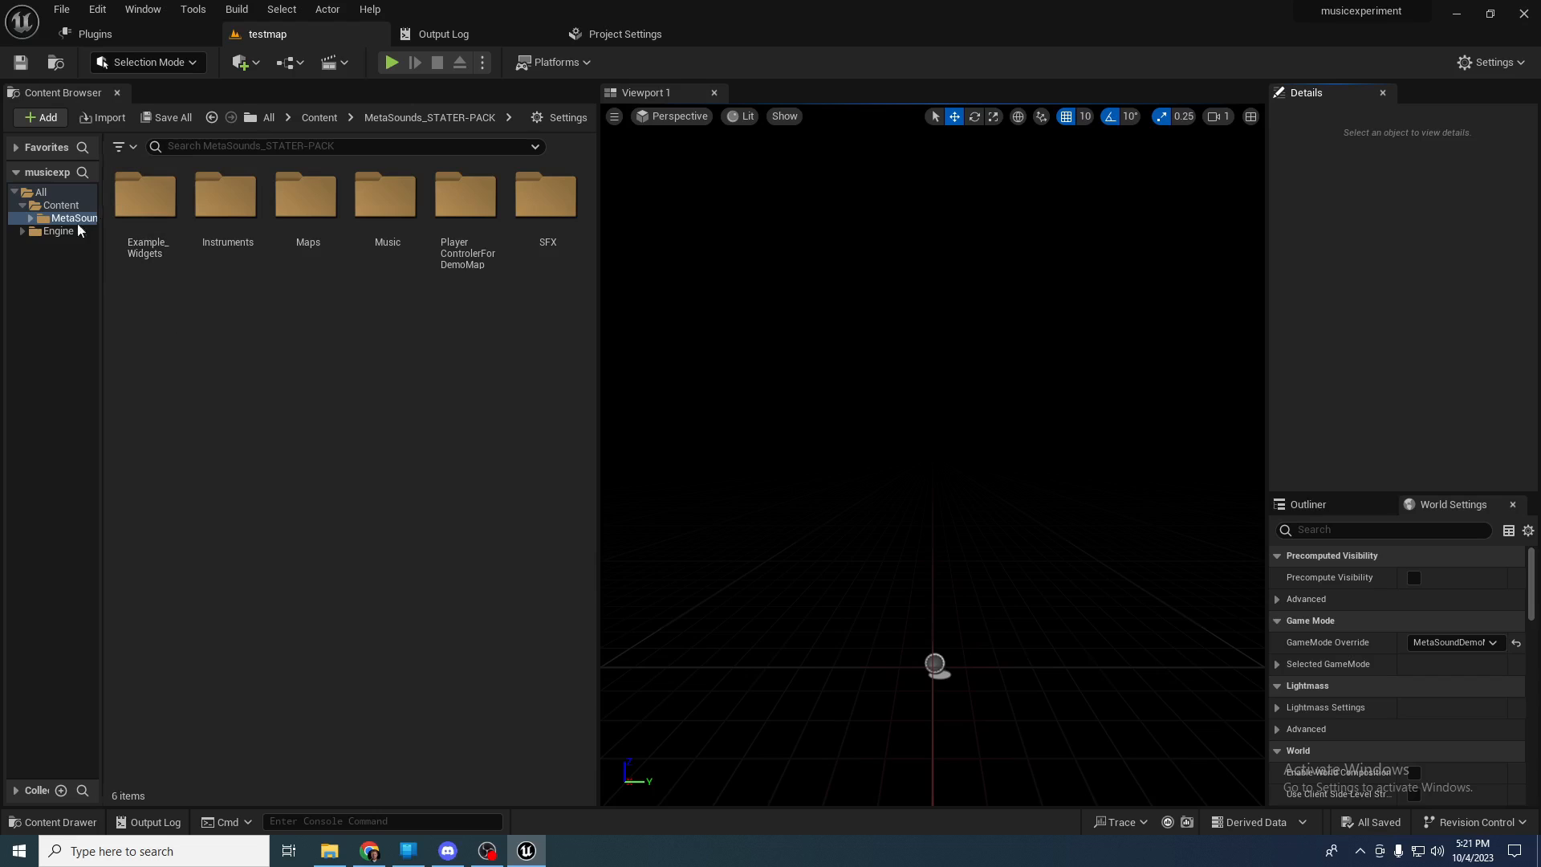
- Browse the starter pack's Example_Widgets, Instruments, Maps, Music, PlayerControlerForDemoMap and SFX folders to examine their assets
left_click_drag(100, 273, 418, 275)
left_click(30, 218)
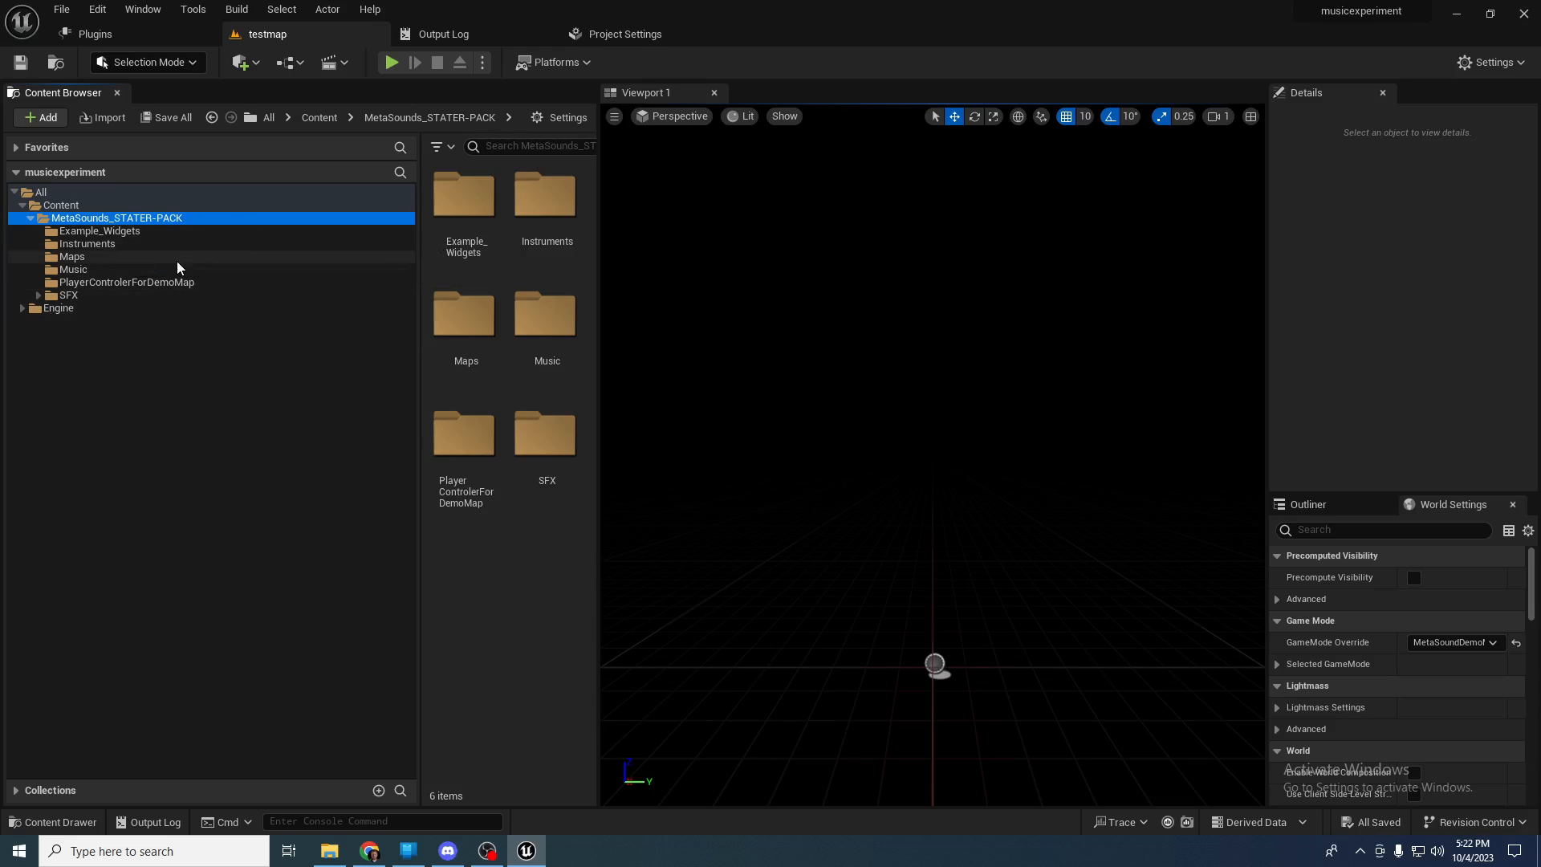
left_click(202, 231)
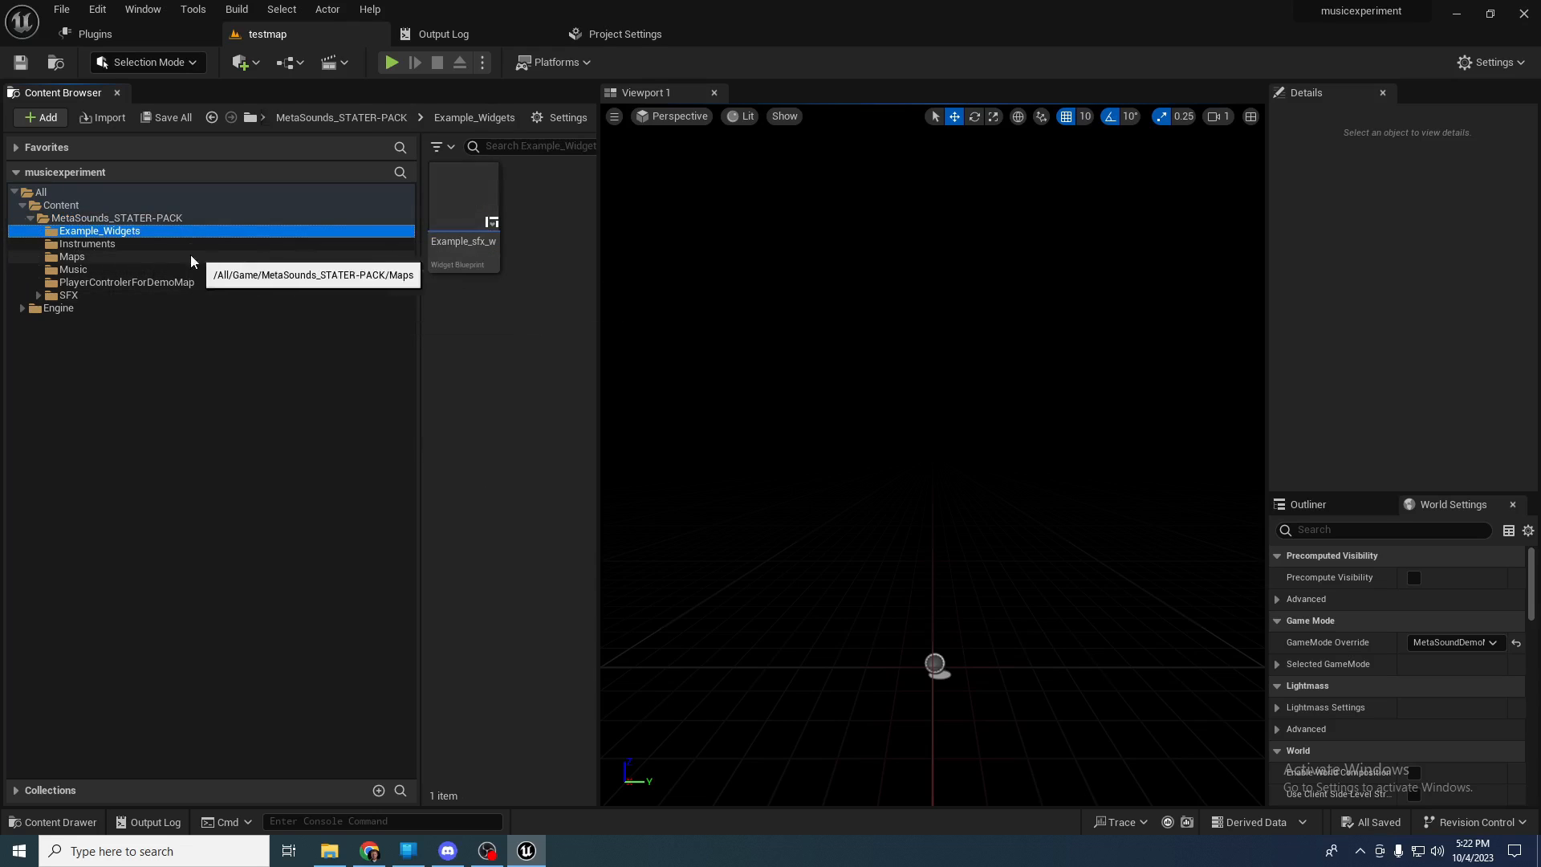
left_click(90, 244)
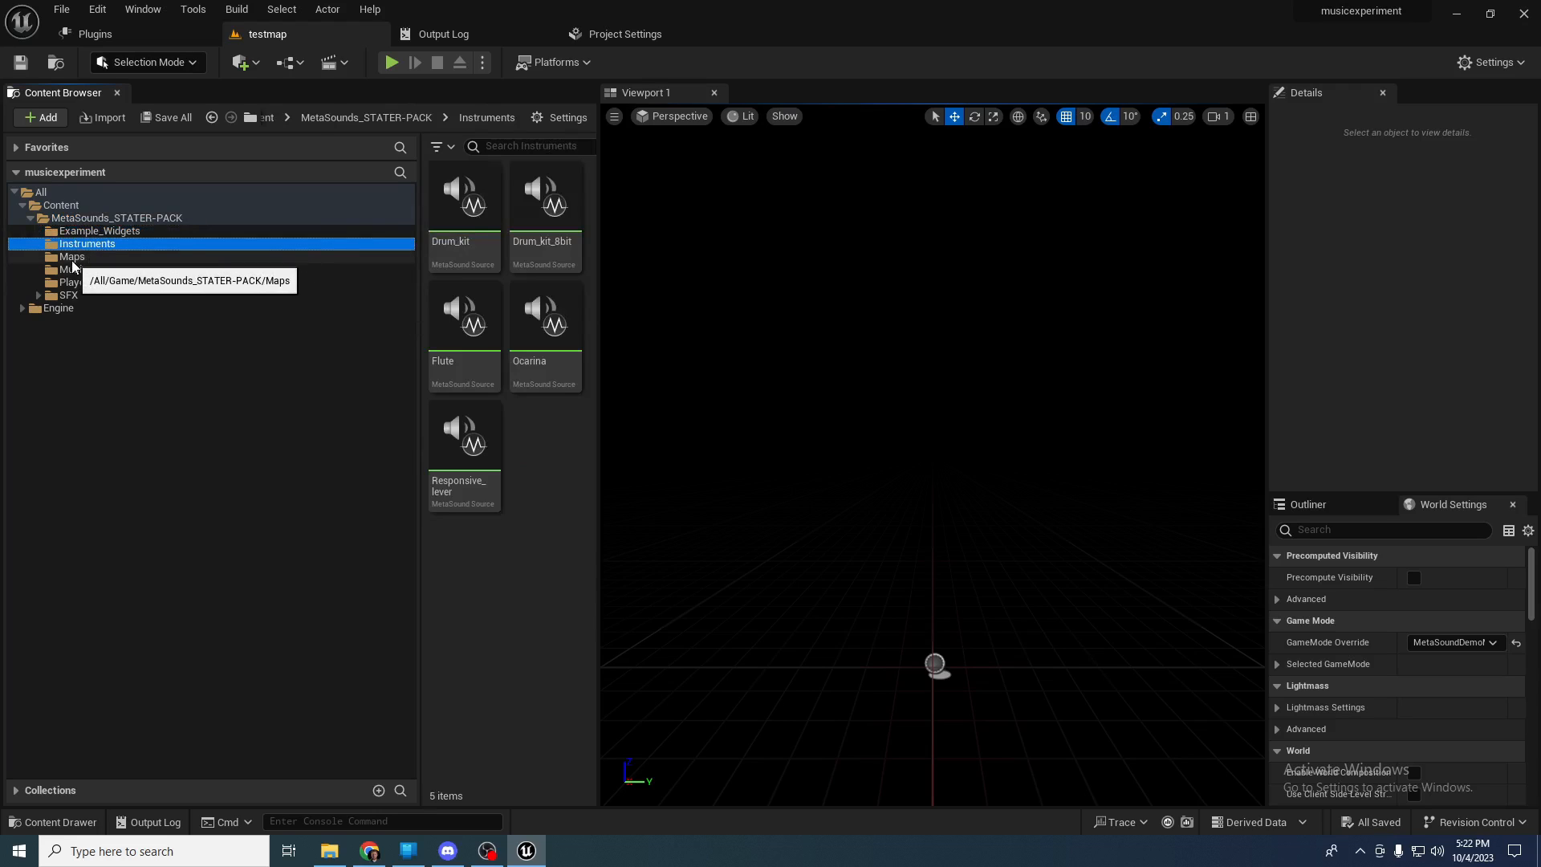
left_click(92, 259)
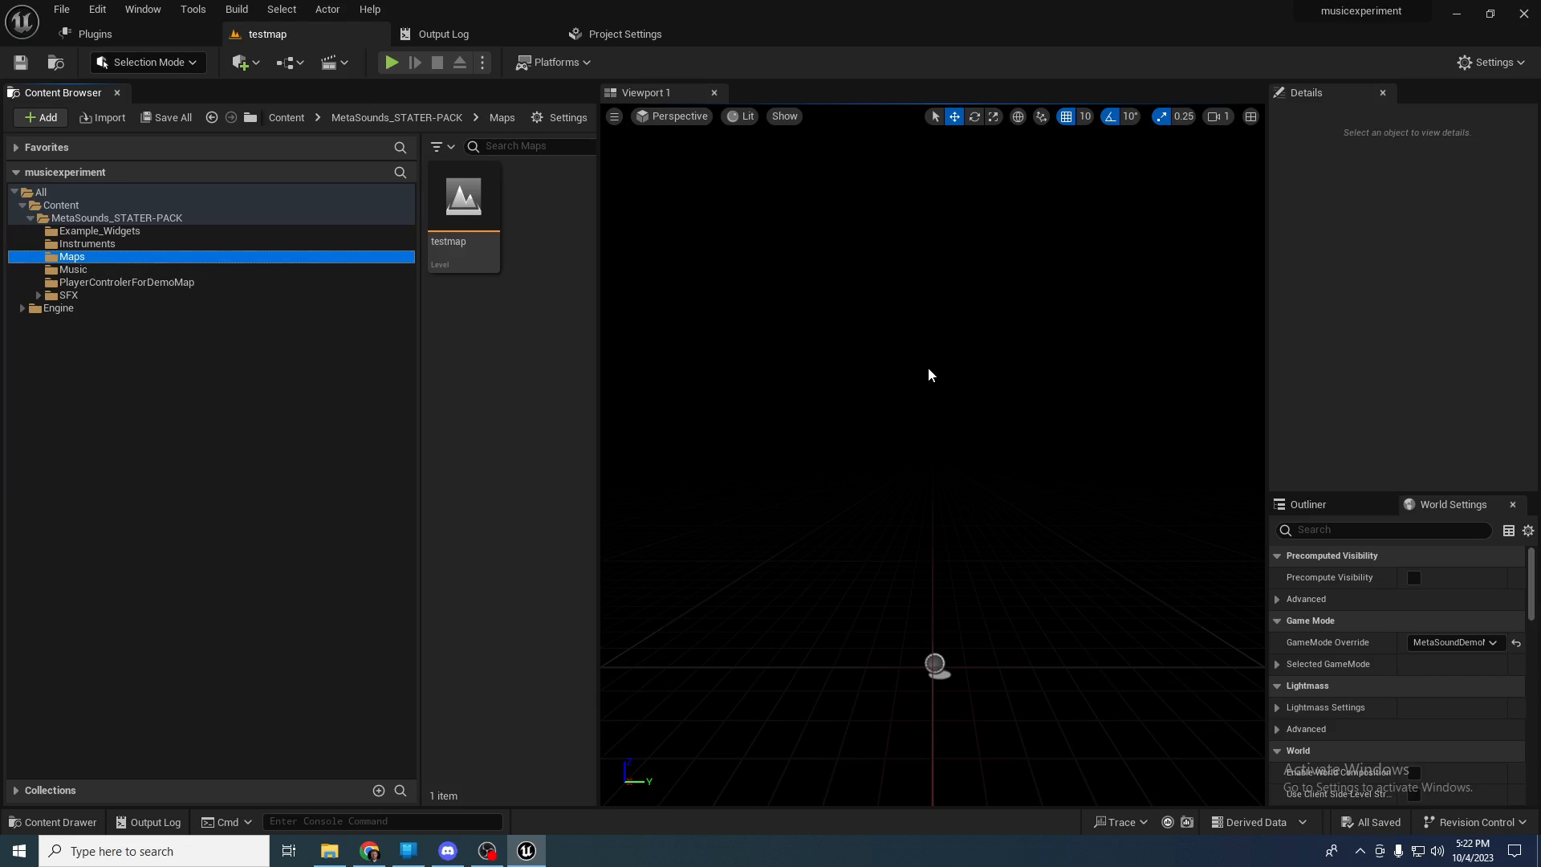
left_click(110, 270)
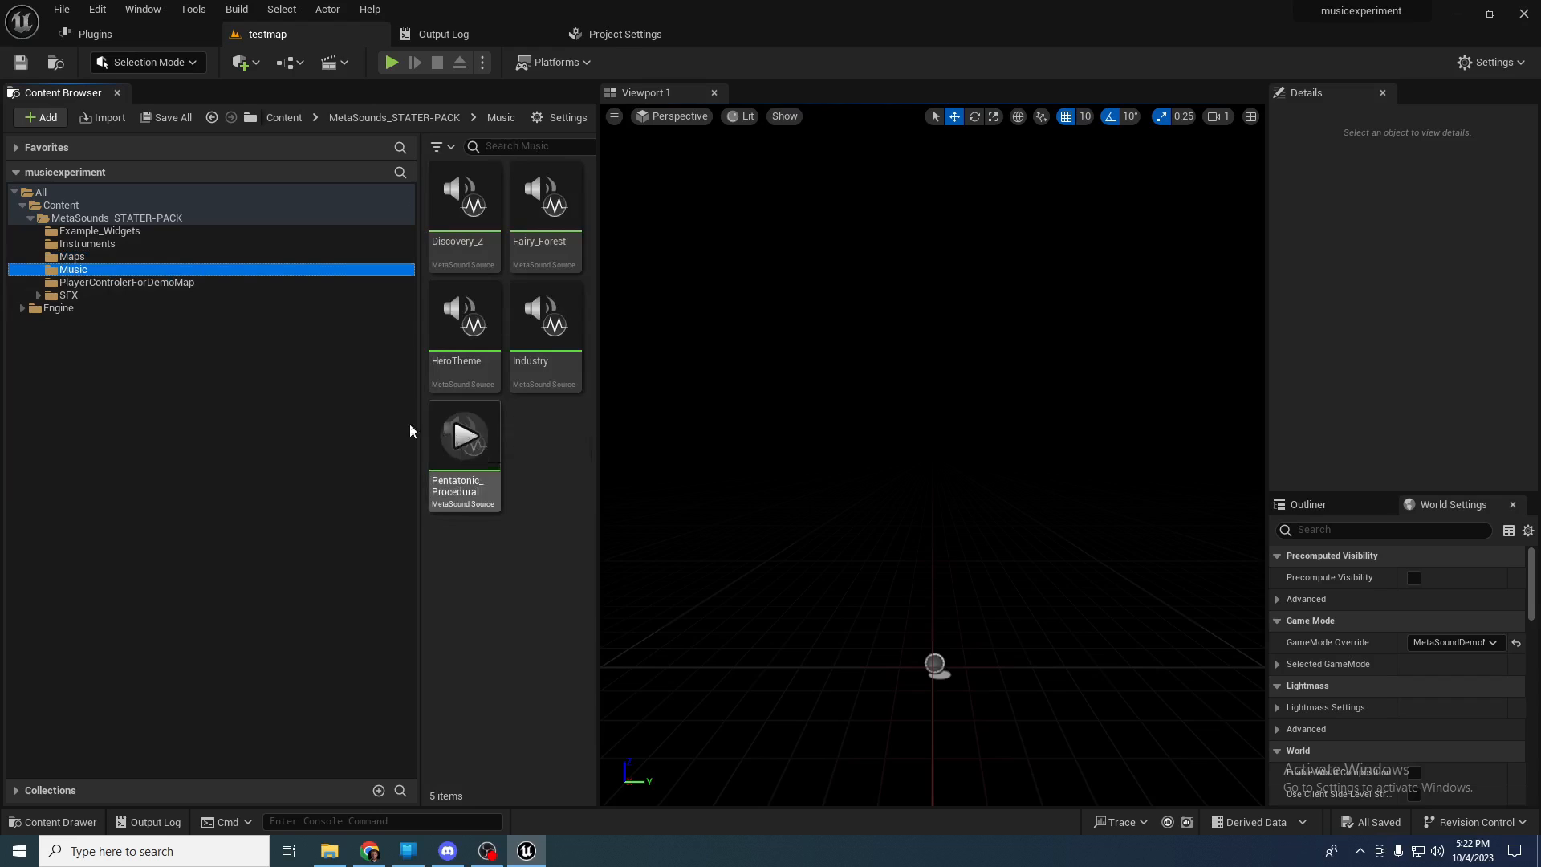
left_click(114, 283)
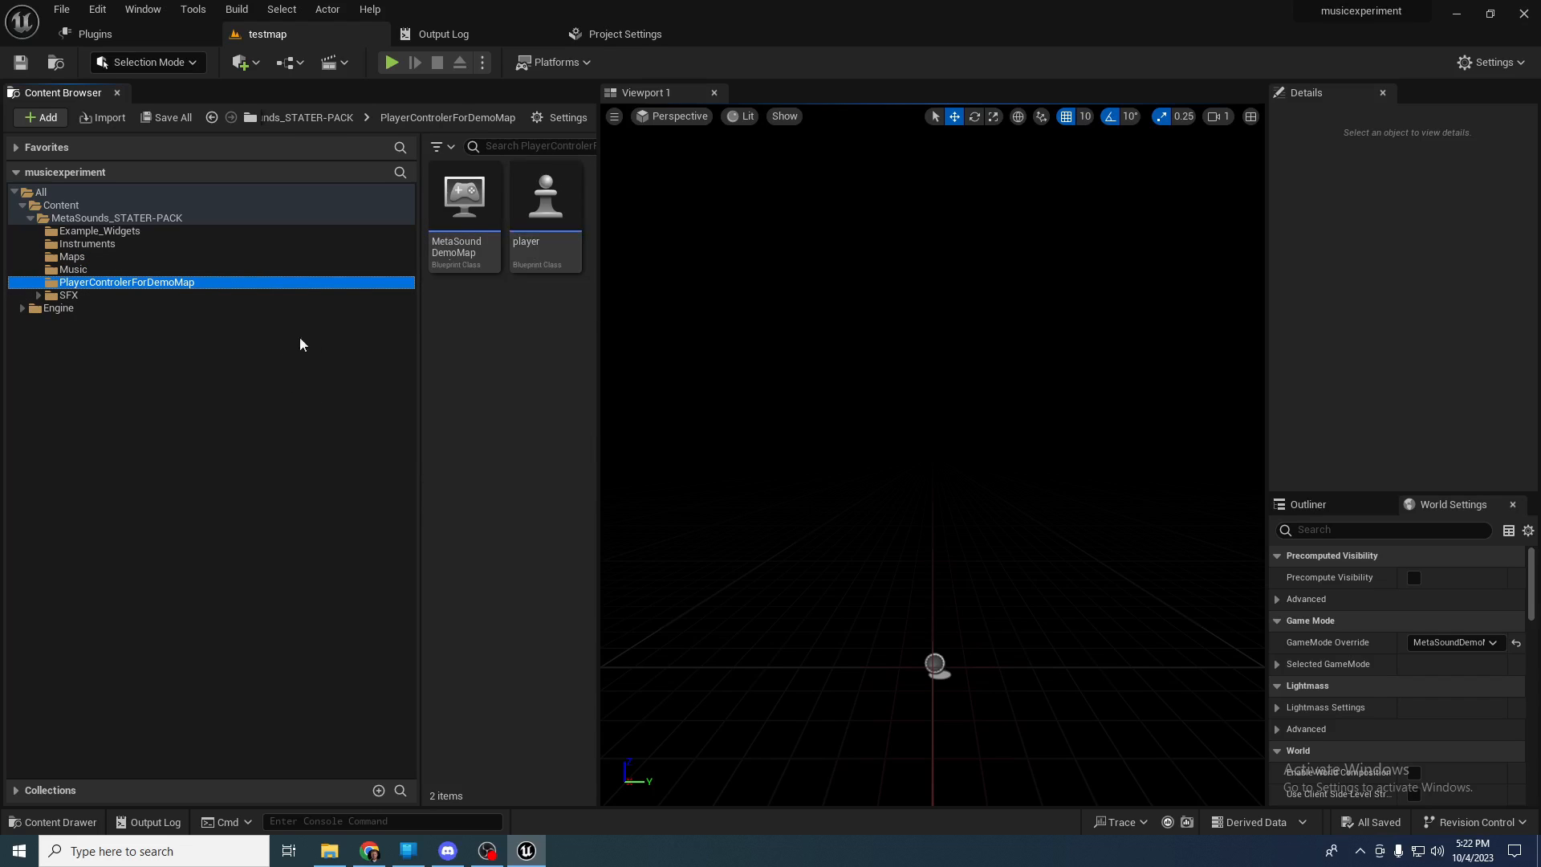
left_click(80, 296)
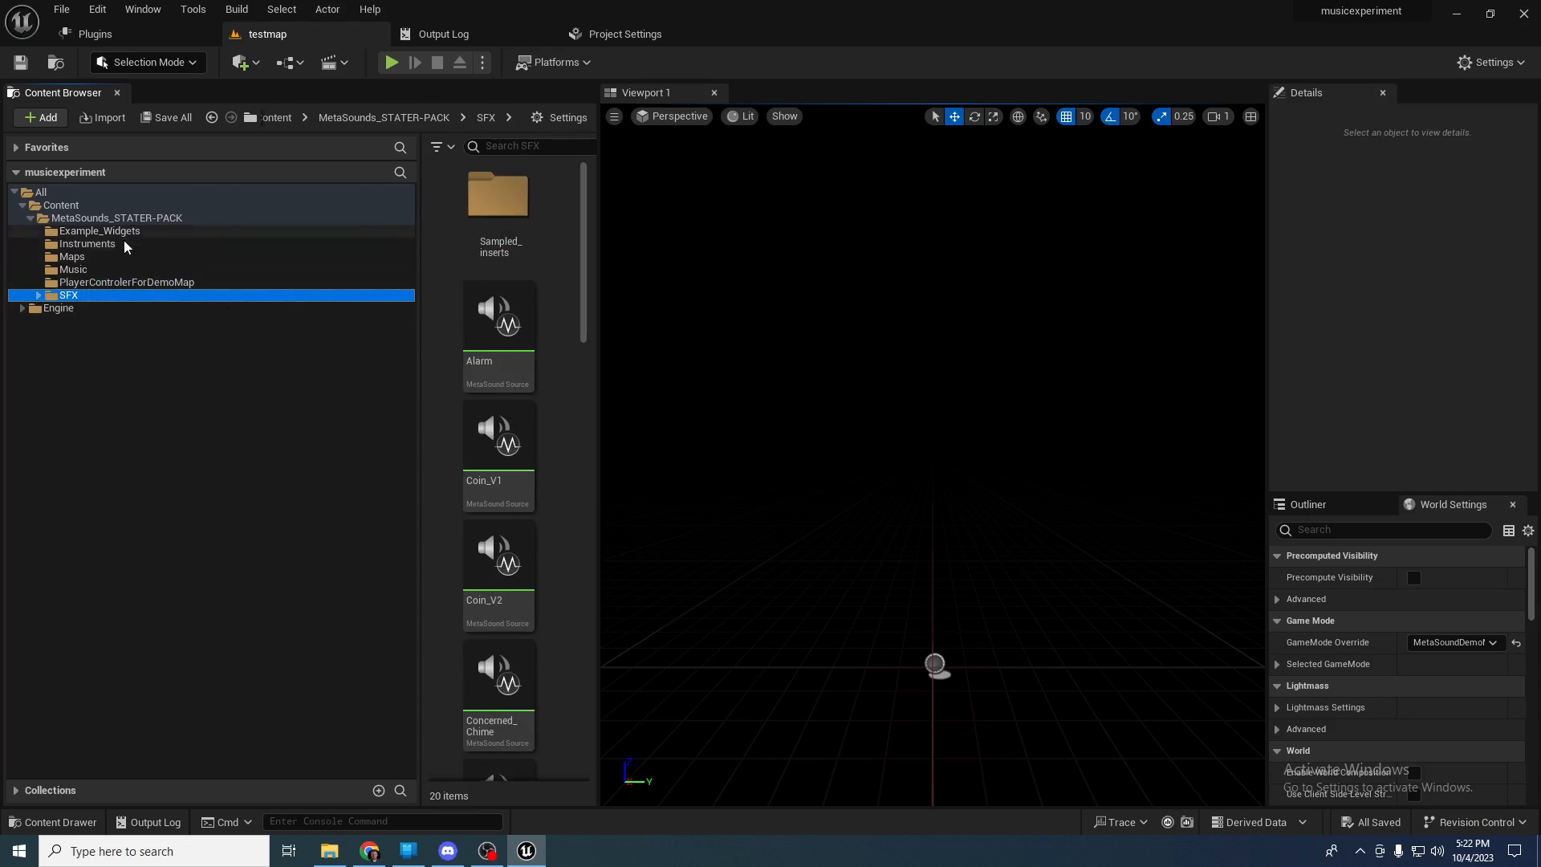
mouse_move(582, 289)
left_mouse_down()
mouse_move(591, 721)
mouse_move(574, 291)
left_mouse_up()
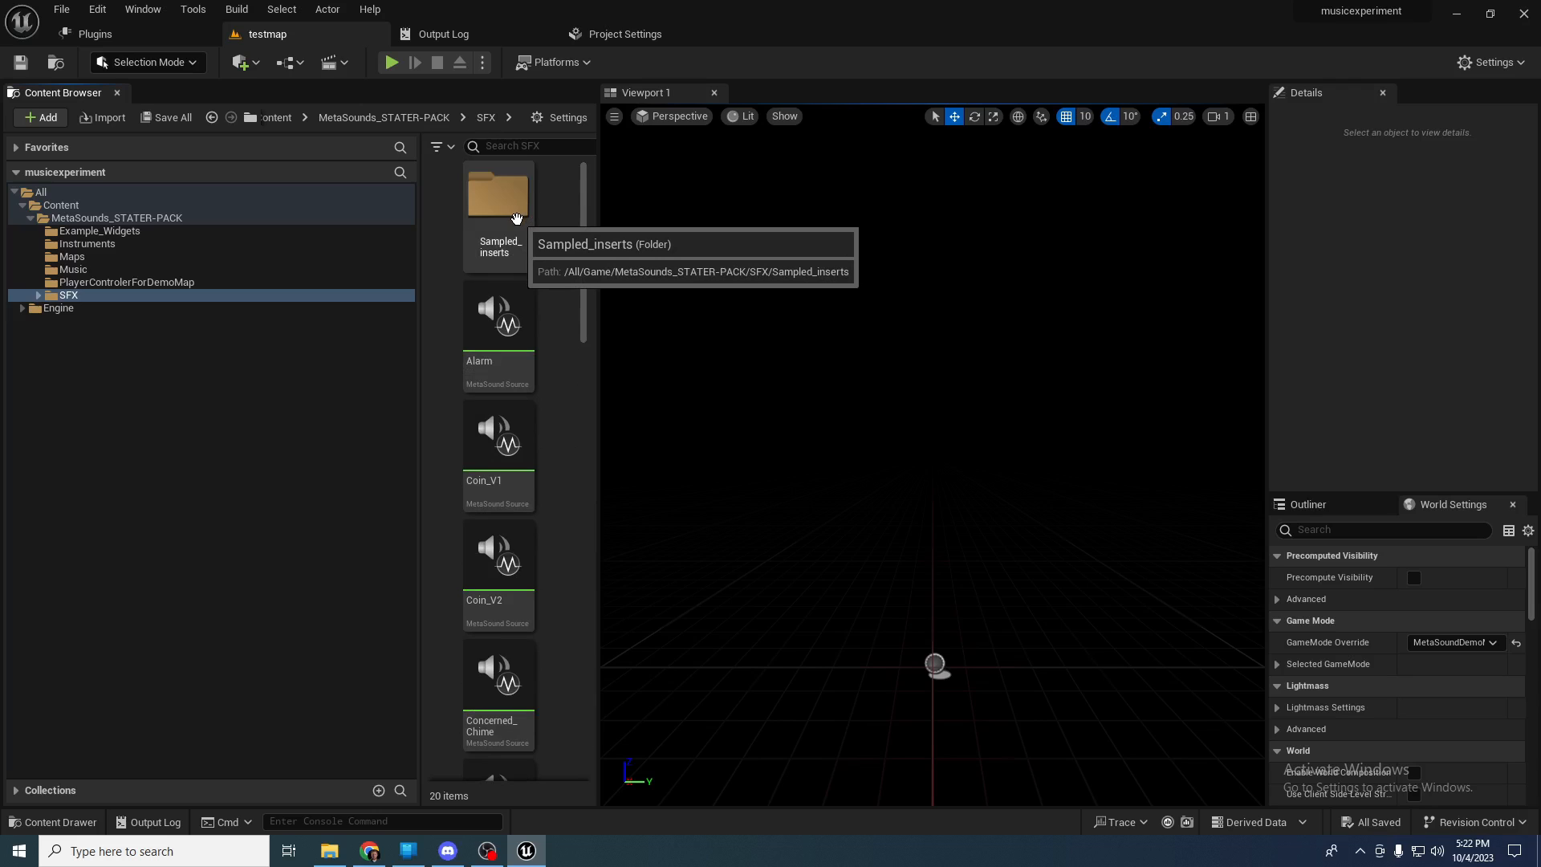
- Open the Custom_Sample_Swapable MetaSound source from the Sampled_inserts folder inside SFX
double_click(516, 218)
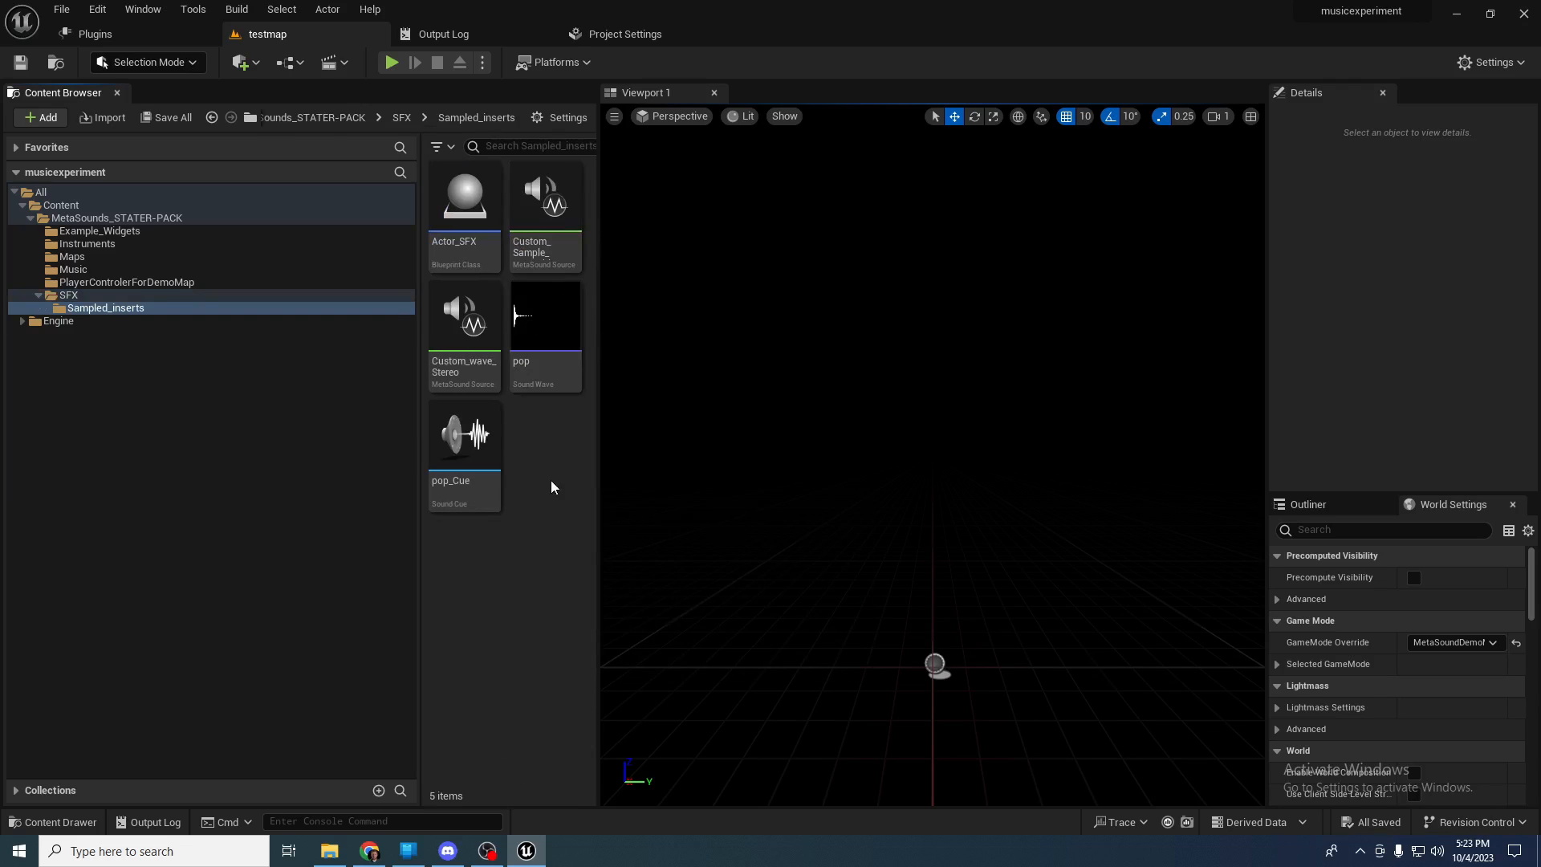
mouse_move(547, 320)
left_click(553, 321)
mouse_move(547, 255)
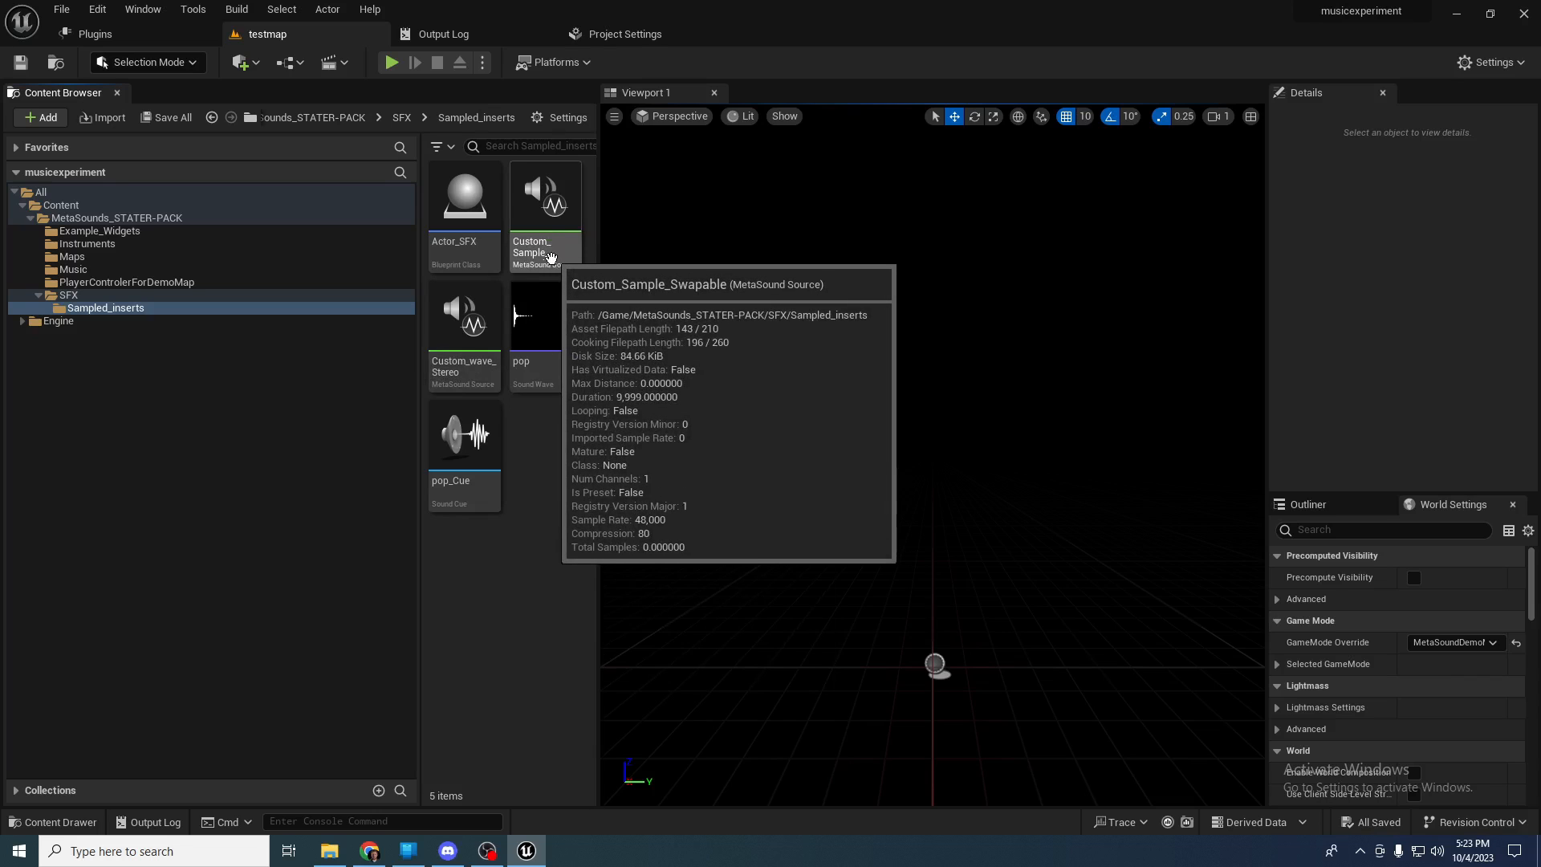
double_click(542, 254)
left_click(516, 223)
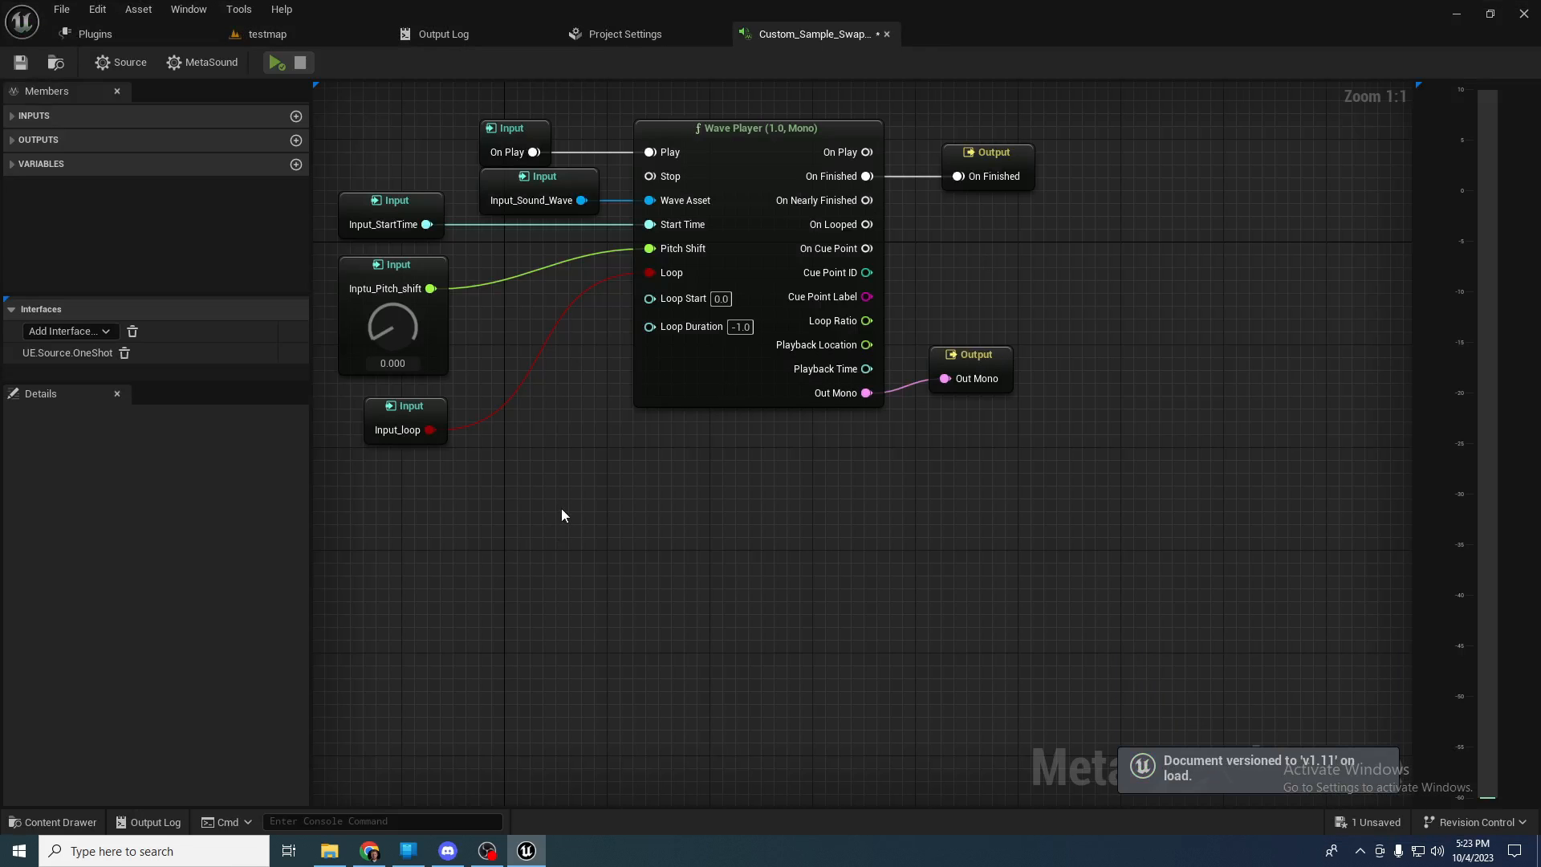
- Examine the existing Wave Player node together with the inputs and outputs wired to it
right_click_drag(562, 515, 711, 608)
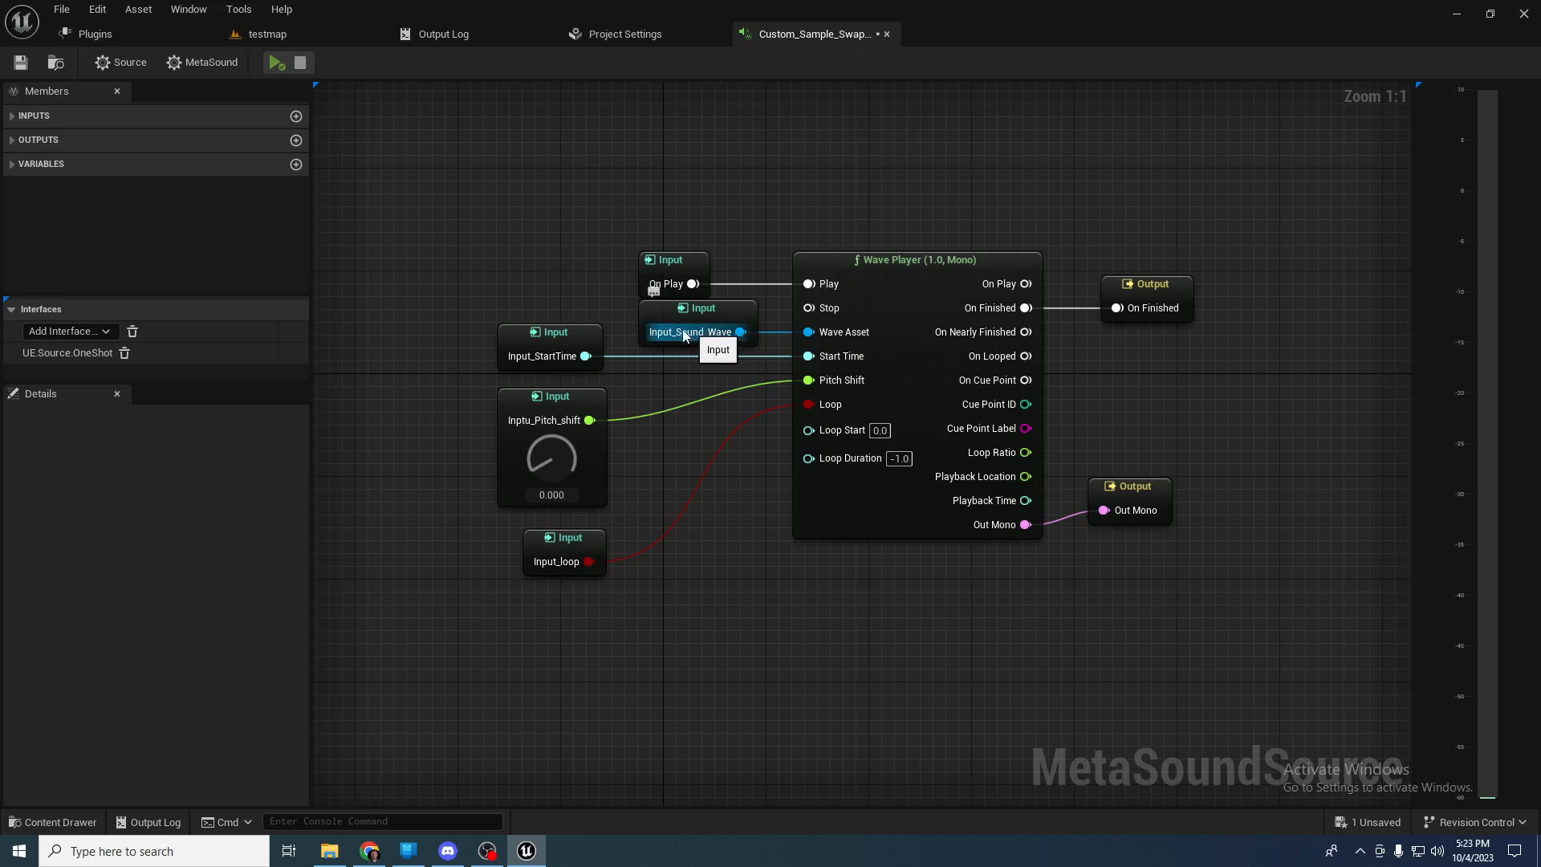
left_click_drag(654, 261, 654, 256)
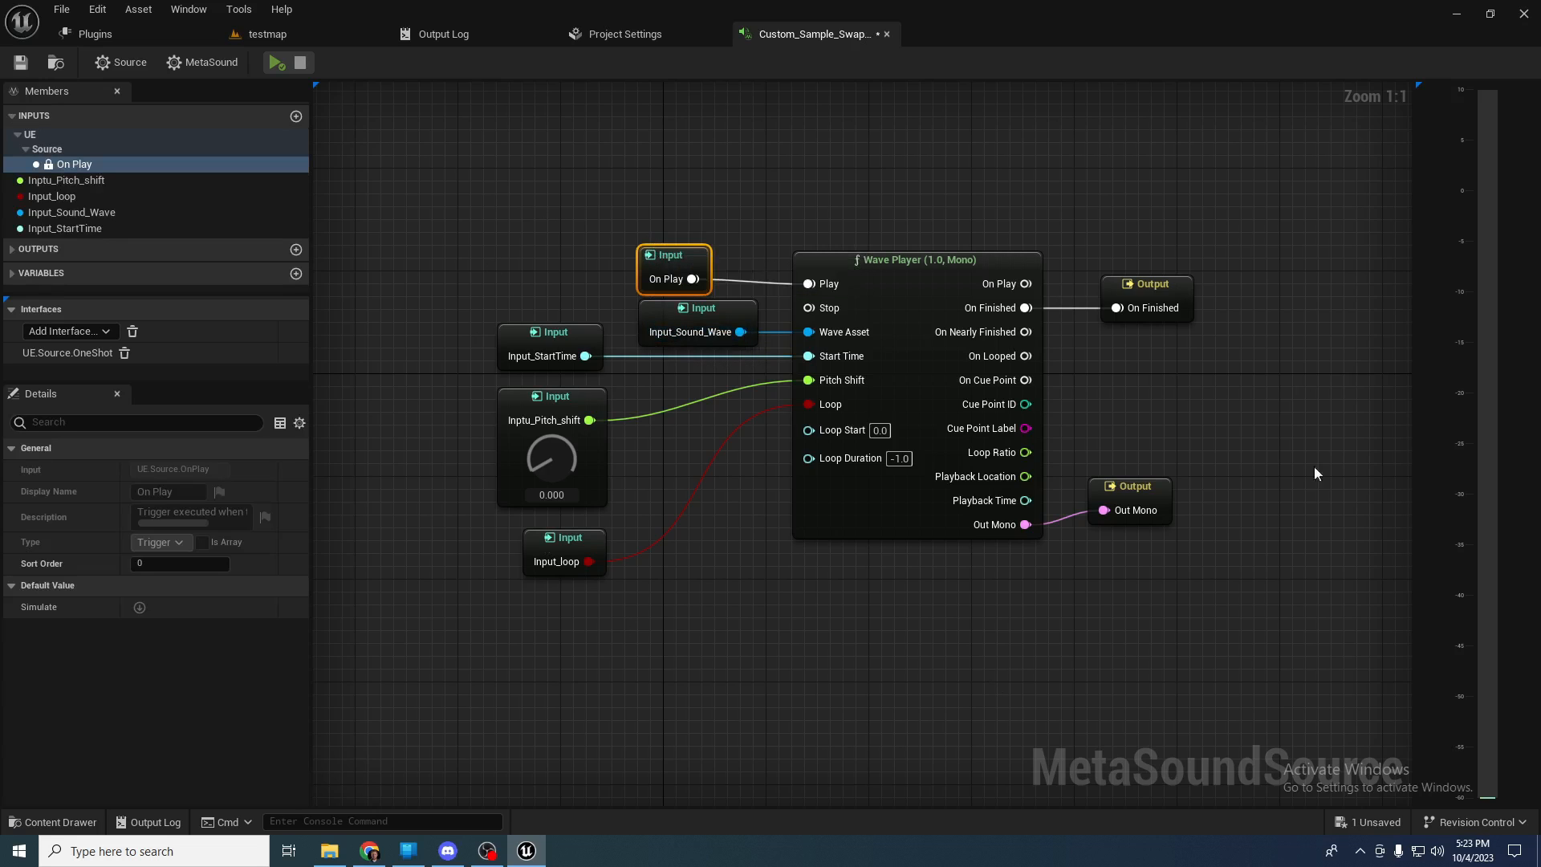
left_click_drag(472, 203, 1138, 615)
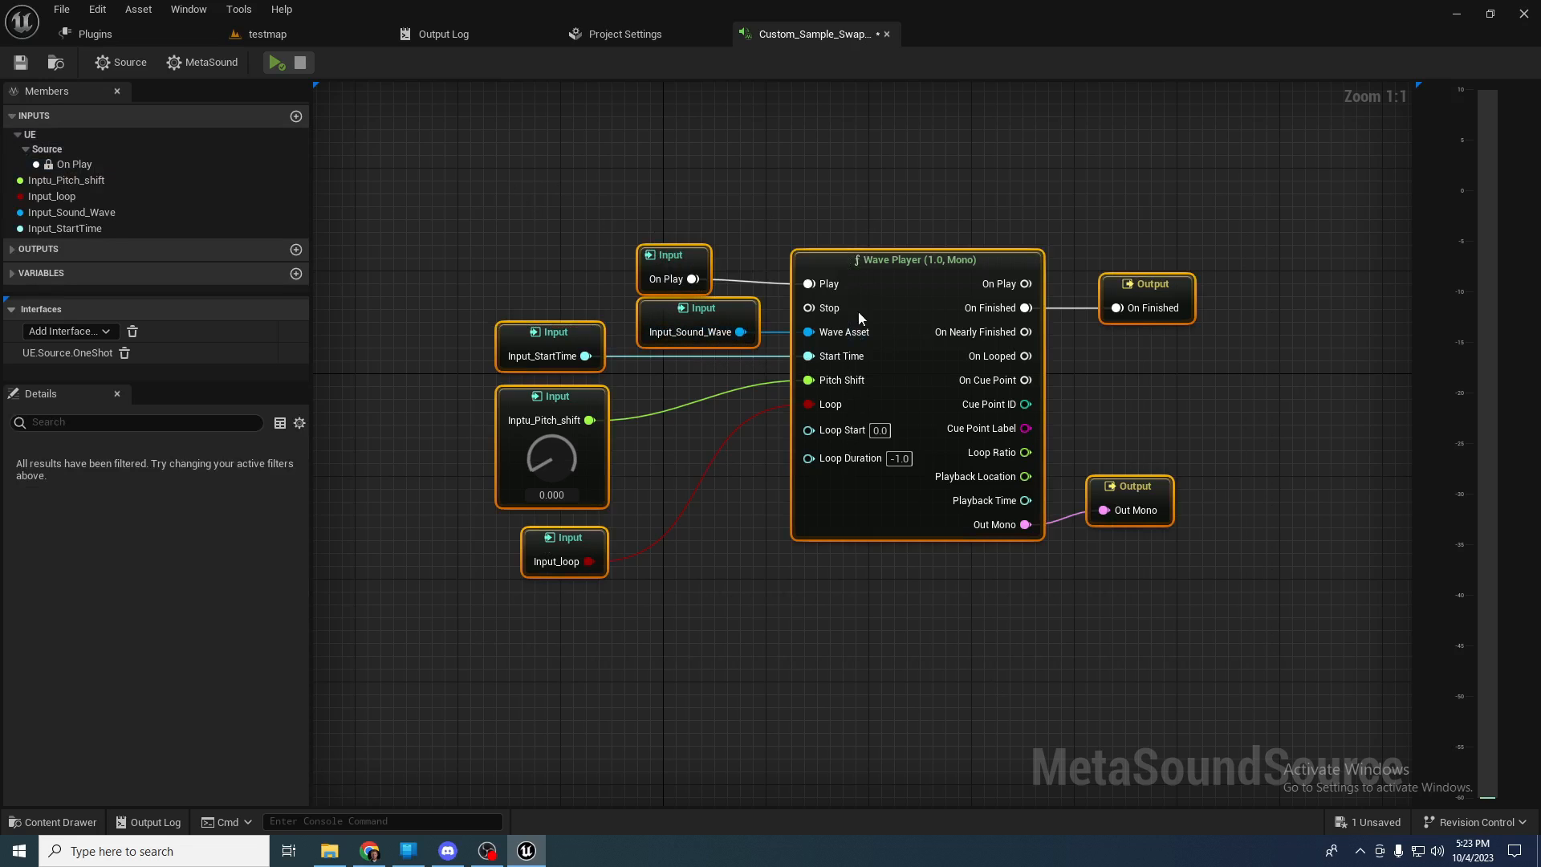
left_click(897, 260)
- Add a second Wave Player (1.0, Mono) node in the empty graph area below the existing one
right_click_drag(970, 212, 1011, 184)
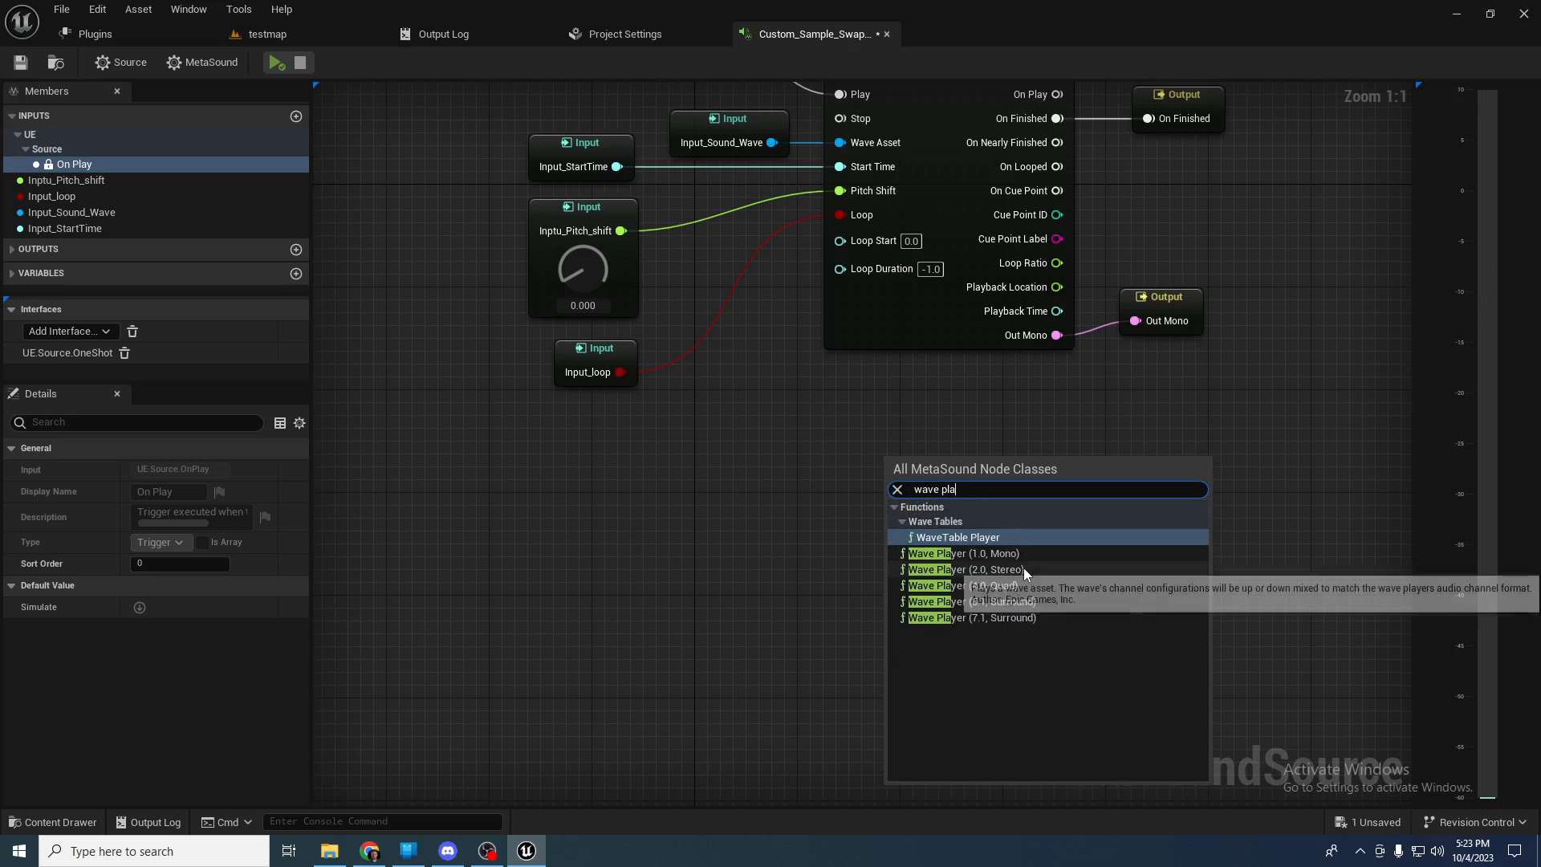
left_click(1019, 562)
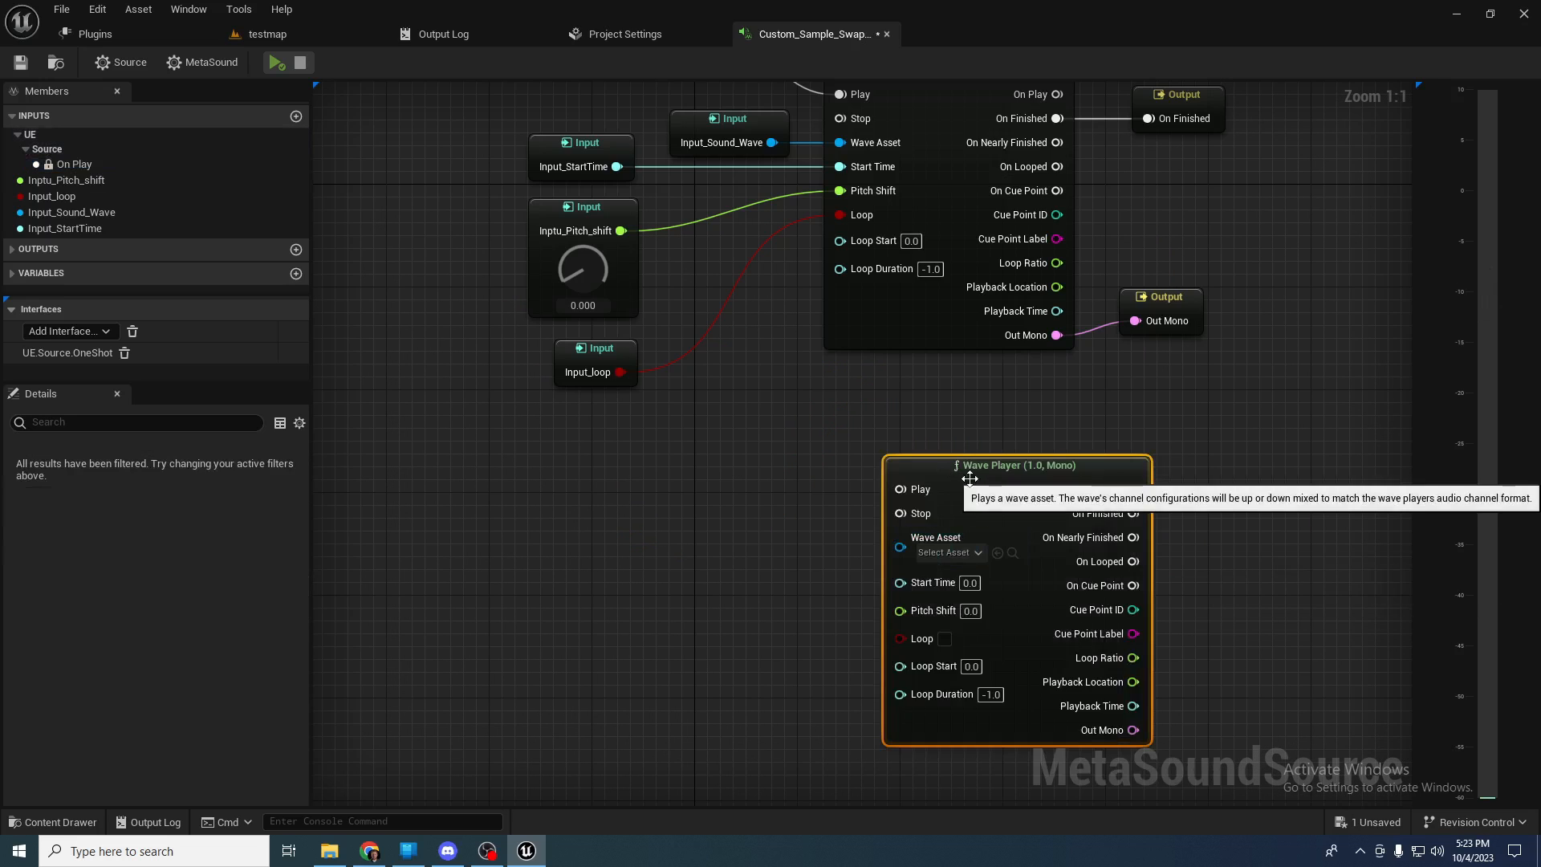
left_click_drag(963, 470, 847, 441)
- Assign the pop sound wave as the new Wave Player's wave asset
right_click_drag(673, 486, 784, 486)
left_click(947, 524)
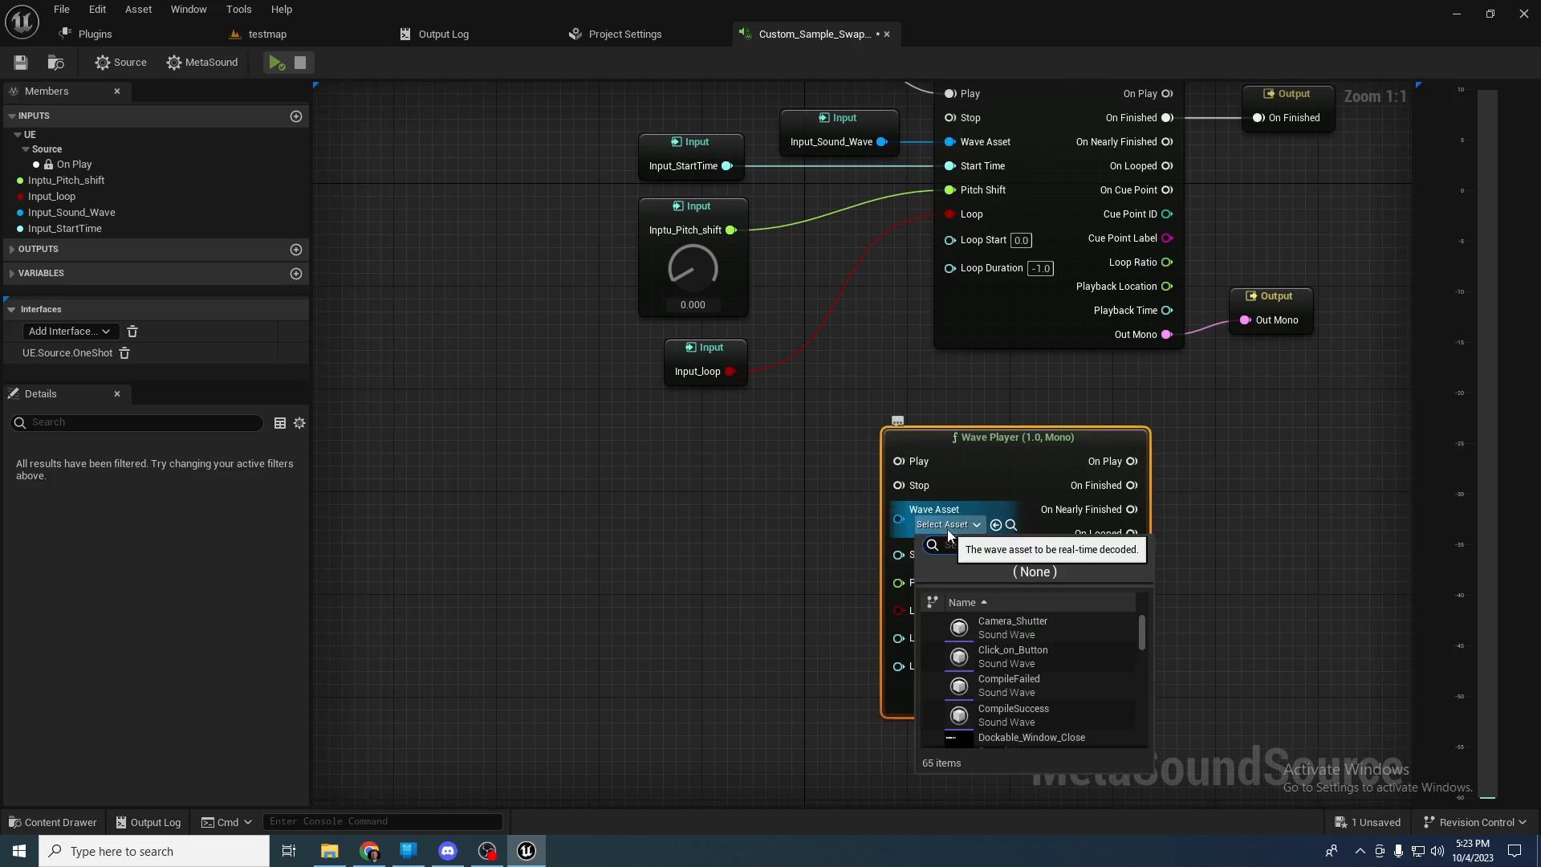
scroll(1070, 673, "down", 5)
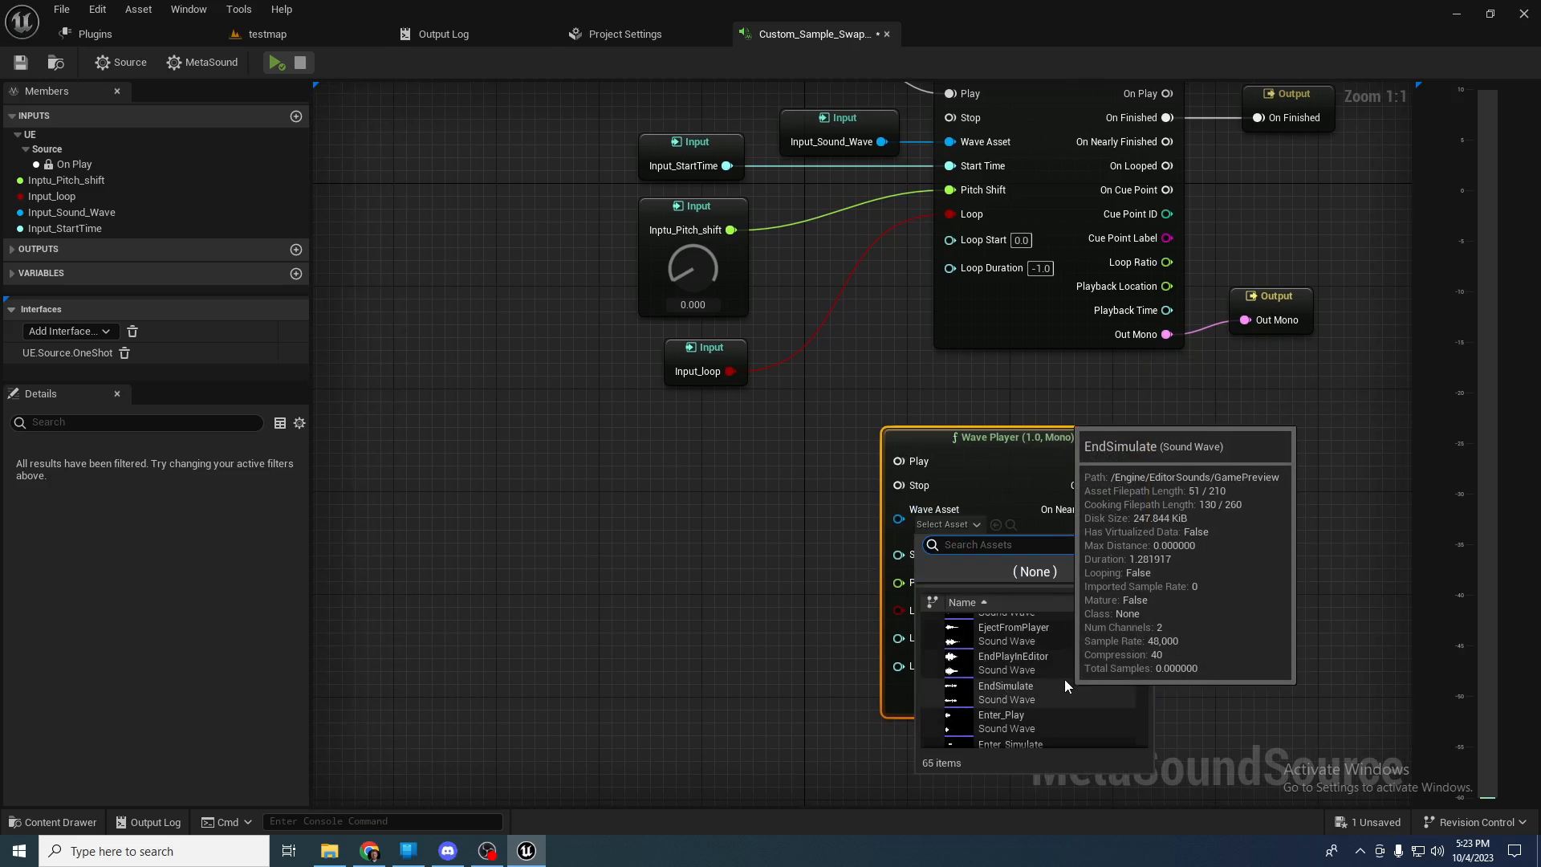
type("po")
scroll(1047, 638, "up", 2)
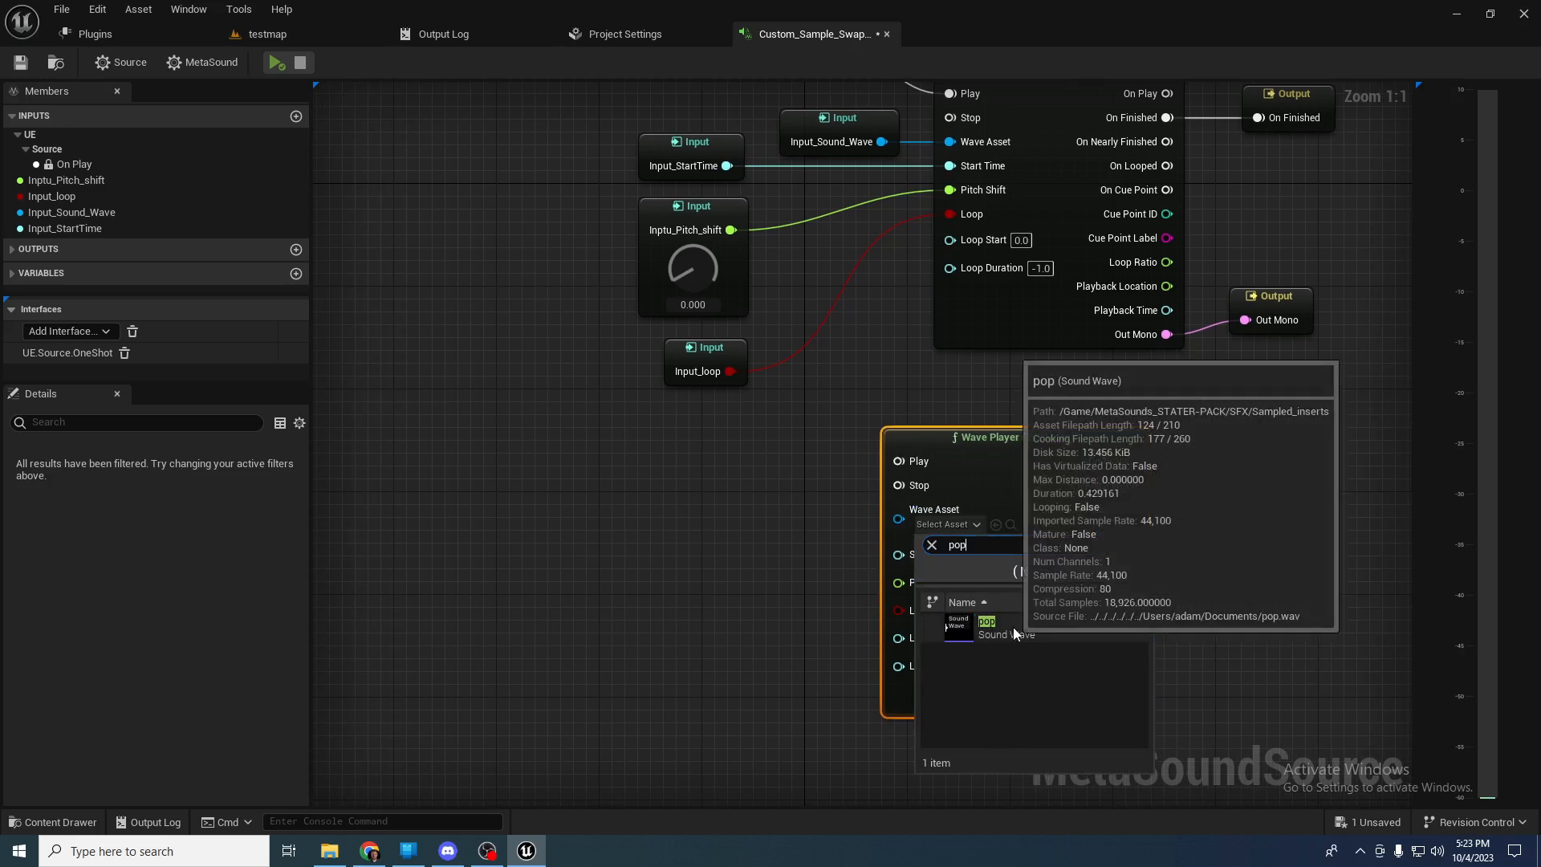
left_click(1012, 627)
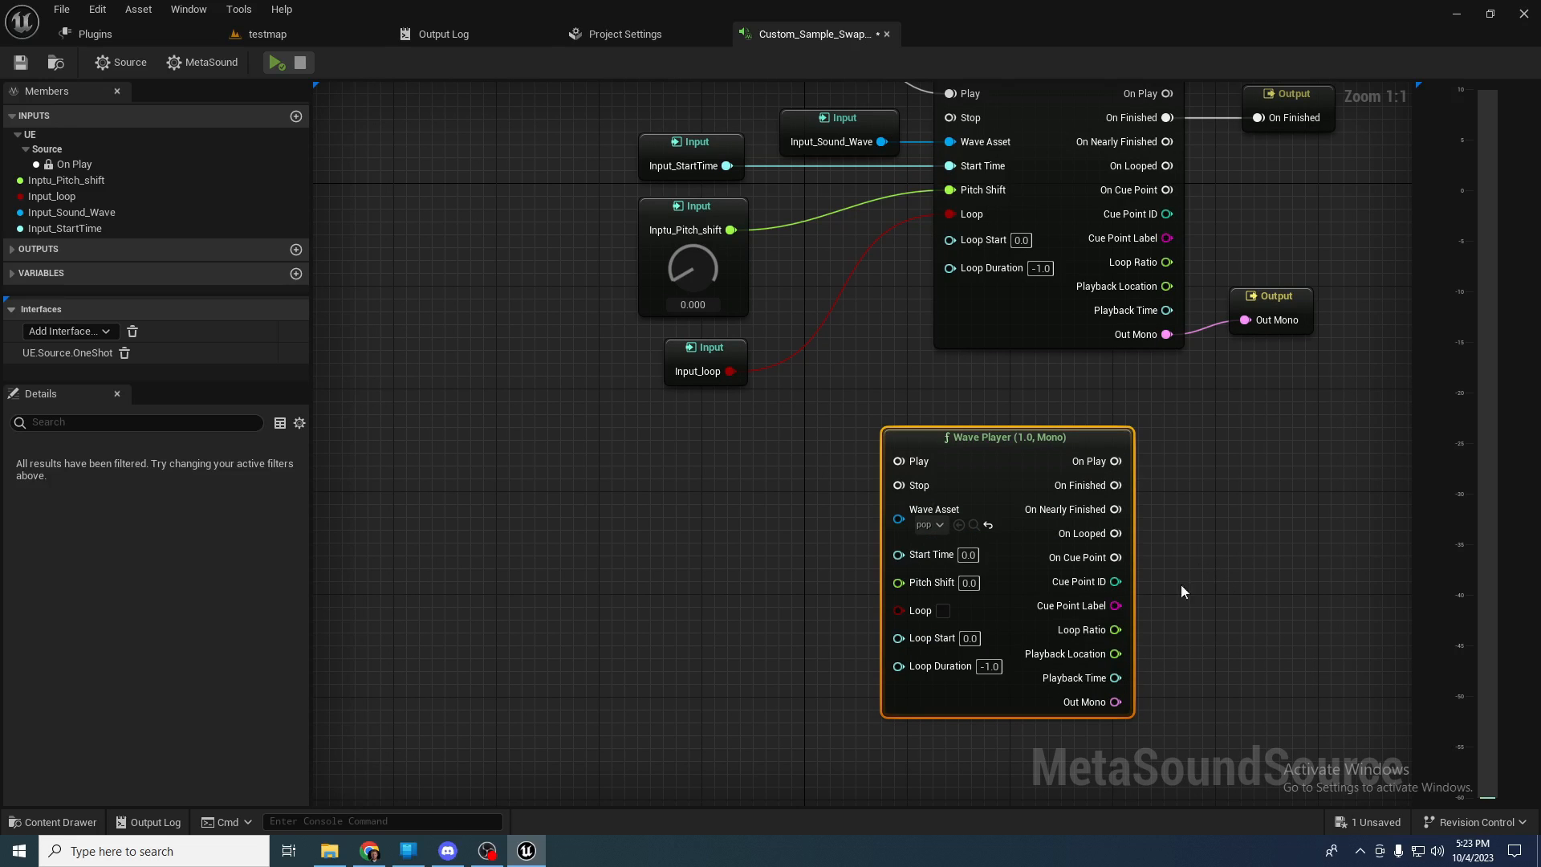
- Disconnect the On Finished output from the original Wave Player and place it beside the new one
right_click_drag(864, 491, 836, 397)
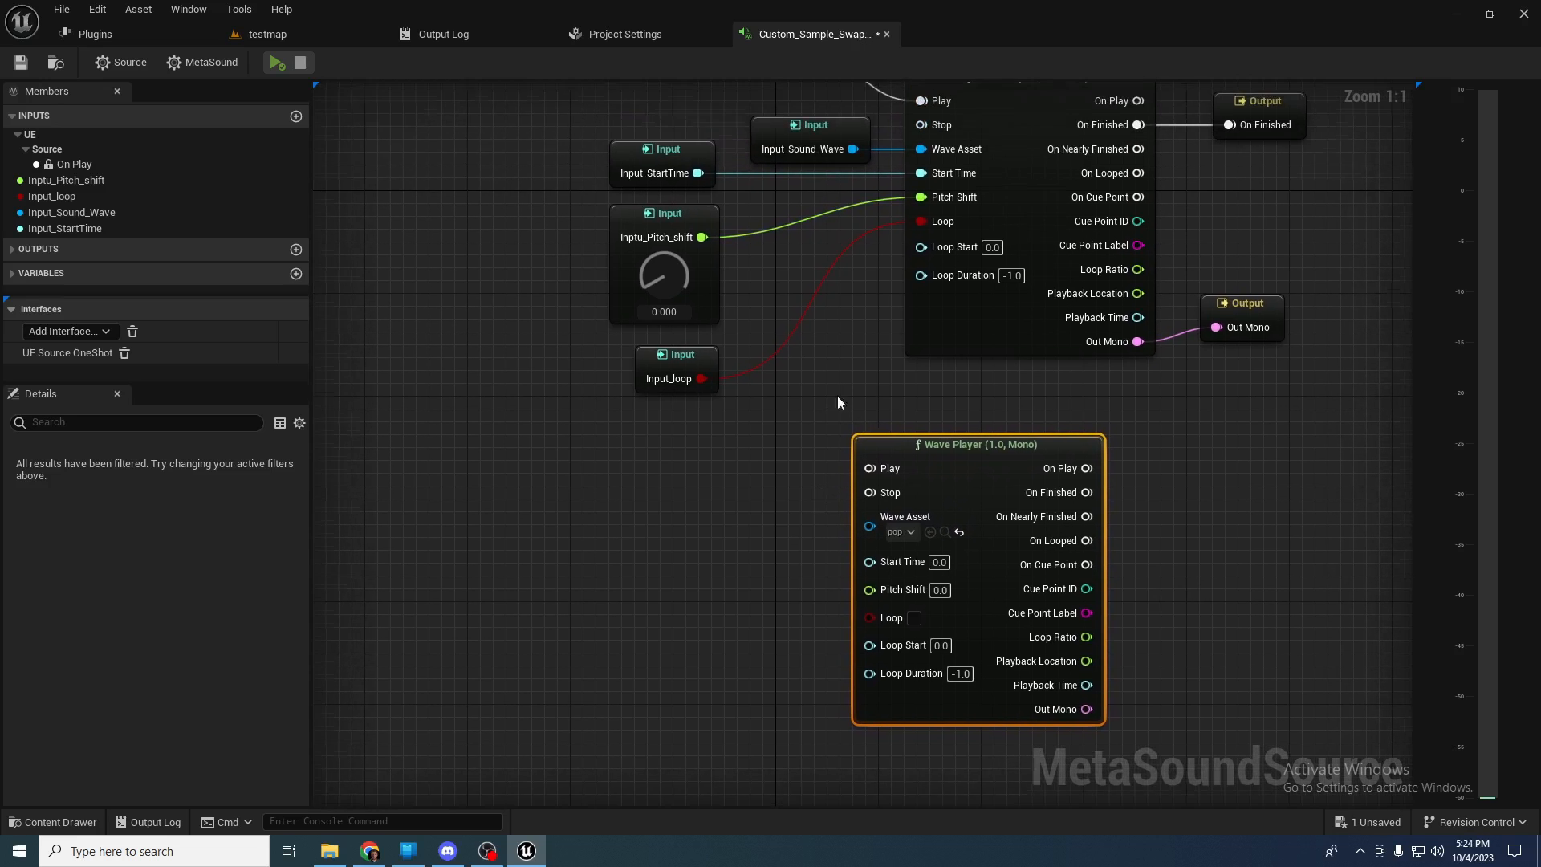
right_click_drag(585, 283, 548, 360)
right_click_drag(870, 415, 760, 432)
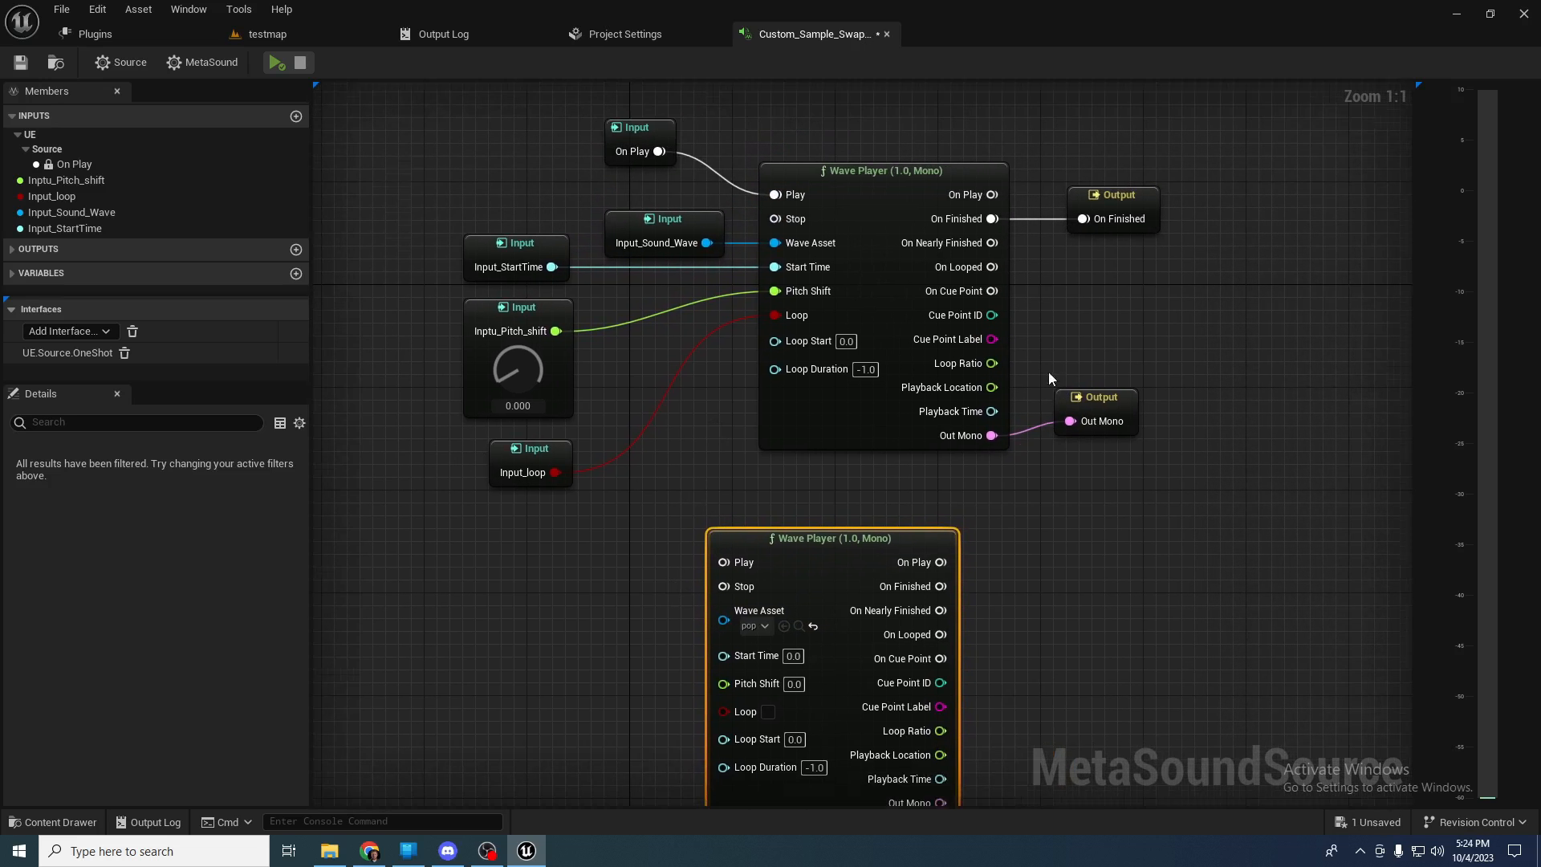
right_click_drag(1048, 379, 981, 296)
left_click(924, 136, "alt")
left_click_drag(1059, 137, 1010, 507)
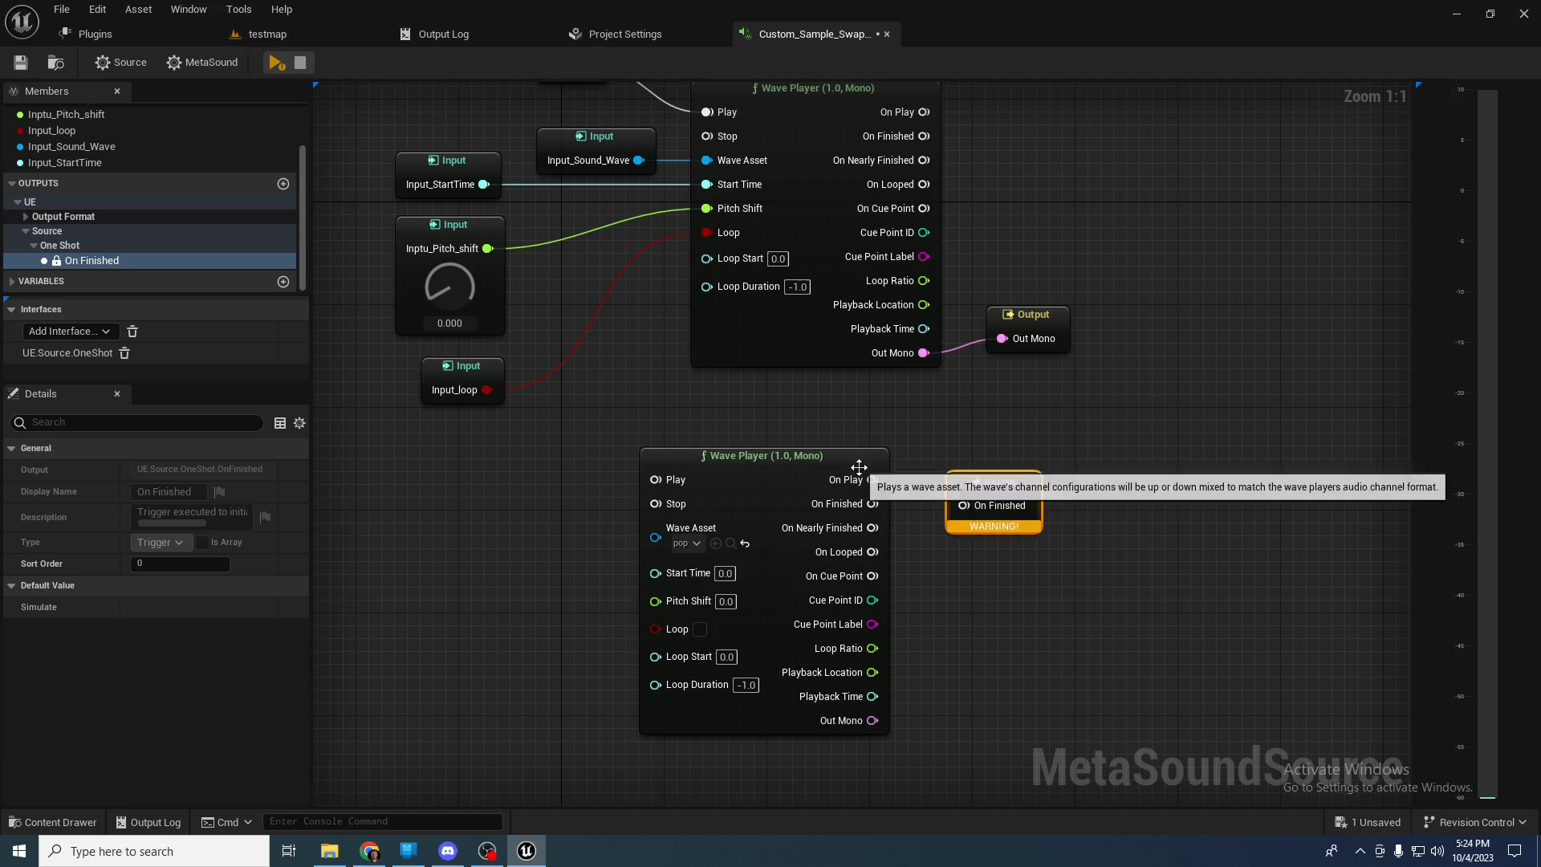
left_click_drag(872, 480, 954, 512)
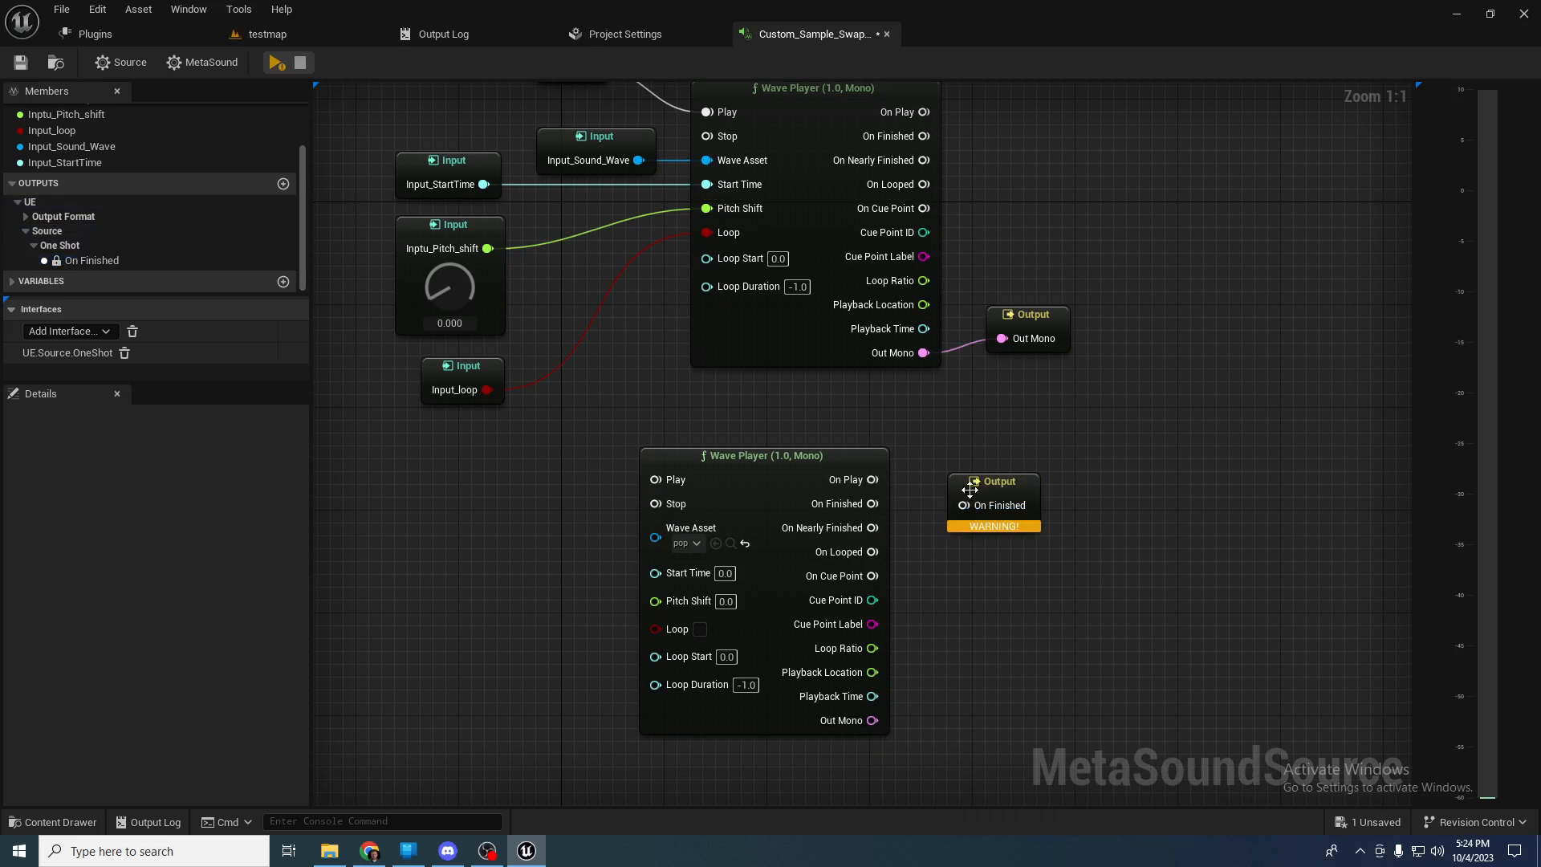
- Move the Out Mono output beside the new Wave Player and connect that player's Out Mono to it
right_click_drag(994, 473, 1014, 581)
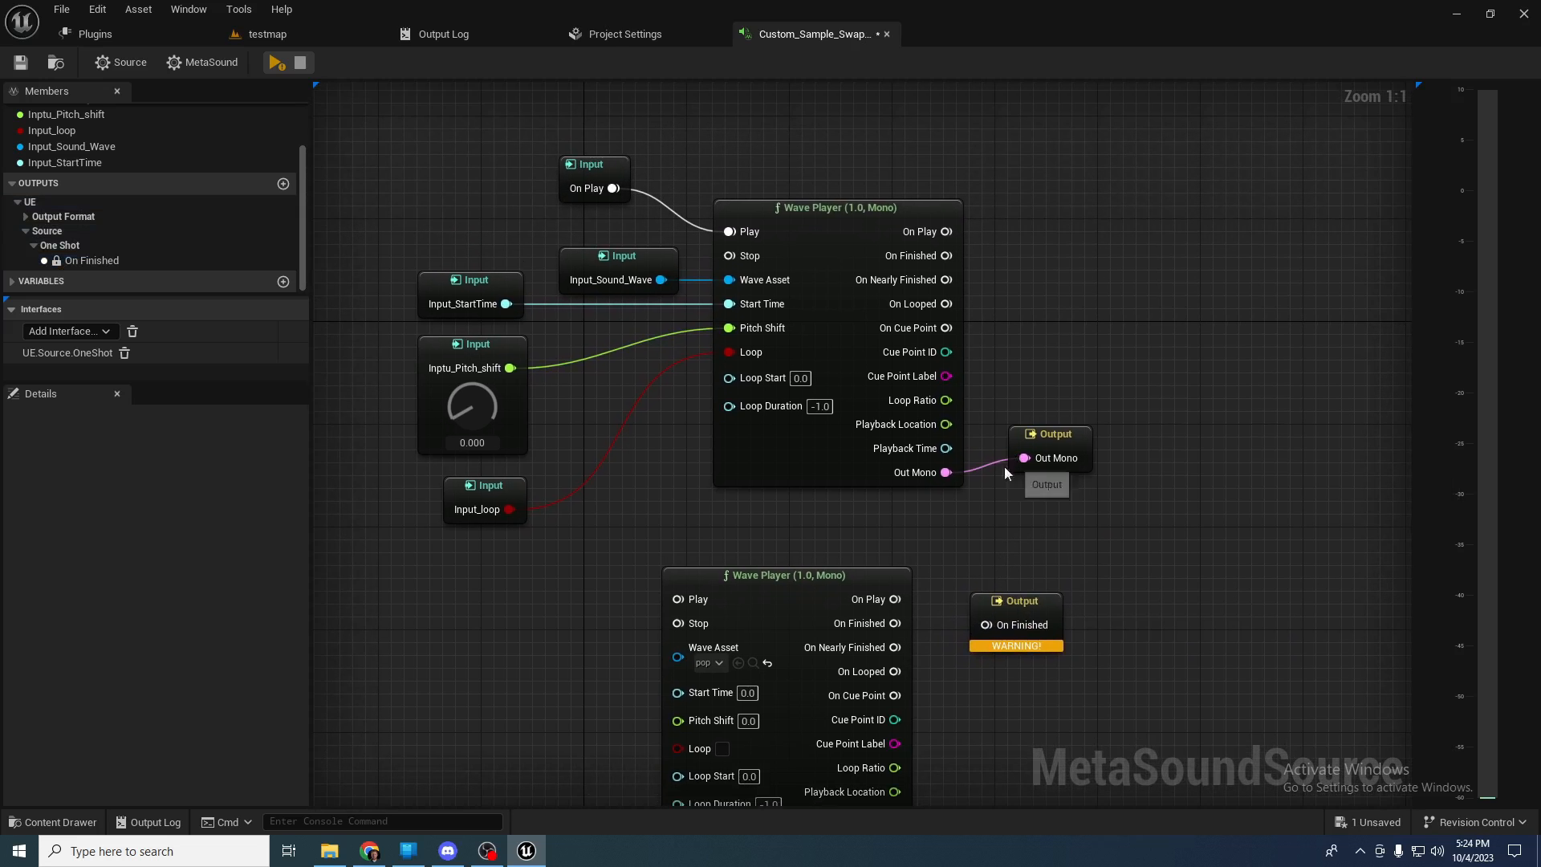
left_click(1044, 434)
left_click_drag(1044, 434, 1035, 733)
right_click_drag(1036, 733, 1031, 515)
left_click_drag(1031, 515, 1005, 591)
left_click_drag(898, 621, 1006, 599)
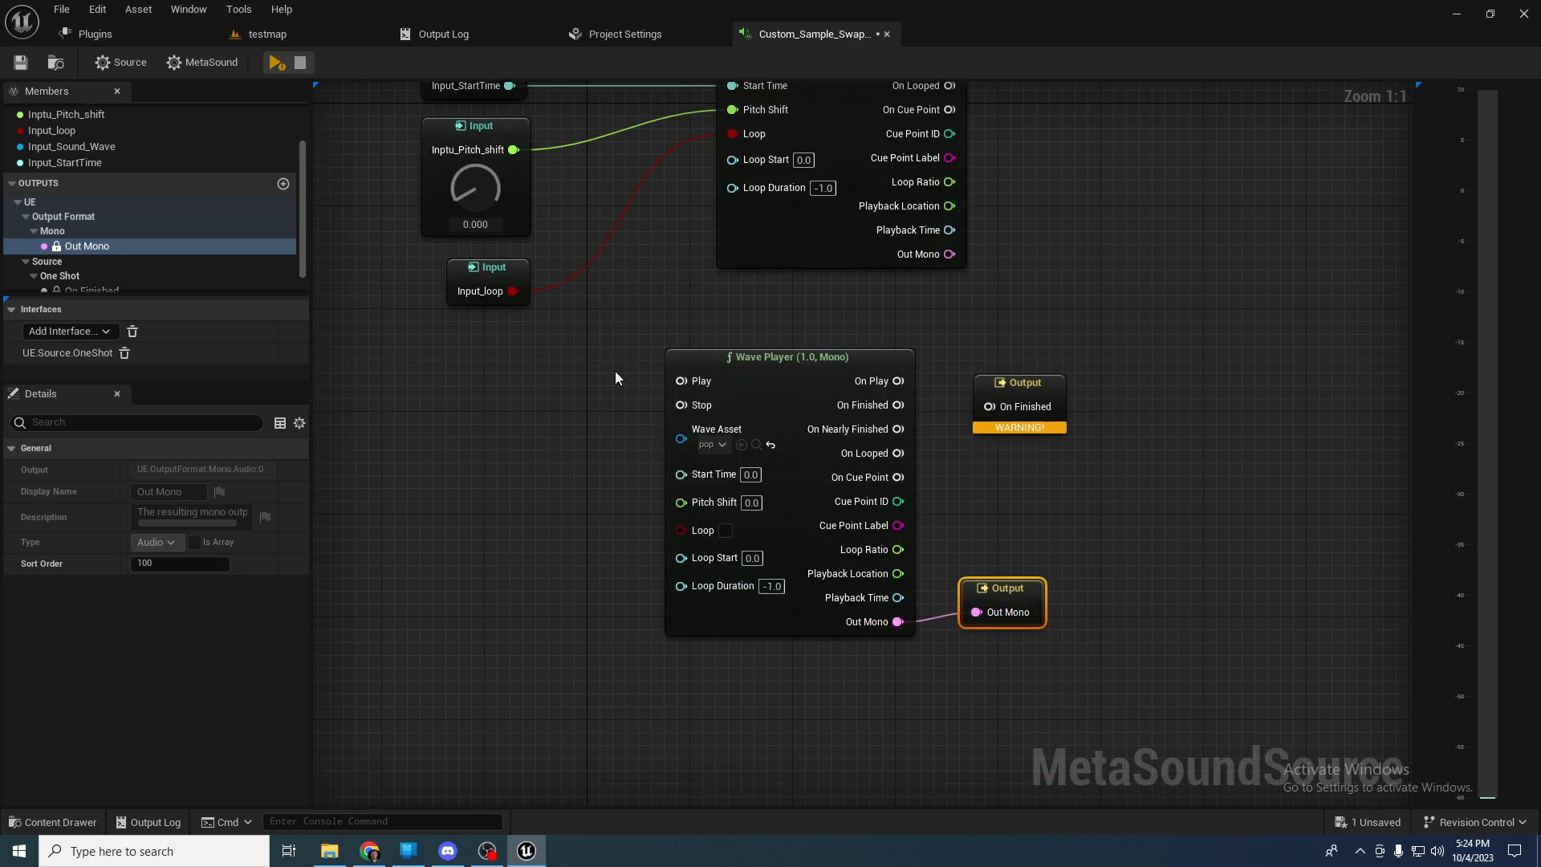
- Move the On Play input beside the new Wave Player and connect it to that player's Play trigger
key("Home")
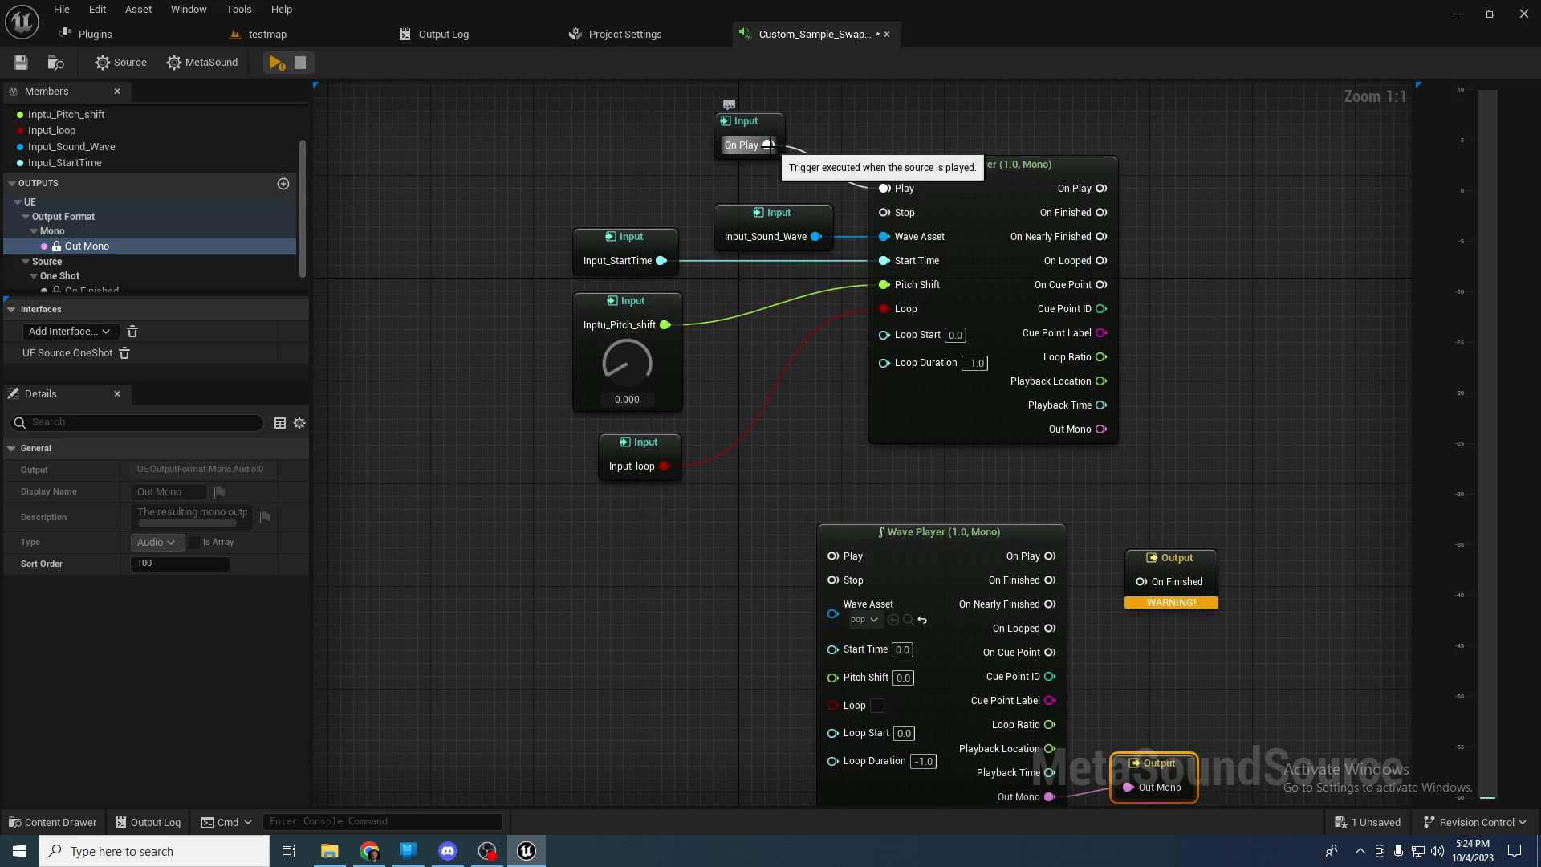
left_click_drag(746, 135, 707, 546)
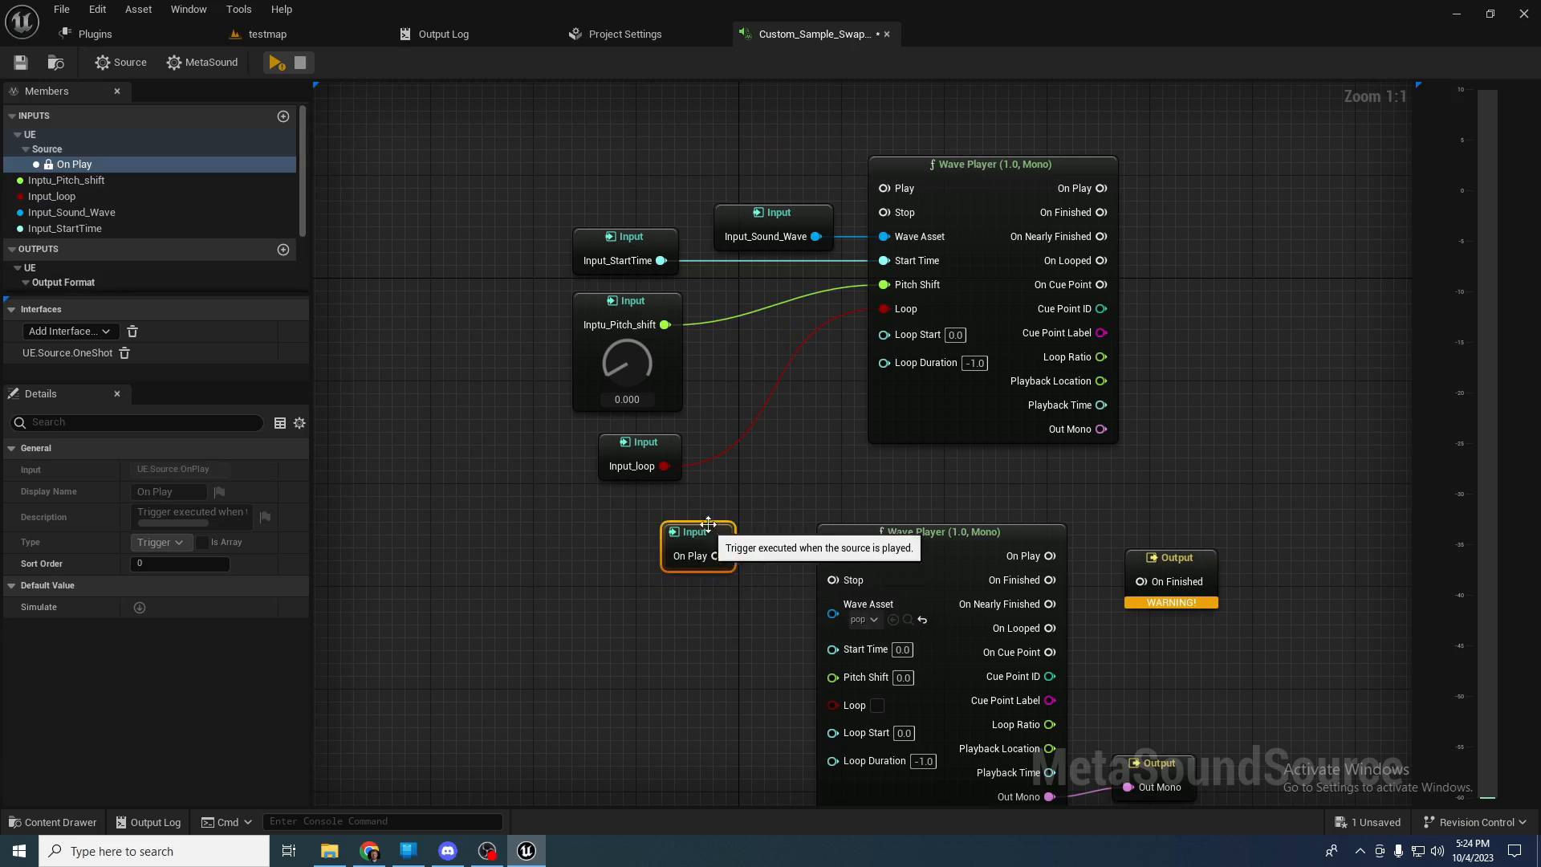
left_click(724, 498)
right_click_drag(726, 493, 683, 411)
left_click_drag(674, 474, 792, 475)
right_click_drag(716, 434, 661, 258)
left_click(698, 448)
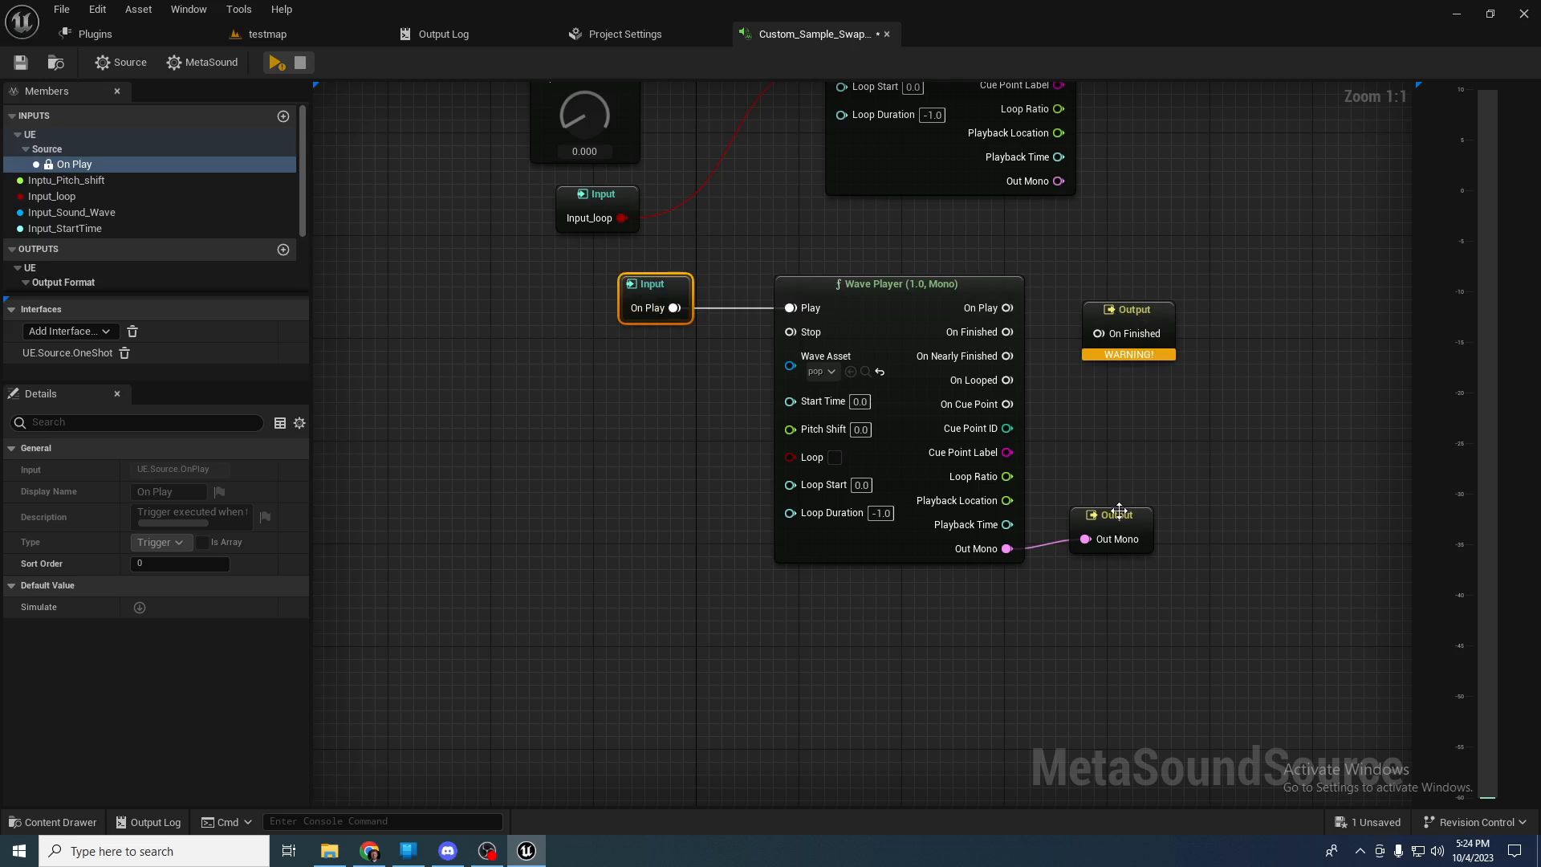
- Align the two output nodes with the new Wave Player and connect its On Finished trigger to the On Finished output
left_click_drag(1114, 507, 1112, 520)
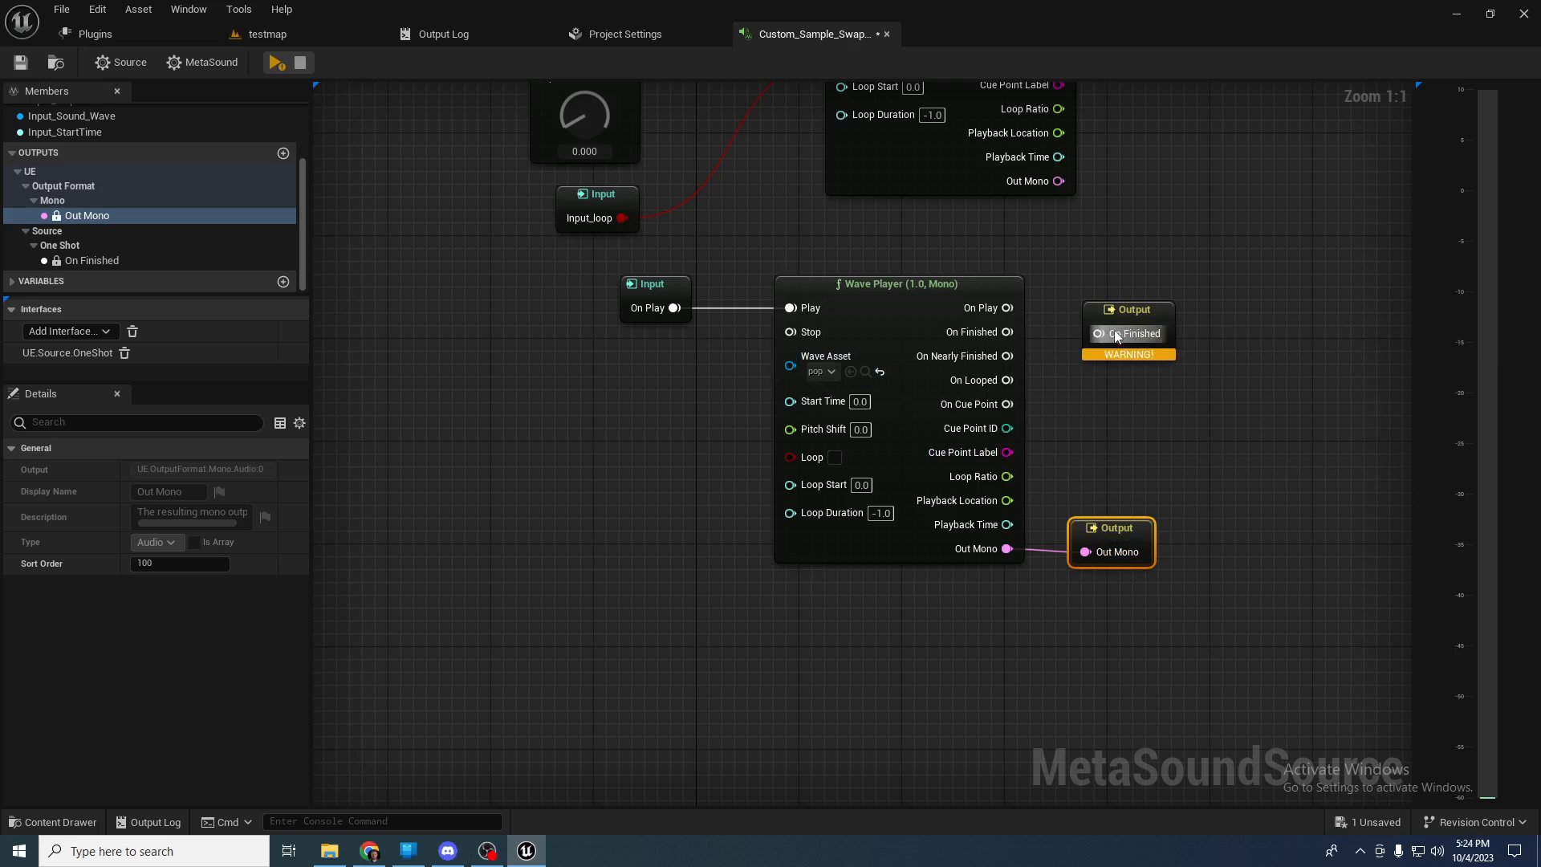
left_click_drag(1110, 337, 1111, 325)
left_click_drag(1007, 331, 1068, 325)
left_click(1077, 291)
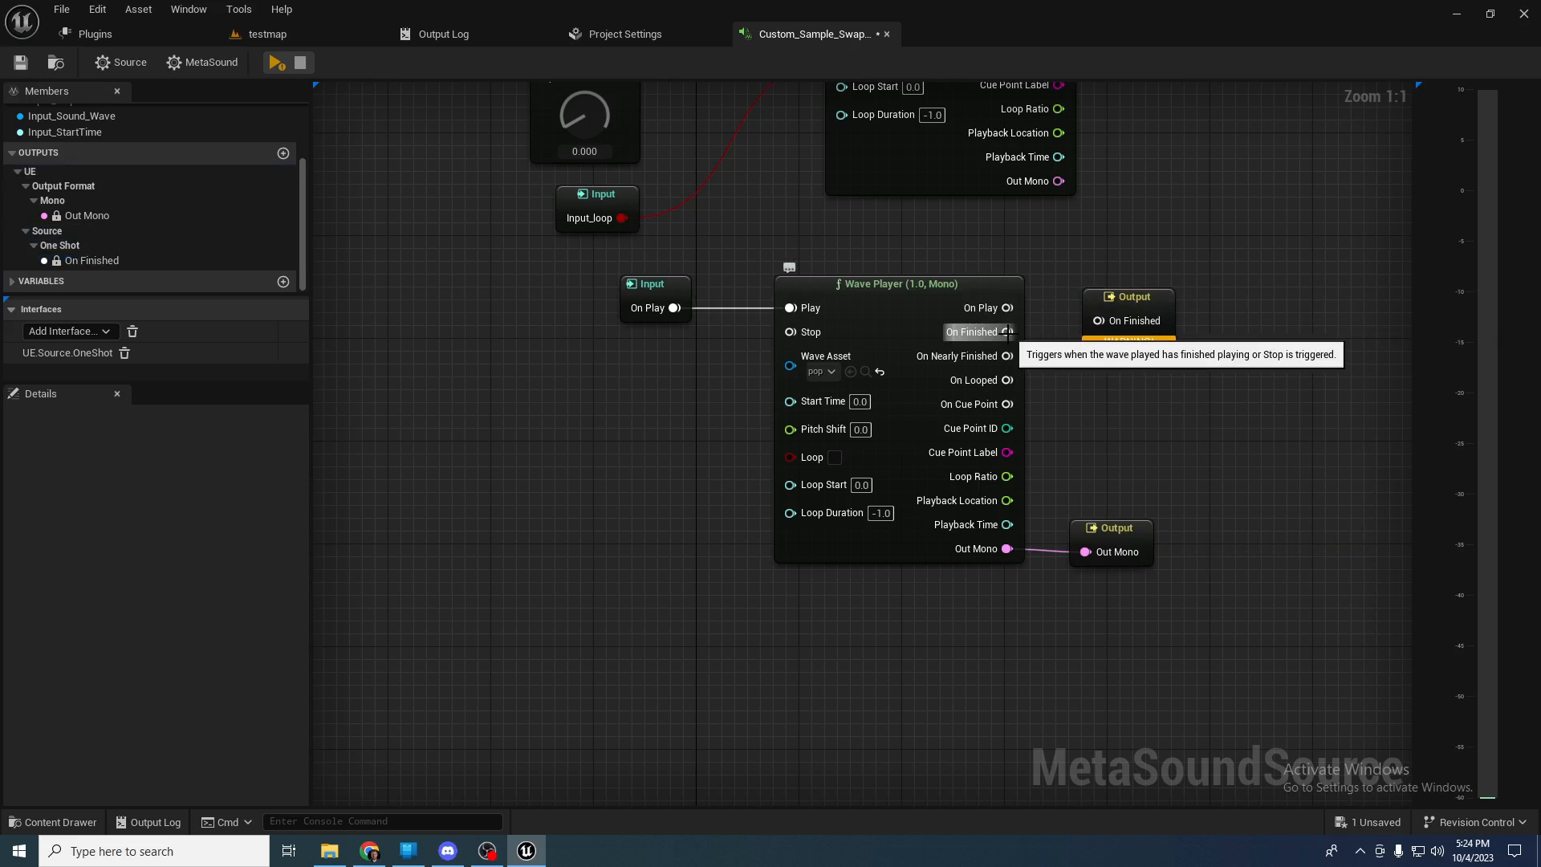
left_click_drag(1008, 332, 1126, 320)
- Shift the On Play input node slightly closer to the new Wave Player
left_click_drag(586, 259, 1350, 638)
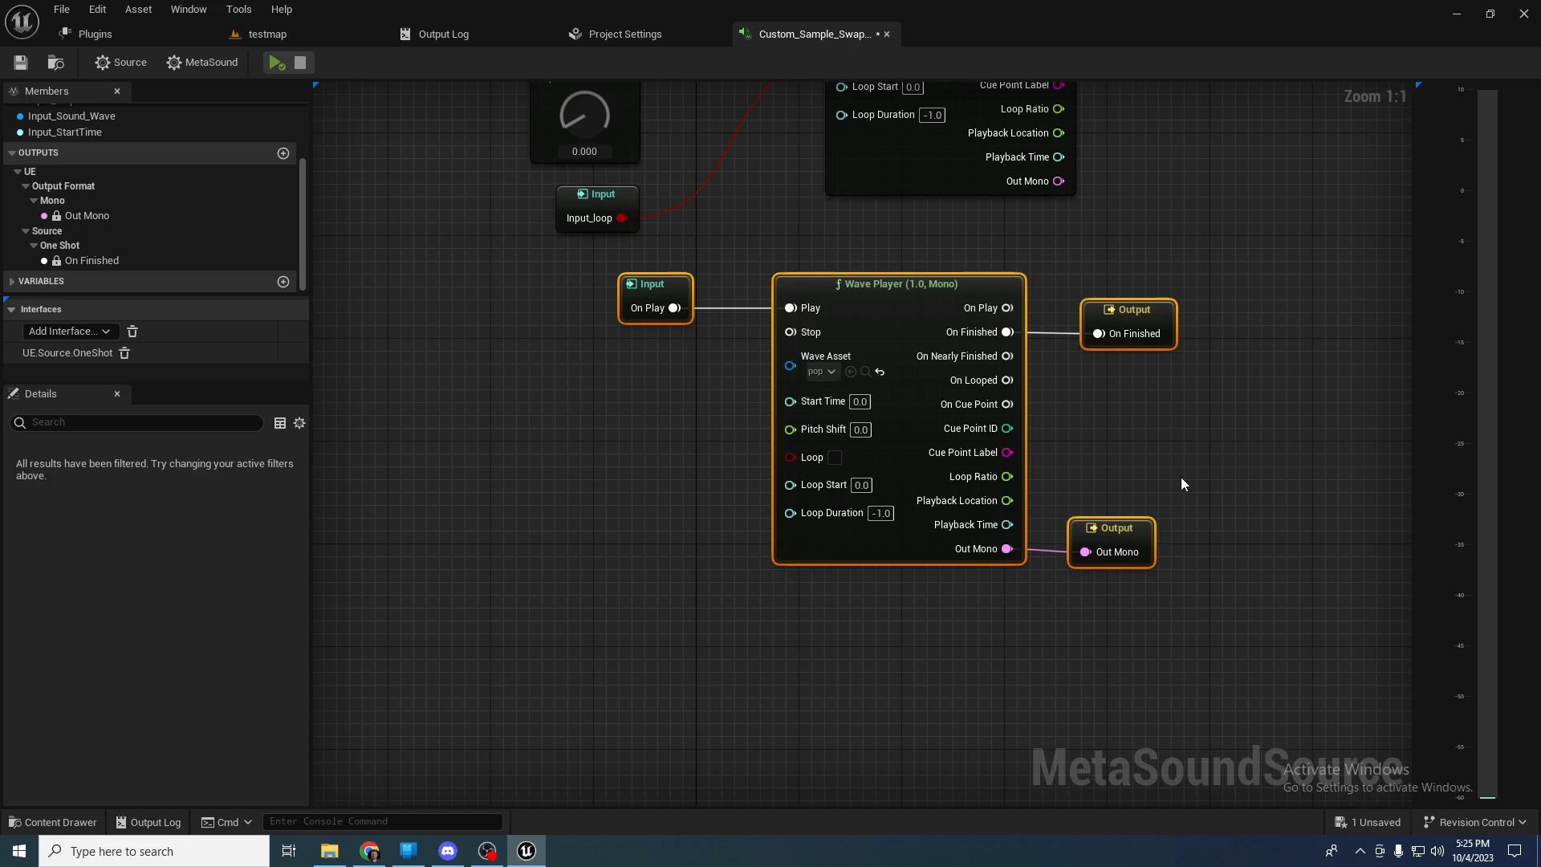
right_click_drag(1139, 452, 1191, 438)
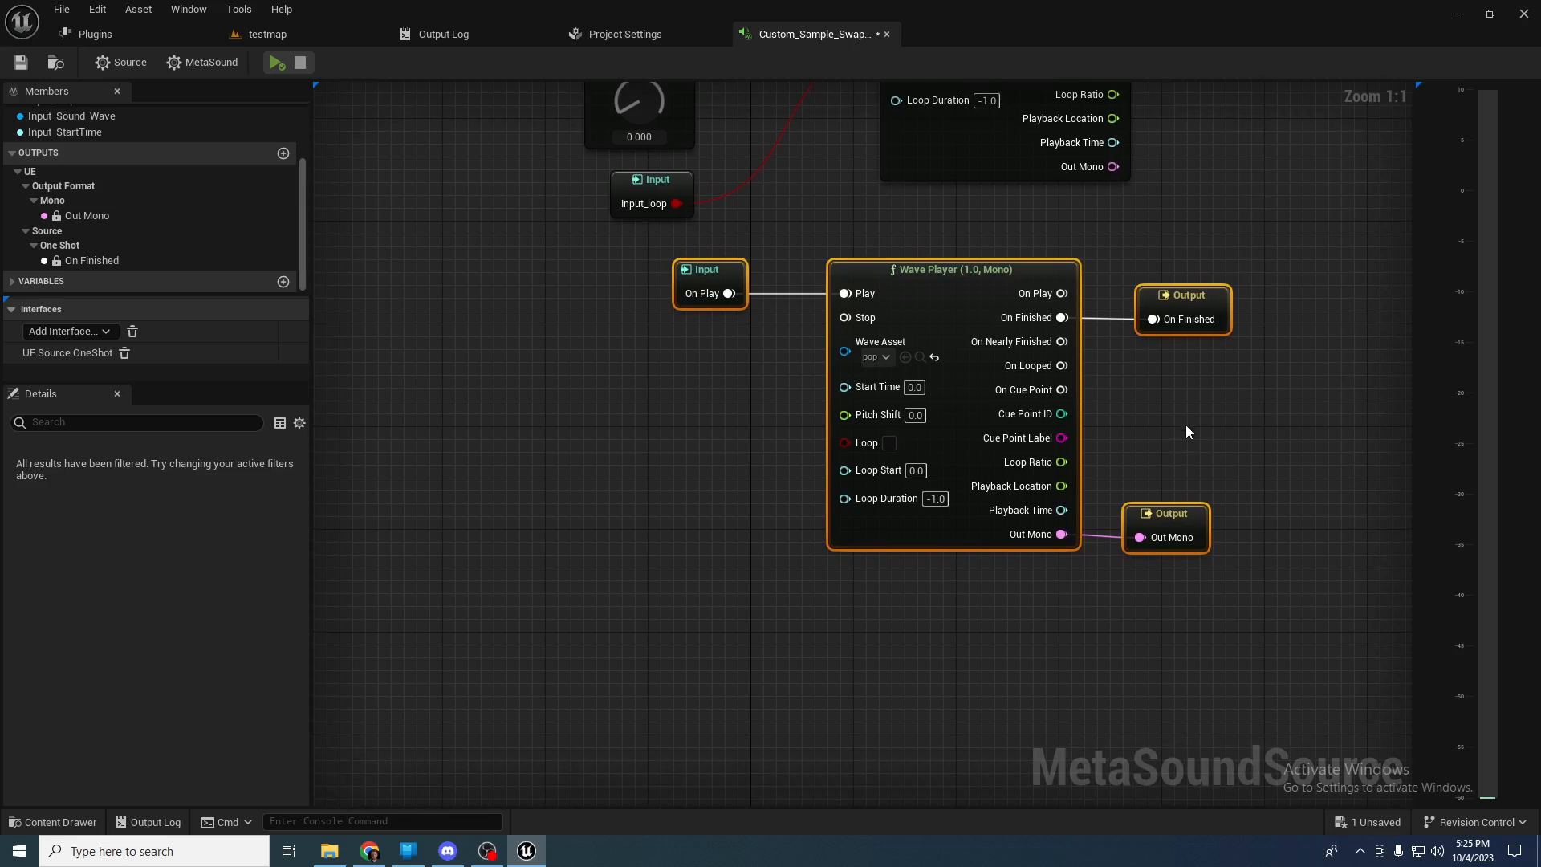
right_click_drag(1186, 426, 1161, 431)
left_click(652, 271)
left_click_drag(677, 269, 688, 267)
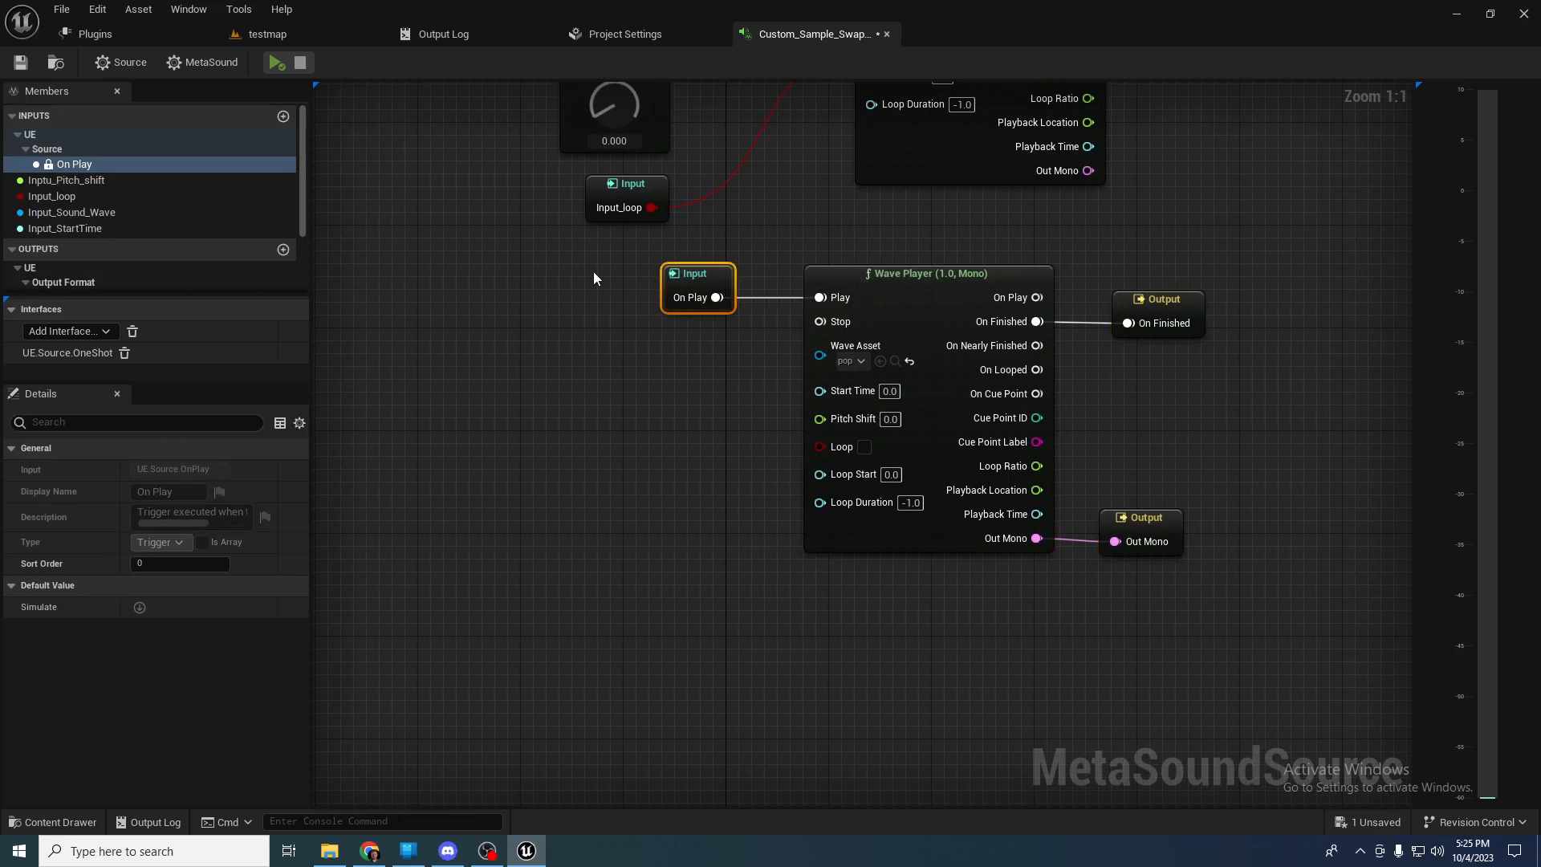
right_click_drag(629, 382, 590, 377)
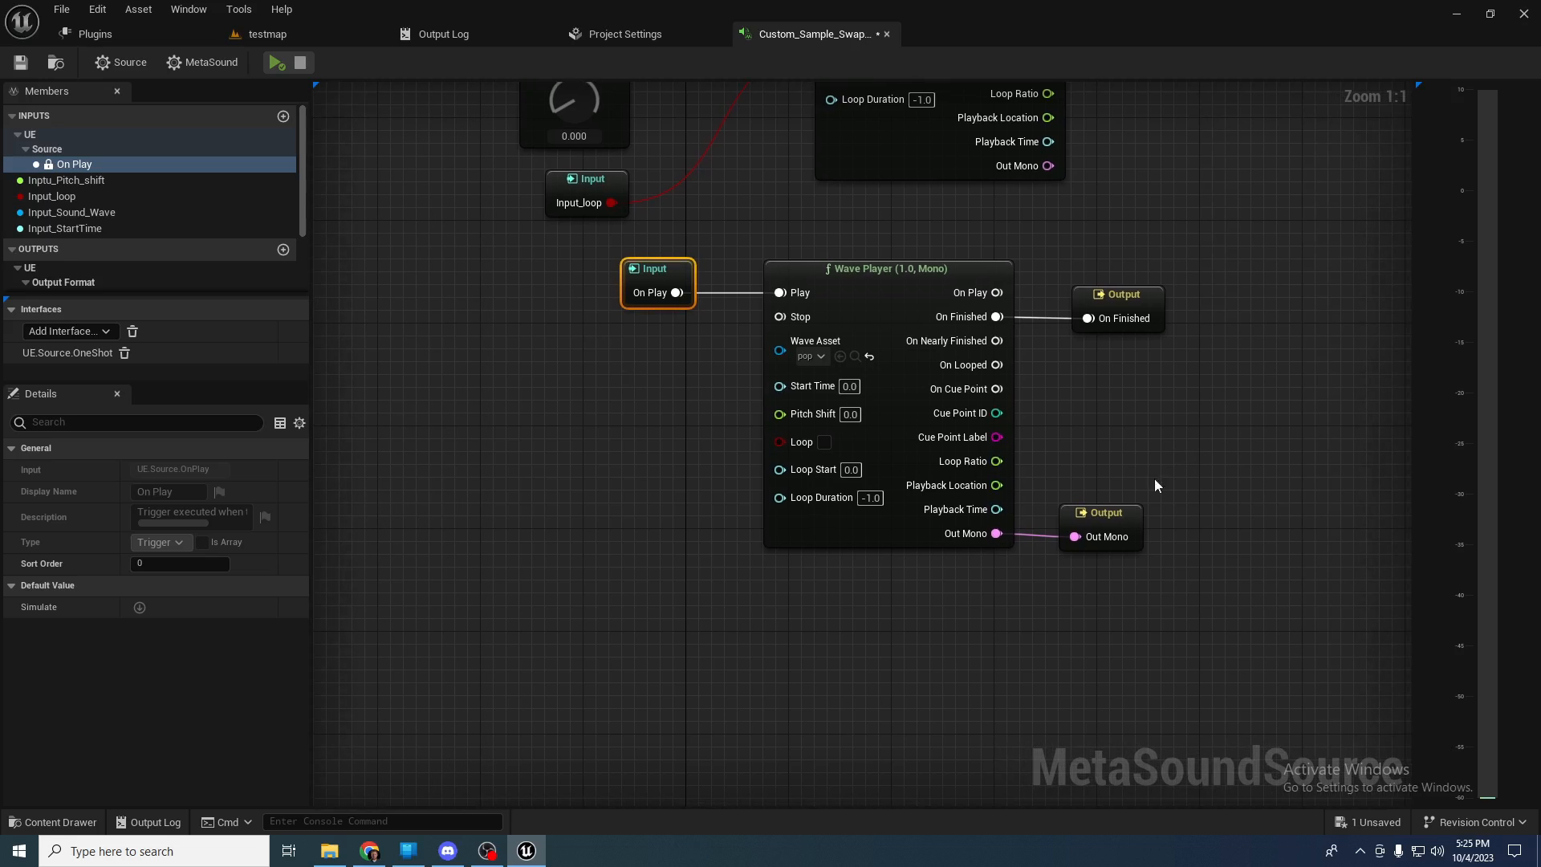
- Preview the MetaSound to hear the pop sample through the new Wave Player
left_click(1117, 519)
right_click_drag(1115, 489, 1080, 435)
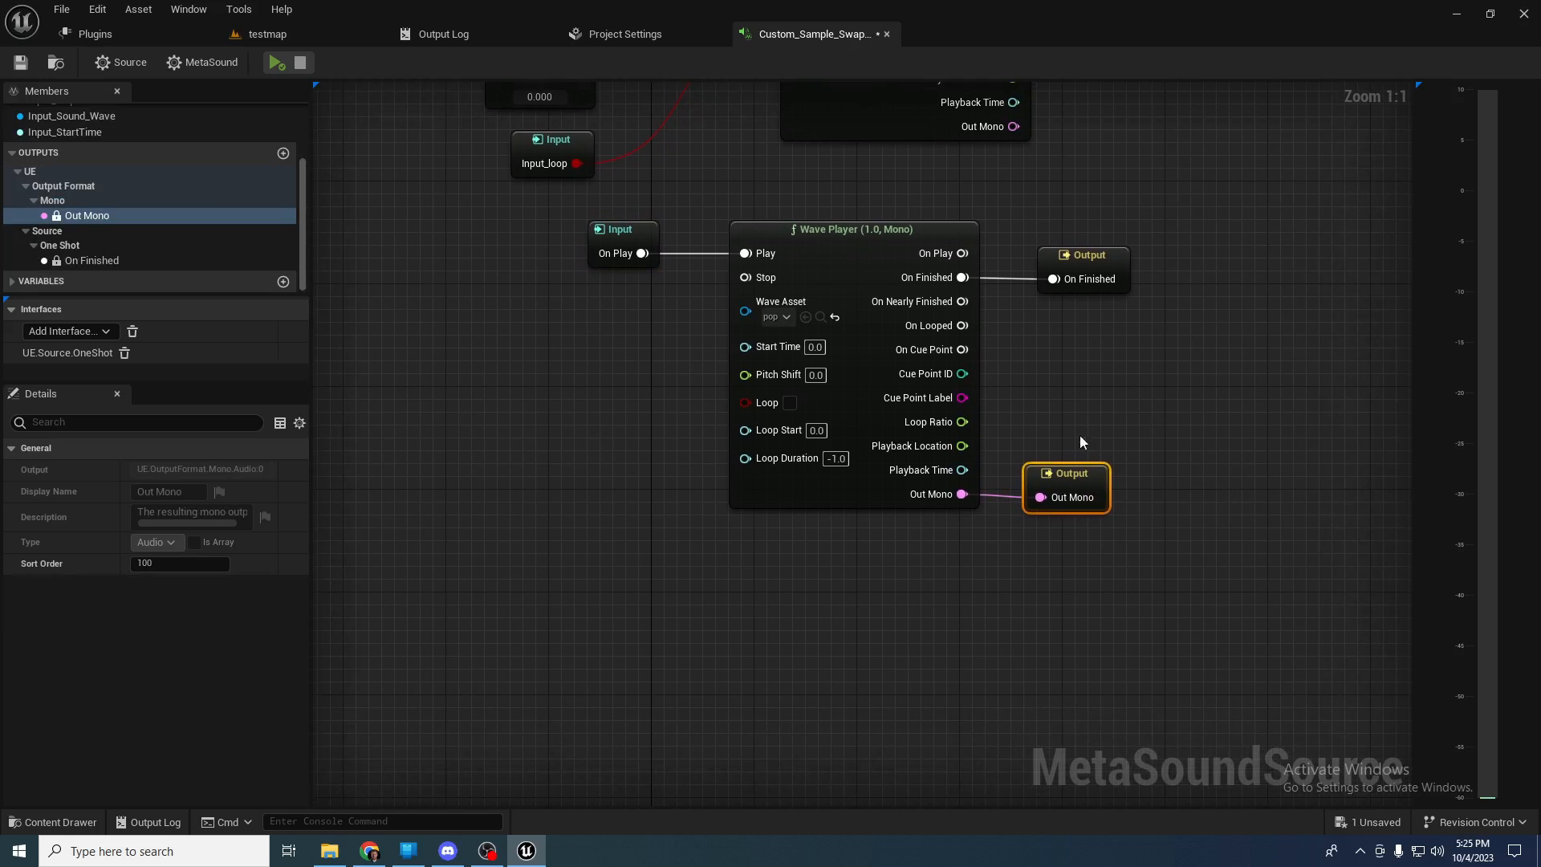
left_click(281, 60)
right_click_drag(826, 184, 807, 455)
left_click(275, 62)
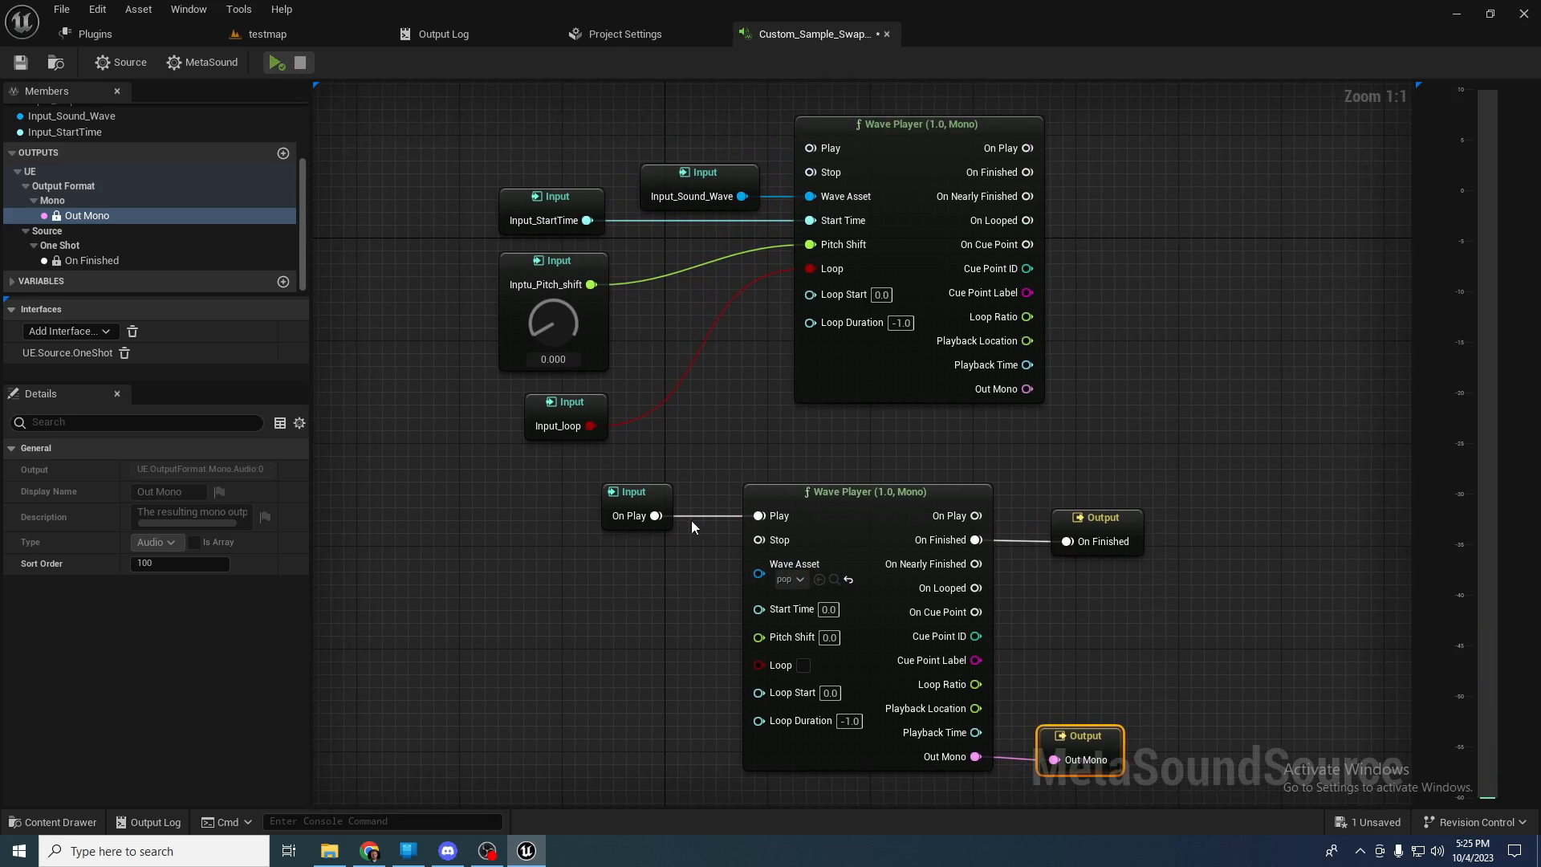
- Disconnect On Play and On Finished from the lower Wave Player, then move the On Finished output beside the upper player and connect it
left_click(655, 516, "alt")
left_click(976, 539, "alt")
left_click_drag(1110, 514, 1146, 127)
left_click_drag(1027, 172, 1126, 170)
- Move the Out Mono output and On Play input beside the upper Wave Player and connect them to its Out Mono and Play pins
left_click_drag(1089, 730, 1141, 371)
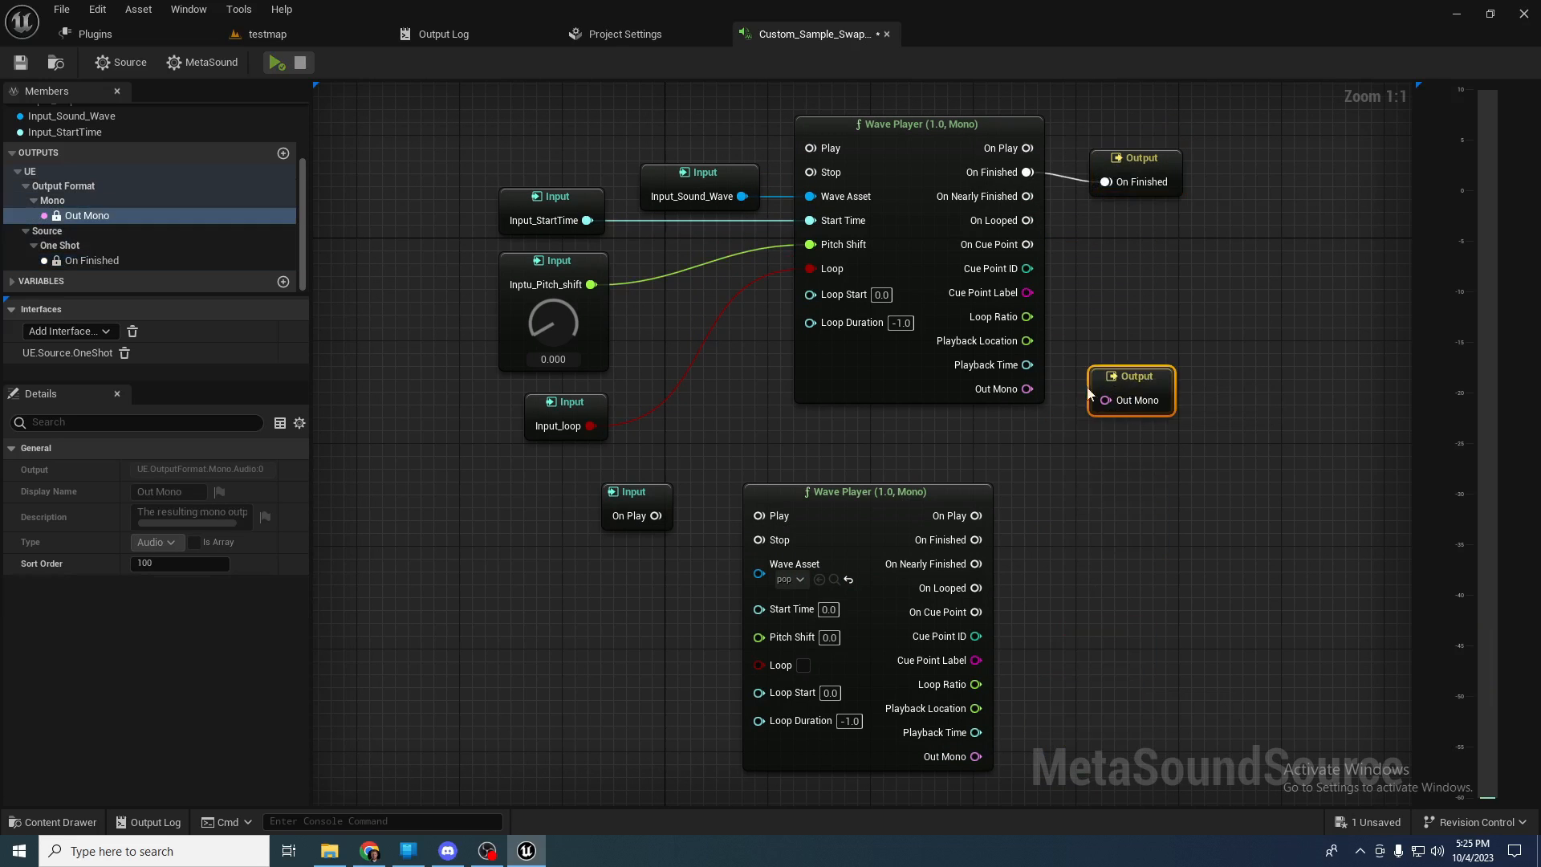
left_click_drag(1028, 389, 1122, 403)
left_click_drag(622, 501, 811, 265)
right_click_drag(648, 241, 723, 215)
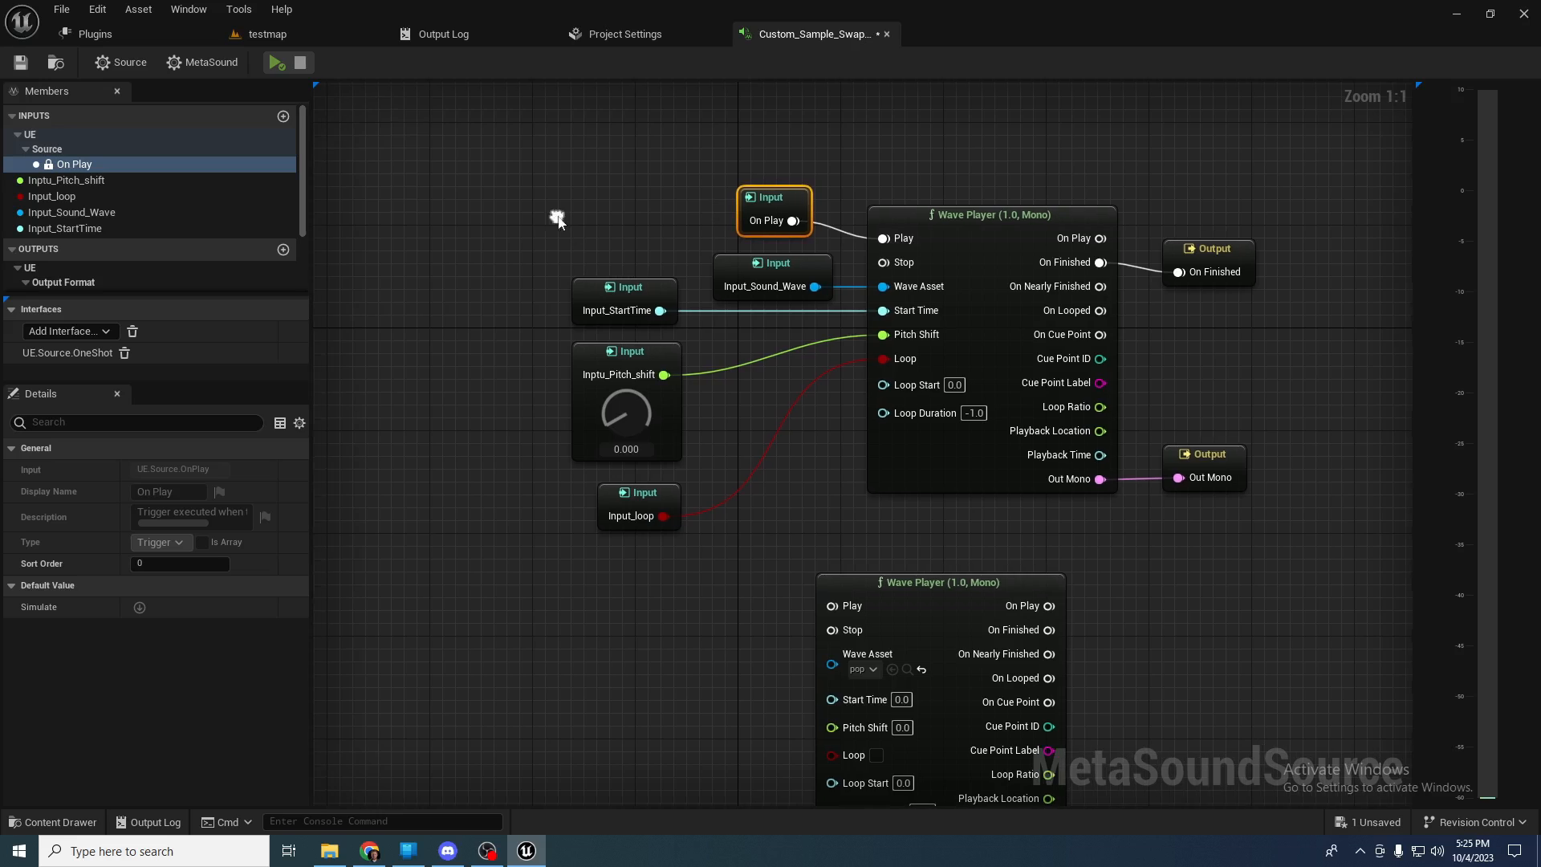
- Examine the member inputs and outputs and the nodes wired to the upper Wave Player
scroll(69, 172, "down", 1)
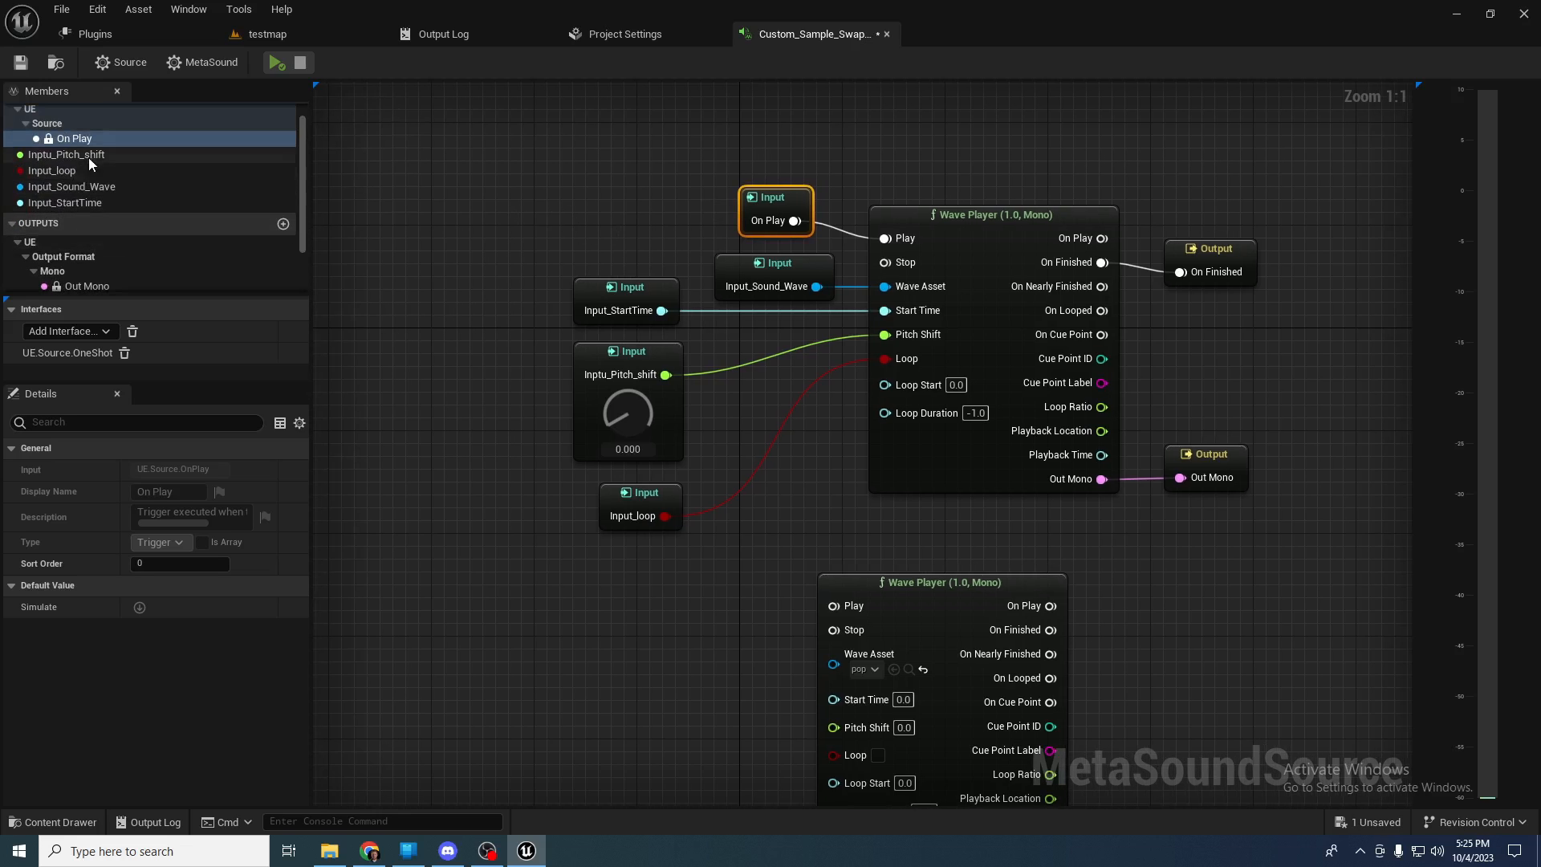
scroll(121, 225, "down", 1)
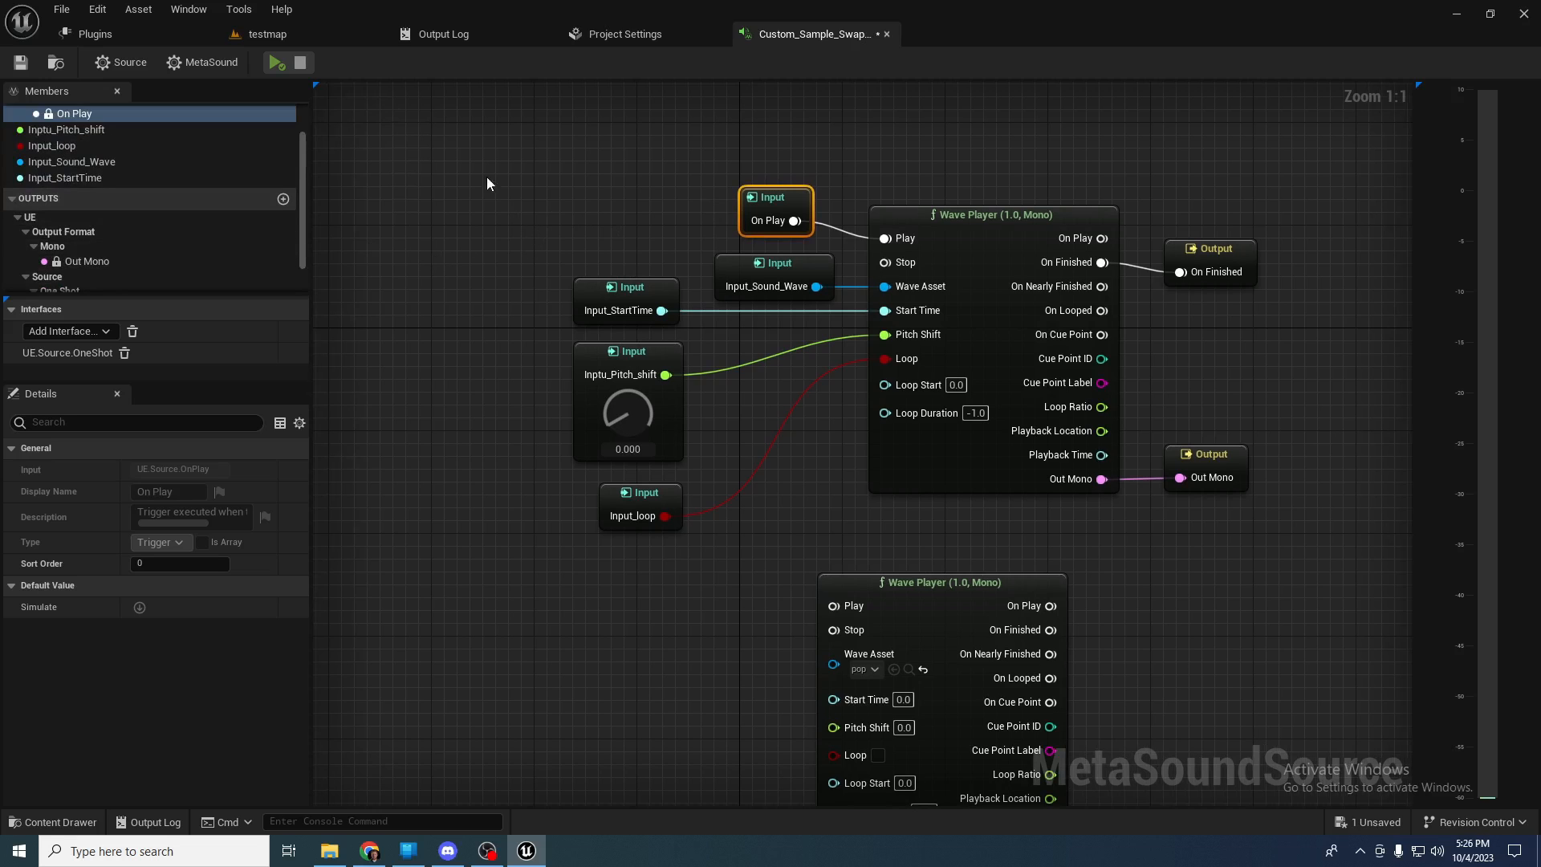
right_click_drag(475, 374, 497, 419)
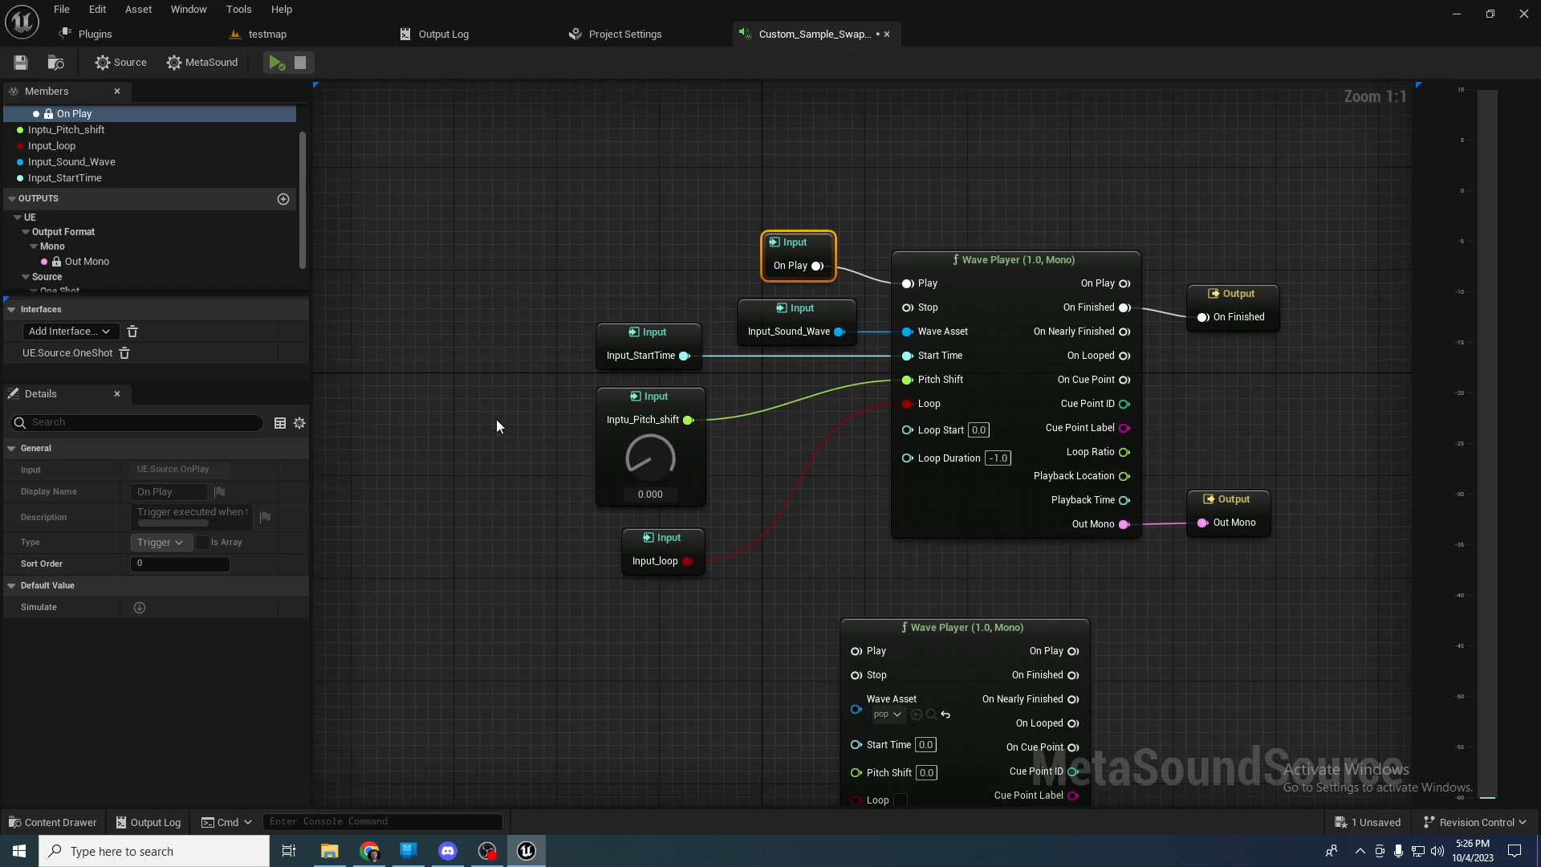
right_click_drag(811, 506, 716, 502)
right_click_drag(1214, 414, 1053, 411)
left_click(997, 291)
left_click_drag(913, 244, 1093, 654)
left_click(947, 295)
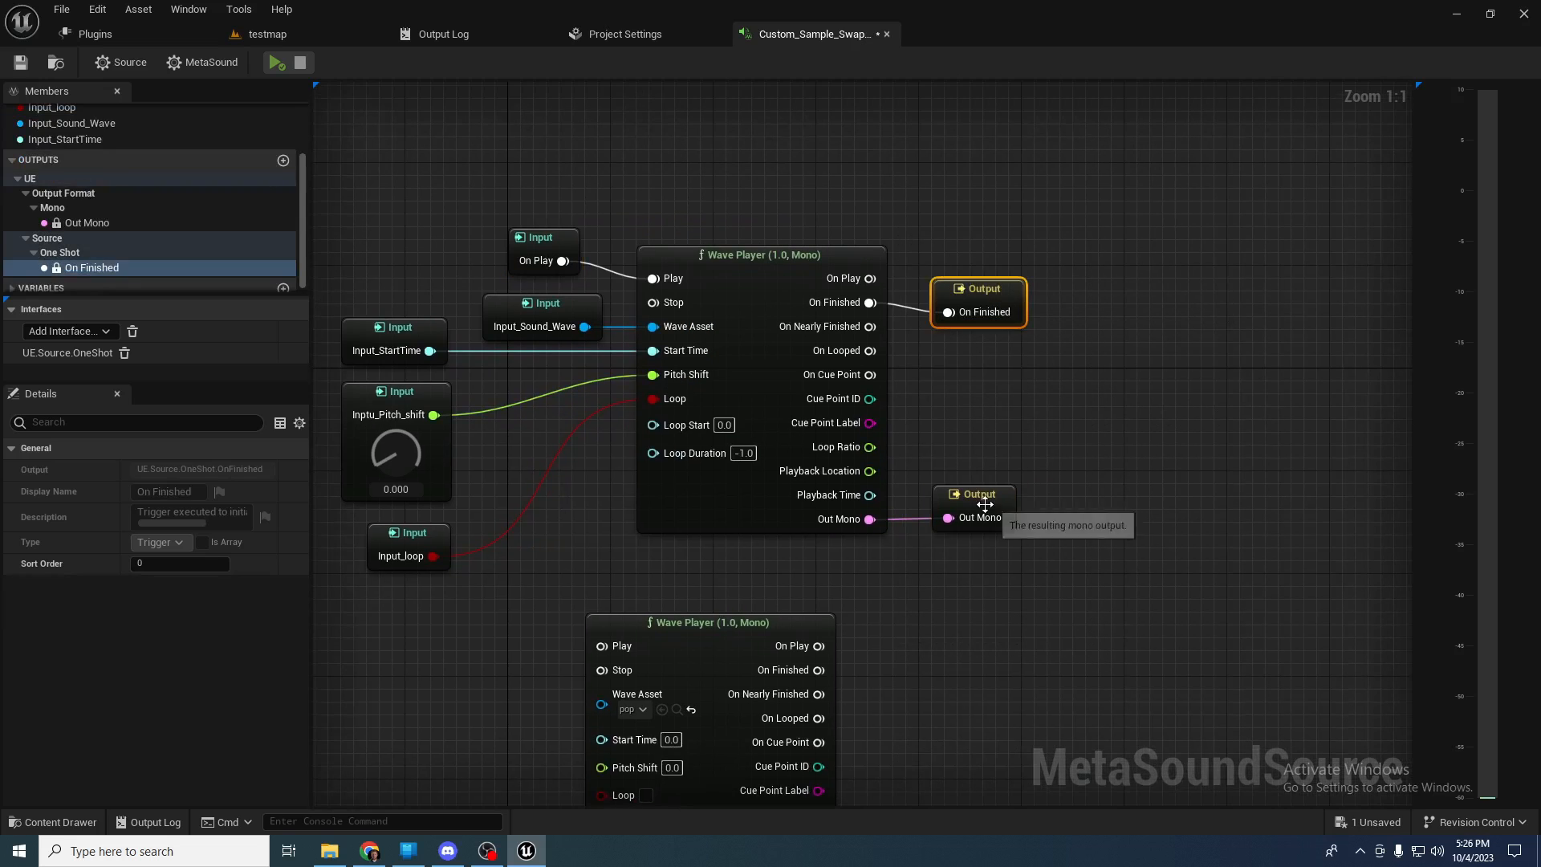
left_click(951, 496)
right_click_drag(958, 444, 1101, 455)
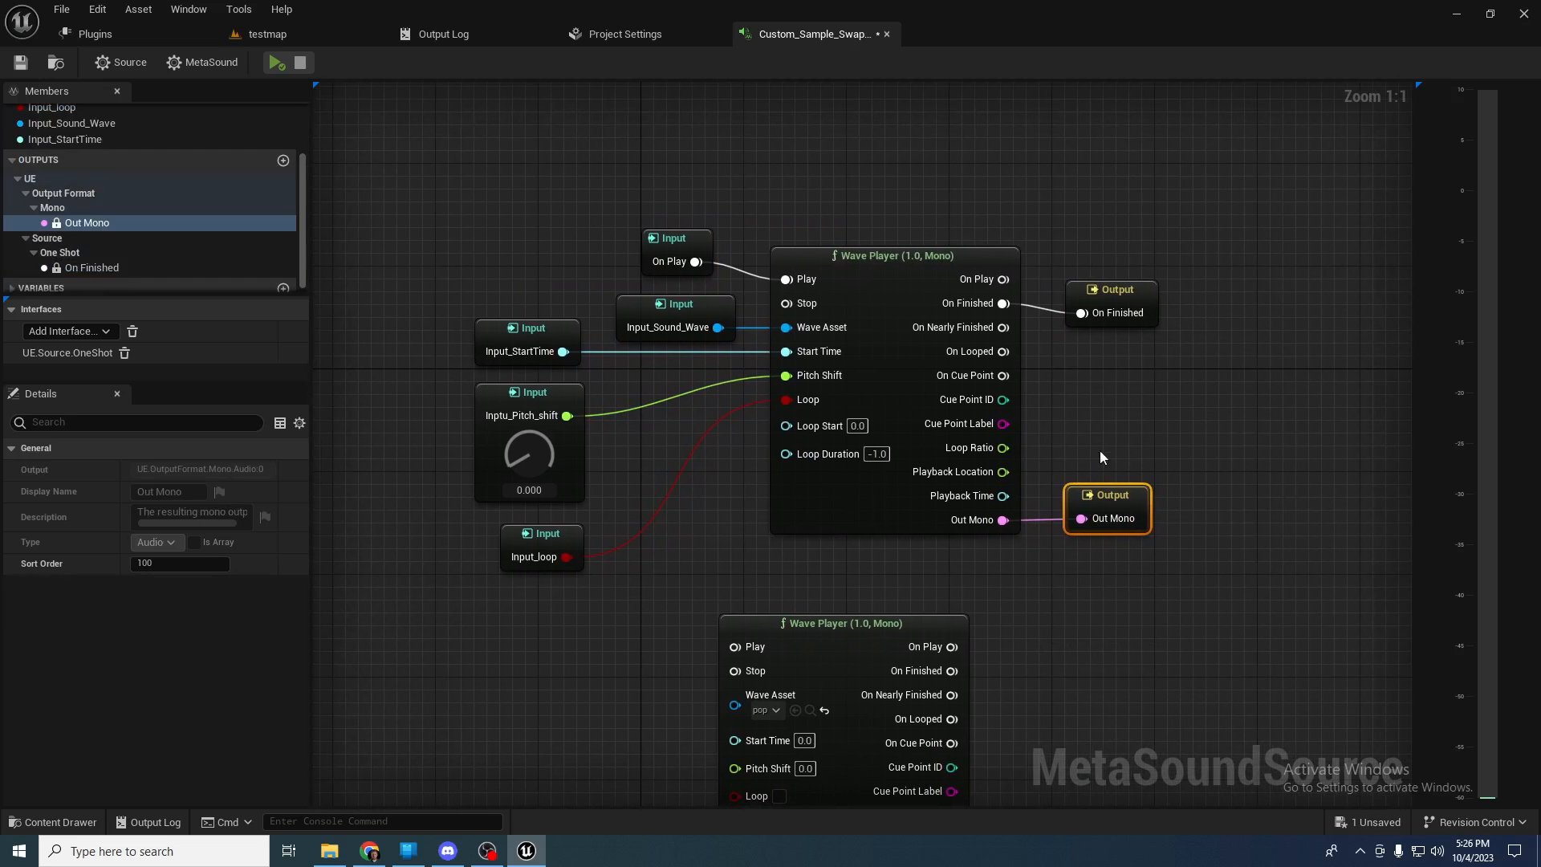
right_click_drag(994, 512, 1077, 511)
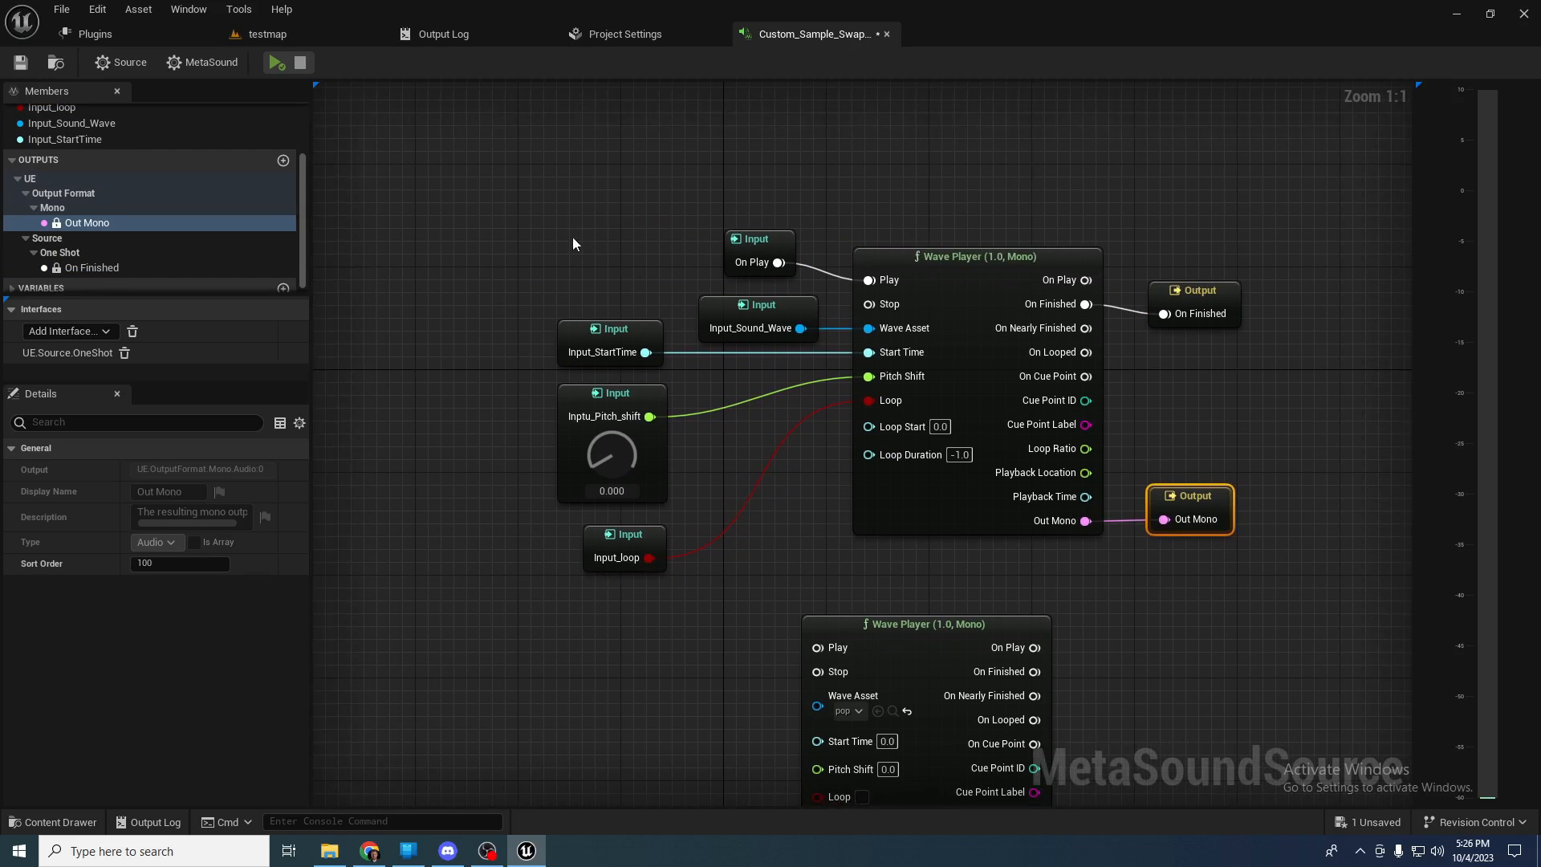
- Move the On Play input away from the upper Wave Player and back beside its Play pin
right_click_drag(573, 243, 712, 266)
left_click_drag(898, 269, 806, 203)
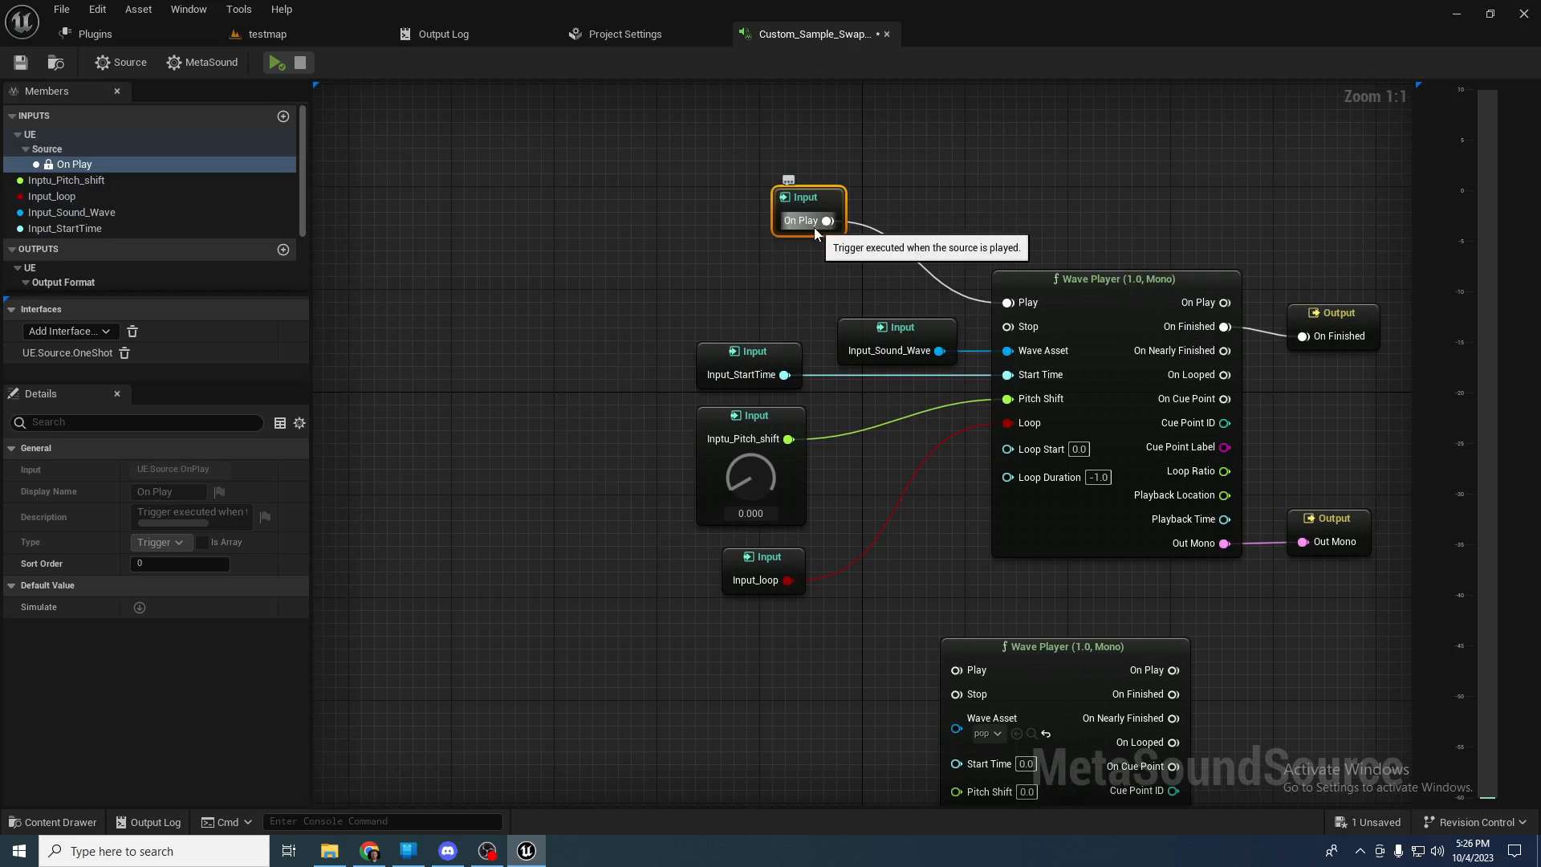
right_click_drag(714, 262, 936, 243)
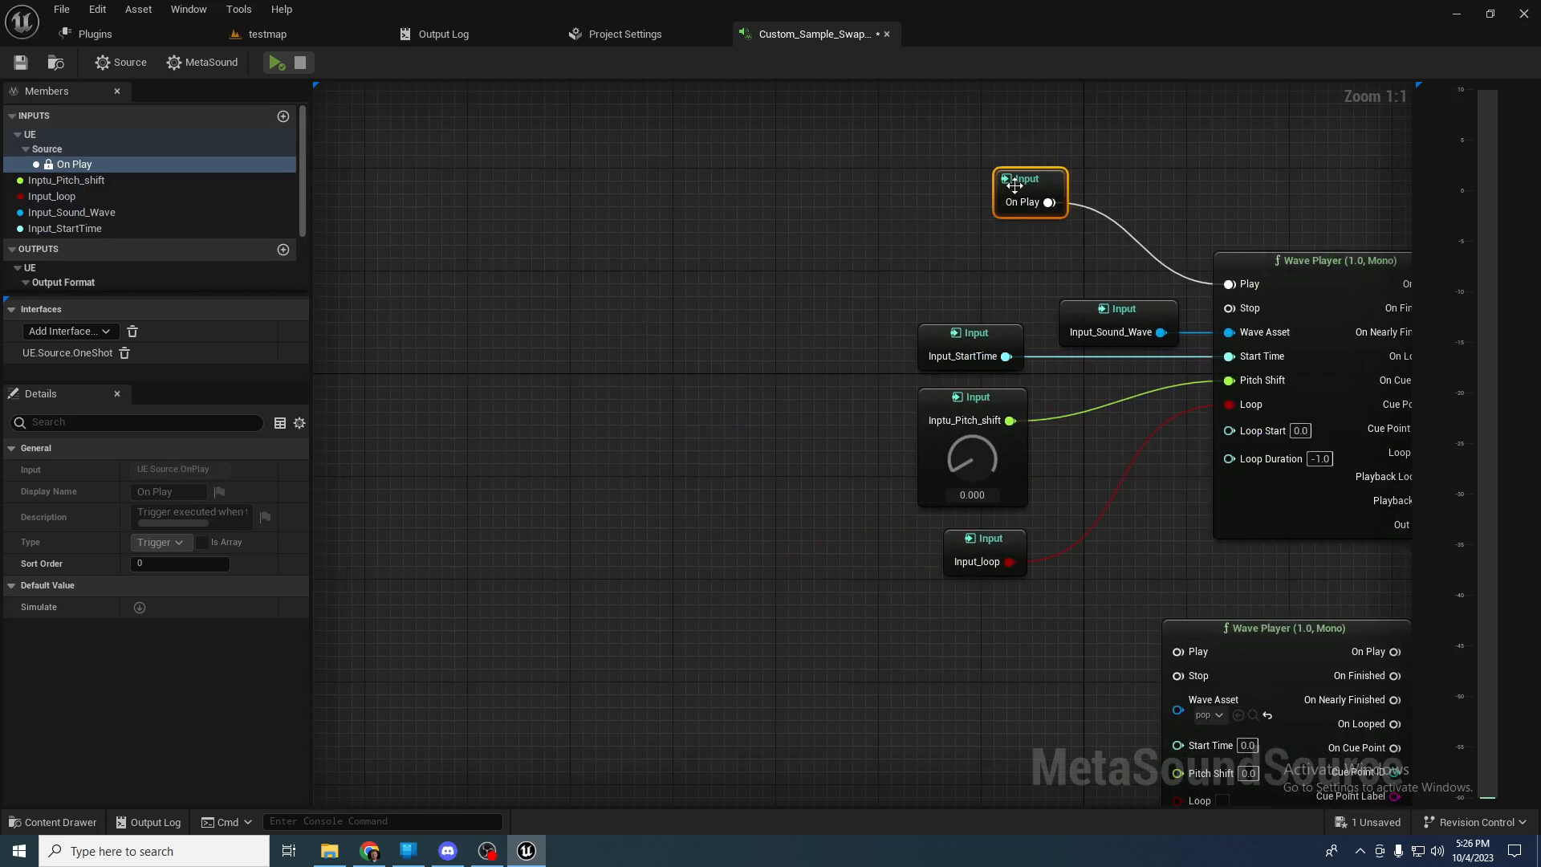
left_click_drag(1015, 186, 1053, 262)
right_click_drag(966, 238, 997, 245)
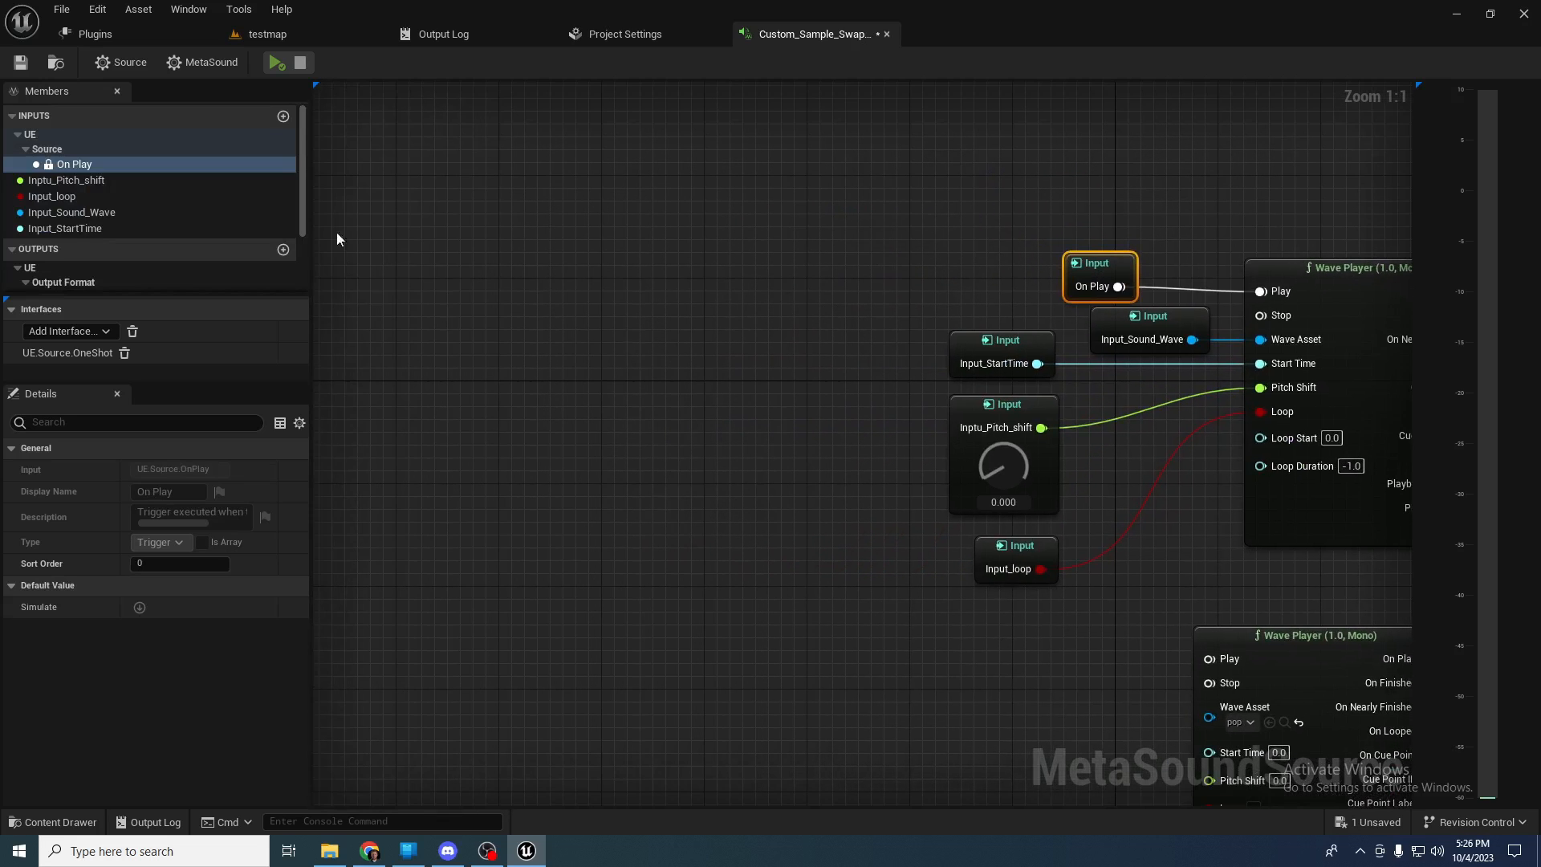
- Add a new input to the MetaSound and set its type to Trigger
left_click(282, 117)
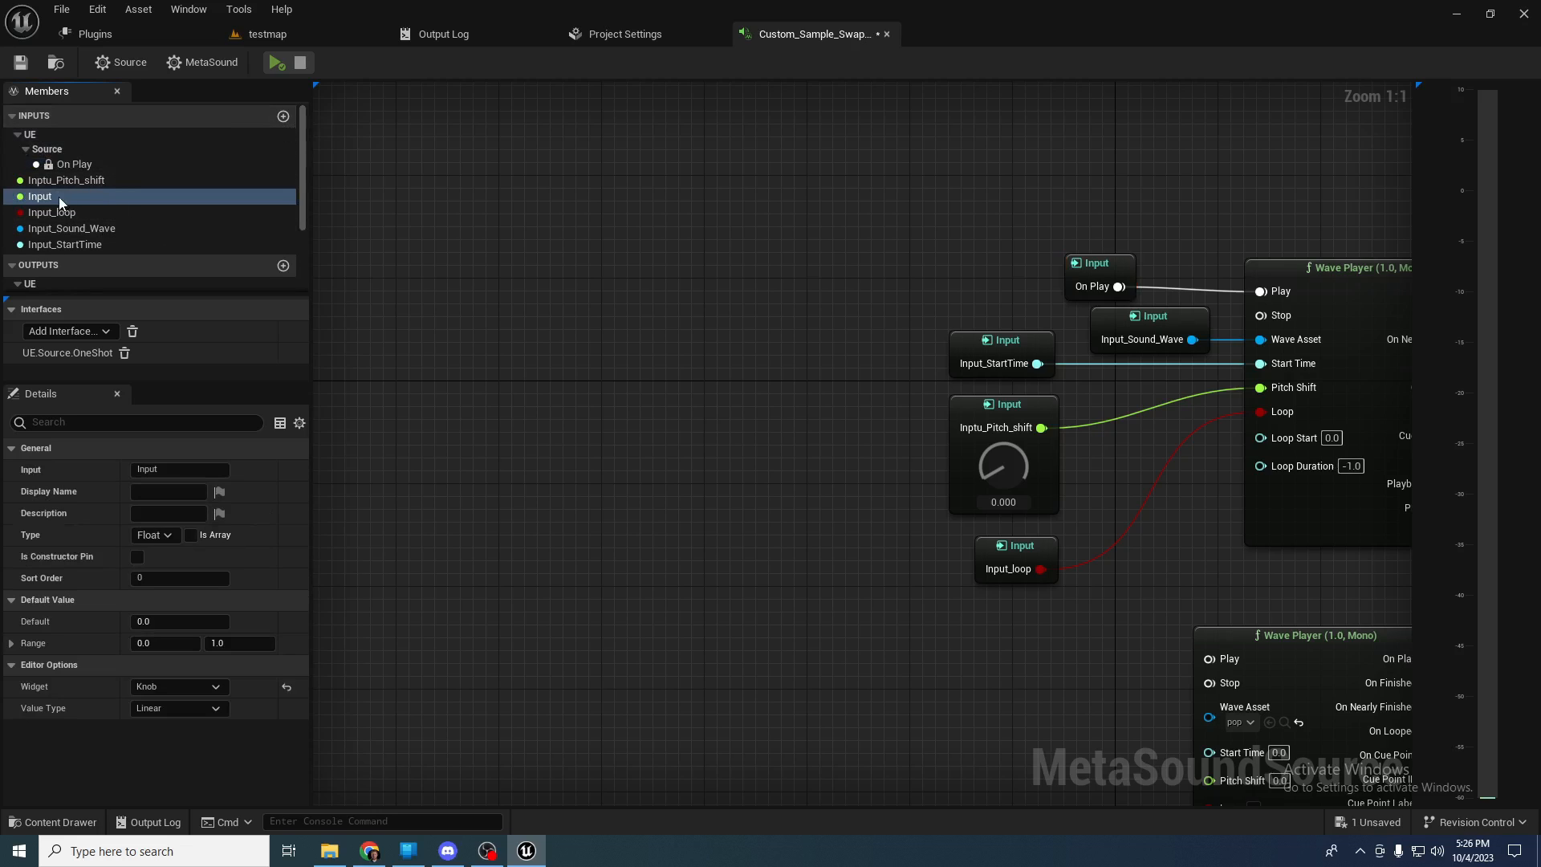
left_click(160, 537)
scroll(205, 382, "down", 3)
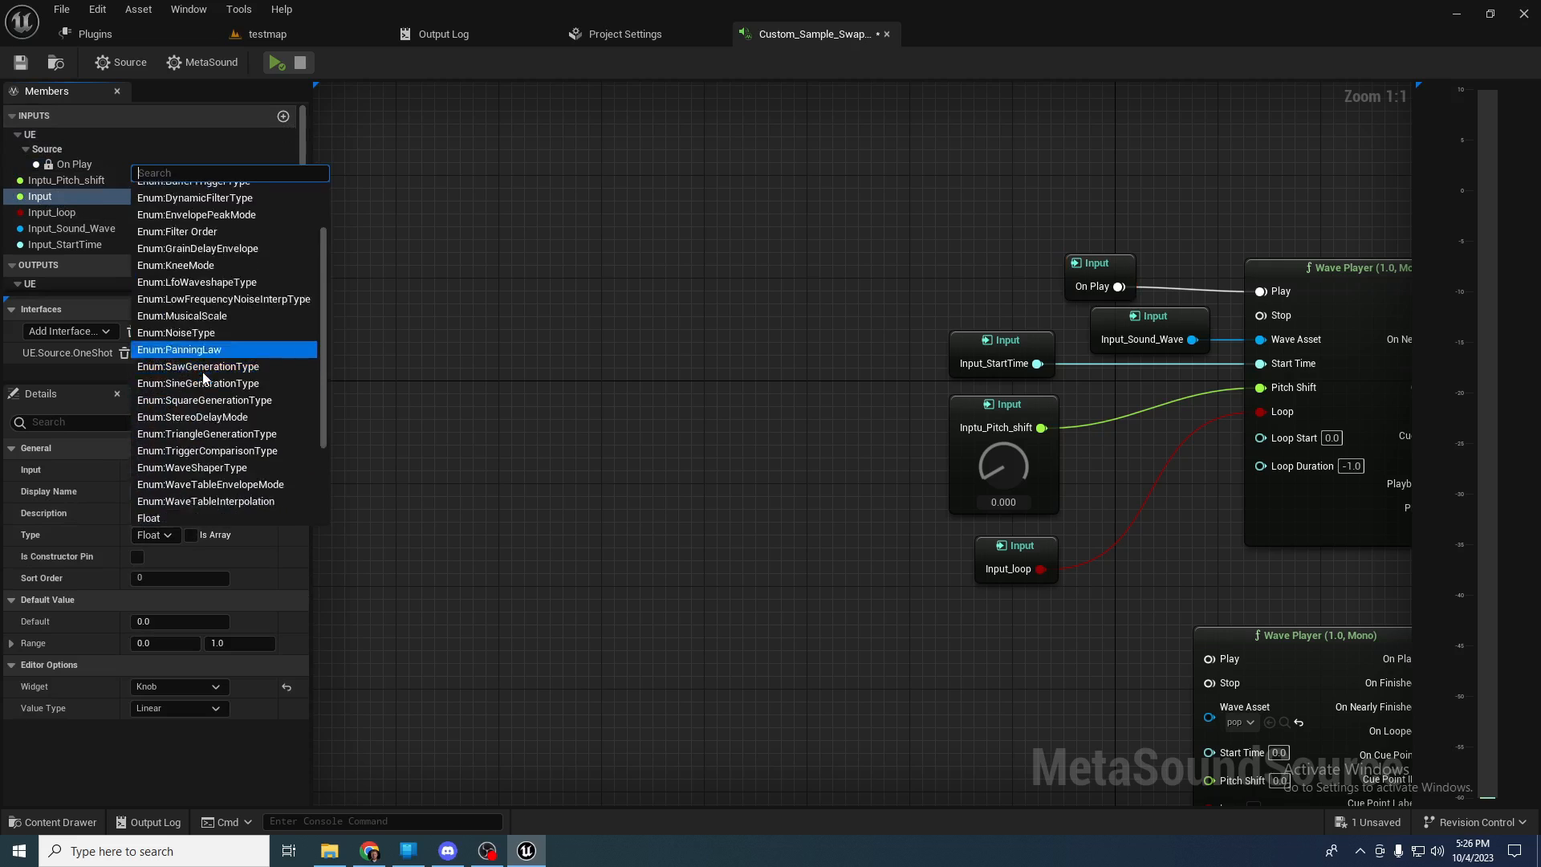
scroll(201, 383, "down", 3)
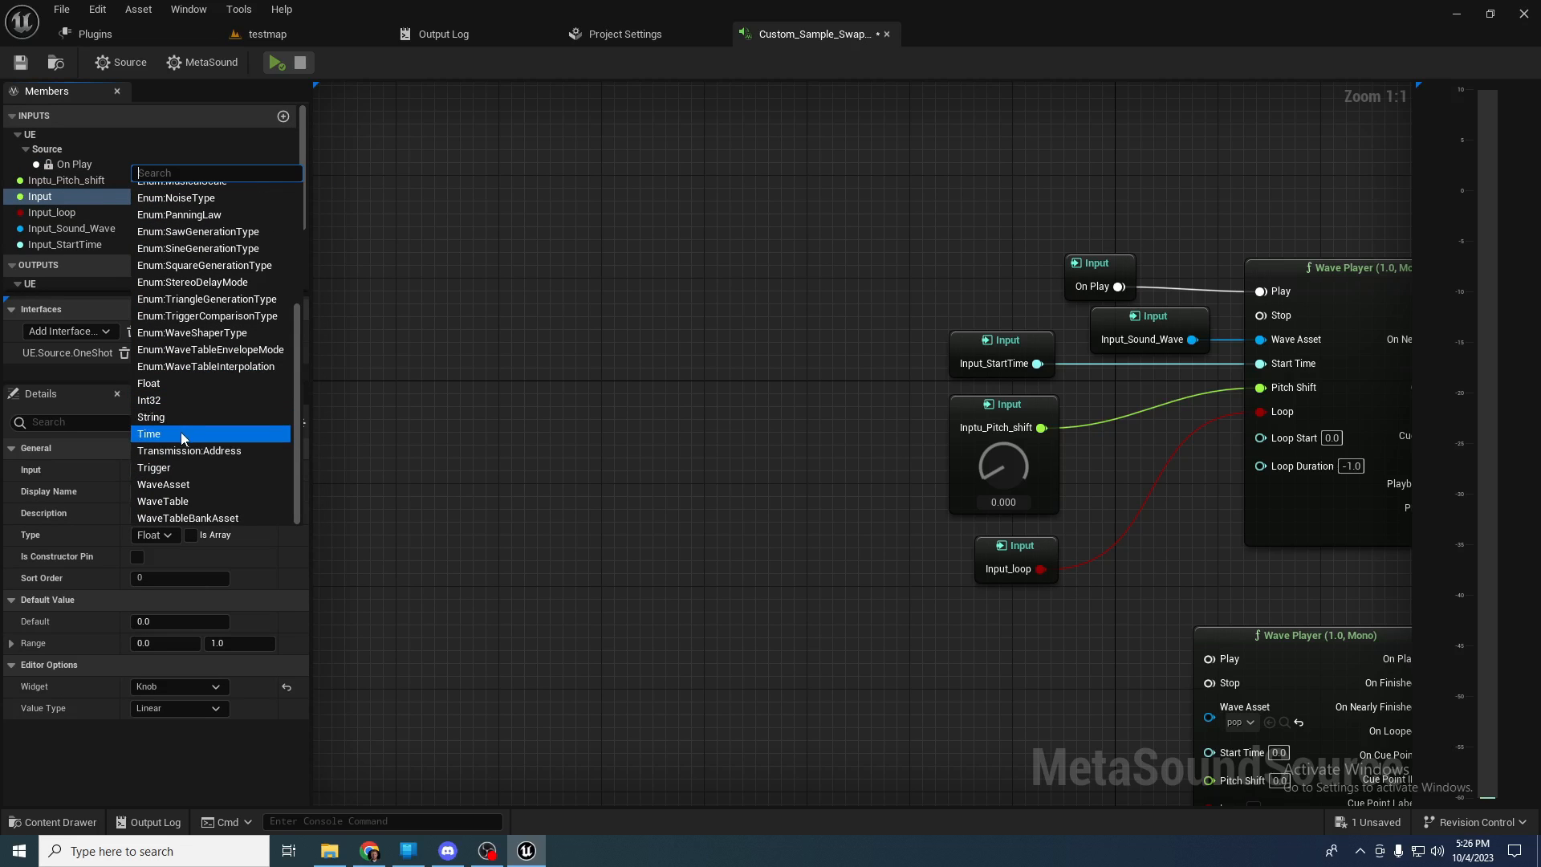
left_click(189, 466)
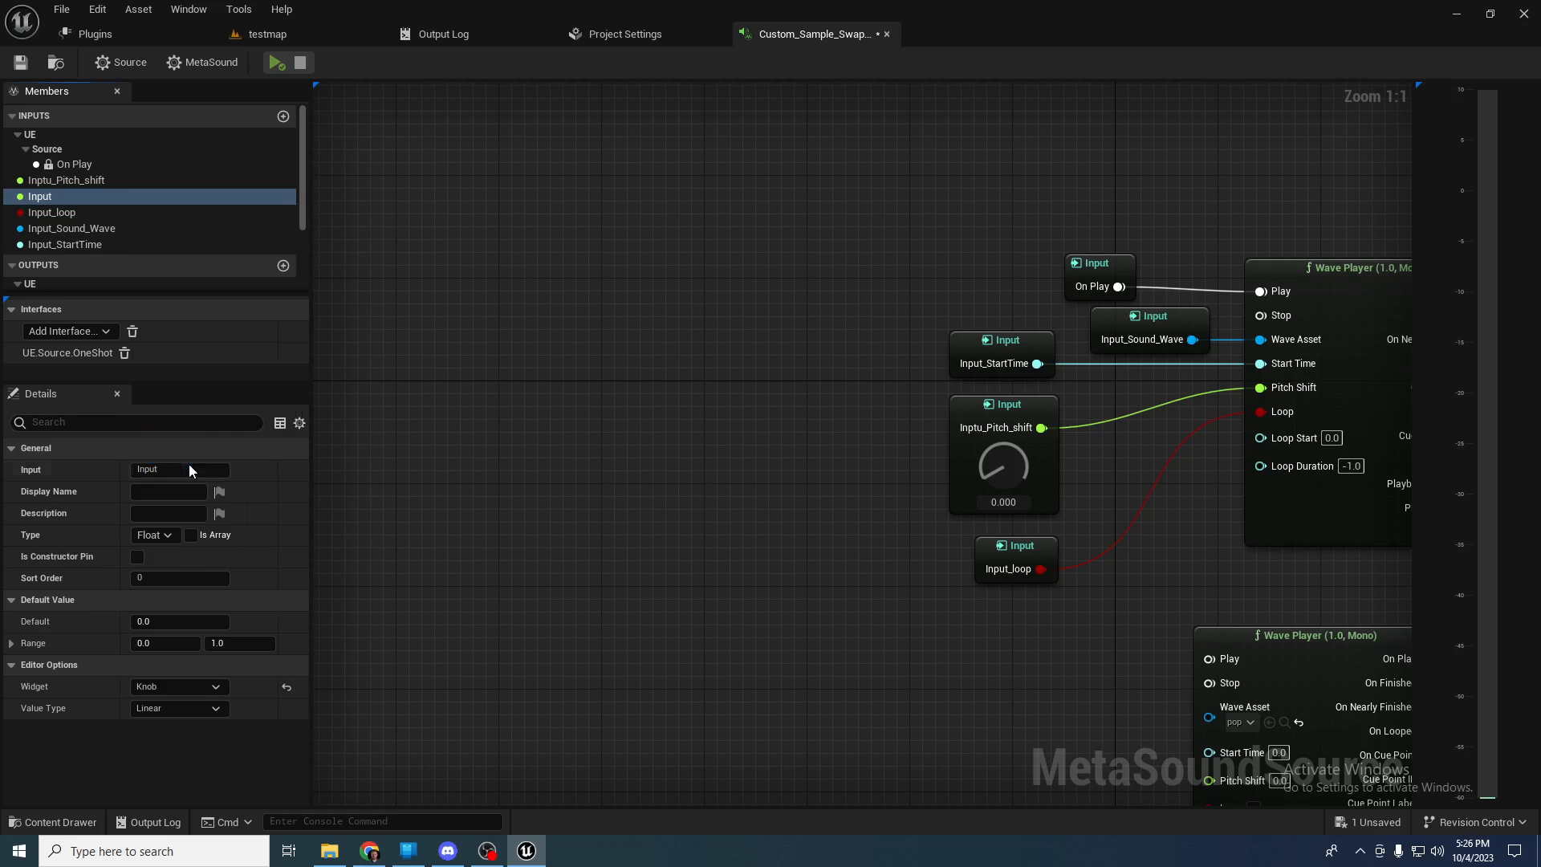
- Rename the new trigger input as Second Trigger
left_click(101, 196)
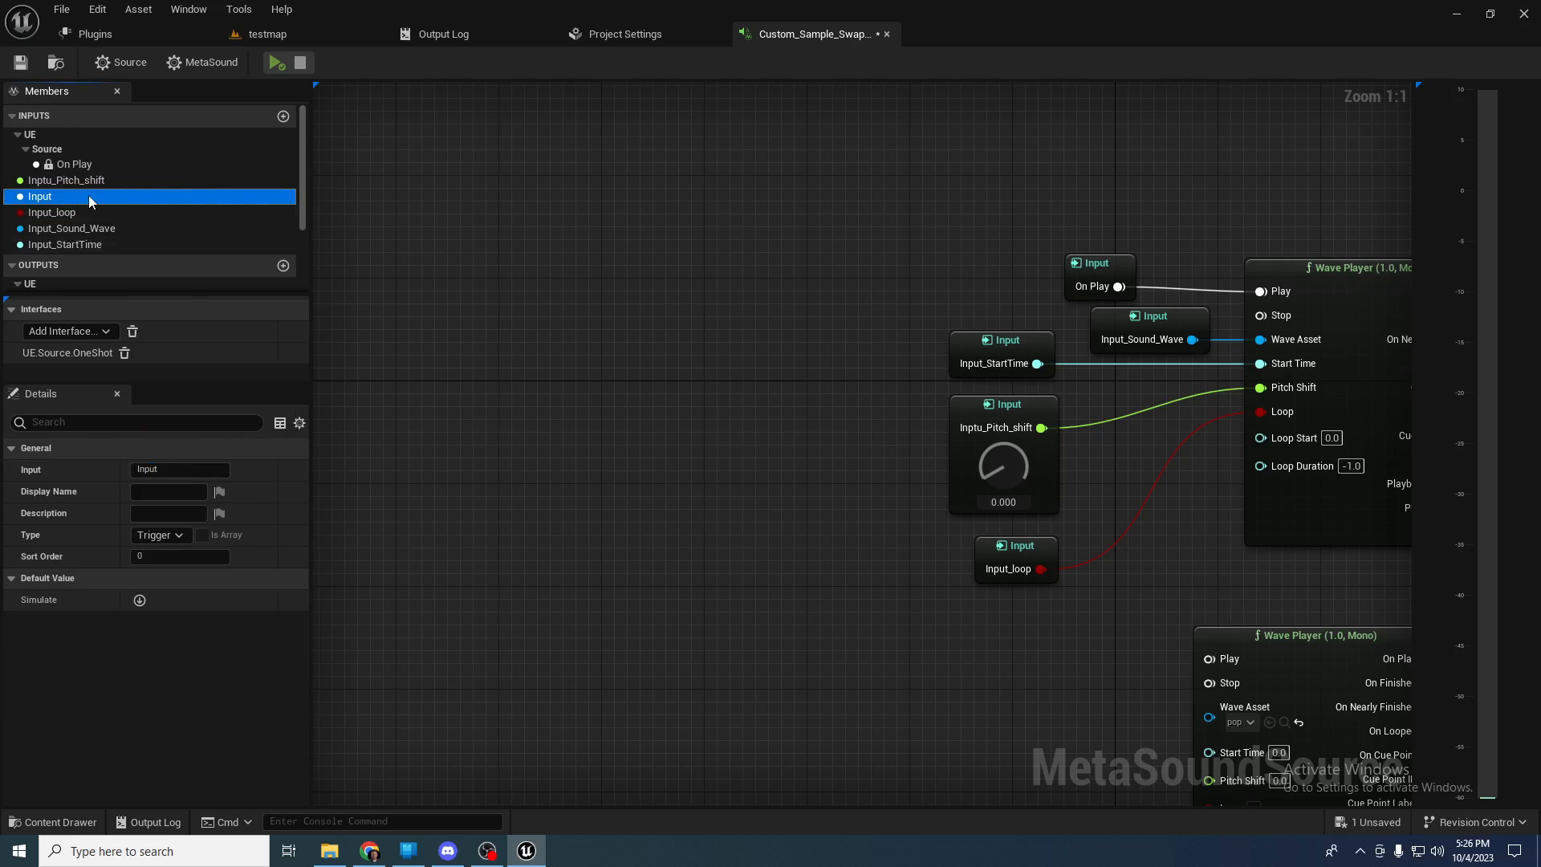
left_click(168, 472)
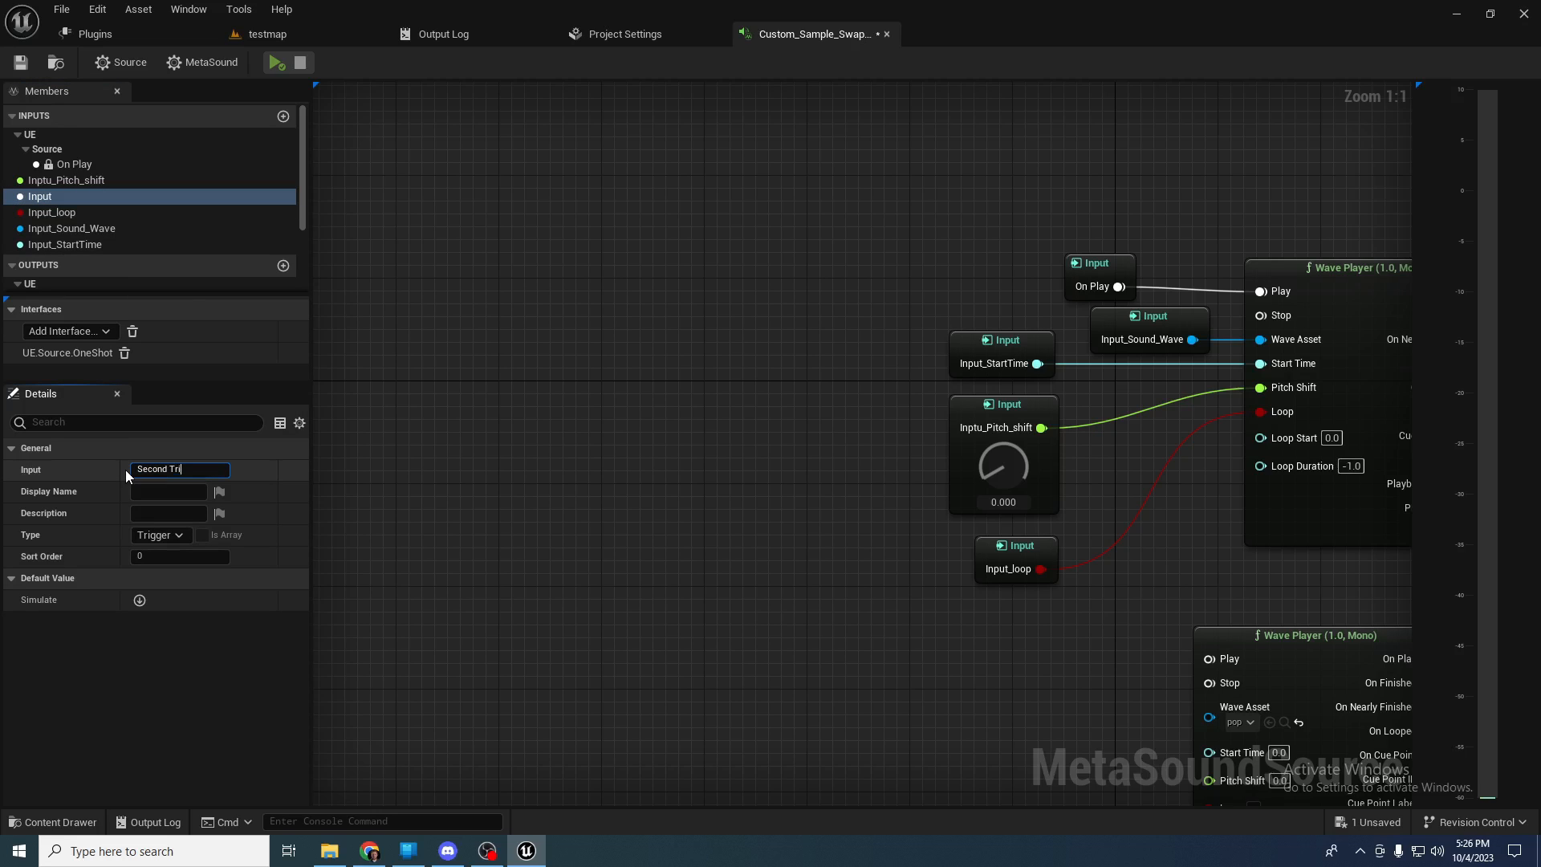
left_click(460, 354)
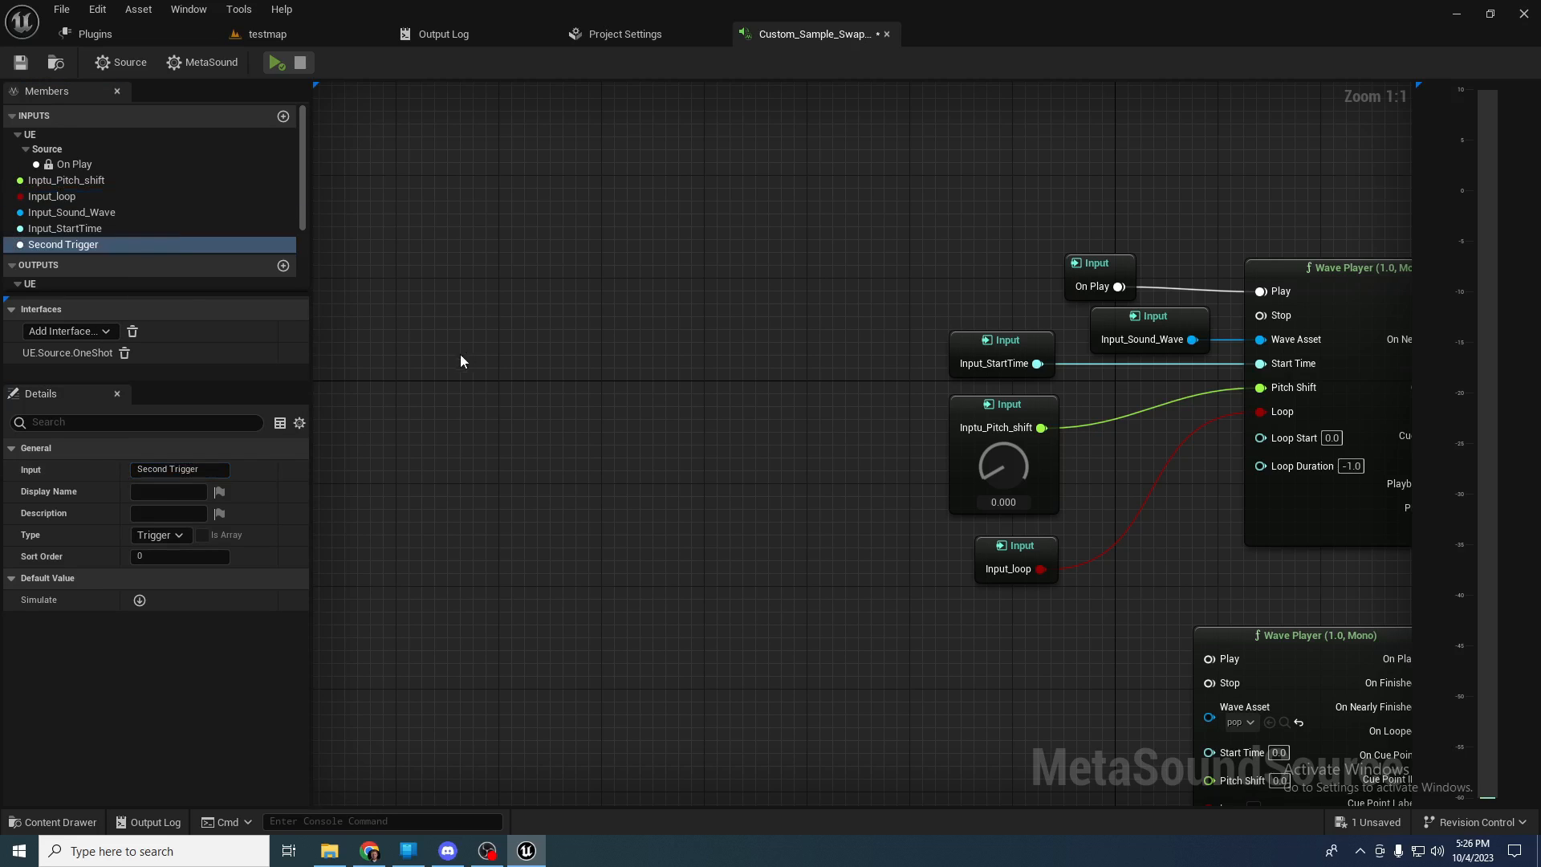
- Place the Second Trigger input in the graph and position its node in the empty area before the On Play input
left_click_drag(94, 245, 811, 416)
right_click_drag(851, 377, 745, 294)
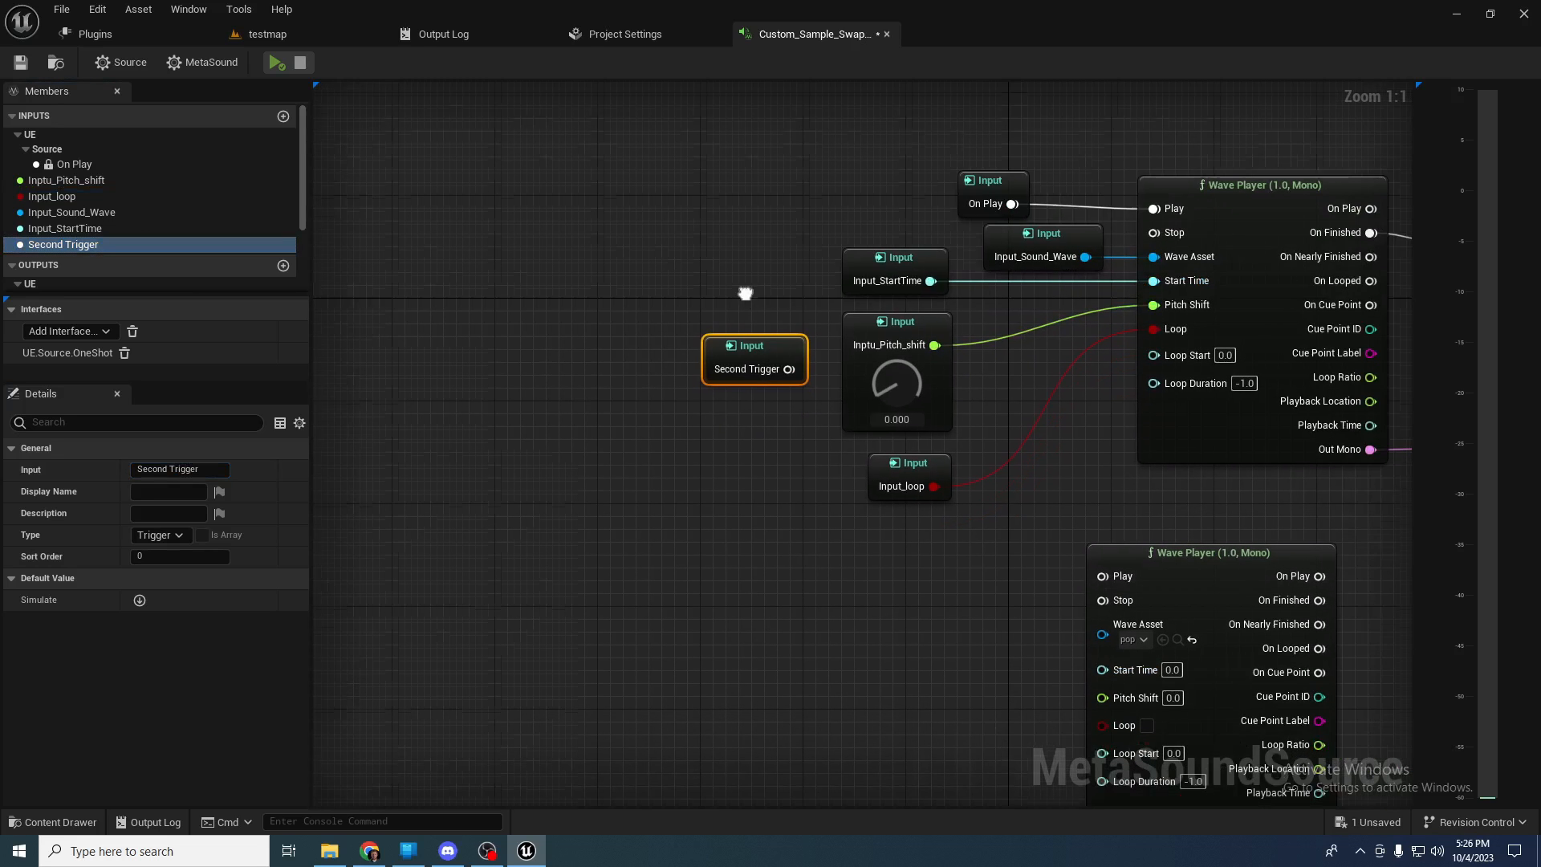
left_click_drag(759, 343, 737, 371)
right_click_drag(748, 322, 719, 362)
left_click_drag(694, 400, 673, 284)
right_click_drag(699, 235, 711, 333)
left_click_drag(695, 375, 708, 322)
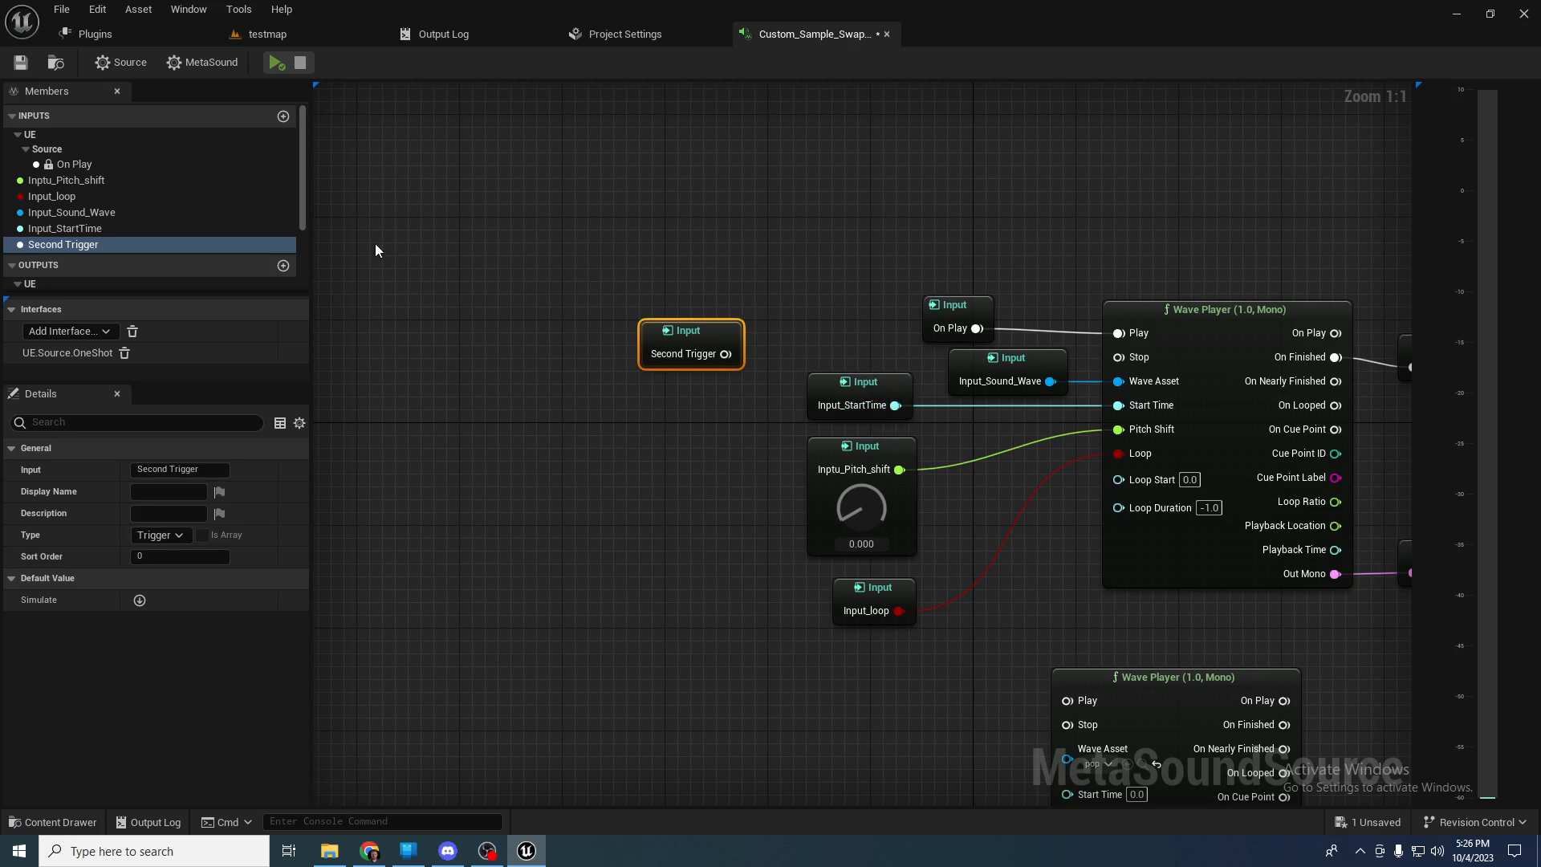
- Switch to the testmap level, select the Actor_SFX actor and open its blueprint for editing
left_click(129, 36)
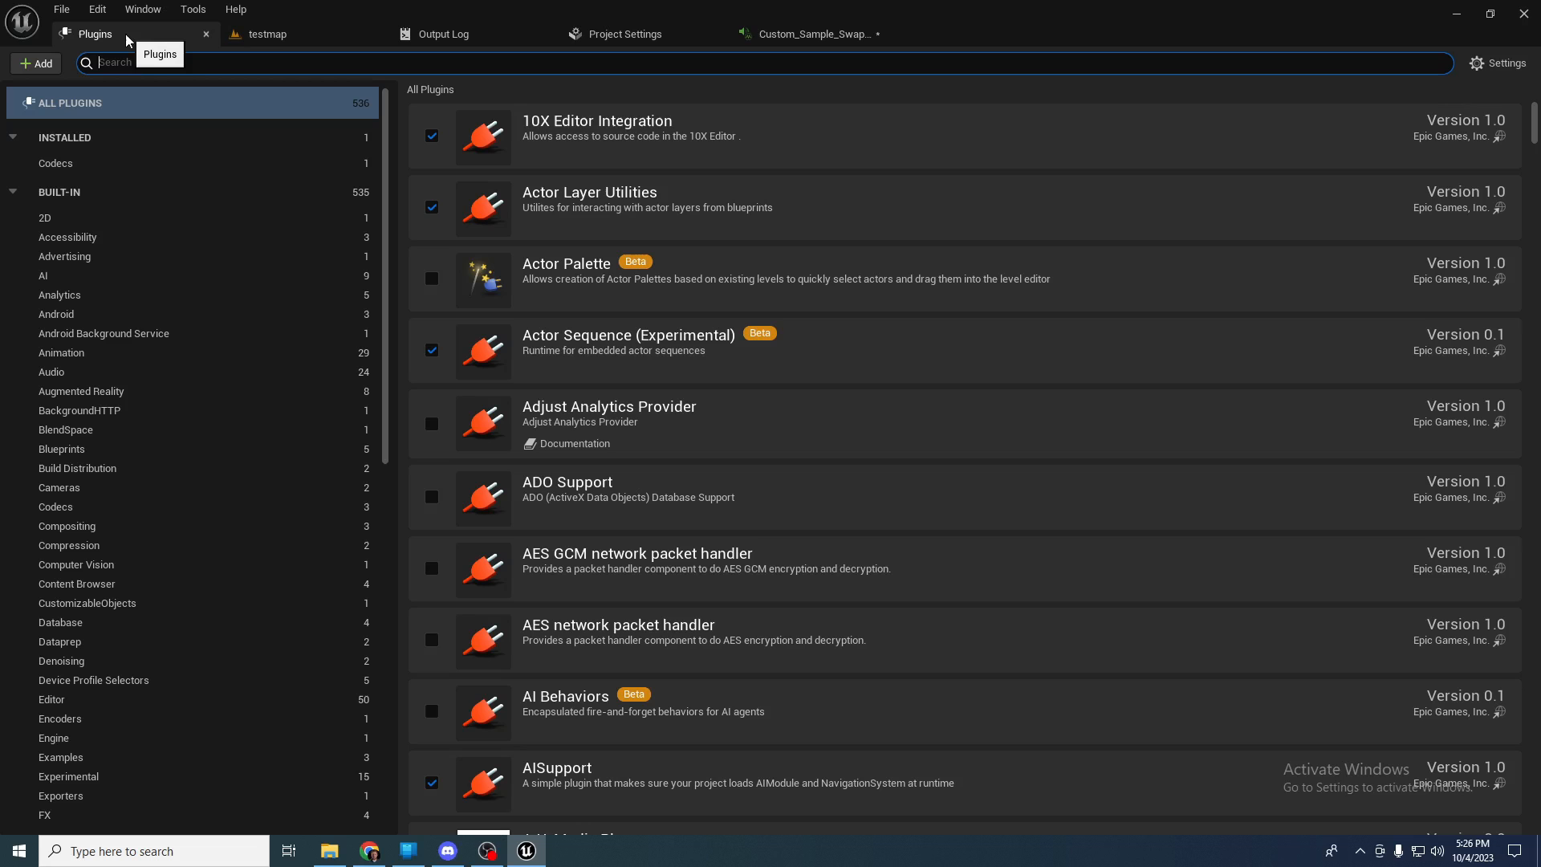
left_click(305, 34)
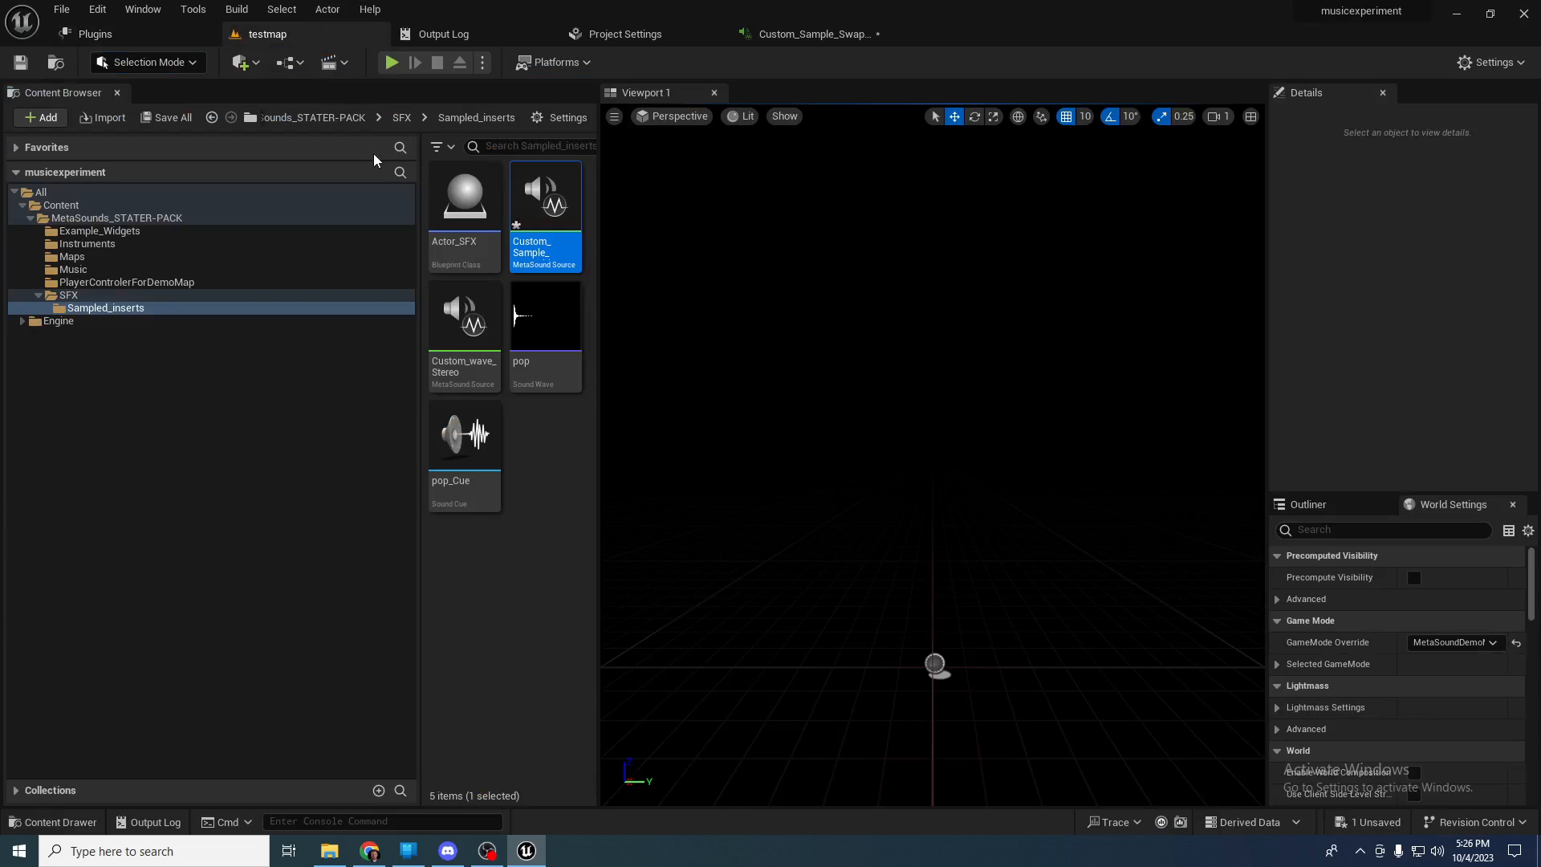
left_click(933, 658)
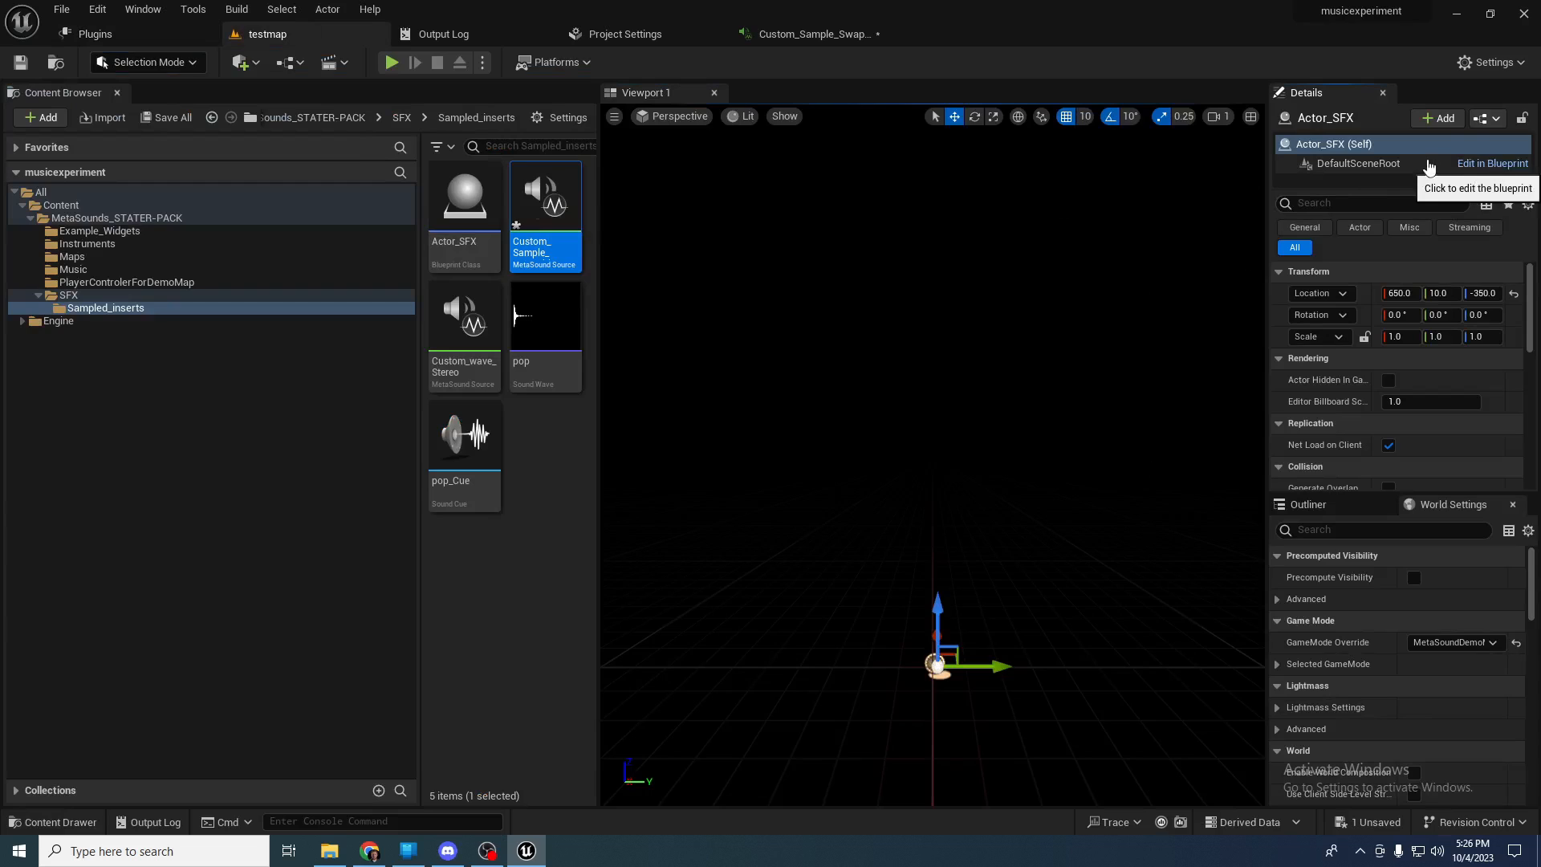
left_click(1461, 167)
- Set the default value of the Pop Cue variable in the non-metasound spawning example to the pop_Cue sound cue
right_click_drag(882, 292, 1052, 291)
right_click_drag(459, 306, 456, 397)
scroll(552, 328, "up", 3)
right_click_drag(600, 408, 551, 454)
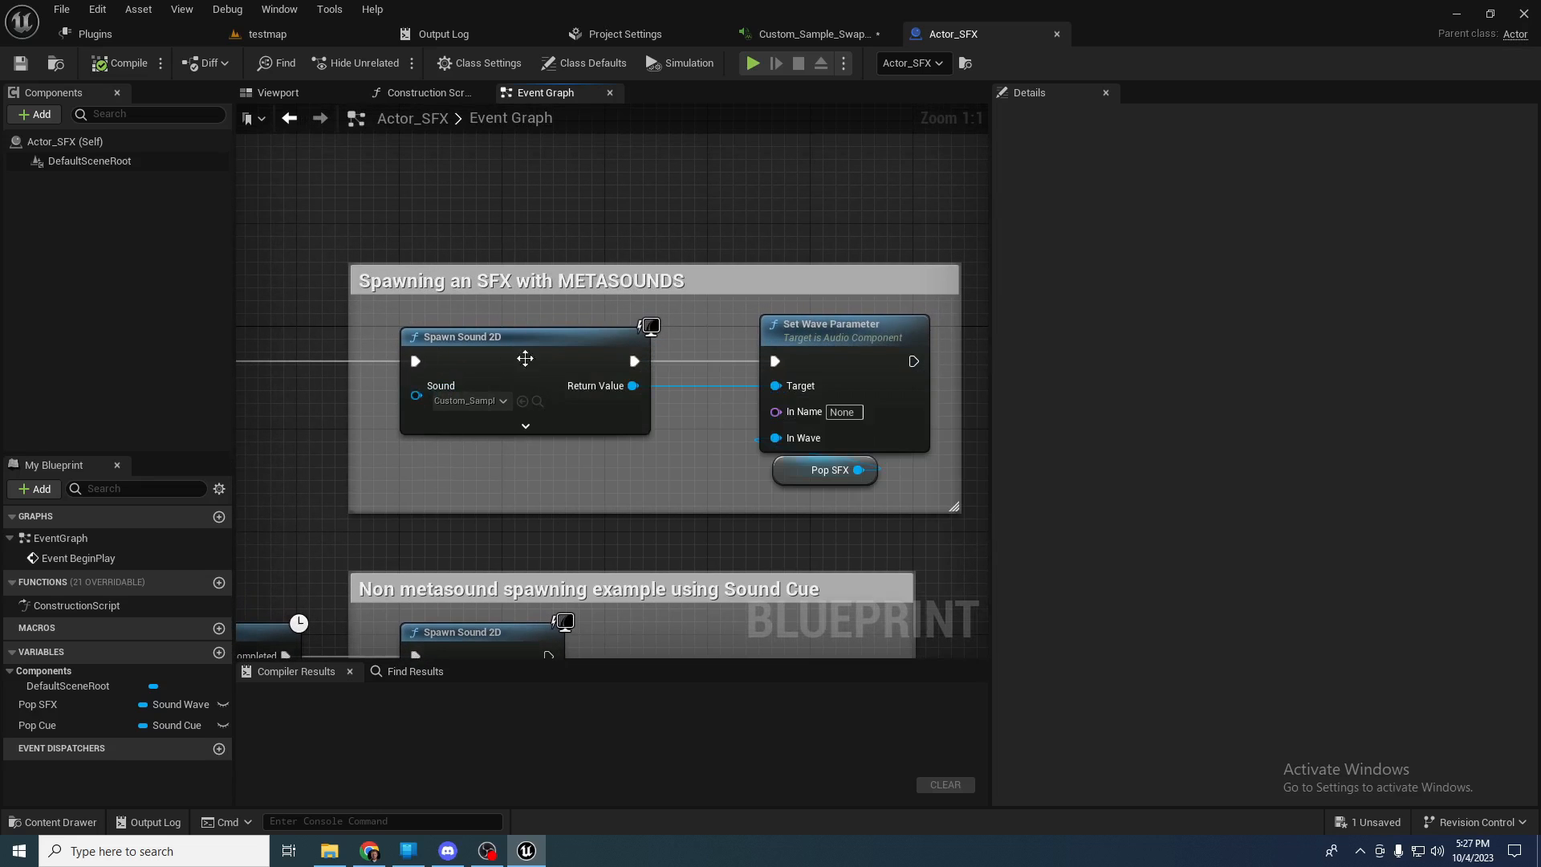
right_click_drag(382, 426, 407, 272)
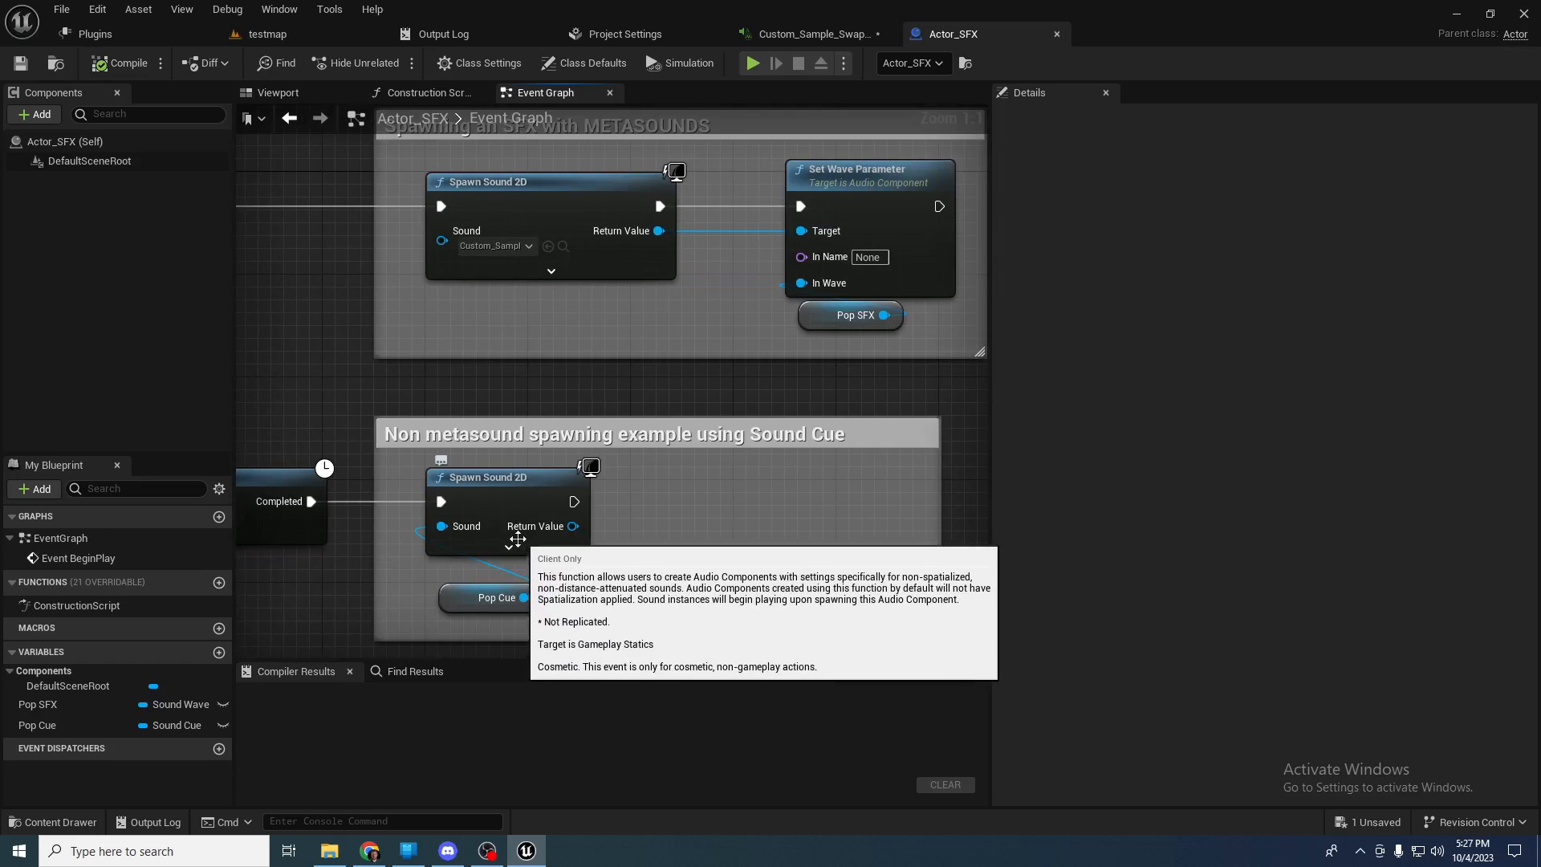
left_click(494, 598)
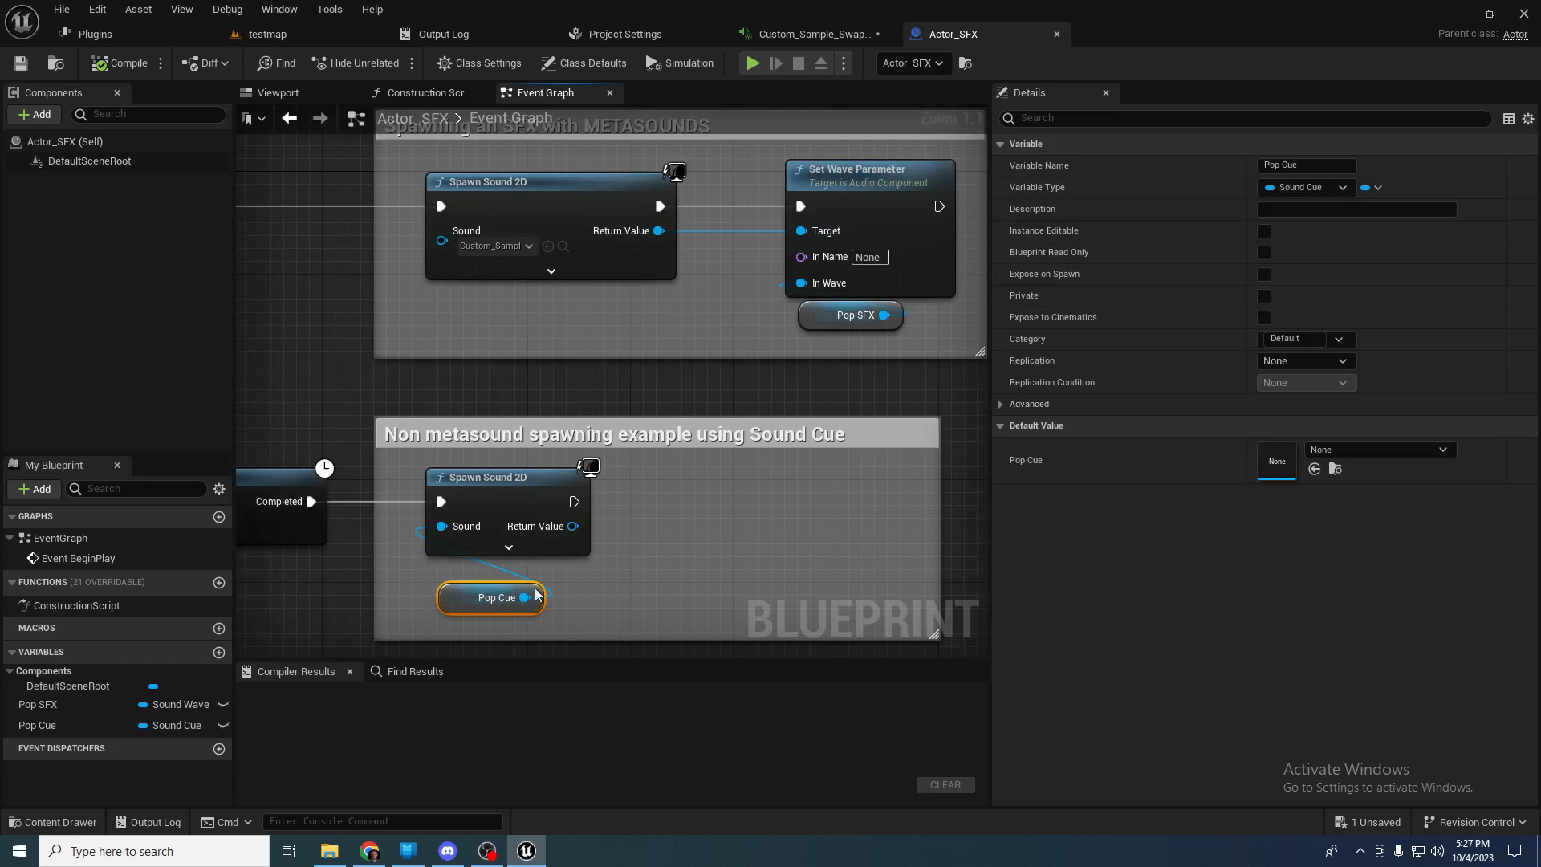
left_click(1343, 450)
type("po")
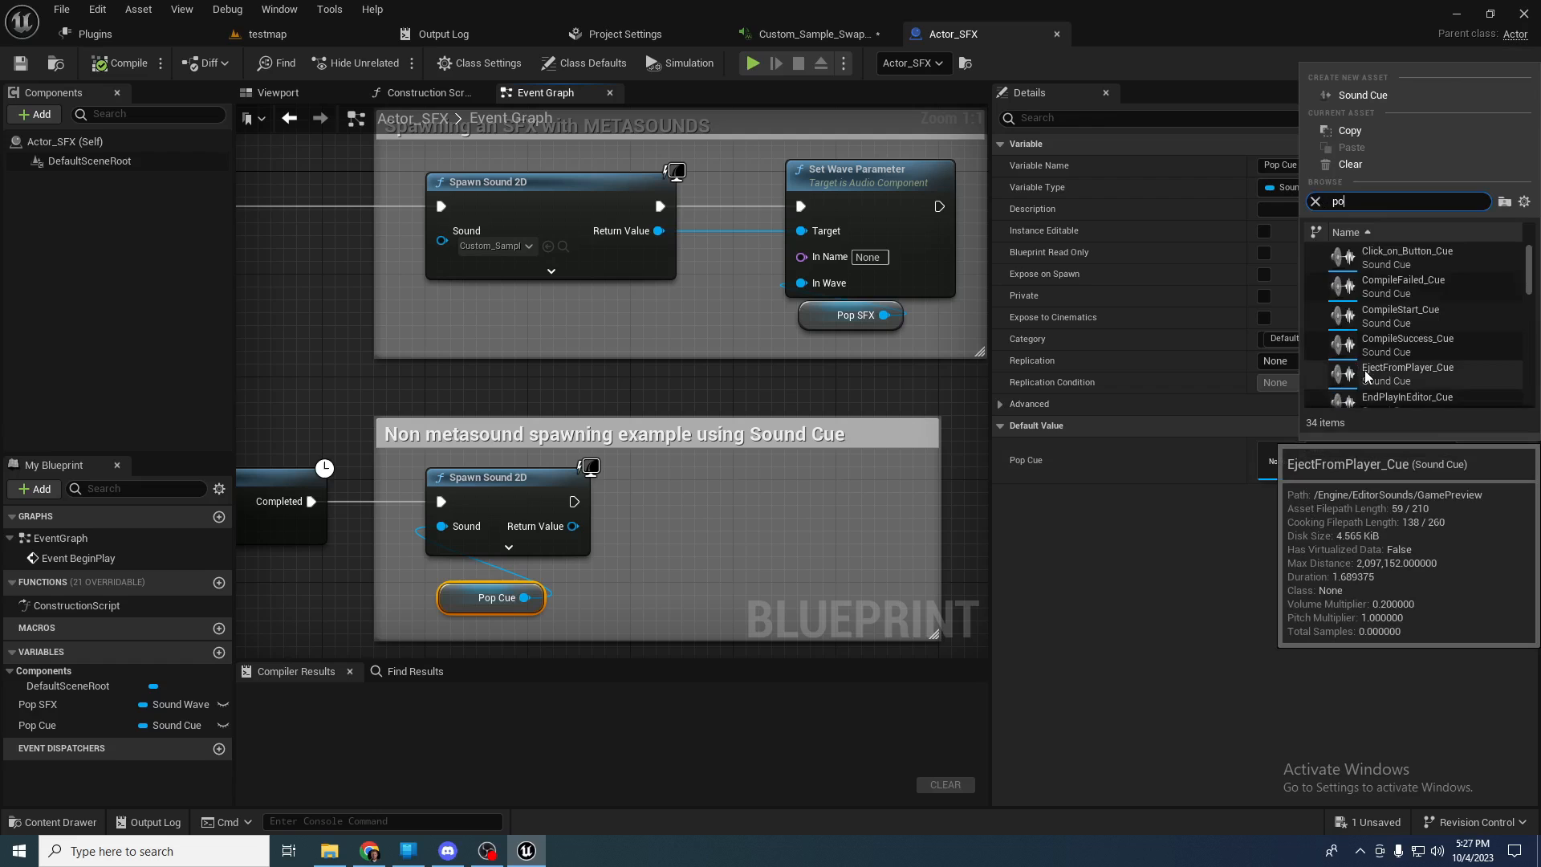
type("p")
left_click(1386, 259)
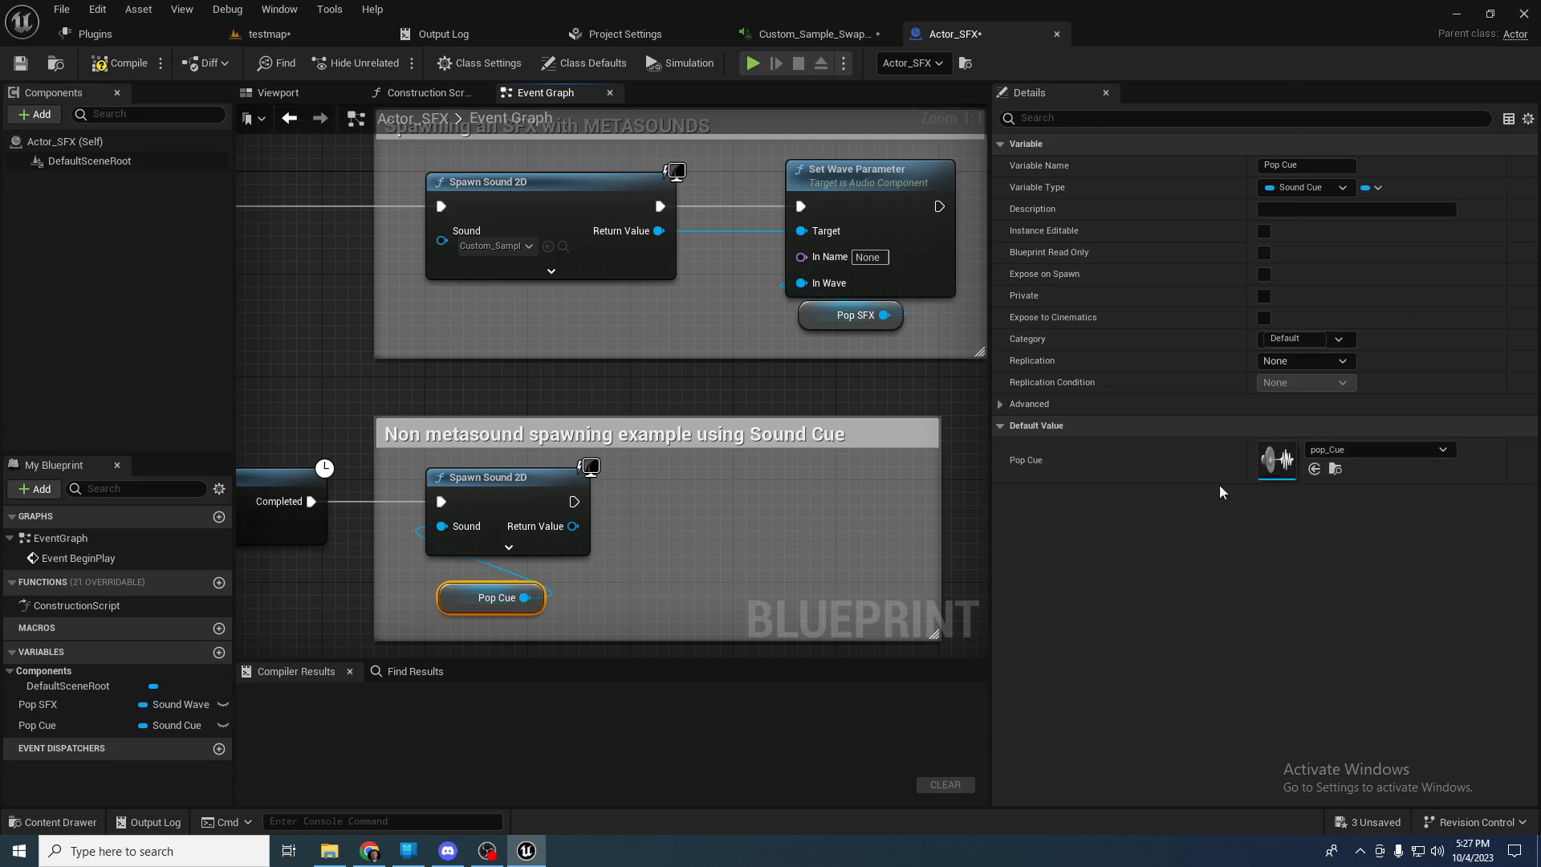
- Examine the delayed Spawn Sound 2D node and its Pop Cue variable in the Sound Cue example
right_click_drag(532, 409, 626, 291)
left_click(497, 355)
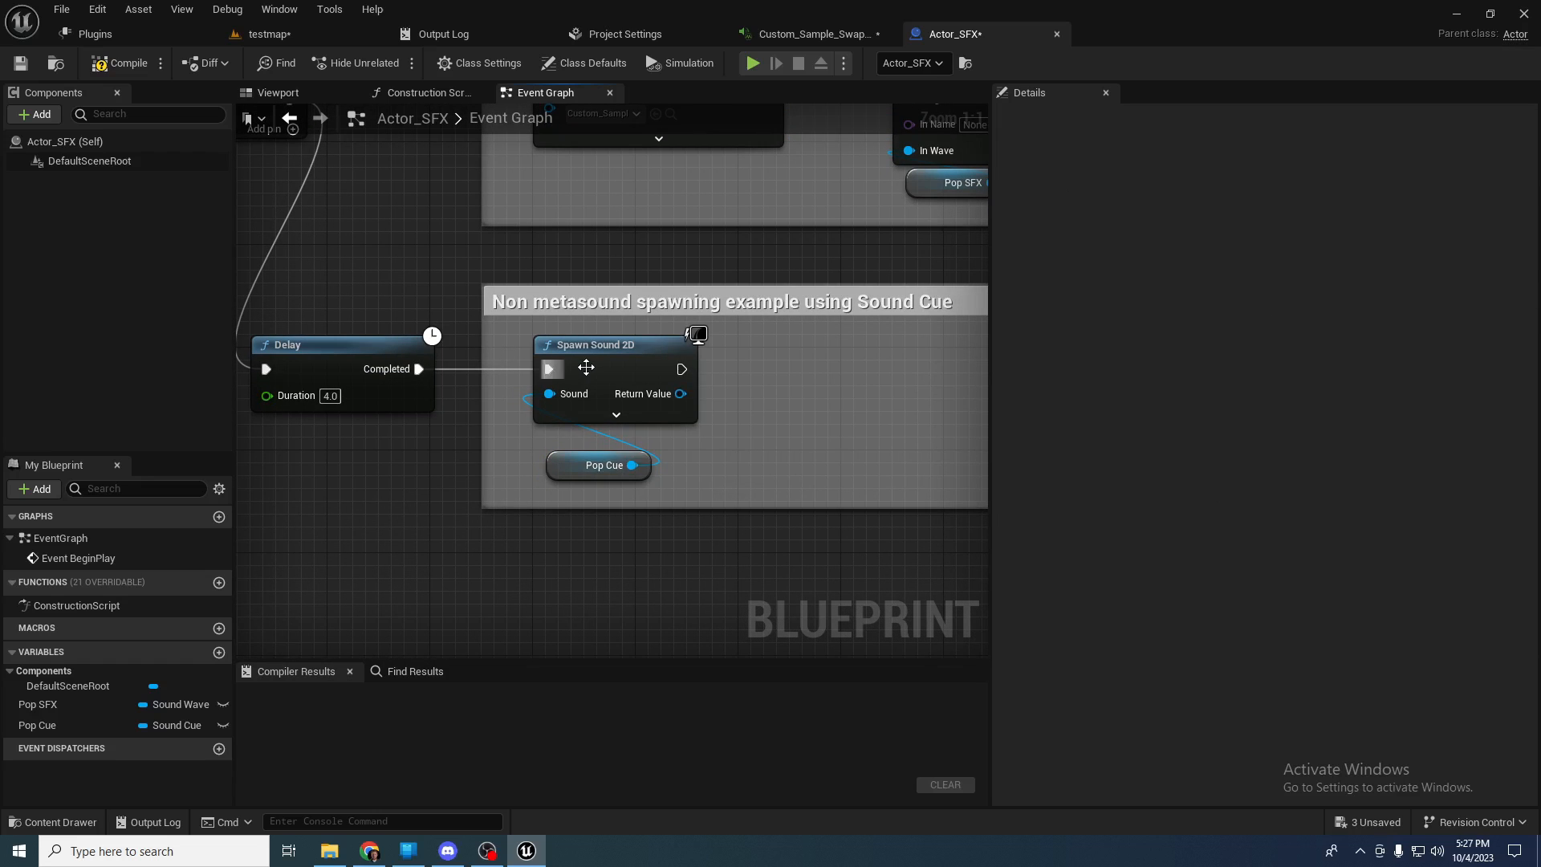
left_click(691, 398)
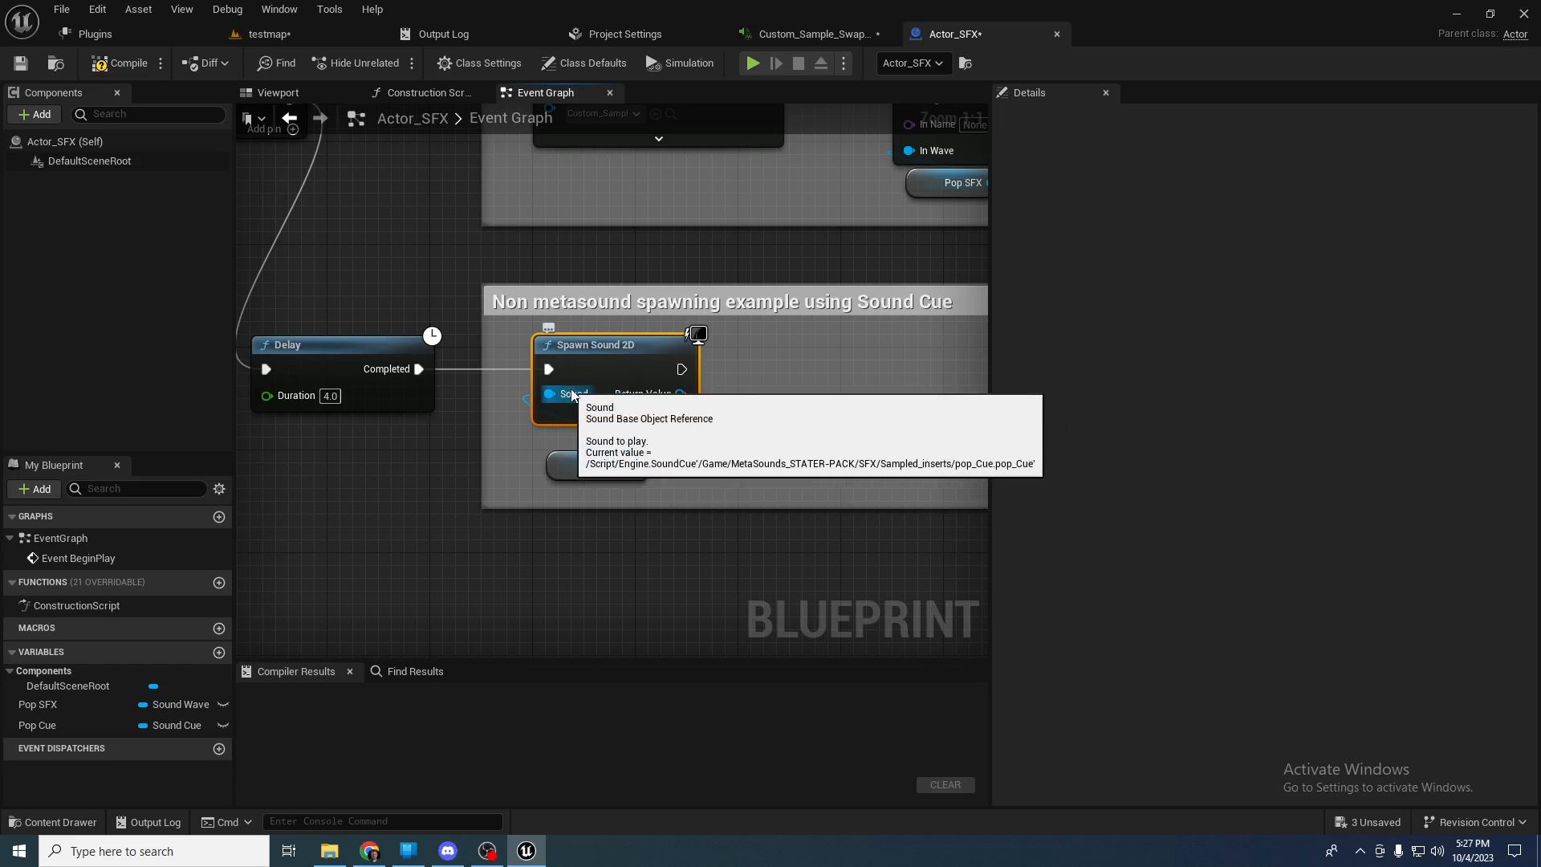
left_click(578, 467)
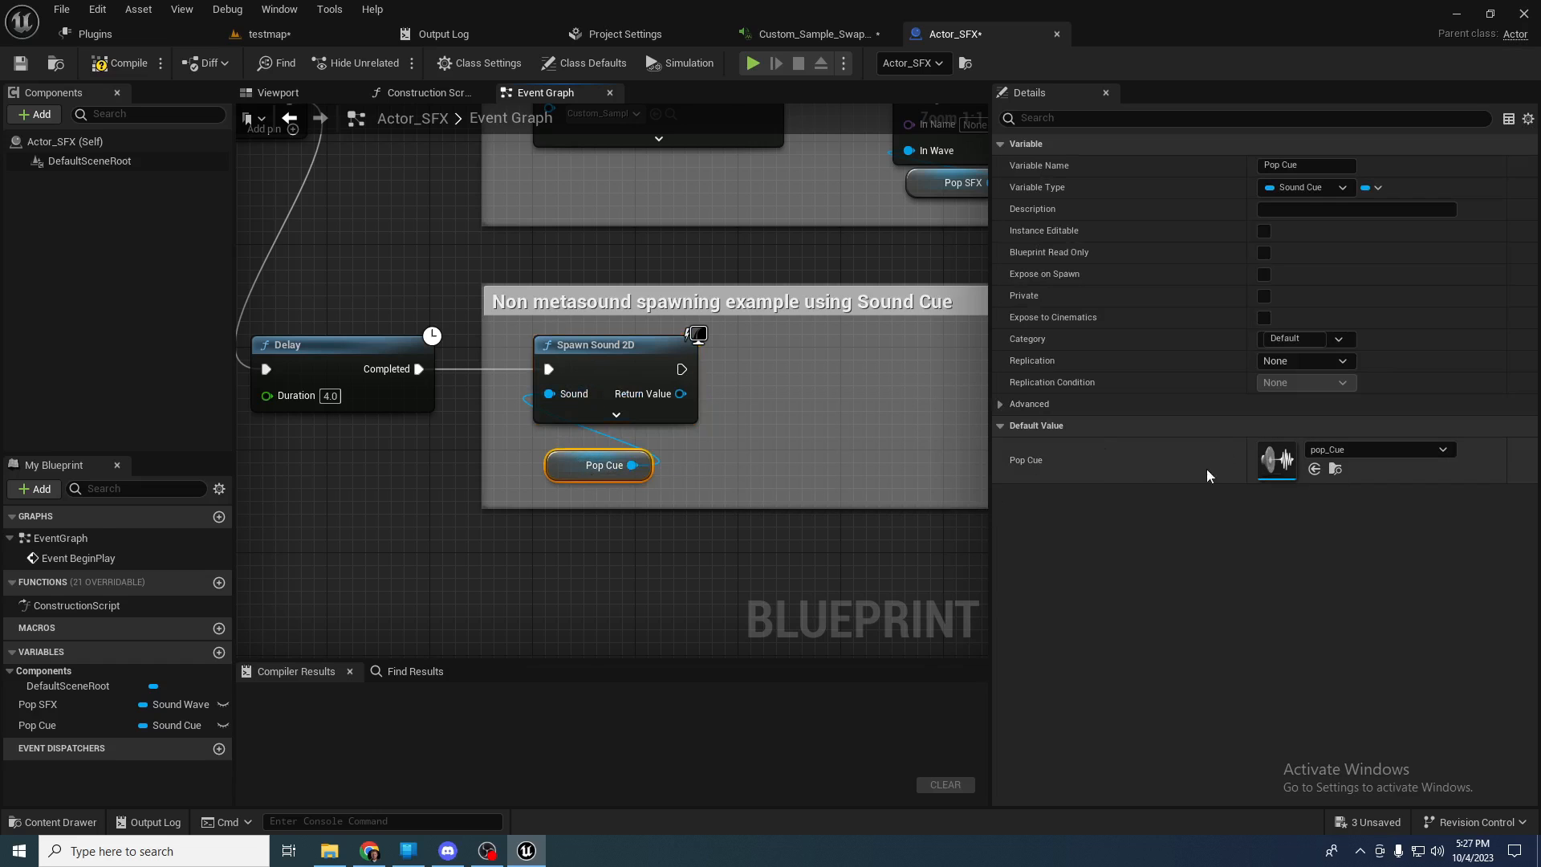
- Assign the Alarm MetaSound as the sound of the Spawn Sound 2D node in the METASOUNDS spawning example
right_click_drag(657, 261, 535, 634)
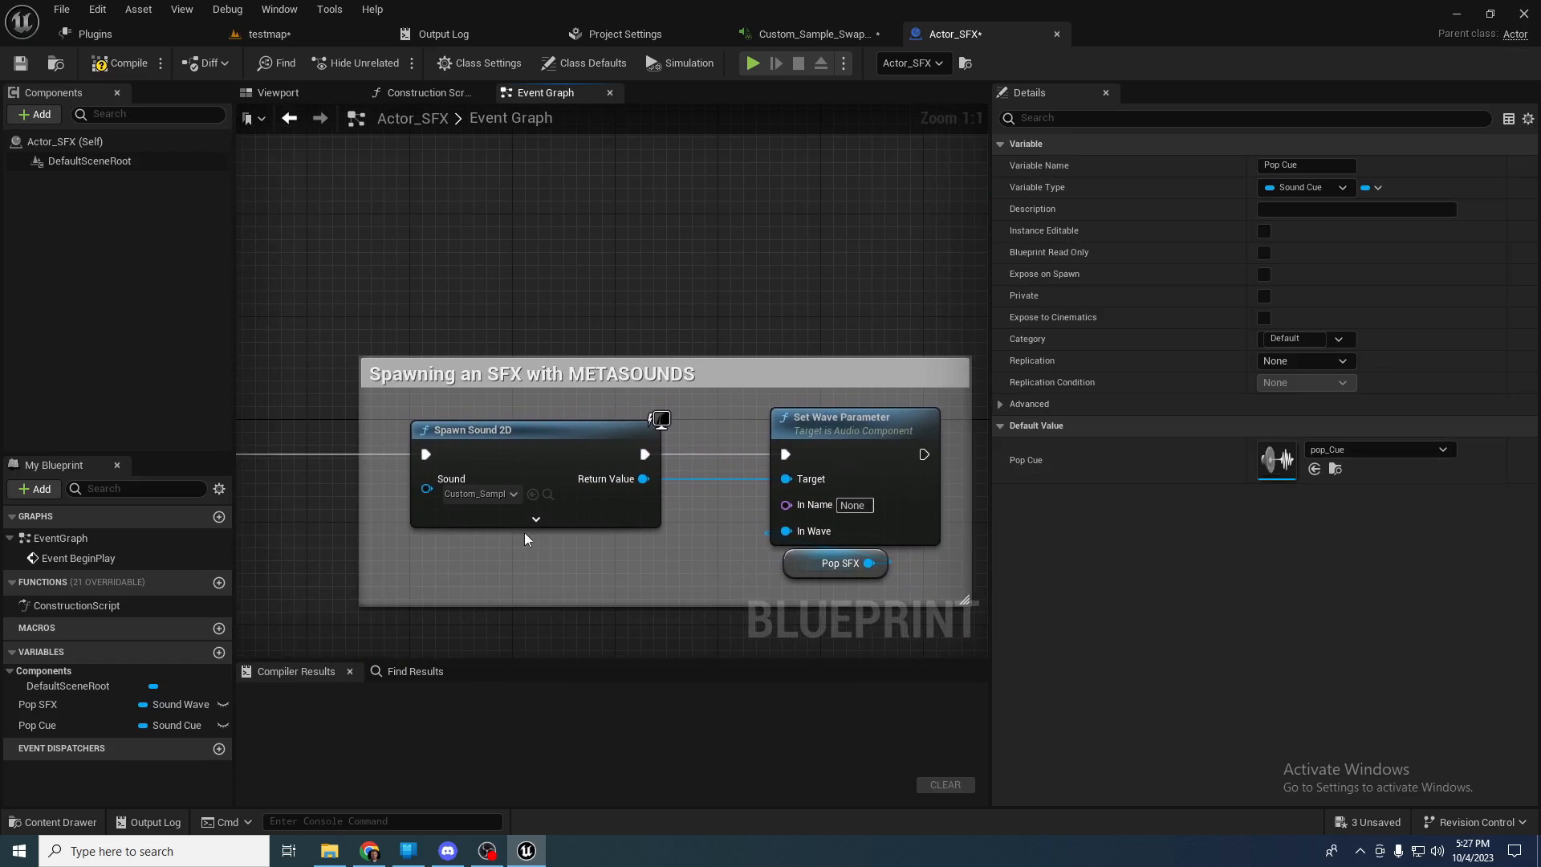
left_click(510, 492)
scroll(565, 613, "down", 3)
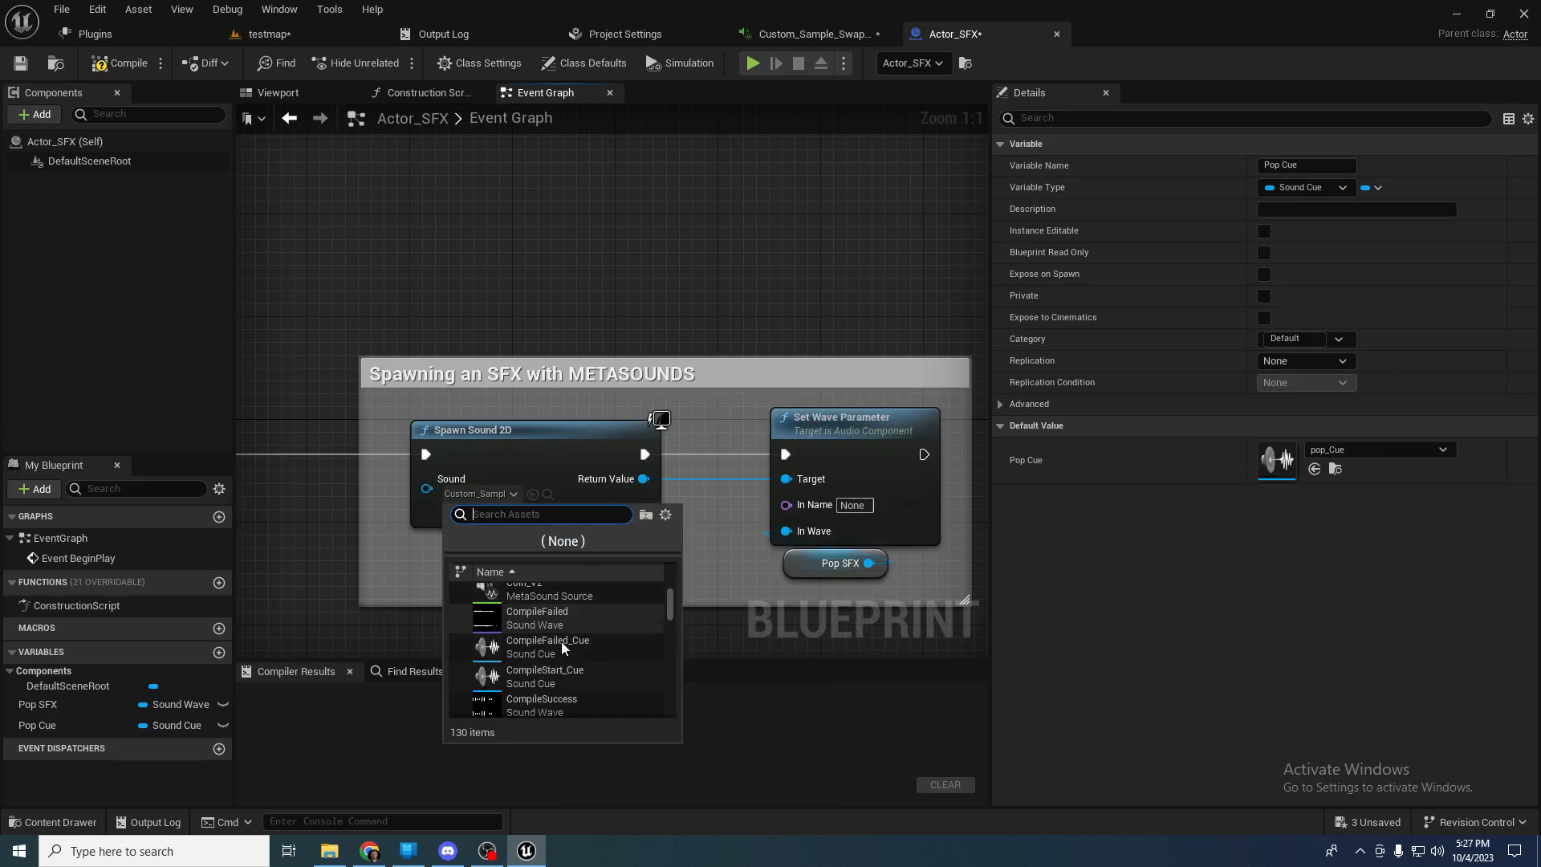
scroll(546, 642, "up", 3)
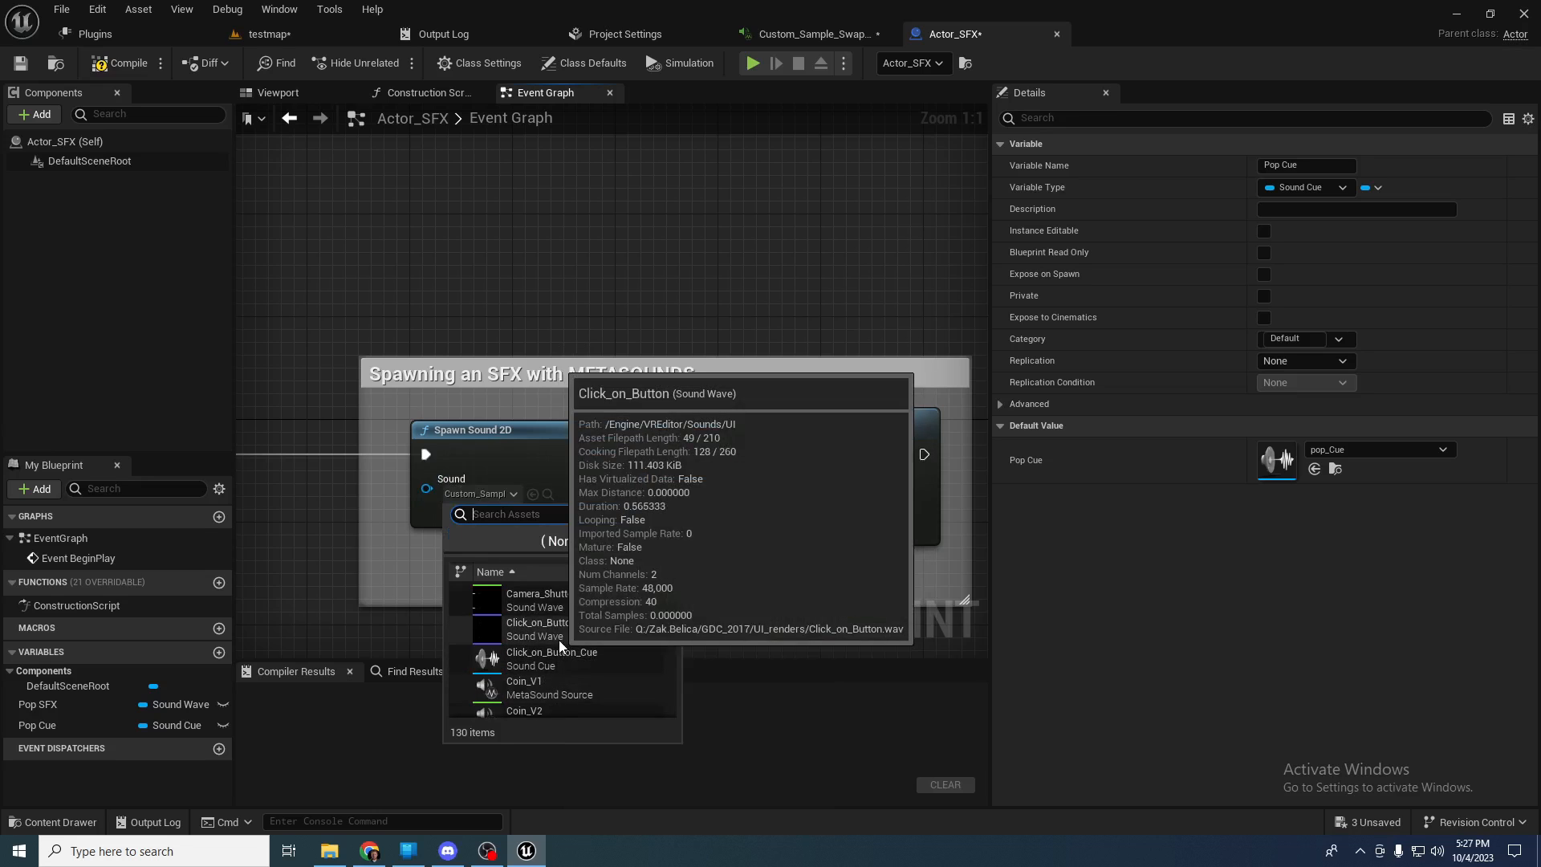
left_click(547, 600)
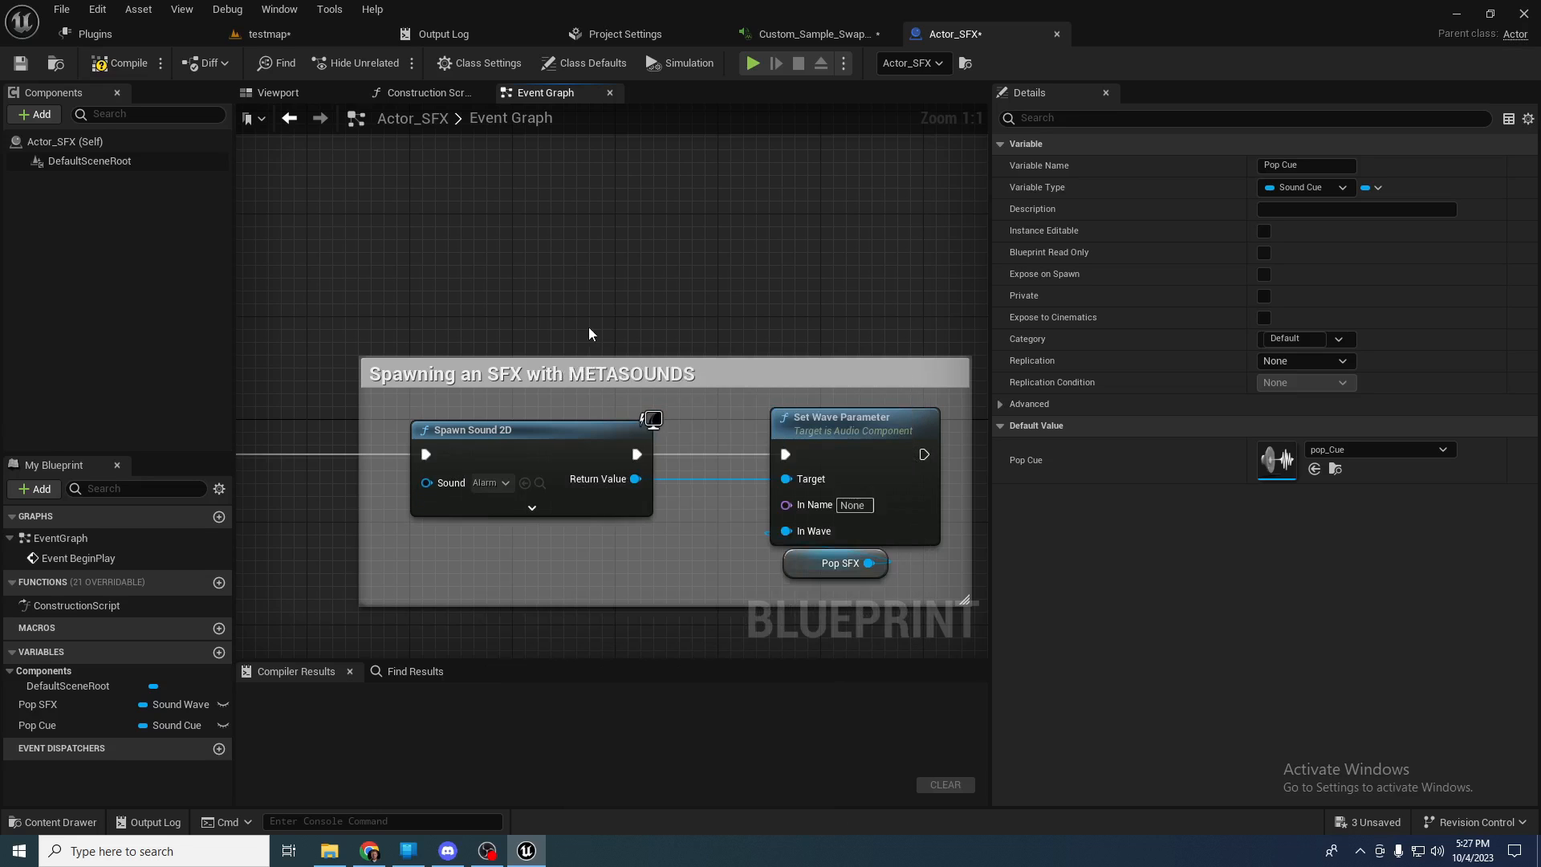
- Examine how the Spawn Sound 2D return value feeds the target of the Set Wave Parameter node
right_click_drag(589, 329, 547, 262)
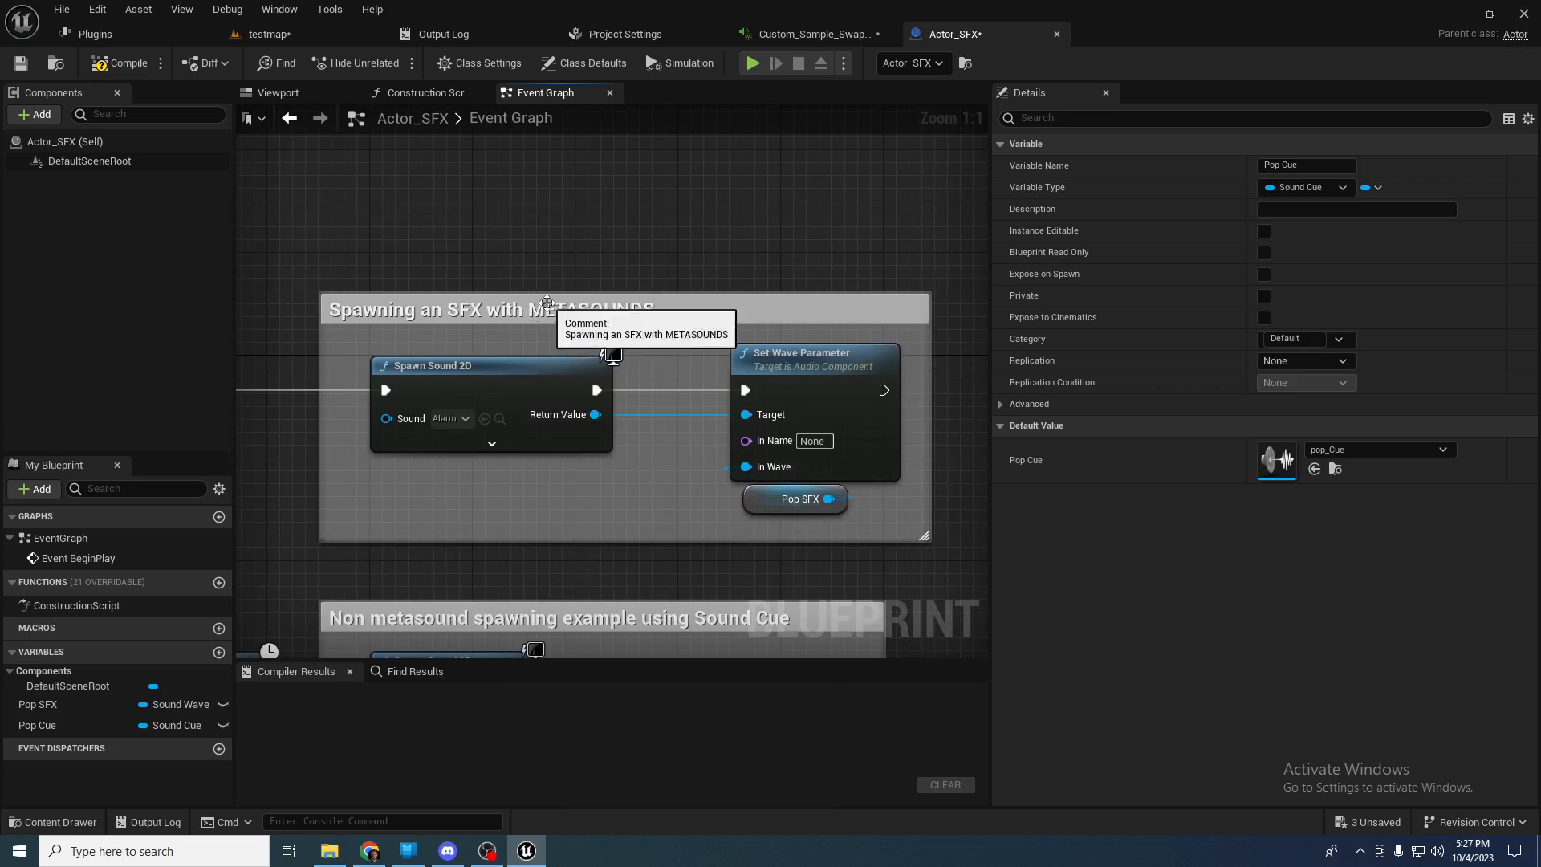
right_click_drag(626, 286, 553, 259)
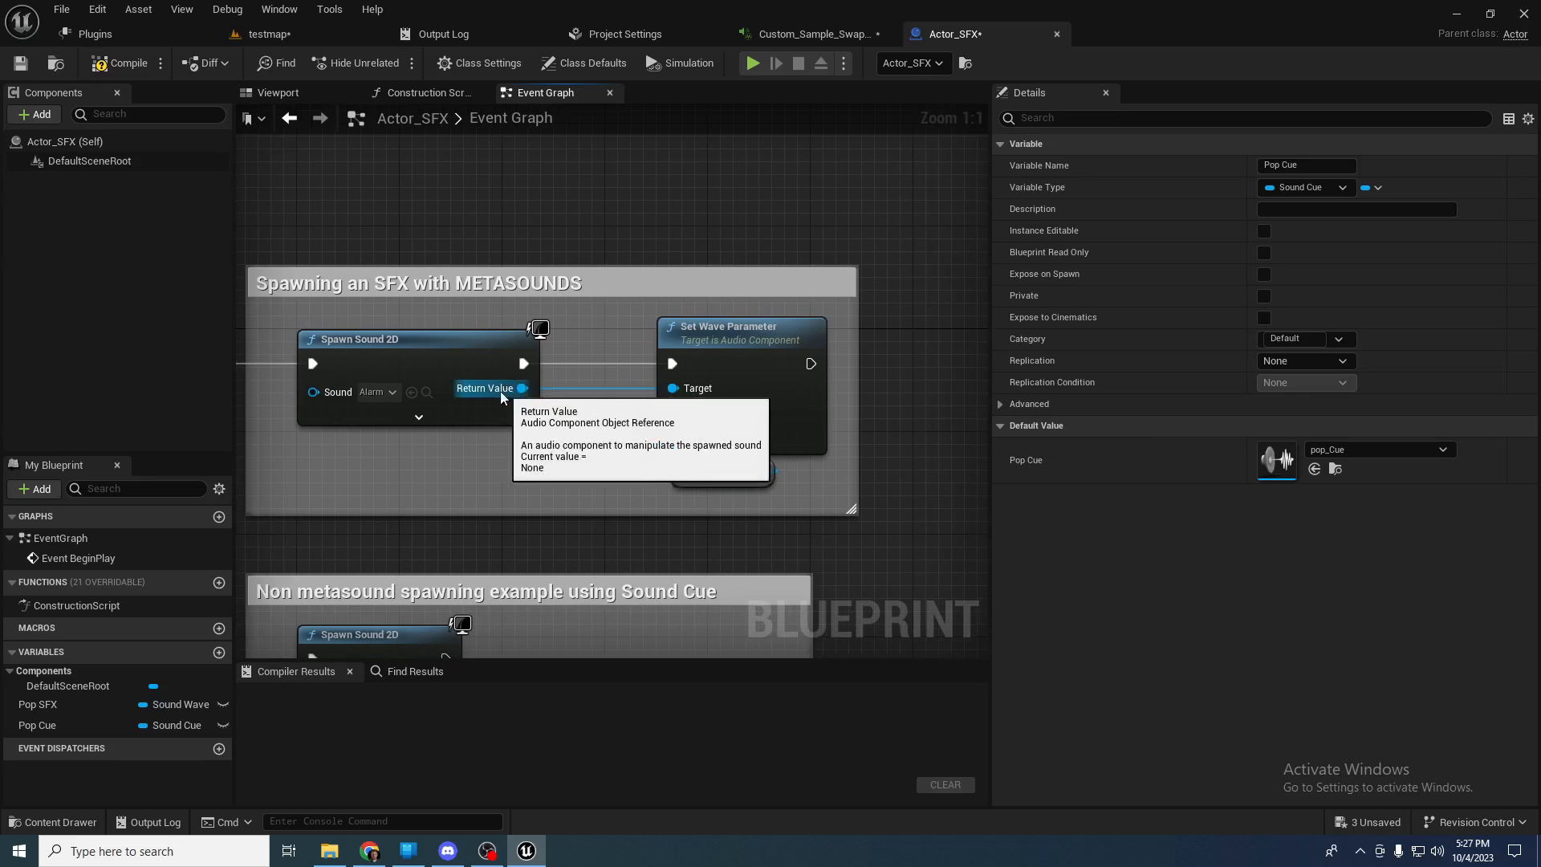
right_click_drag(504, 240, 480, 213)
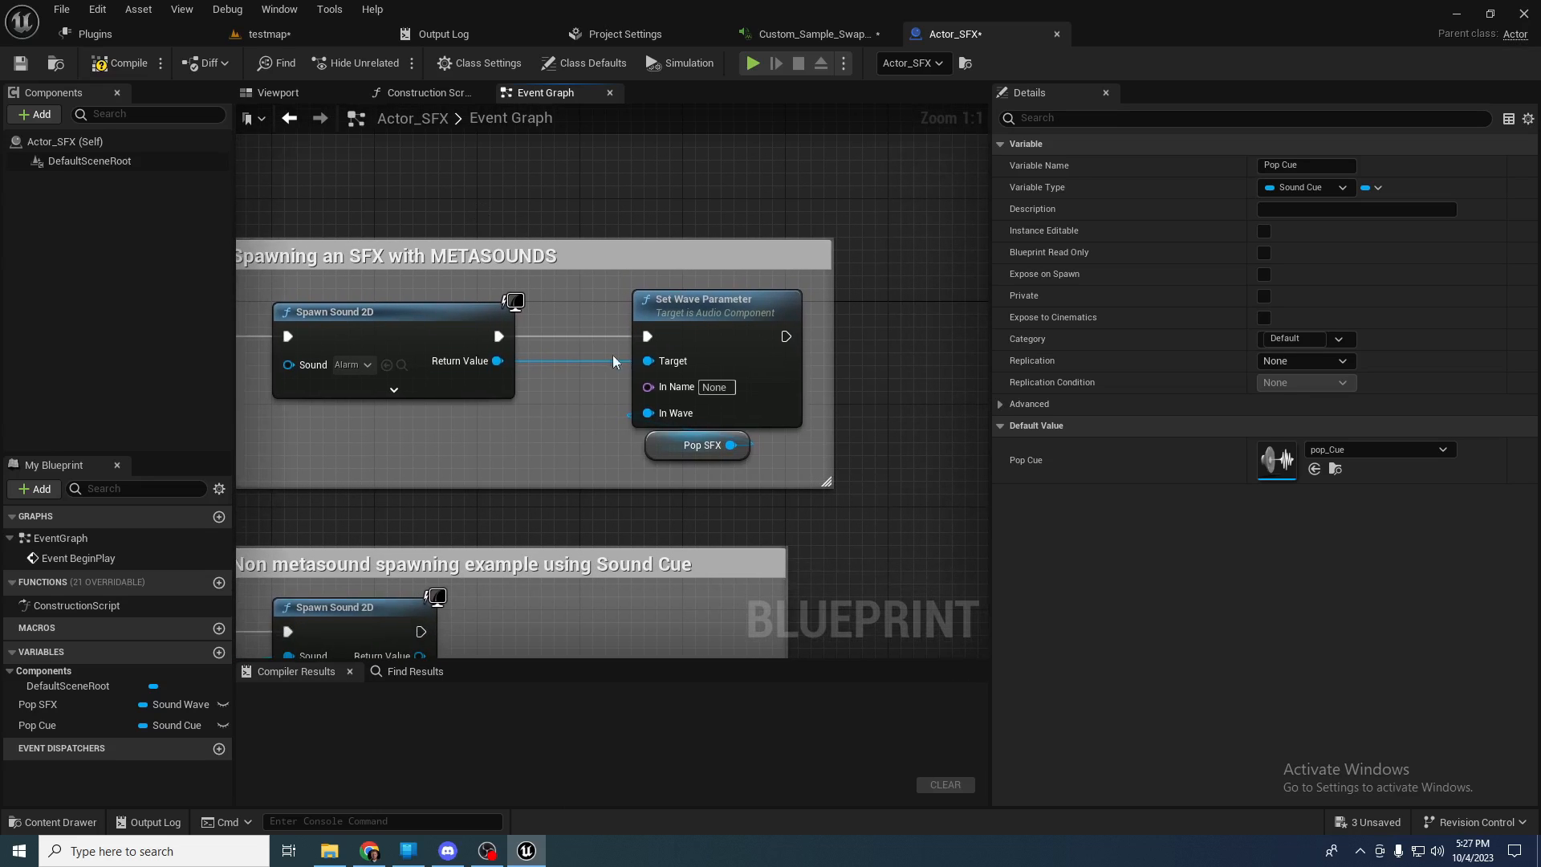
left_click_drag(603, 291, 794, 472)
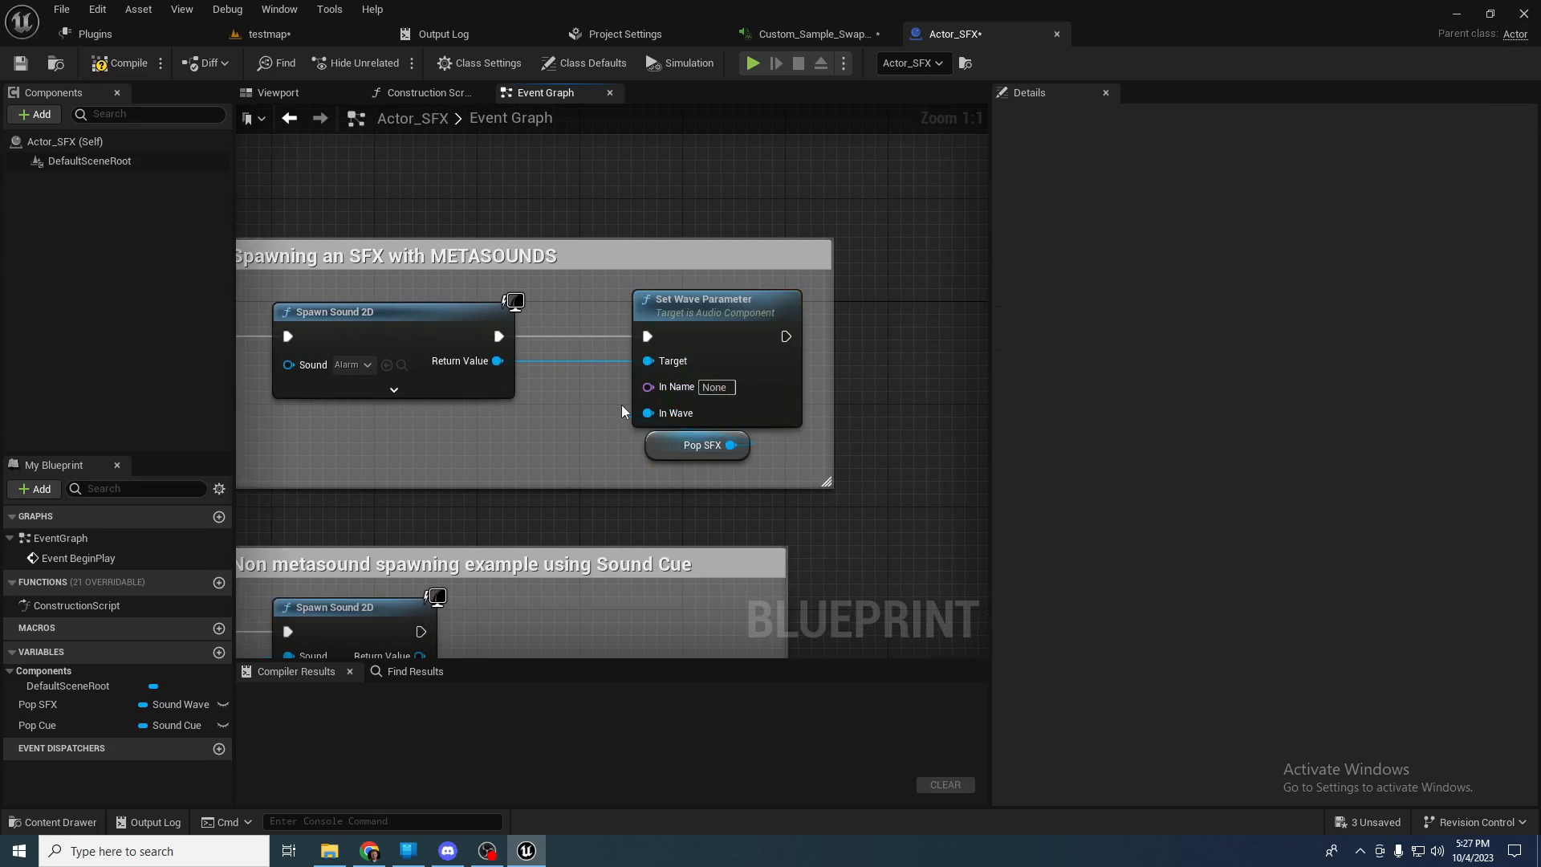
right_click_drag(635, 386, 675, 405)
left_click(395, 387)
left_click(768, 396)
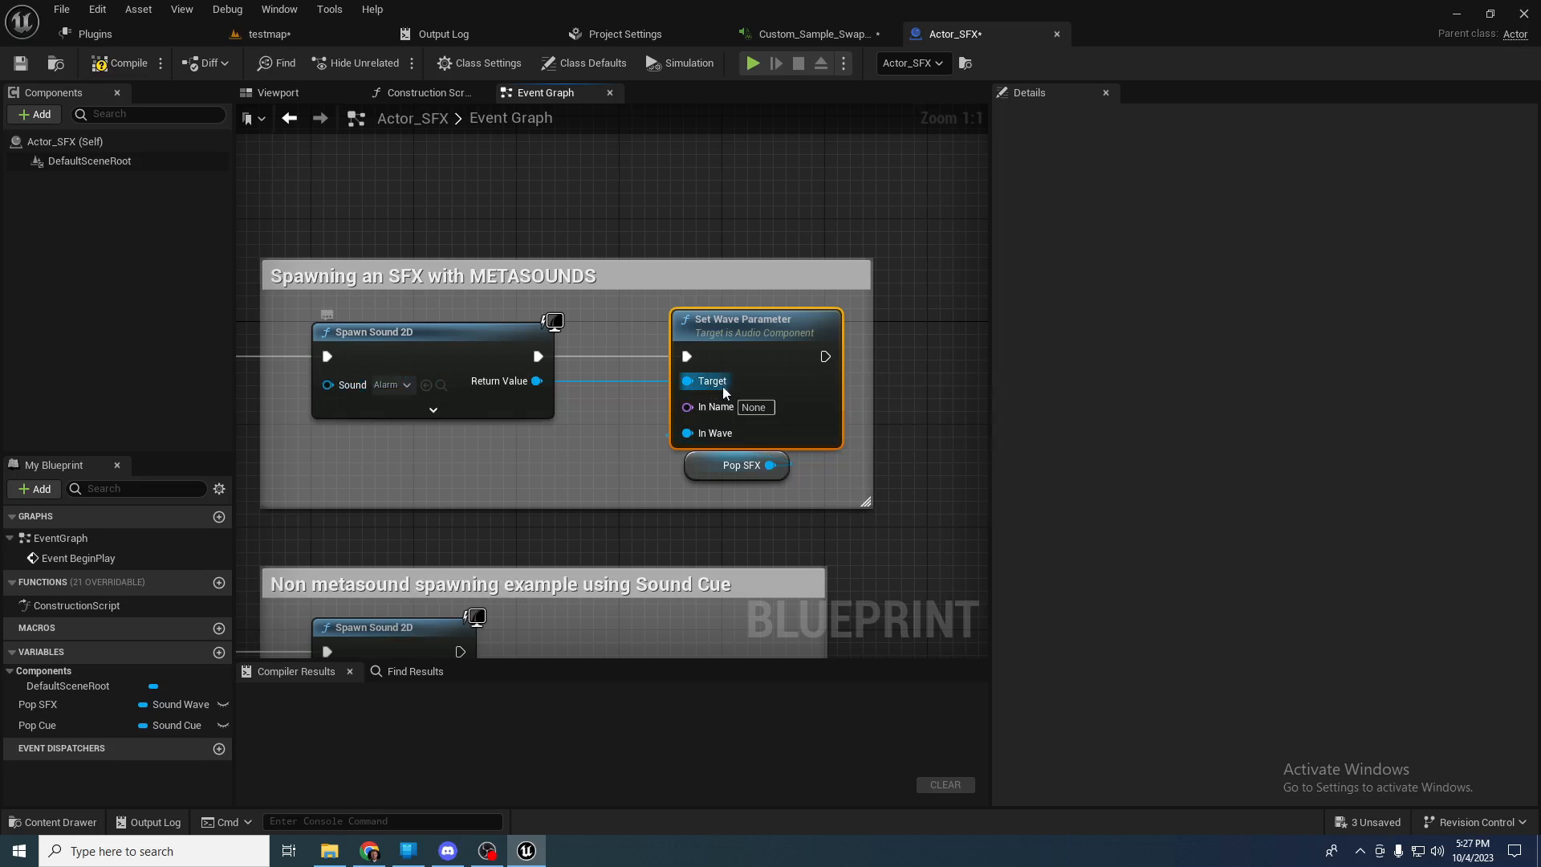
- Browse the sounds available for Spawn Sound 2D and check the Input_Sound_Wave input in the custom sample MetaSound
left_click(406, 386)
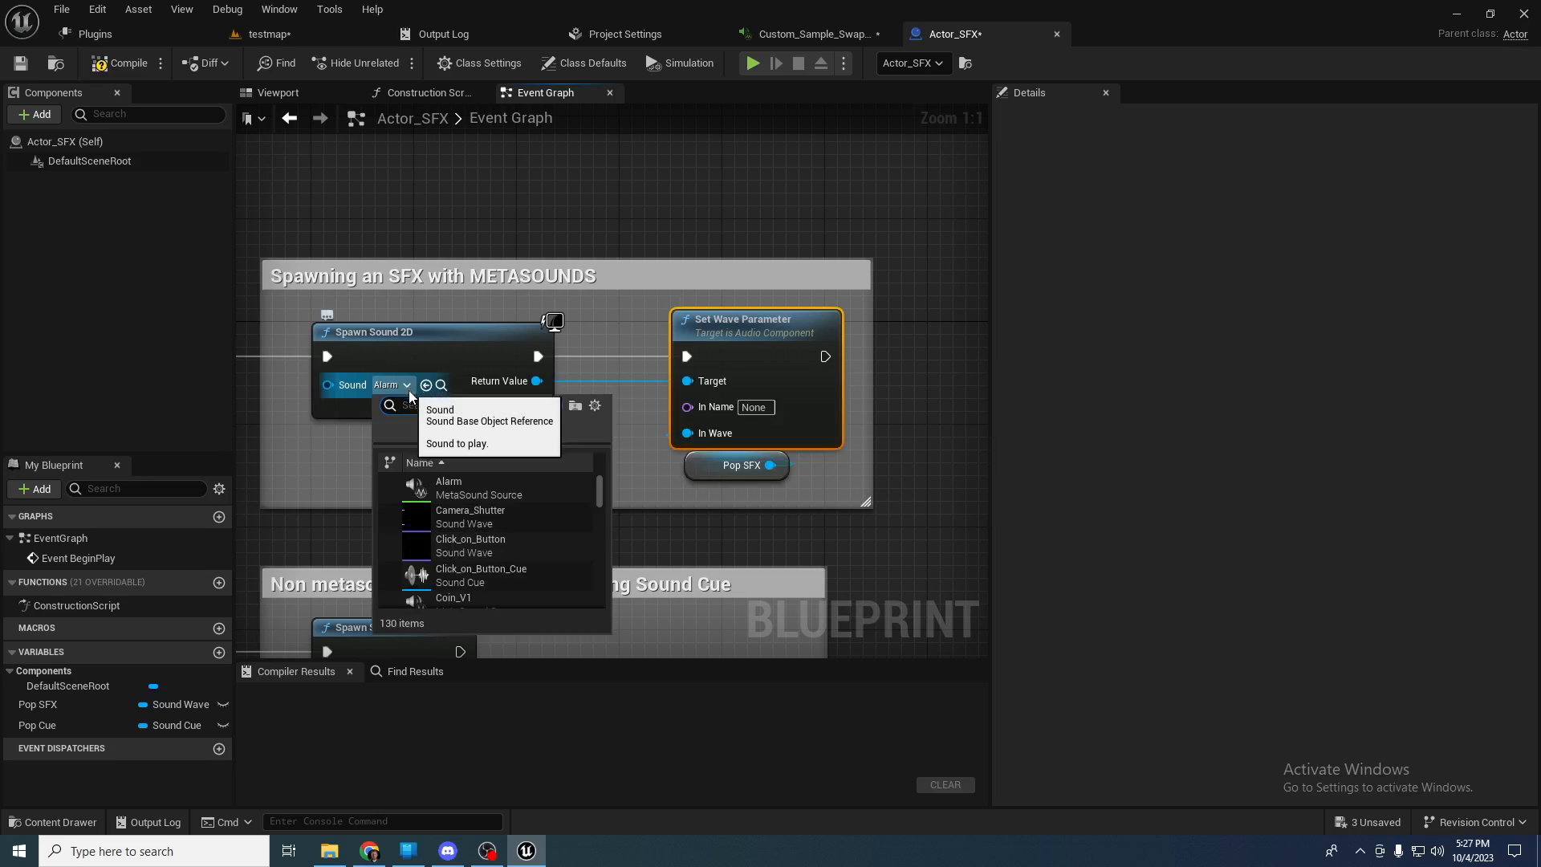
scroll(521, 513, "down", 3)
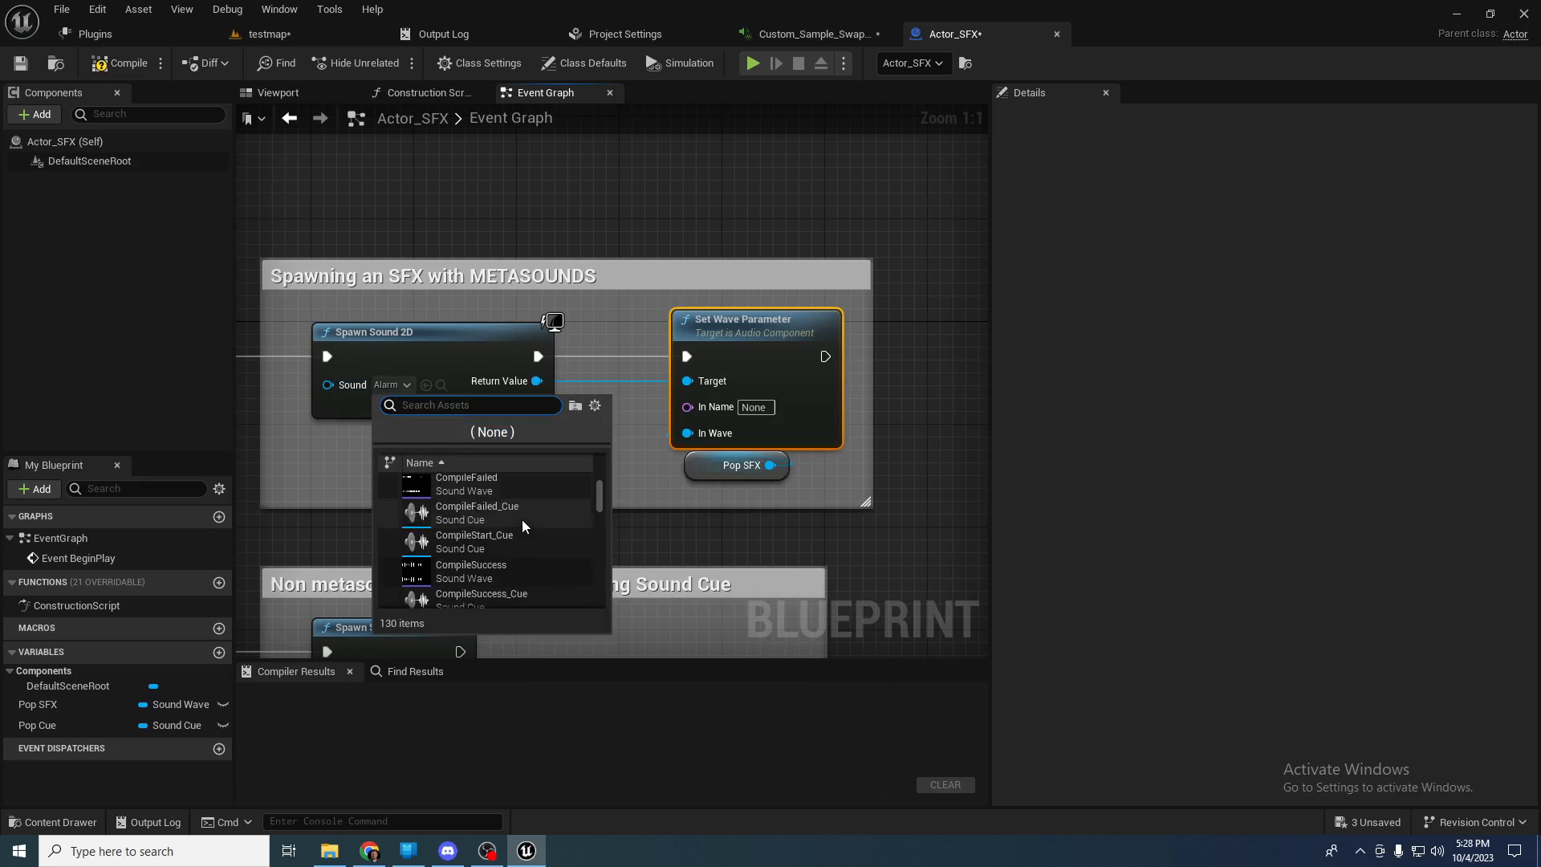
scroll(522, 518, "down", 3)
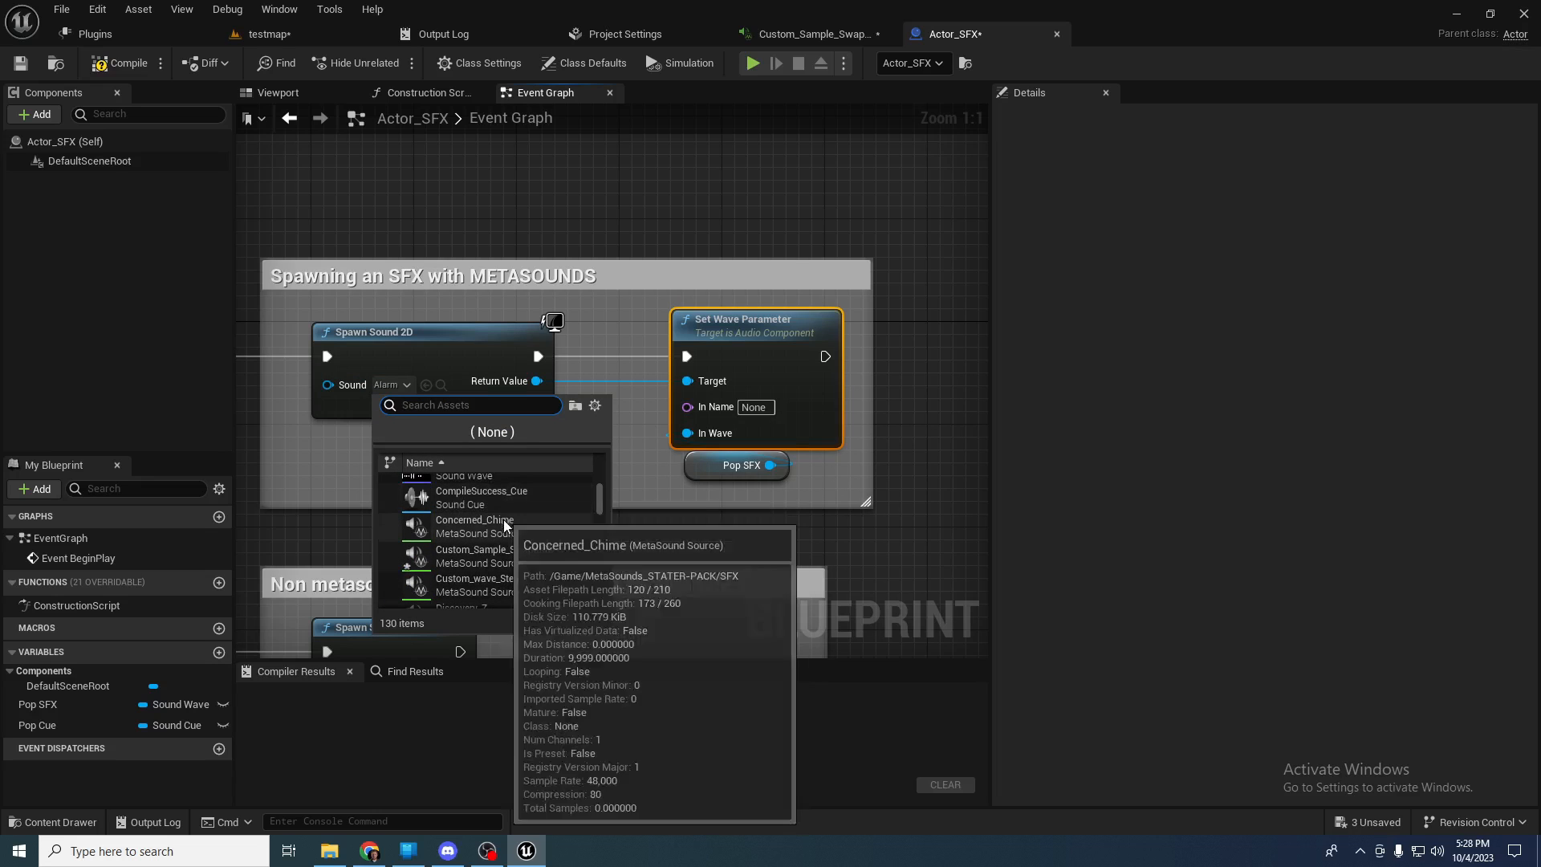
left_click(786, 34)
left_click(911, 335)
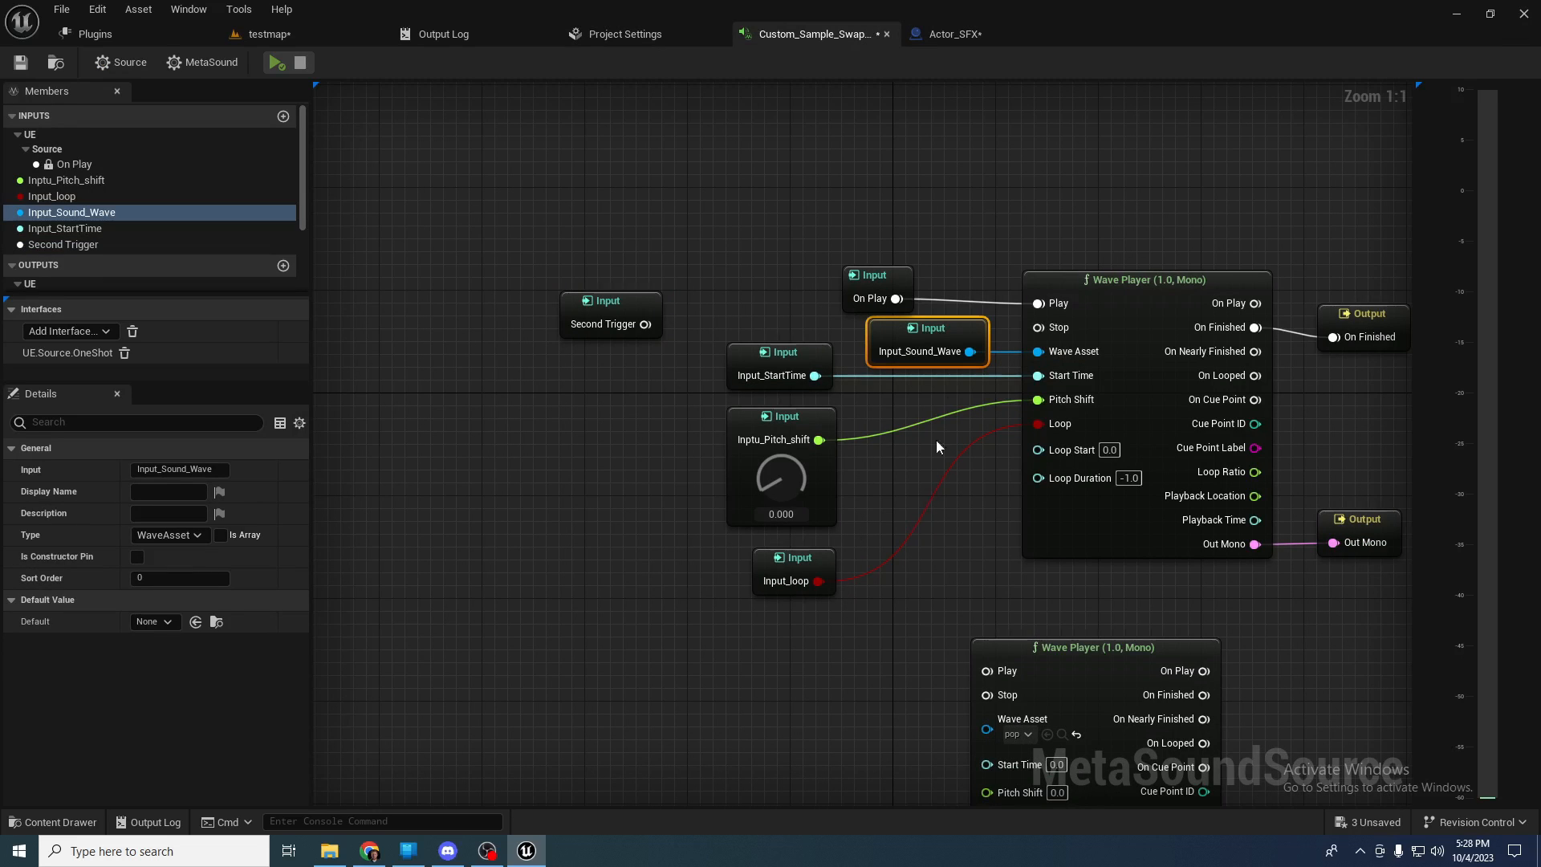
left_click(954, 33)
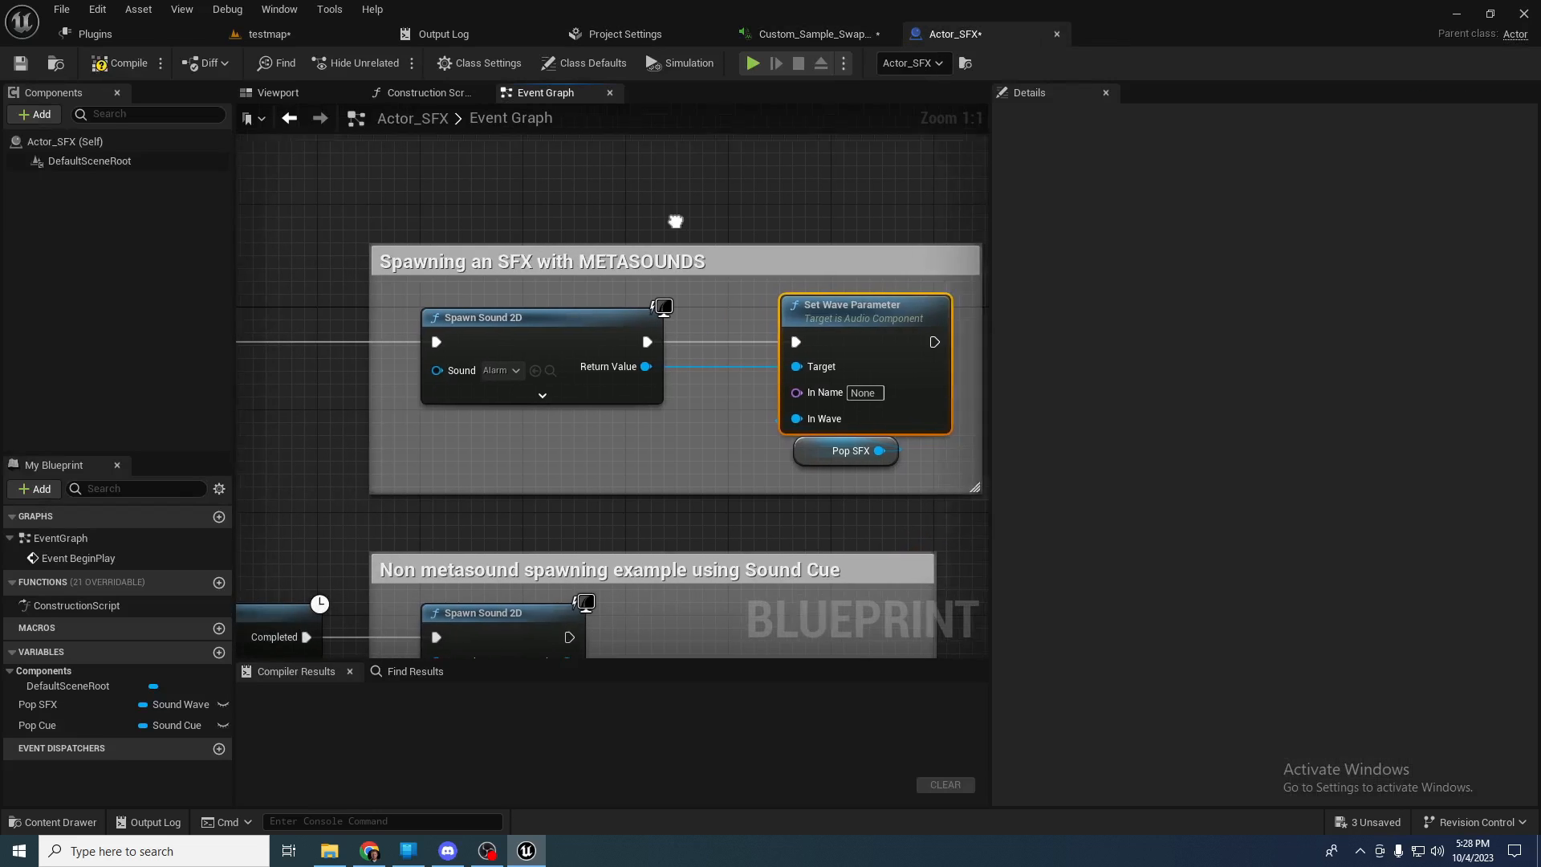
- Search the sound assets for "custom" and assign Custom_Sample_Swapable to the Spawn Sound 2D node in the METASOUNDS example
left_click(517, 368)
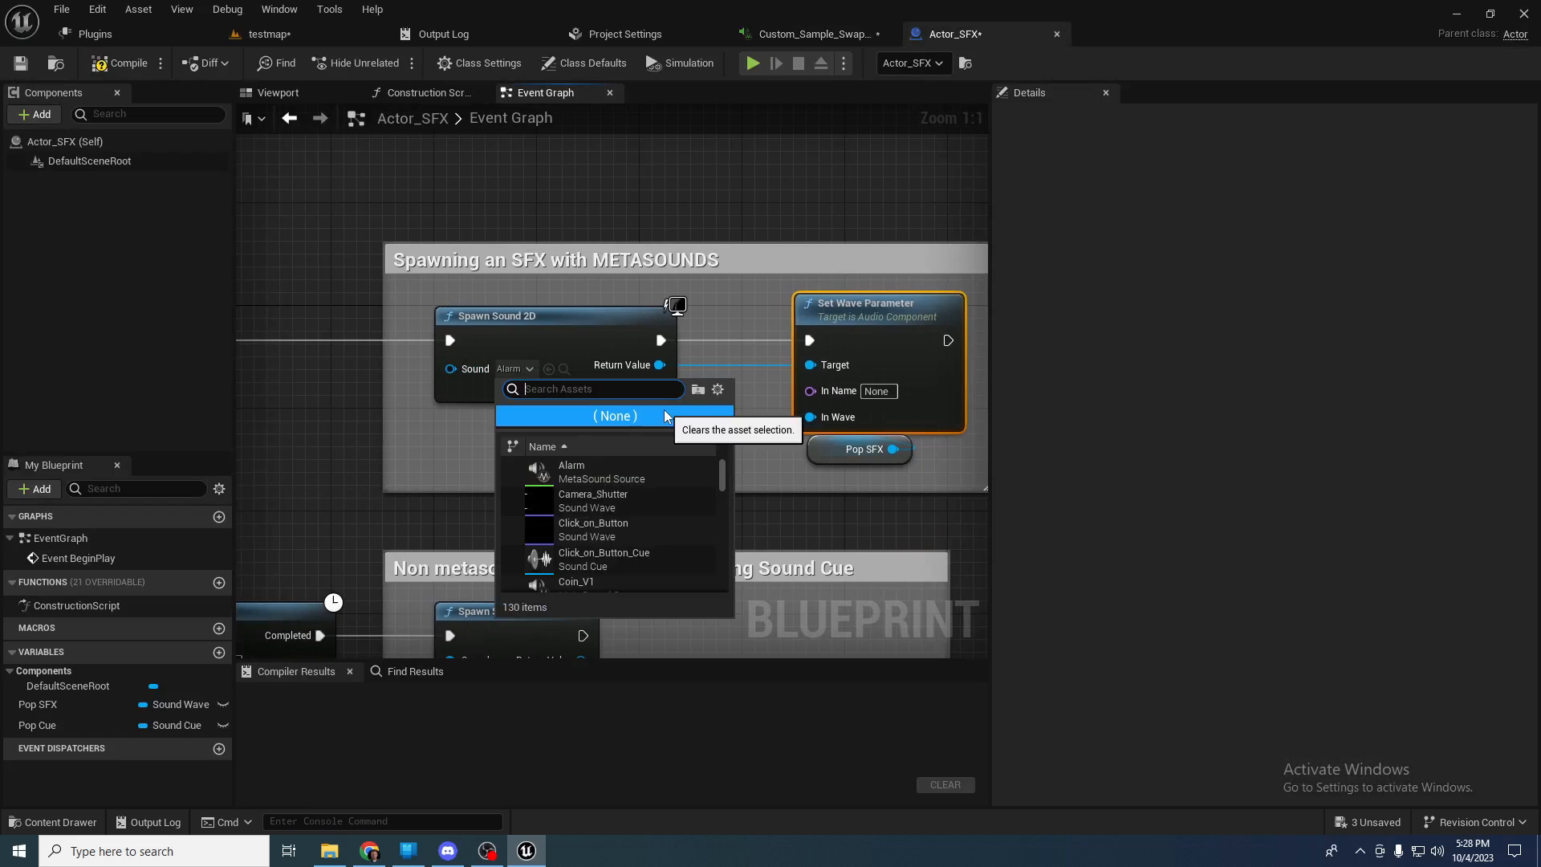
type("custom")
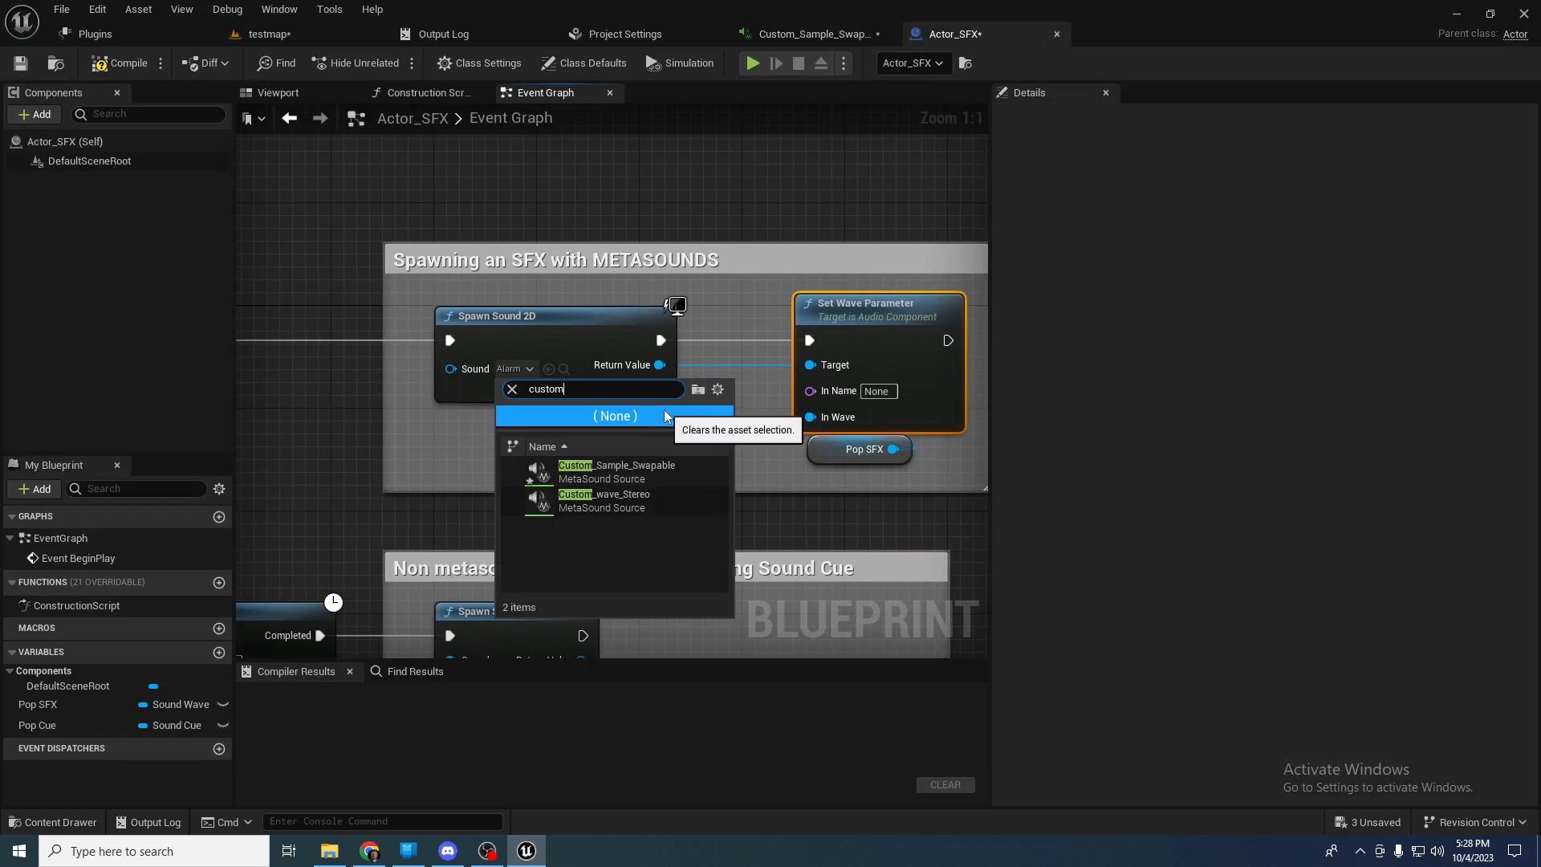
left_click(622, 473)
right_click_drag(611, 430, 489, 416)
- Copy the name Input_Sound_Wave from the MetaSound's wave input into the In Name of the Set Wave Parameter node
left_click(629, 397)
right_click_drag(629, 396, 595, 384)
left_click(692, 278)
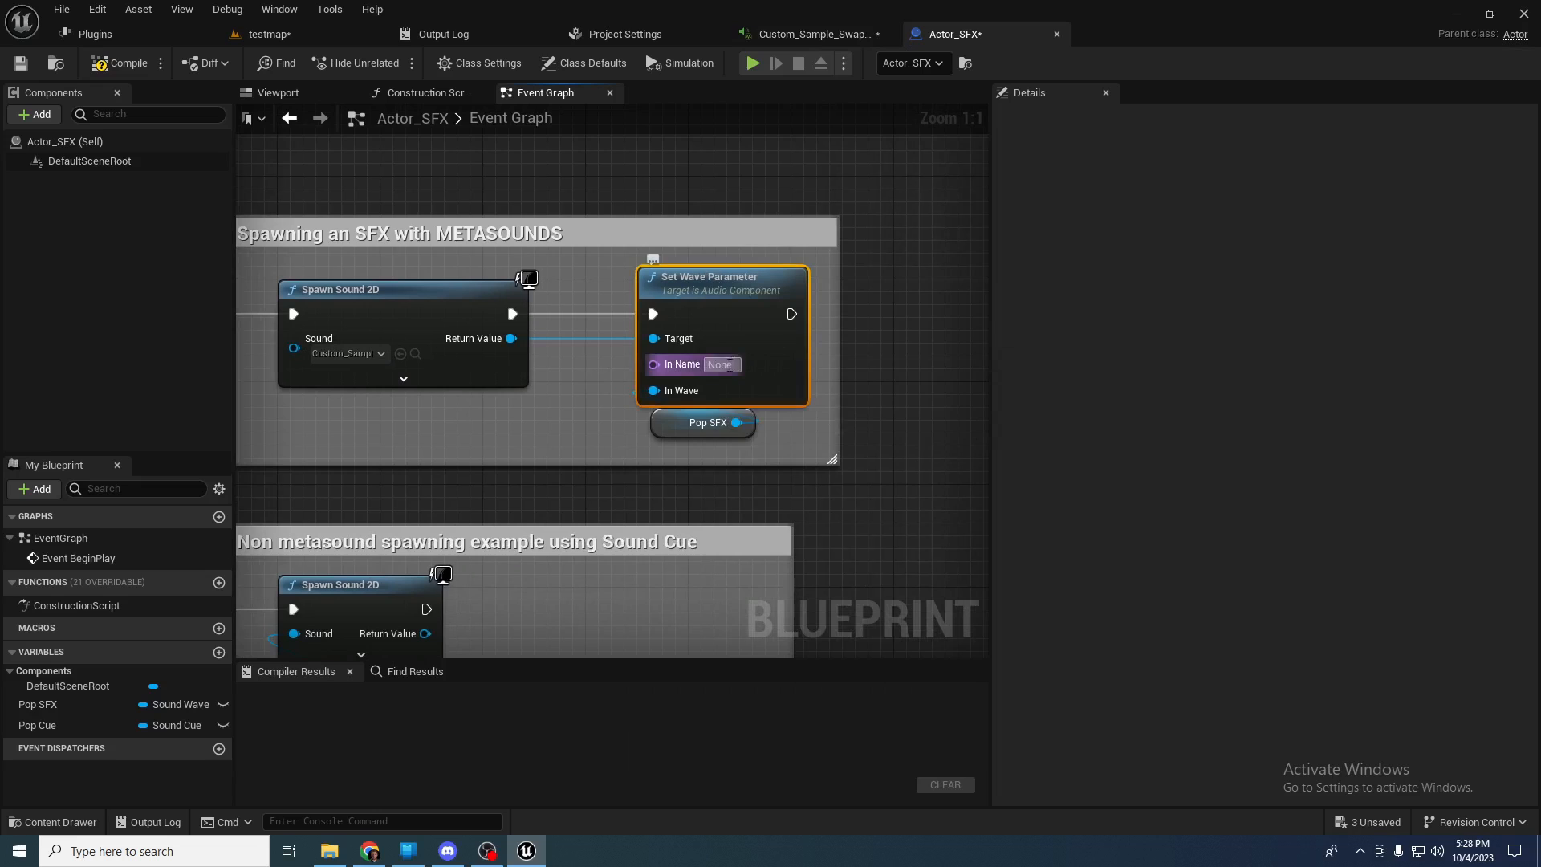
left_click(836, 32)
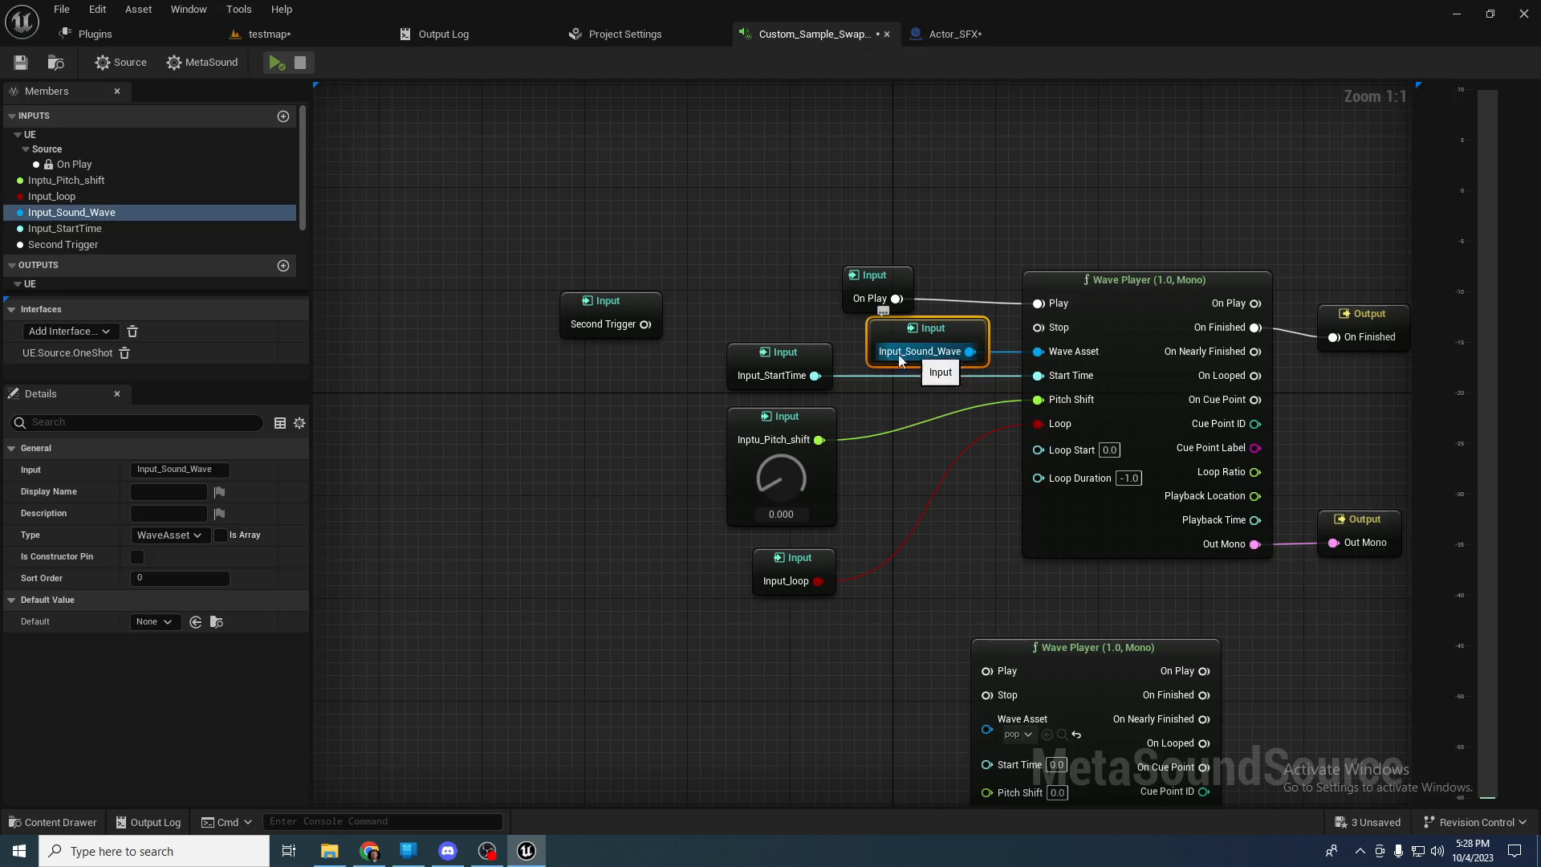
left_click(178, 468)
key("ctrl+a")
key("ctrl+c")
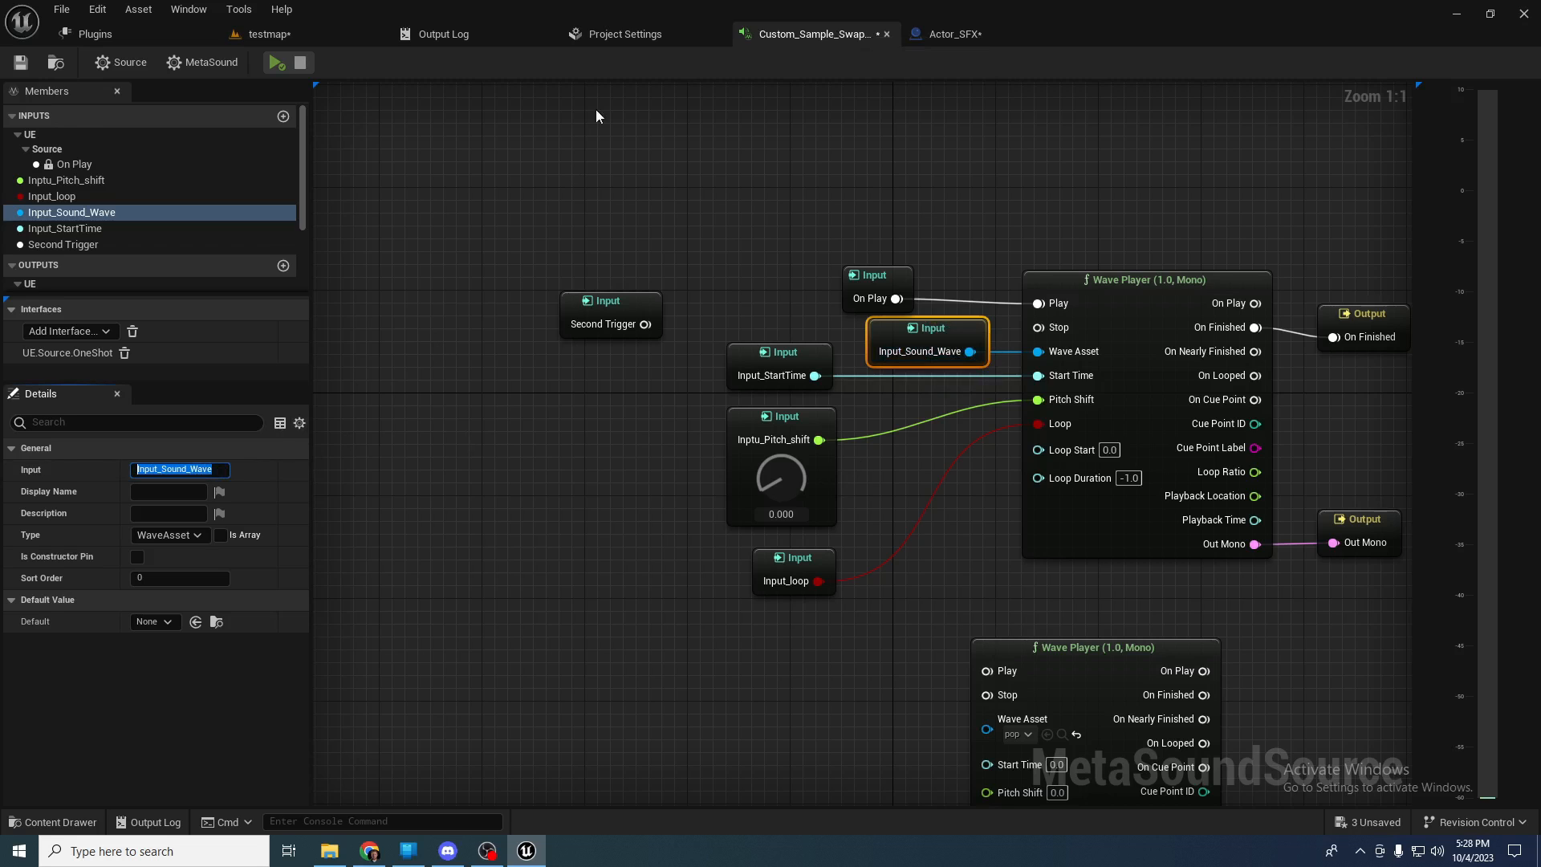
left_click(953, 34)
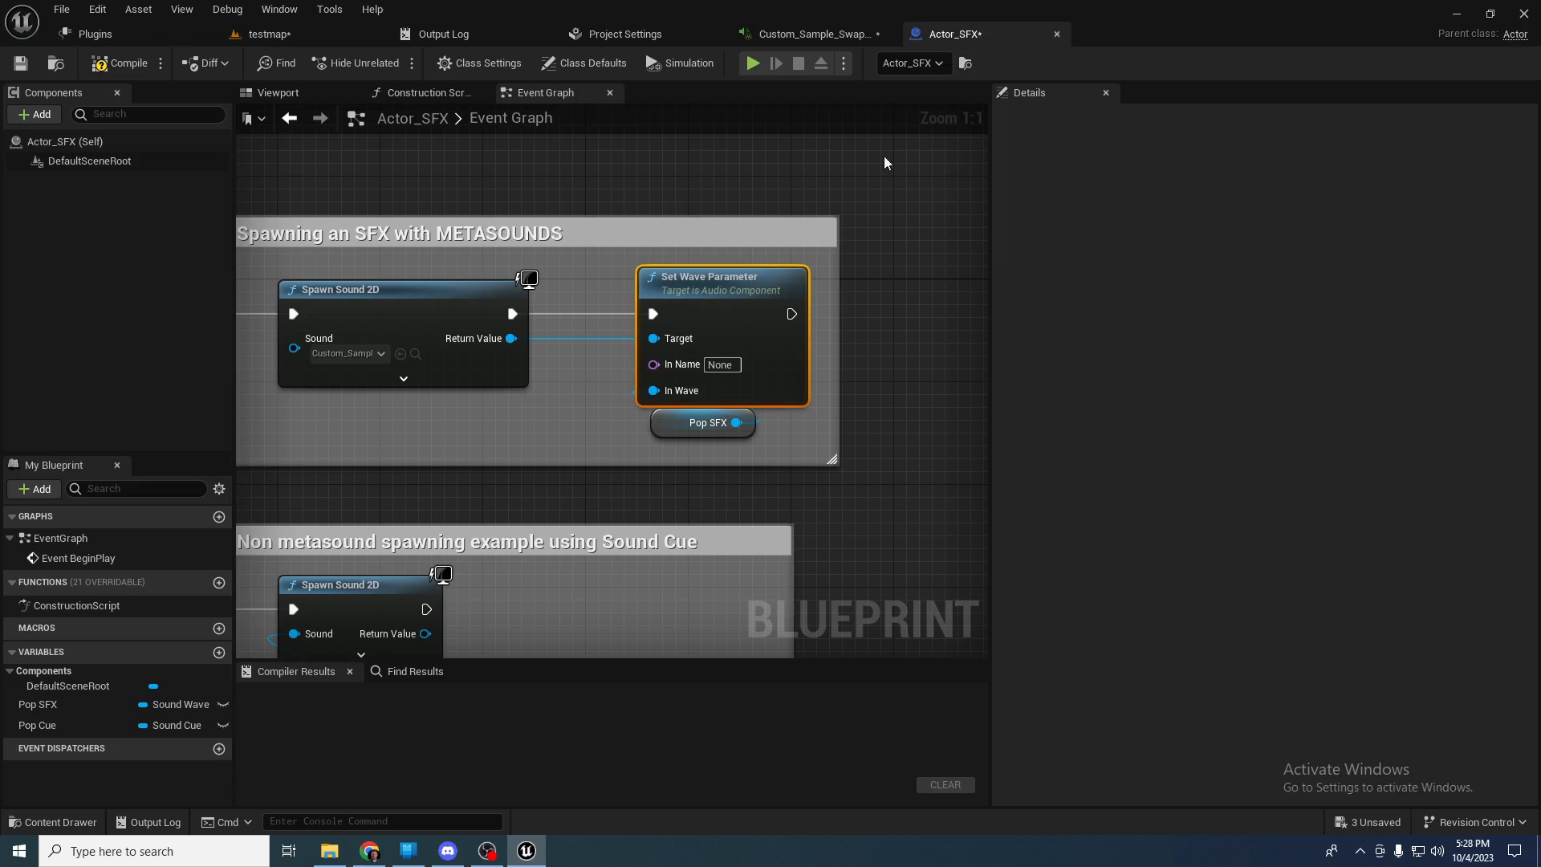
left_click(722, 365)
key("ctrl+v")
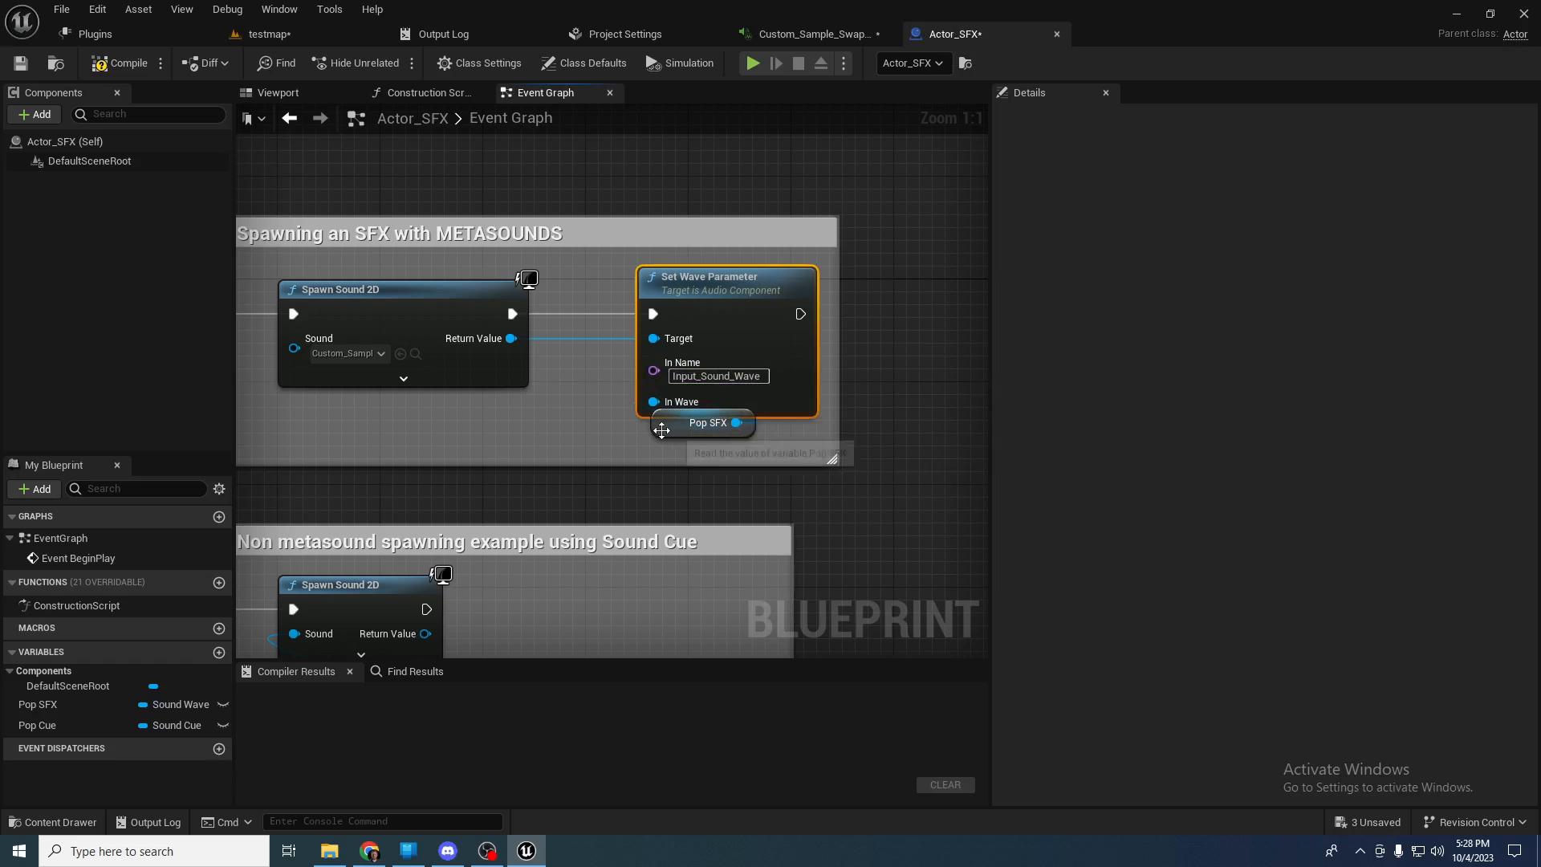
- Move the Pop SFX variable node just below Set Wave Parameter and check its default sound wave
left_click_drag(660, 425, 648, 439)
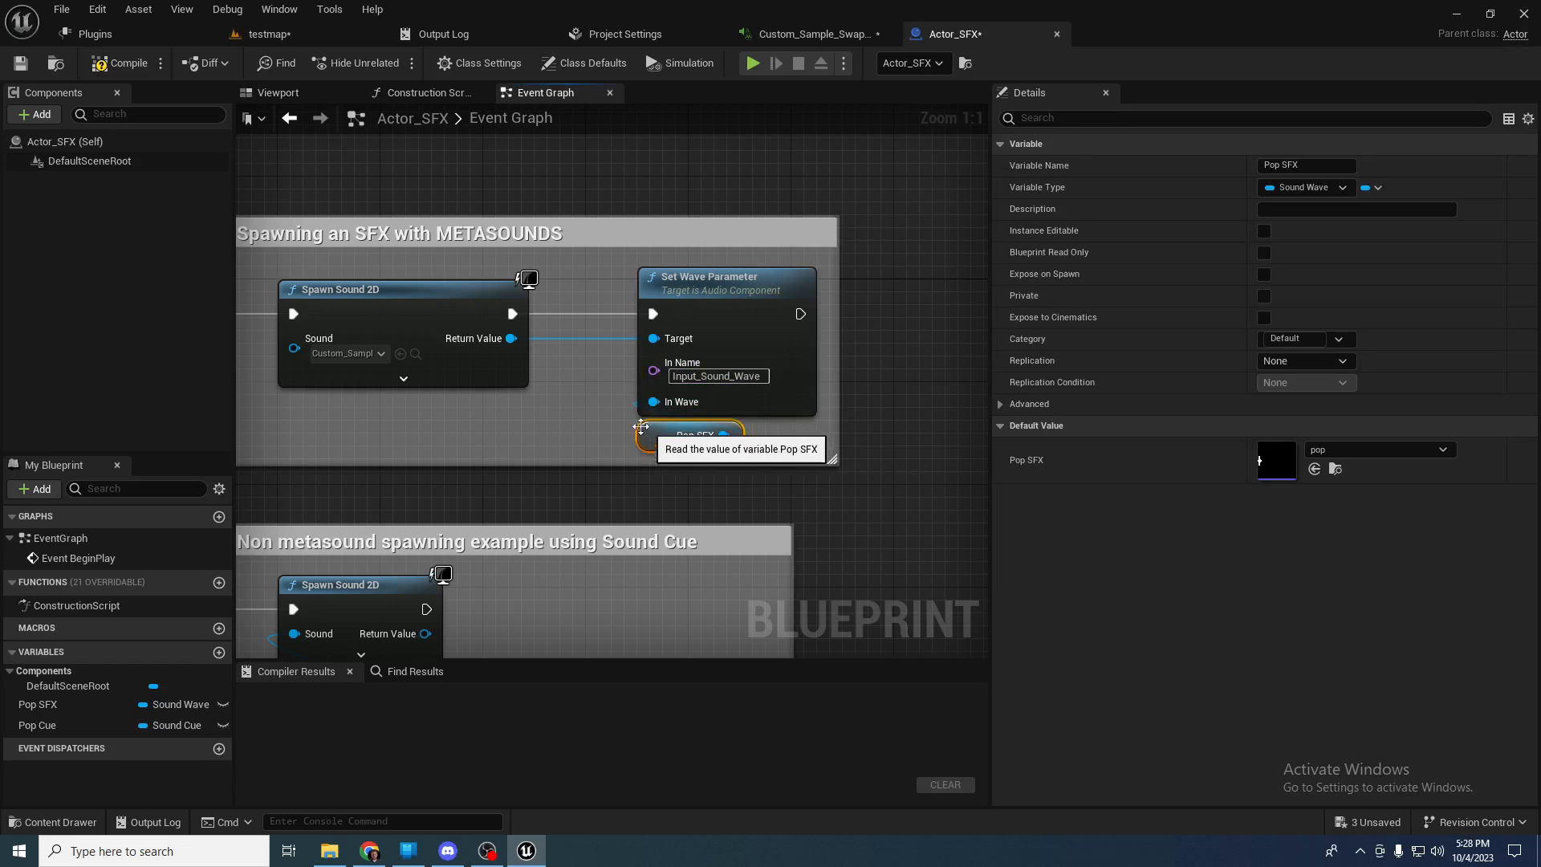
left_click(595, 422)
left_click(747, 320)
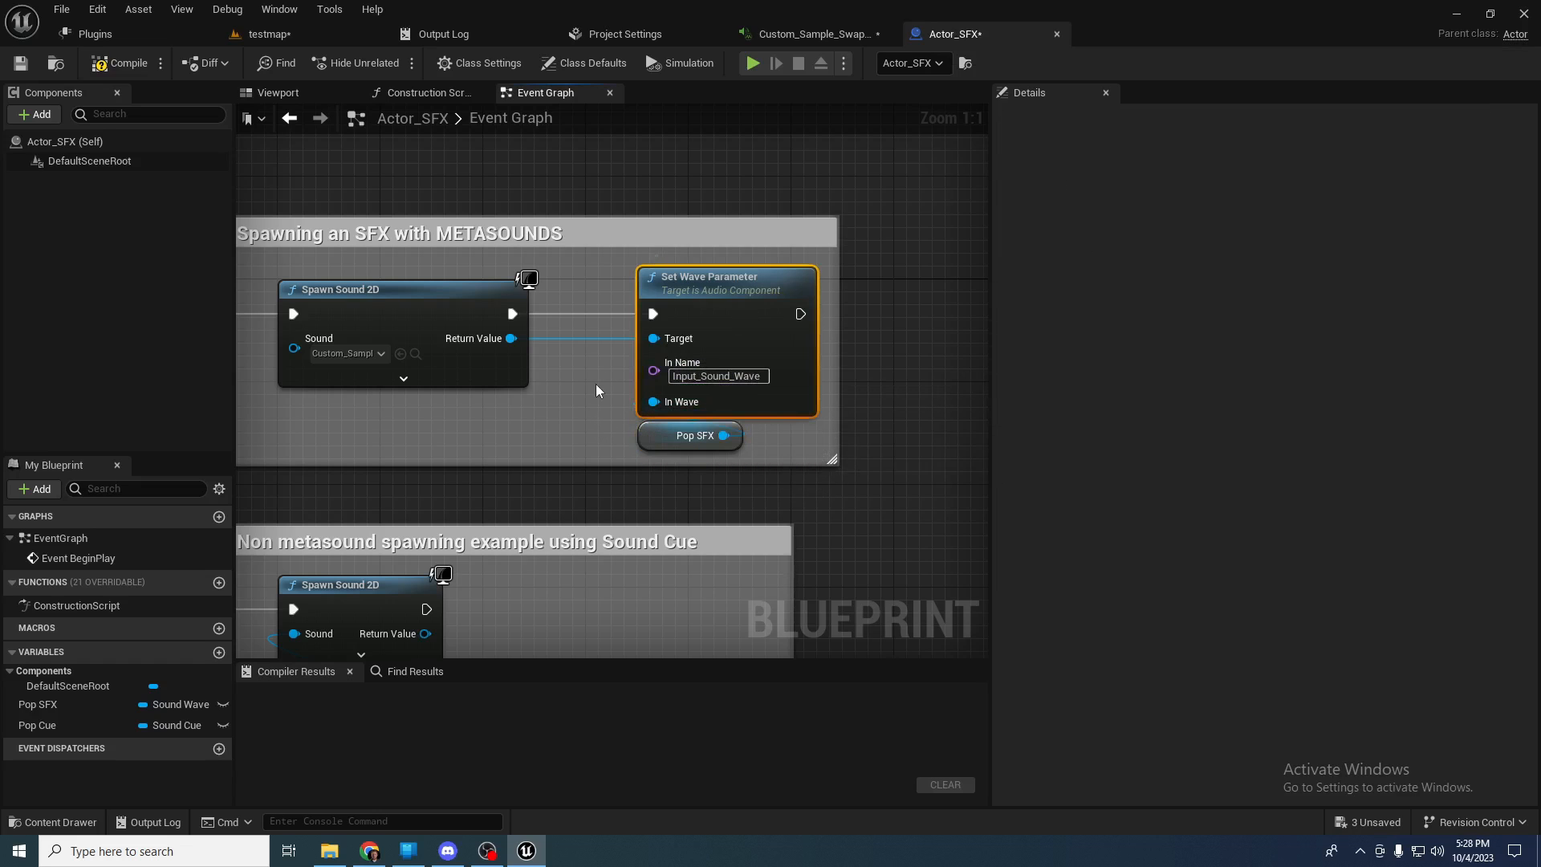
right_click_drag(596, 383, 665, 376)
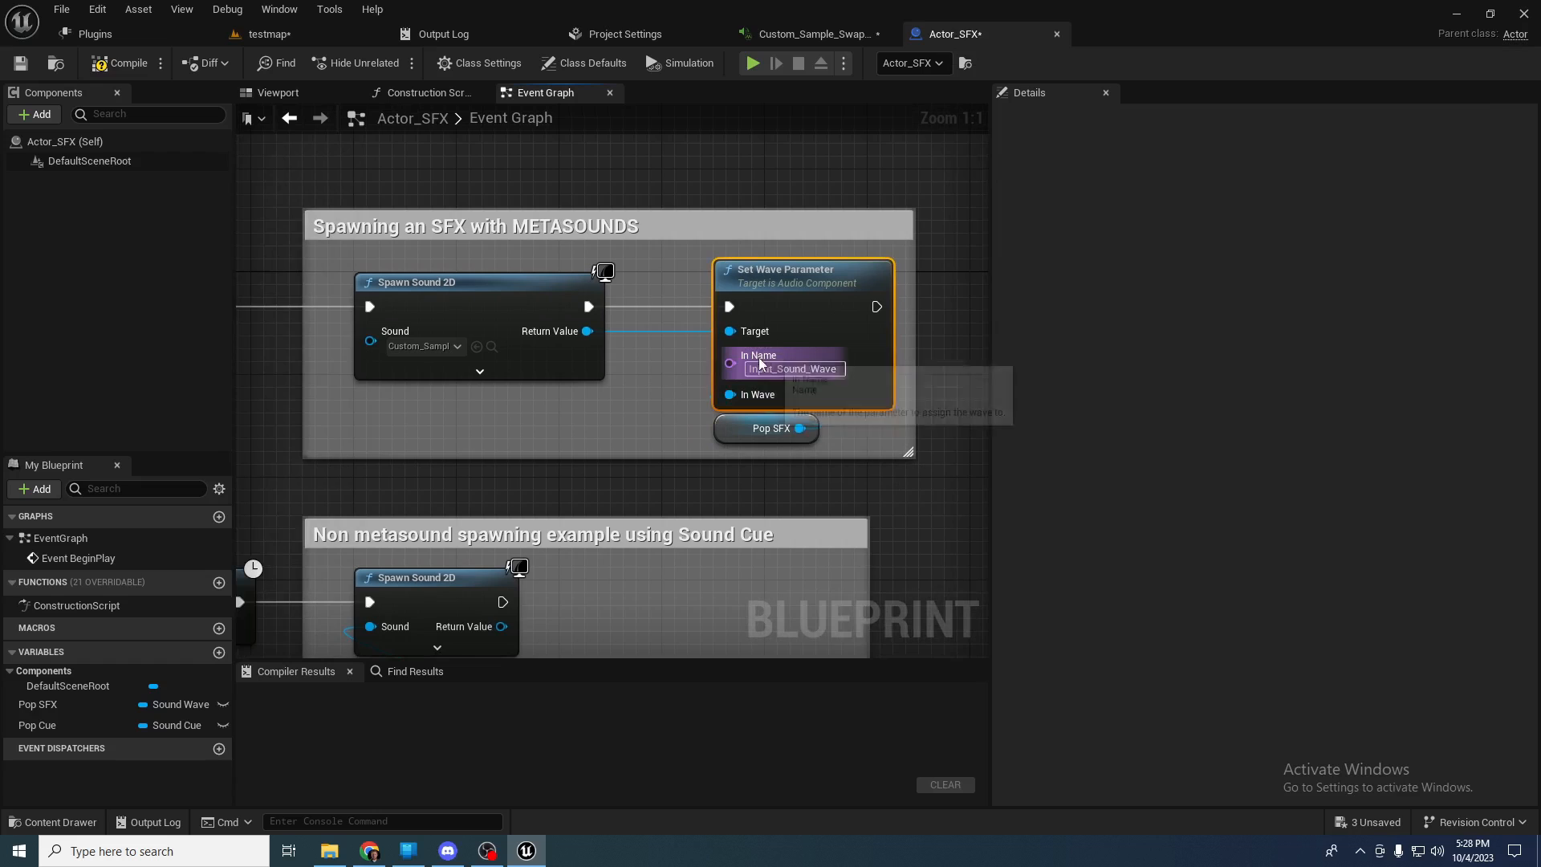
left_click(734, 429)
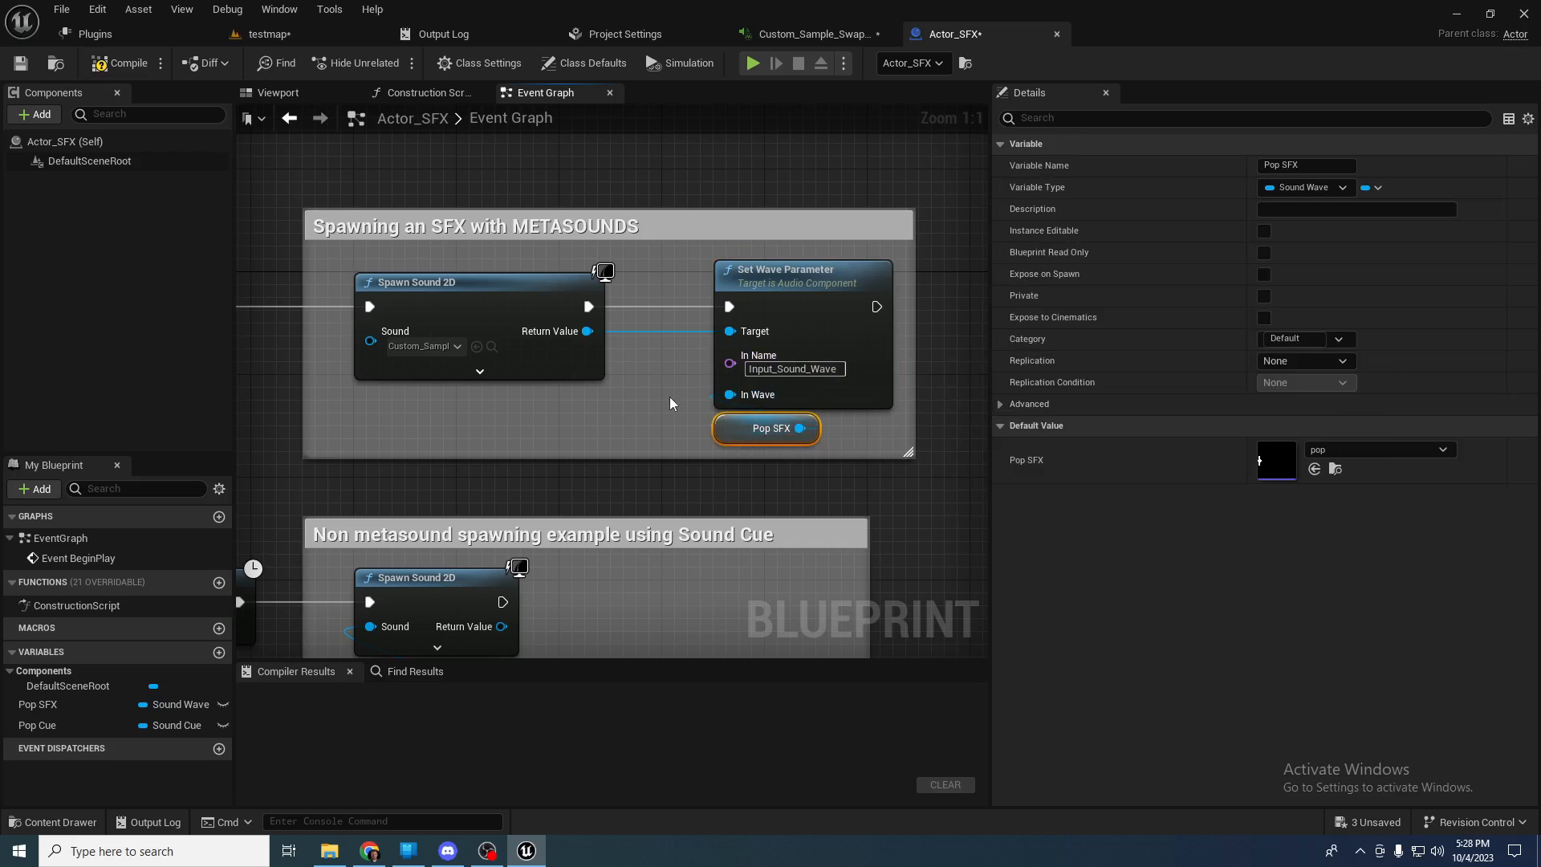
left_click(739, 262)
- Add a Set Boolean Parameter node from the Spawn Sound 2D return value and place it beyond the Set Wave Parameter node
right_click_drag(690, 285, 605, 292)
left_click_drag(528, 347, 599, 416)
type("set boo")
key("Return")
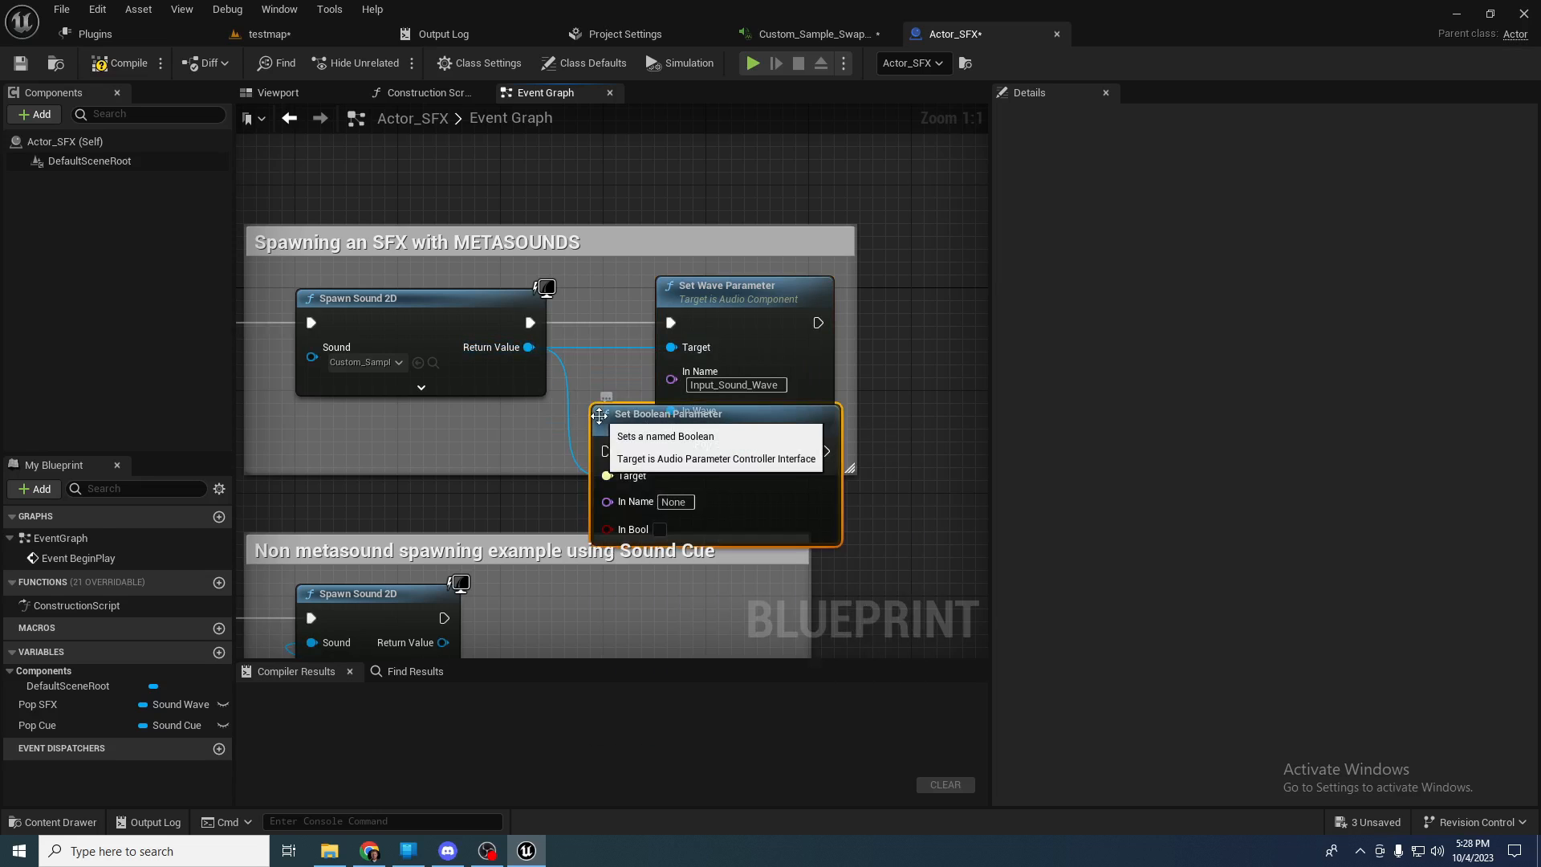
left_click_drag(782, 513, 920, 416)
right_click_drag(919, 416, 950, 385)
left_click_drag(950, 385, 590, 376)
right_click_drag(407, 415, 480, 412)
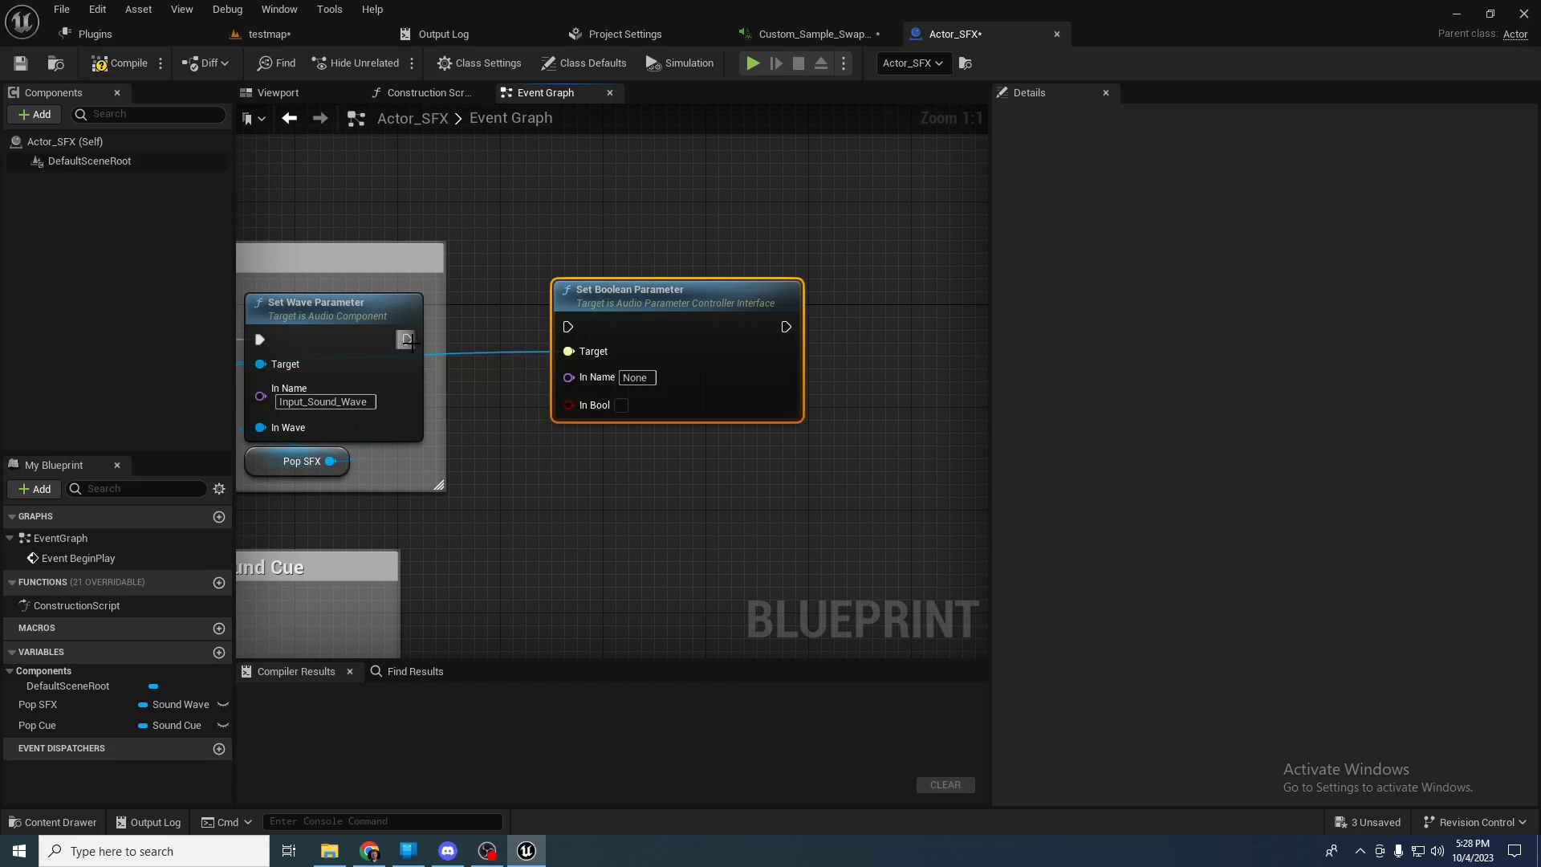
- Connect Set Wave Parameter's execution output to Set Boolean Parameter, enable In Bool, and reposition the new node
left_click_drag(540, 322, 568, 327)
left_click_drag(654, 359, 642, 386)
left_click(609, 432)
right_click_drag(664, 419, 819, 400)
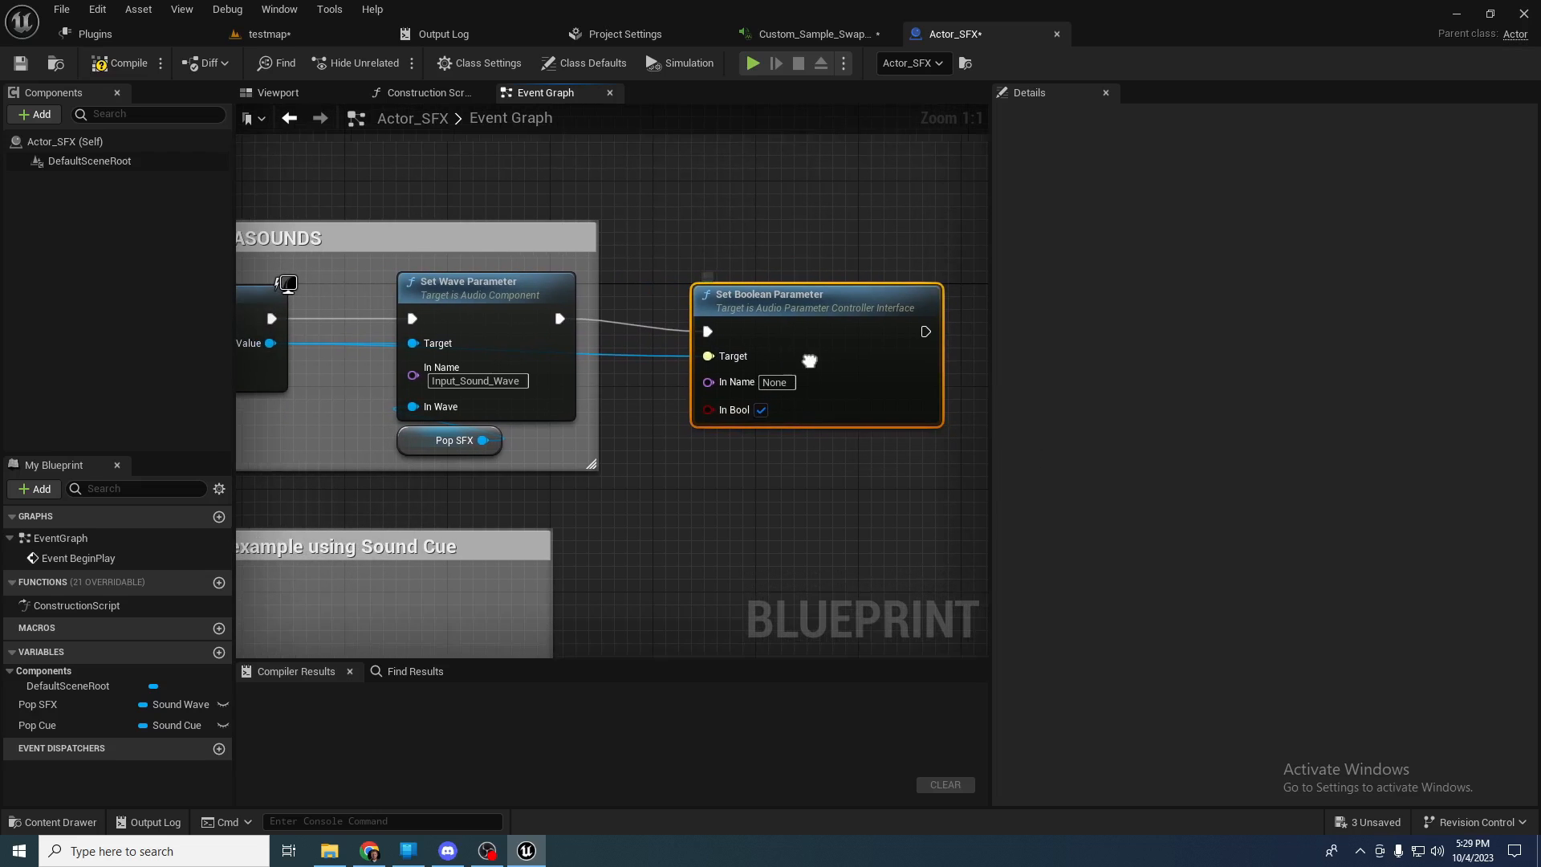
left_click_drag(808, 365, 795, 339)
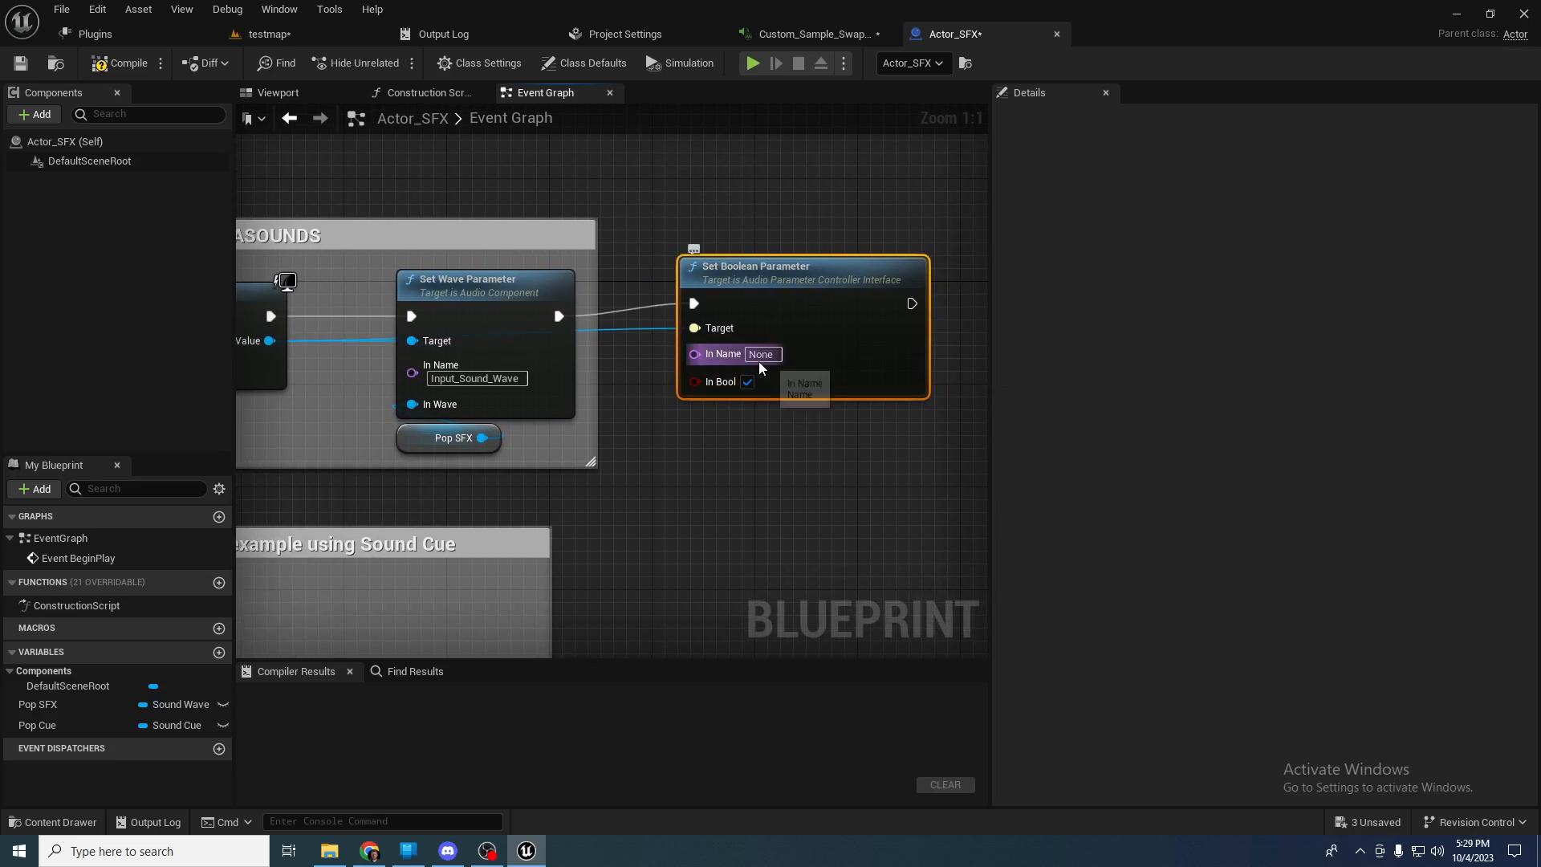
- Copy the name Input_loop from the MetaSound's loop input into the In Name of the Set Boolean Parameter node
left_click(807, 34)
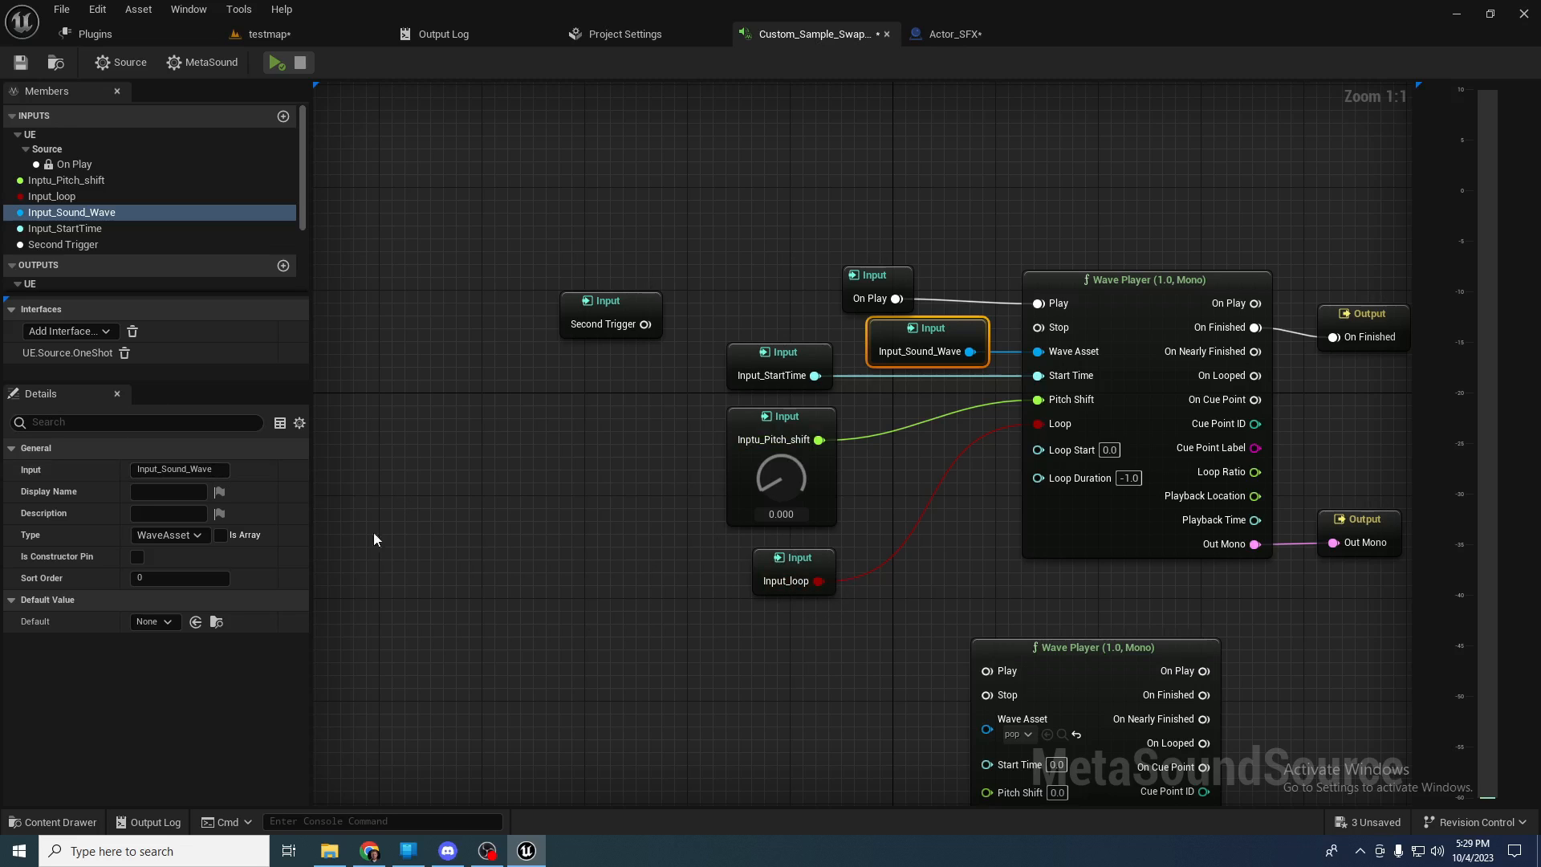
left_click(769, 564)
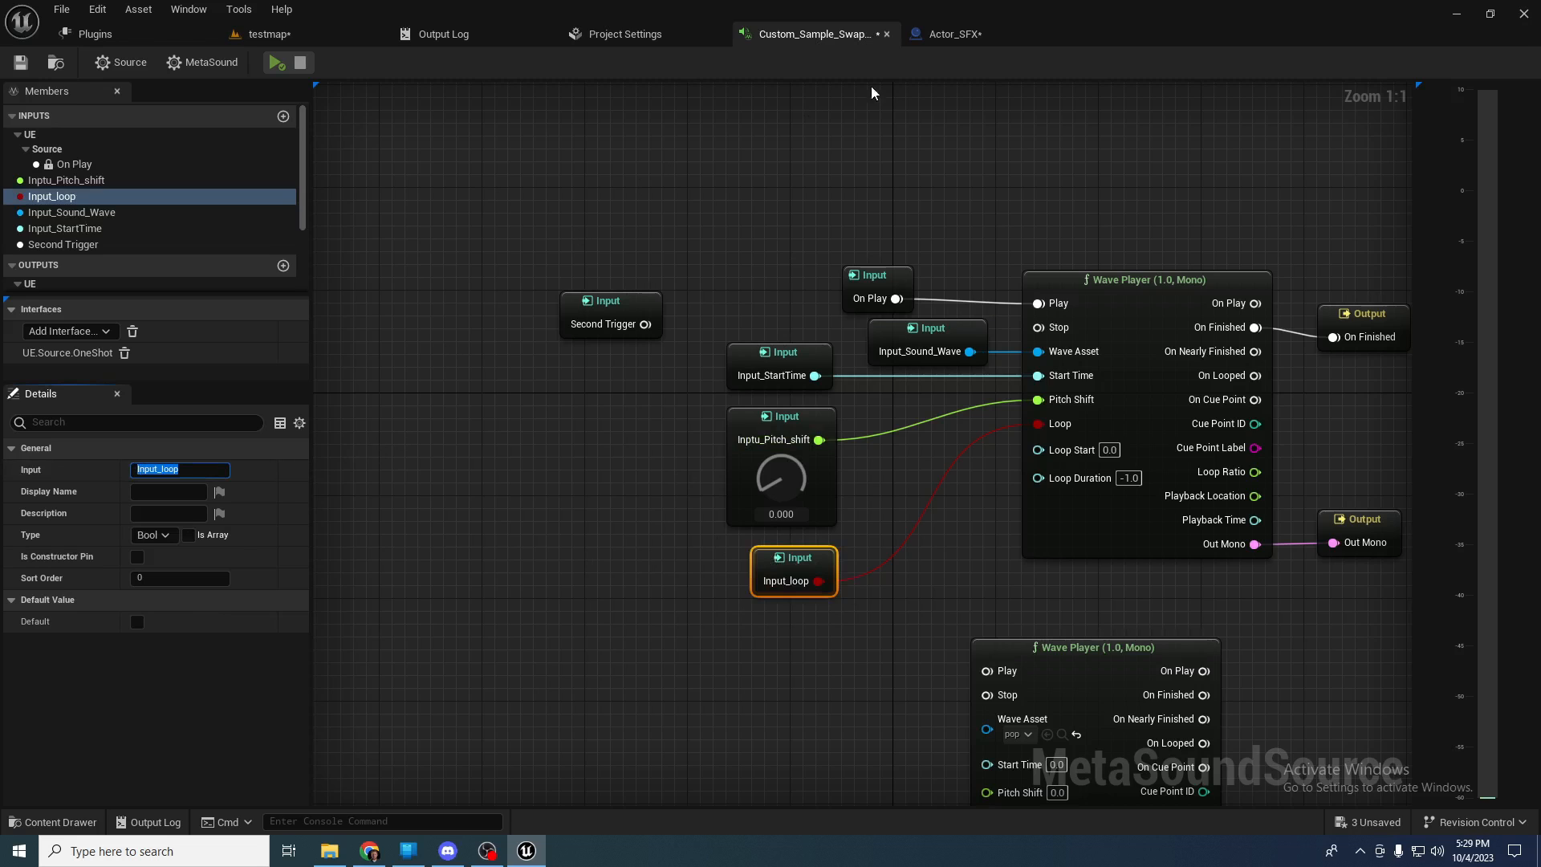
left_click(968, 38)
left_click(766, 355)
type("Input_loop")
left_click(808, 441)
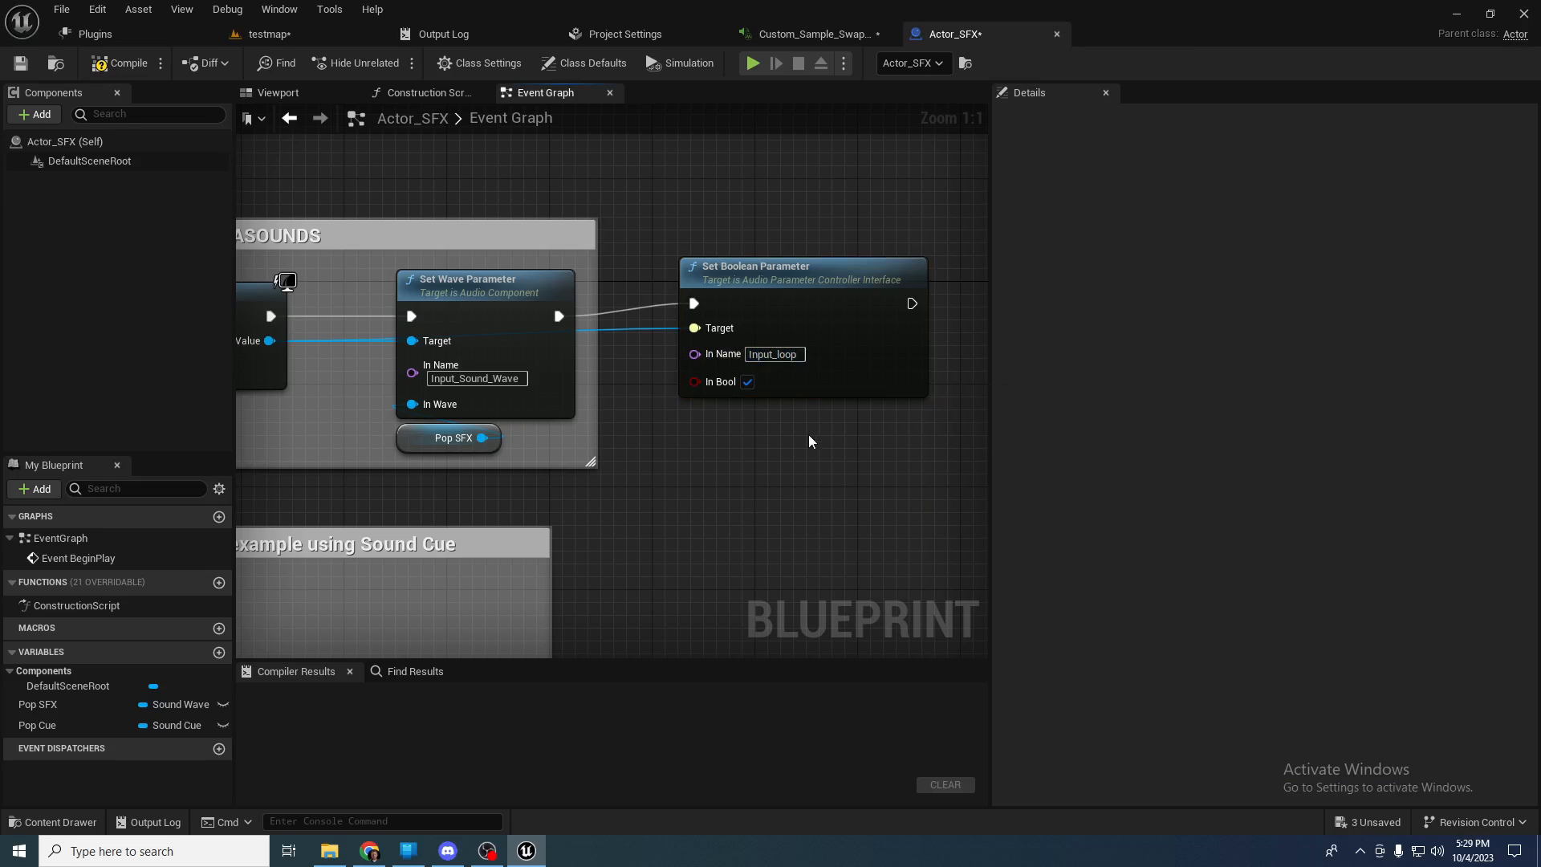
- Align the Set Boolean Parameter node with Set Wave Parameter so their connecting wires run straight
left_click_drag(825, 299, 832, 315)
right_click_drag(818, 237, 776, 251)
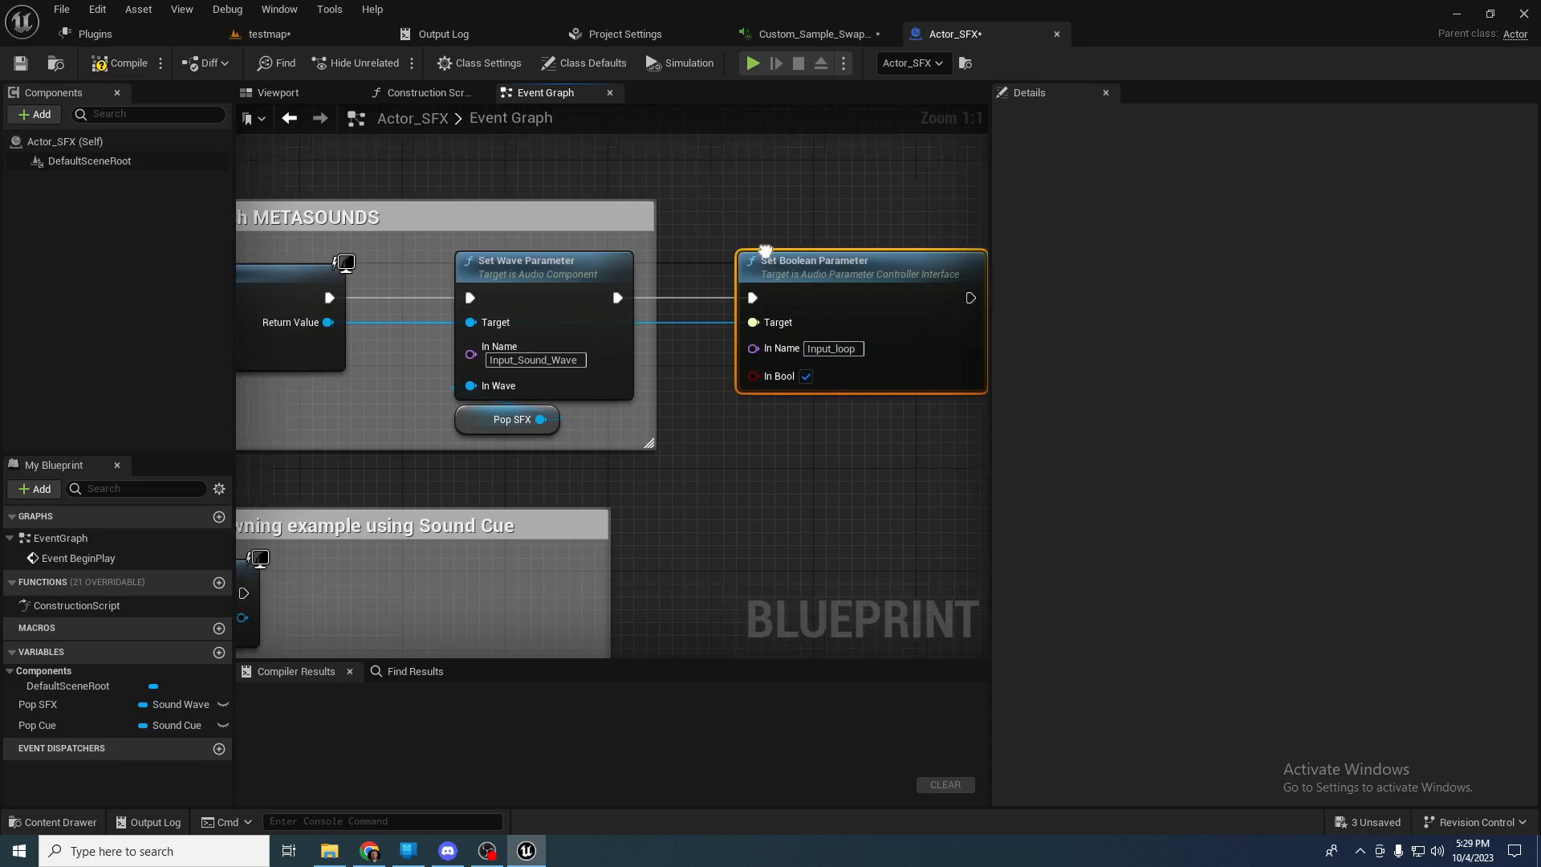
right_click_drag(671, 259, 835, 261)
right_click_drag(540, 310, 396, 296)
left_click_drag(708, 191, 918, 451)
right_click_drag(757, 474, 927, 474)
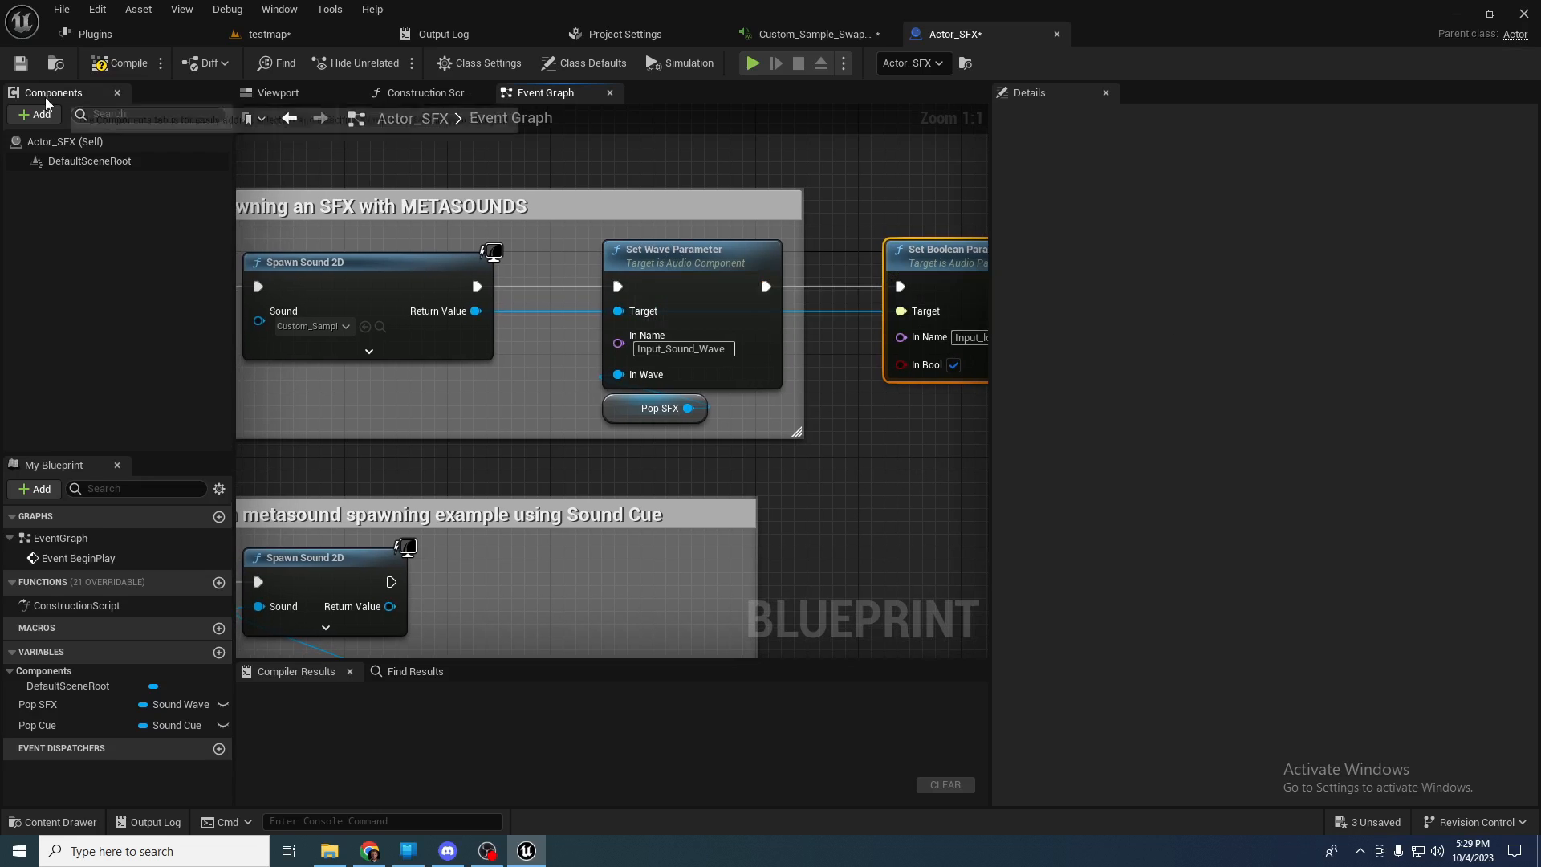
- Browse to the starter pack's SFX folder and open the Alarm MetaSound to examine its node graph
left_click(84, 34)
left_click(303, 39)
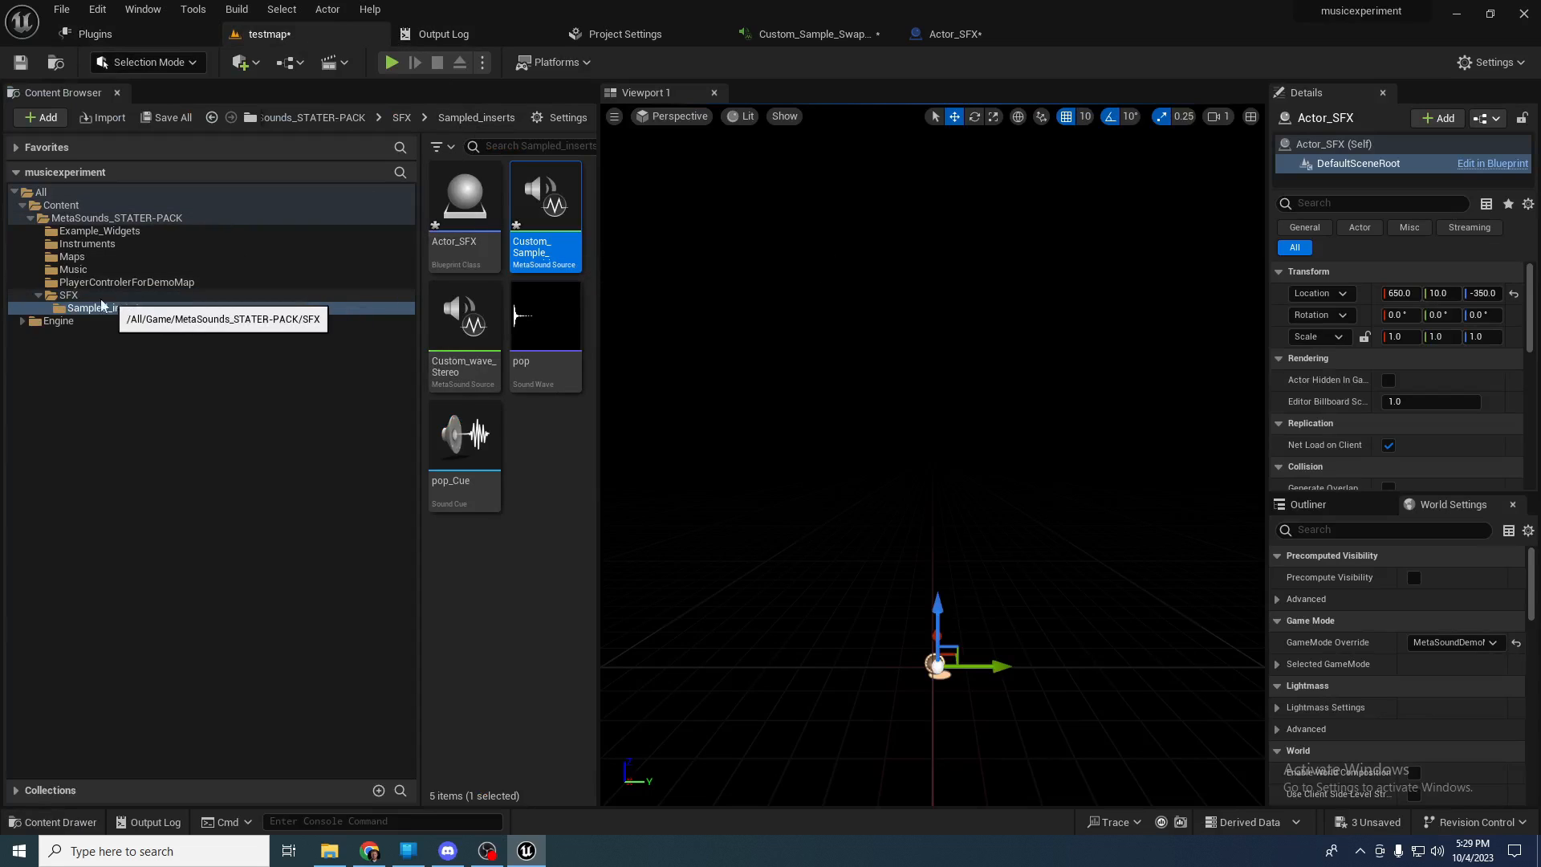
left_click(66, 295)
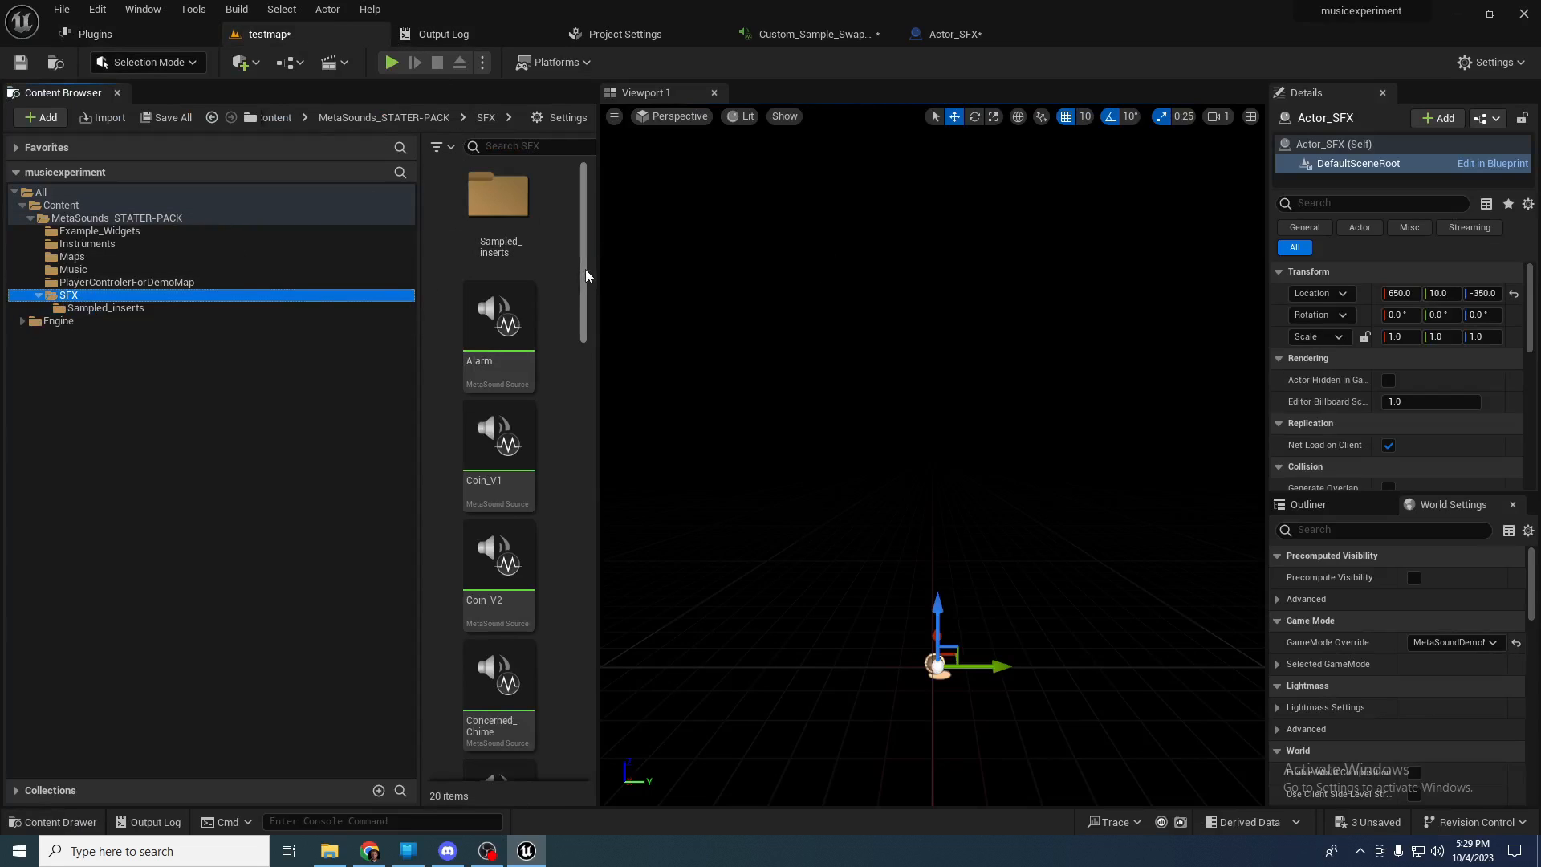
mouse_move(491, 329)
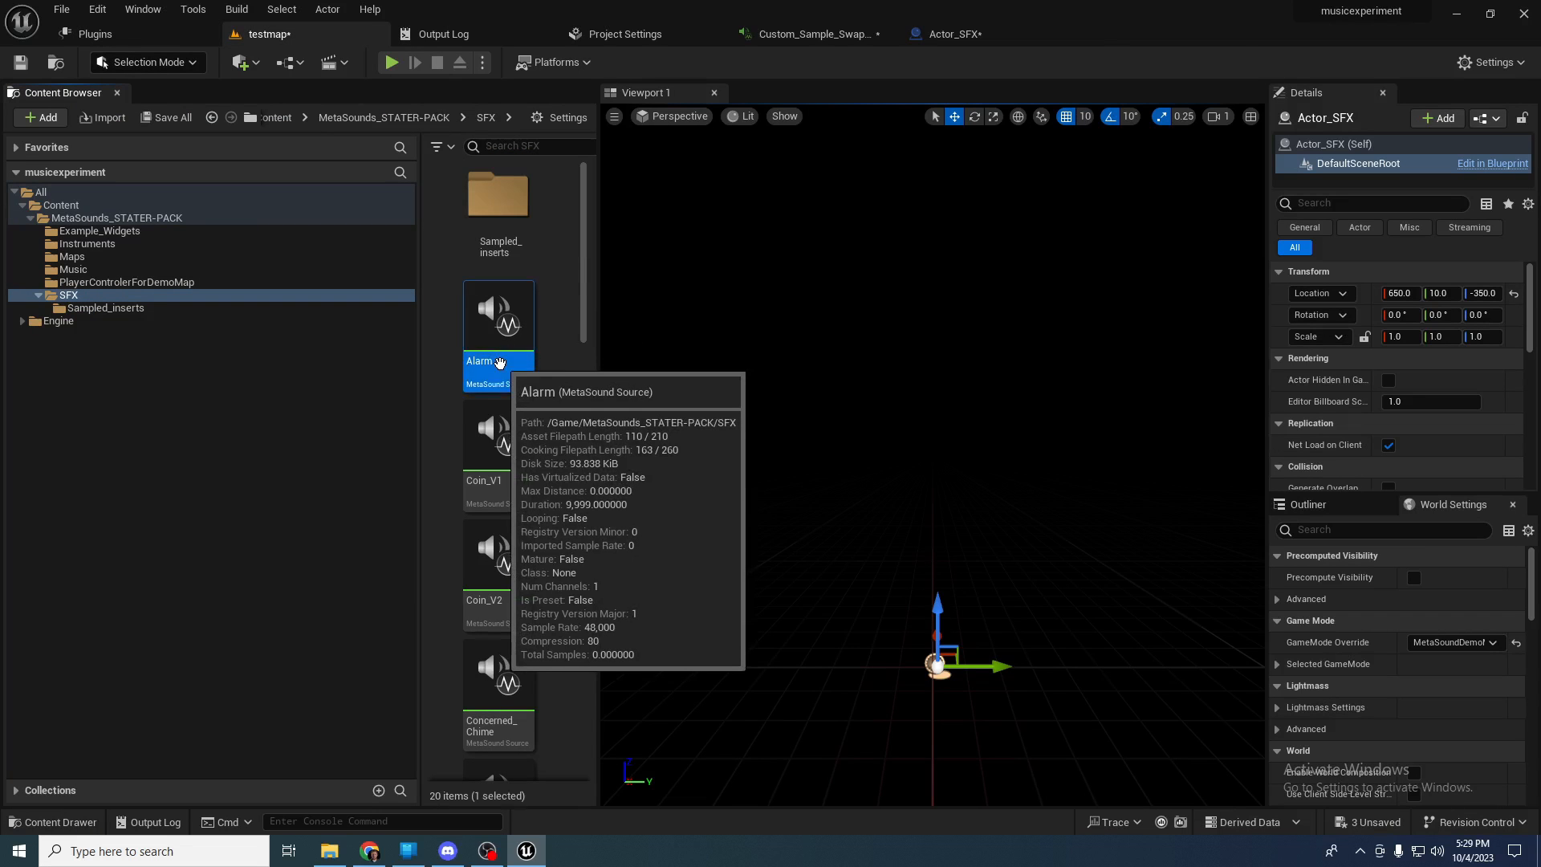
double_click(500, 363)
right_click_drag(500, 365, 363, 268)
right_click_drag(718, 296, 776, 409)
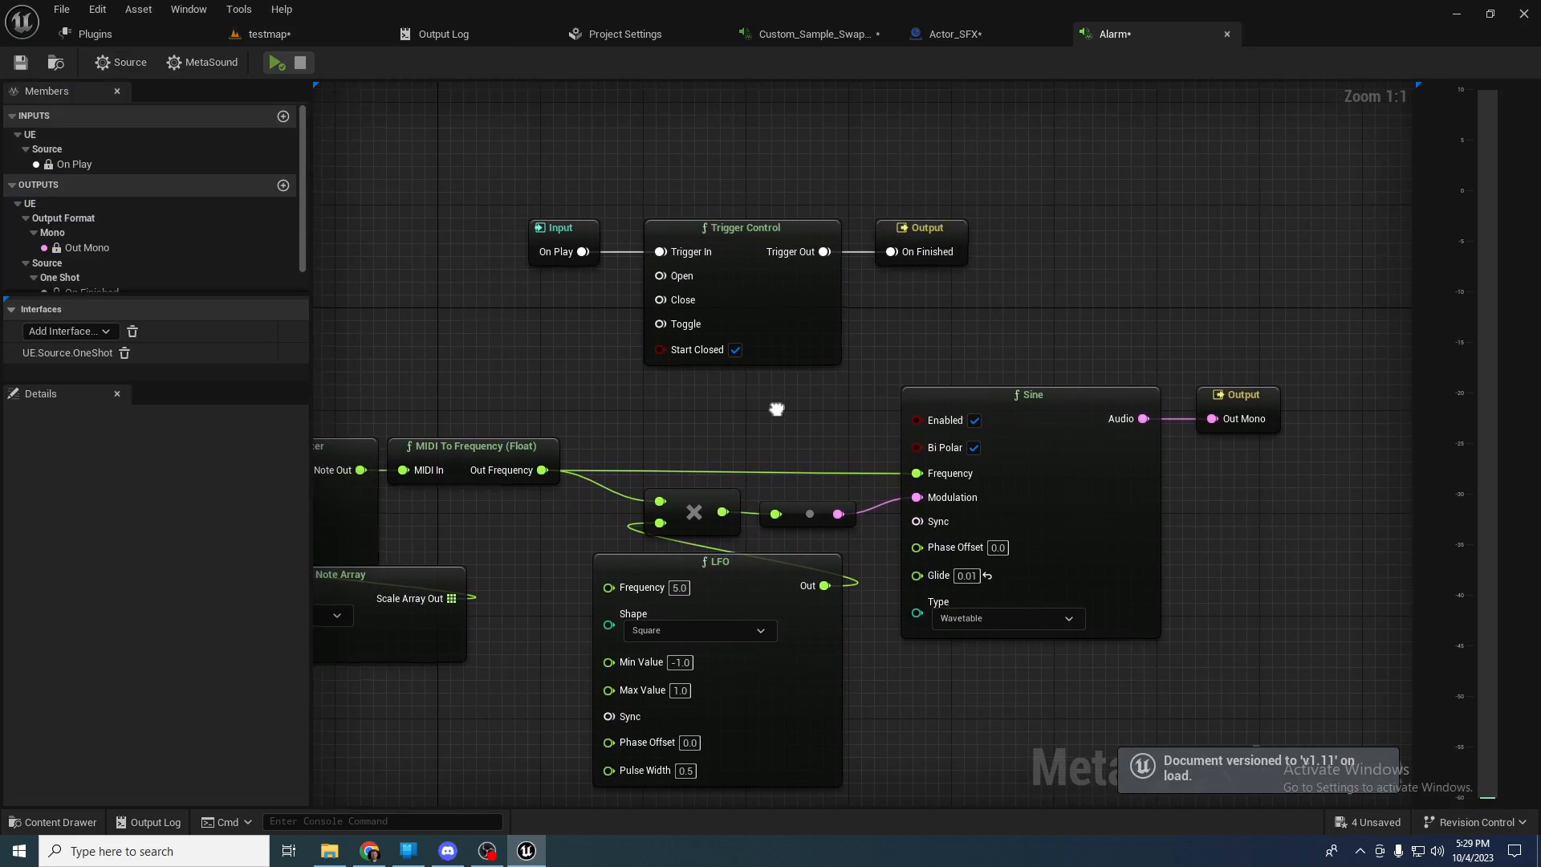
- Return to the SFX folder and preview the Alarm and Coin_V1 sounds
left_click(1002, 38)
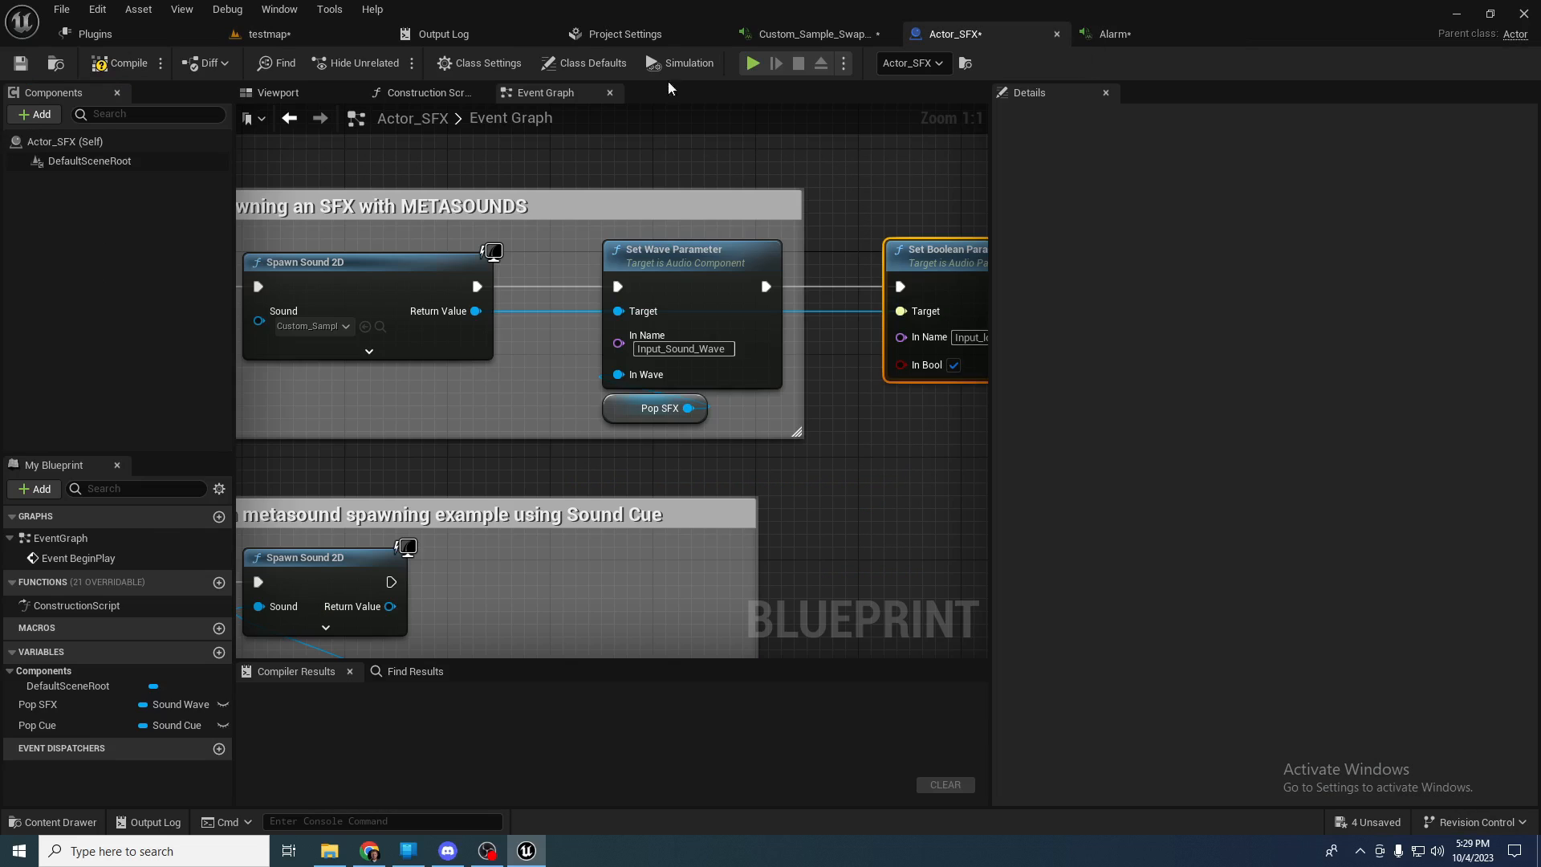
left_click(814, 33)
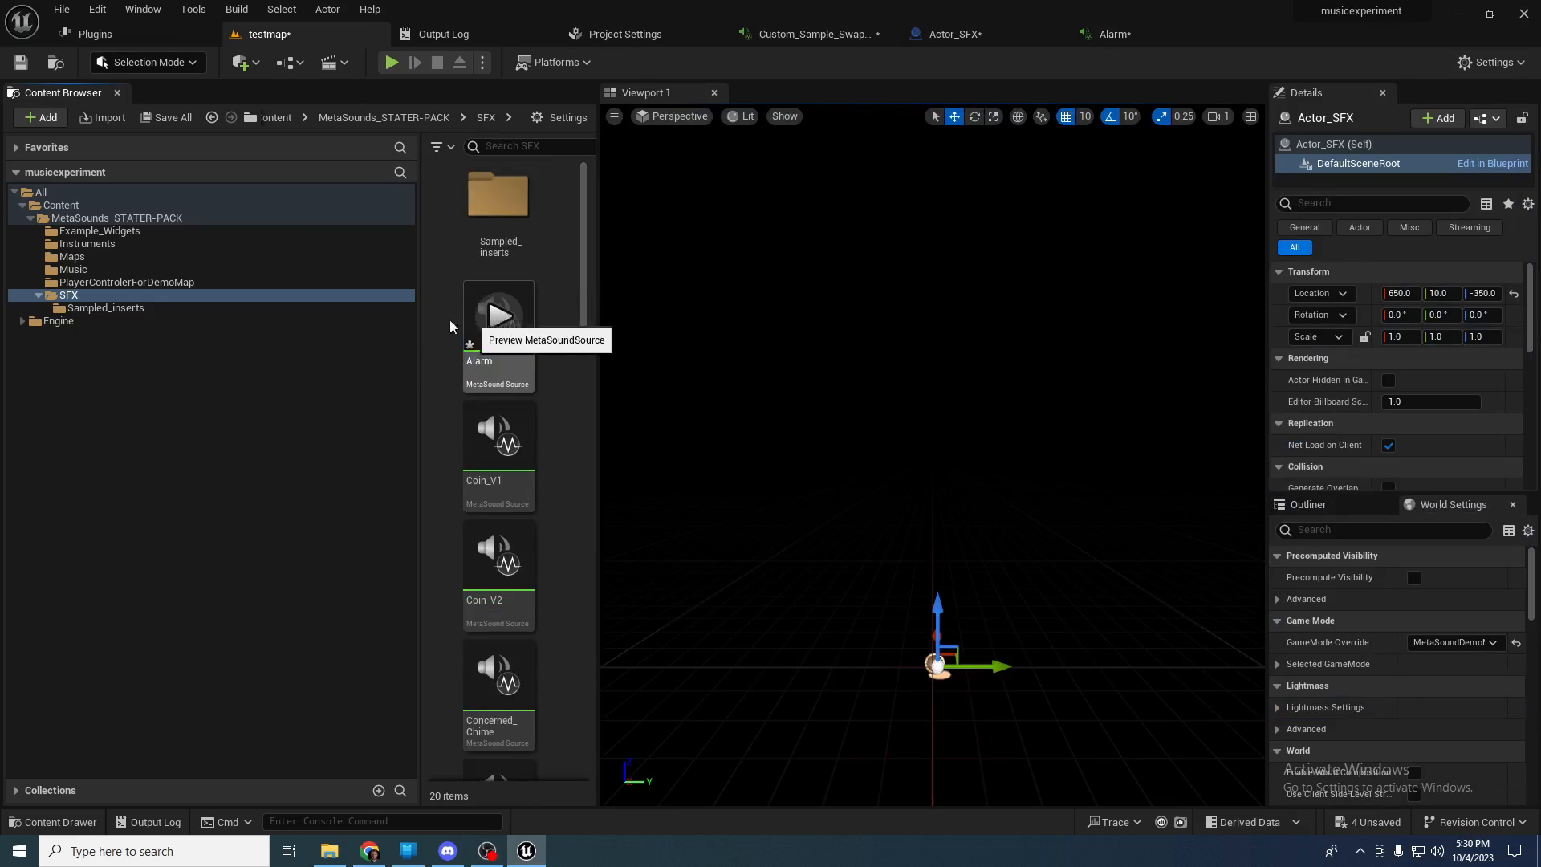
left_click(499, 314)
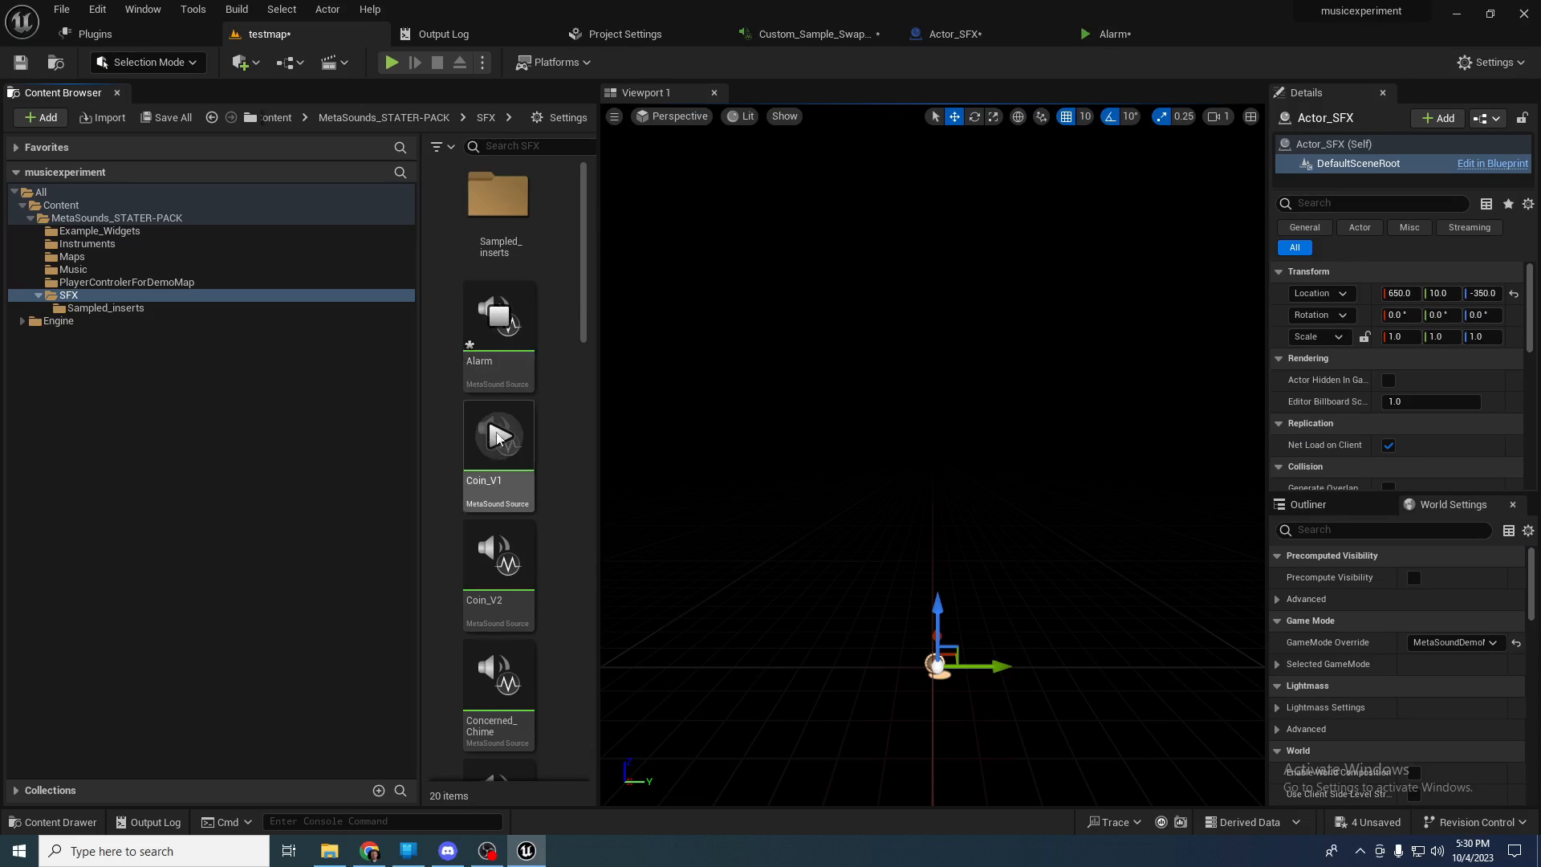
left_click(499, 433)
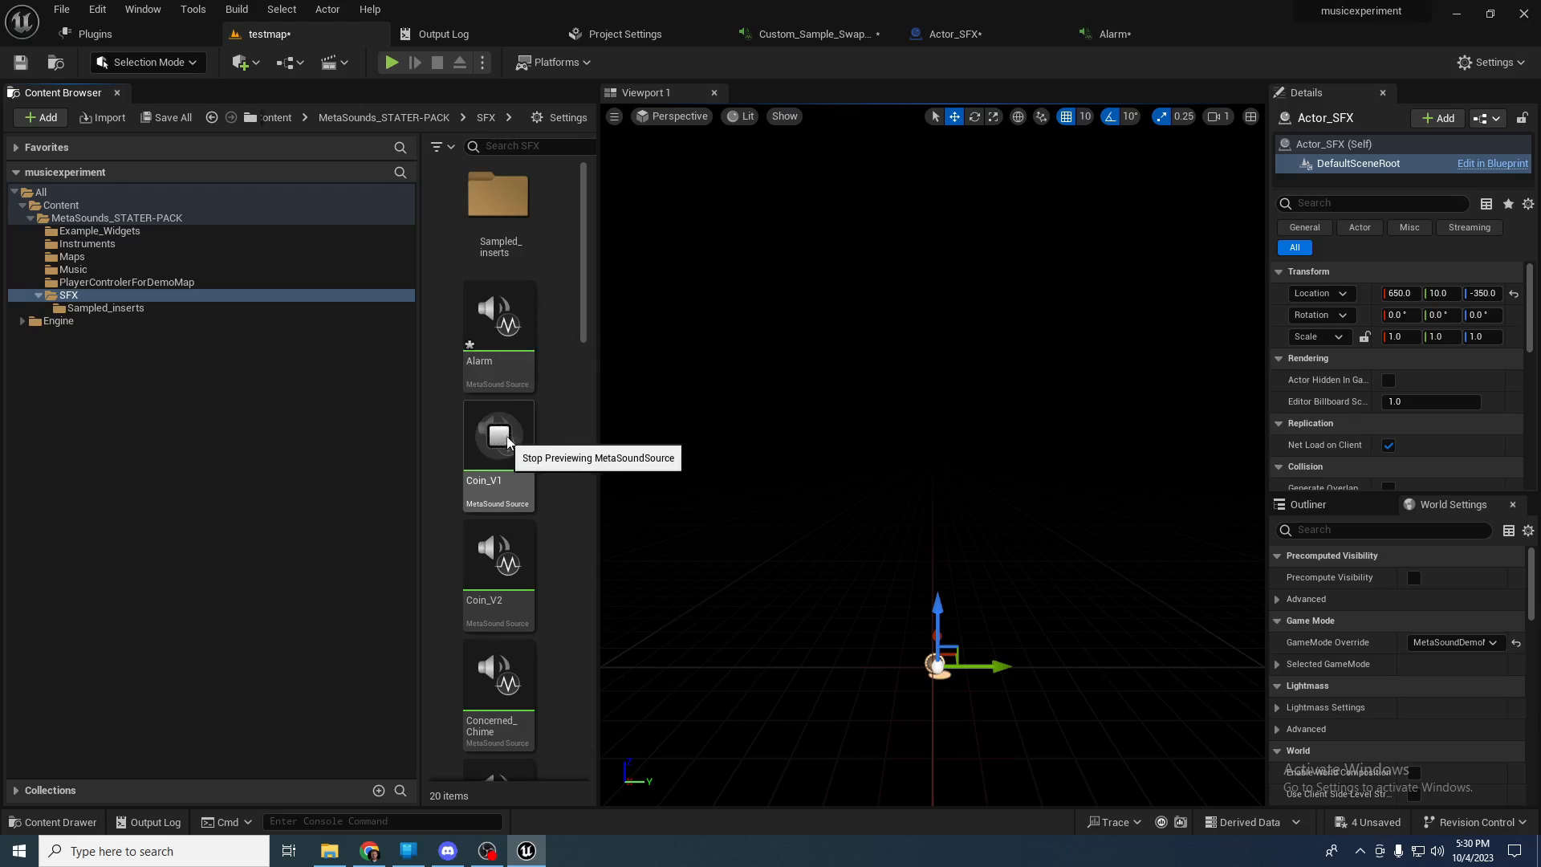
- Preview the Electric_Grid and Engine sounds in the SFX folder, stopping each one
left_click_drag(584, 325, 583, 367)
mouse_move(504, 320)
left_click(500, 329)
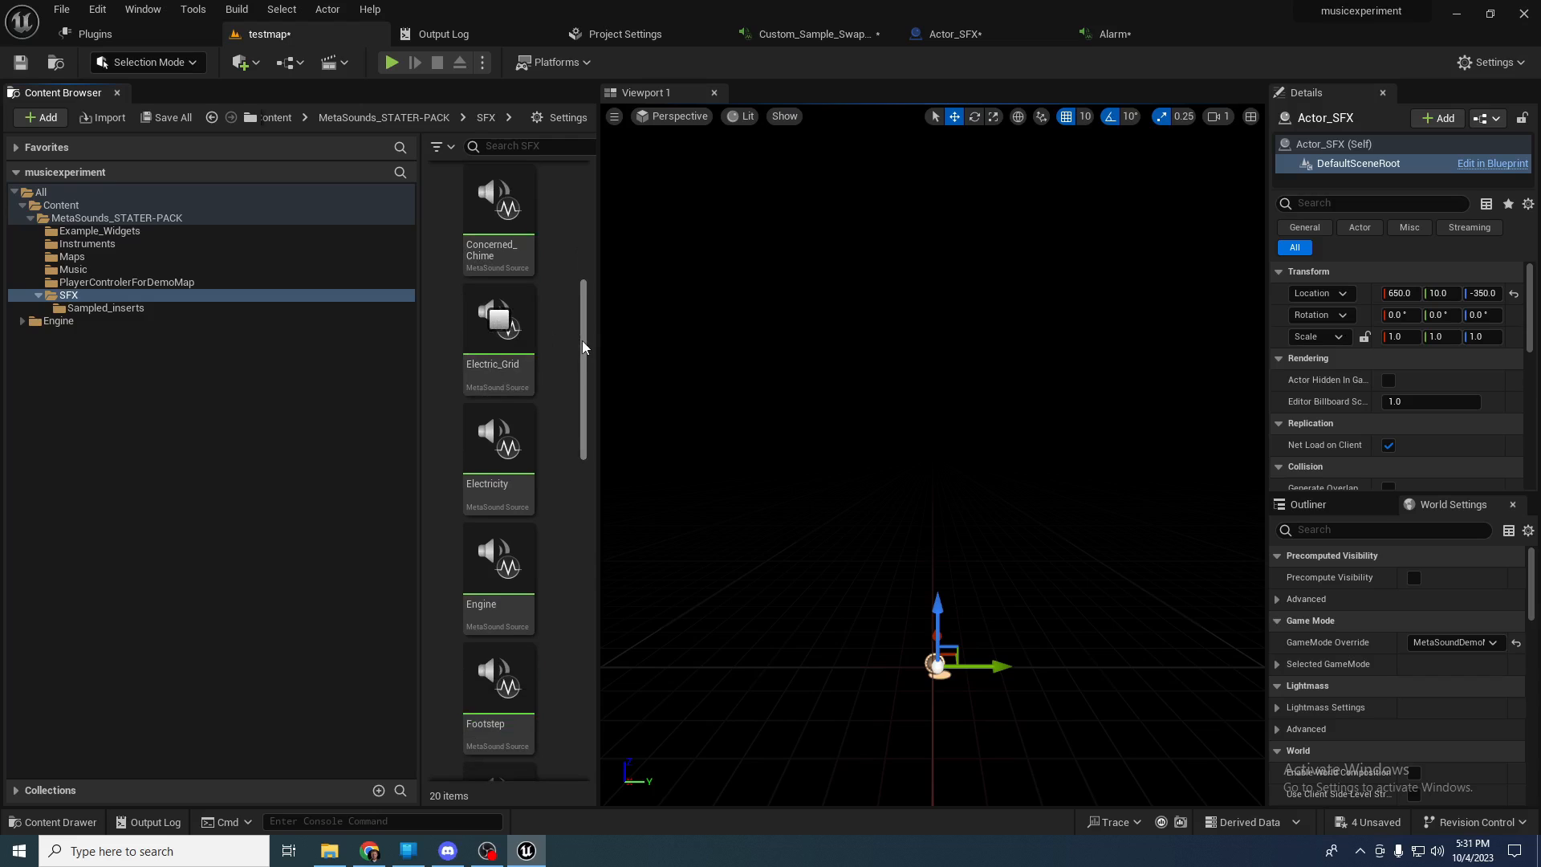
left_click(499, 307)
mouse_move(502, 431)
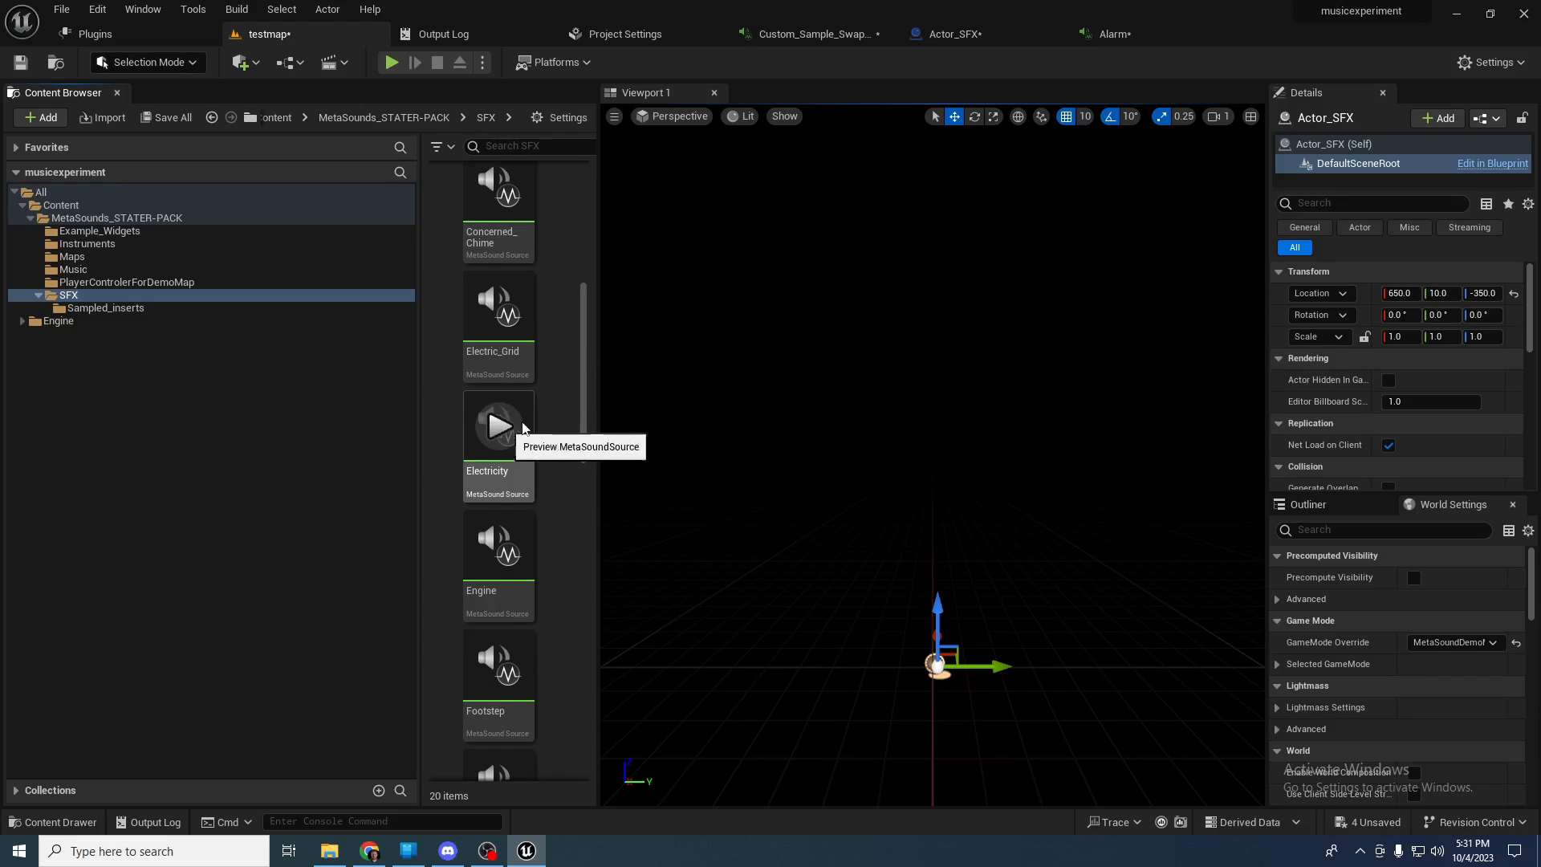
left_click_drag(584, 406, 577, 444)
left_click(498, 370)
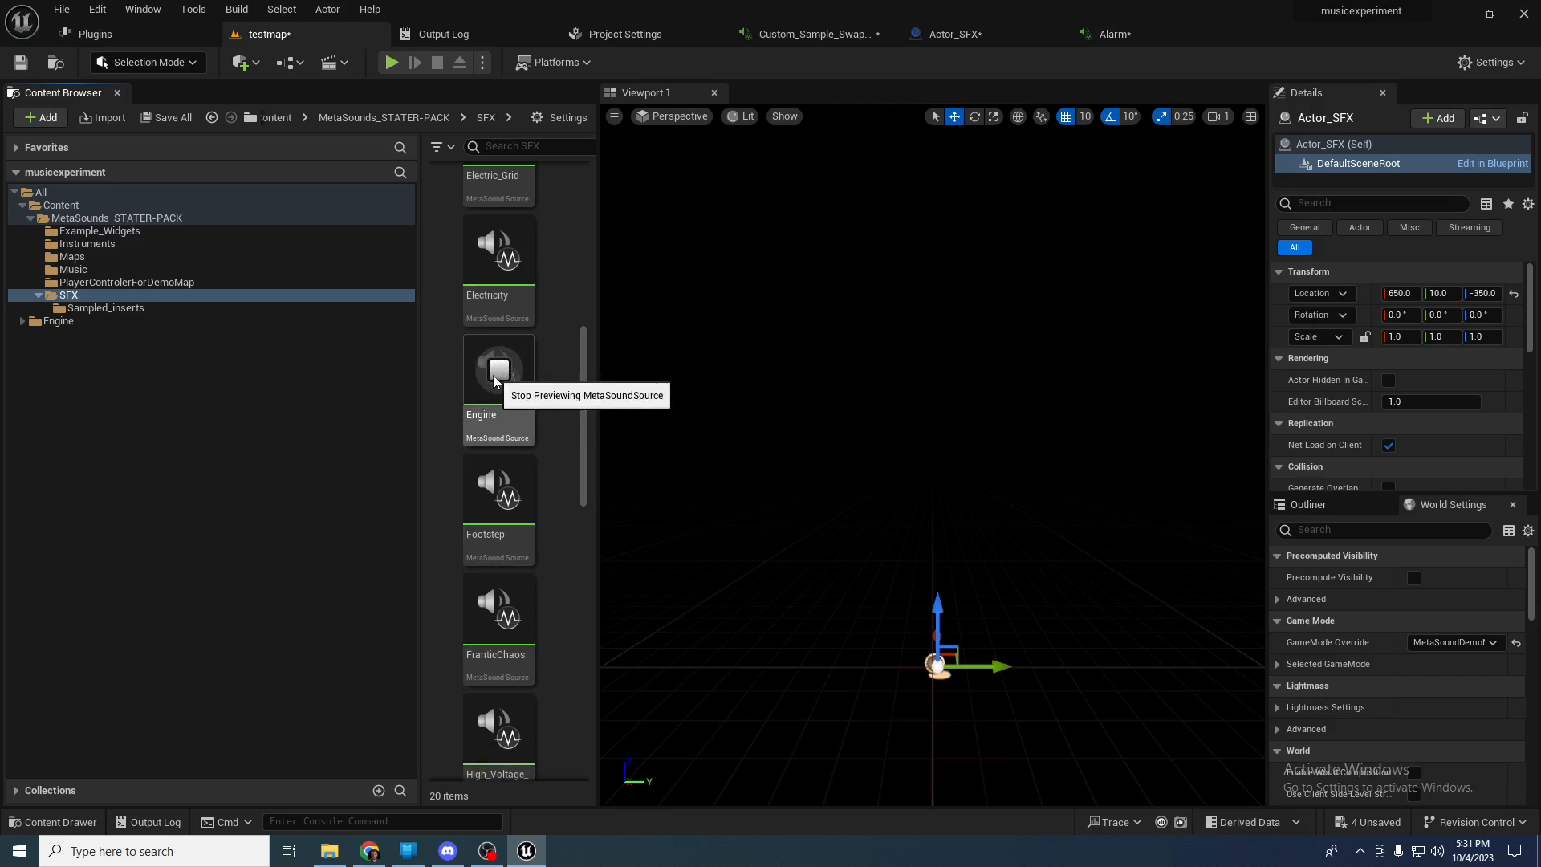
left_click(498, 372)
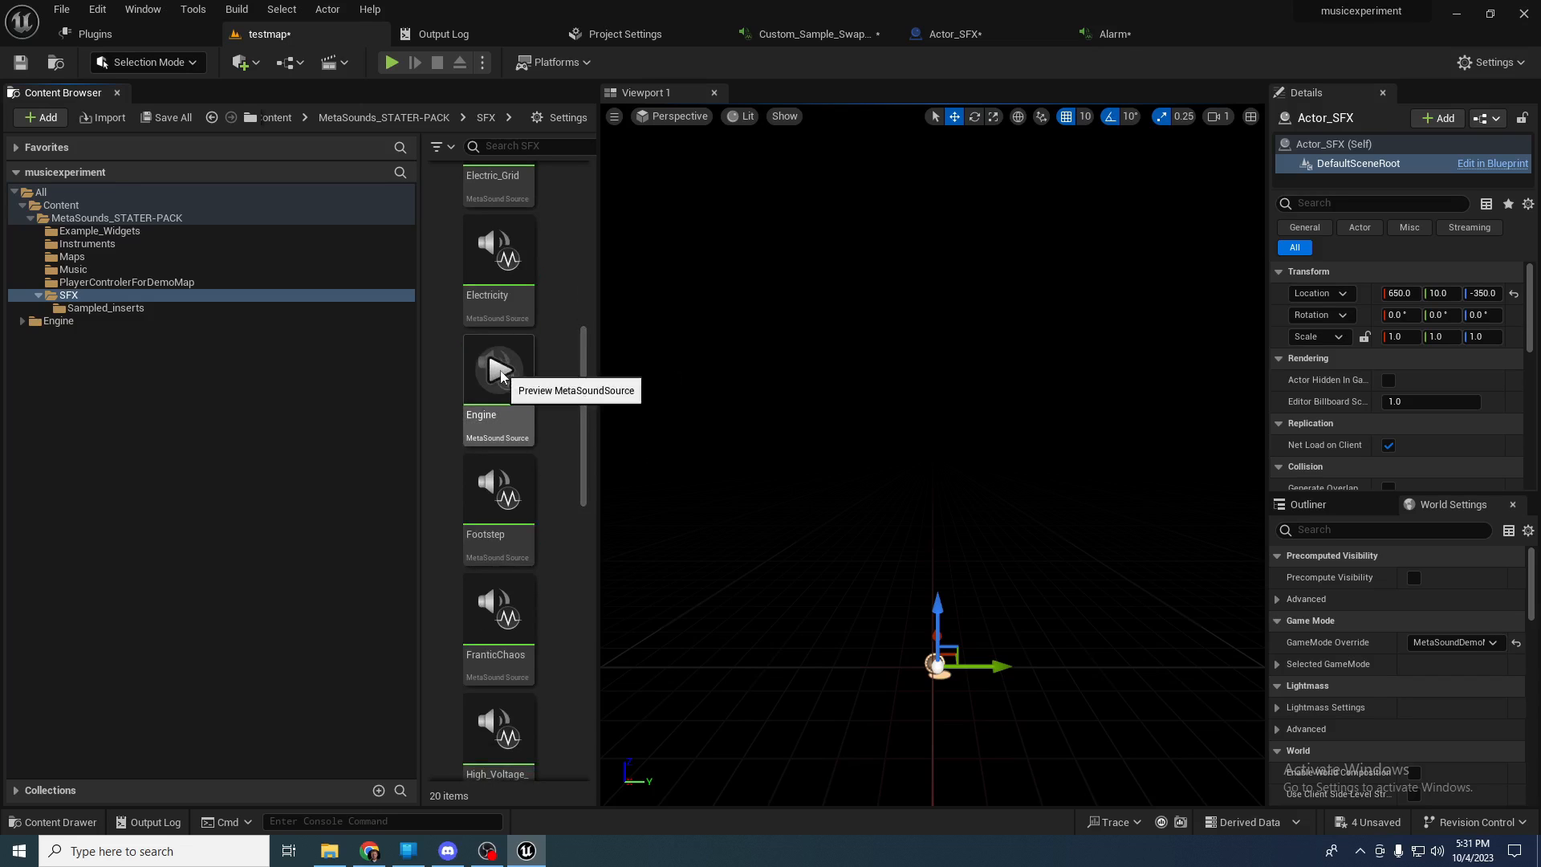
- Open the Electricity MetaSound to examine its LFO-based graph, and return to the SFX folder
scroll(581, 388, "up", 2)
double_click(525, 440)
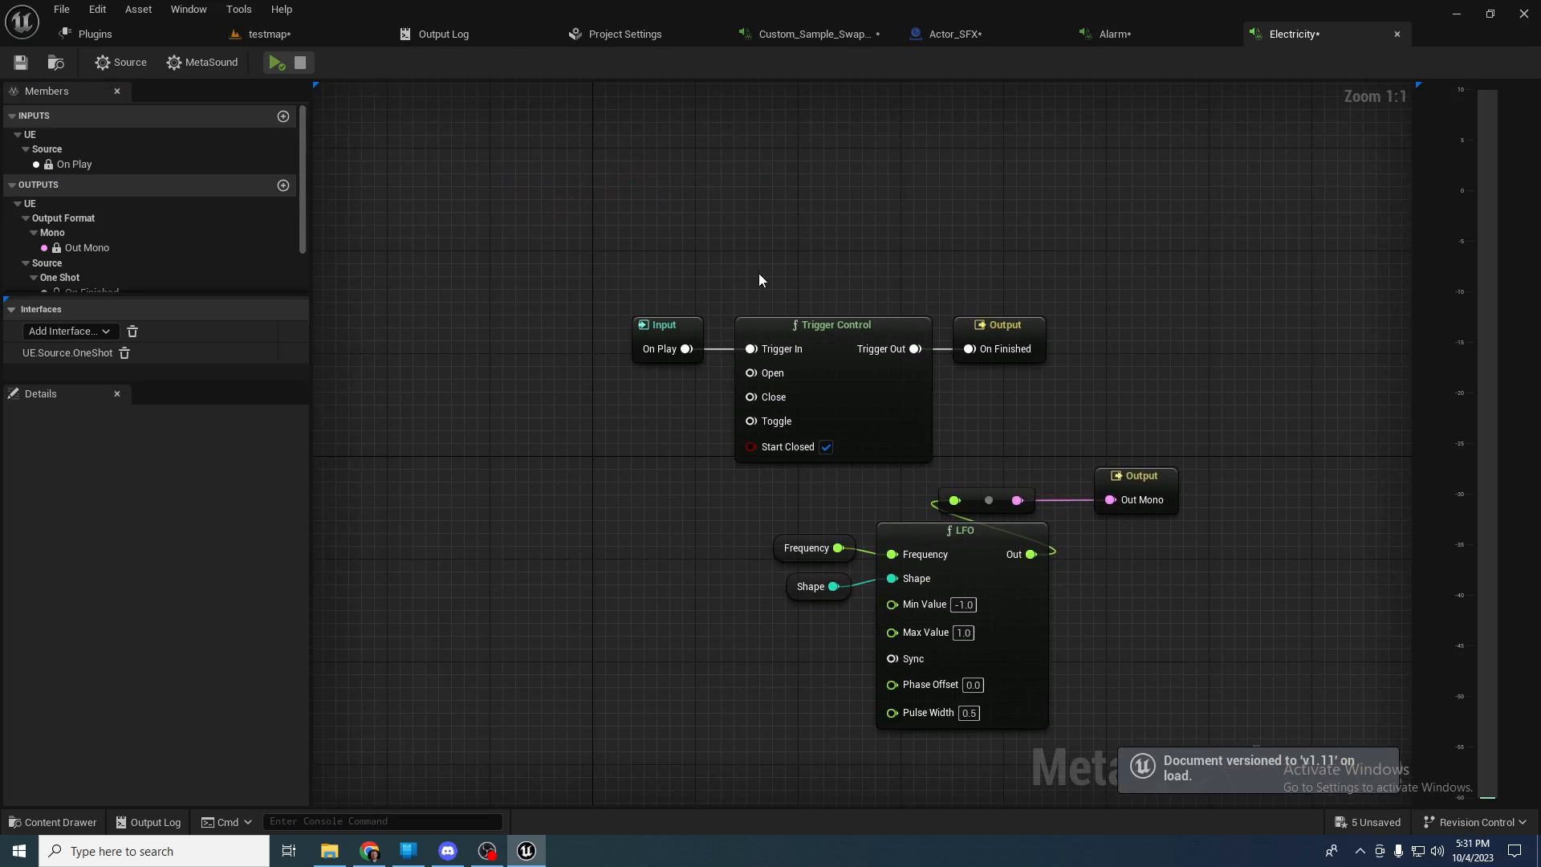
left_click(273, 34)
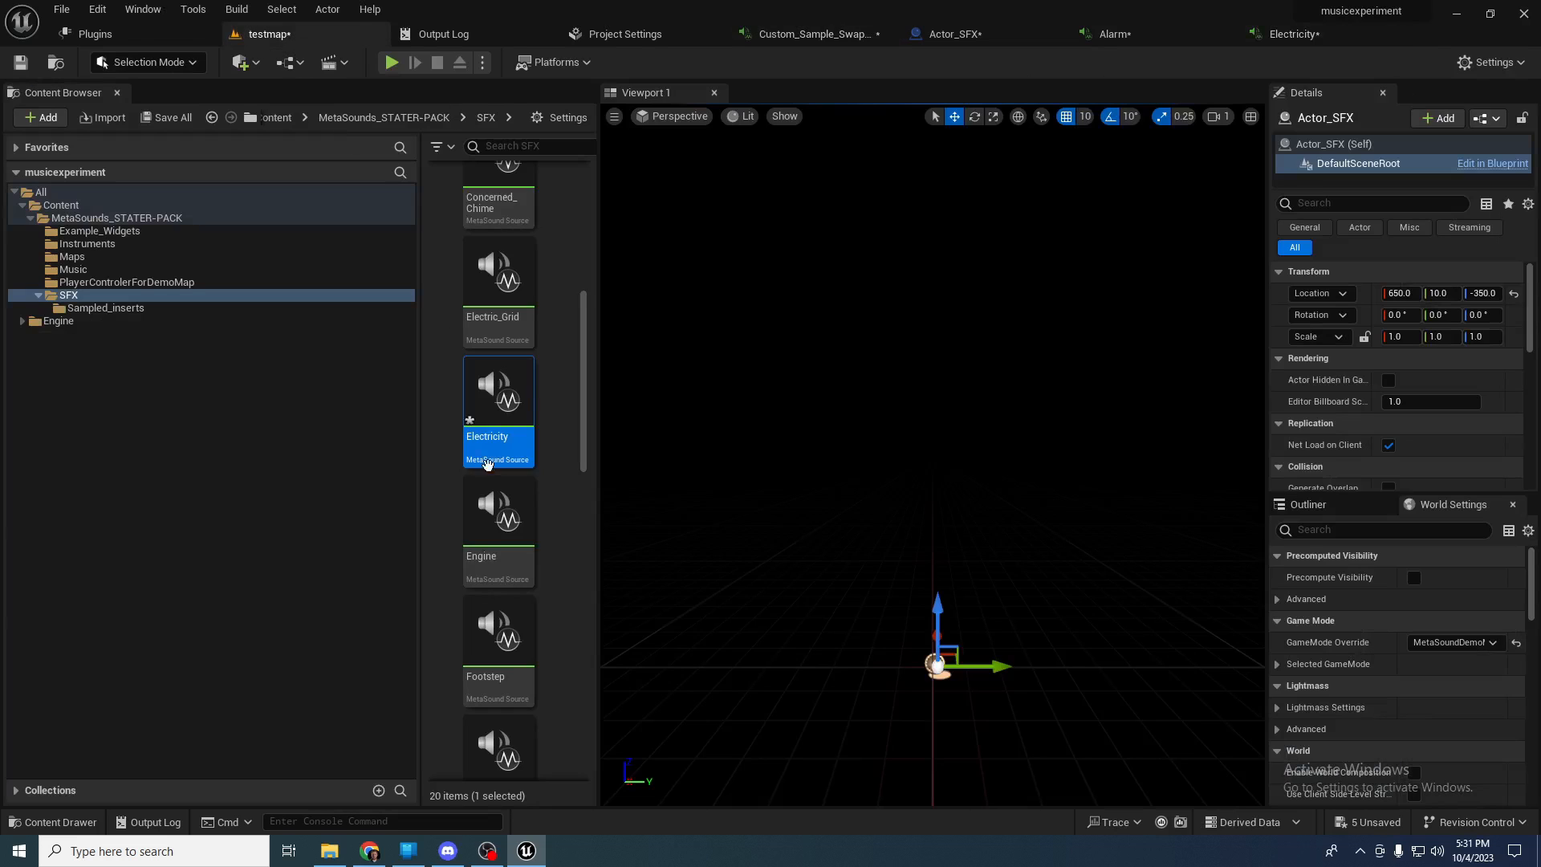
- Open the Engine MetaSound and examine its graph up close at the float Input knob node
double_click(499, 546)
scroll(633, 384, "up", 1)
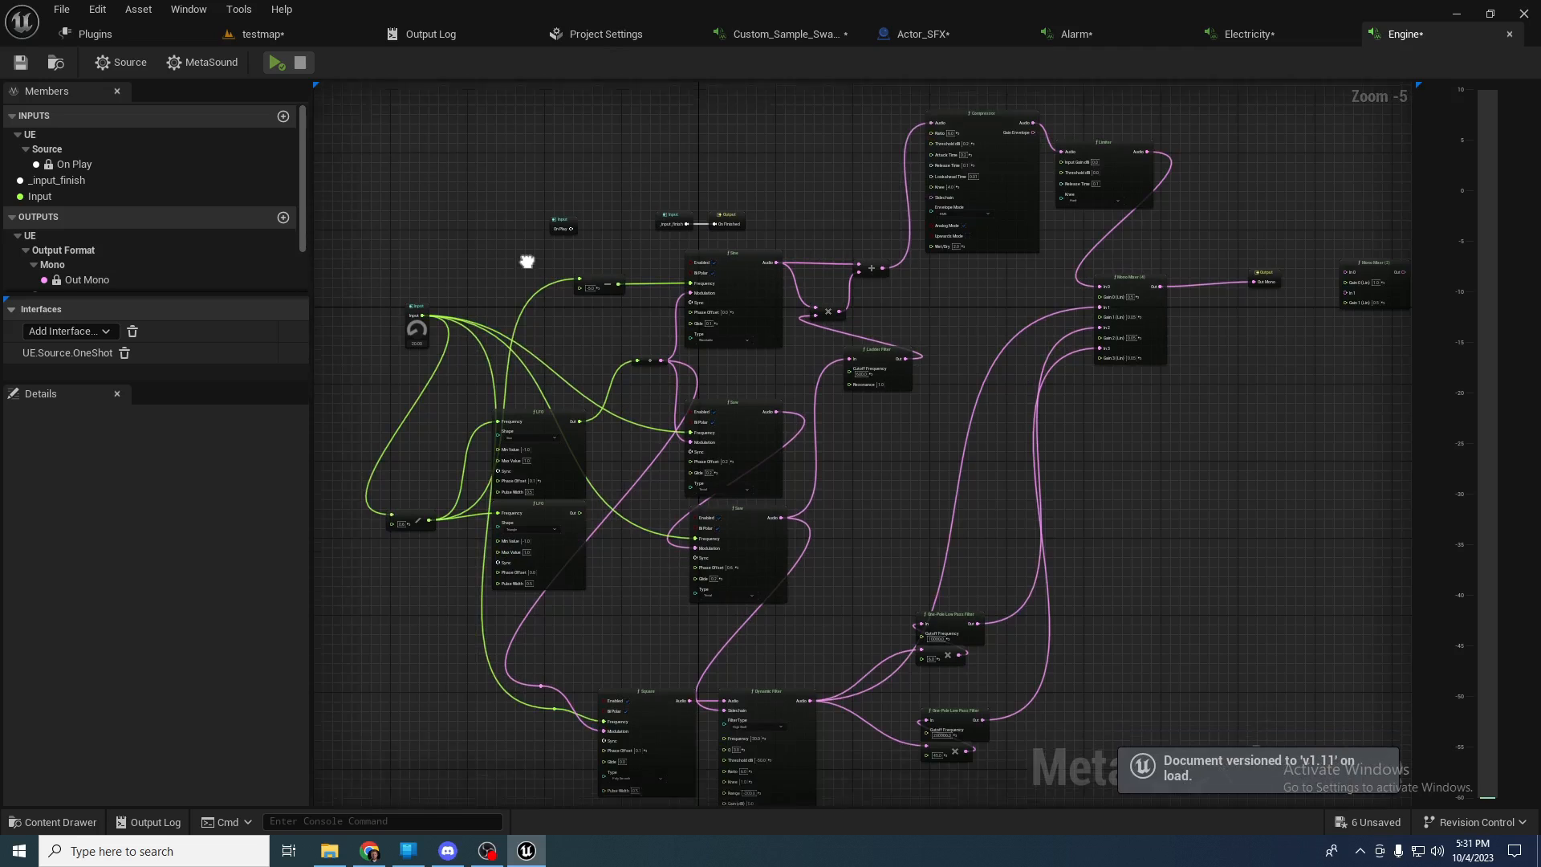
scroll(1093, 458, "up", 1)
right_click_drag(1076, 530, 1303, 472)
right_click_drag(652, 334, 891, 332)
scroll(827, 337, "up", 3)
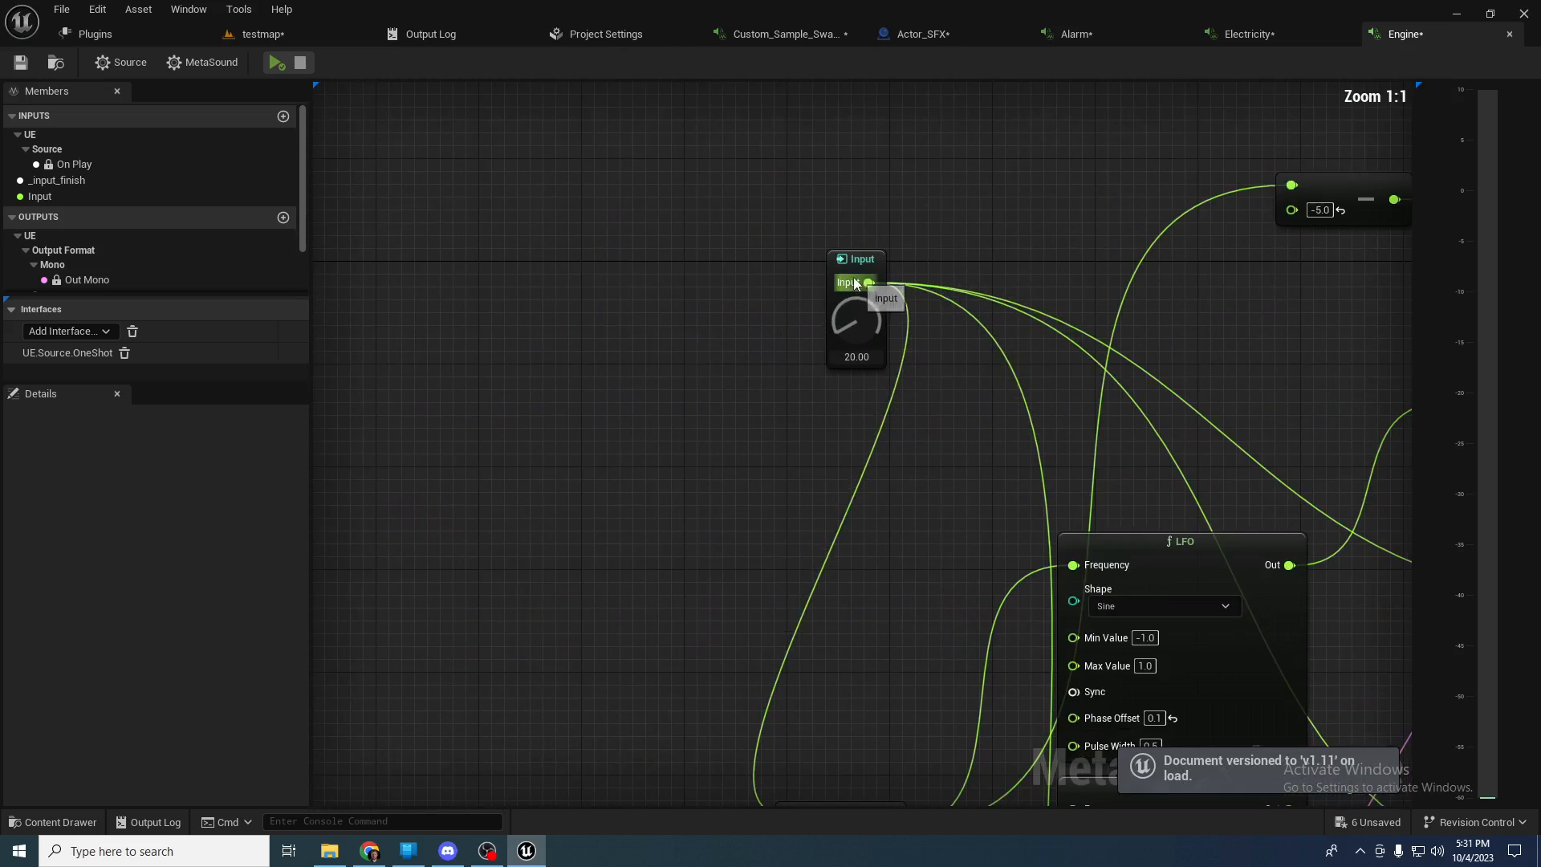
- Move the Engine's Input node farther from its connected nodes and audition the sound while varying the knob, returning it to 20
left_click_drag(851, 269, 737, 269)
right_click_drag(684, 309, 381, 114)
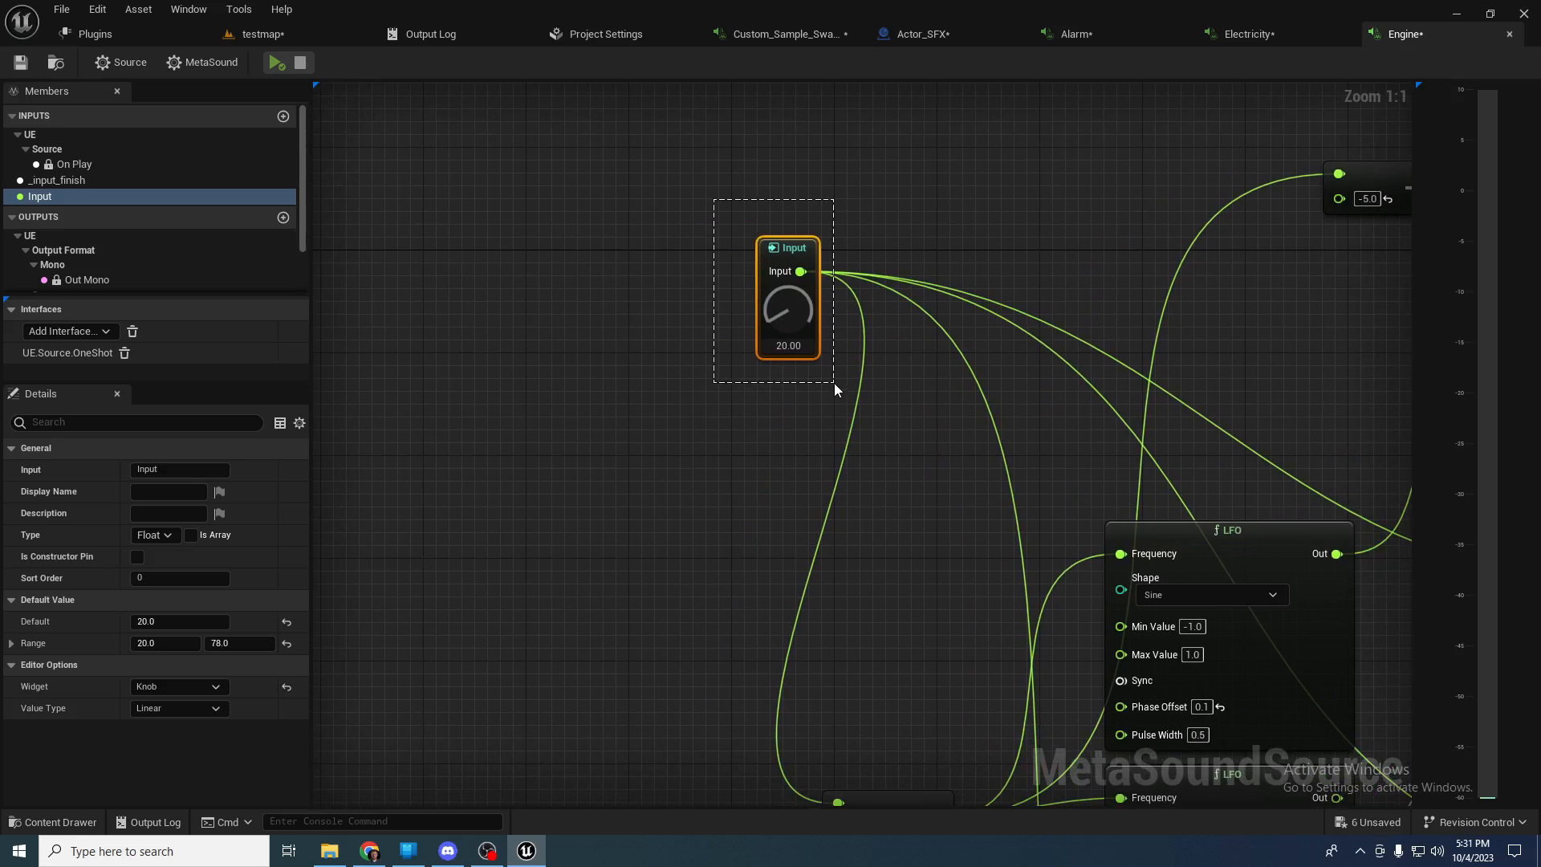
left_click(276, 64)
mouse_move(772, 317)
left_mouse_down()
mouse_move(787, 263)
mouse_move(766, 288)
left_mouse_up()
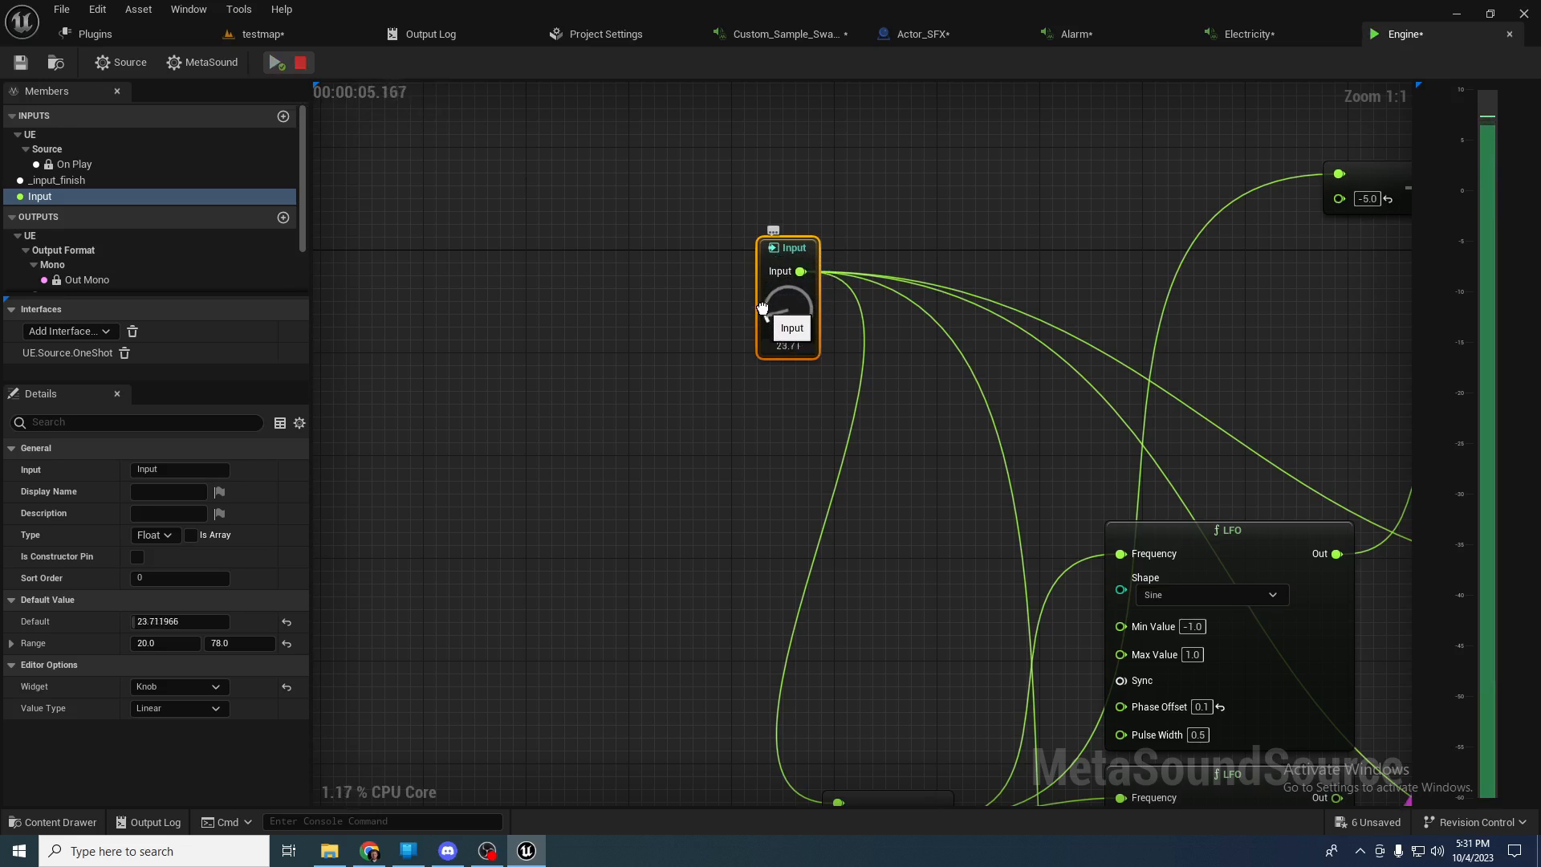
left_click_drag(759, 322, 756, 308)
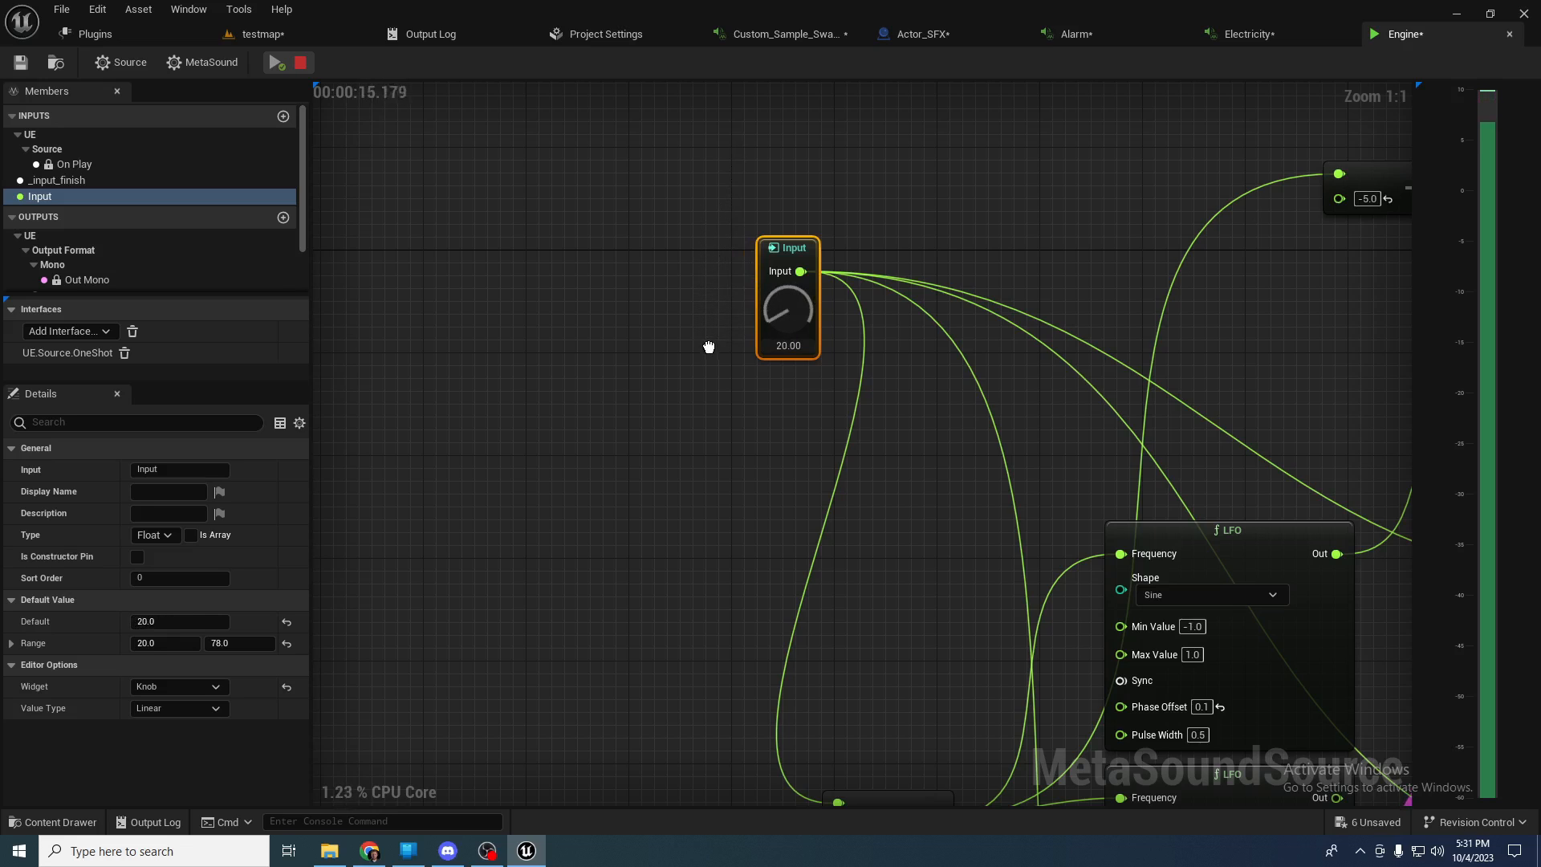
left_click(301, 64)
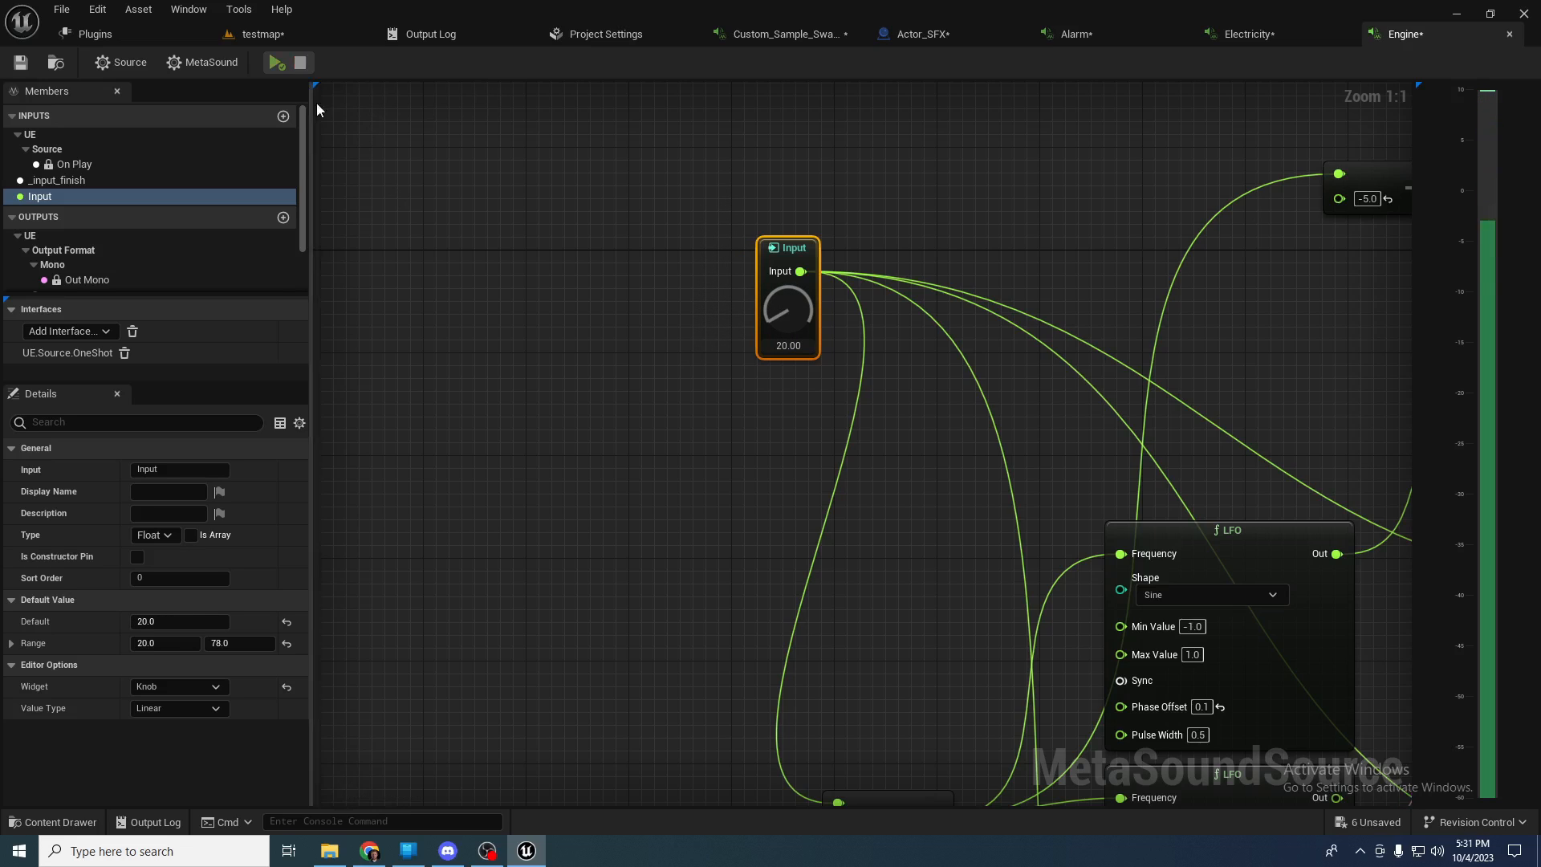
- Return to the SFX folder and preview the FranticChaos, High_Voltage_Equipment and interference sounds
left_click(255, 34)
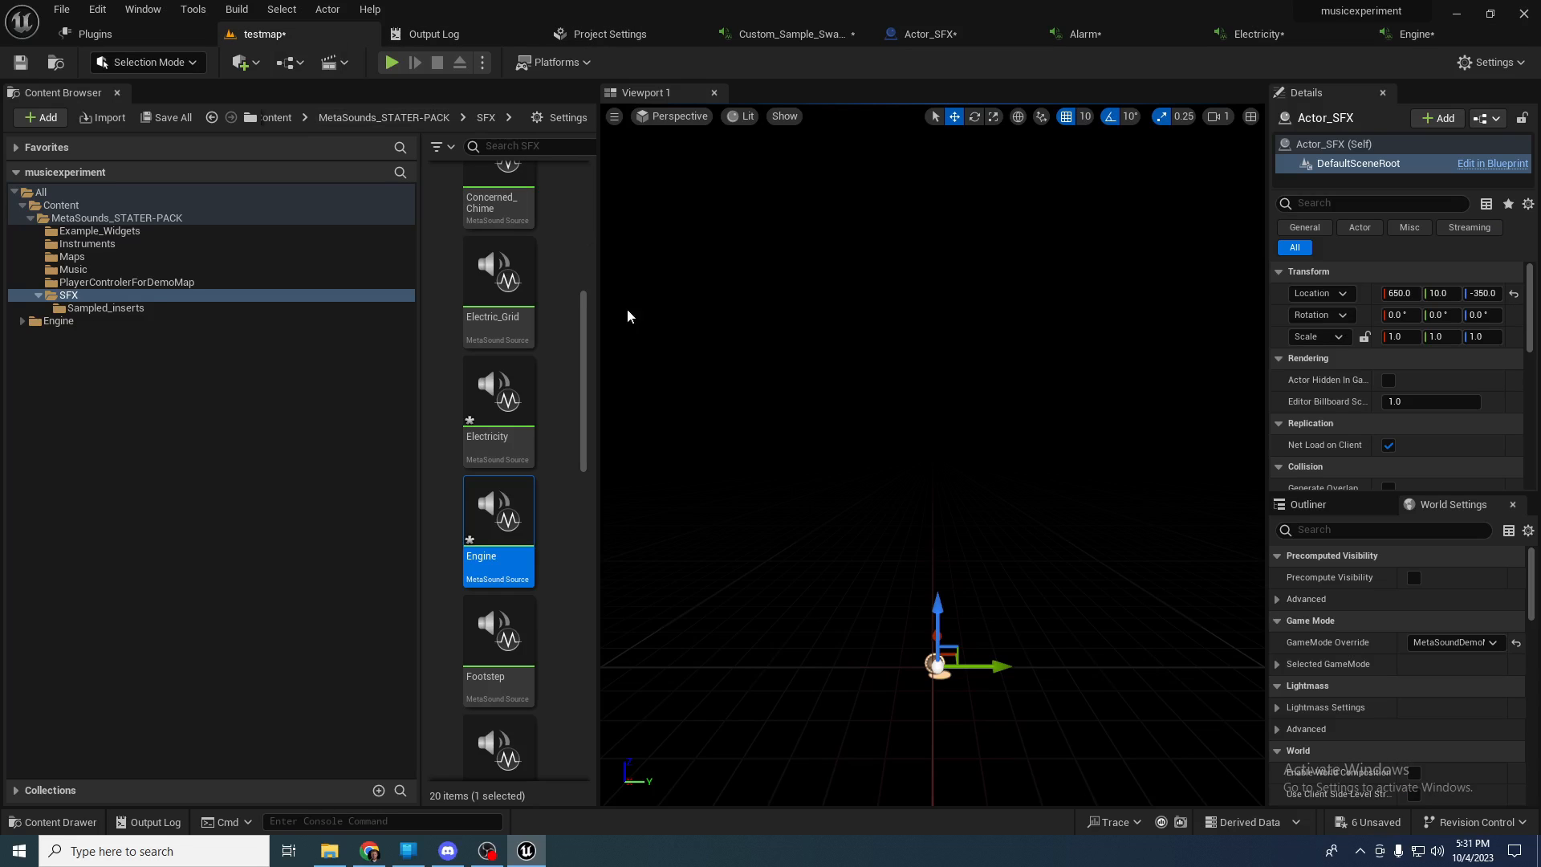
left_click_drag(583, 403, 584, 463)
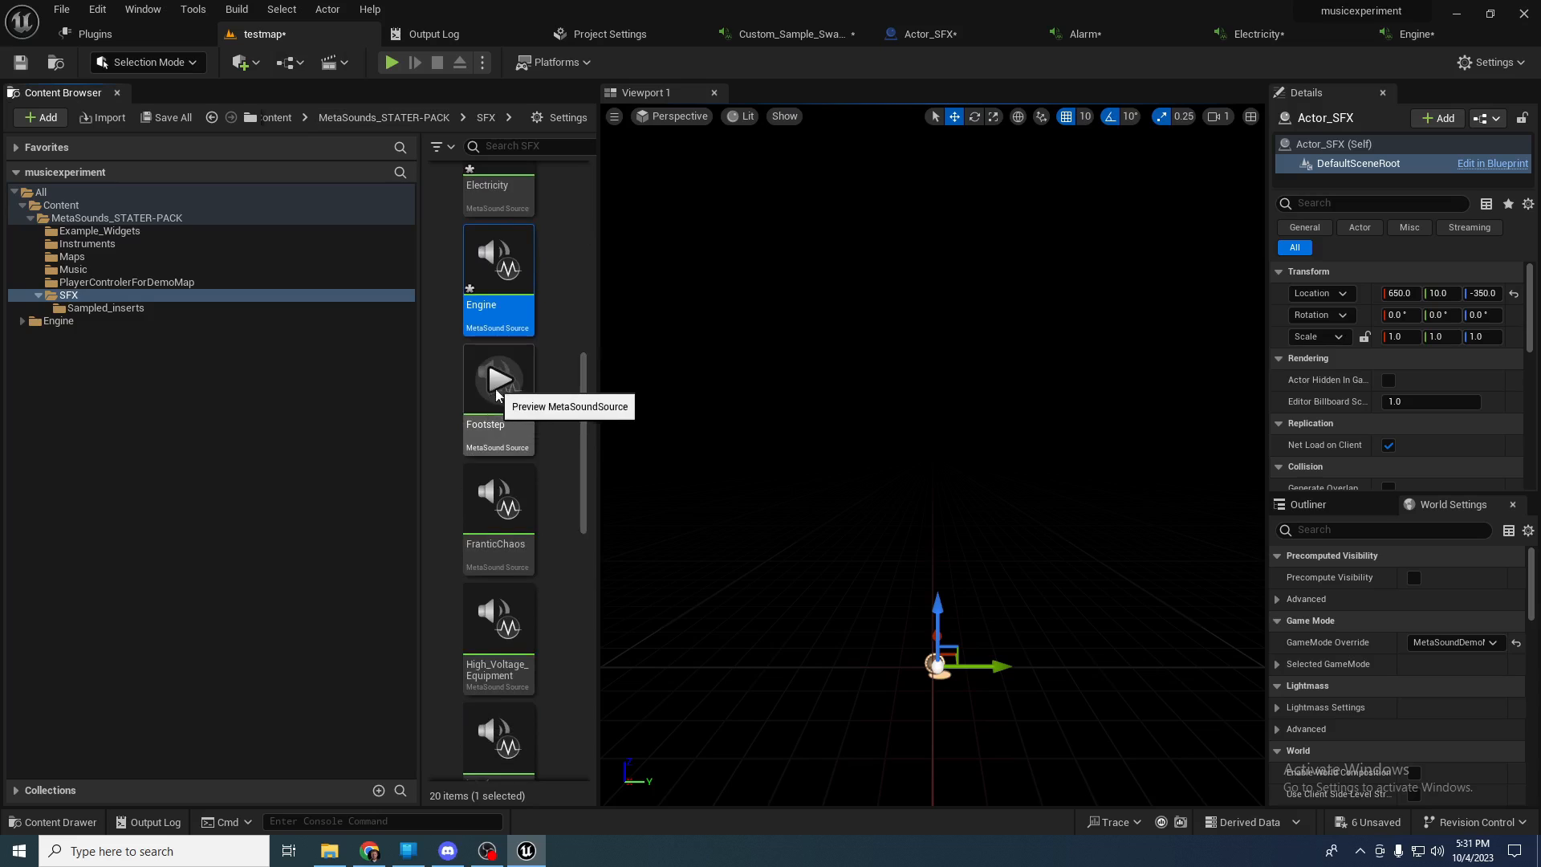
left_click(502, 504)
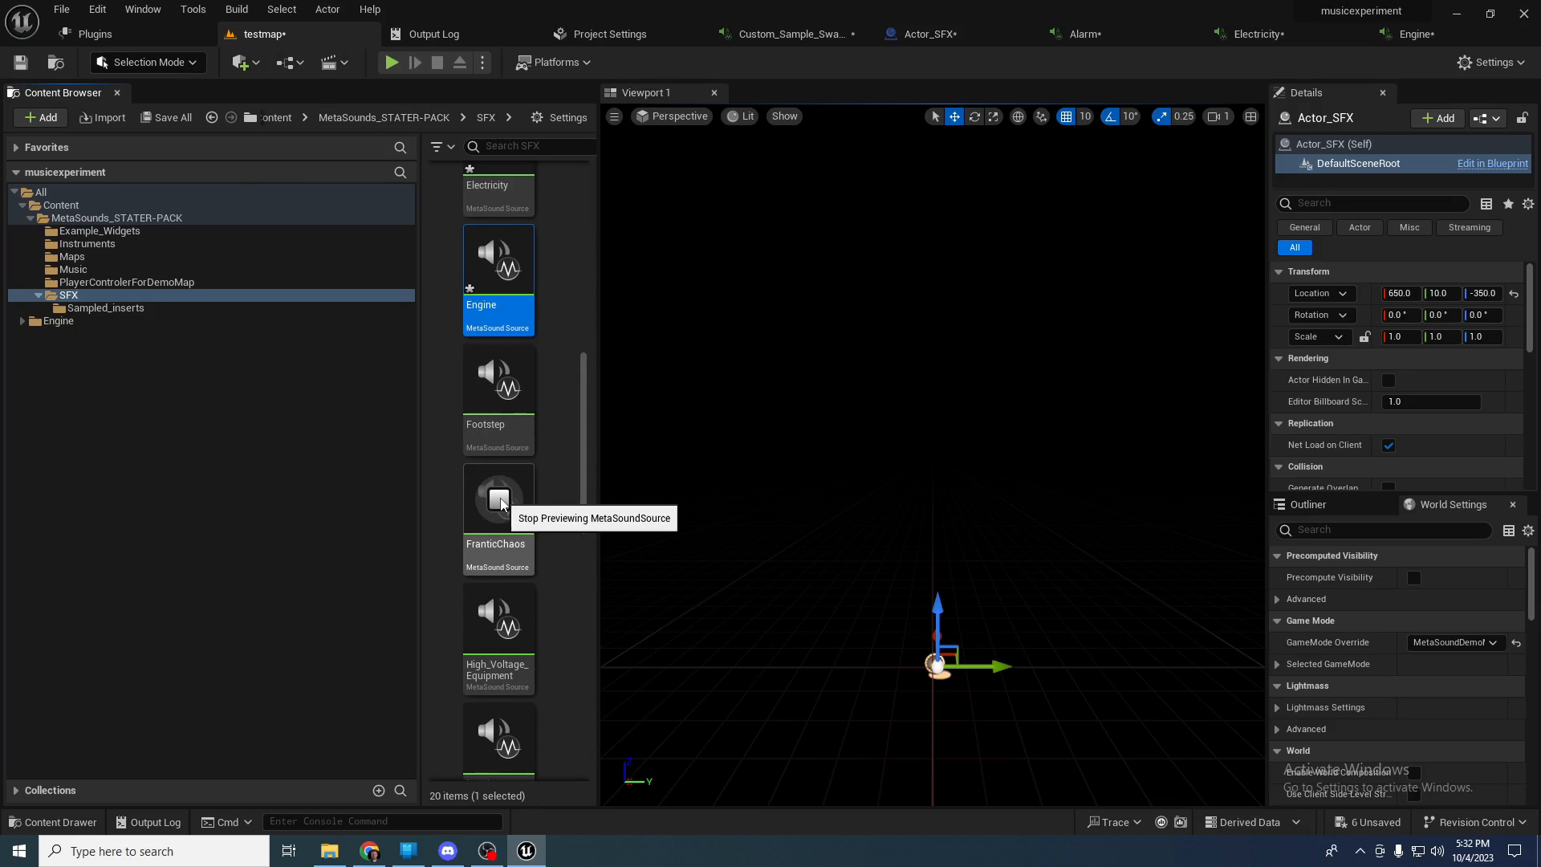
scroll(499, 481, "down", 3)
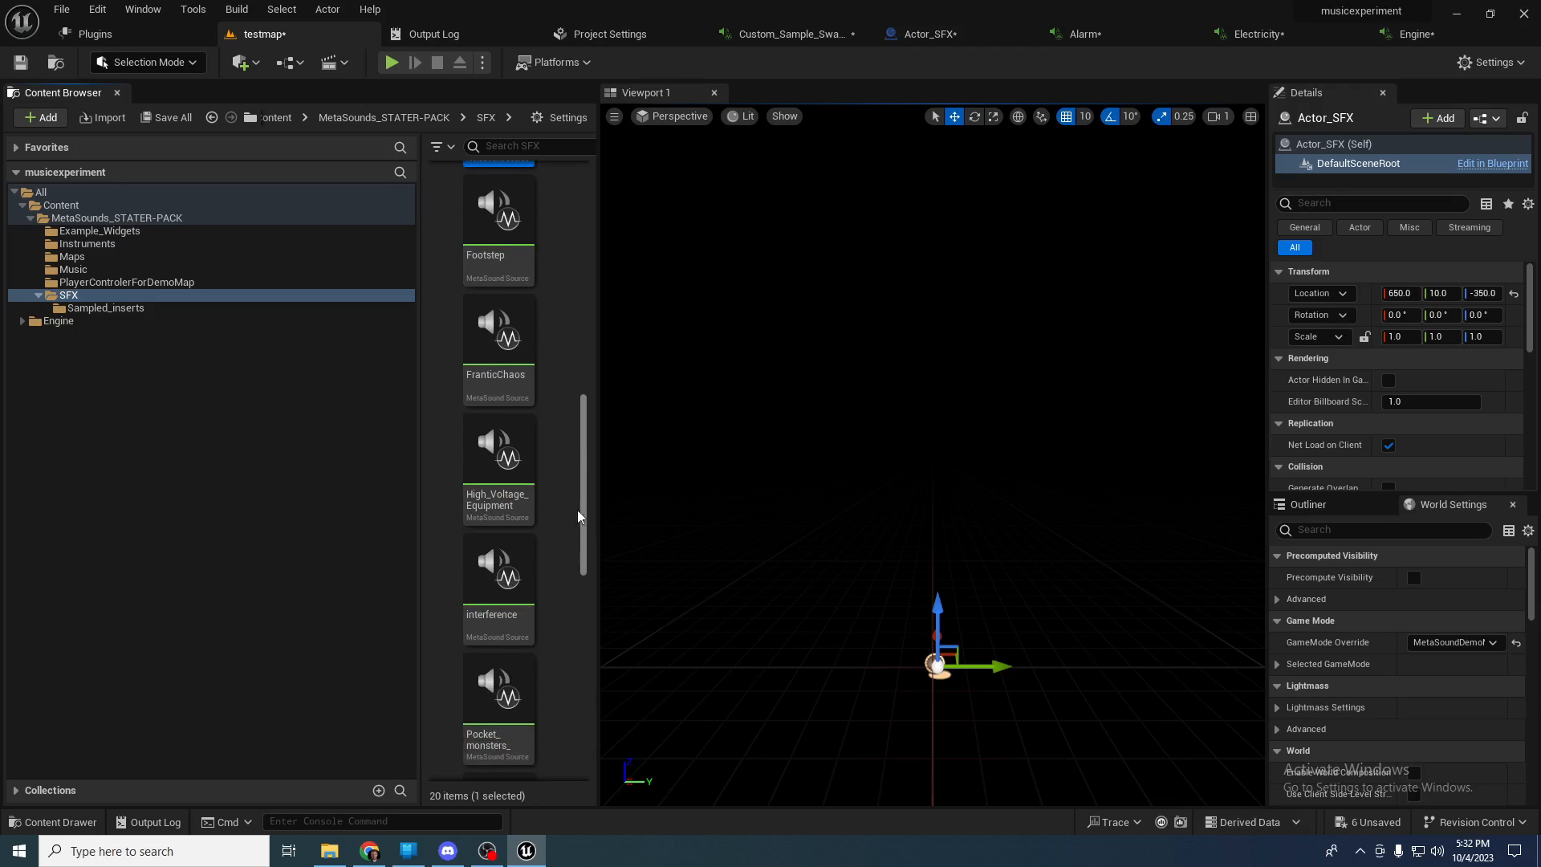
left_click(509, 456)
scroll(587, 508, "down", 3)
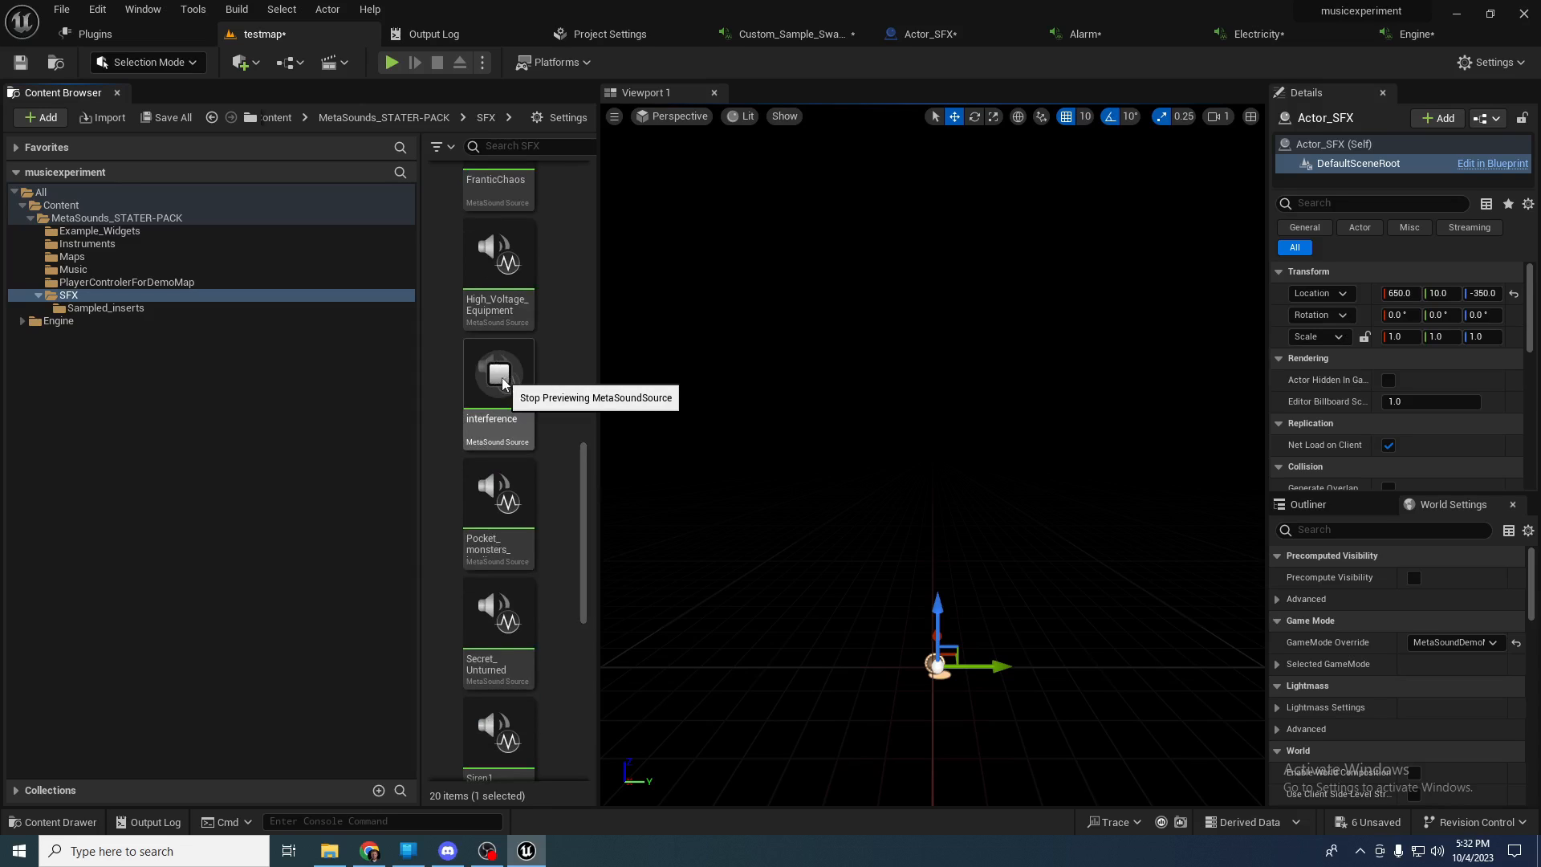
left_click(498, 378)
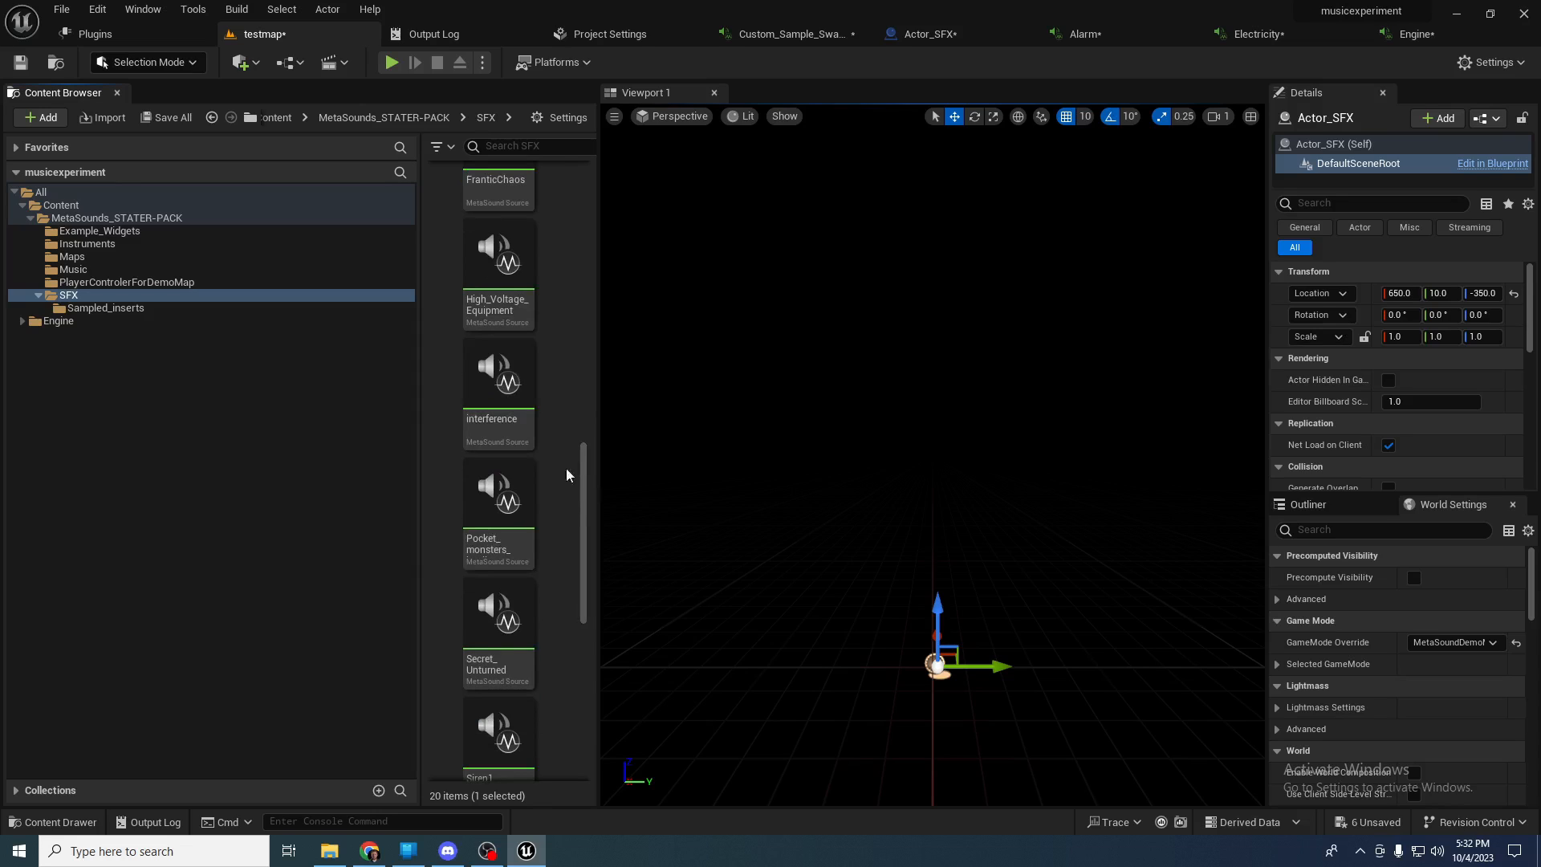
- Open the Pocket_monsters_ MetaSound and examine the start of its graph around BPM To Seconds and Trigger Repeat
left_click_drag(586, 505, 585, 537)
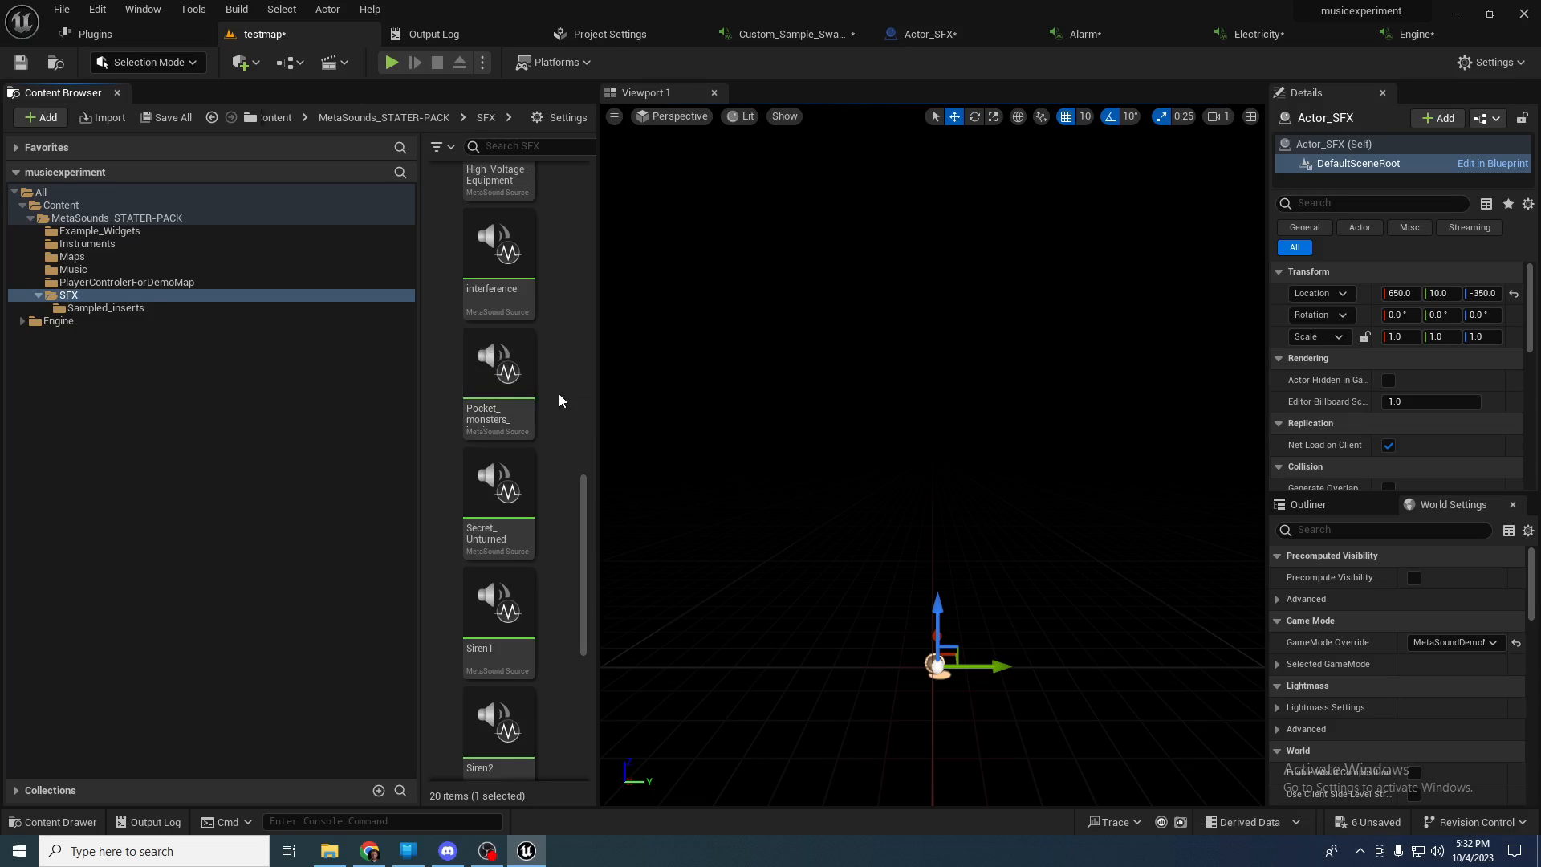
double_click(499, 413)
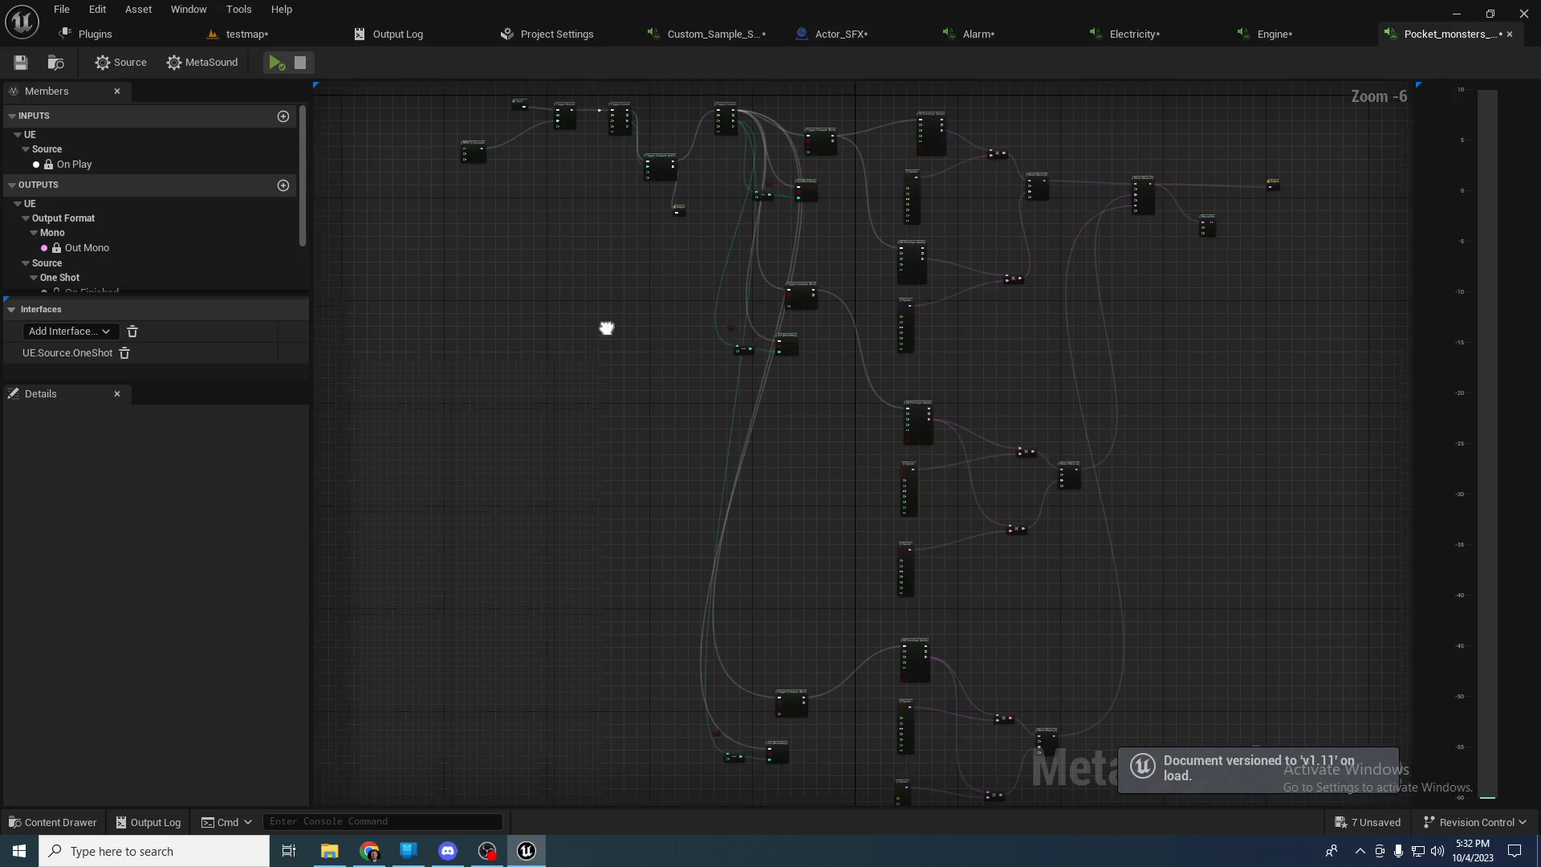
right_click_drag(607, 328, 660, 475)
right_click_drag(621, 374, 695, 435)
scroll(696, 430, "up", 4)
right_click_drag(759, 371, 772, 501)
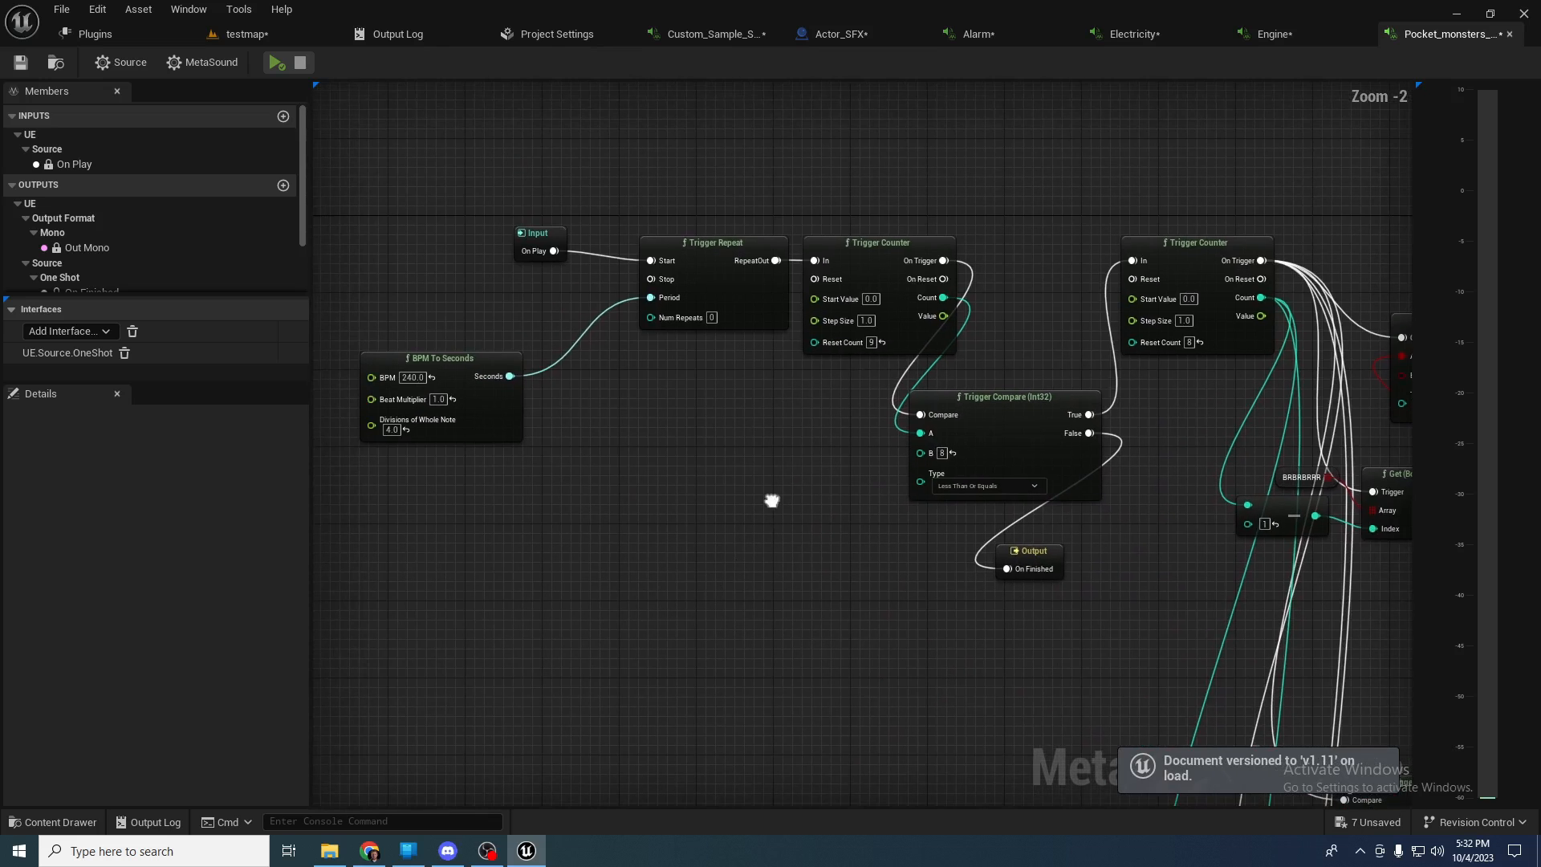
right_click_drag(689, 408, 732, 436)
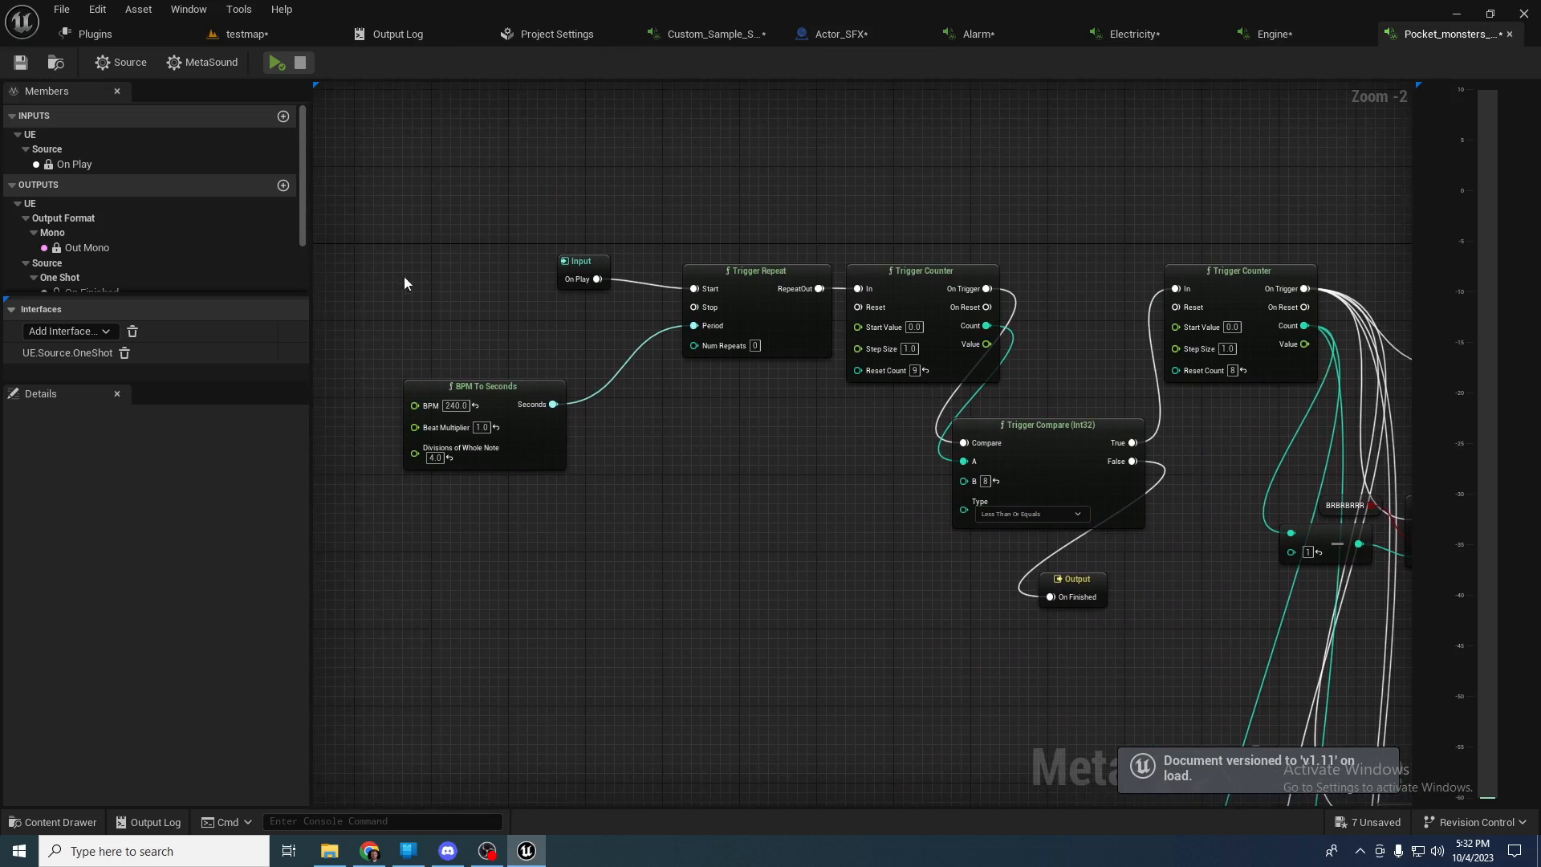
- Examine the Pocket_monsters_ sequencer flow from On Play through Trigger Repeat, Trigger Counter and Trigger Compare (Int32)
right_click_drag(401, 281, 506, 302)
left_click_drag(479, 222, 937, 536)
right_click_drag(938, 536, 806, 491)
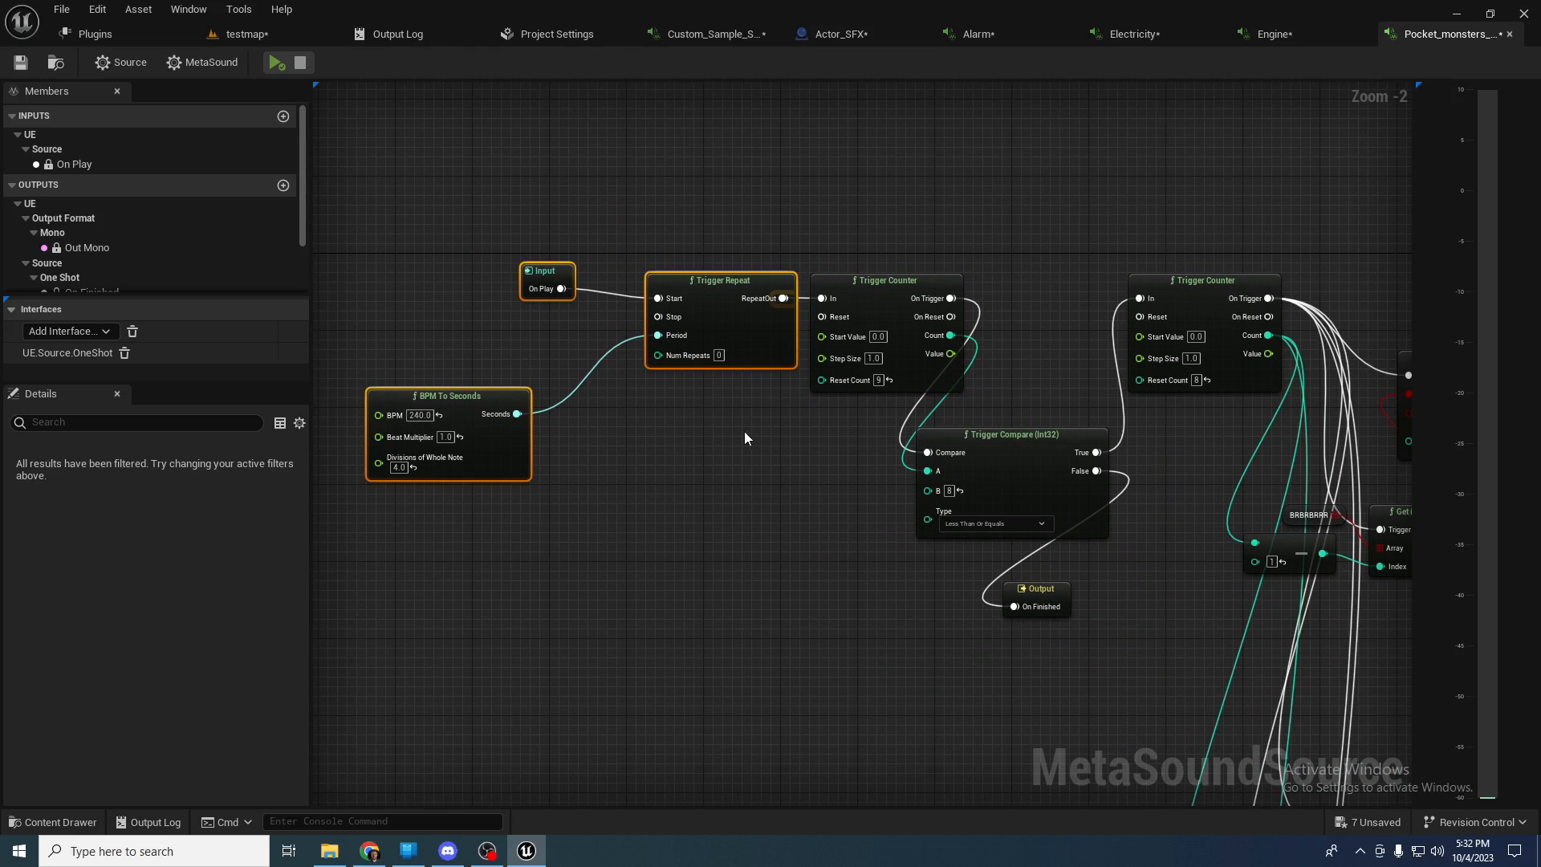
right_click_drag(745, 432, 700, 426)
left_click_drag(784, 210, 824, 277)
right_click_drag(910, 268, 790, 220)
left_click(842, 388)
right_click_drag(840, 346, 737, 407)
right_click_drag(759, 265, 665, 221)
- Select the second Trigger Counter and its connected Trigger Compare (Bool) branches to examine how they split
scroll(691, 269, "down", 1)
scroll(689, 241, "down", 2)
left_click_drag(687, 232, 903, 782)
scroll(827, 488, "up", 3)
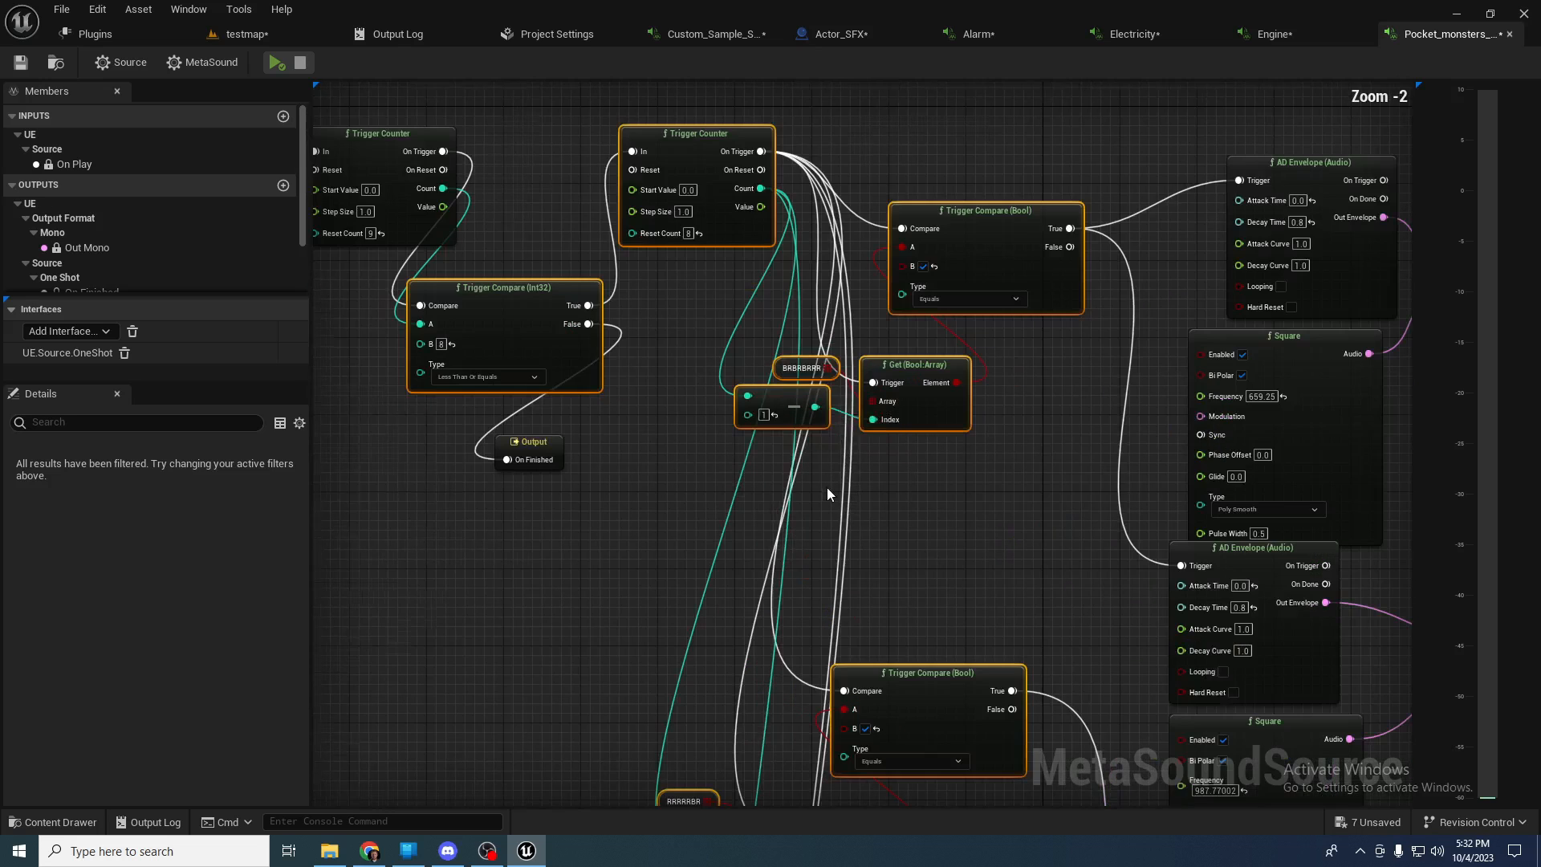
scroll(827, 488, "up", 2)
- Inspect the first Trigger Compare (Bool) node, its BRBRBRRR Bool array variable, and the following branch using RRRRRBR
left_click(1032, 254)
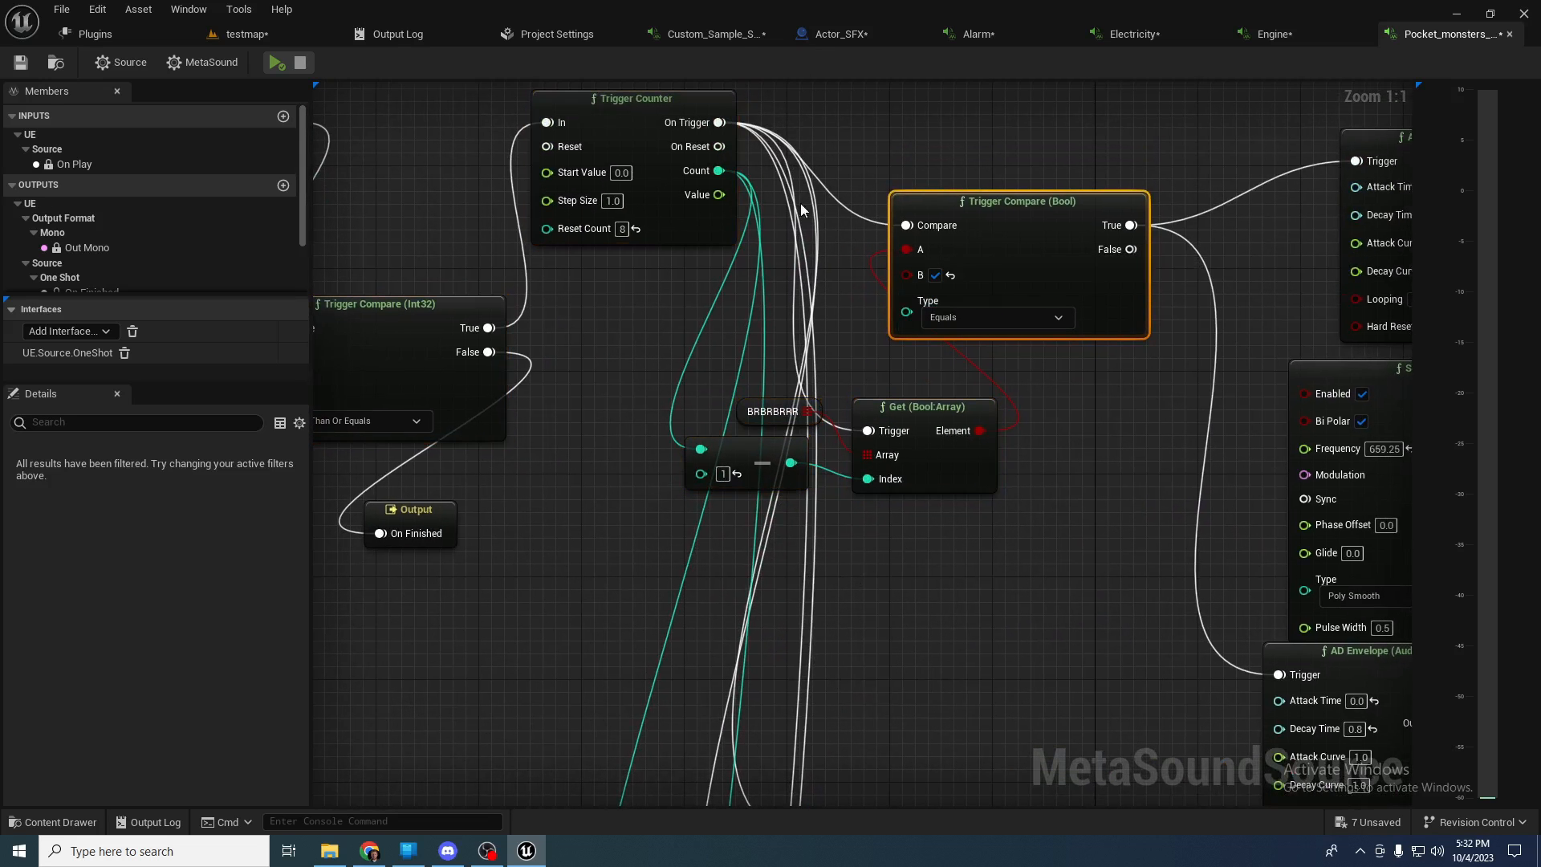
left_click(772, 411)
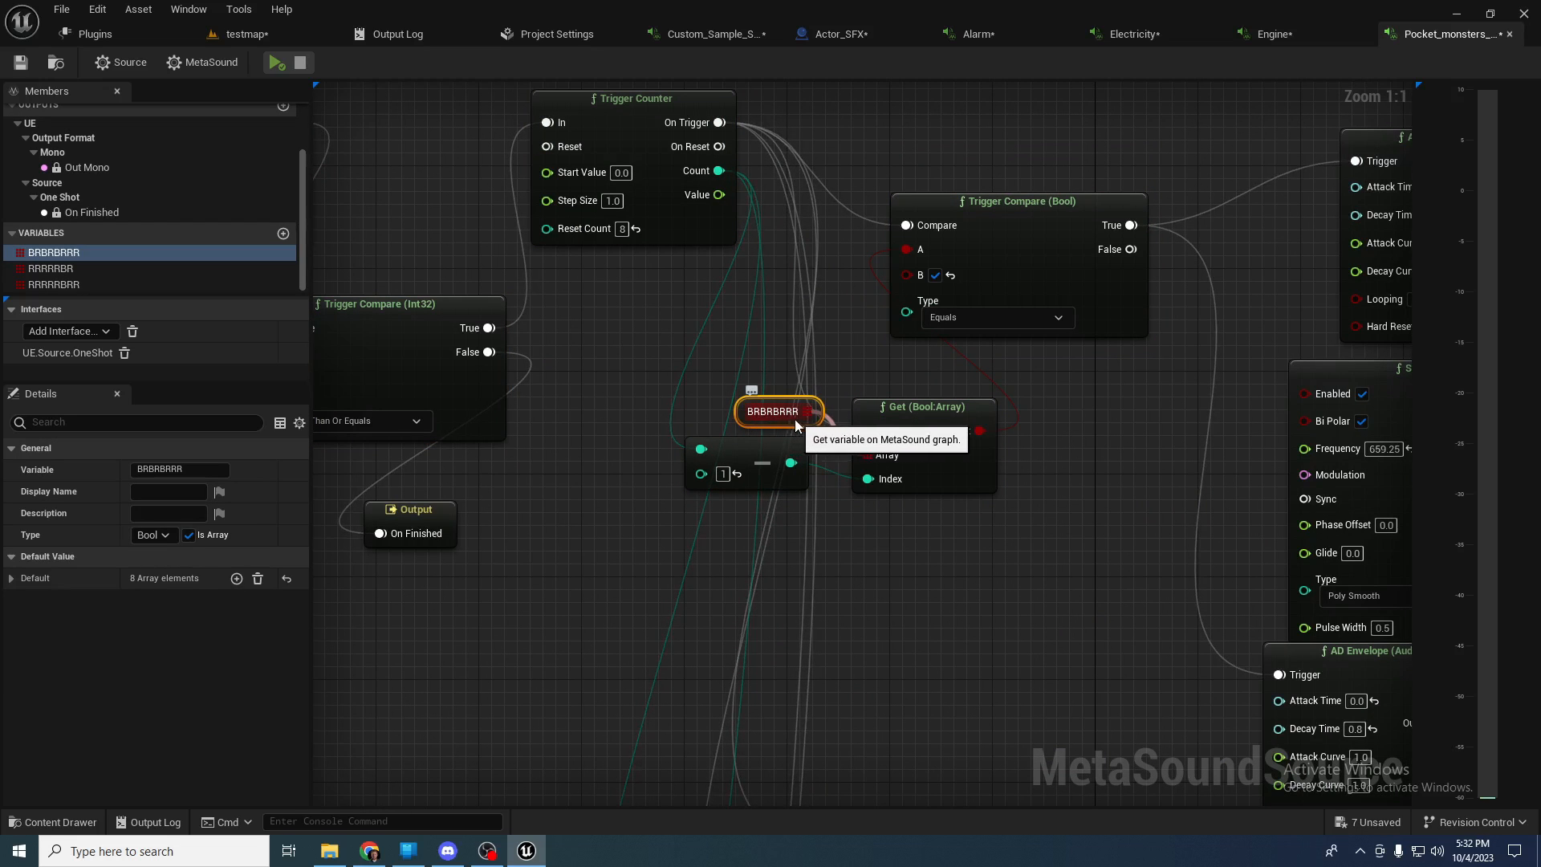
right_click_drag(892, 363, 816, 135)
right_click_drag(898, 516, 964, 238)
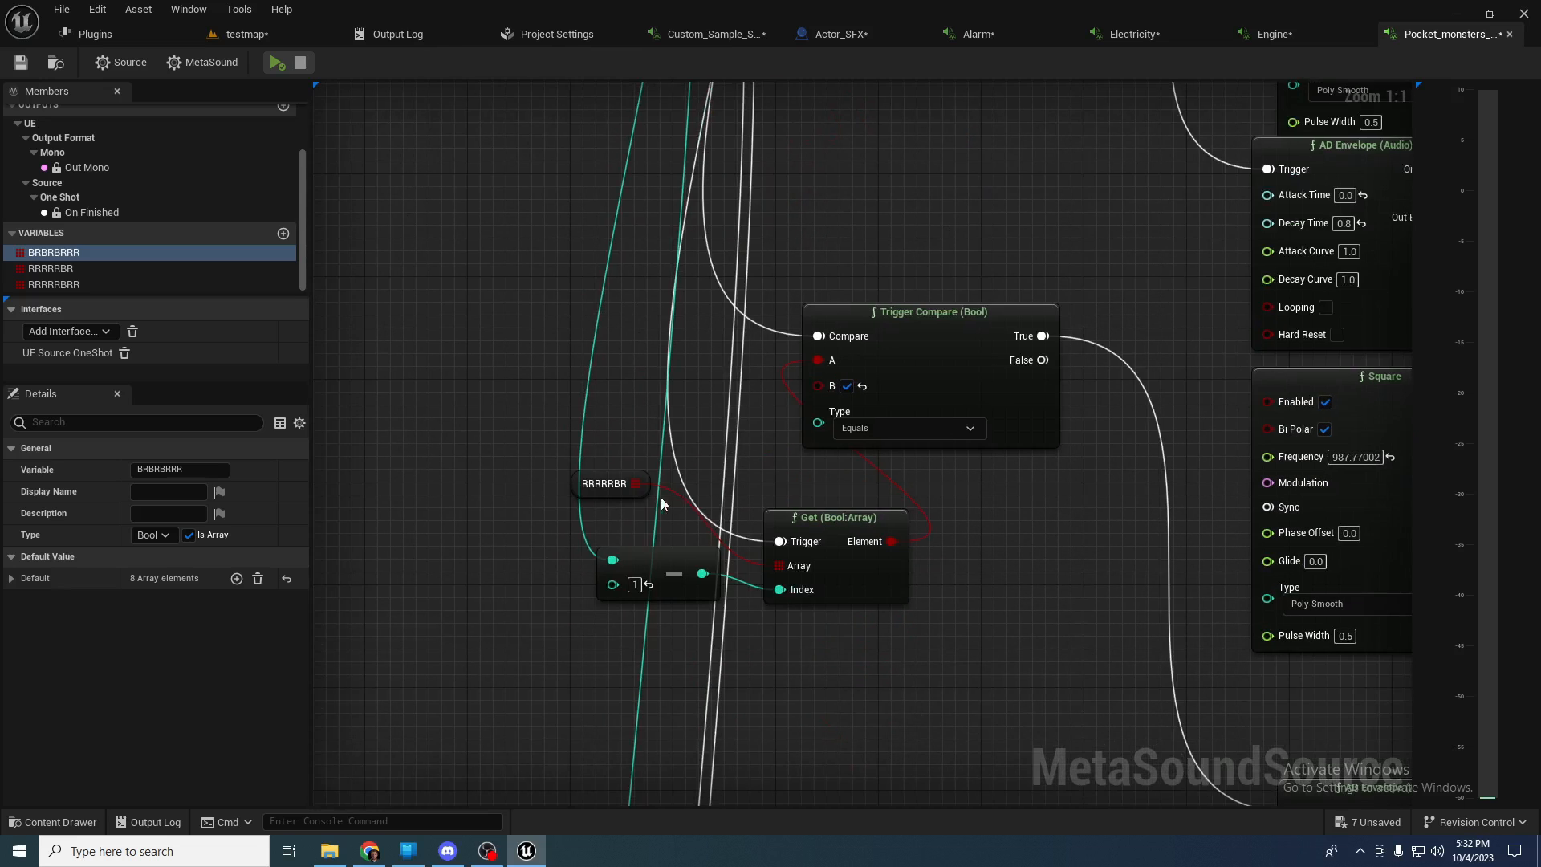
- Select the RRRRRBR variable node and expand its default Bool array to examine the individual elements
left_click(596, 494)
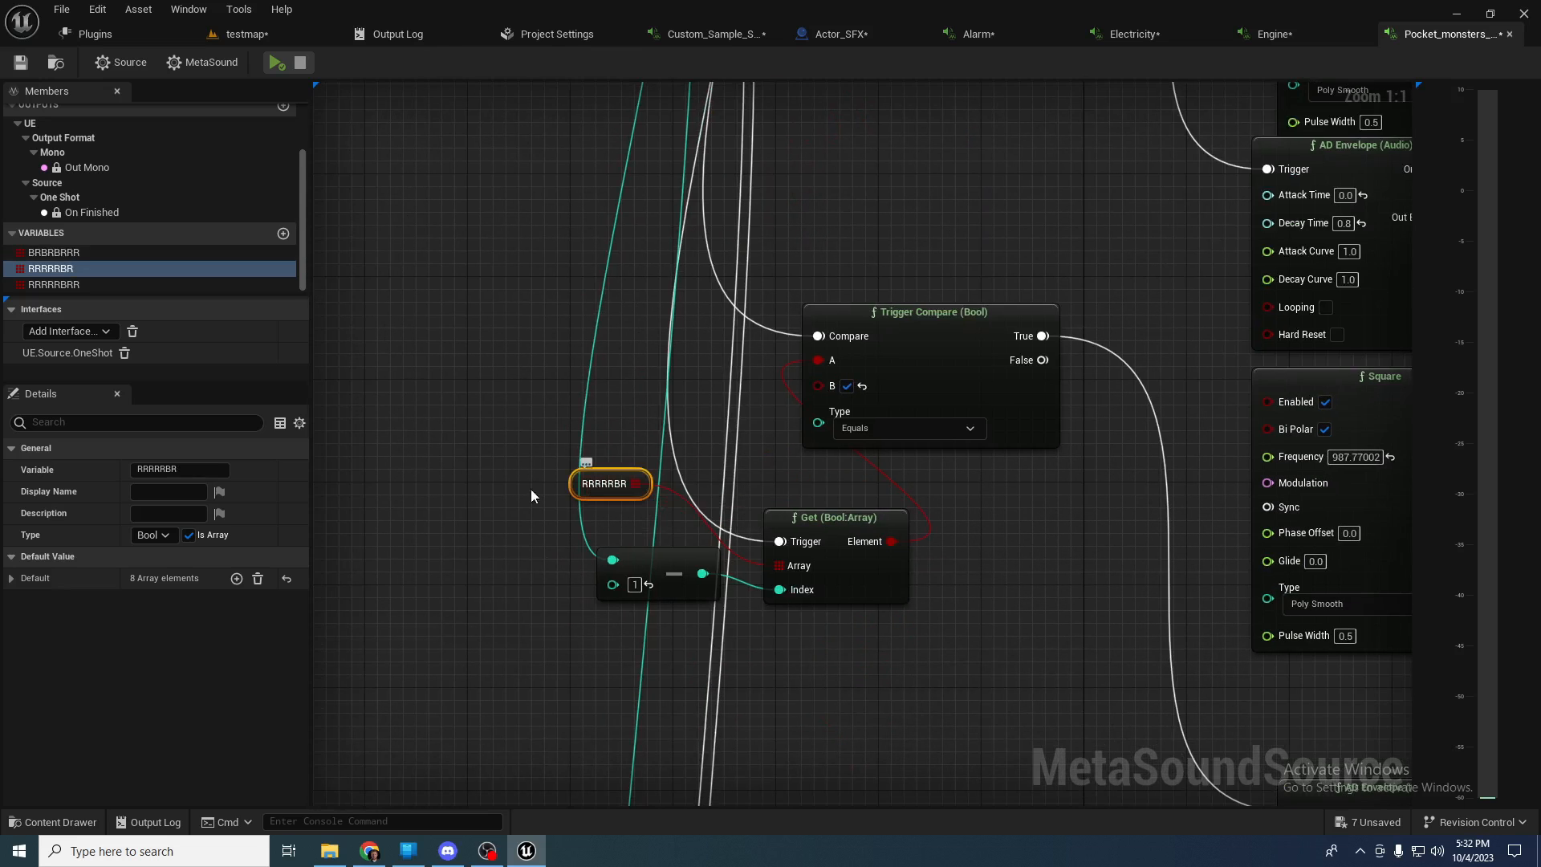
left_click(11, 580)
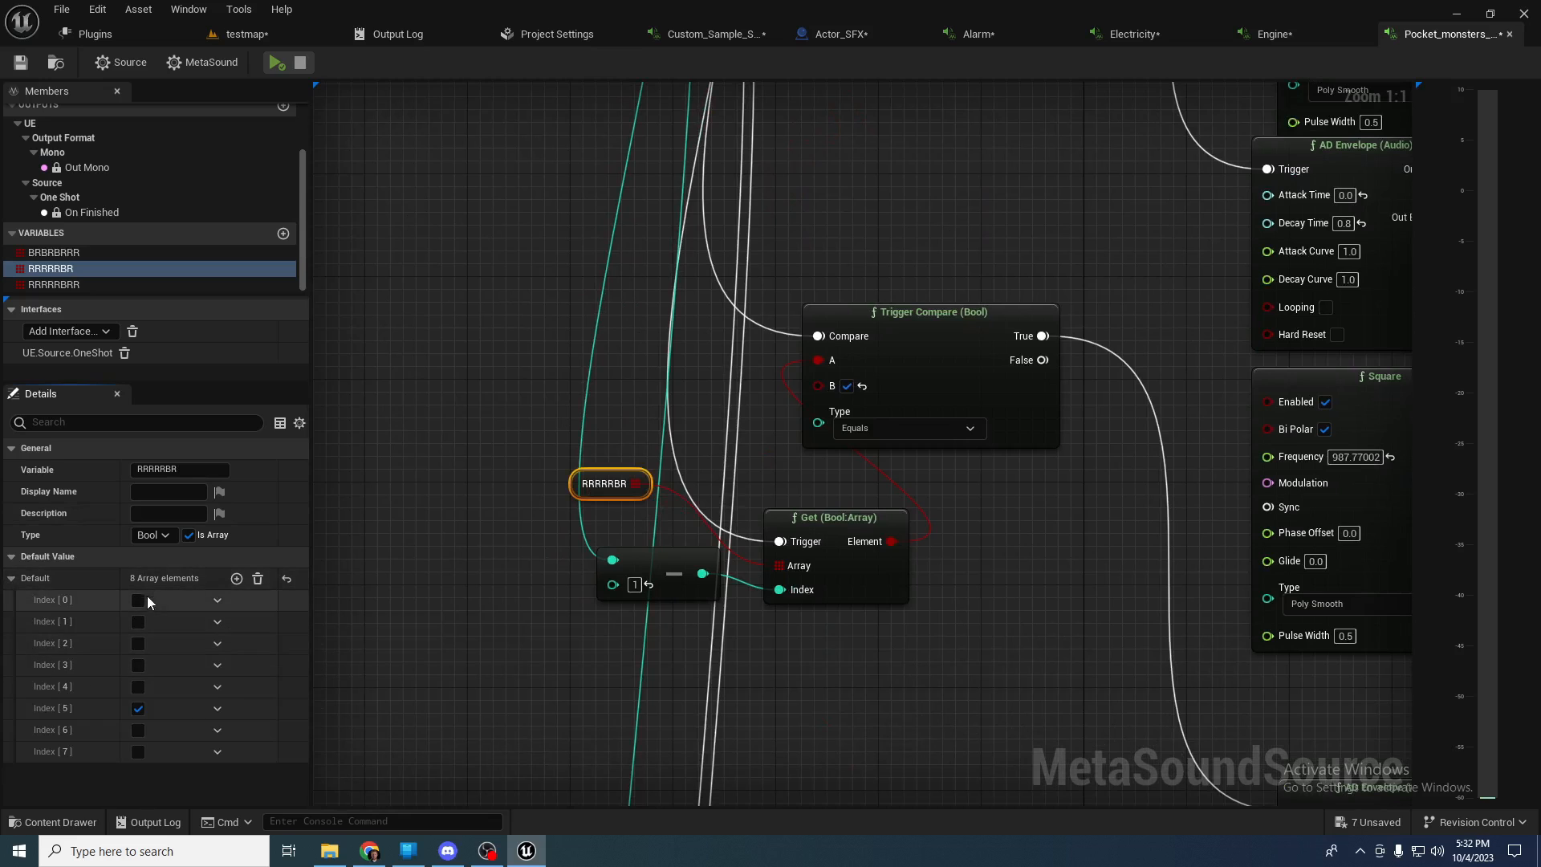
left_click(139, 708)
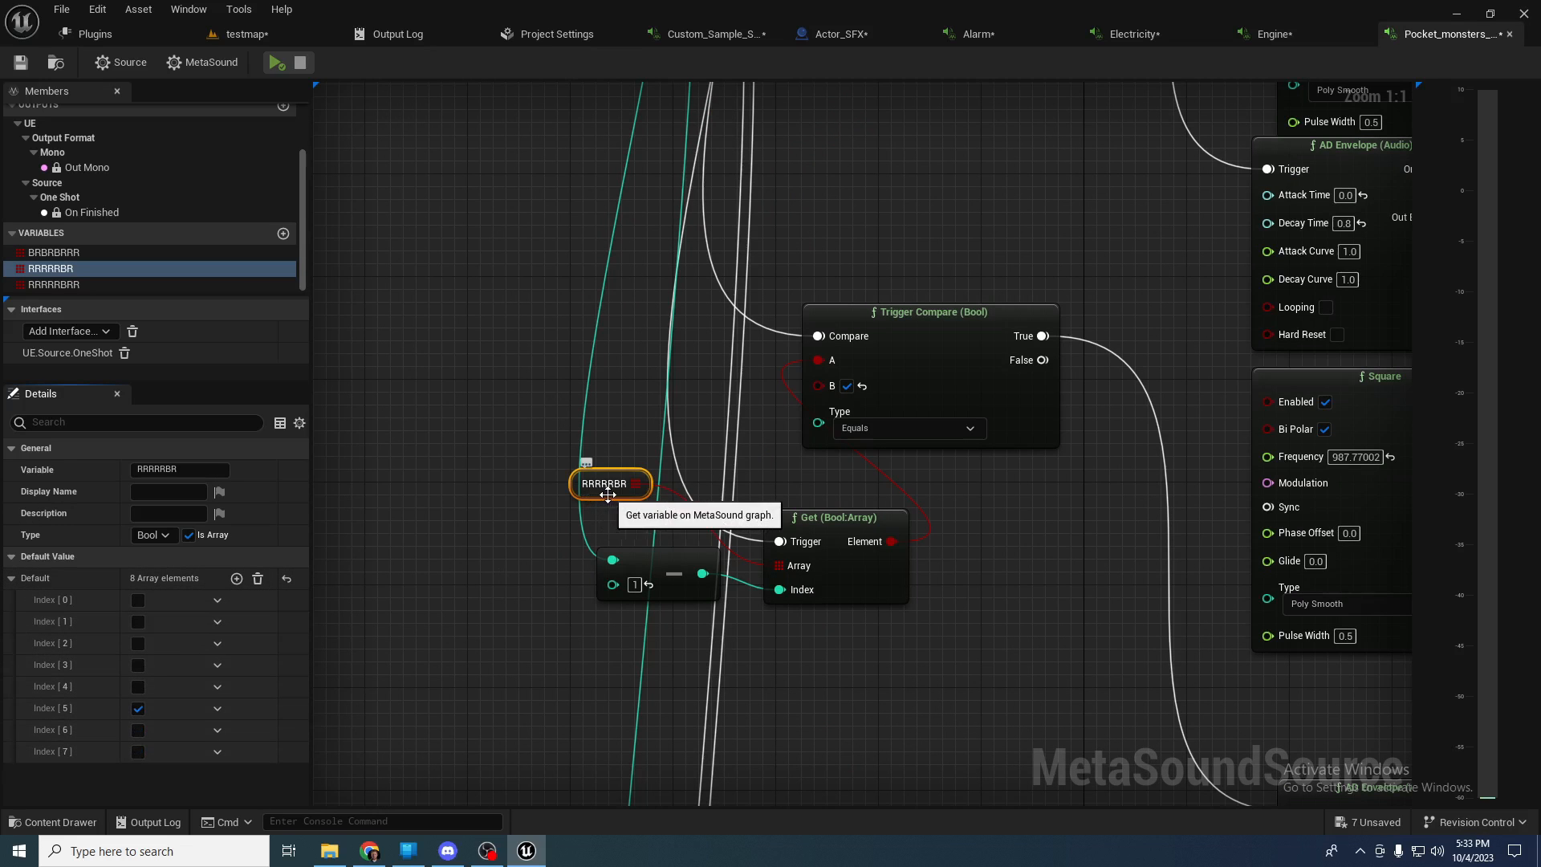
left_click(783, 431)
scroll(783, 430, "down", 3)
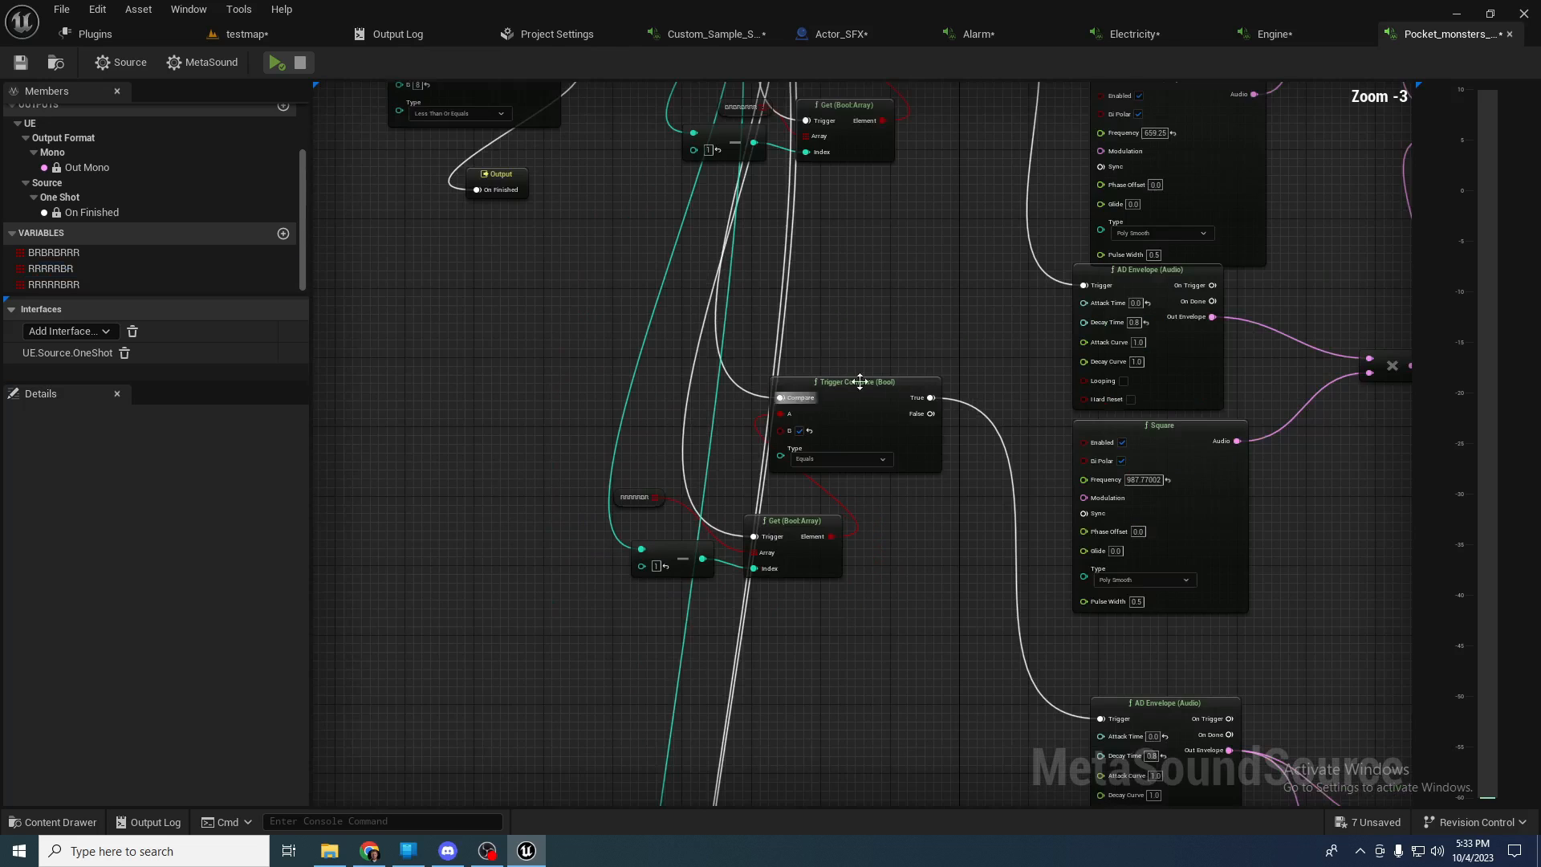
- Select the Trigger Compare (Bool) node fed by RRRRRBR and follow its True output to the AD Envelope (Audio) node it triggers
left_click_drag(792, 290, 628, 393)
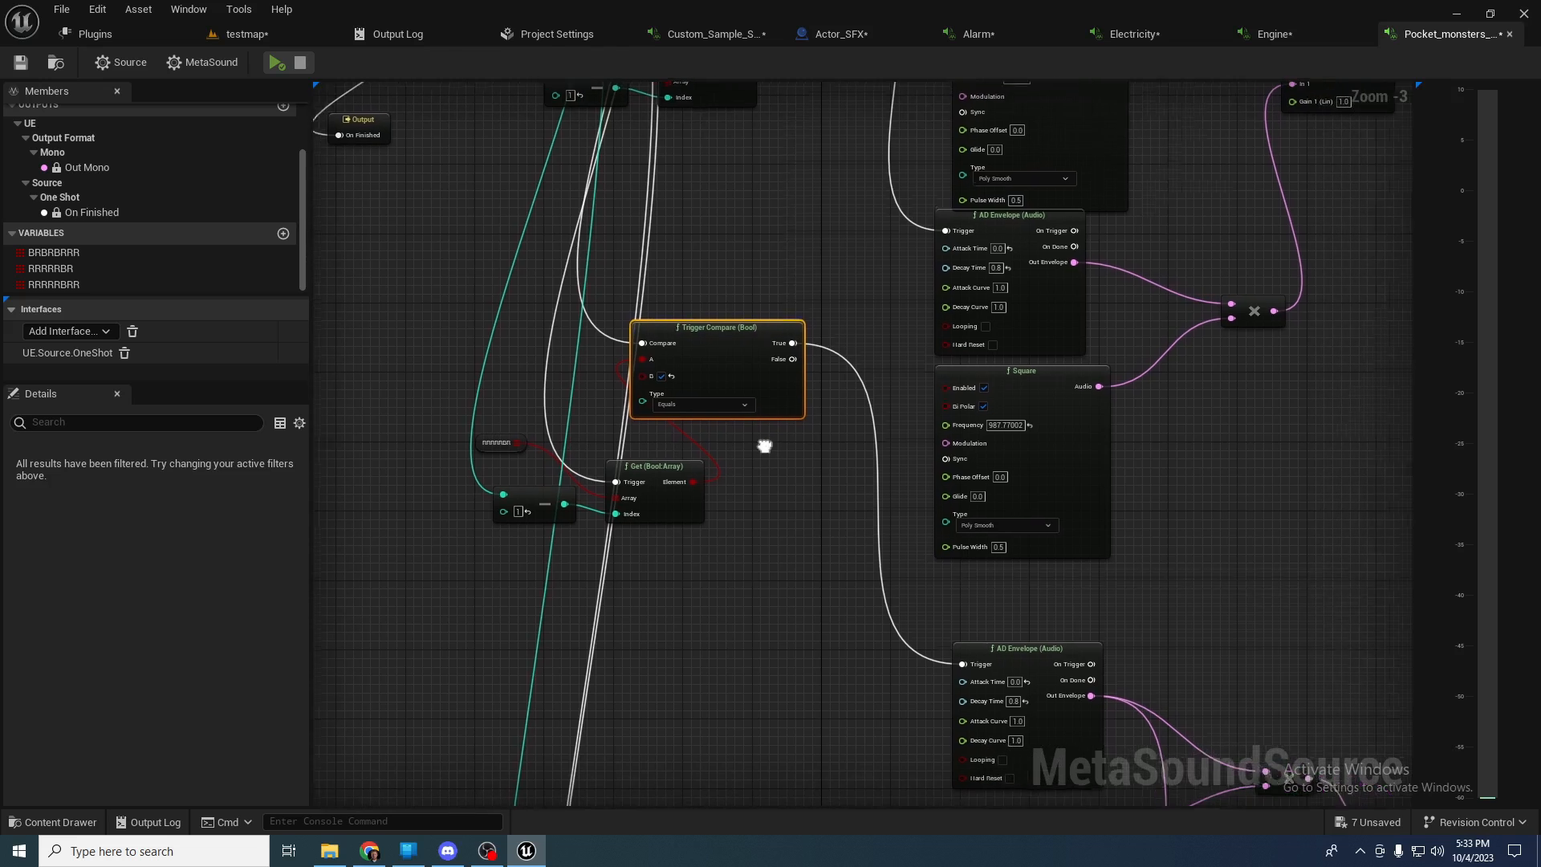
left_click_drag(741, 289, 827, 480)
scroll(822, 450, "up", 4)
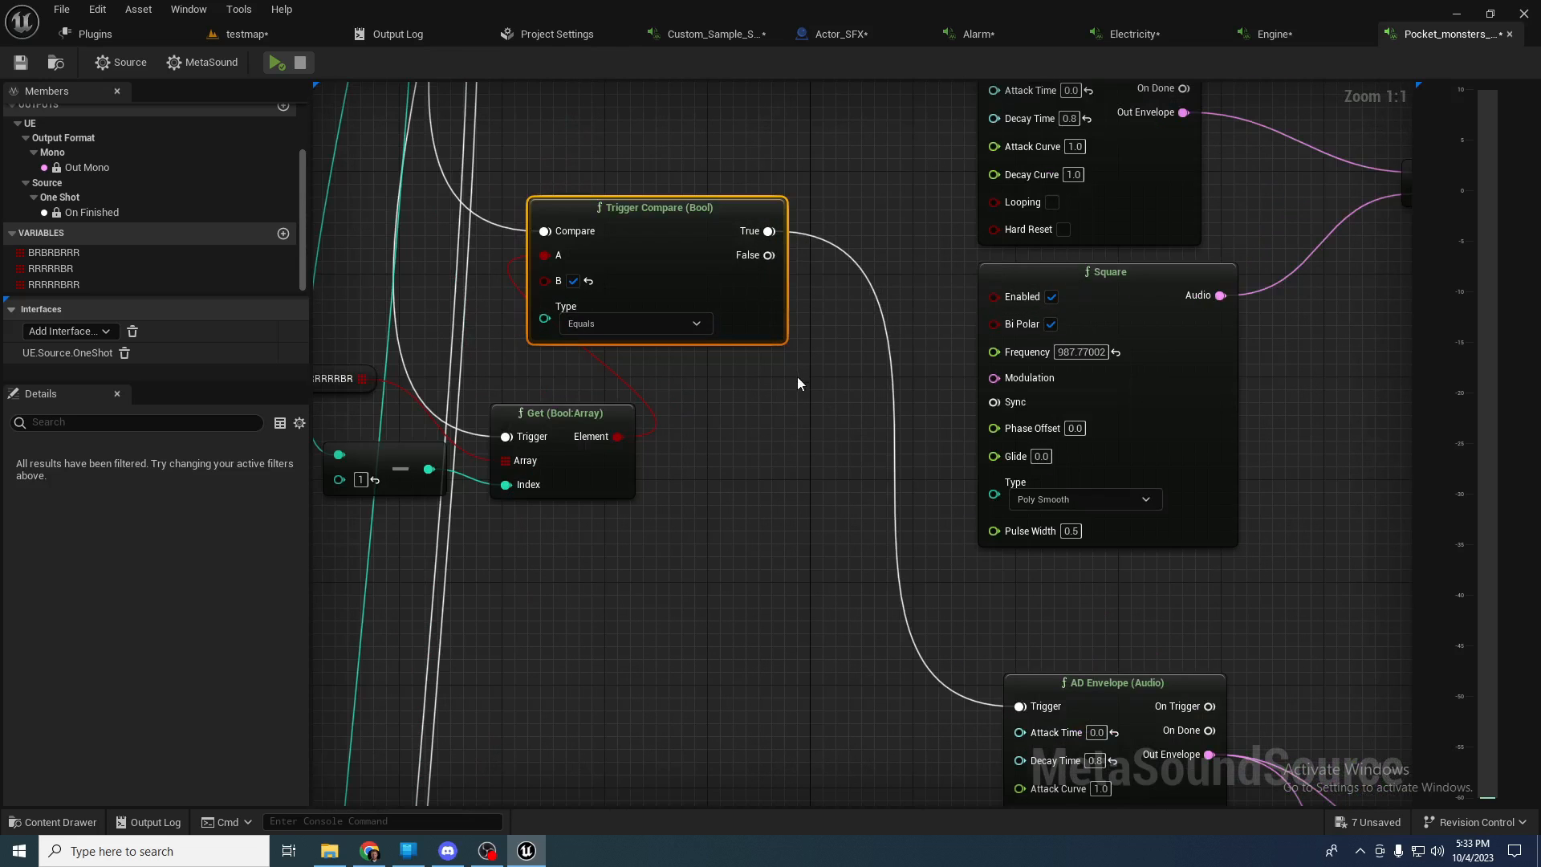
right_click_drag(795, 376, 770, 374)
right_click_drag(844, 321, 734, 255)
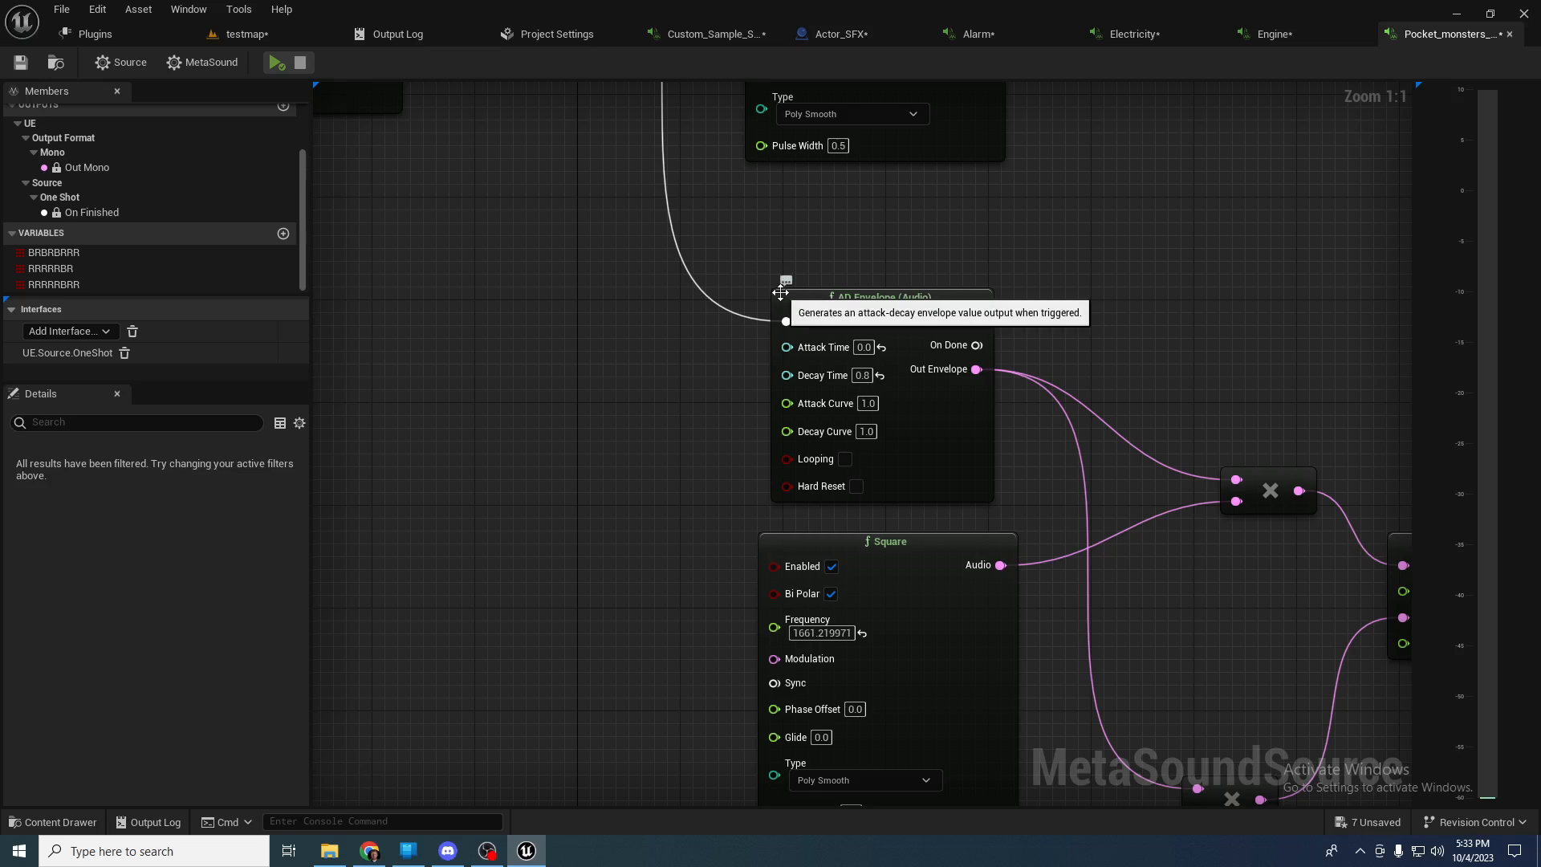
right_click_drag(1083, 332, 904, 166)
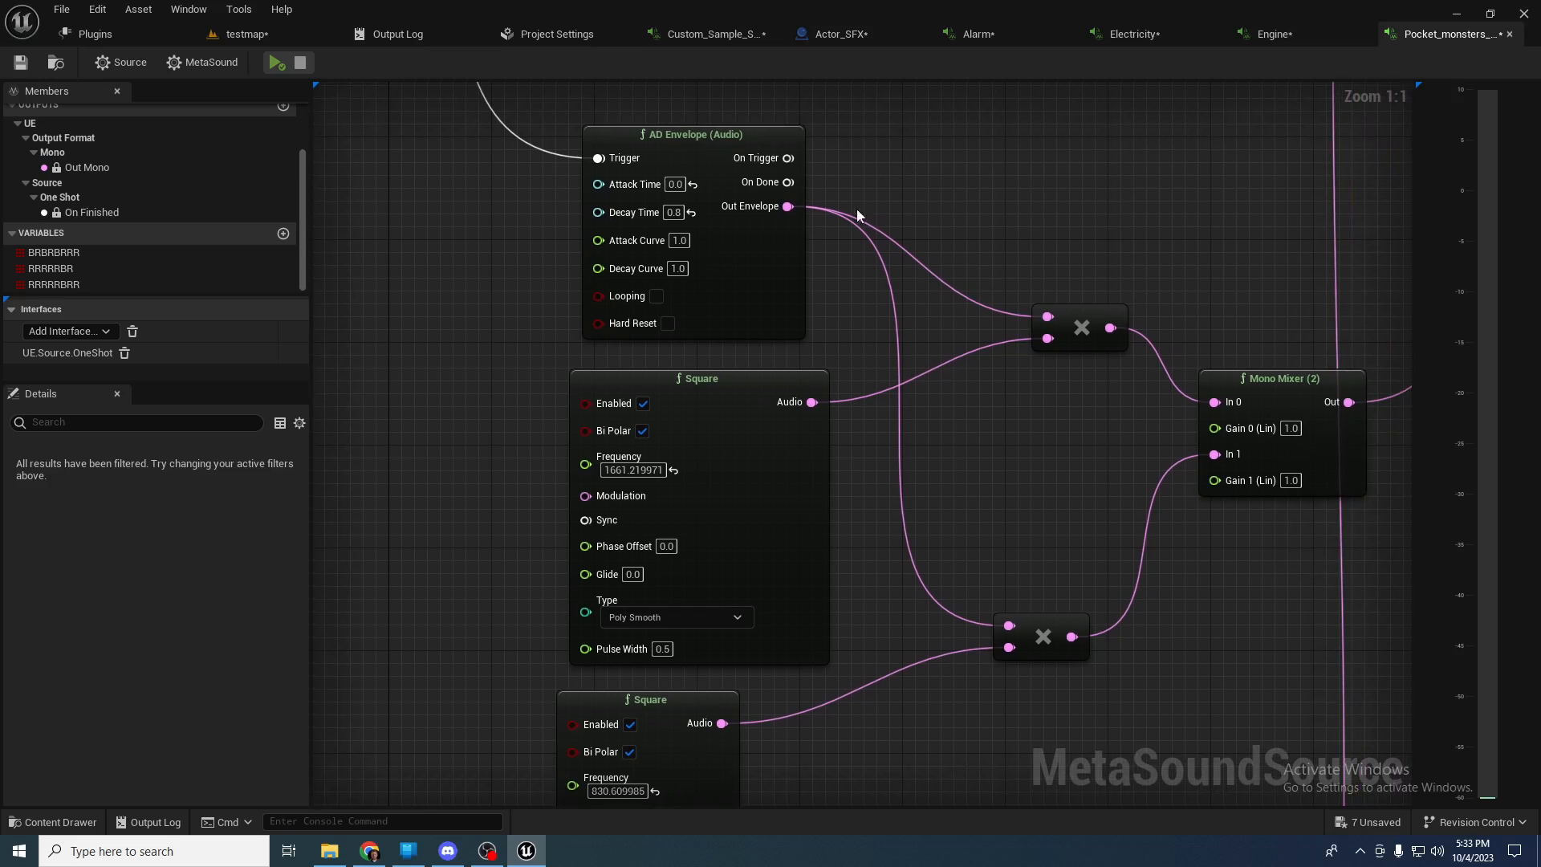
- Select the 1661.219971 frequency Square node beside the triggered AD Envelope and examine its inputs and audio output
left_click(692, 396)
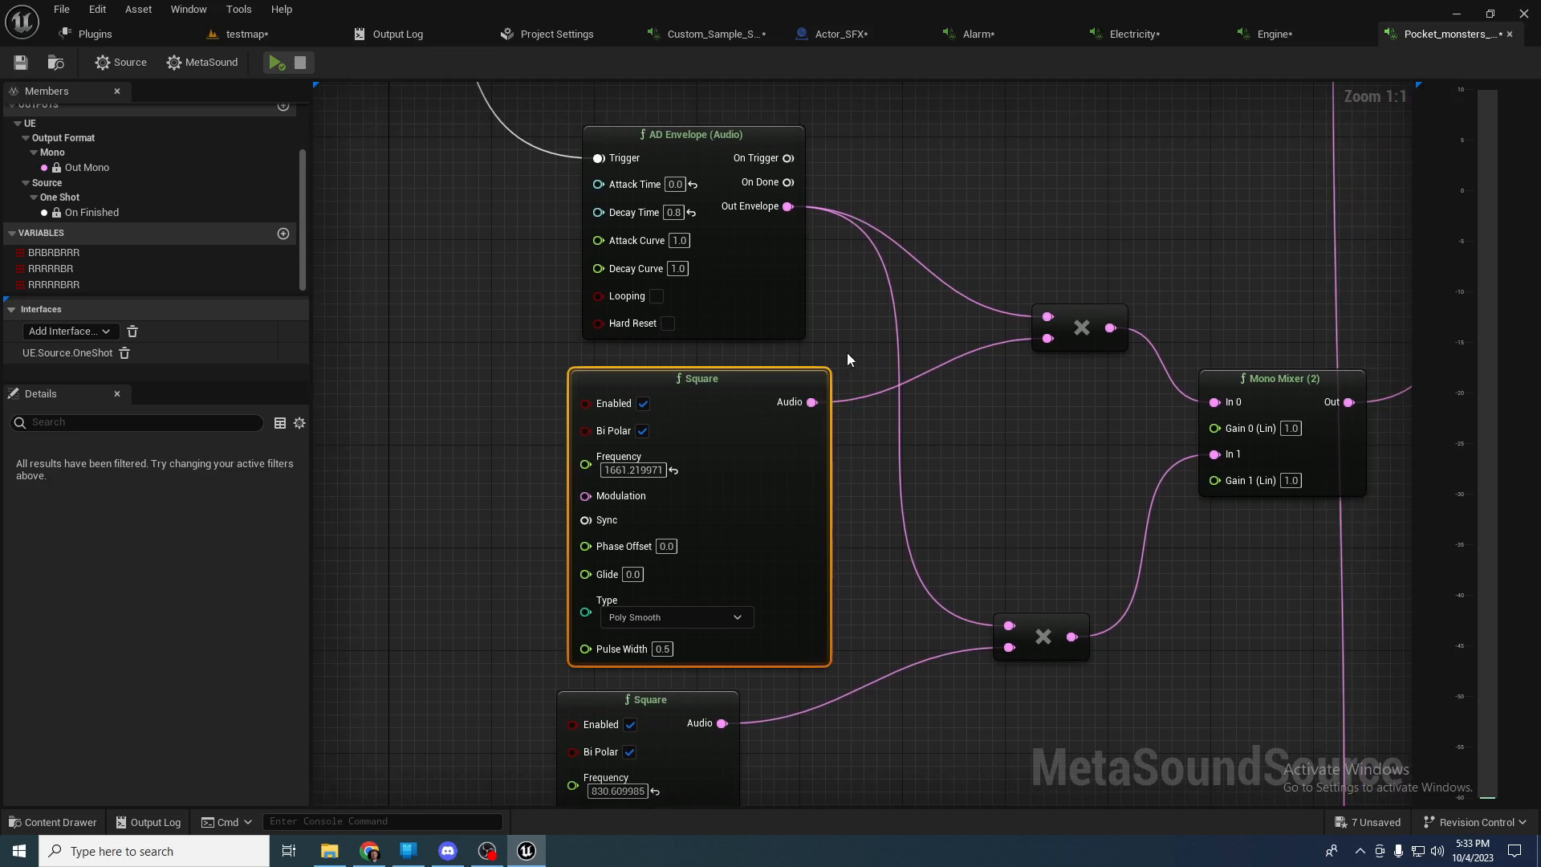
right_click_drag(846, 353, 912, 369)
right_click_drag(661, 365, 753, 373)
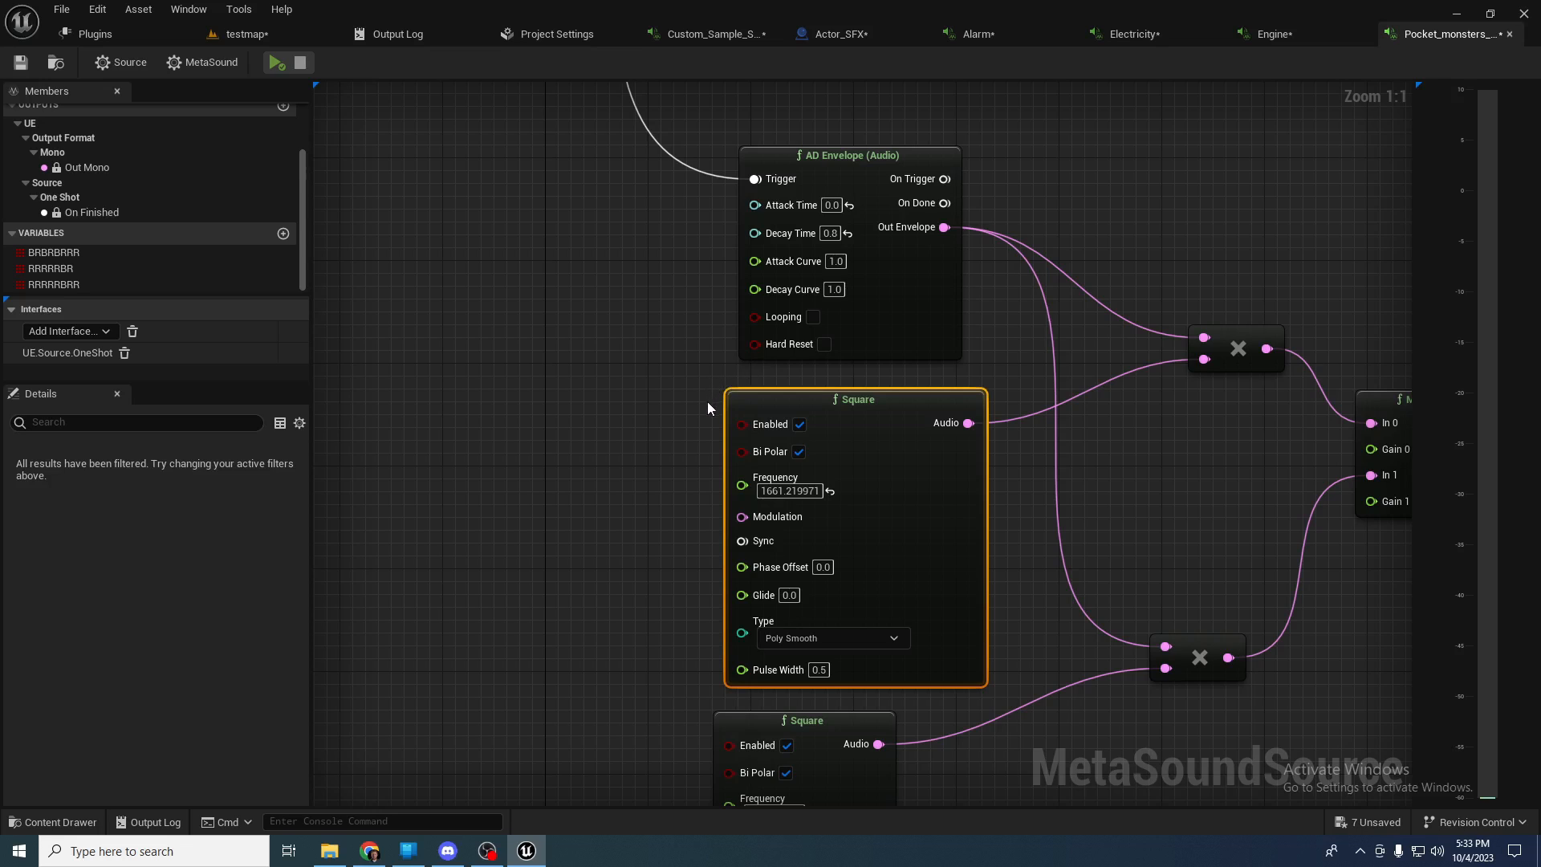
right_click_drag(708, 424, 687, 393)
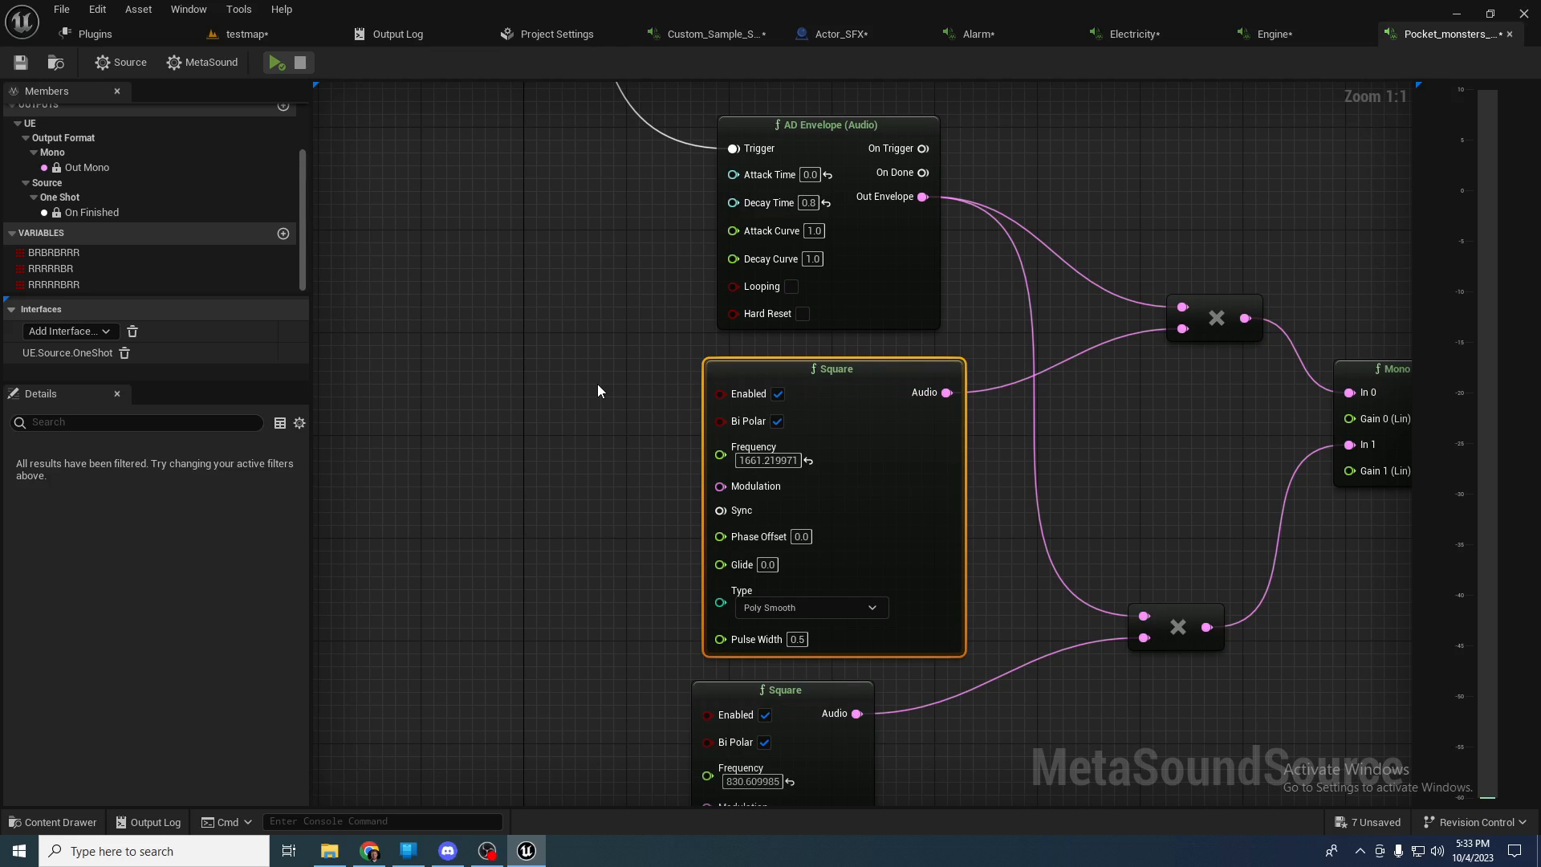
right_click_drag(601, 421, 546, 391)
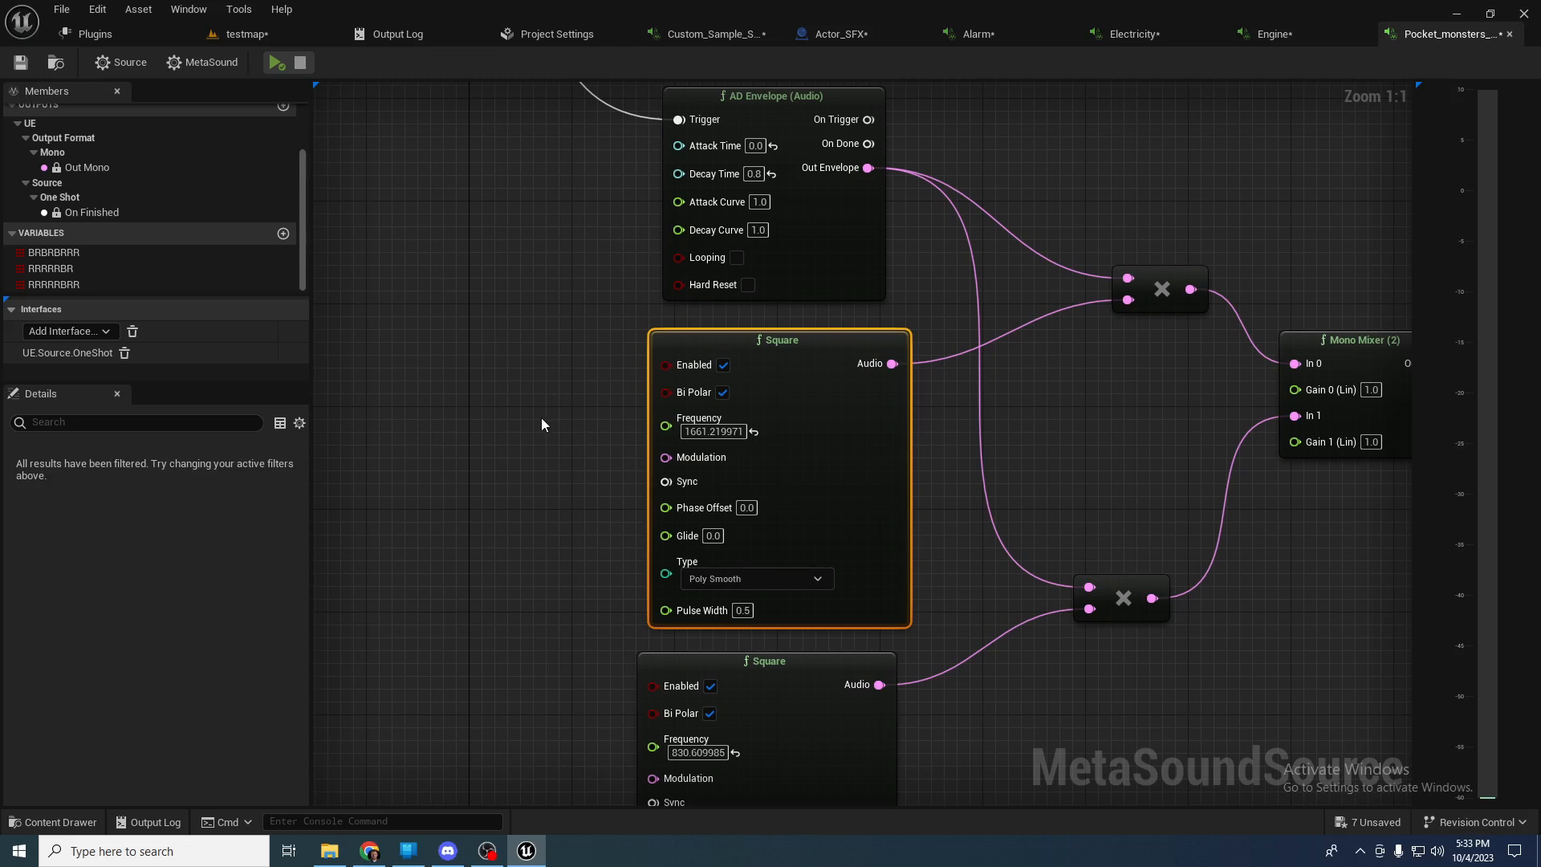
right_click_drag(556, 399, 576, 436)
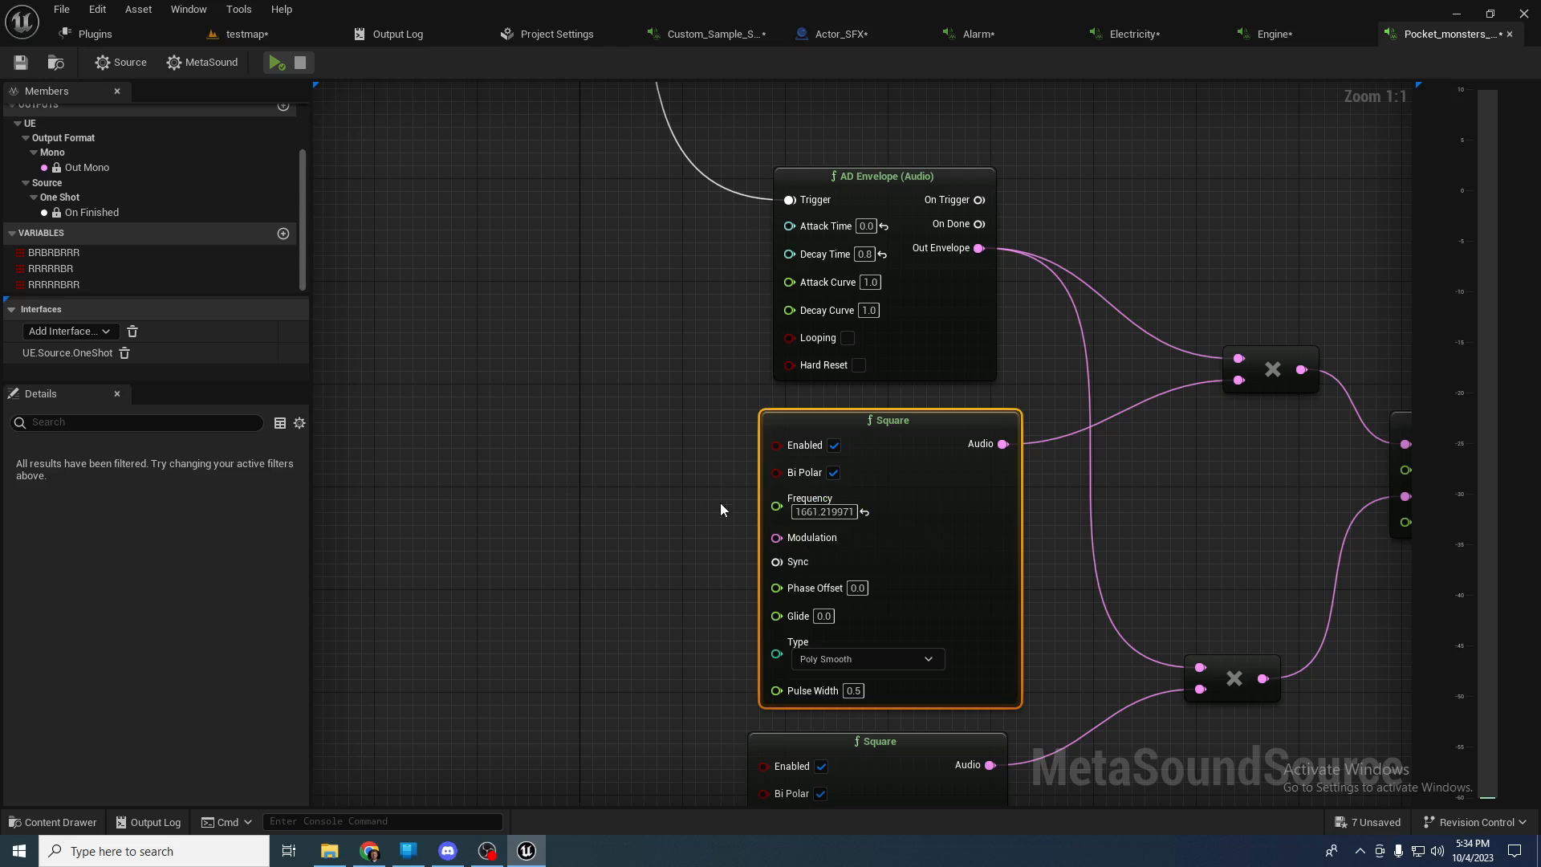
right_click_drag(716, 393, 661, 401)
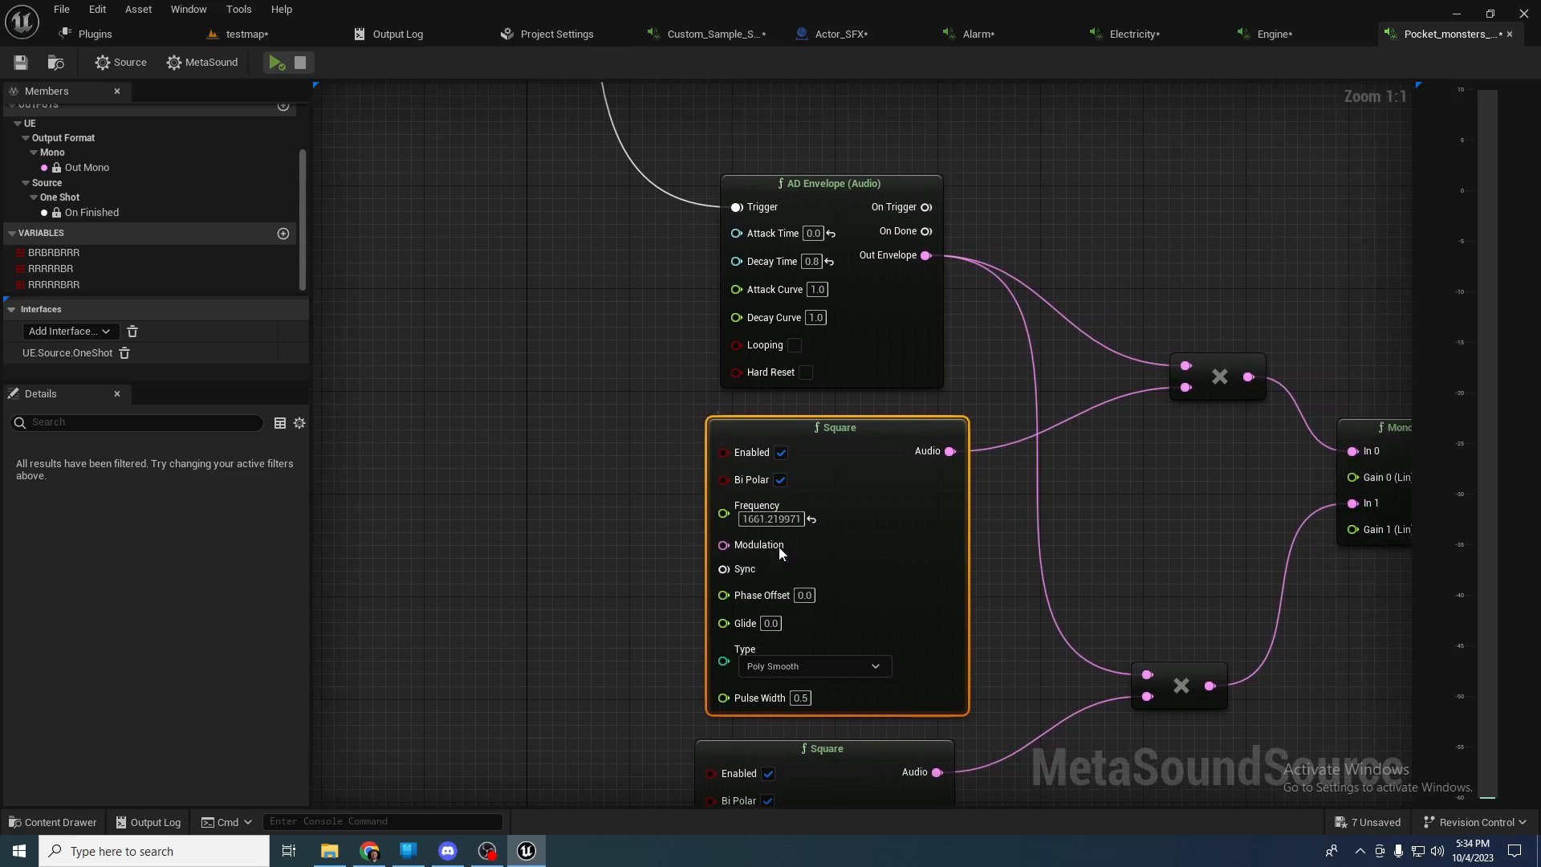
right_click_drag(1015, 361, 1018, 400)
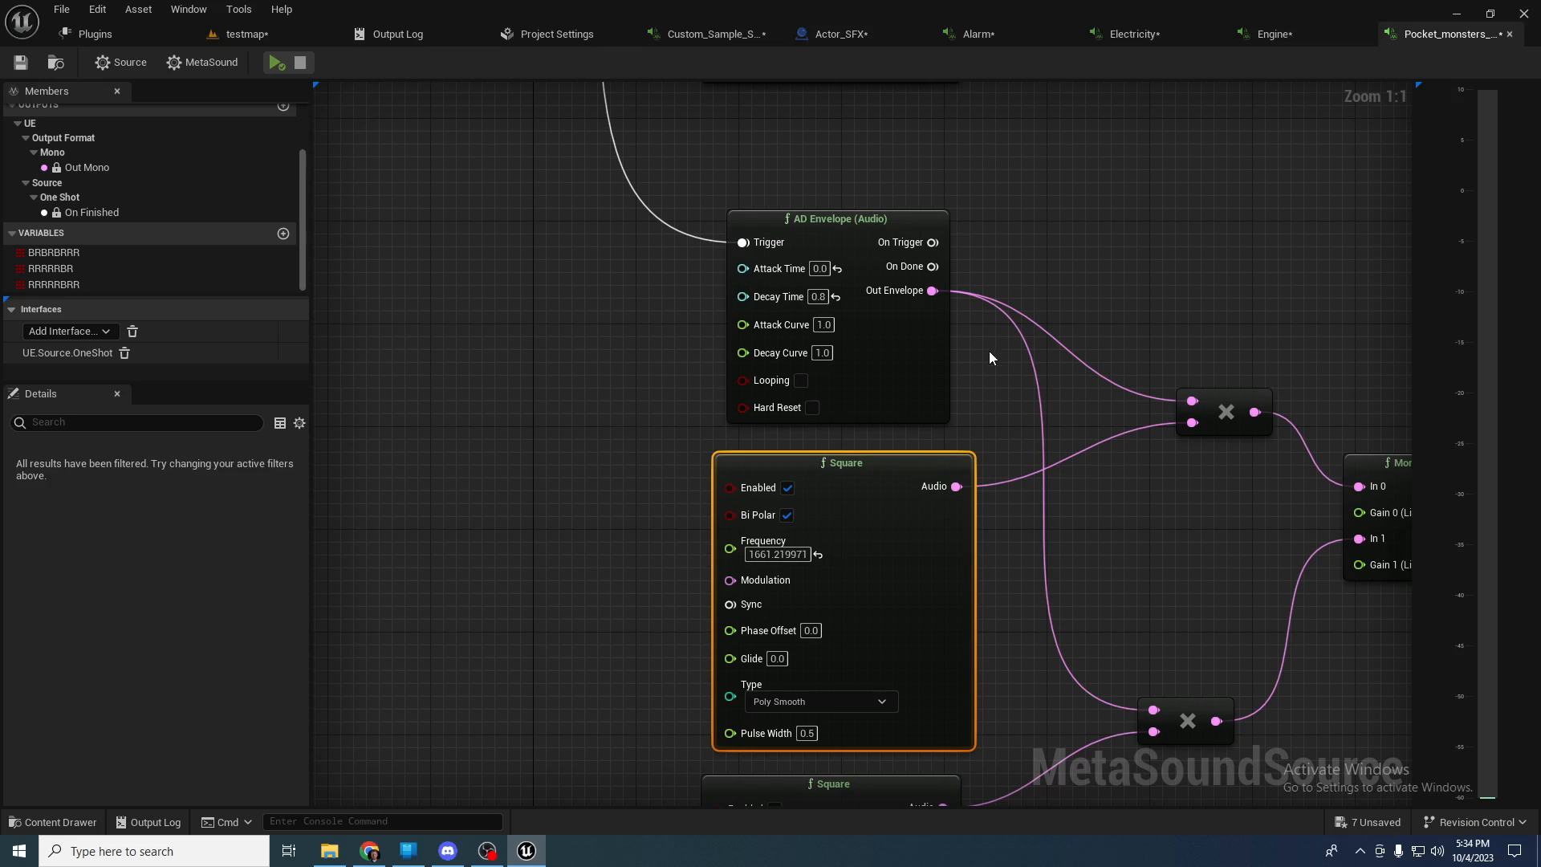
right_click_drag(1003, 368, 993, 336)
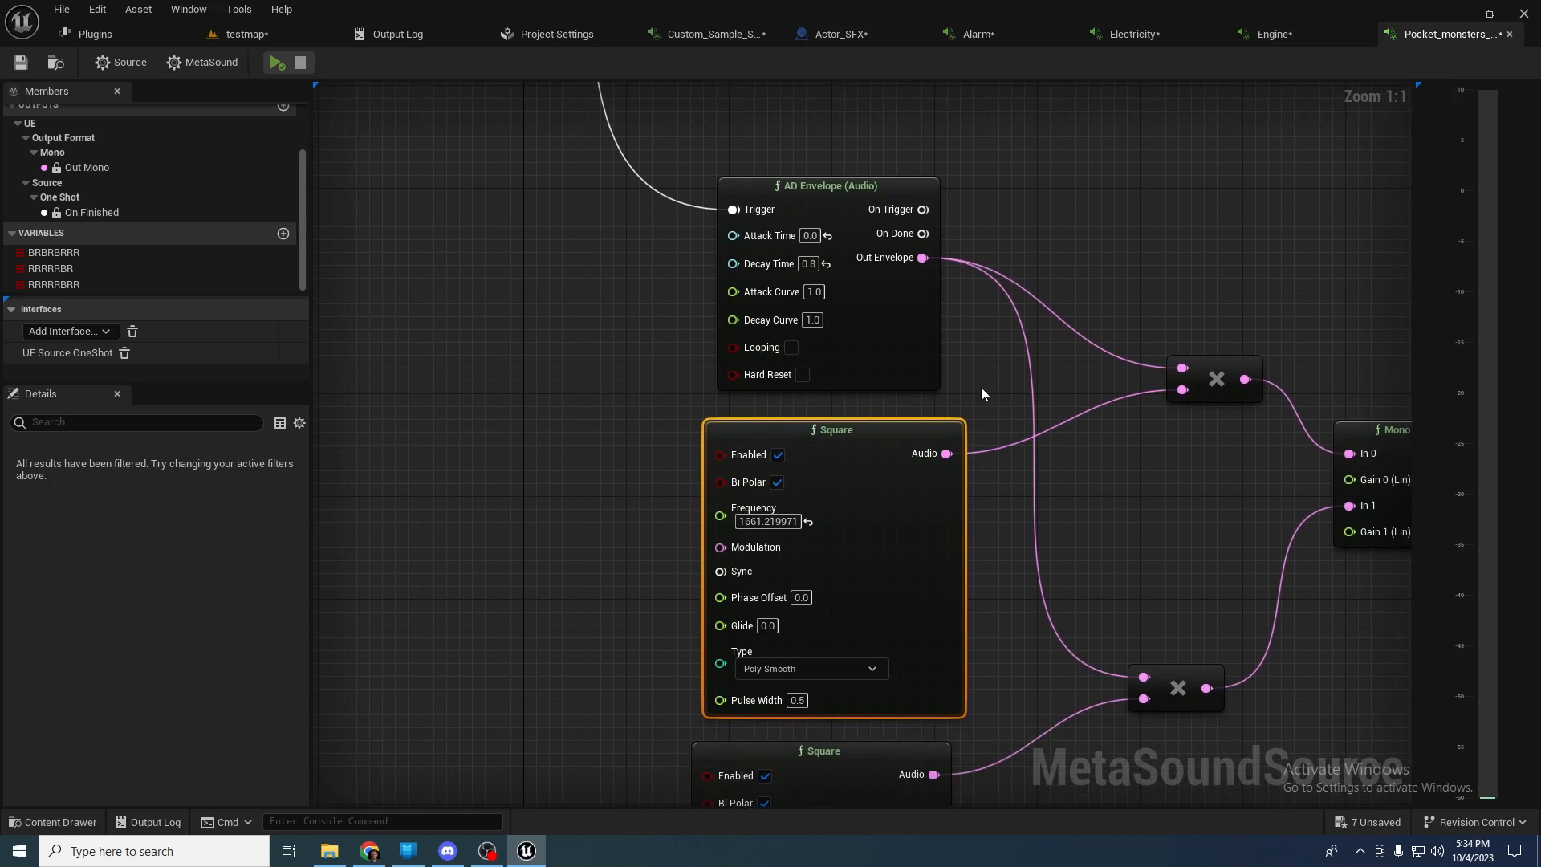
- Select the AD Envelope (Audio) node and trace its Out Envelope connections to the two multiply nodes
left_click(783, 191)
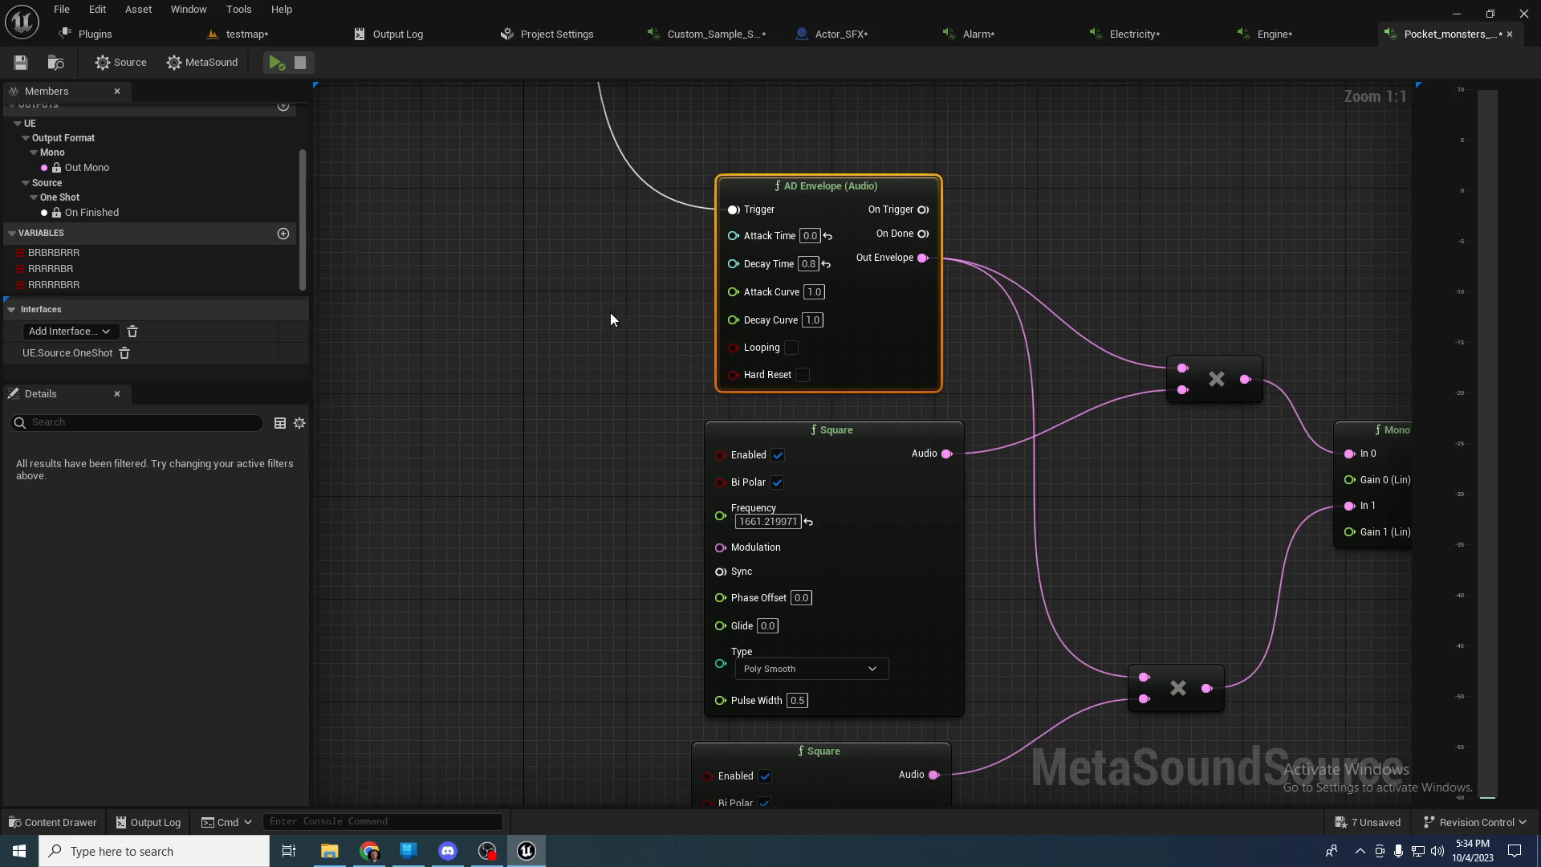
right_click_drag(1018, 339, 949, 313)
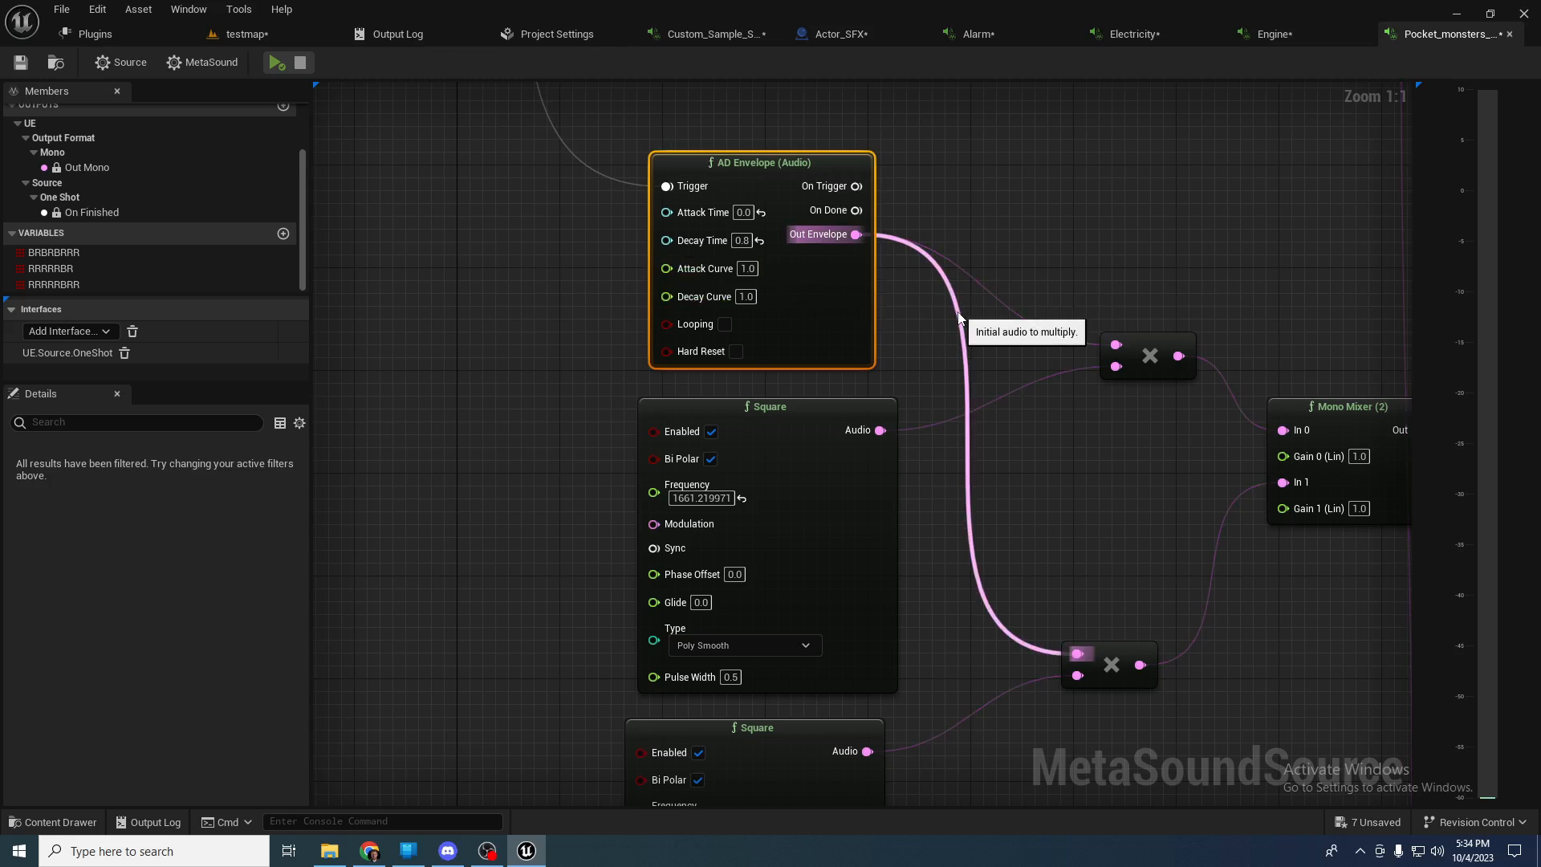
right_click_drag(946, 319, 912, 302)
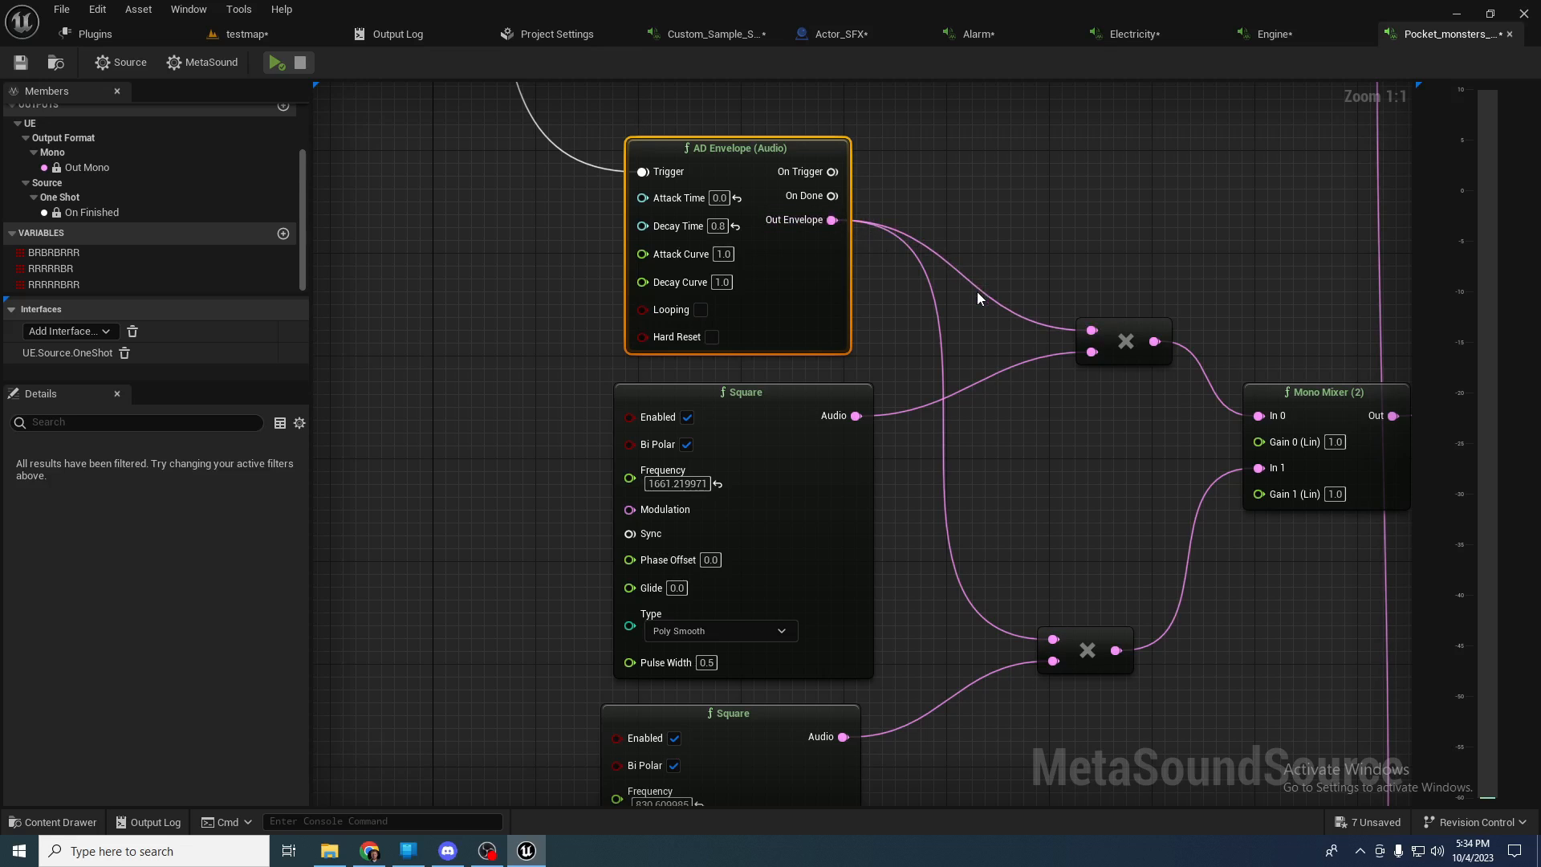
right_click_drag(976, 293, 883, 403)
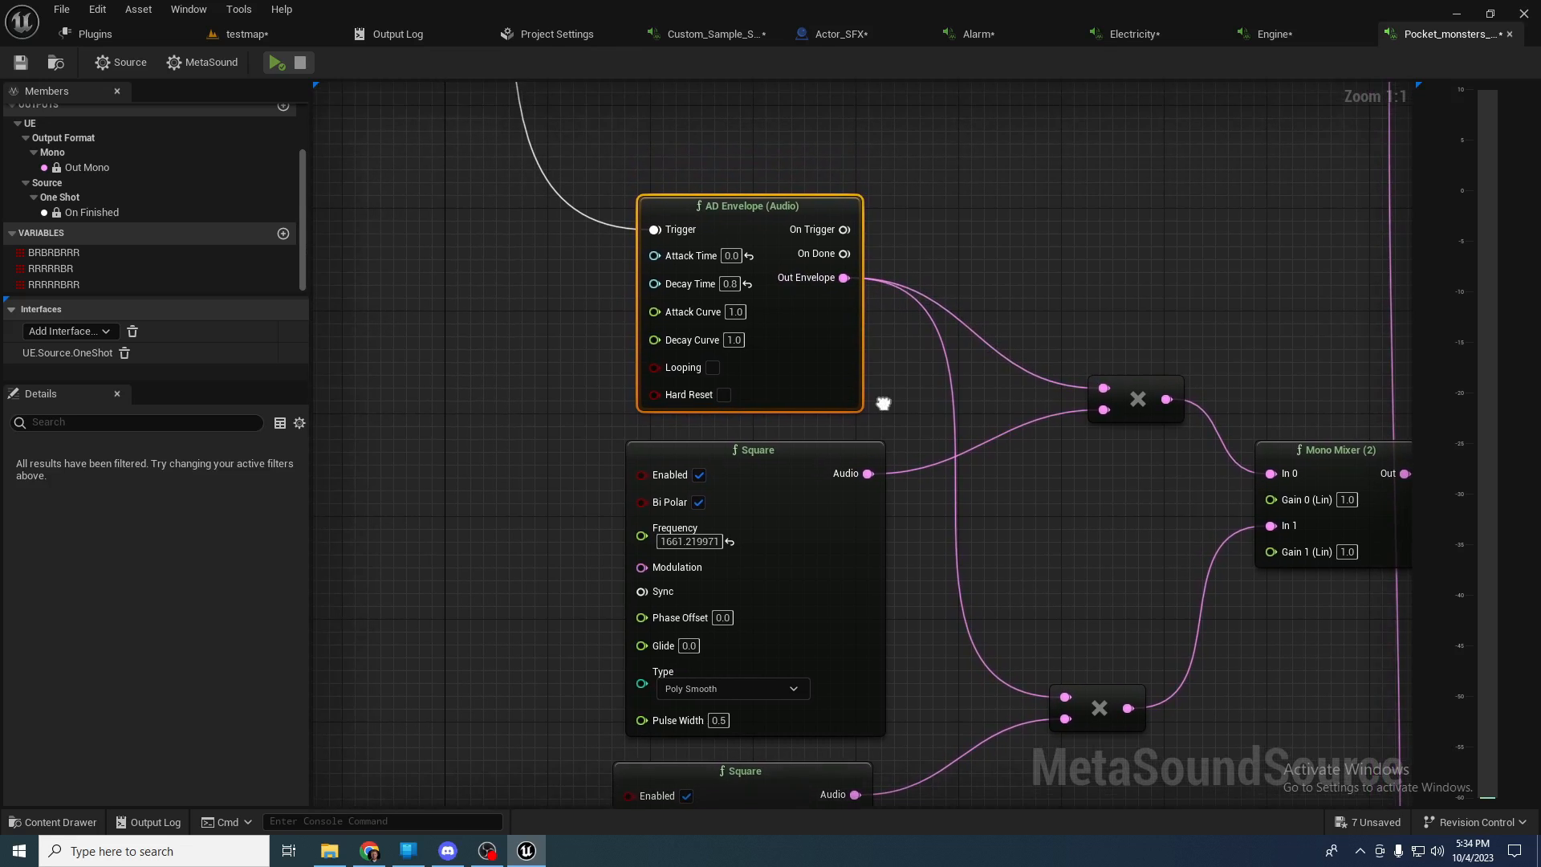
right_click_drag(775, 323, 799, 427)
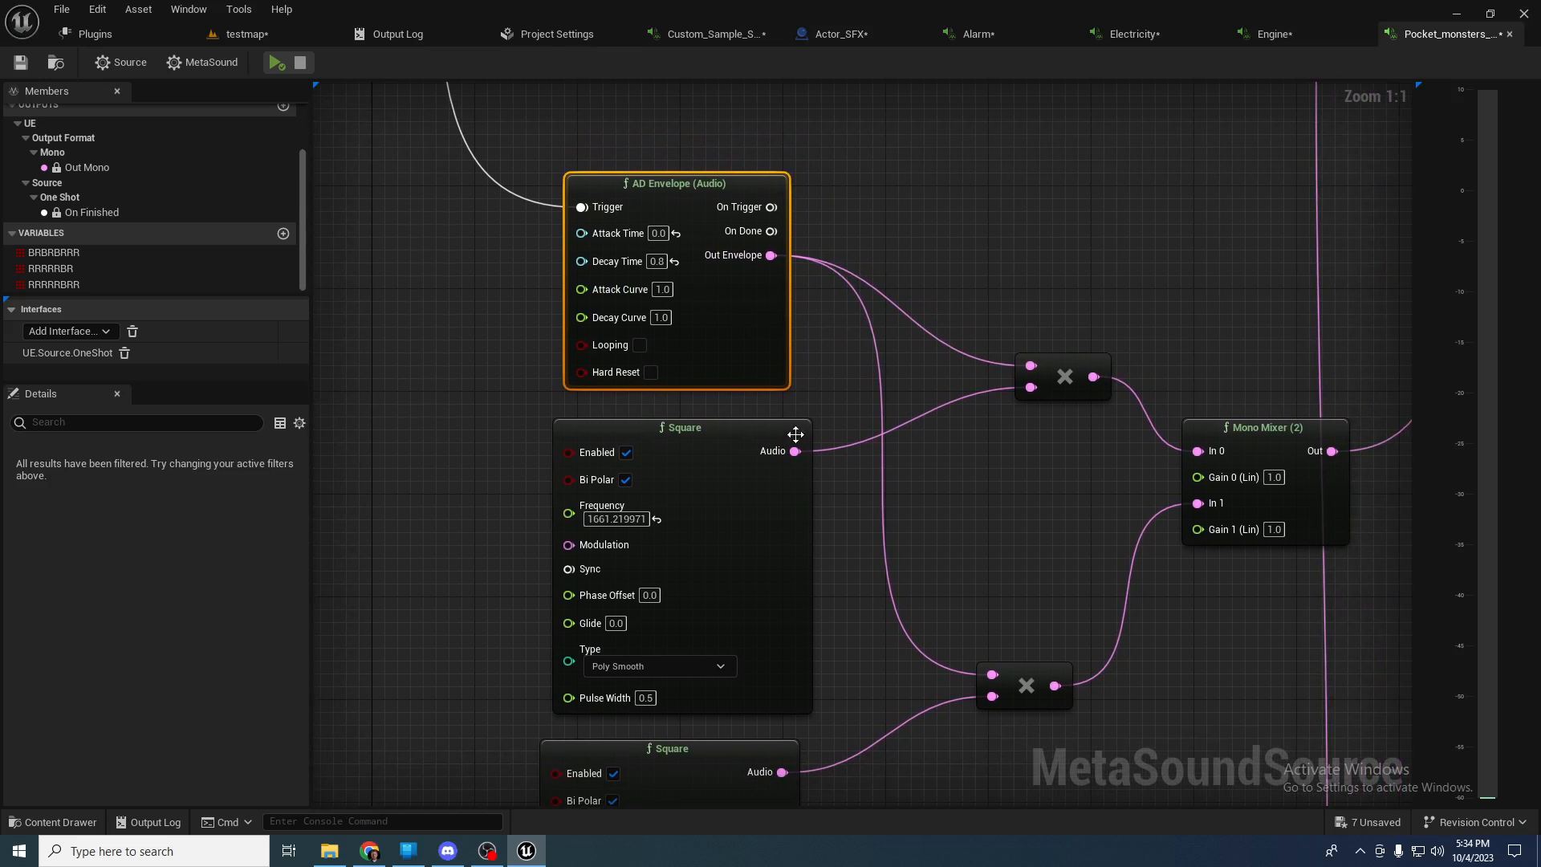
- Select the 1661.219971 Square node and its multiply node to examine how the oscillator combines with the envelope
left_click(736, 439)
right_click_drag(735, 439, 808, 373)
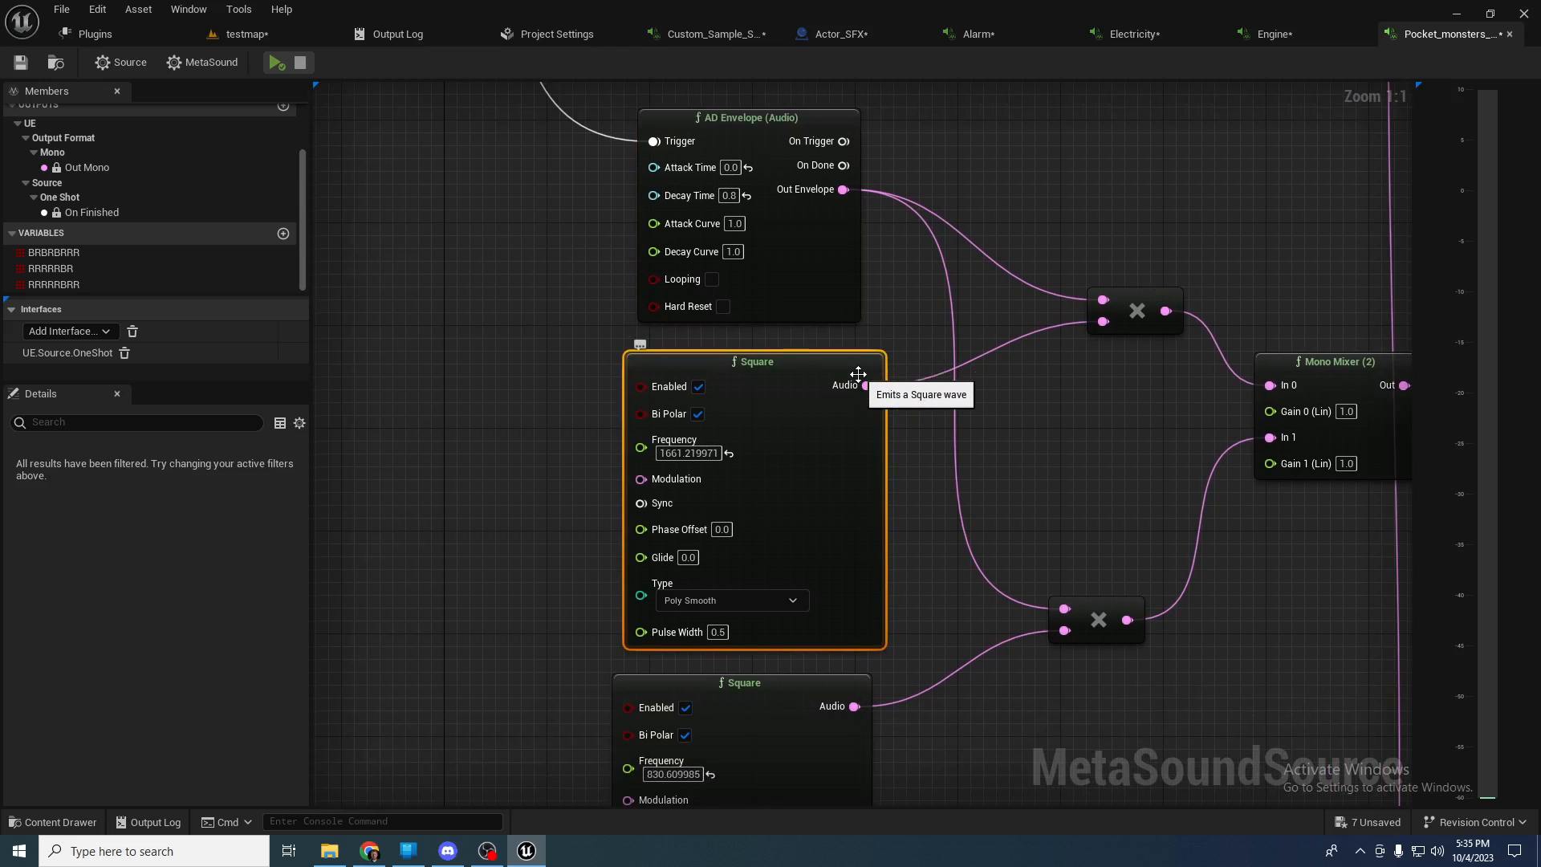
right_click_drag(942, 114, 871, 138)
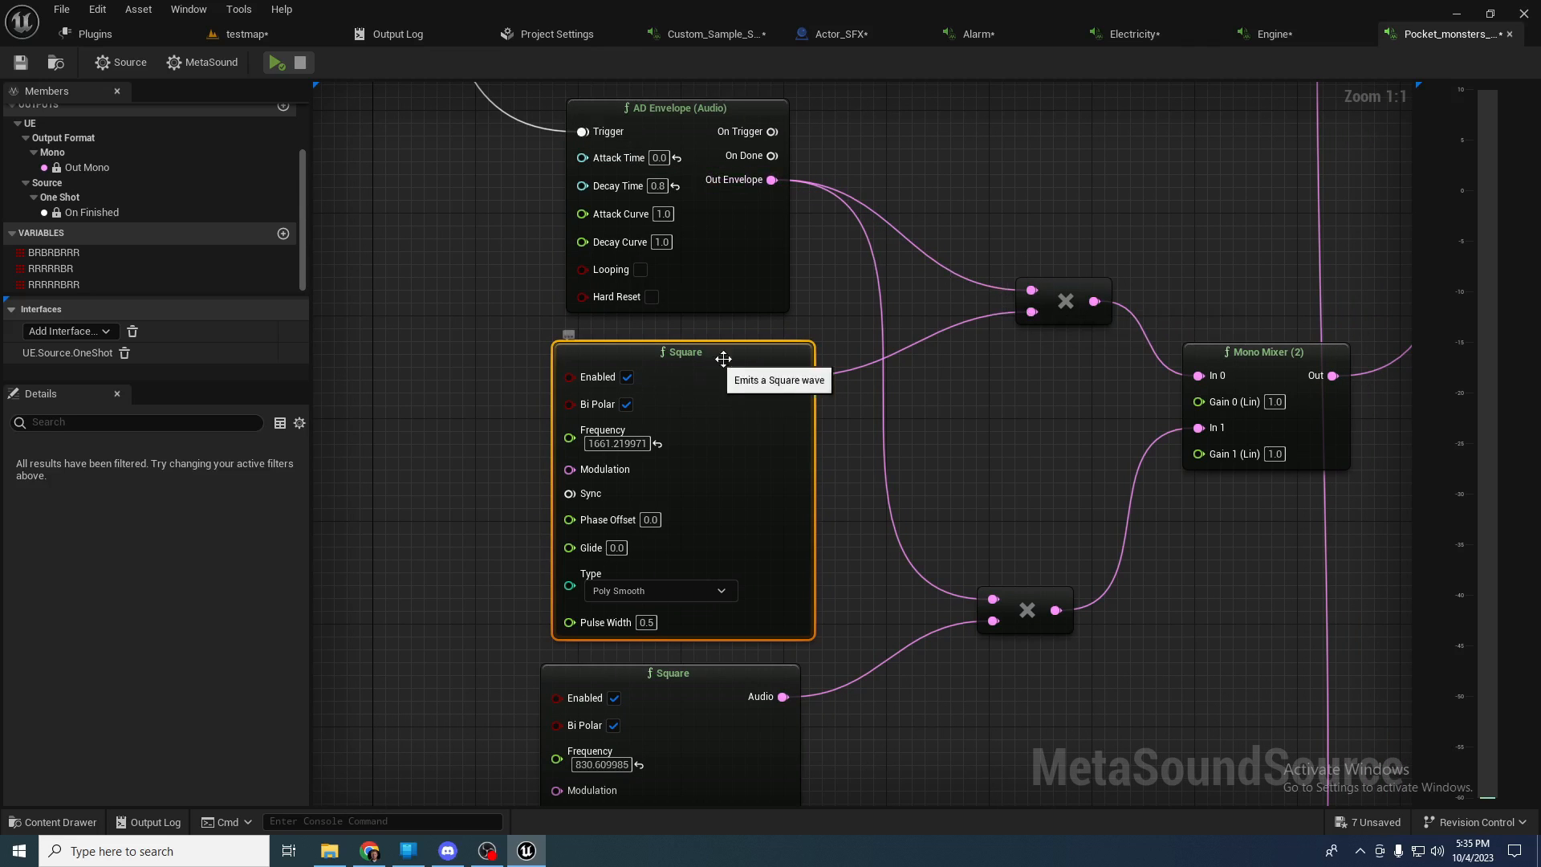
right_click_drag(953, 320, 862, 371)
left_click_drag(974, 364, 1107, 426)
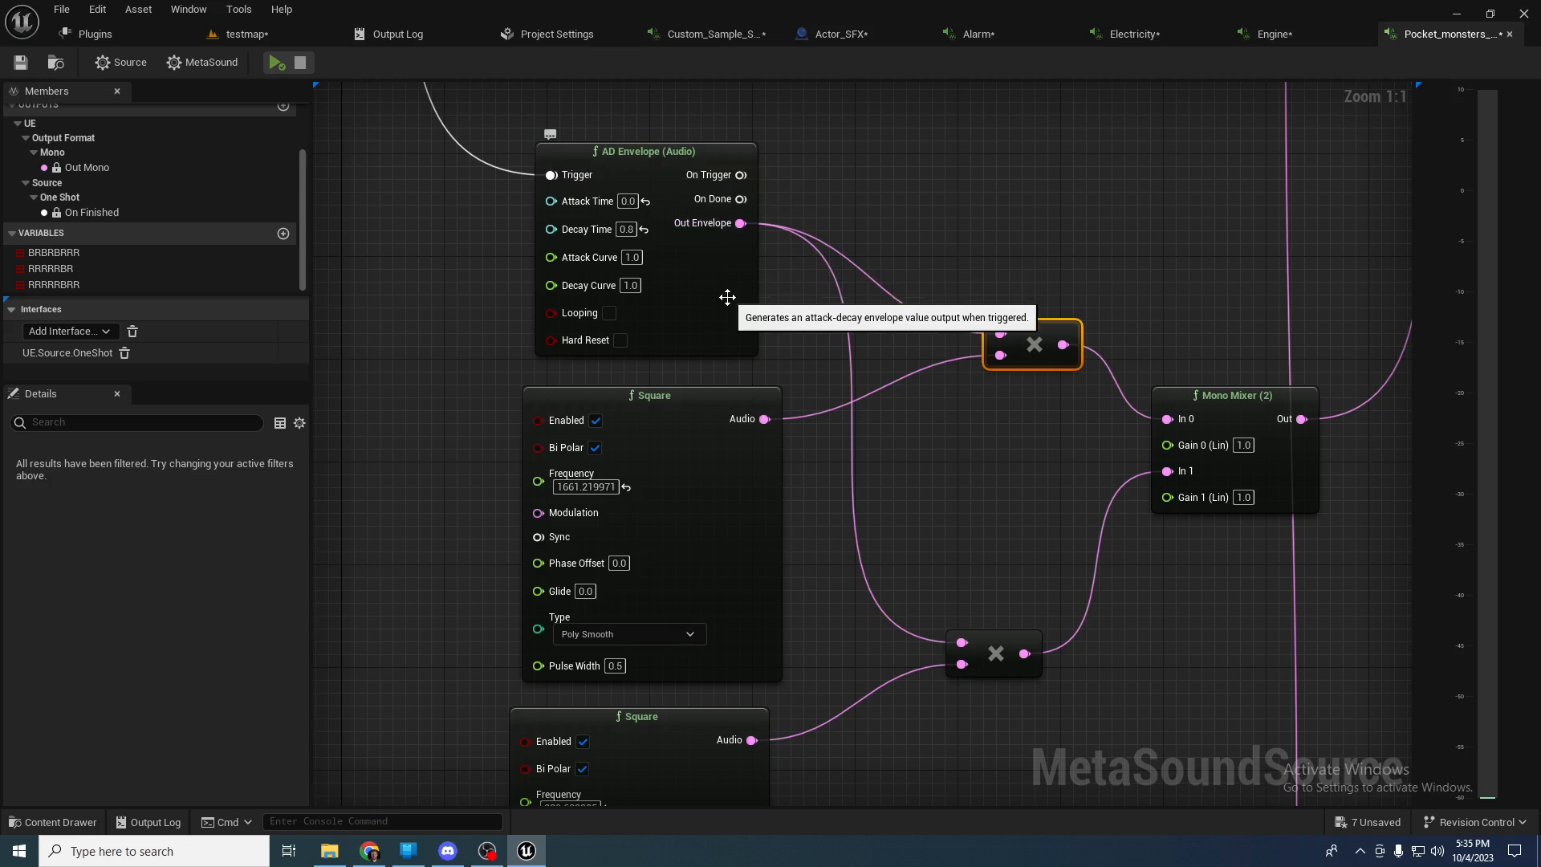
right_click_drag(852, 341, 772, 273)
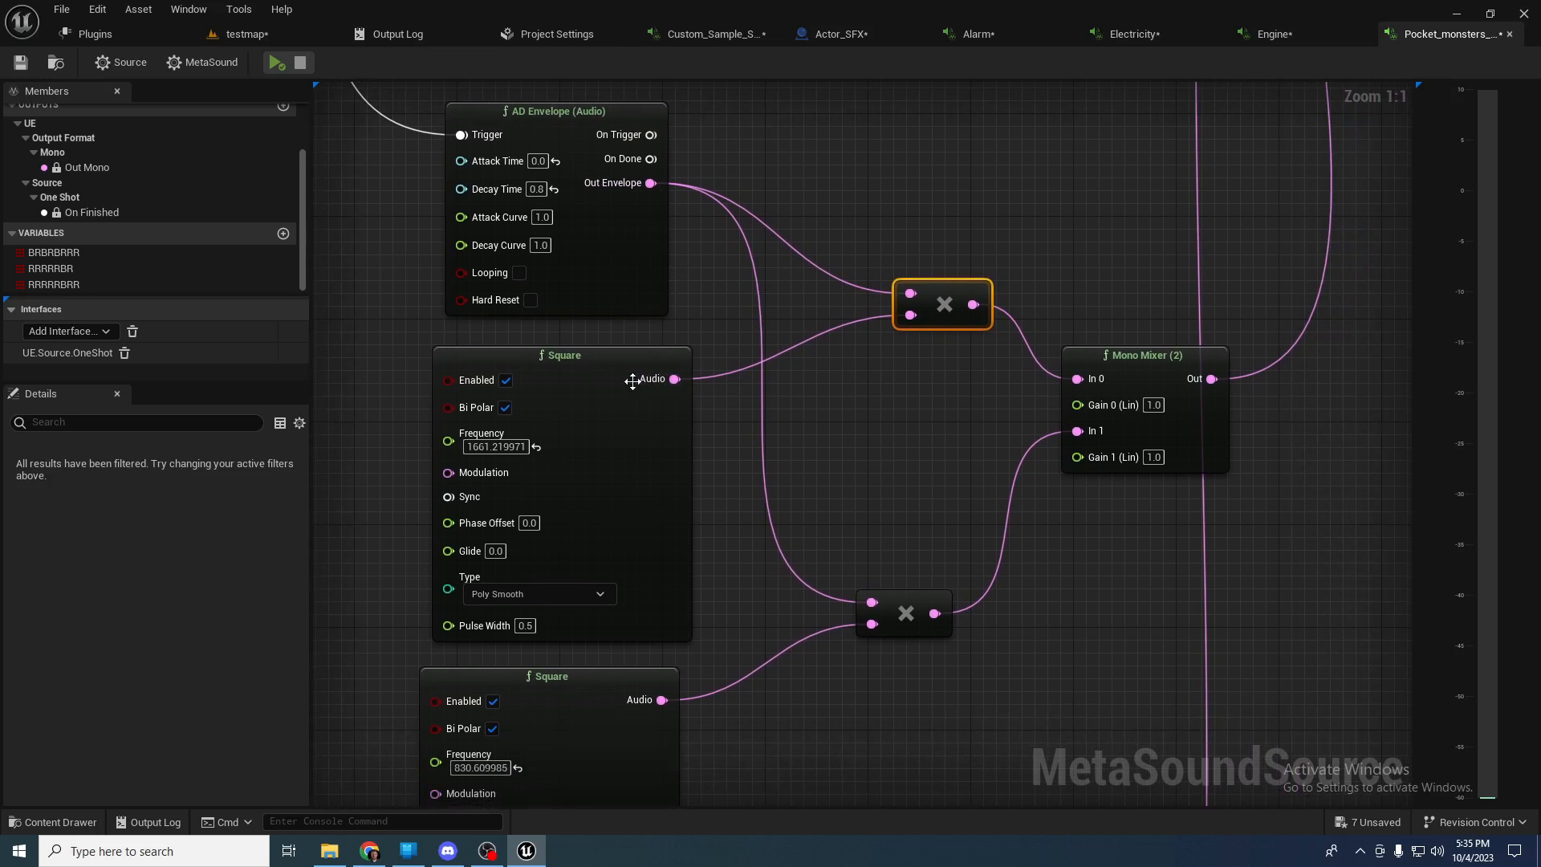
- Reselect the multiply node after the first Square and examine its output into the Mono Mixer (2)
left_click(656, 359)
right_click_drag(700, 343, 688, 360)
left_click_drag(854, 272, 990, 373)
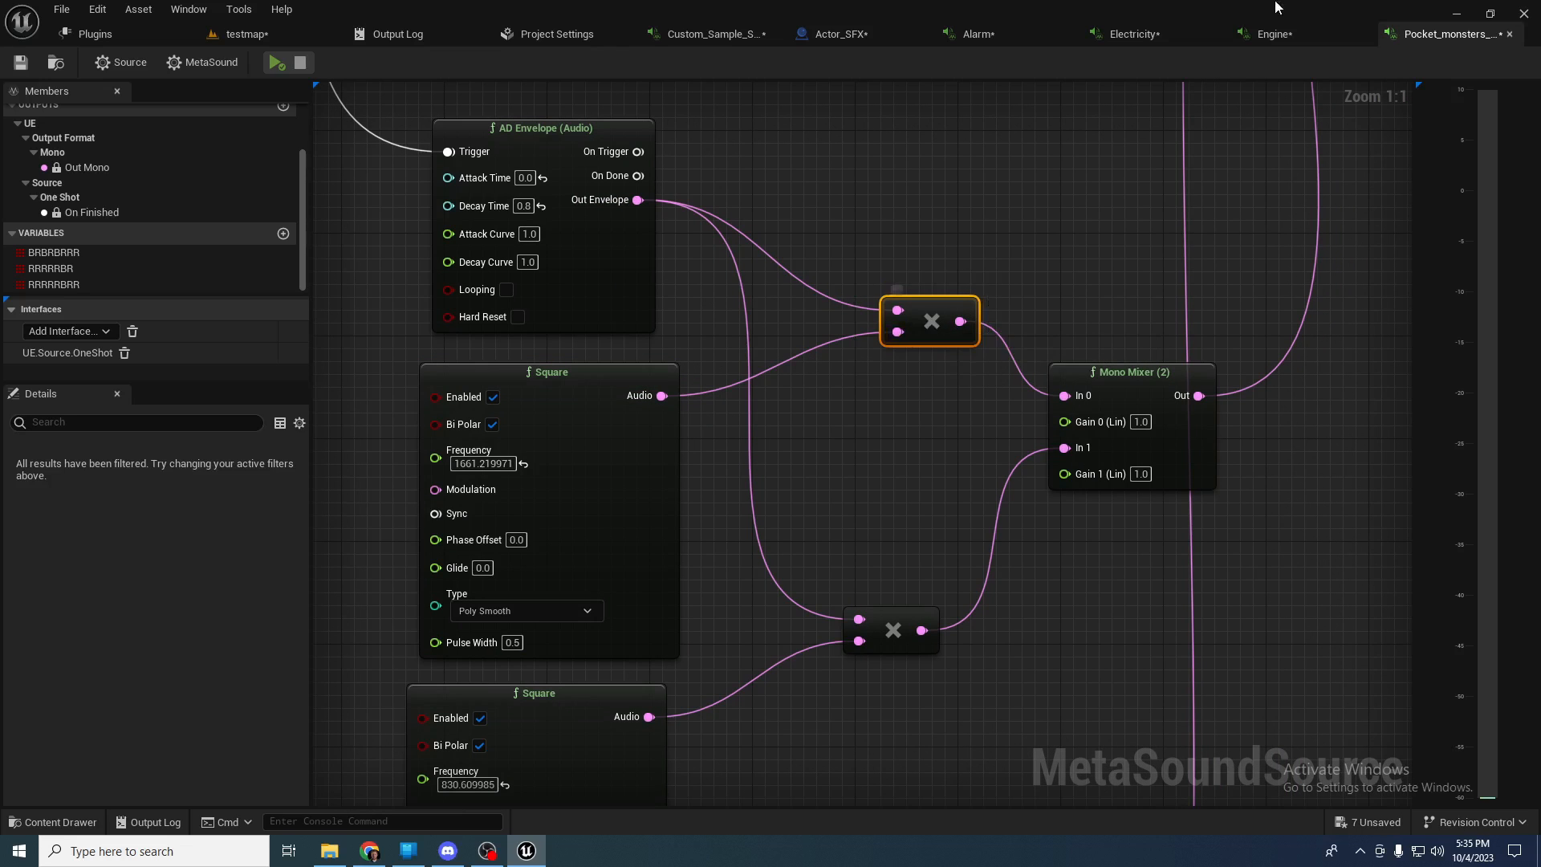
right_click_drag(1040, 227, 1090, 176)
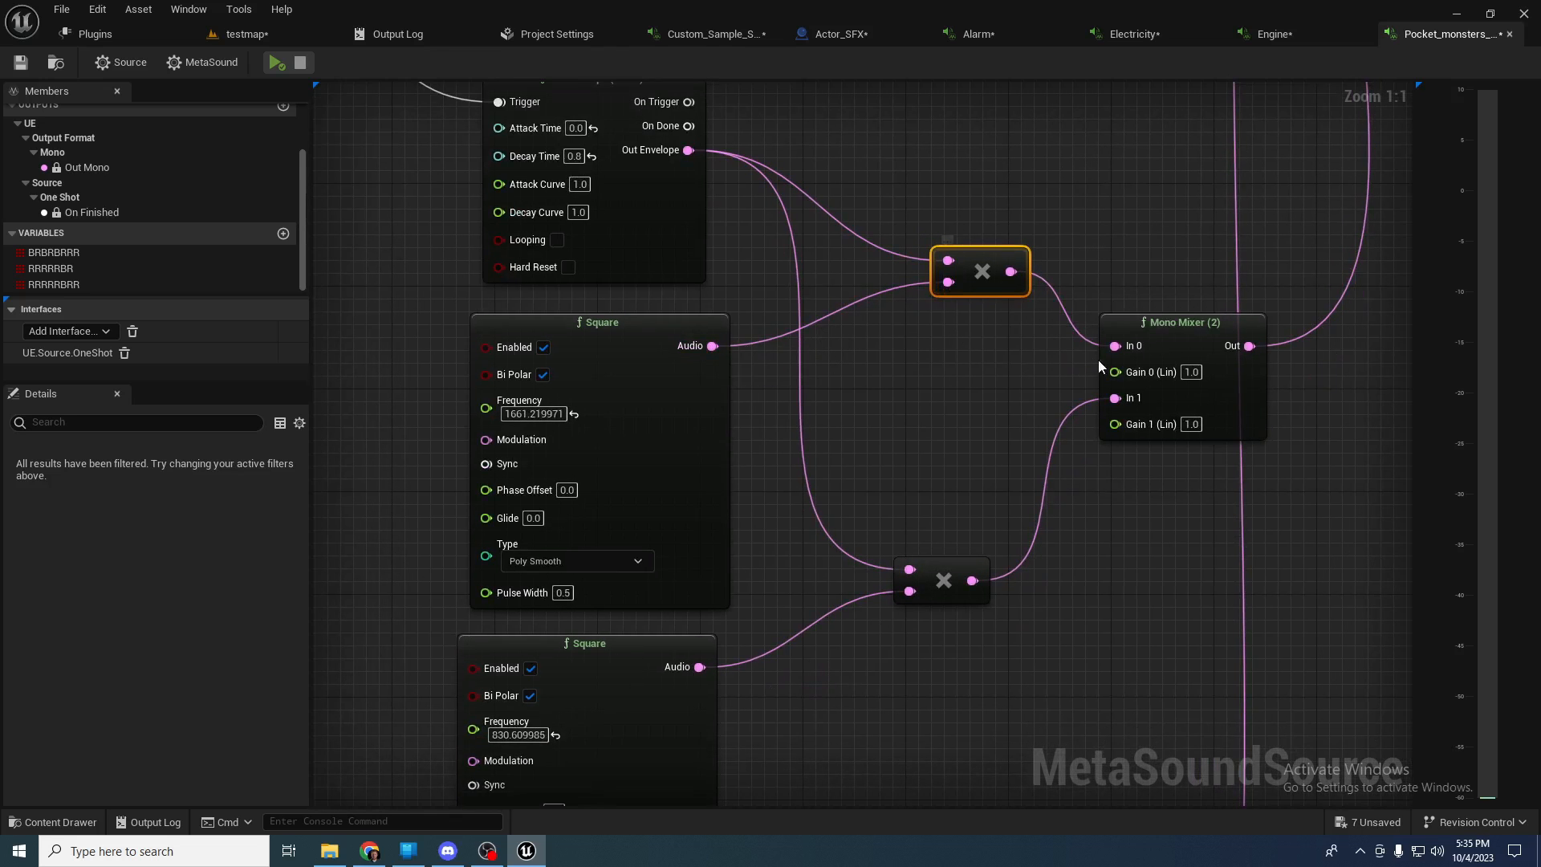
- Select the AD Envelope, first Square and multiply nodes together, and the AD Envelope alone, to examine the envelope's role in the voice
right_click_drag(783, 277, 1021, 336)
right_click_drag(910, 431, 1027, 425)
right_click_drag(348, 90, 514, 177)
left_click_drag(589, 145, 1220, 555)
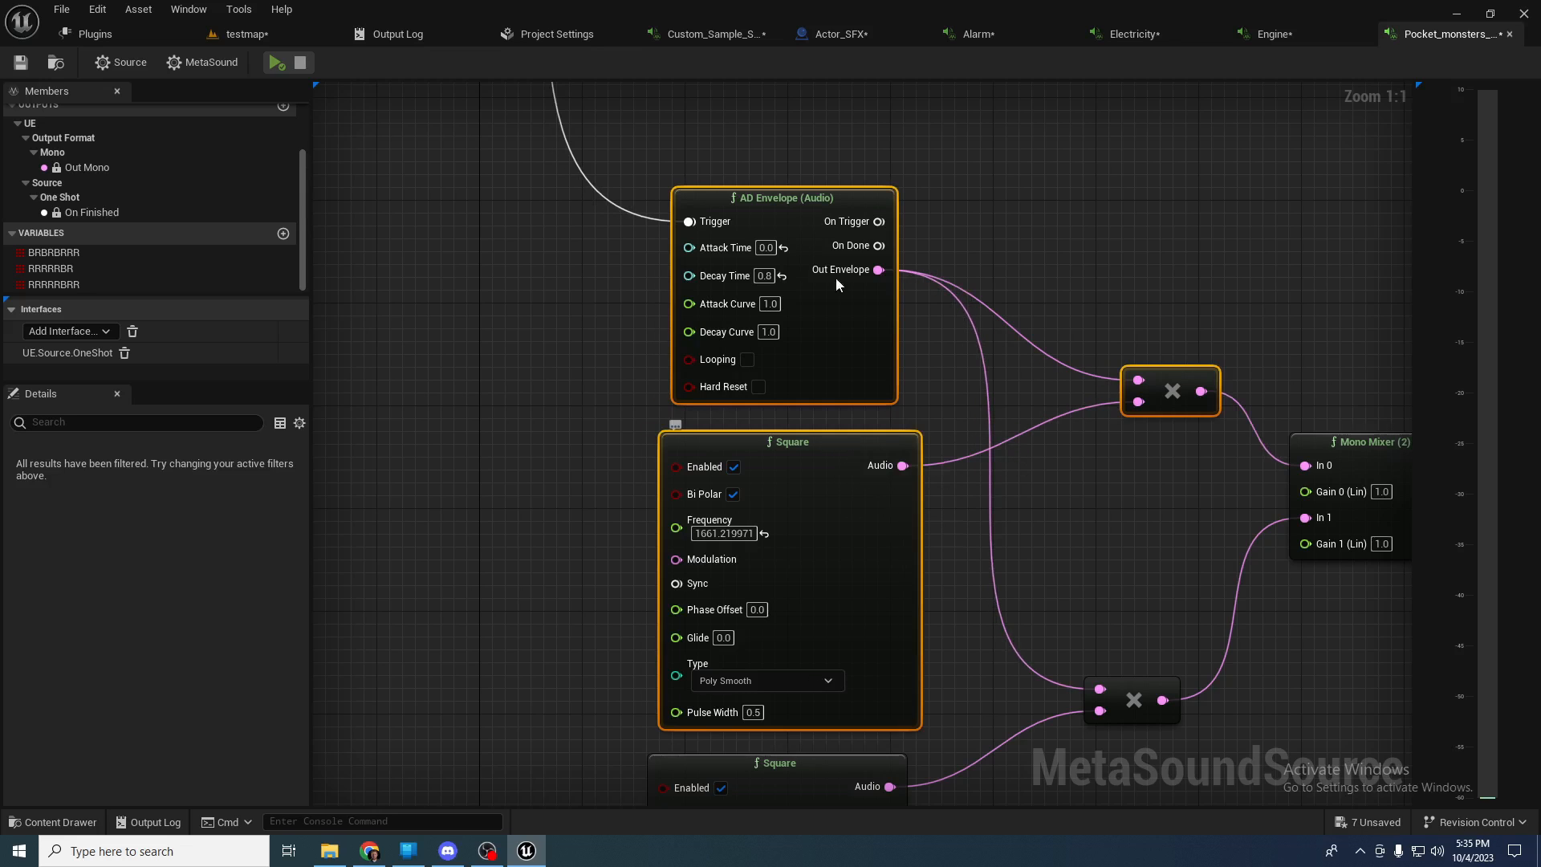
left_click_drag(674, 168, 923, 419)
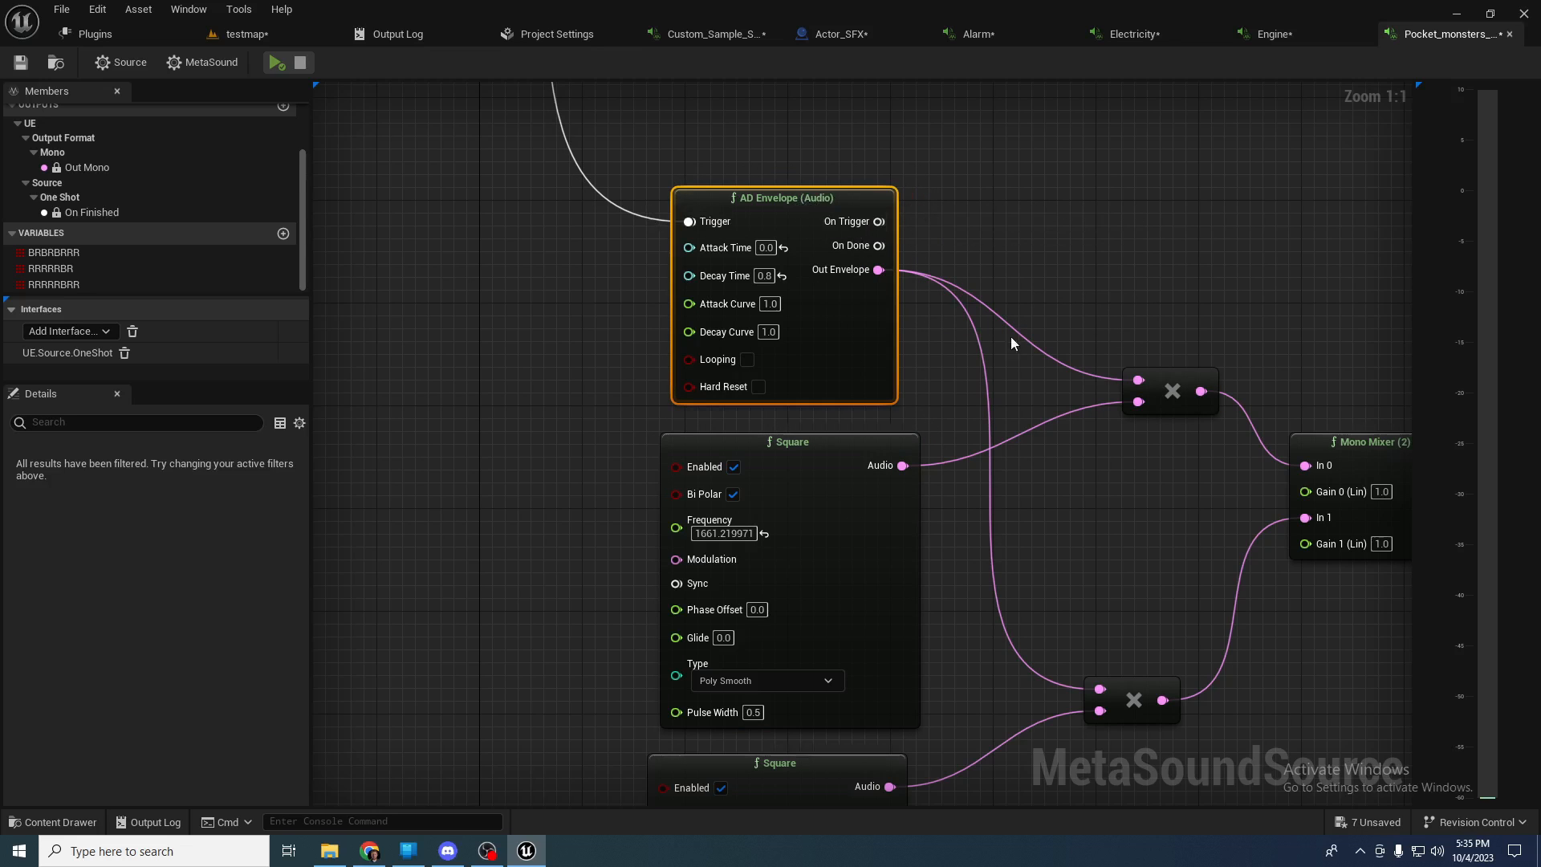
right_click_drag(1195, 377, 1104, 364)
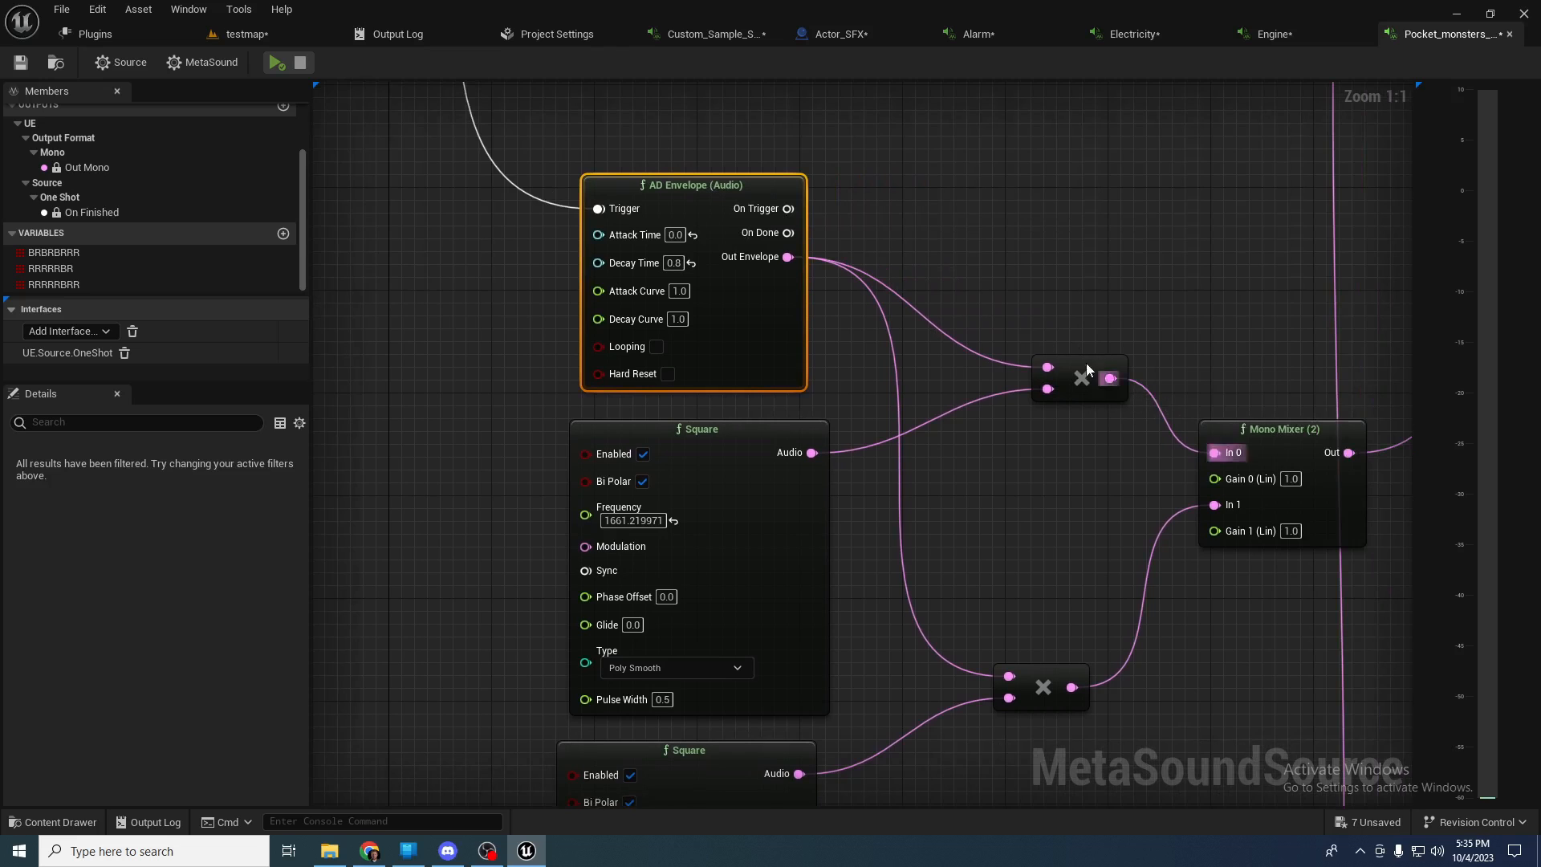
right_click_drag(892, 302, 1030, 319)
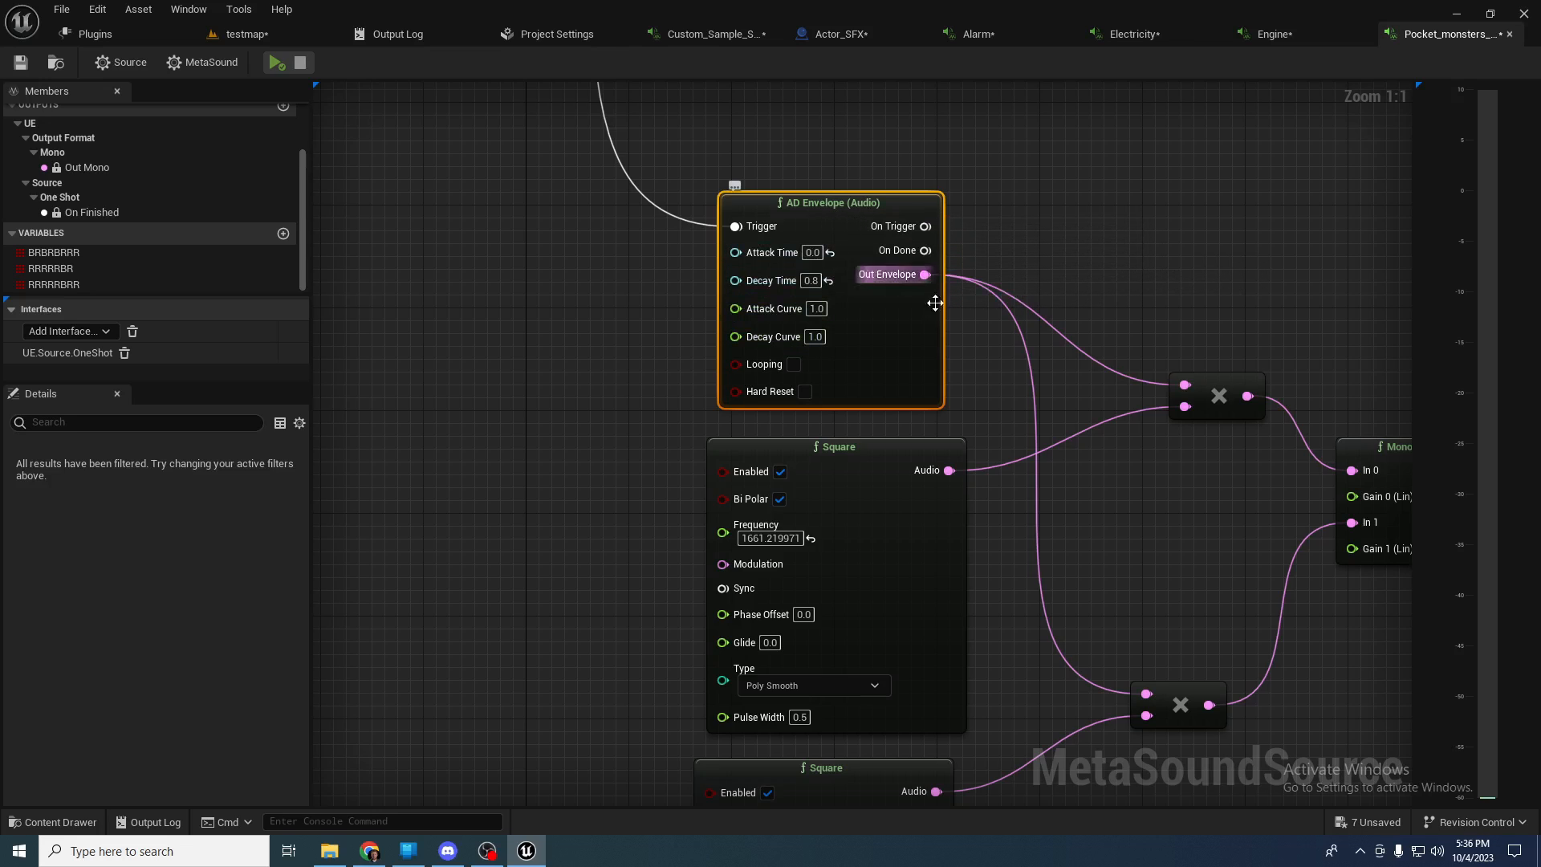
right_click_drag(1049, 242, 980, 257)
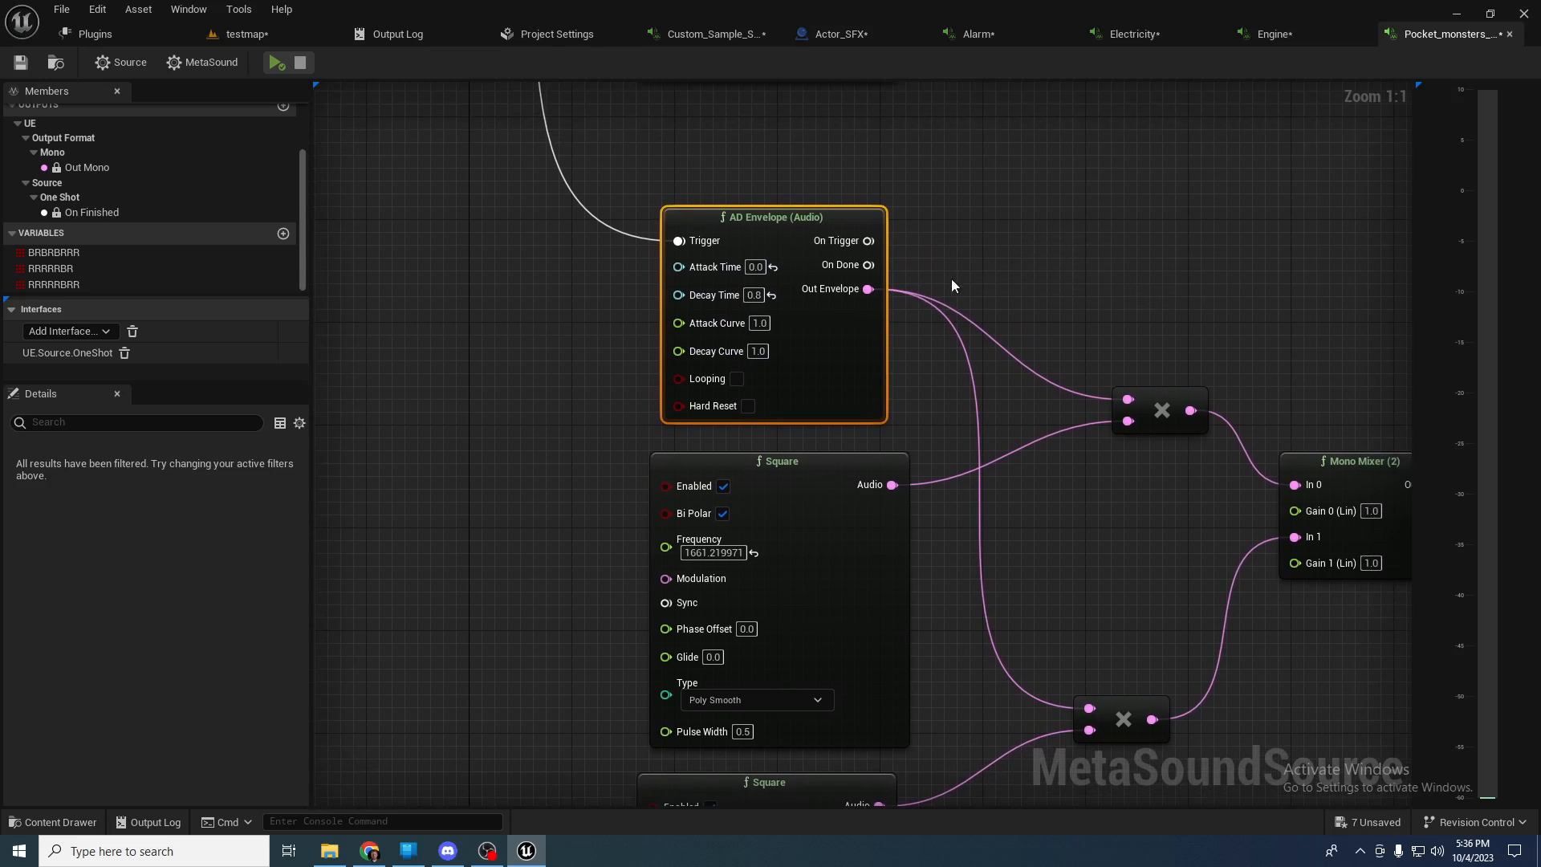
left_click_drag(870, 242, 1014, 242)
left_click(959, 249)
left_click_drag(868, 241, 1048, 241)
left_click(1016, 220)
- Play the Pocket_monsters_ MetaSound with the AD Envelope, Square and multiply nodes in view to watch the signal flow
right_click_drag(1017, 217, 1038, 213)
right_click_drag(910, 240, 970, 231)
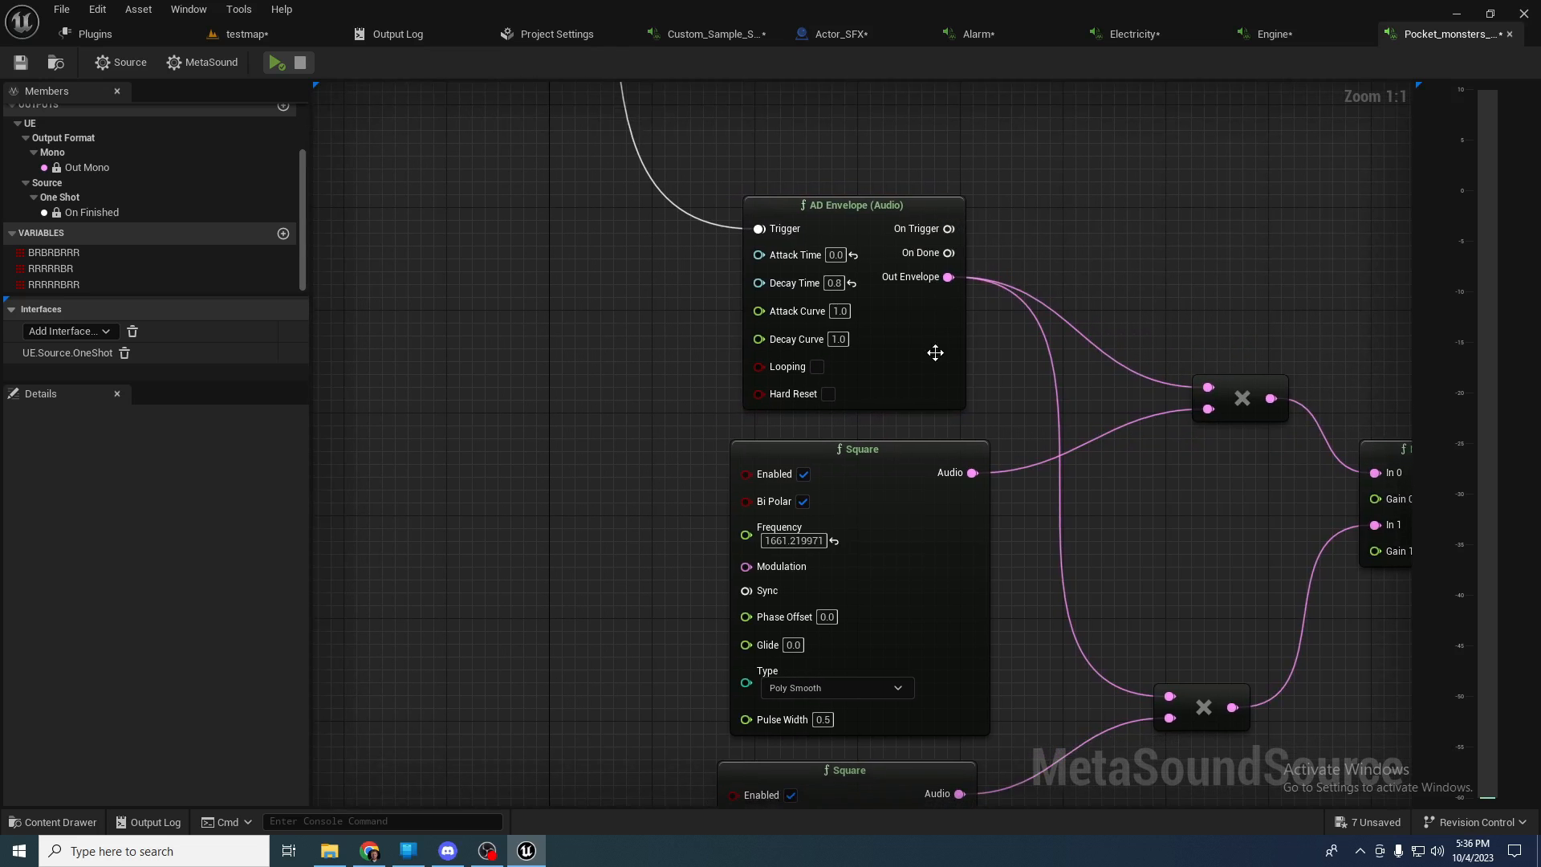
right_click_drag(745, 394, 680, 364)
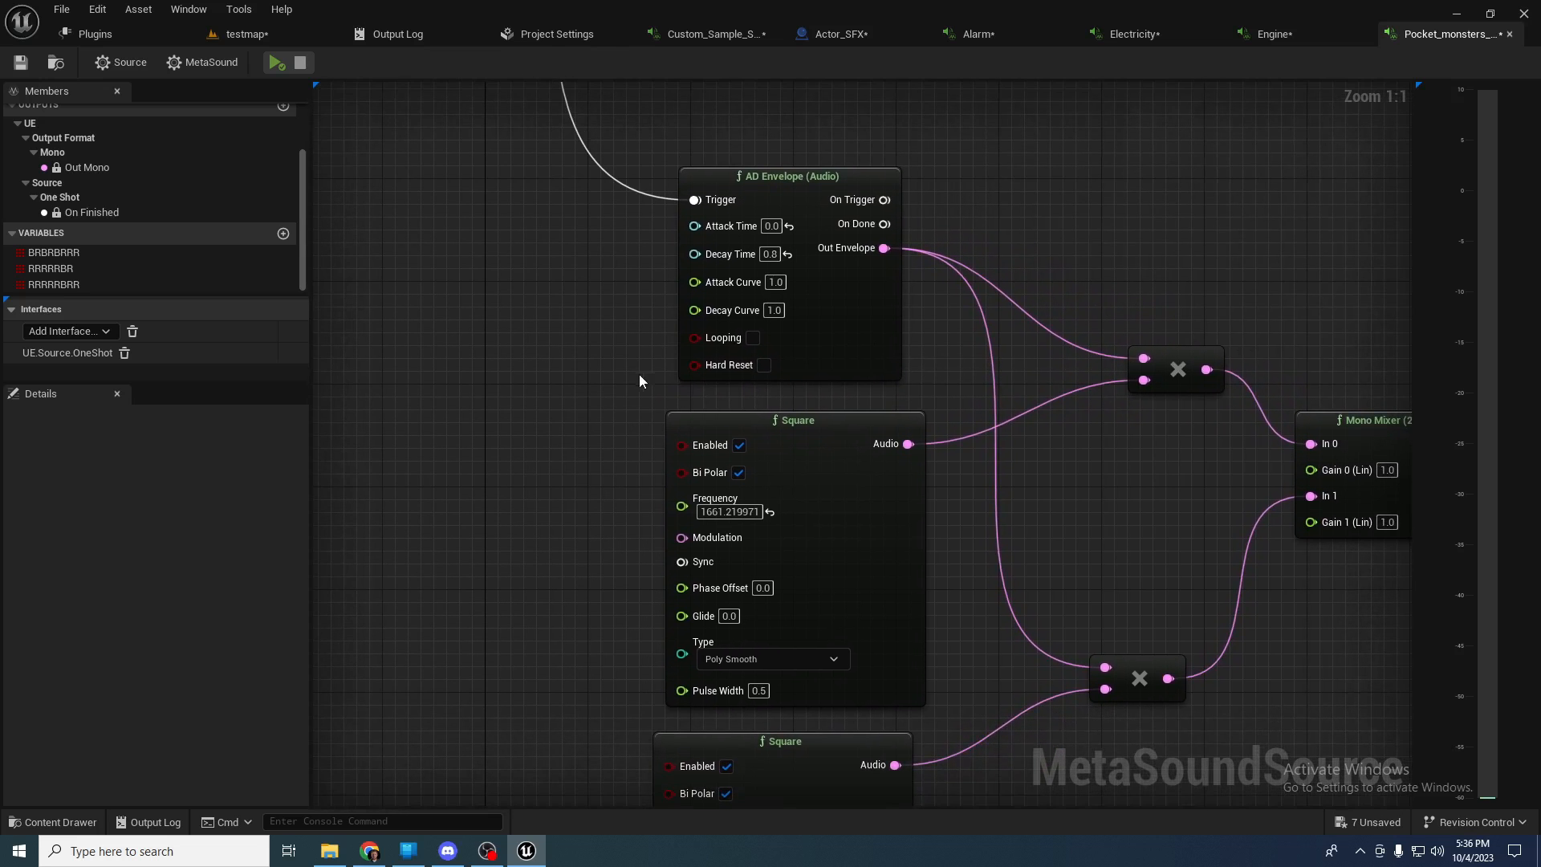
left_click(276, 64)
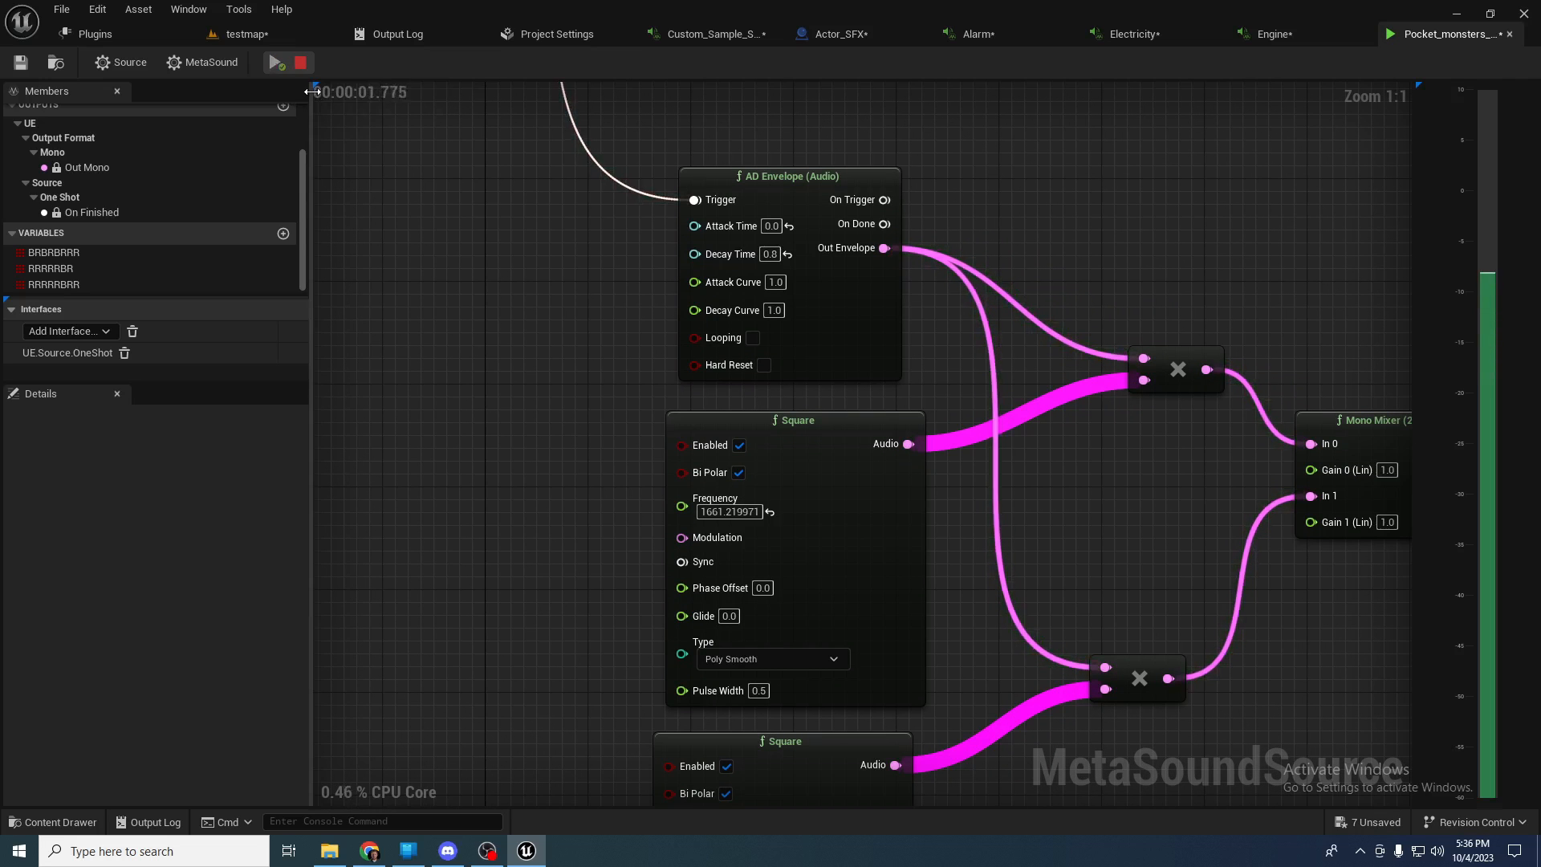
- Examine the AD Envelope, Square oscillators, multiply nodes and Mono Mixer (2) of the Pocket_monsters_ voice together
scroll(451, 216, "down", 3)
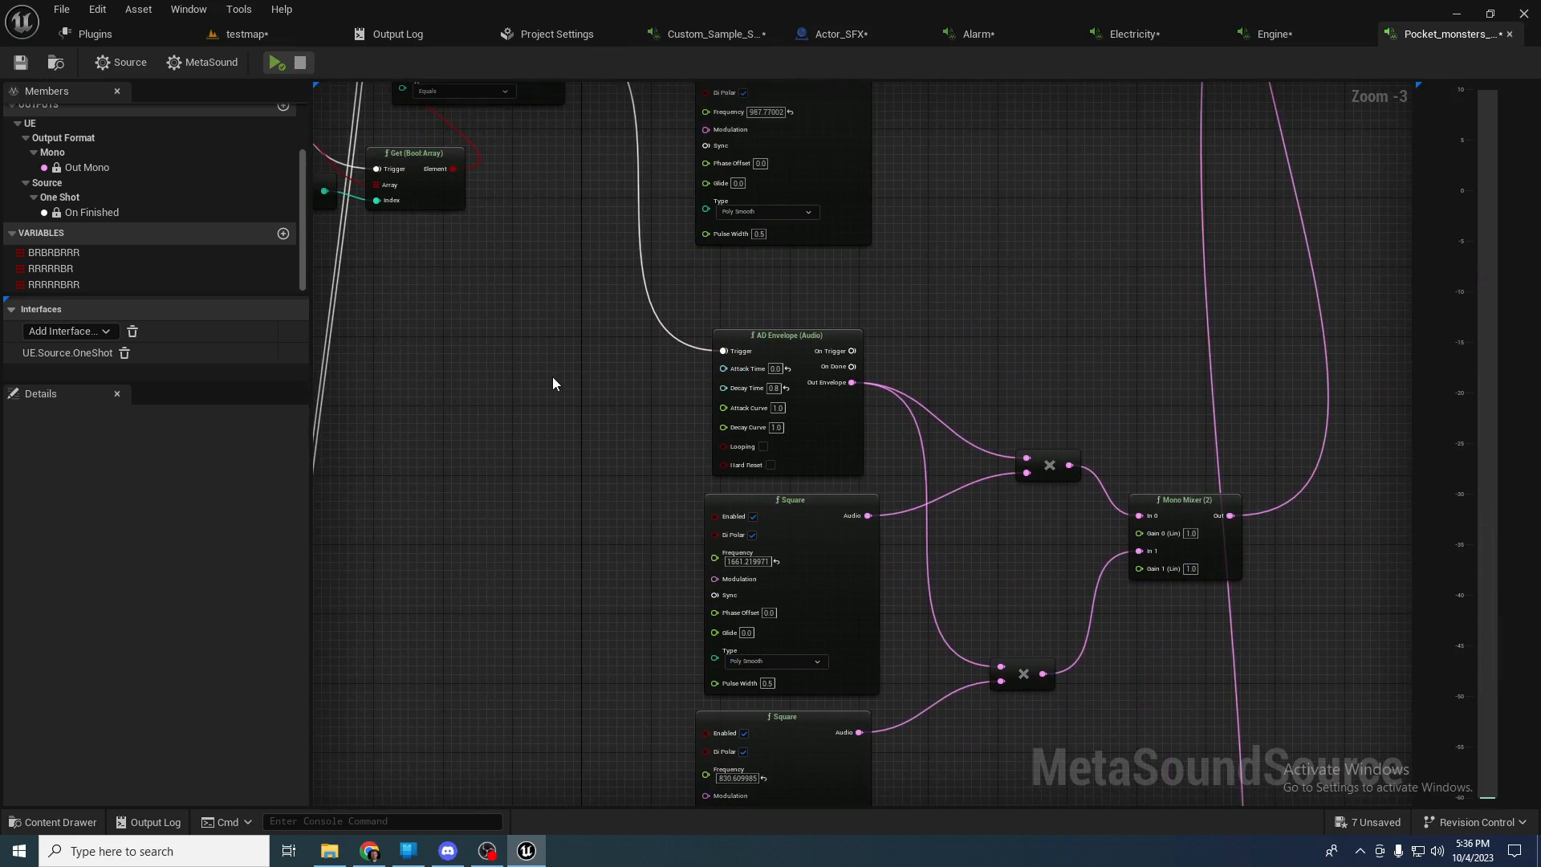
right_click_drag(552, 384, 536, 369)
scroll(536, 361, "down", 1)
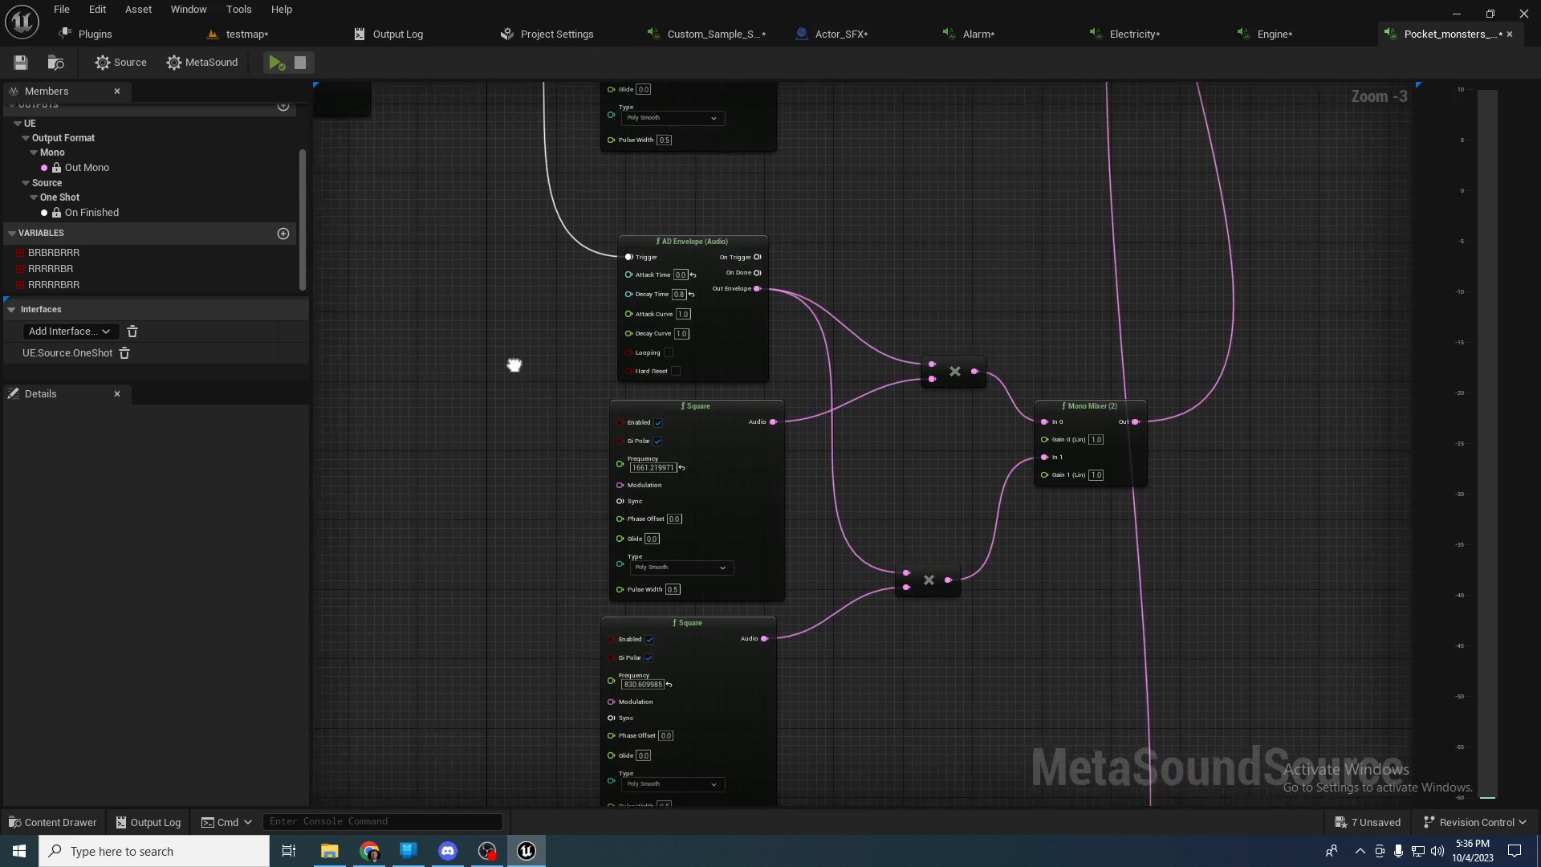
scroll(503, 368, "up", 1)
right_click_drag(504, 372, 553, 404)
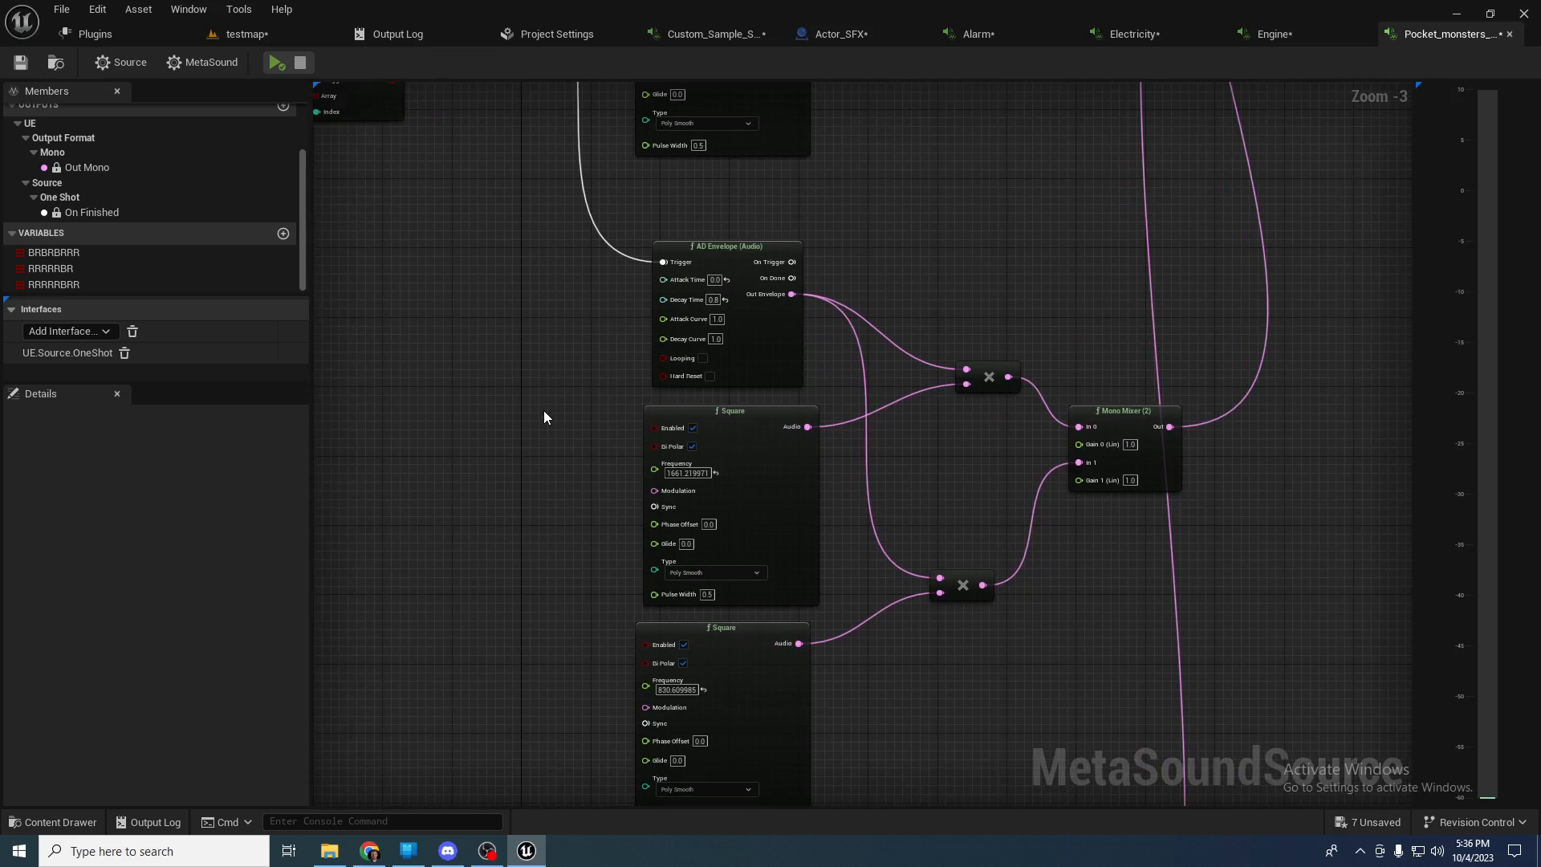
scroll(543, 411, "up", 2)
right_click_drag(543, 411, 549, 391)
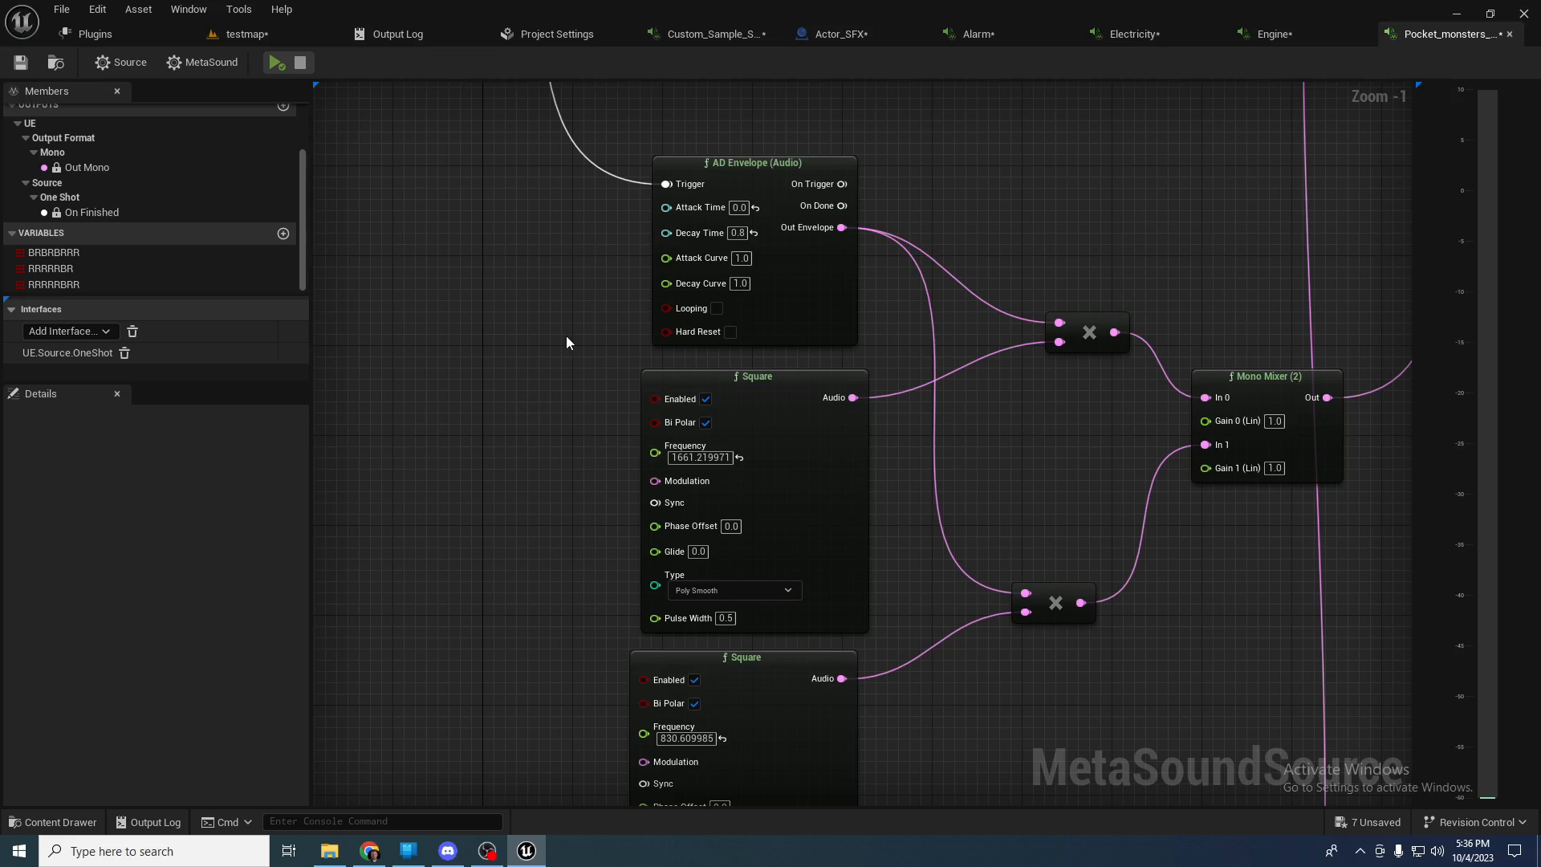
right_click_drag(641, 294, 734, 283)
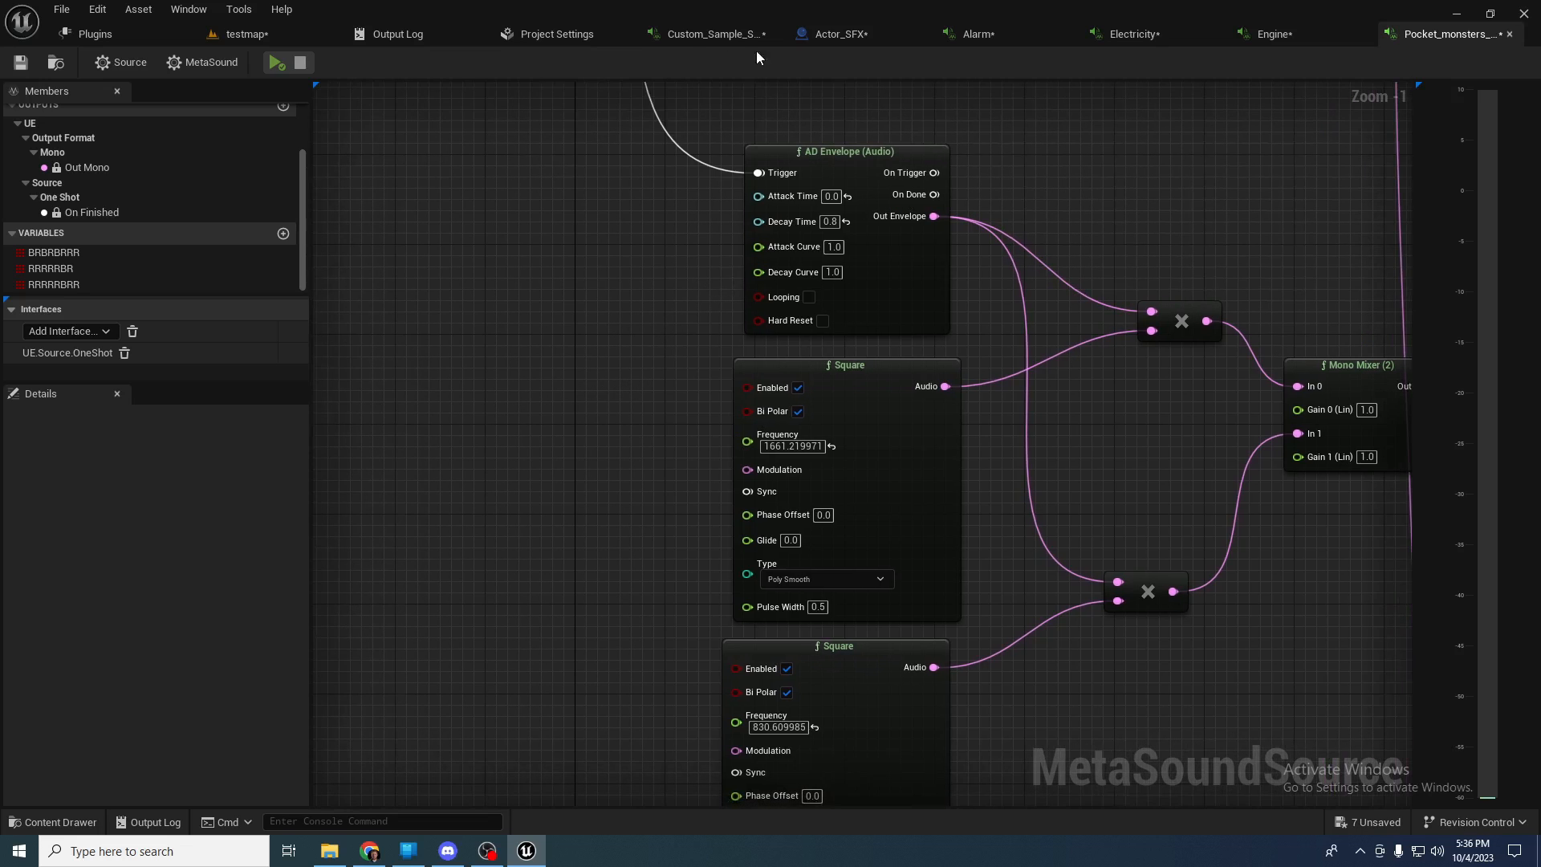
right_click_drag(748, 181, 660, 168)
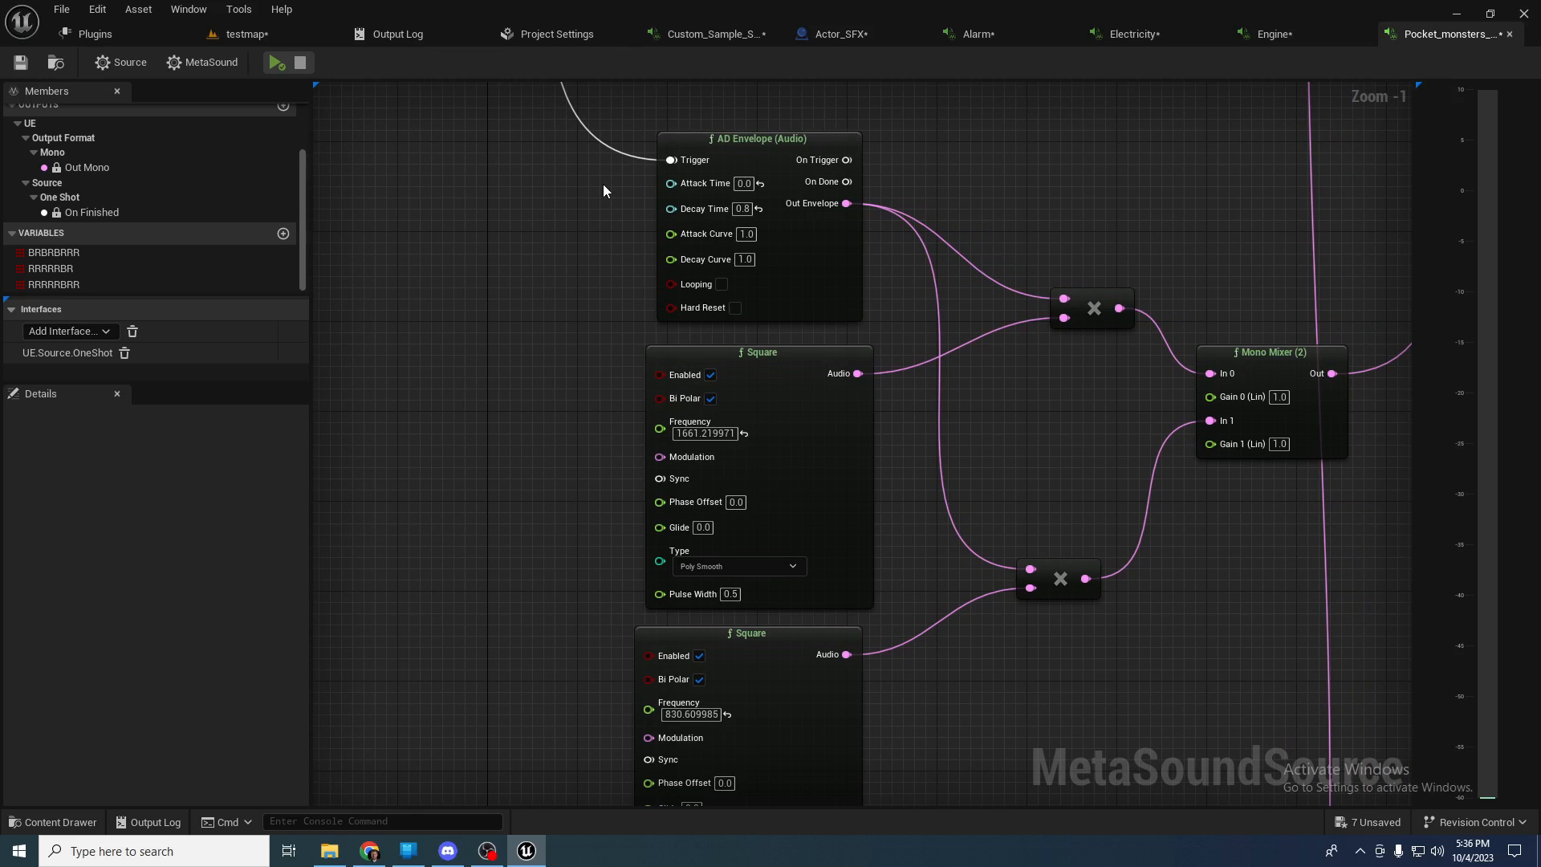
- Return to the testmap level and open the Secret_Unturned MetaSound from the SFX folder
left_click(281, 32)
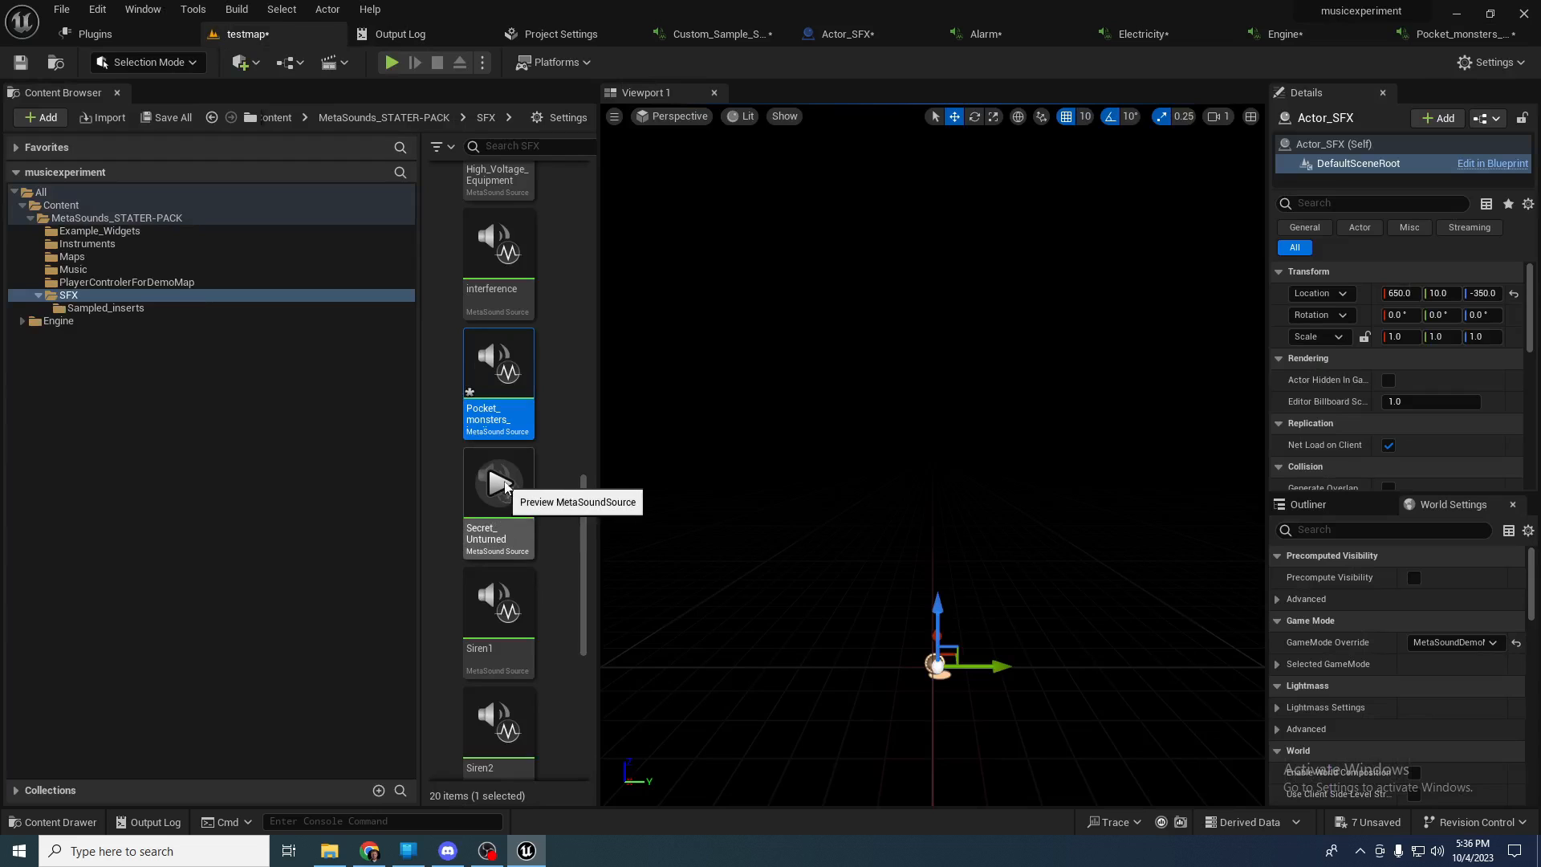
scroll(507, 482, "down", 1)
left_click(500, 437)
left_click(504, 485)
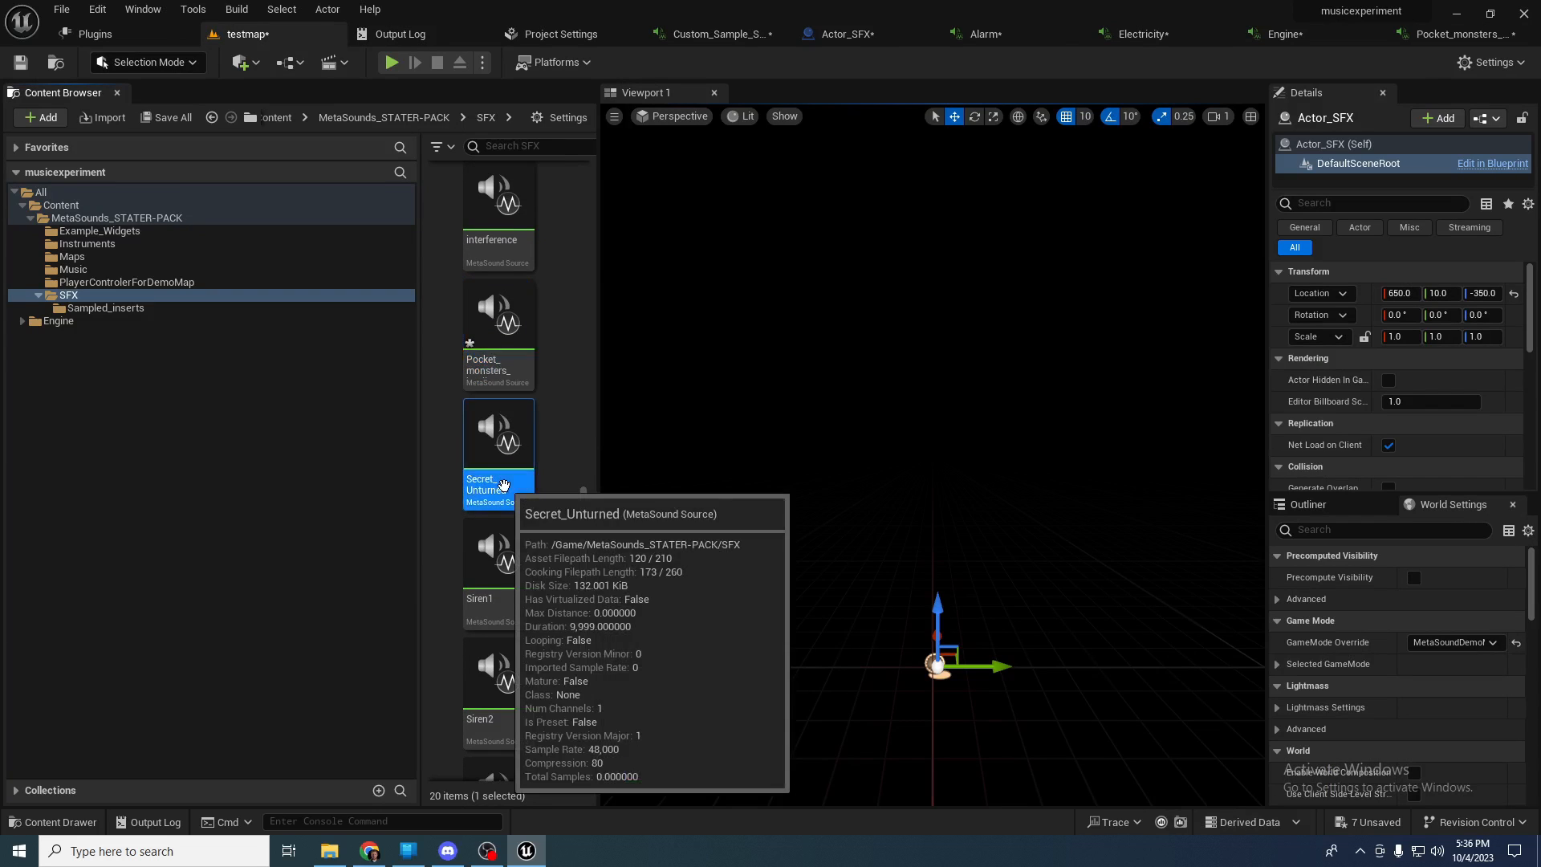
double_click(504, 485)
scroll(713, 451, "up", 2)
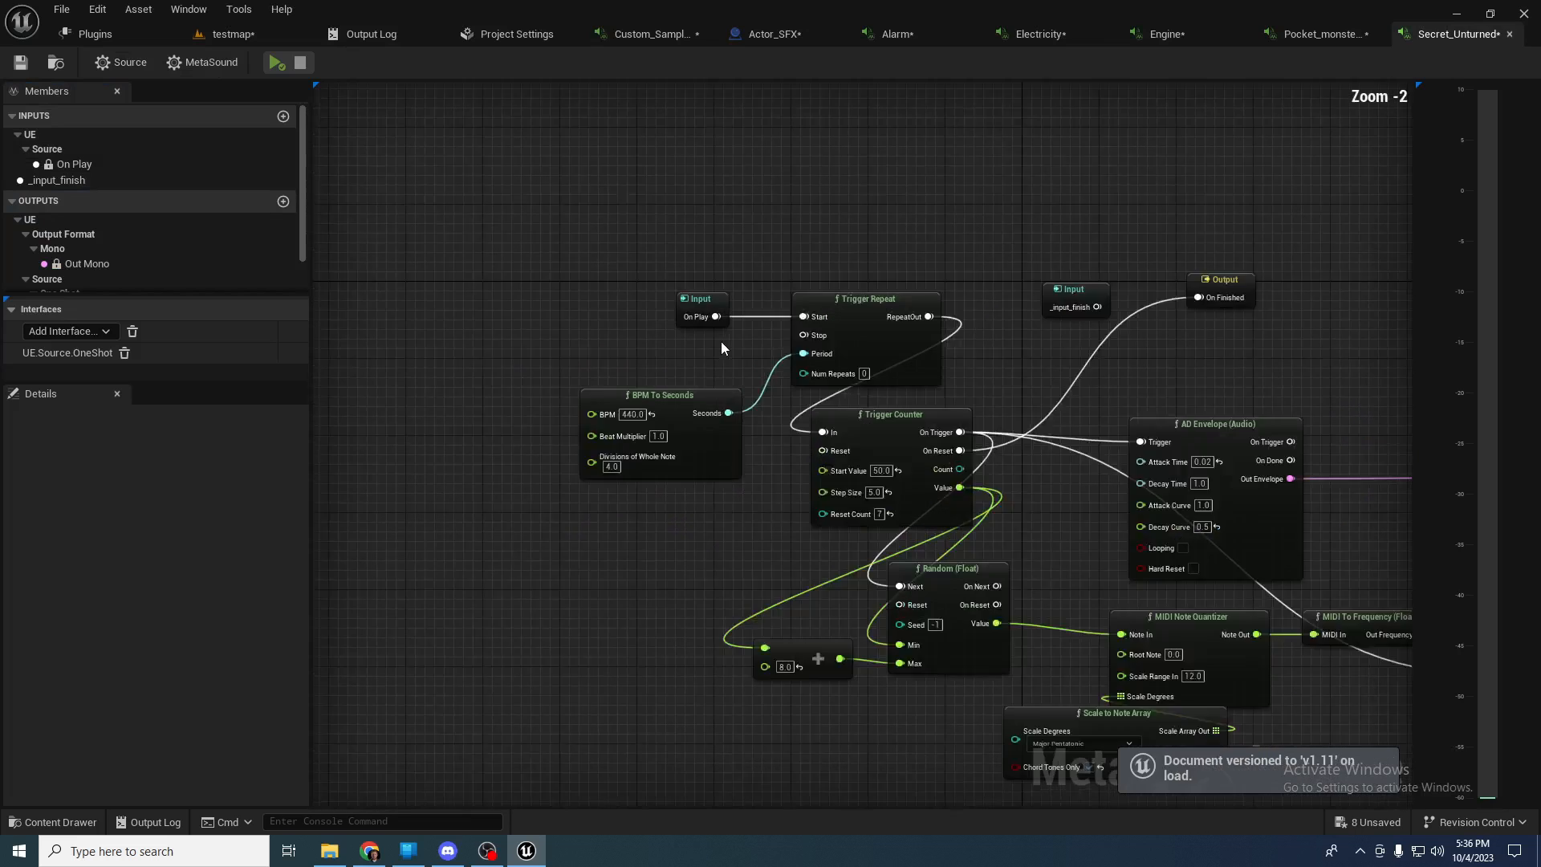
scroll(720, 347, "up", 2)
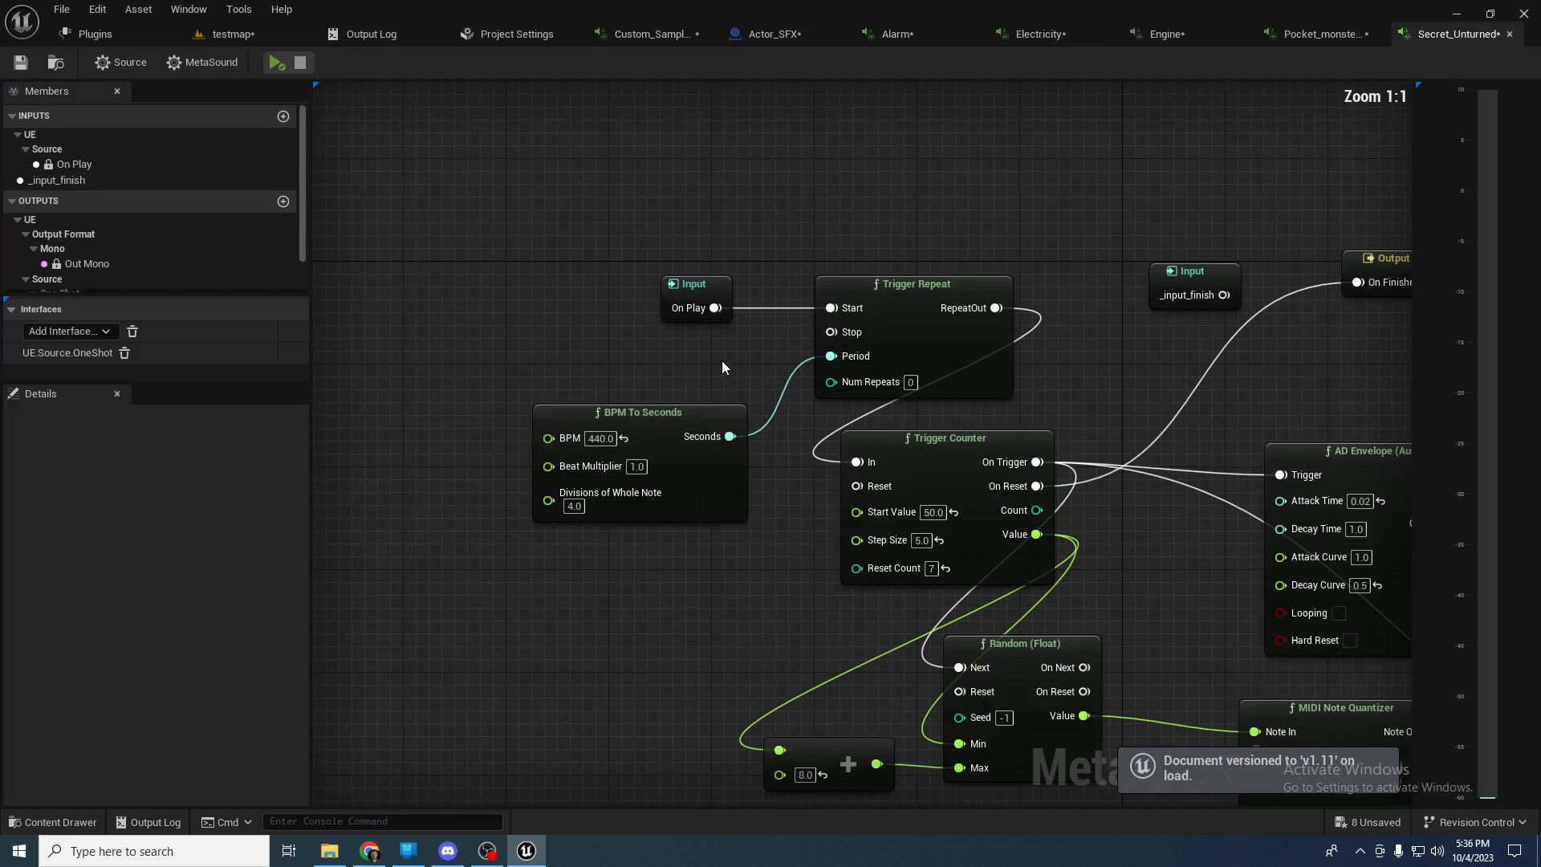
- Go back to the SFX folder and preview the Secret_Unturned MetaSound several times
left_click(241, 33)
left_click(489, 436)
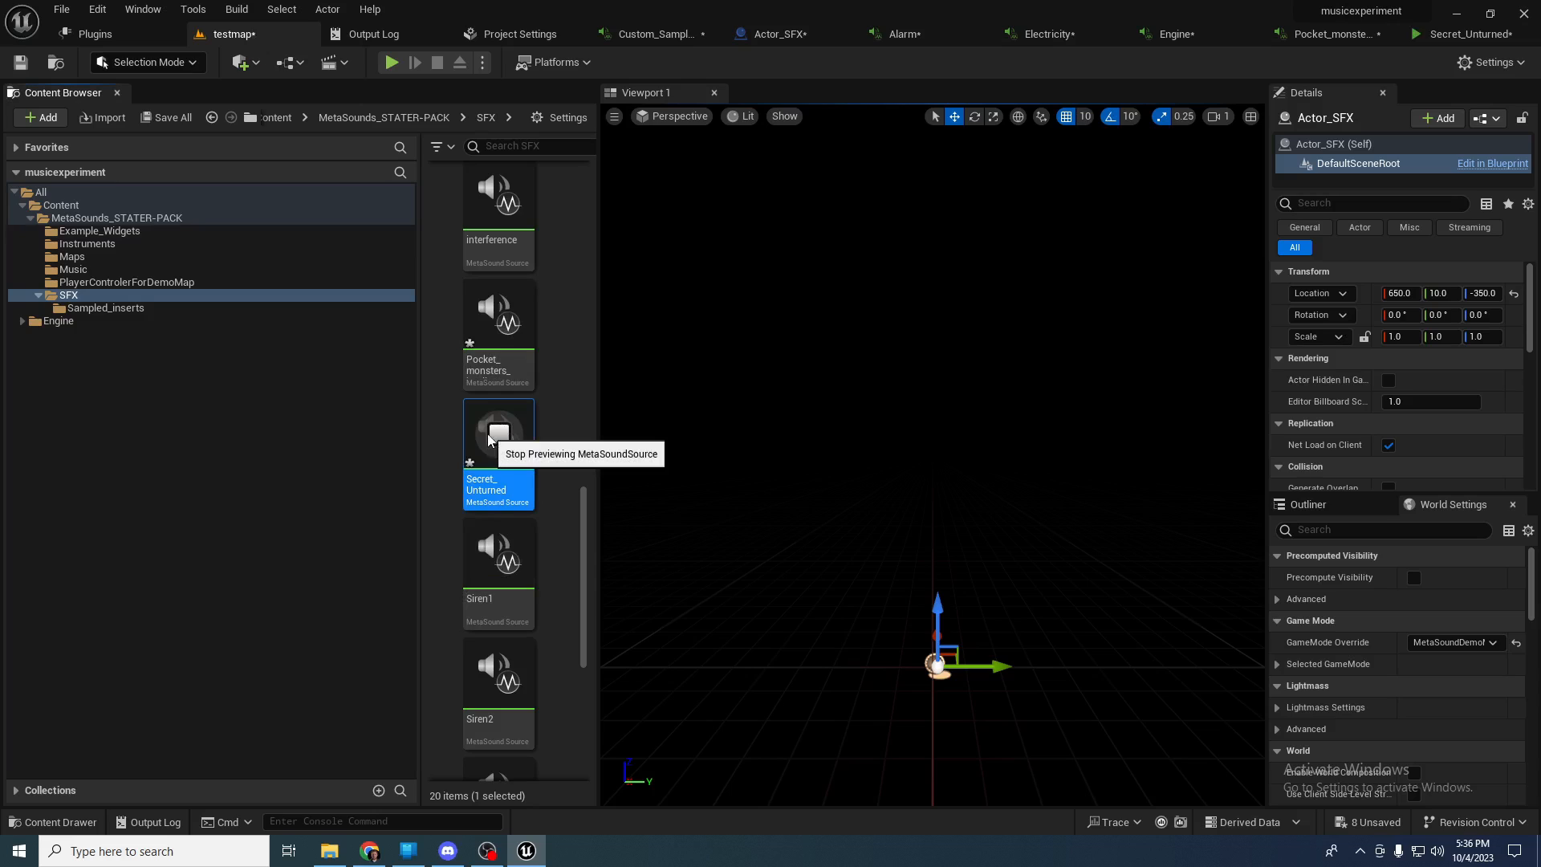
left_click(491, 437)
left_click(493, 437)
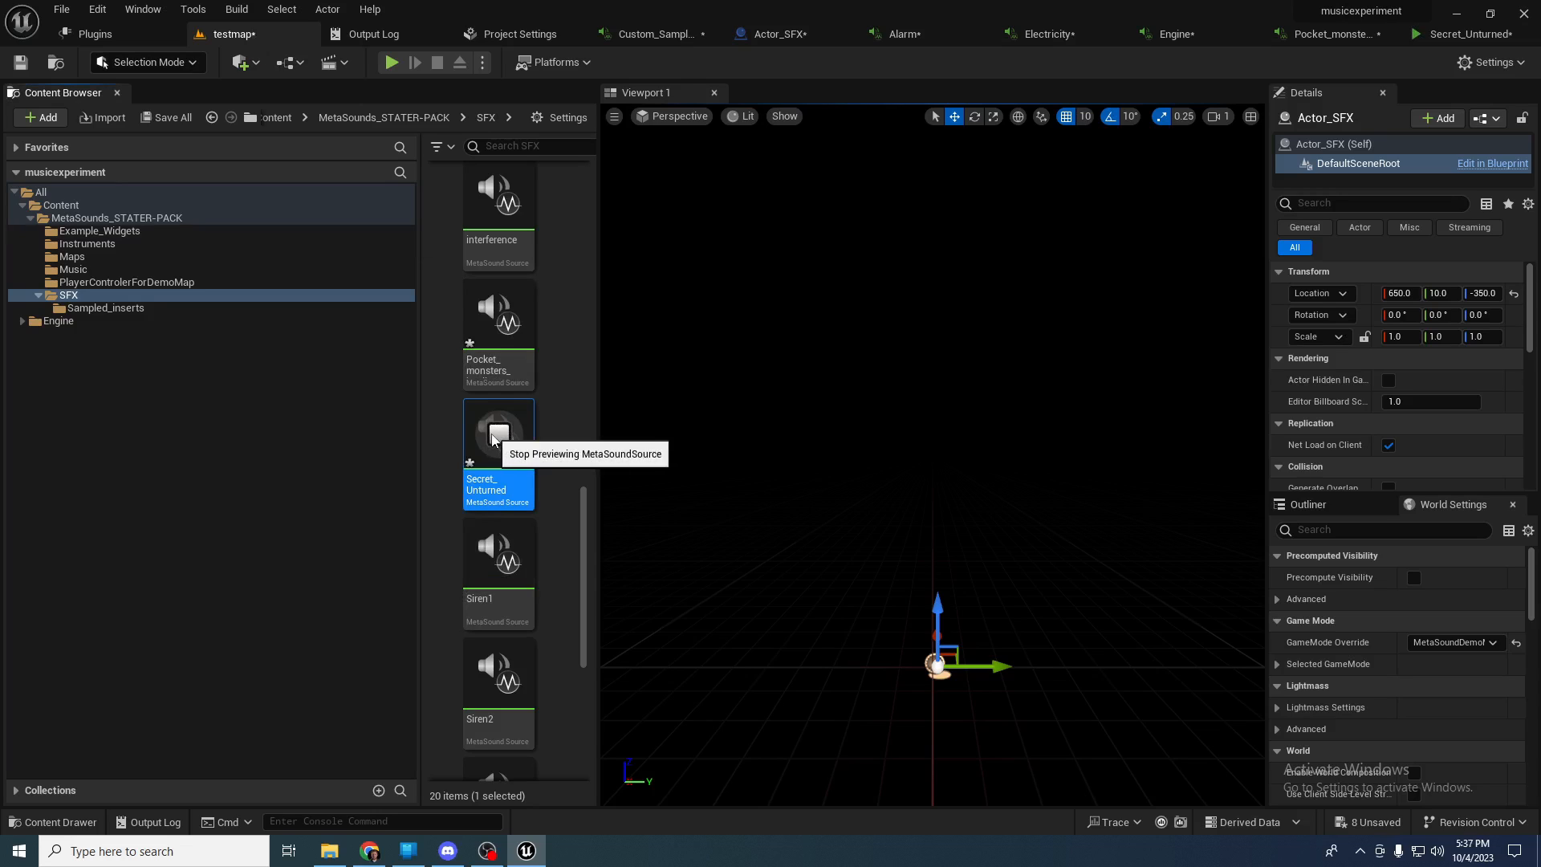
left_click(492, 438)
left_click(492, 439)
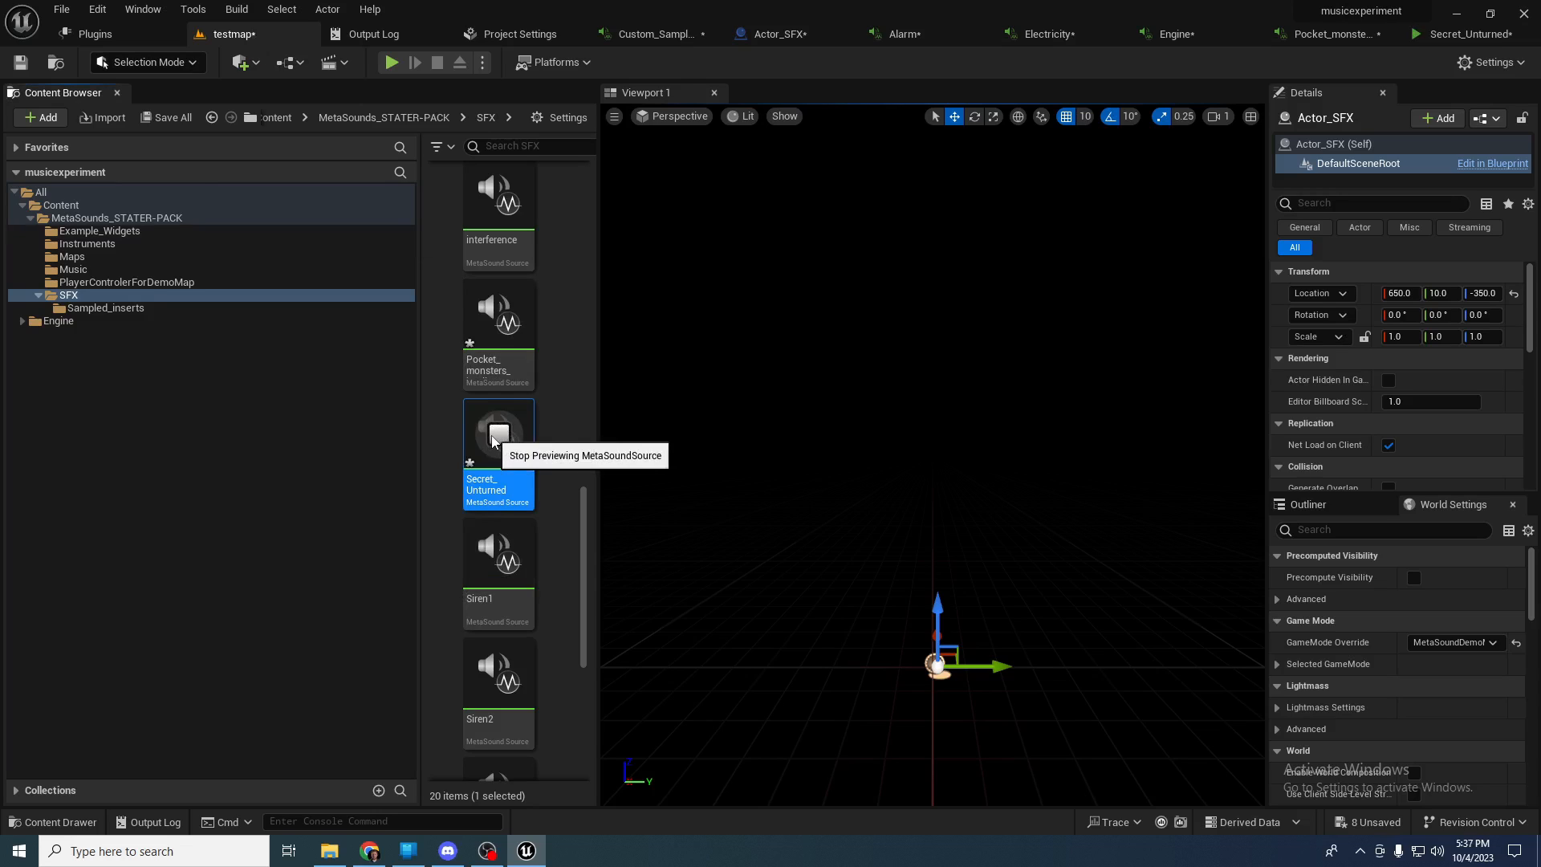
left_click(493, 438)
- In the Secret_Unturned graph, move the Scale to Note Array node below Random (Float), clear of the MIDI Note Quantizer
left_click(1437, 35)
right_click_drag(992, 235, 704, 88)
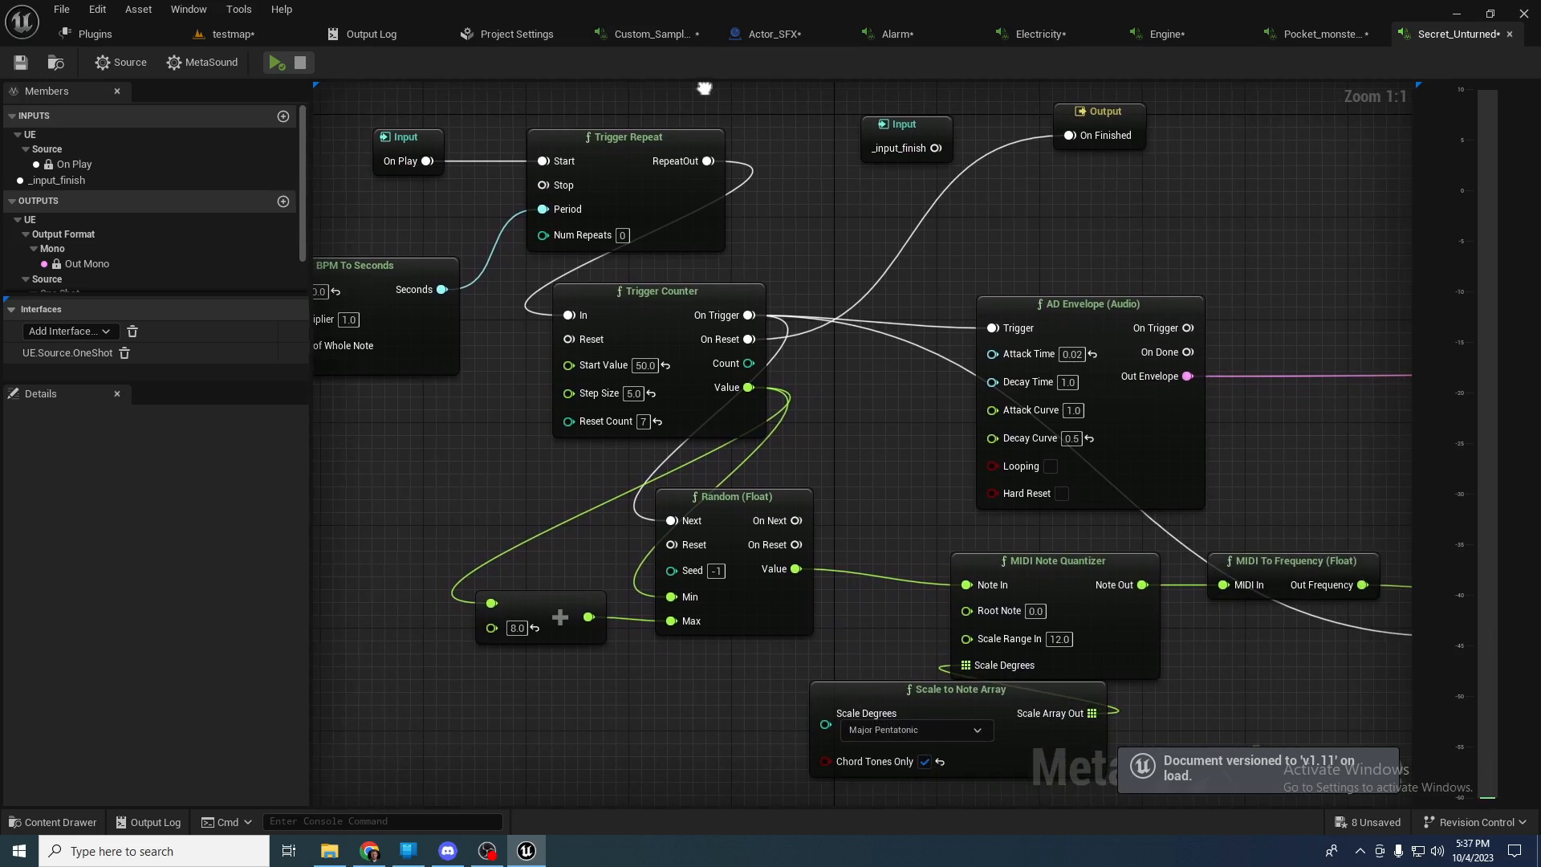
right_click_drag(759, 138, 991, 210)
left_click_drag(455, 188, 1091, 702)
right_click_drag(1078, 552, 813, 372)
left_click_drag(831, 539, 637, 573)
- Select the MIDI Note Quantizer to examine it and move the Random (Float) node slightly closer to it
right_click_drag(689, 530, 894, 513)
left_click_drag(894, 513, 1279, 624)
right_click_drag(1268, 614, 1205, 590)
left_click(1176, 469)
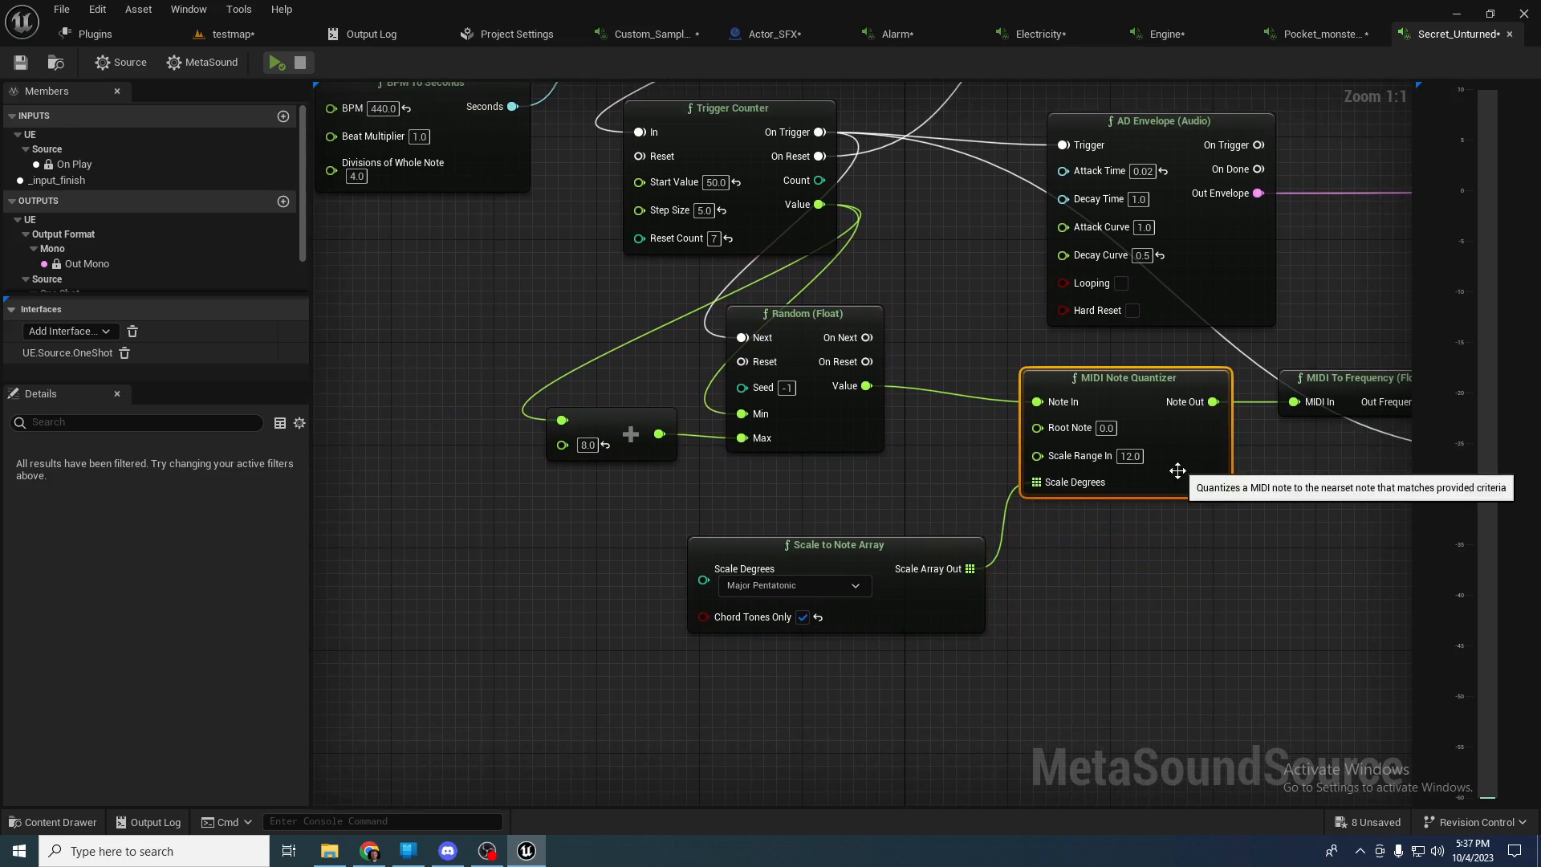
left_click_drag(825, 429, 838, 442)
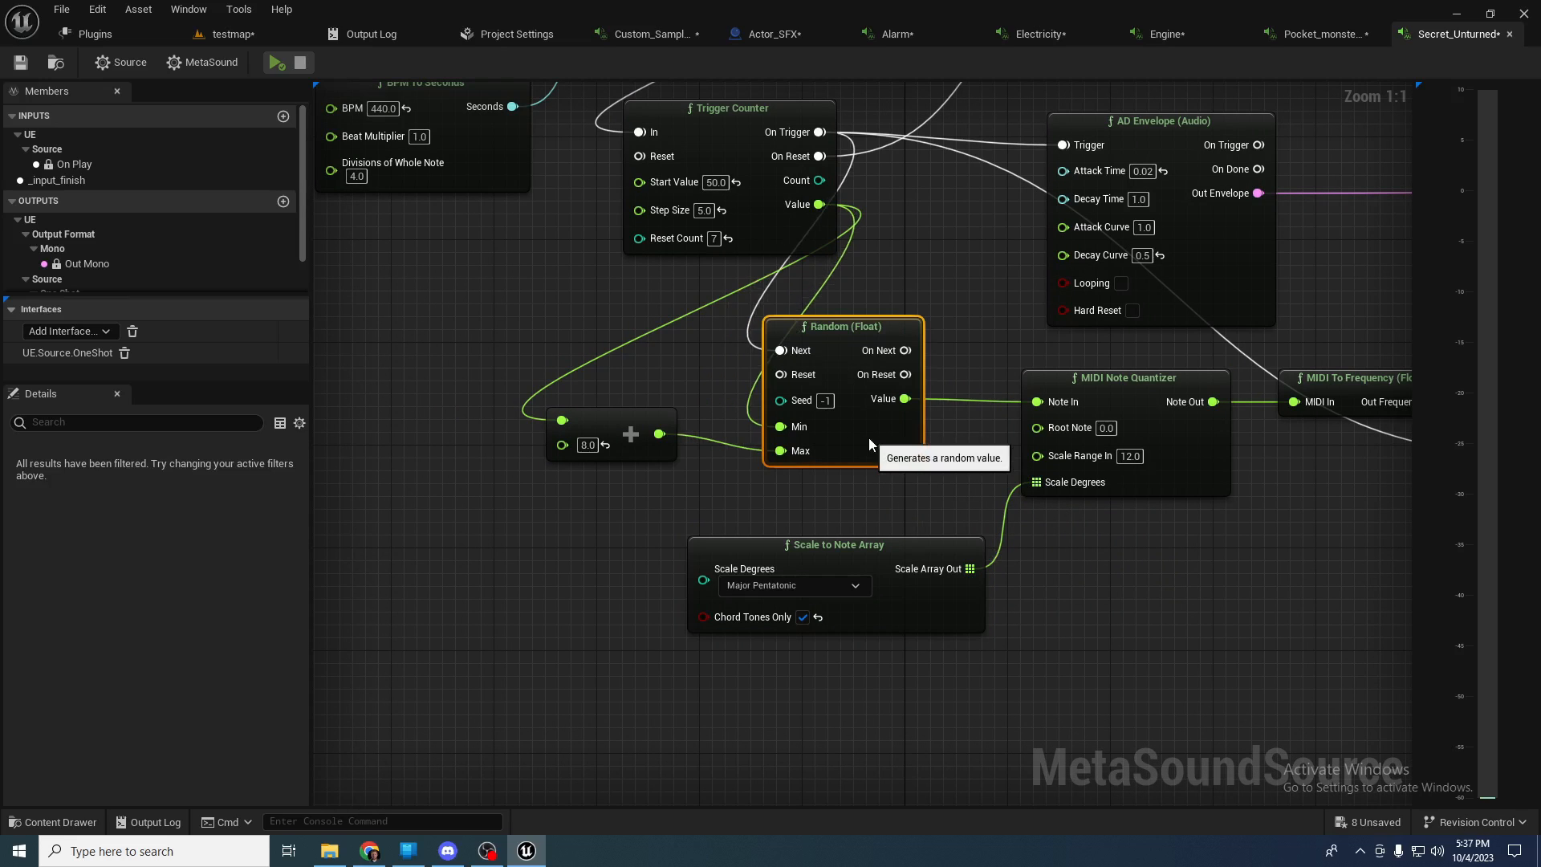
- Select the MIDI Note Quantizer and the Scale to Note Array nodes to examine how the Major Pentatonic scale feeds the quantizer
mouse_move(951, 319)
right_mouse_down()
mouse_move(943, 337)
mouse_move(924, 325)
right_mouse_up()
left_click(1043, 409)
left_click(824, 562)
right_click_drag(826, 520, 826, 457)
left_click_drag(613, 467, 1011, 615)
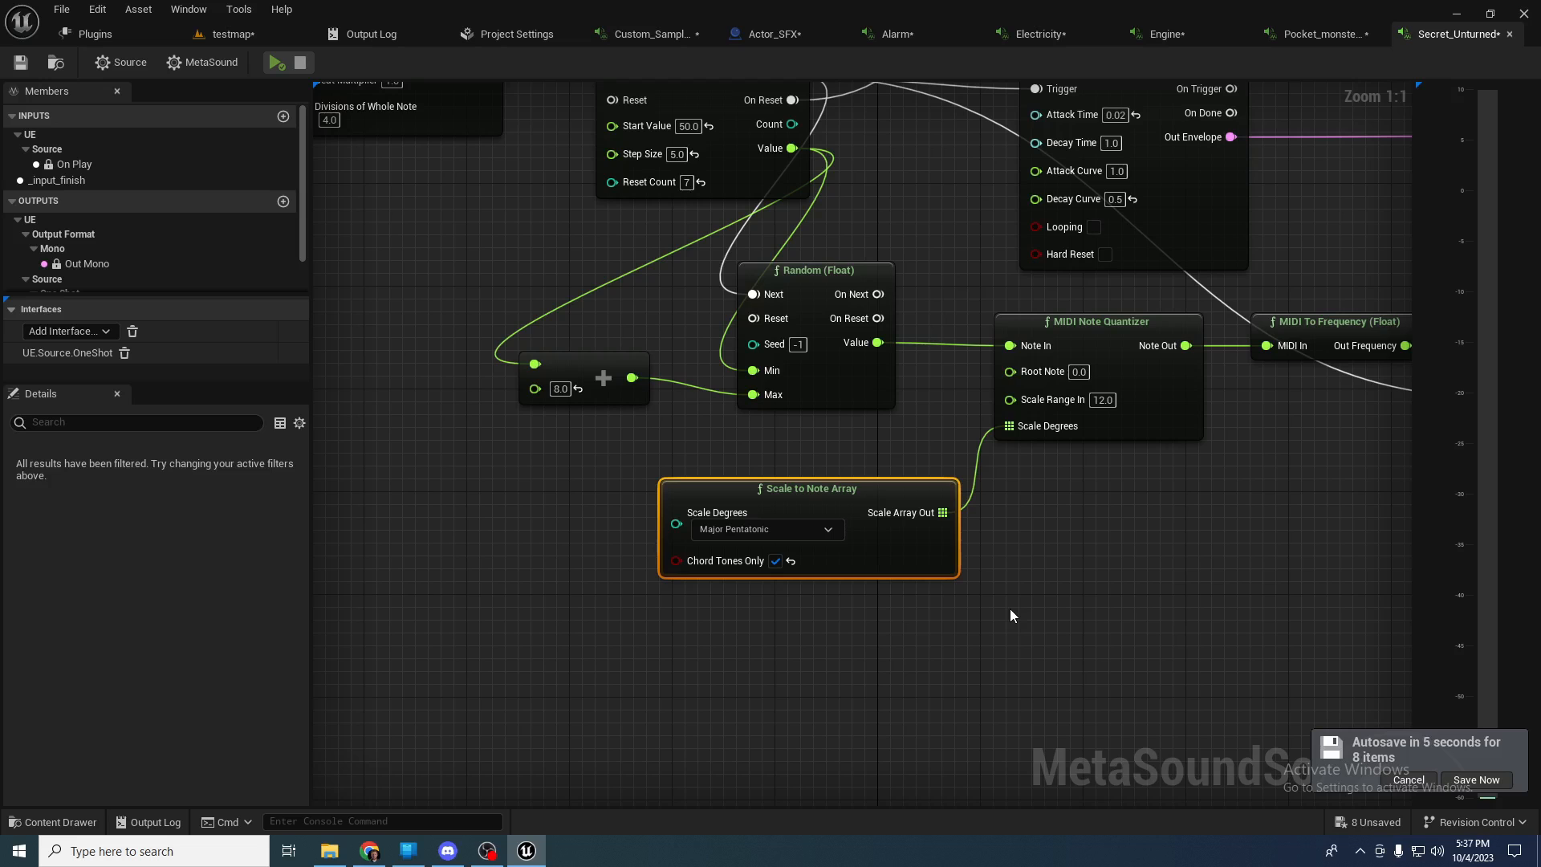
right_click_drag(1010, 615, 1070, 647)
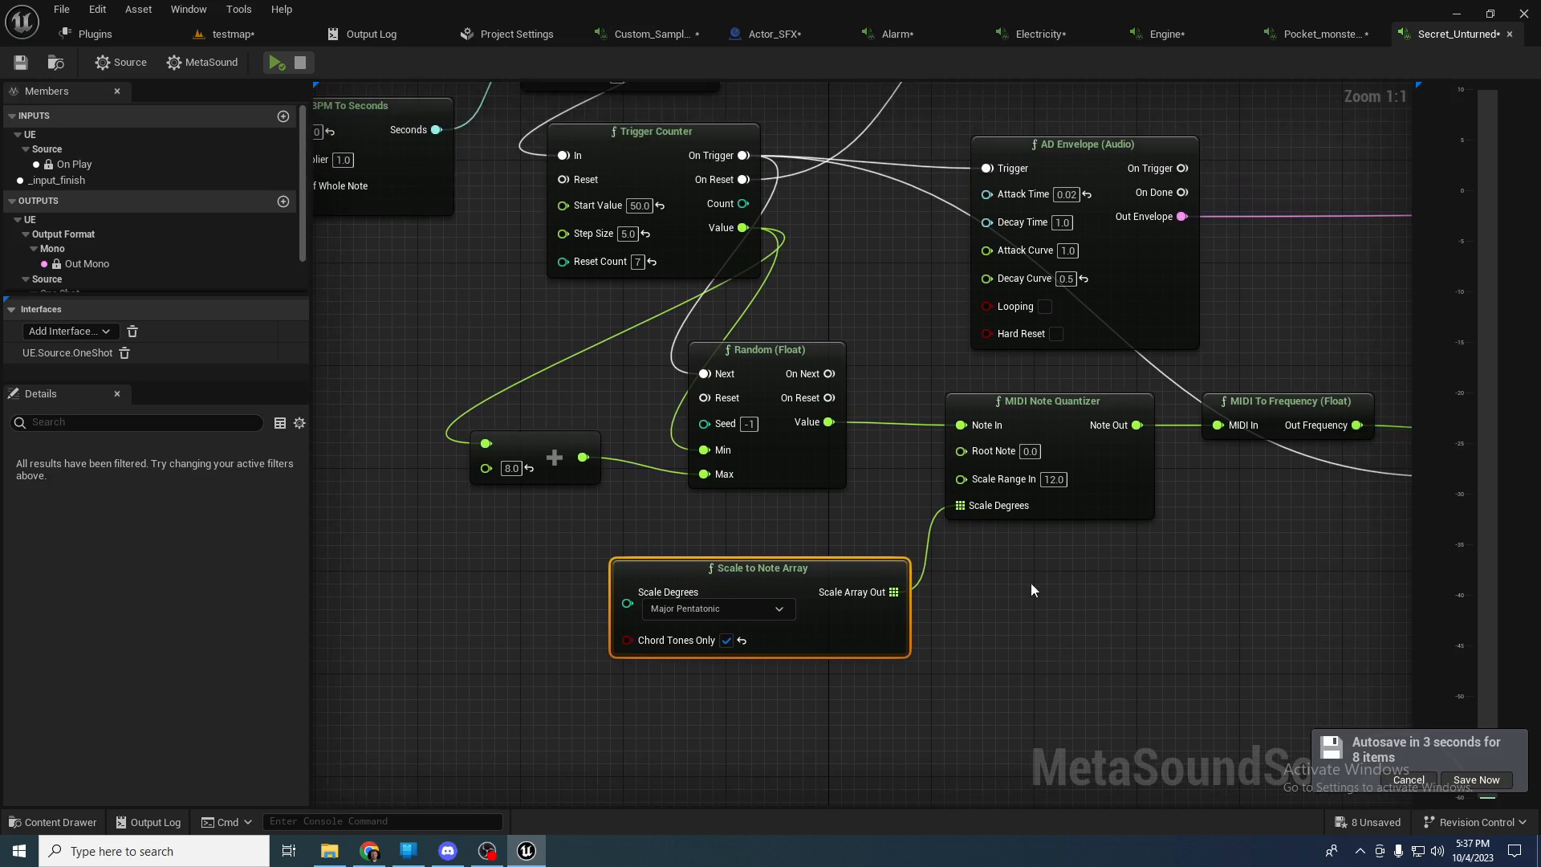
- Select the add node and Random (Float) together to examine how the Trigger Counter value sets the random range
right_click_drag(806, 491, 1001, 581)
right_click_drag(831, 465, 804, 565)
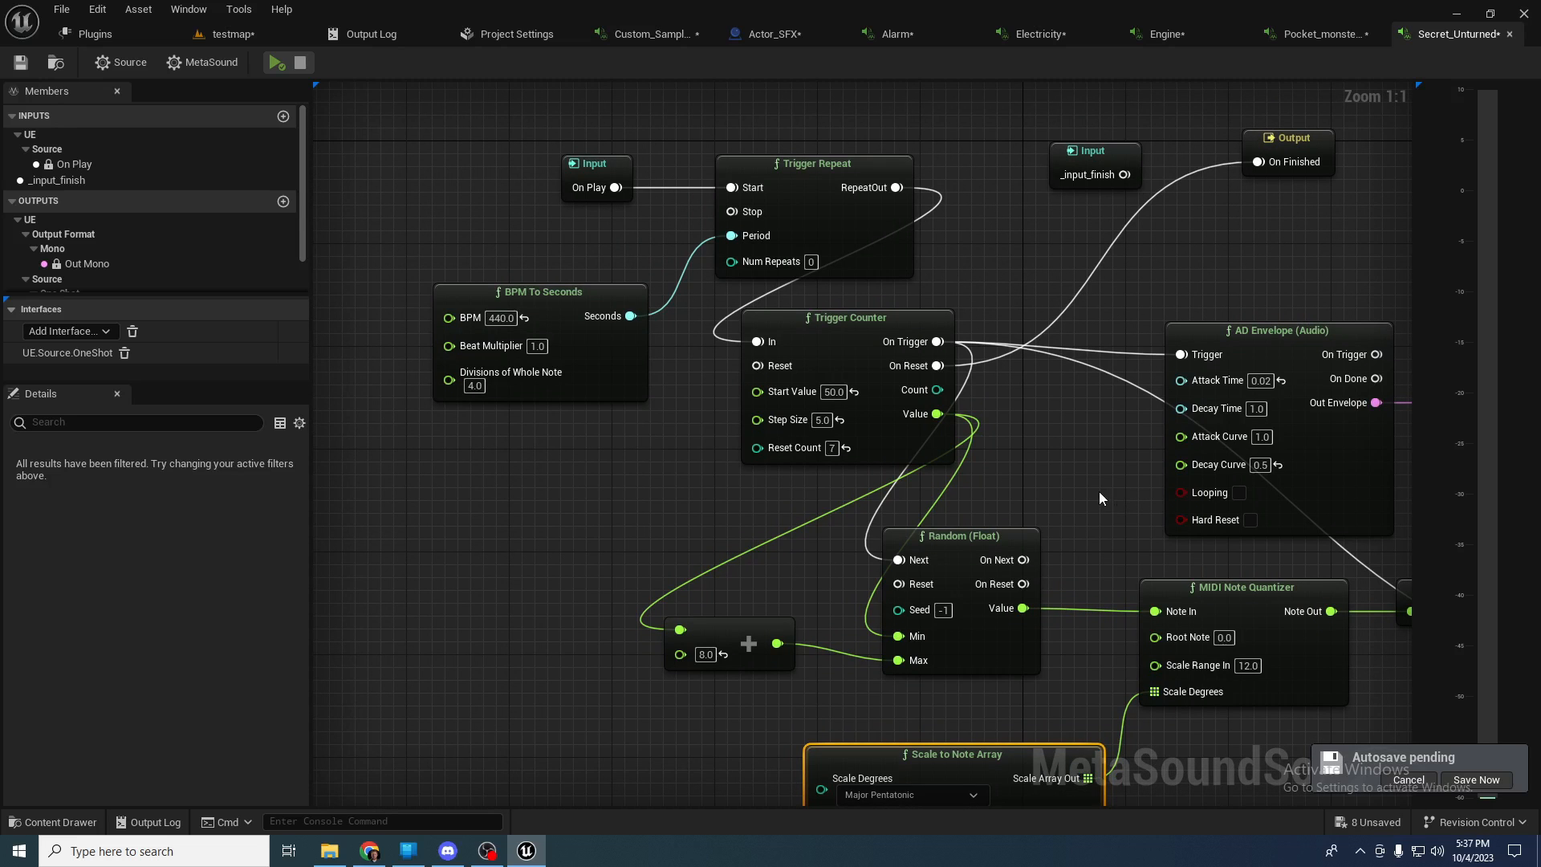
right_click_drag(1100, 491, 1062, 378)
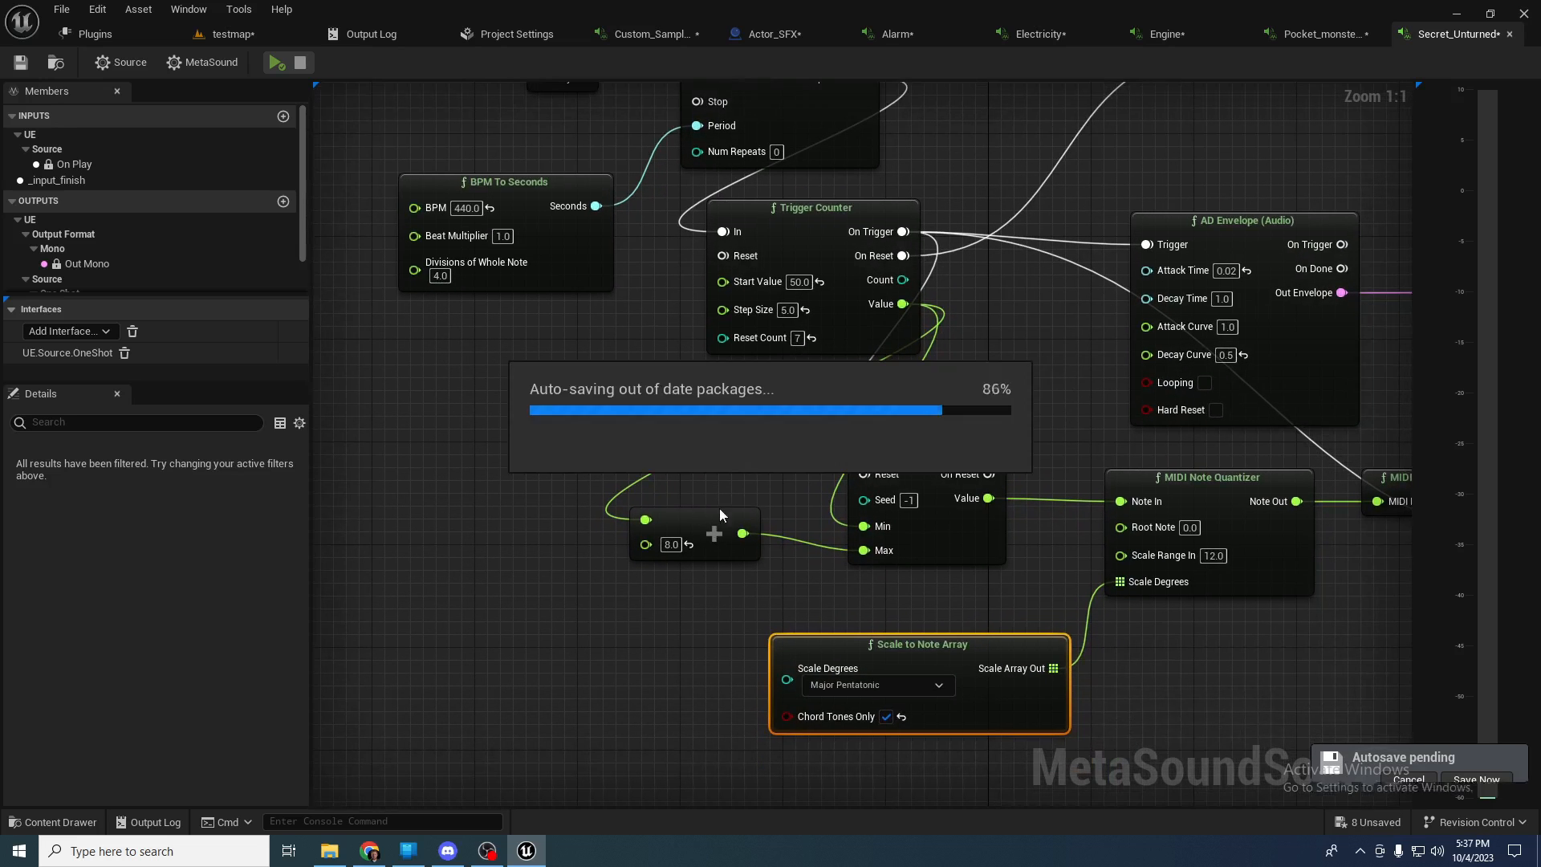
right_click_drag(746, 474, 760, 534)
scroll(760, 533, "down", 2)
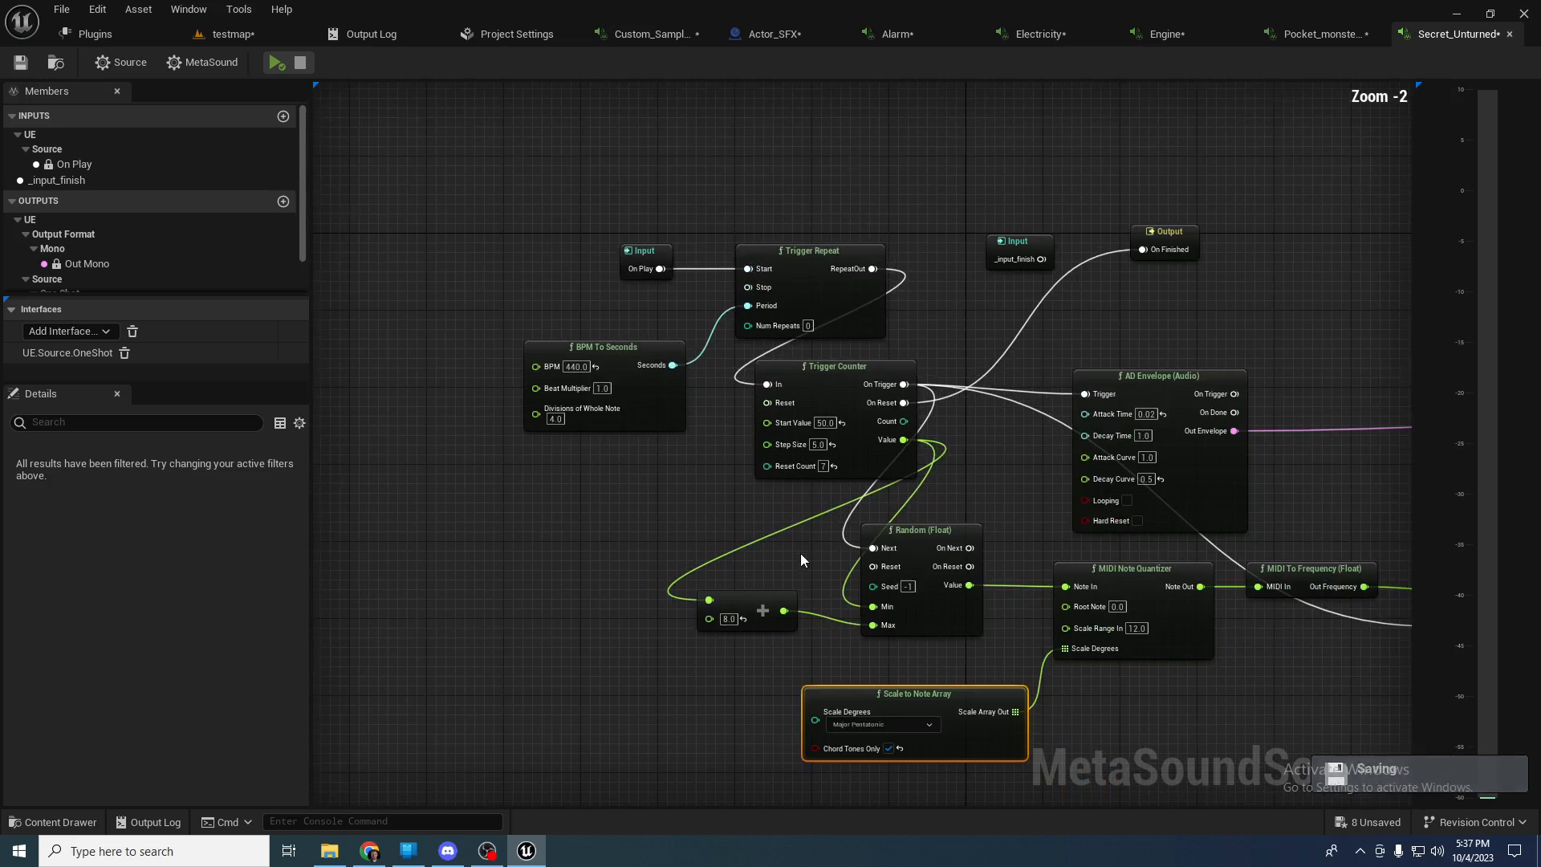
left_click_drag(665, 506, 923, 618)
scroll(838, 502, "up", 2)
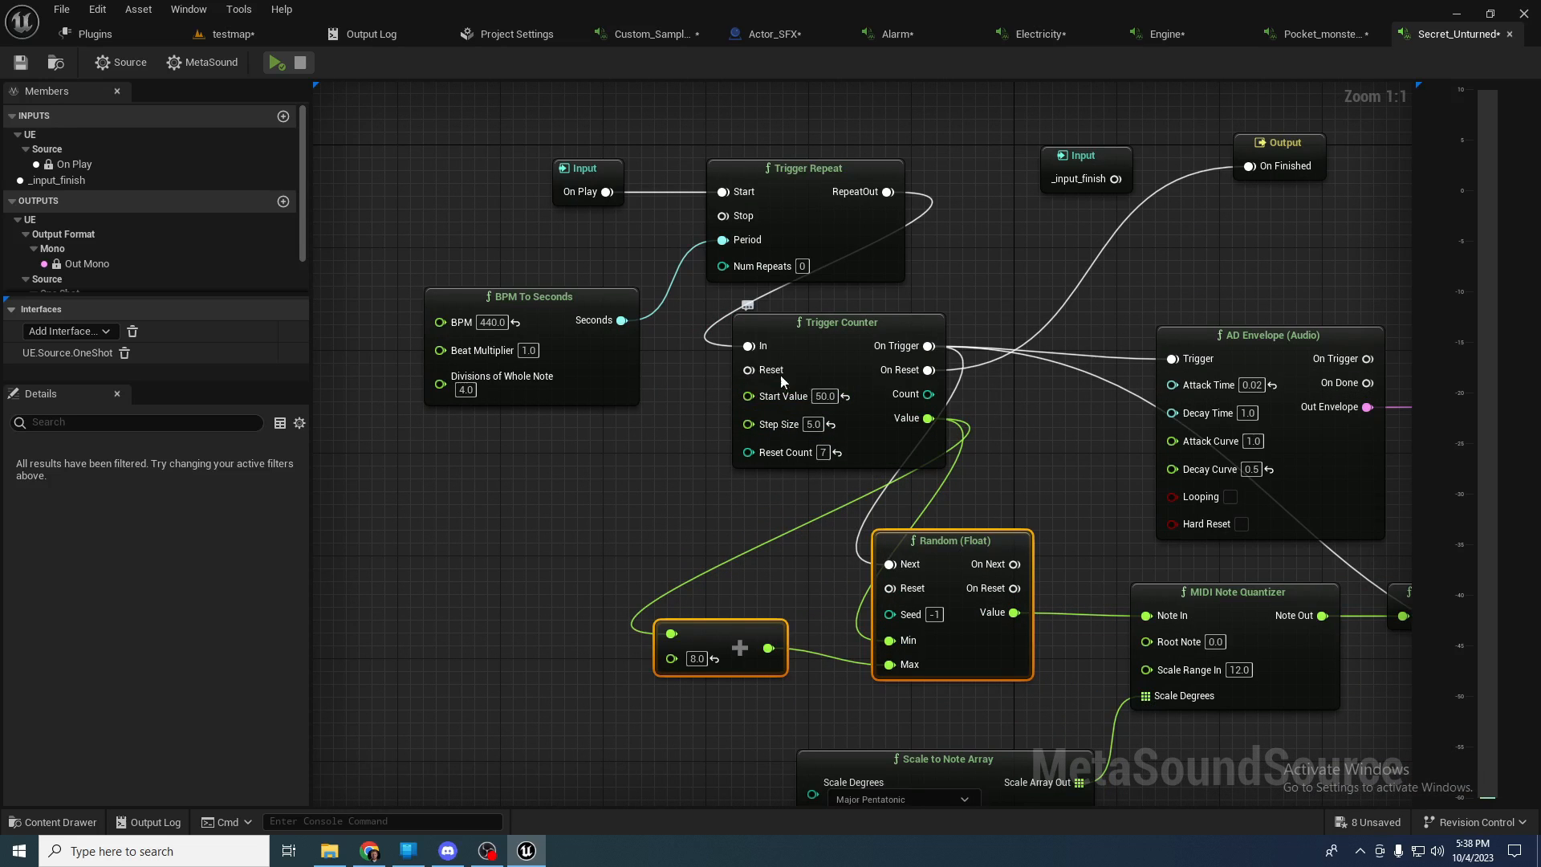
- Select the Trigger Counter, Trigger Repeat and BPM To Seconds nodes in turn to examine the timing section
left_click(804, 330)
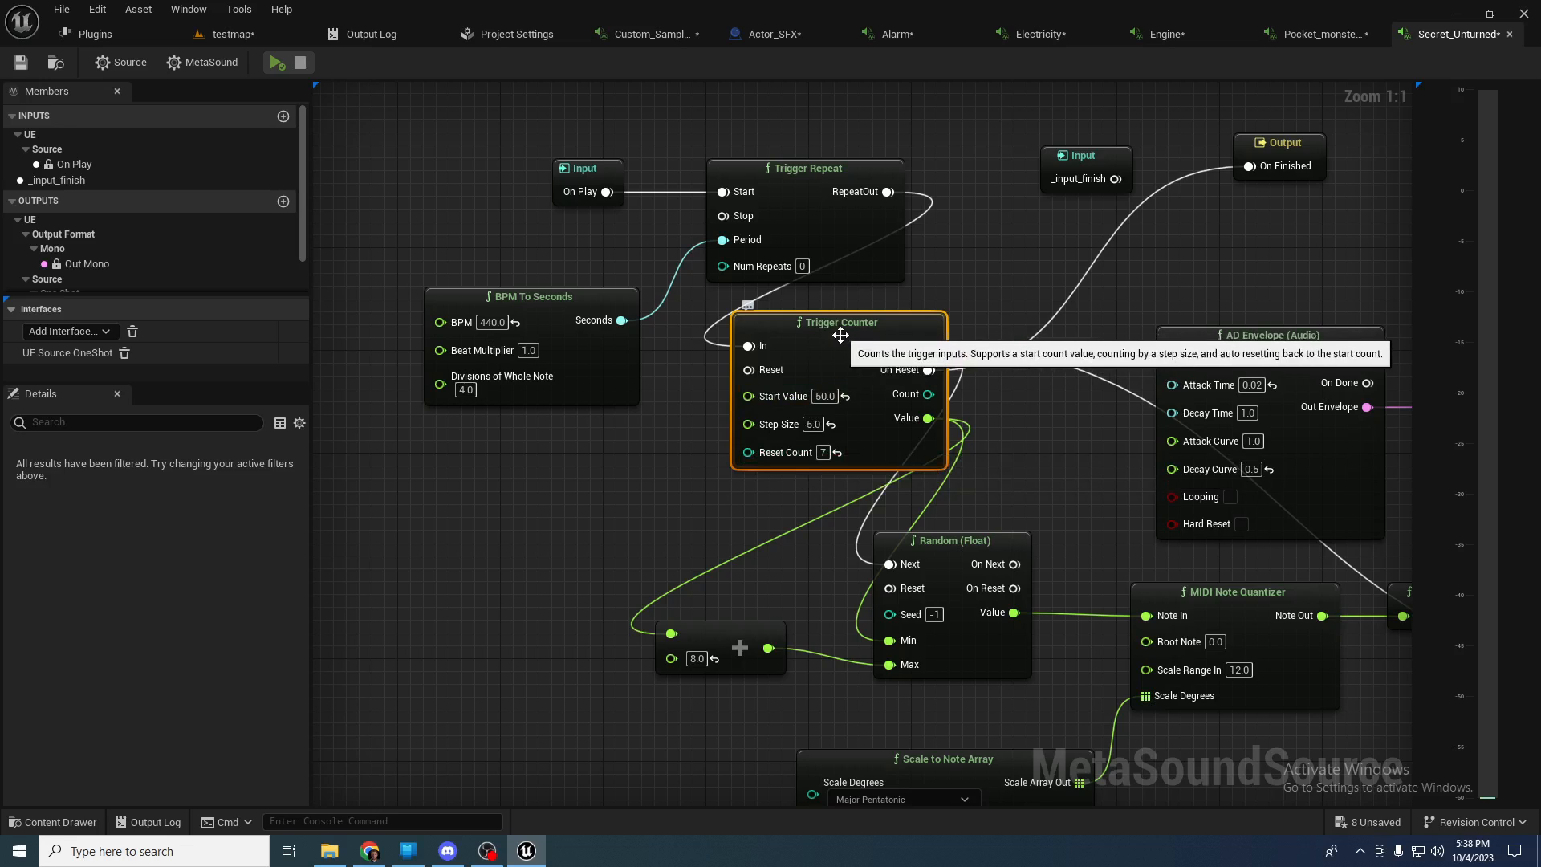
left_click(769, 154)
left_click(806, 168)
left_click(534, 297)
right_click_drag(528, 262, 659, 279)
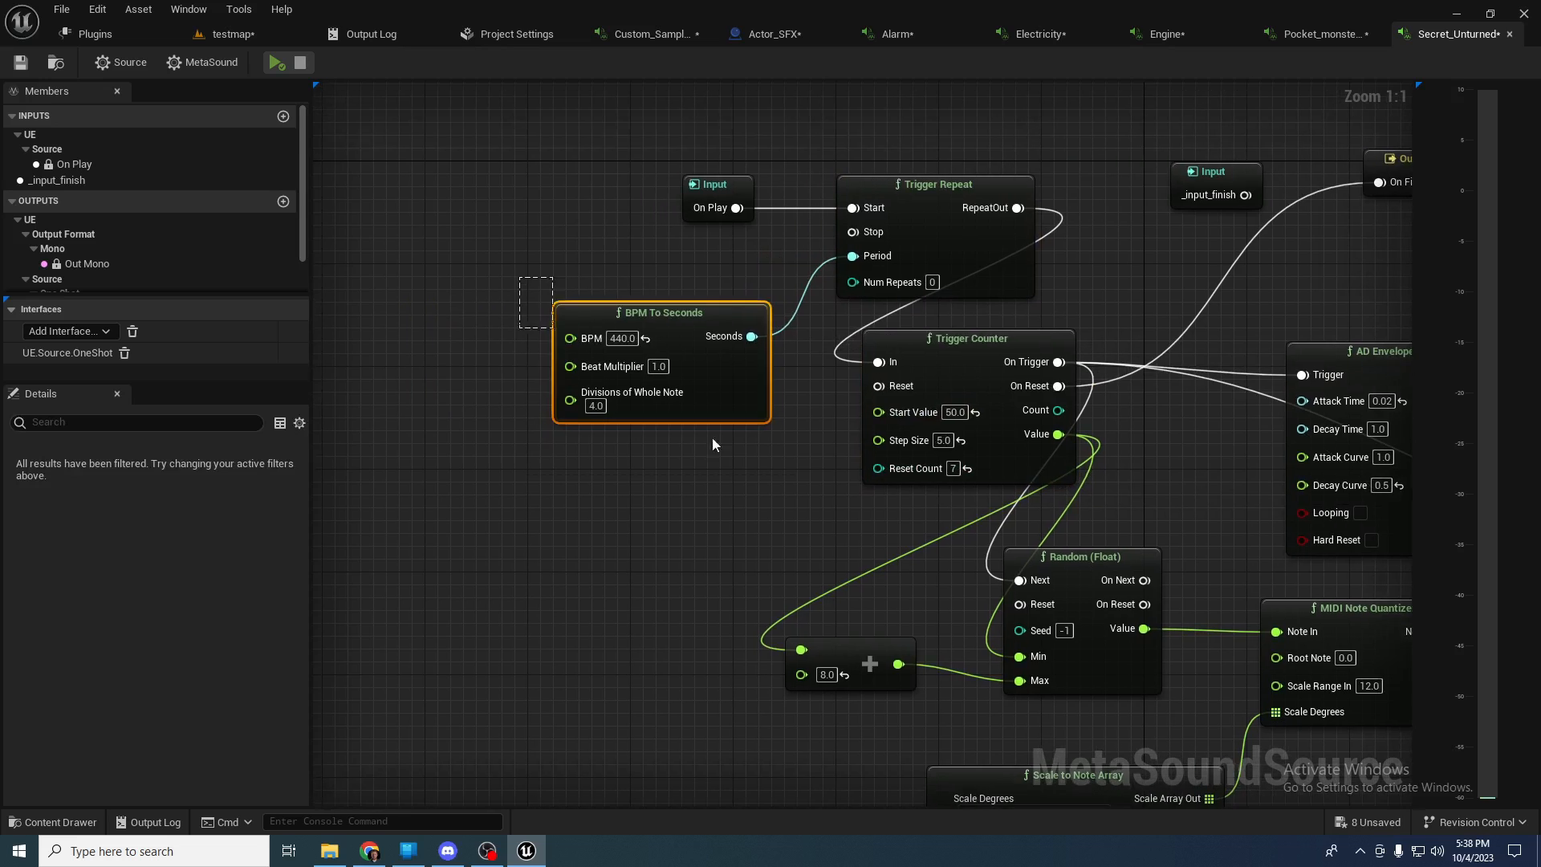
- Add a second BPM To Seconds node below the existing one and delete it again
right_click_drag(806, 475, 918, 454)
right_click(677, 449)
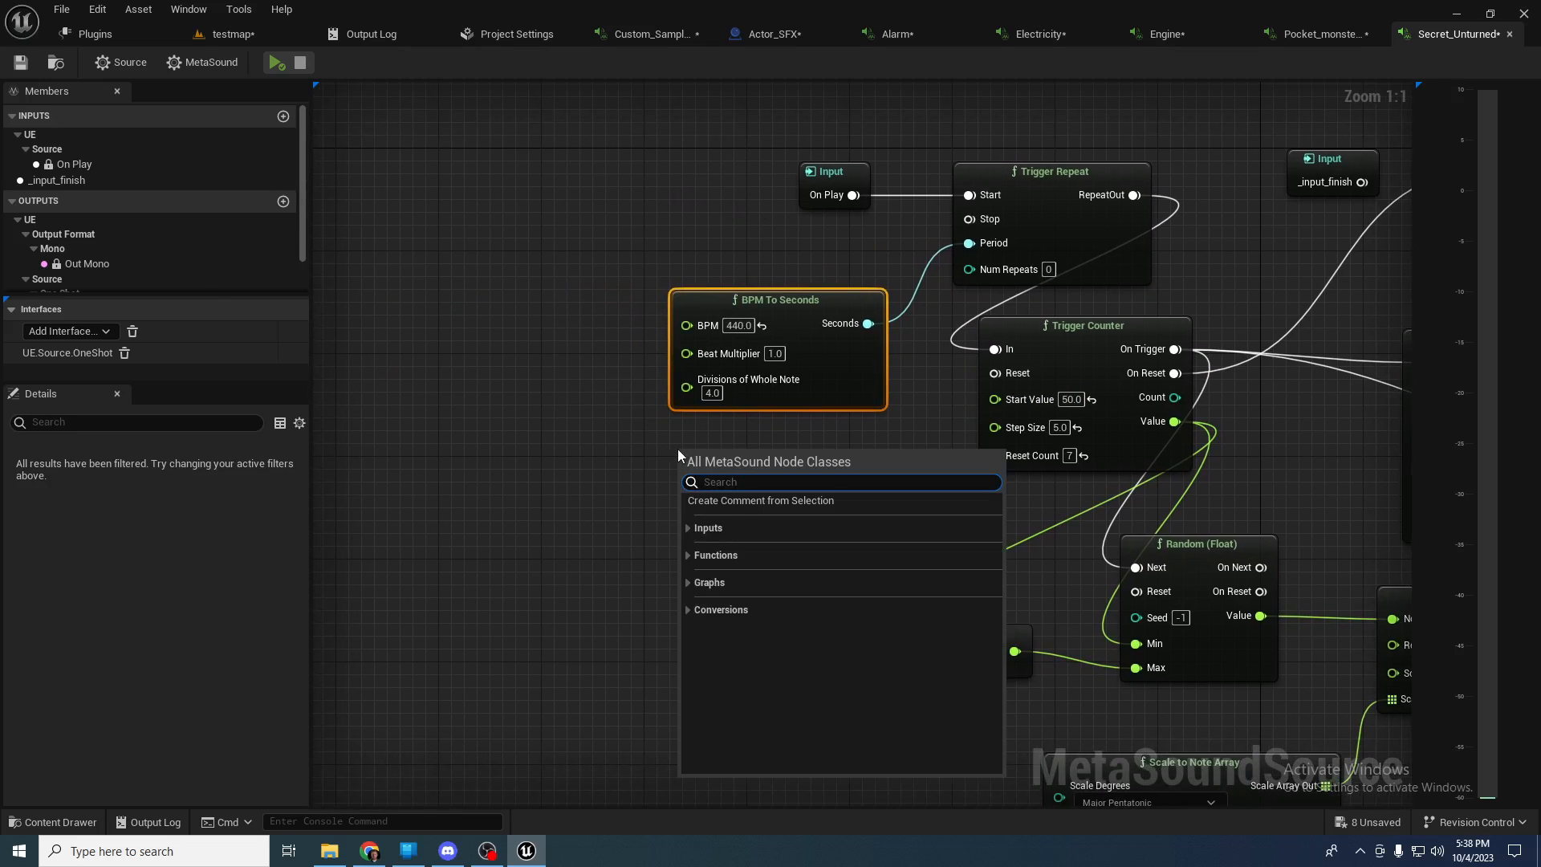
type("bb")
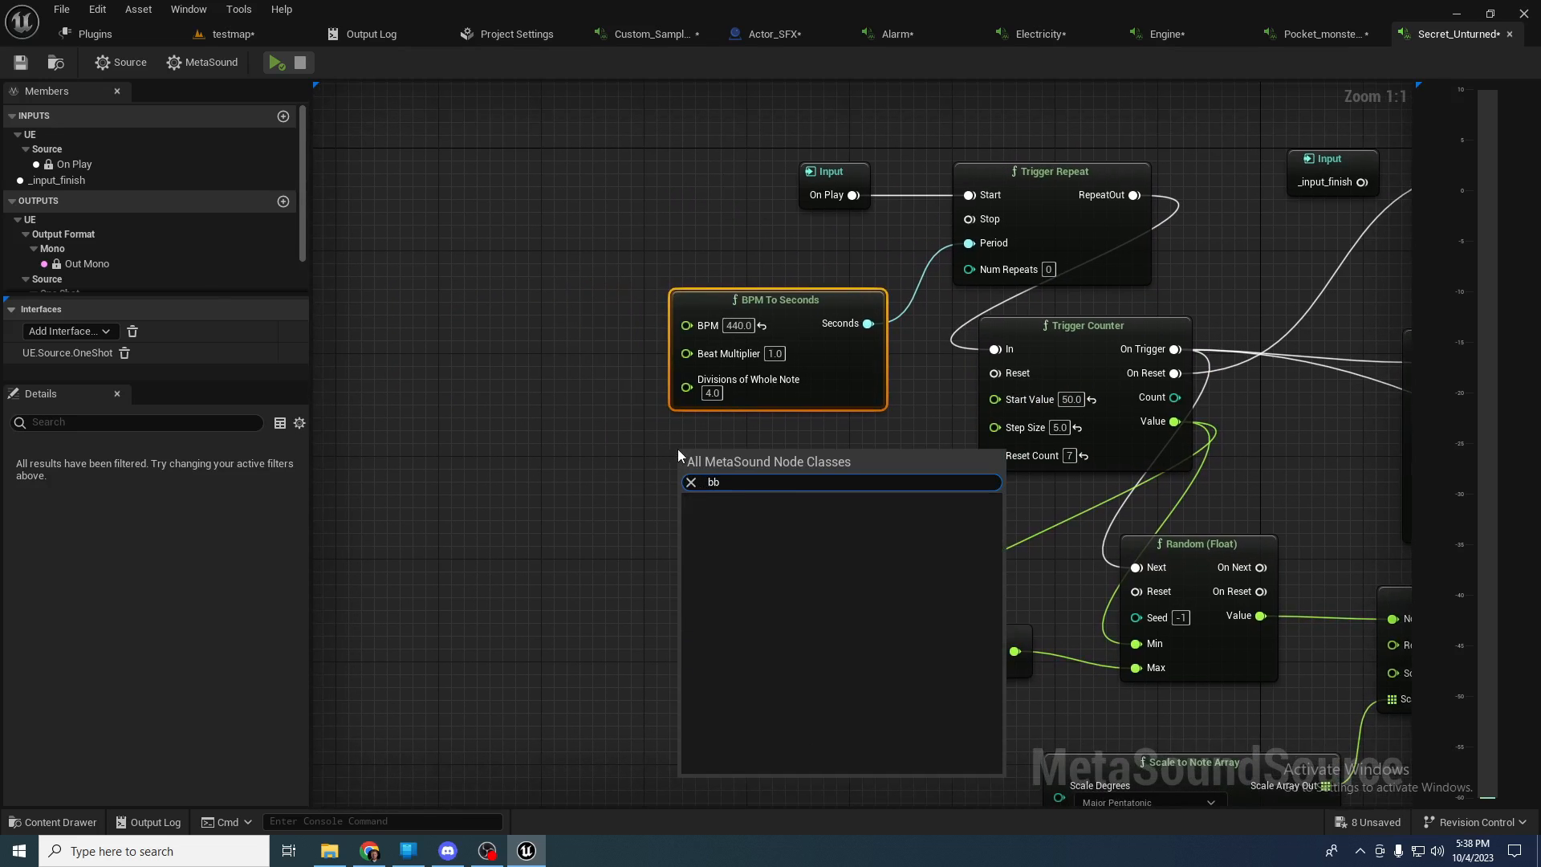
key("BackSpace")
type("pm")
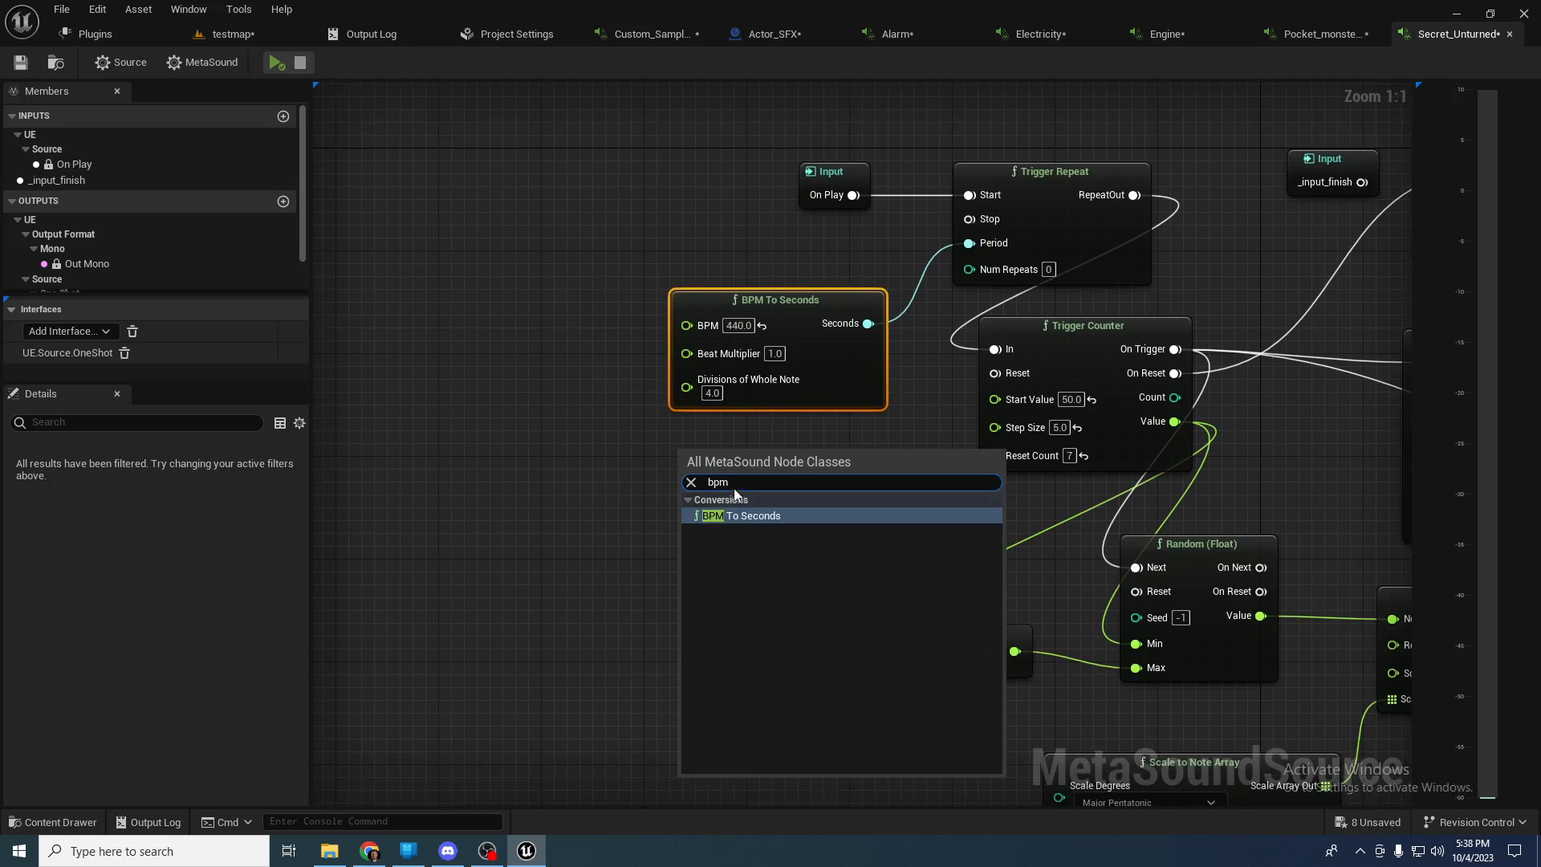
left_click(727, 515)
left_click_drag(674, 469, 588, 476)
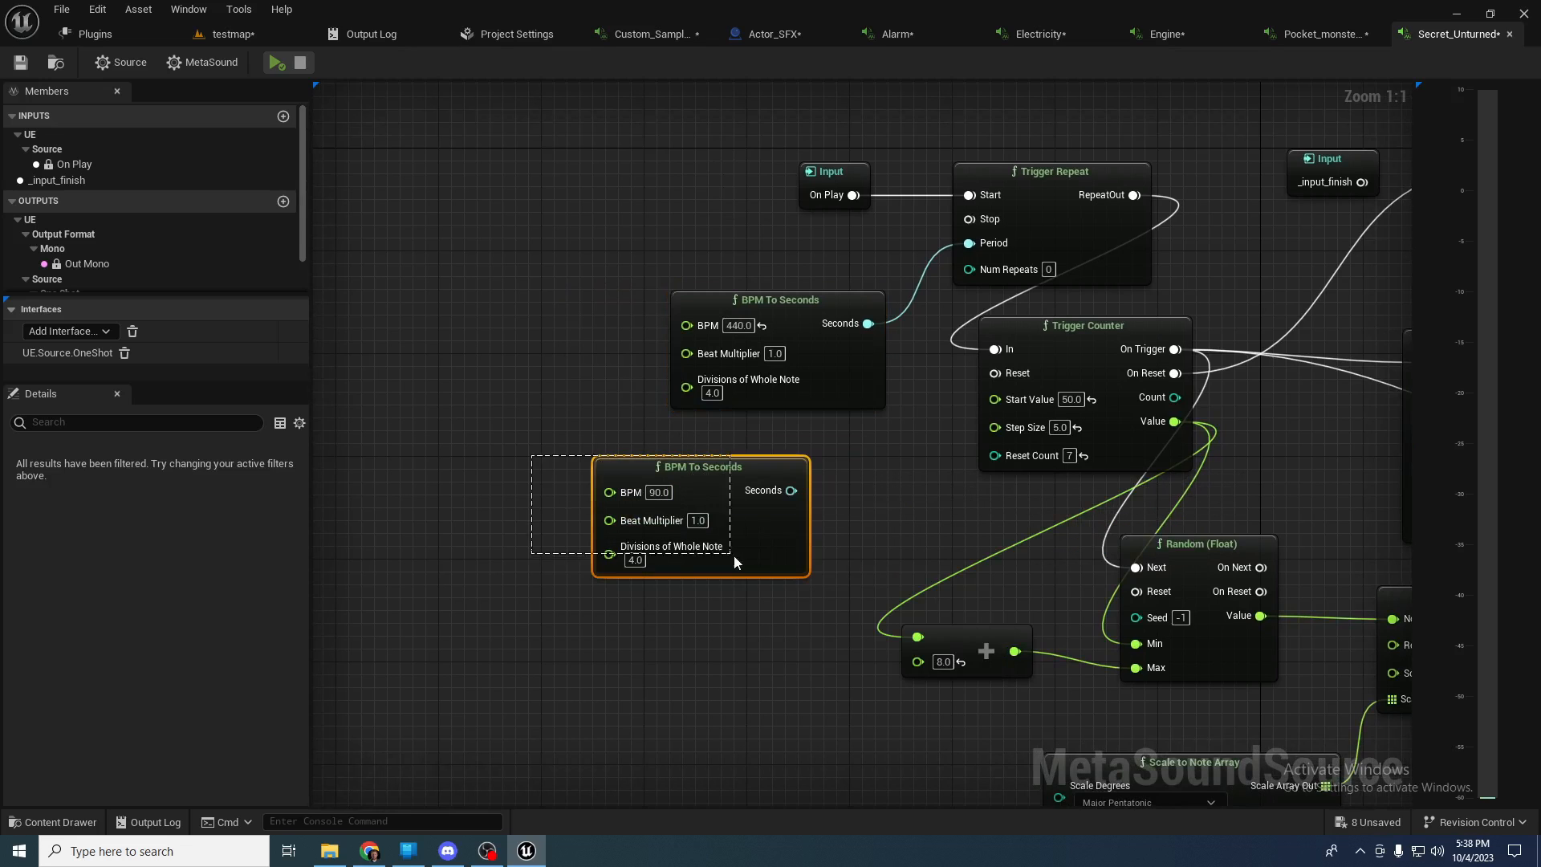
key("Delete")
- Select the Random (Float), MIDI Note Quantizer and Square nodes in turn to examine the path from random note to oscillator
right_click_drag(802, 576, 554, 411)
left_click(827, 470)
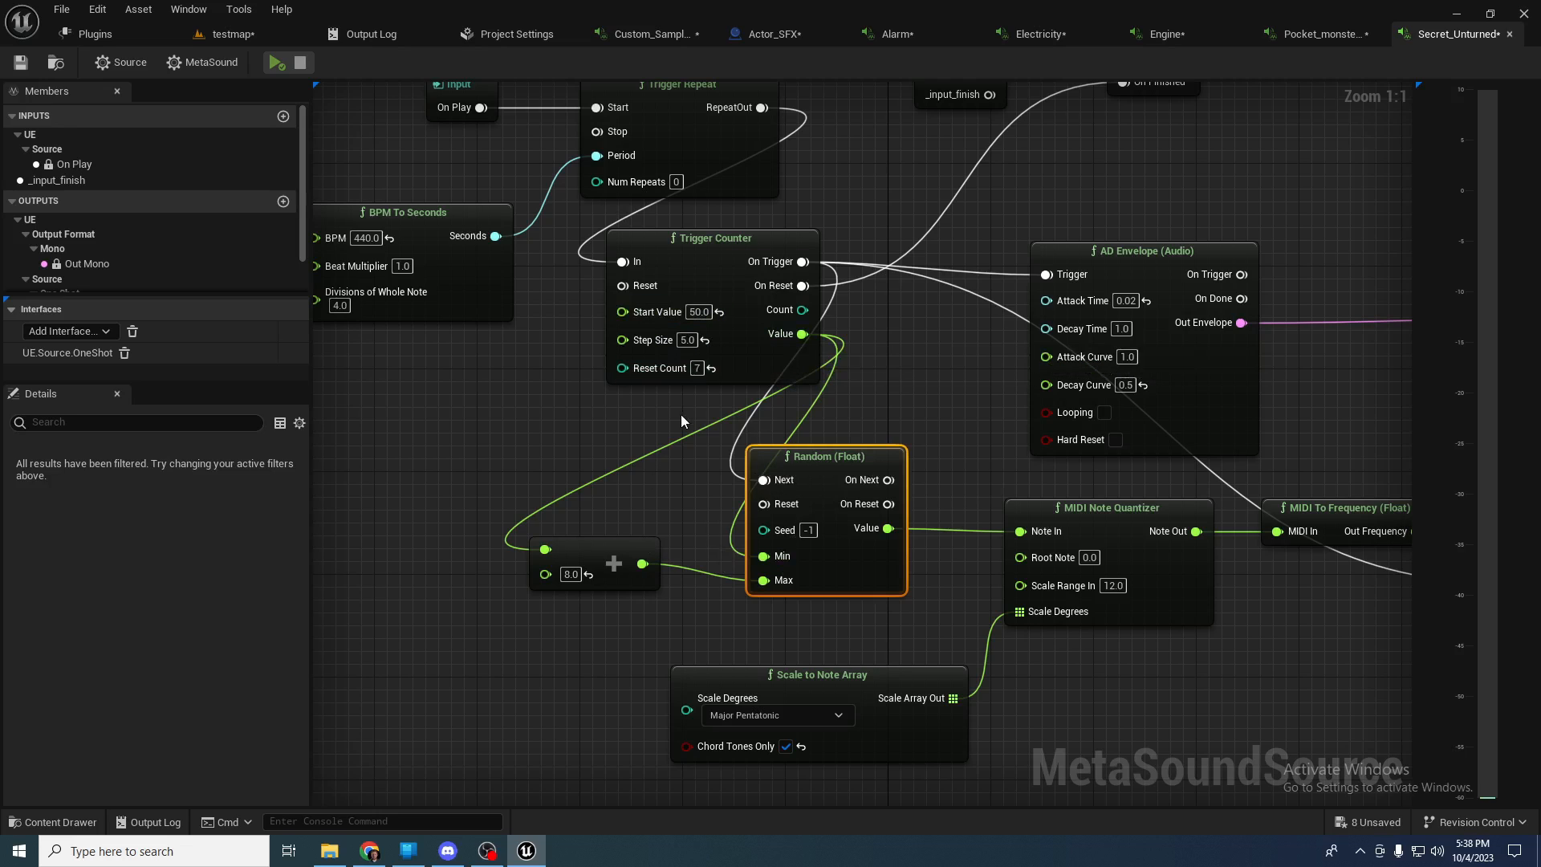
right_click_drag(918, 464, 824, 336)
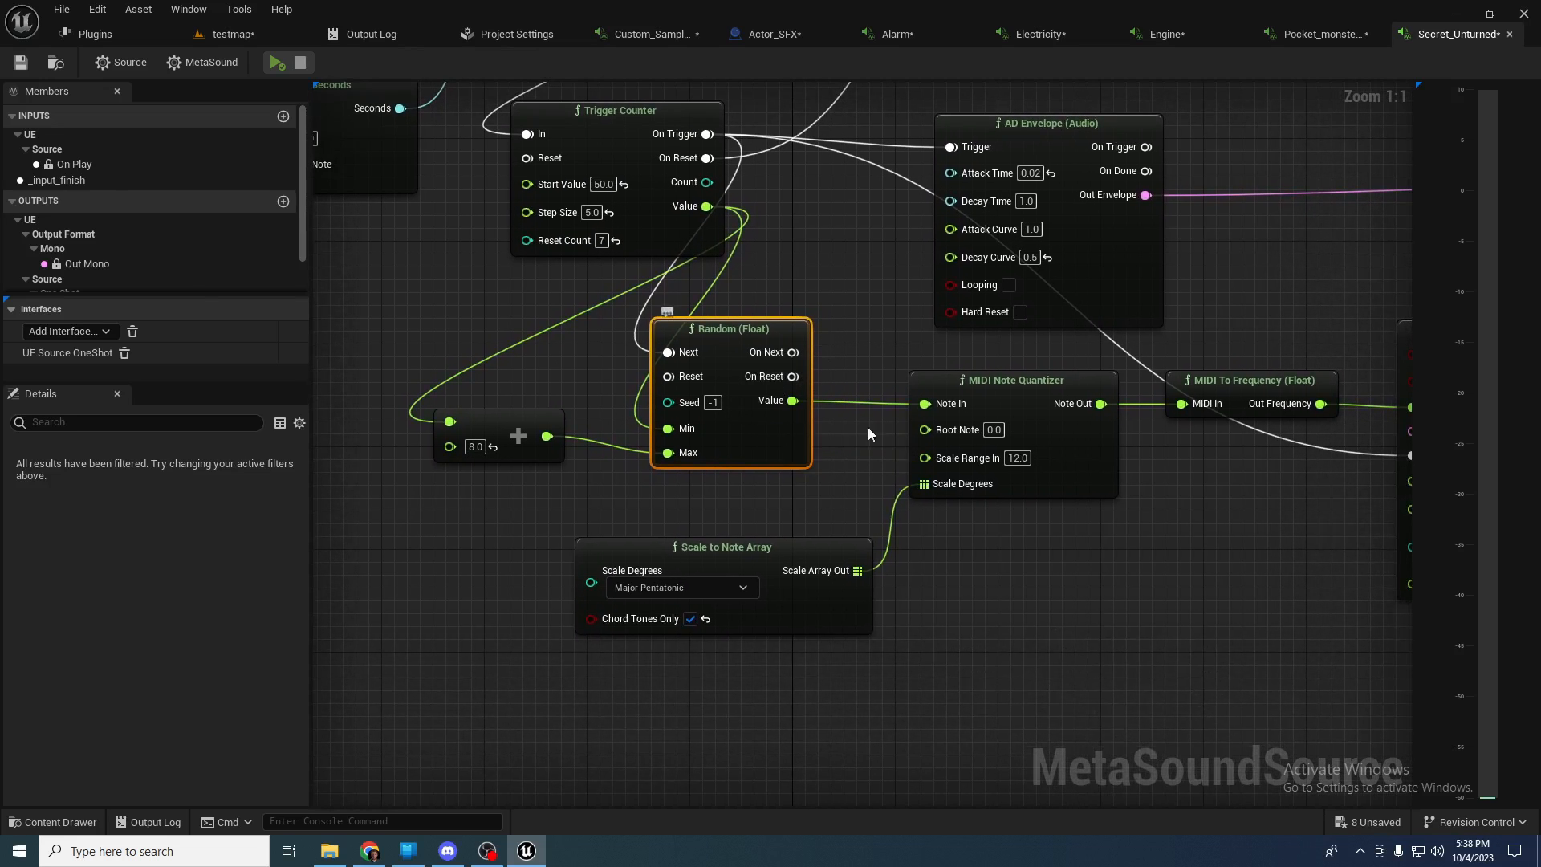
left_click(1039, 394)
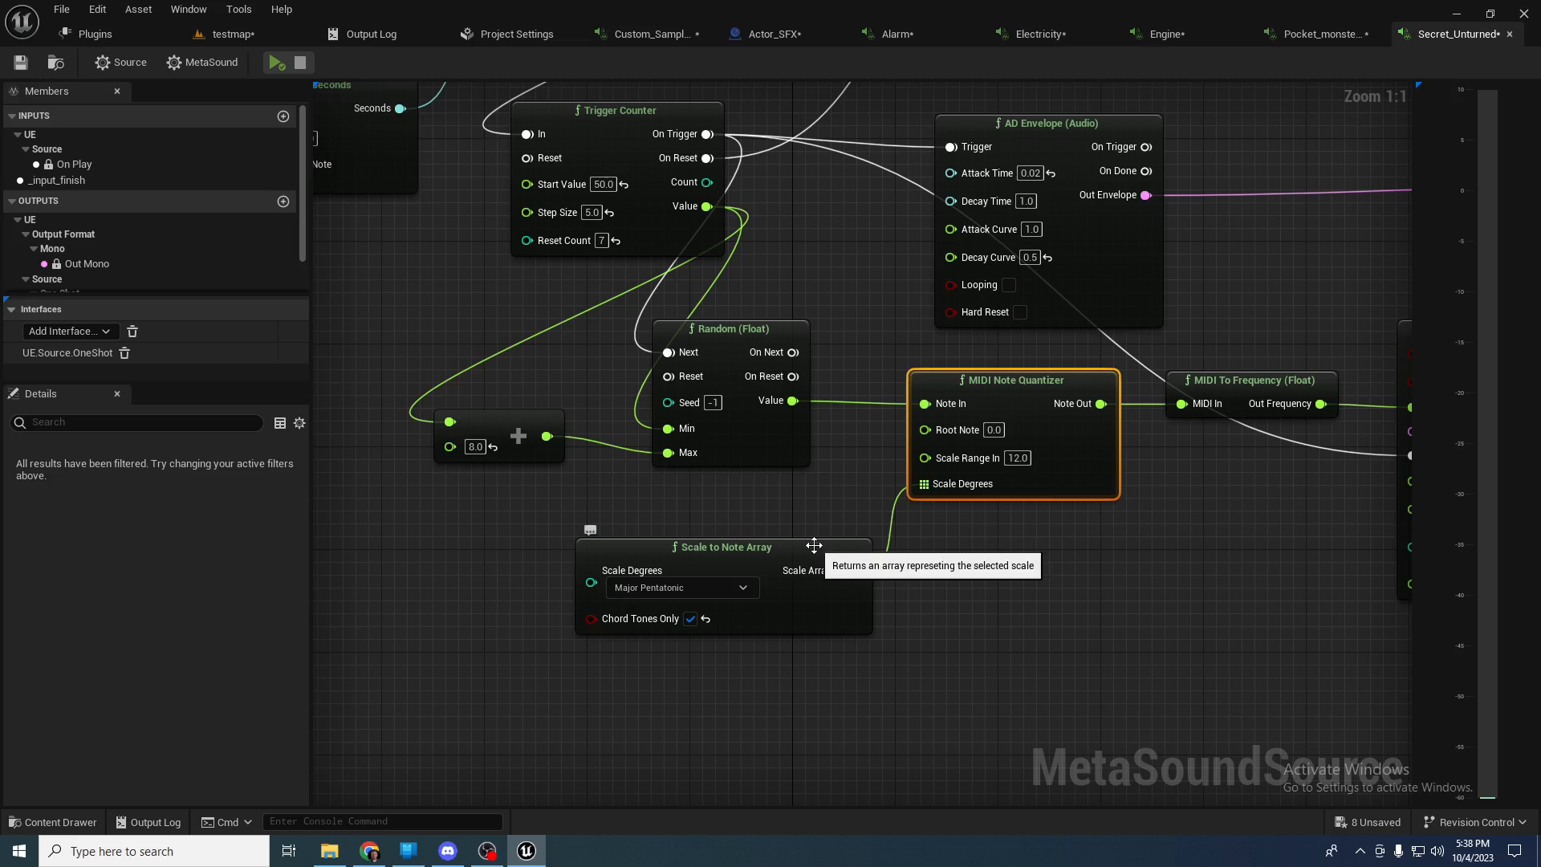
right_click_drag(1144, 445, 737, 384)
left_click(1056, 399)
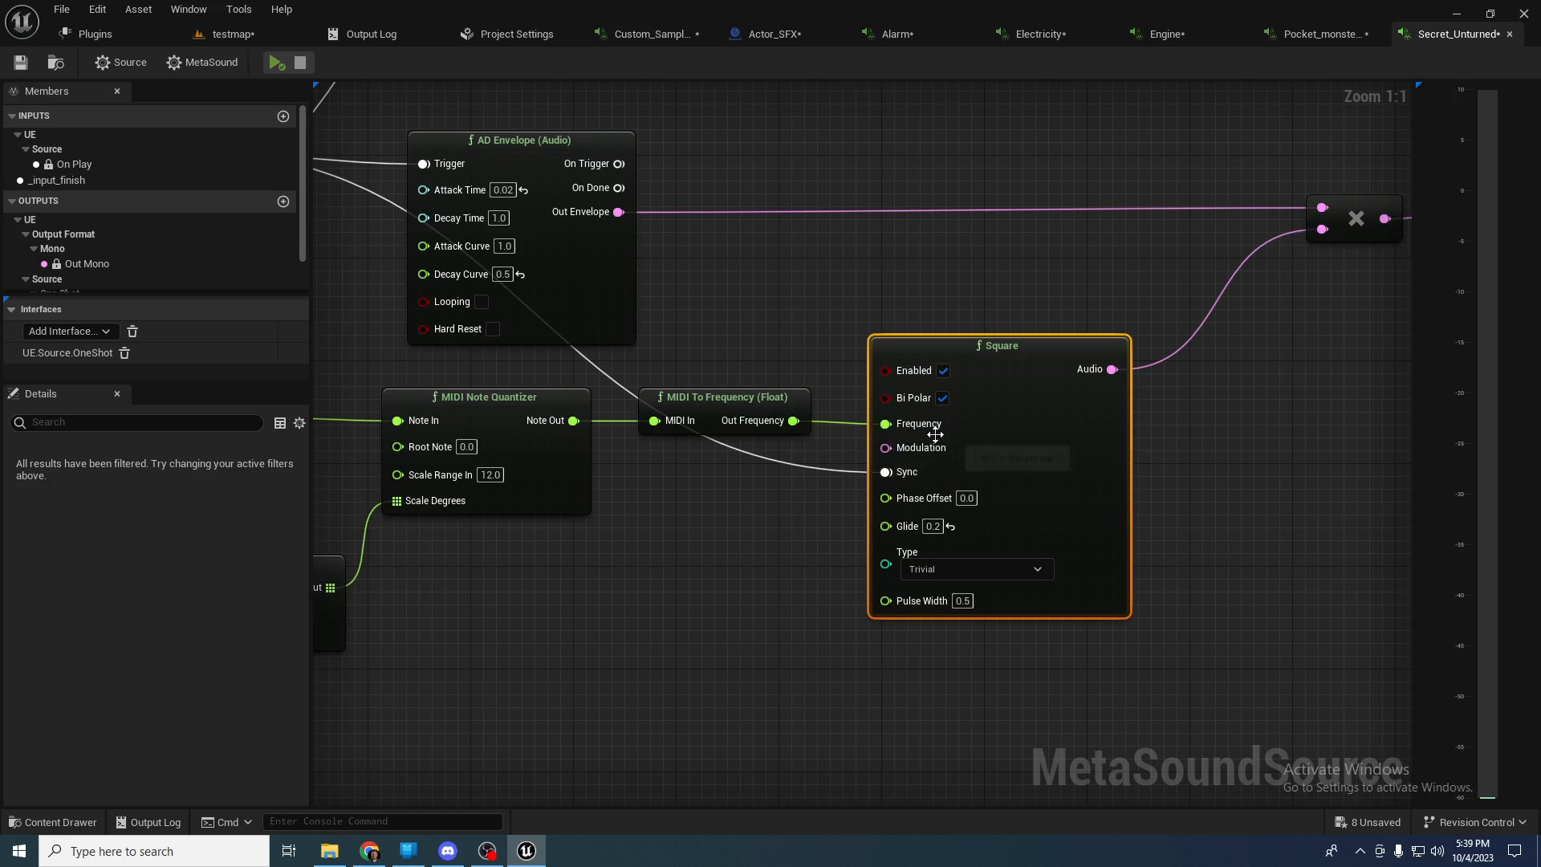
- Add a Saw oscillator node beside the Square node
right_click(1155, 442)
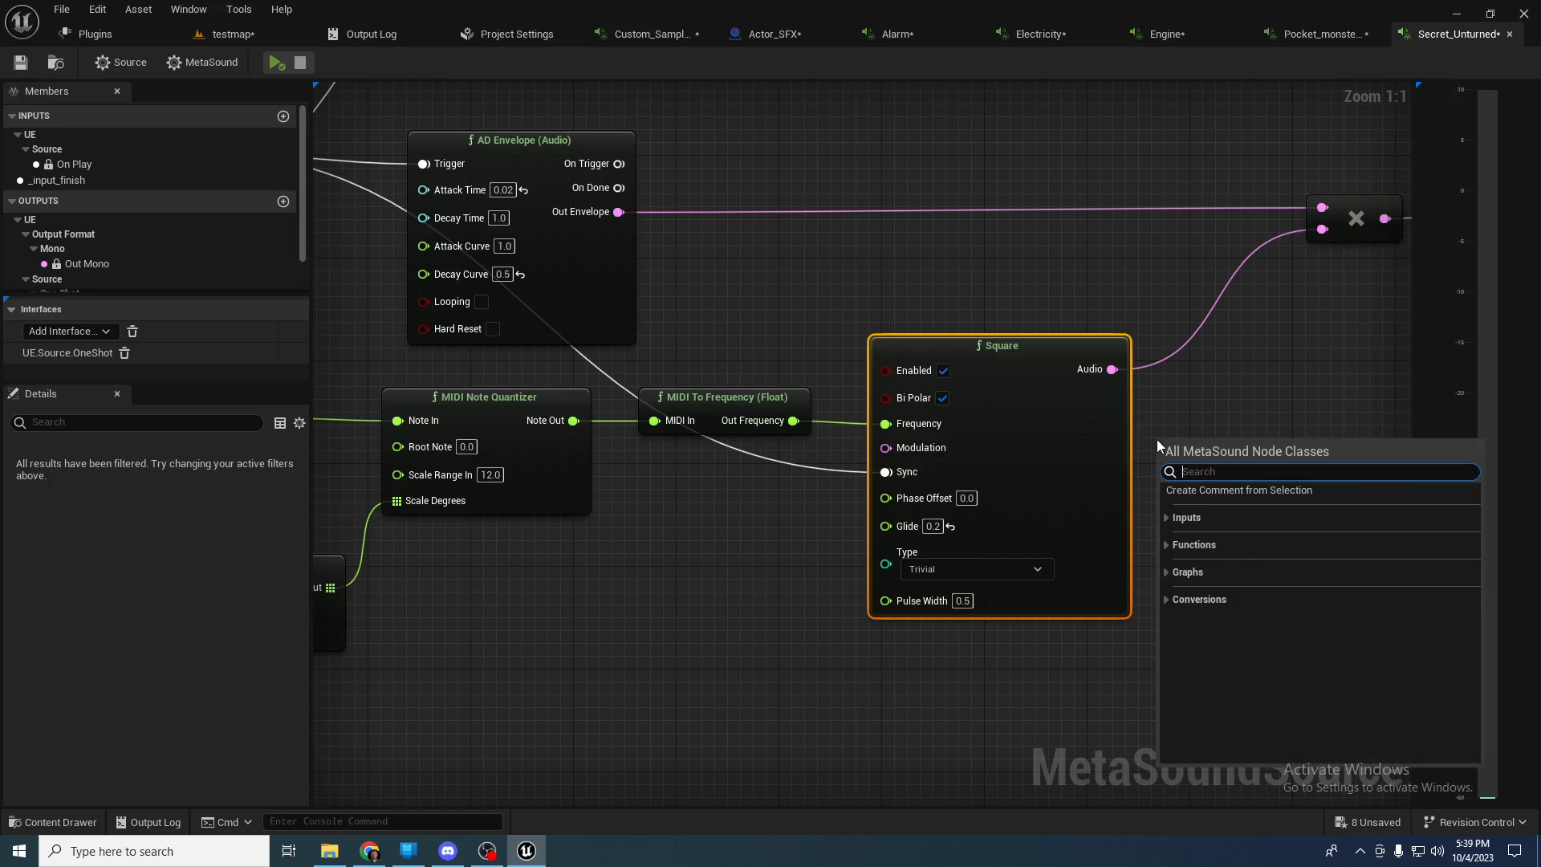
type("saw")
key("Return")
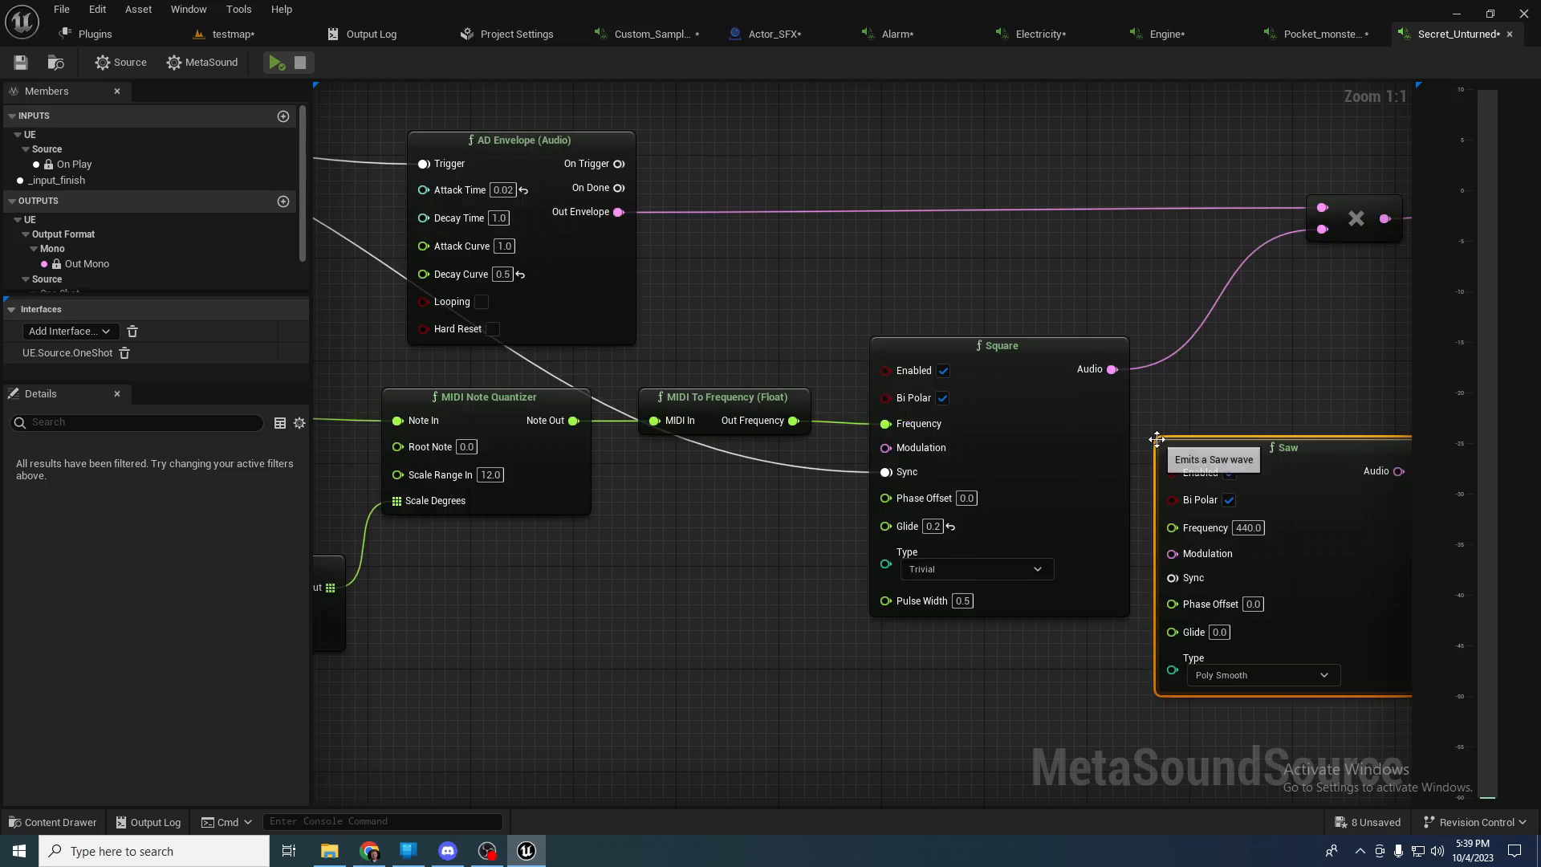
- Connect MIDI To Frequency's Out Frequency to the Saw's Frequency and the Saw's Audio output to the multiply node, replacing the Square
right_click_drag(1144, 434, 1058, 374)
left_click_drag(707, 361, 1093, 466)
left_click_drag(1312, 412, 1236, 170)
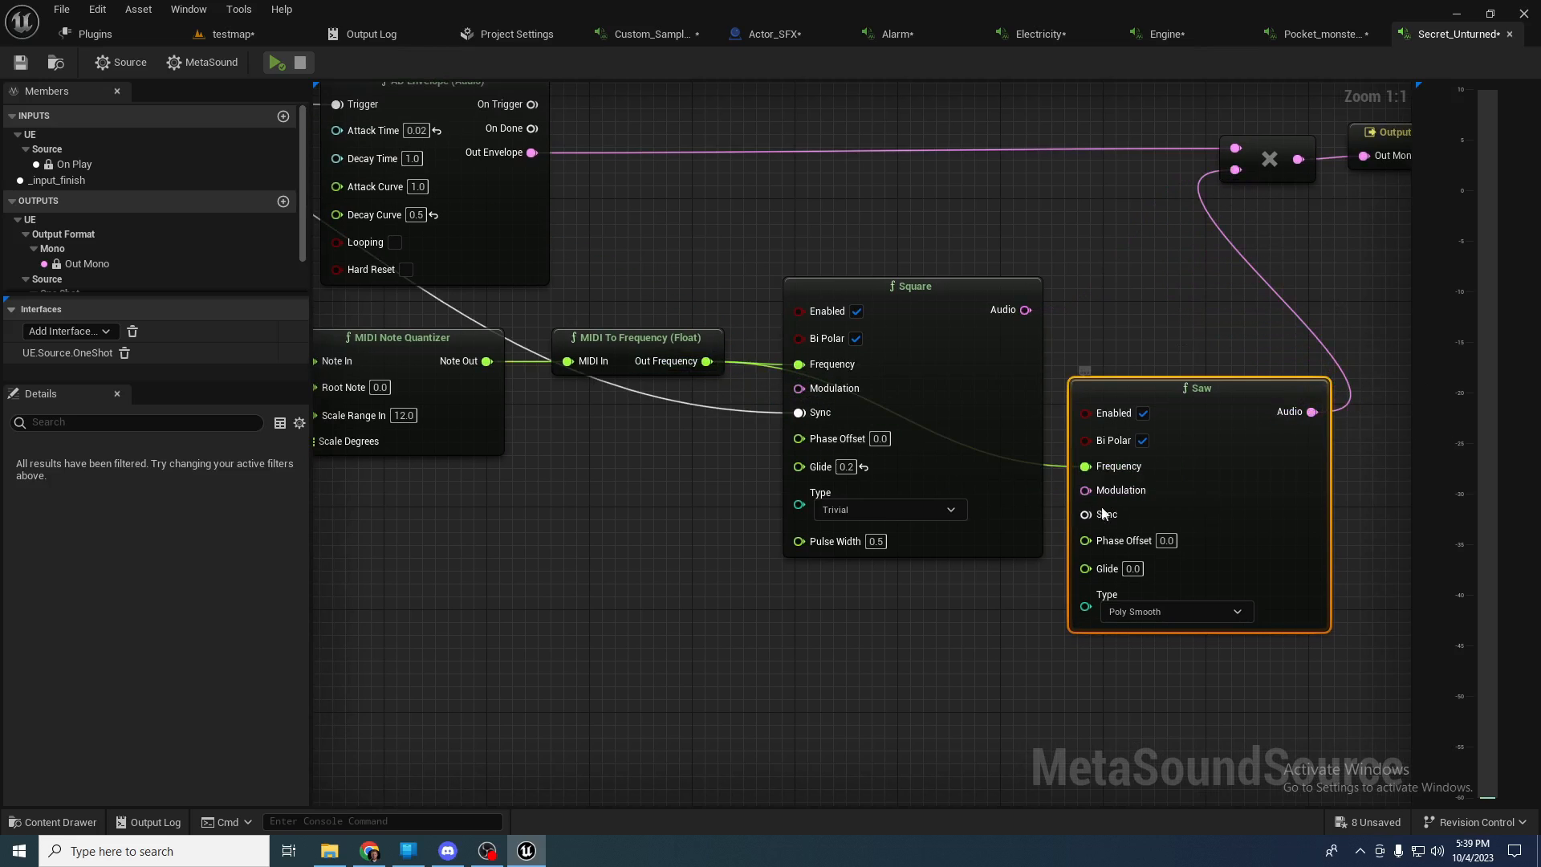
- Add a reroute point on the wire into the Square's Sync, connect it to the Saw's Sync, and play the MetaSound repeatedly
double_click(684, 407)
left_click_drag(703, 408, 1098, 516)
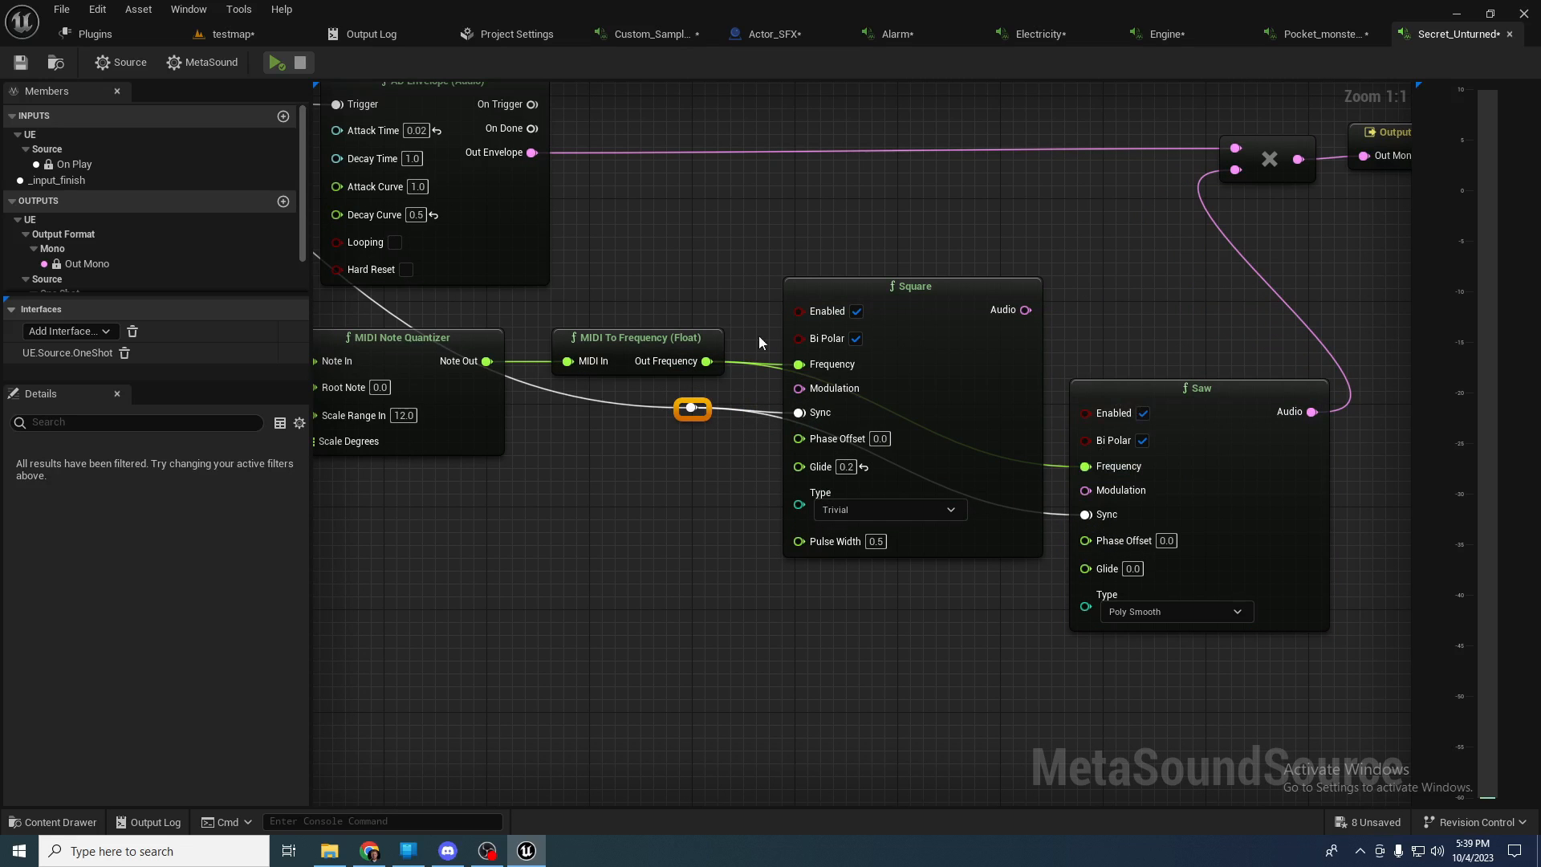
left_click(277, 64)
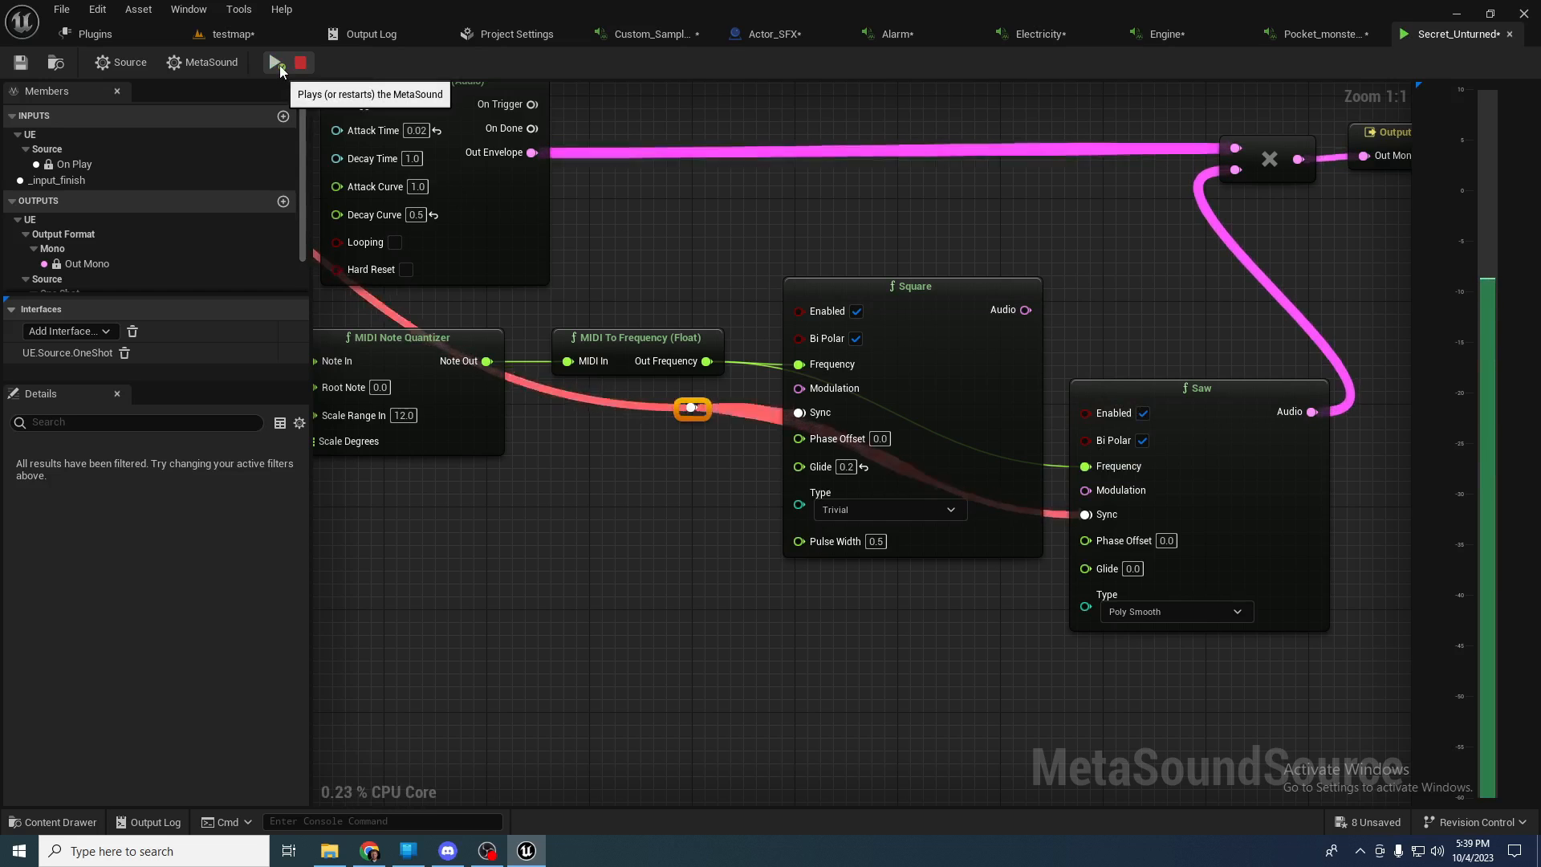
left_click(277, 63)
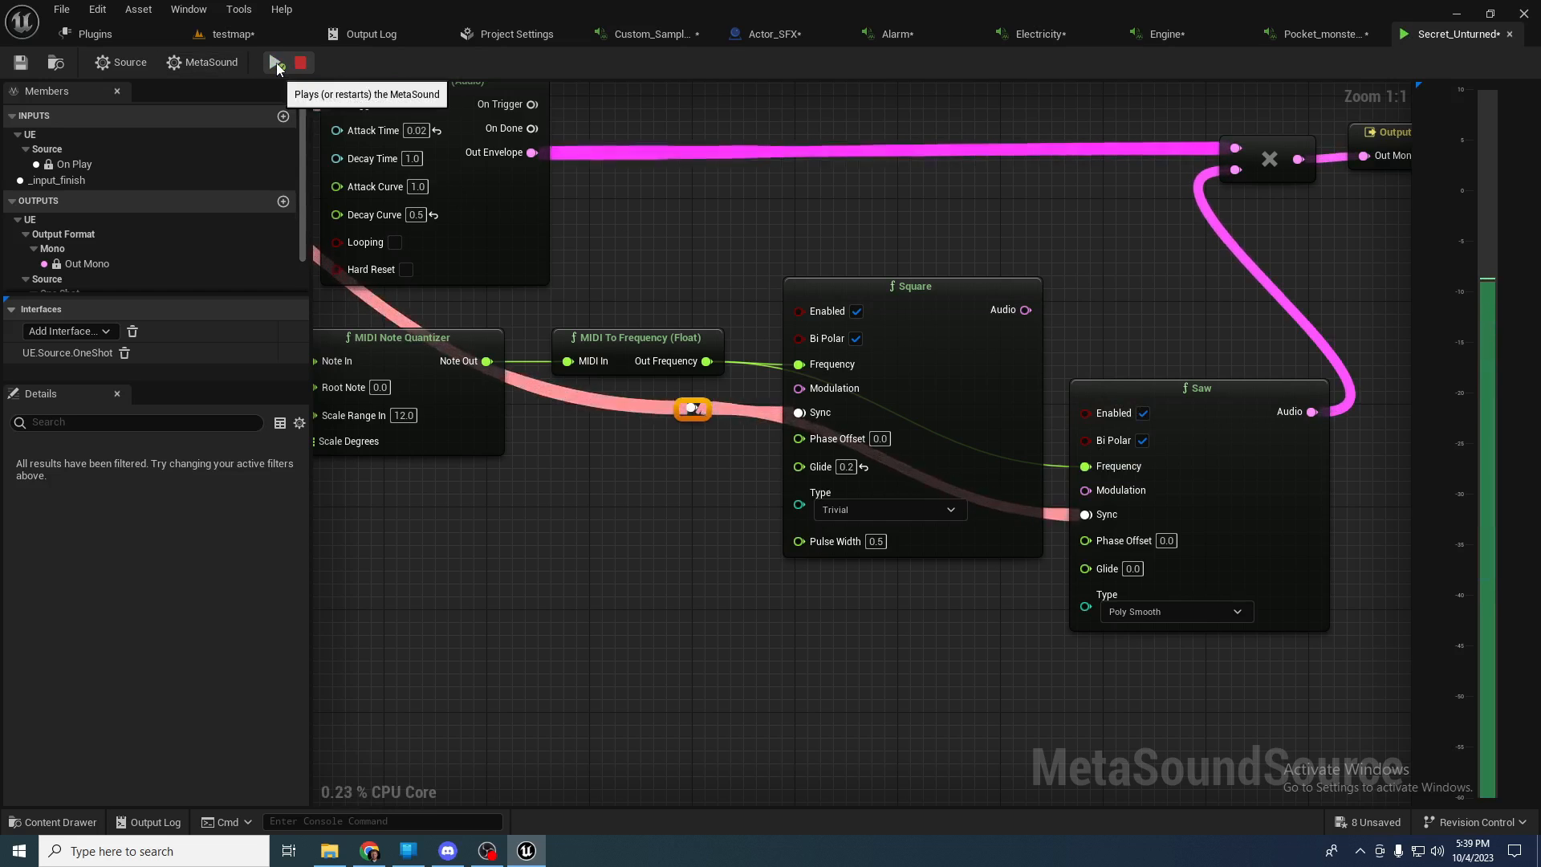
left_click(276, 62)
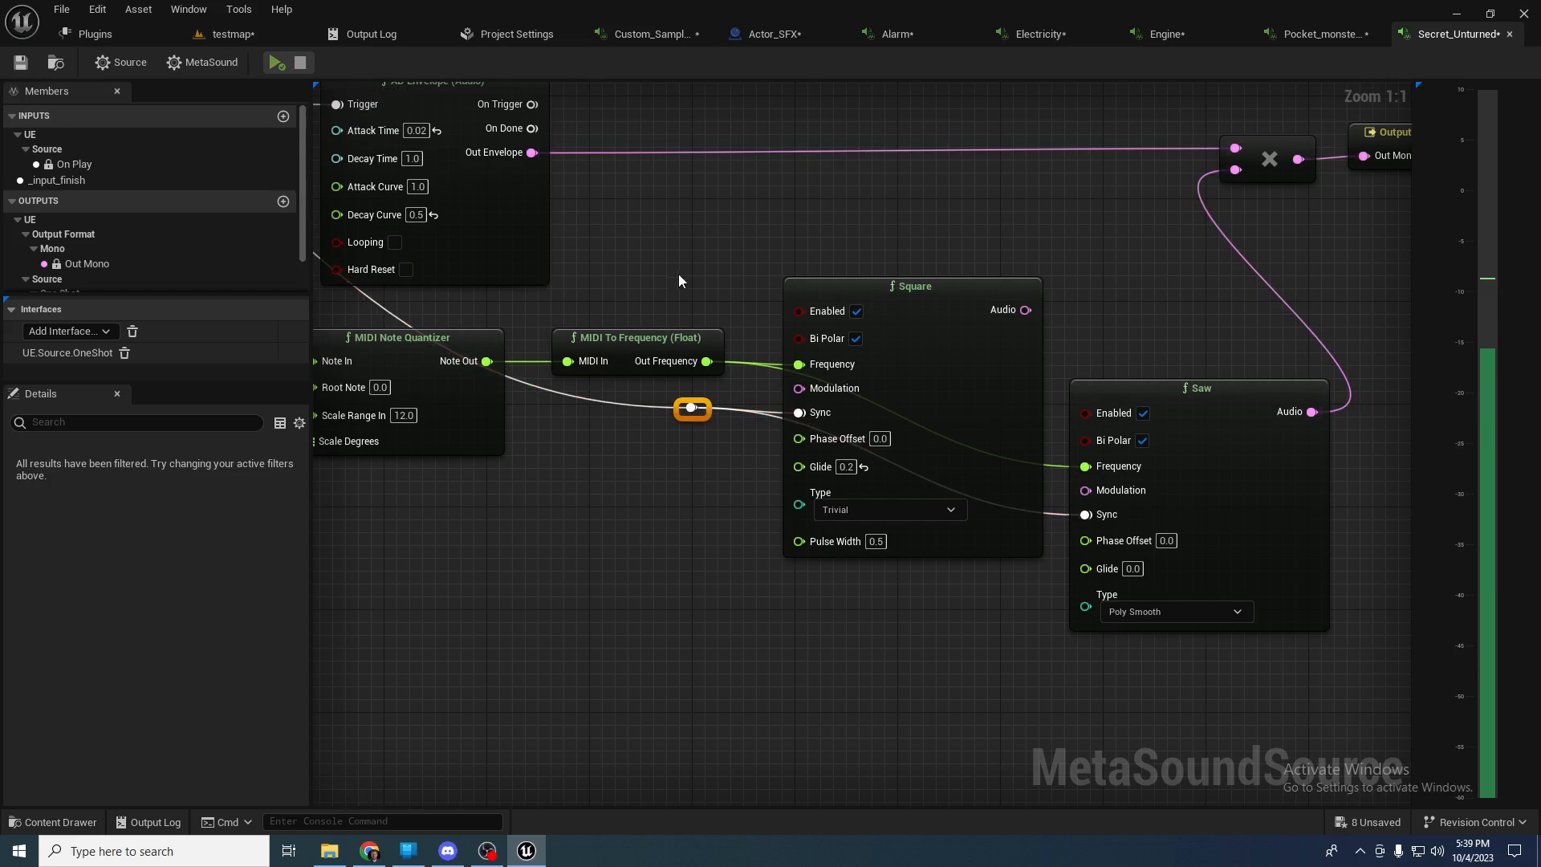
left_click(276, 63)
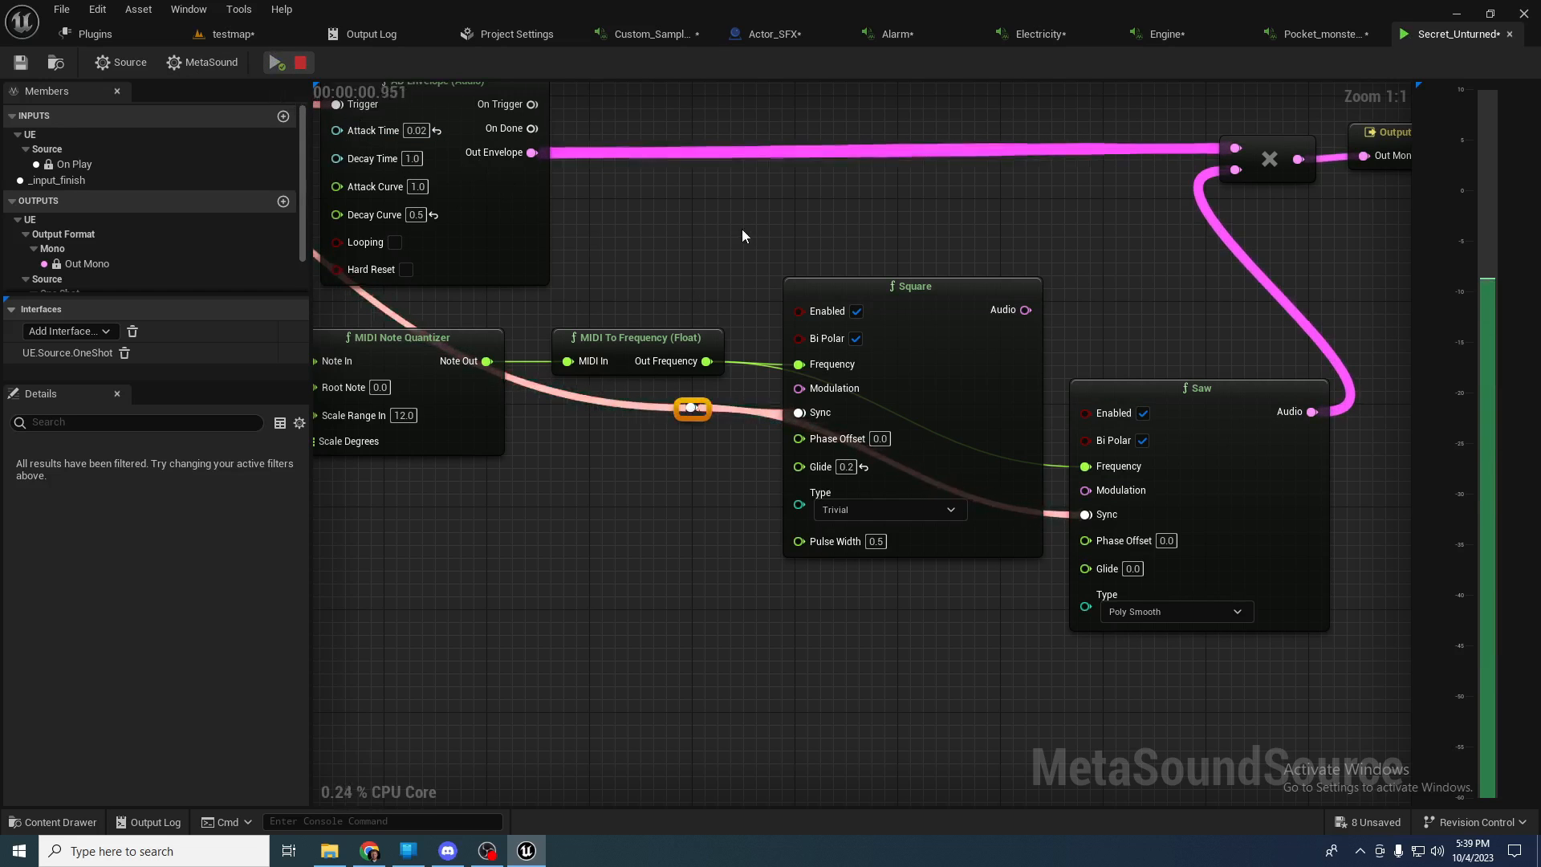
left_click(276, 63)
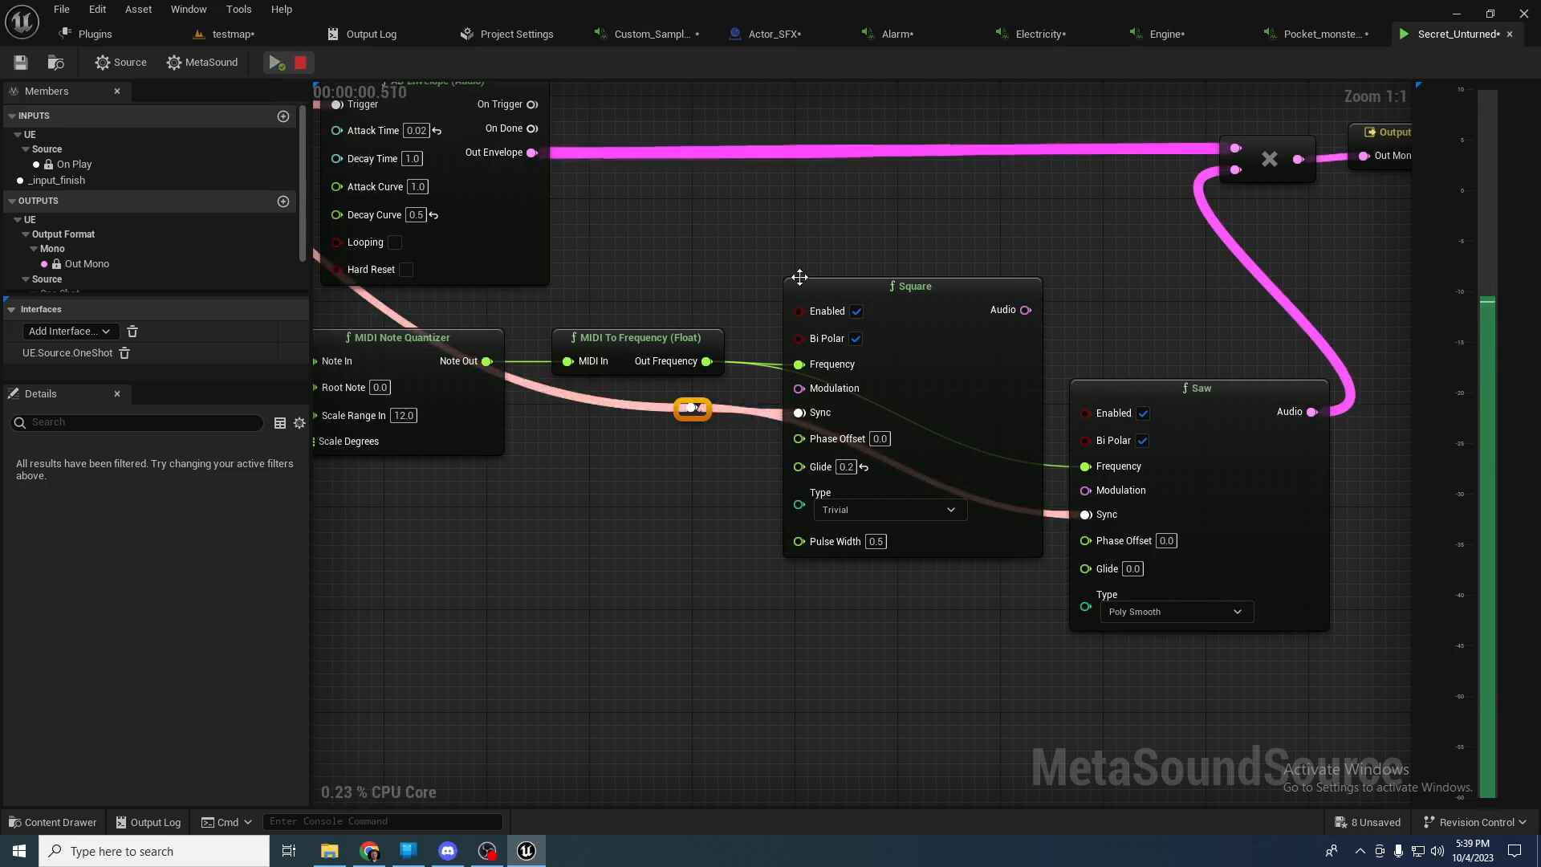
- Connect the Square's Audio output to the multiply node in place of the Saw's, and place the Saw directly below the Square
right_click_drag(1018, 298, 946, 311)
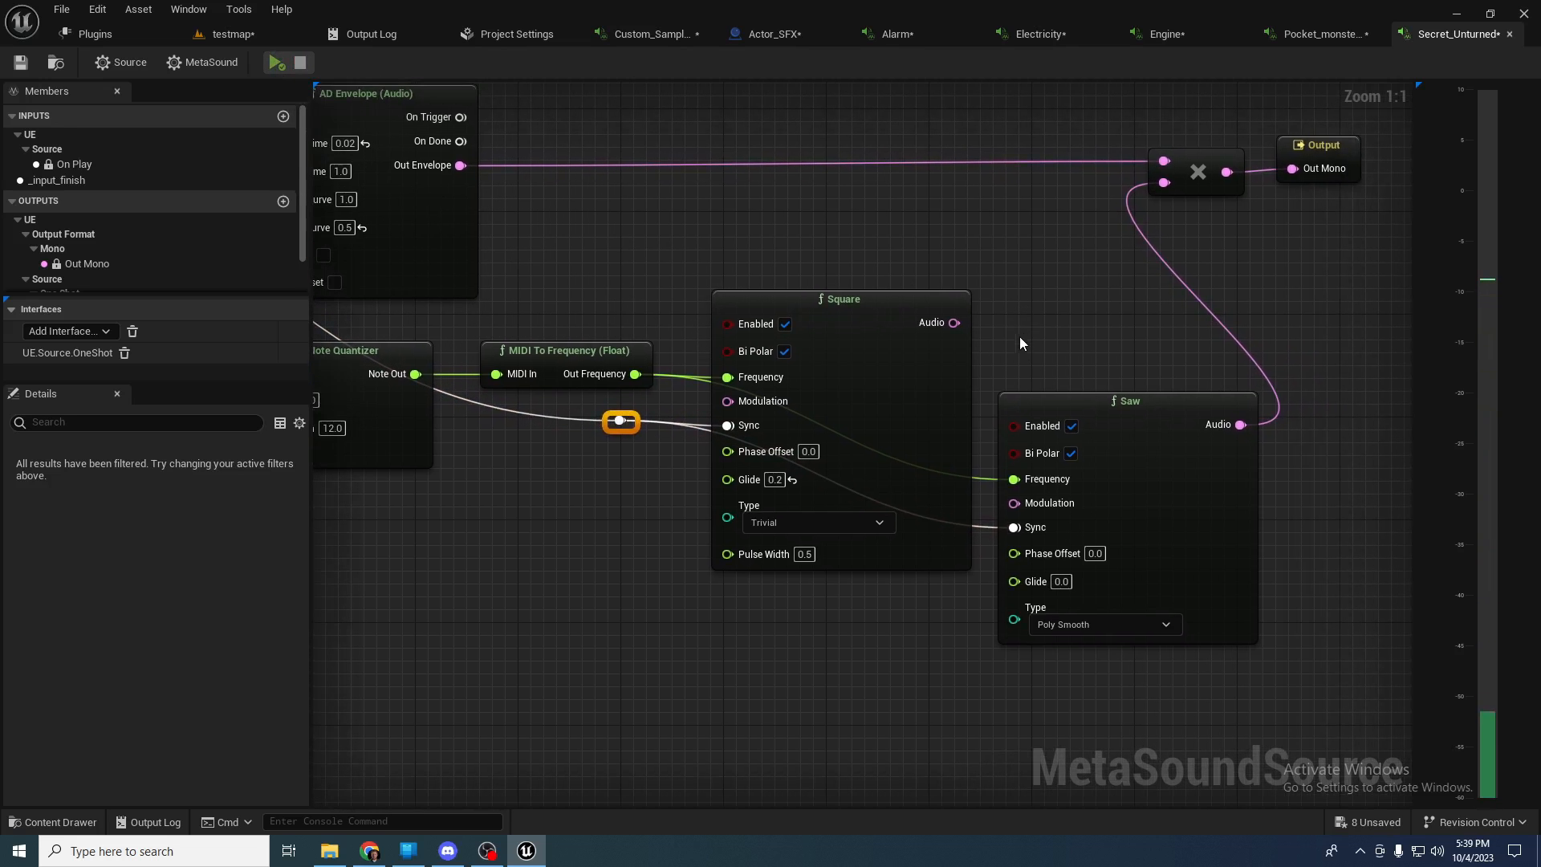
right_click_drag(895, 300, 1103, 341)
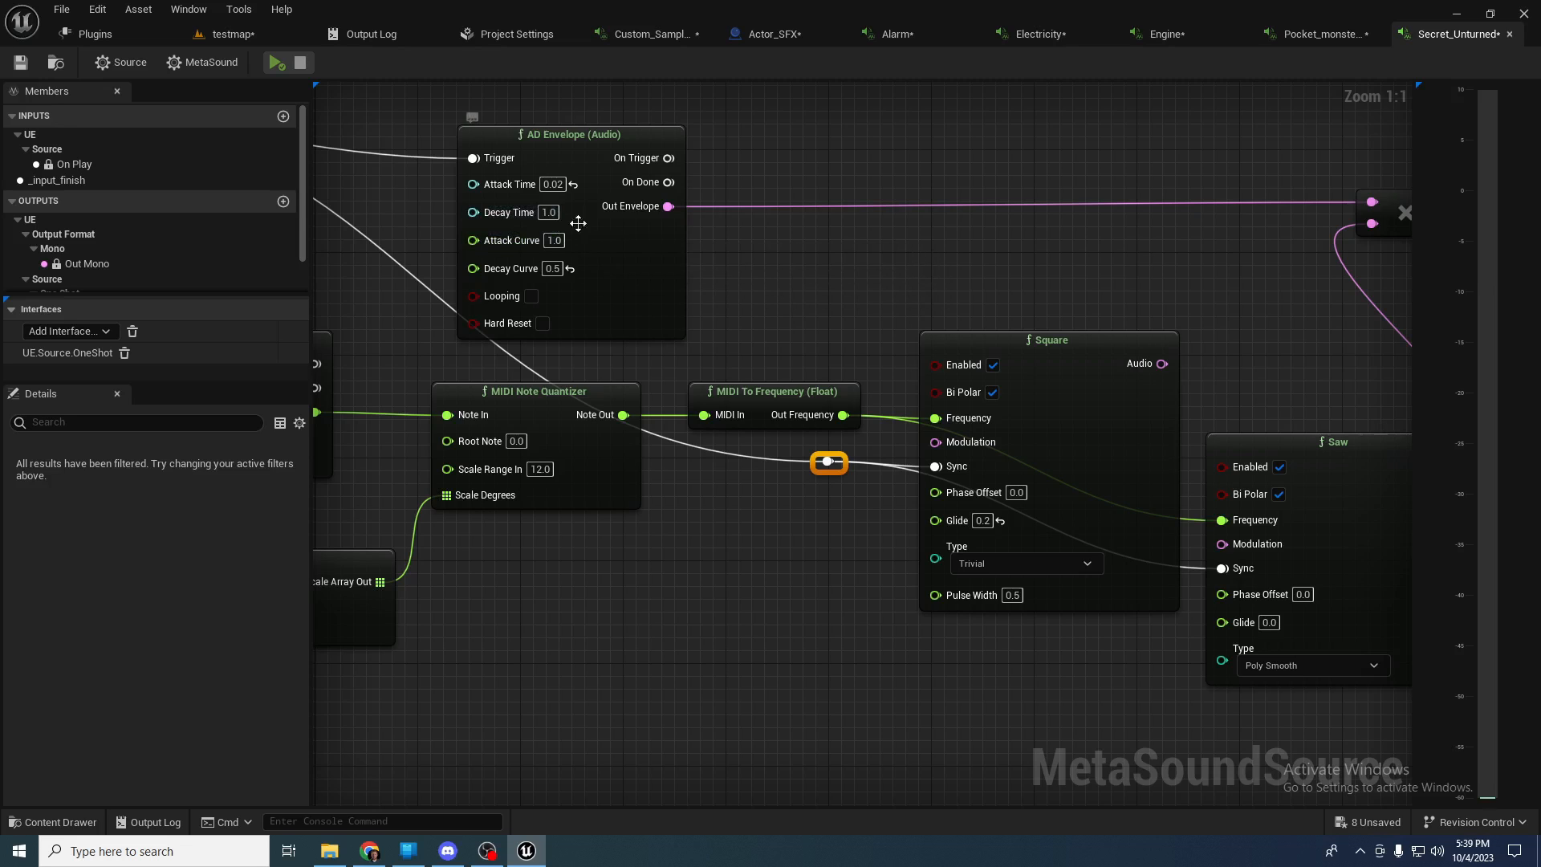
right_click_drag(976, 336, 784, 295)
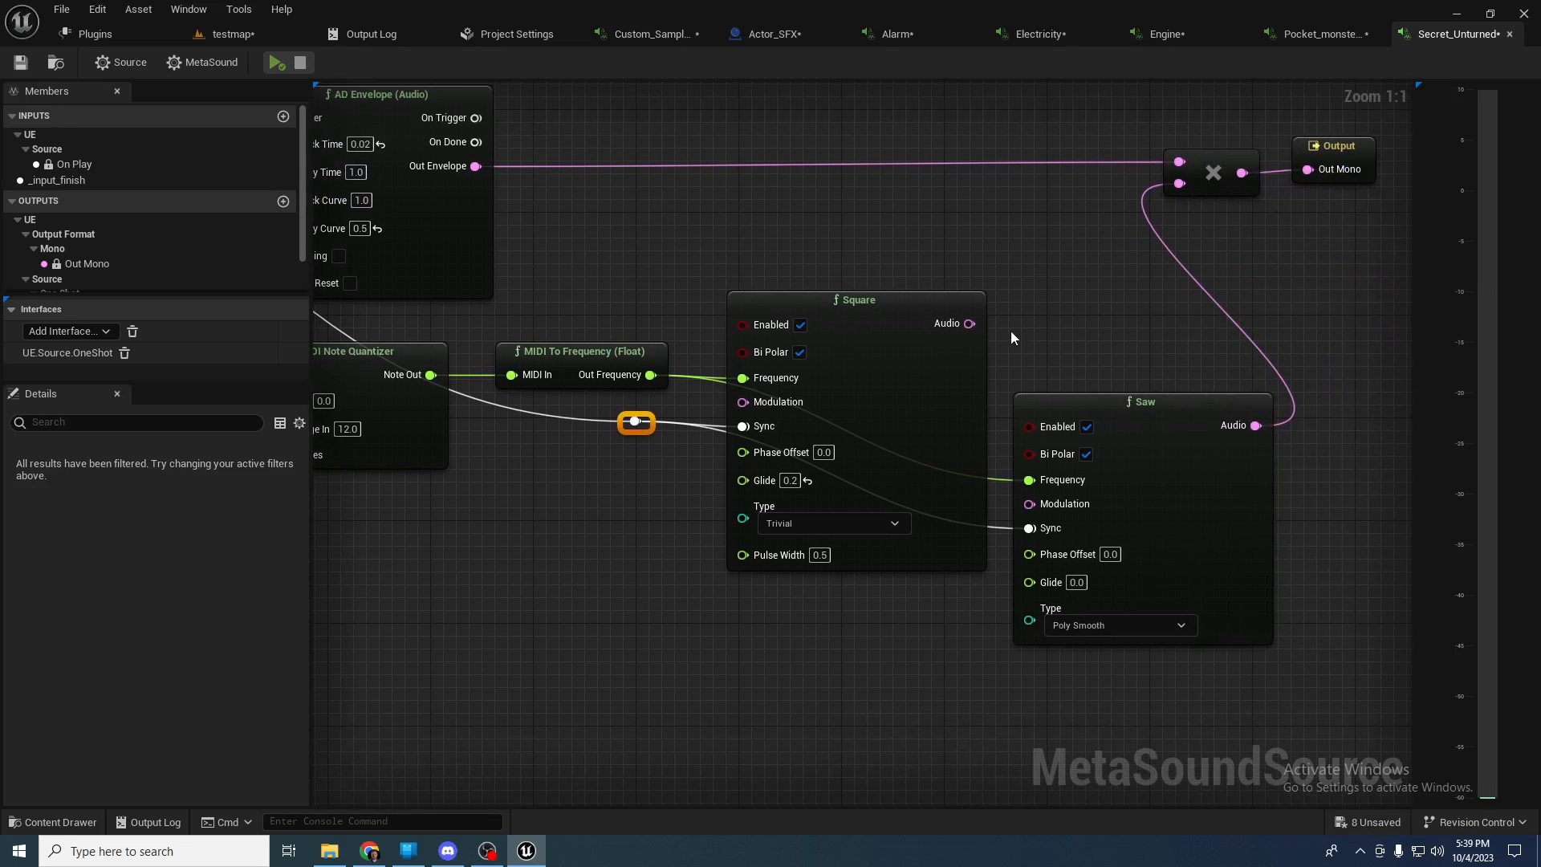
left_click_drag(968, 325, 1178, 184)
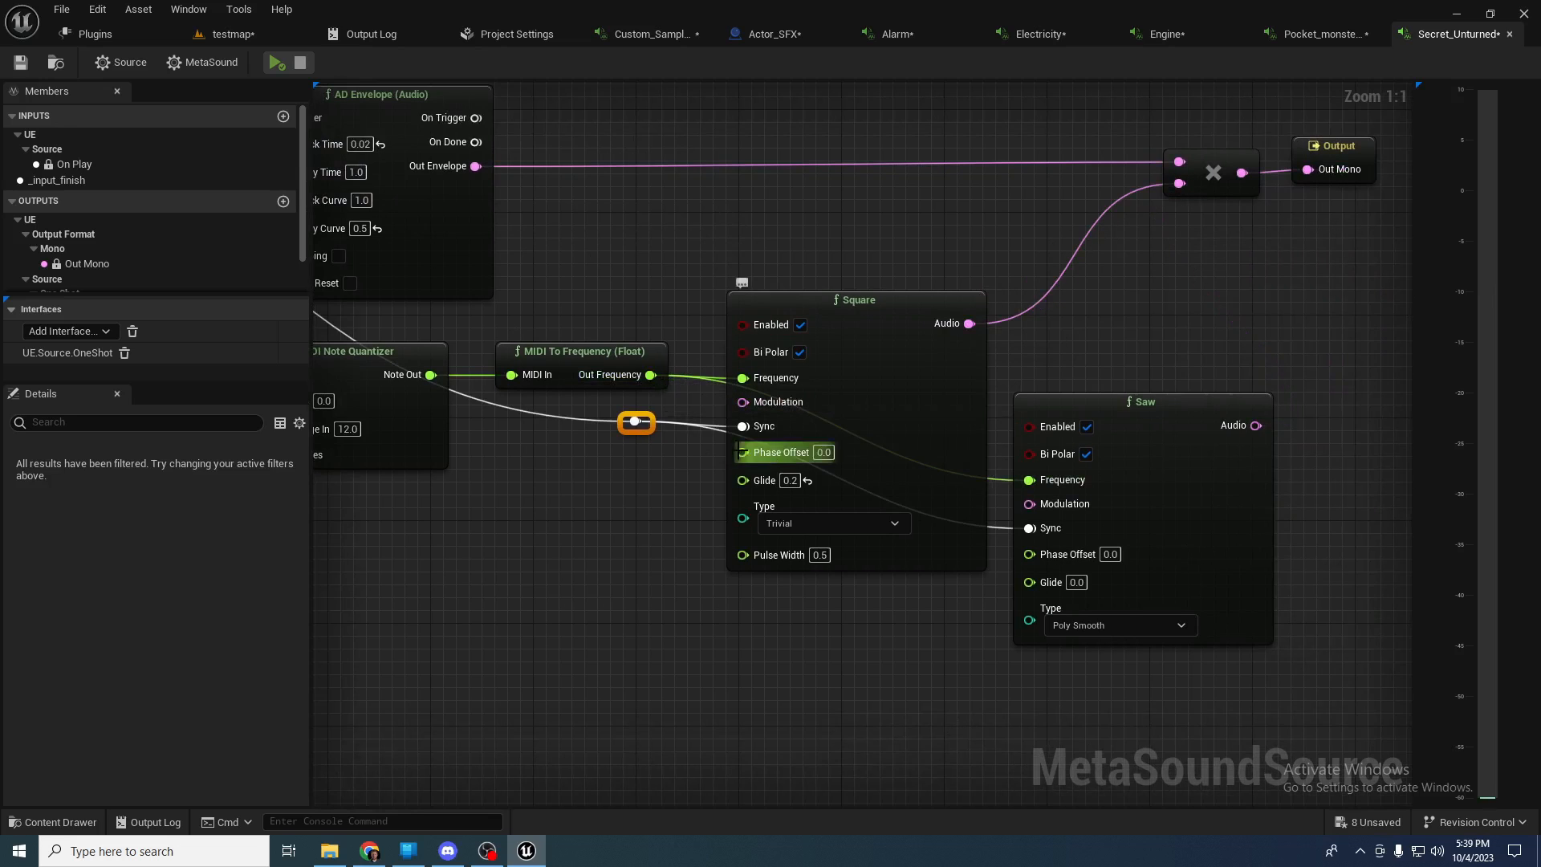
left_click_drag(1121, 420, 814, 626)
right_click_drag(737, 548, 706, 538)
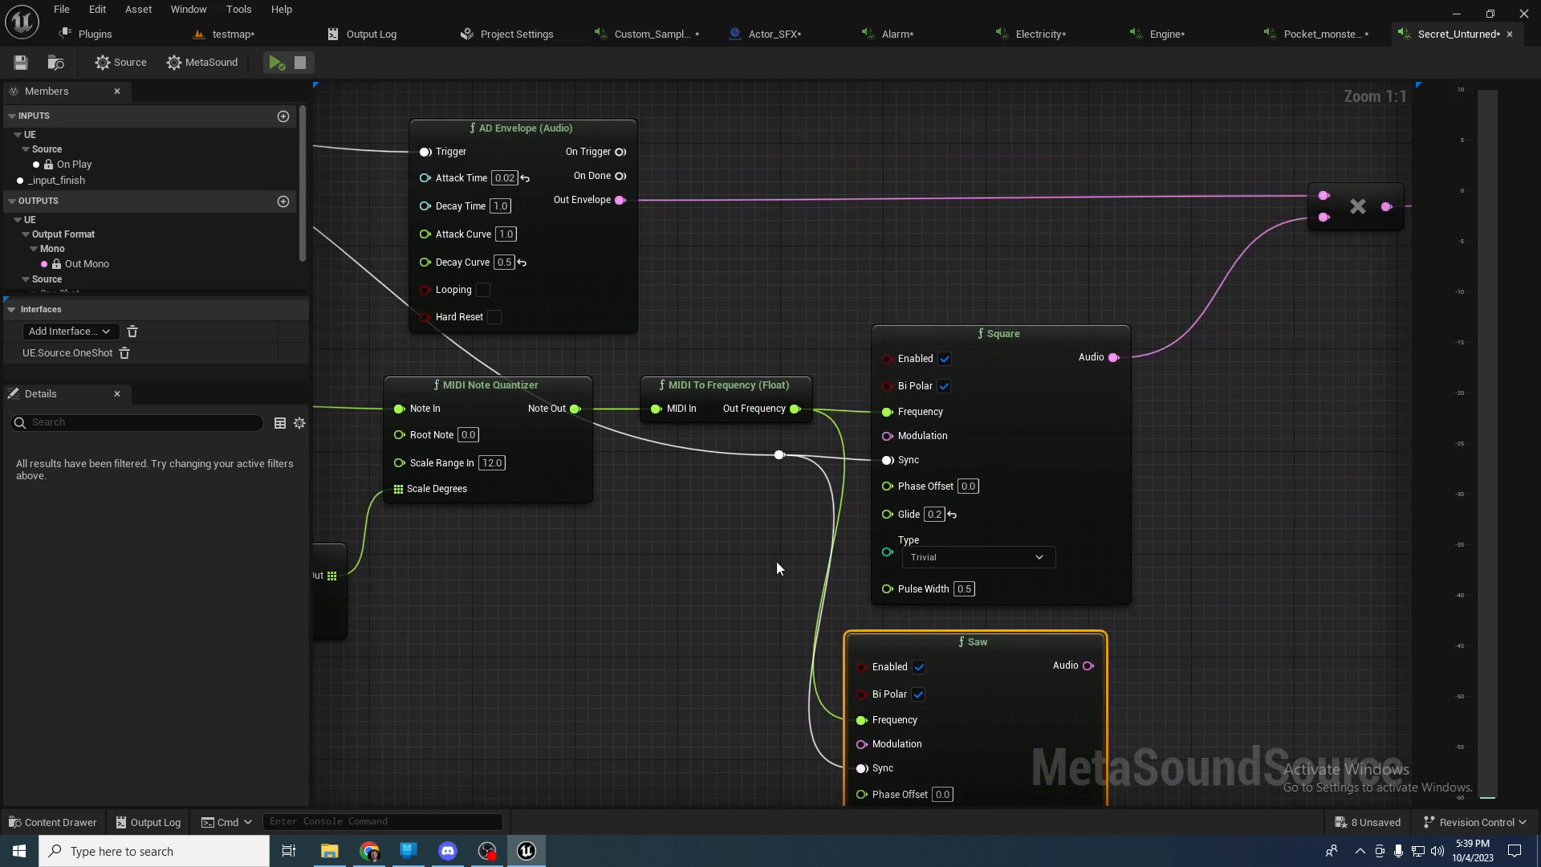
left_click_drag(967, 638, 993, 639)
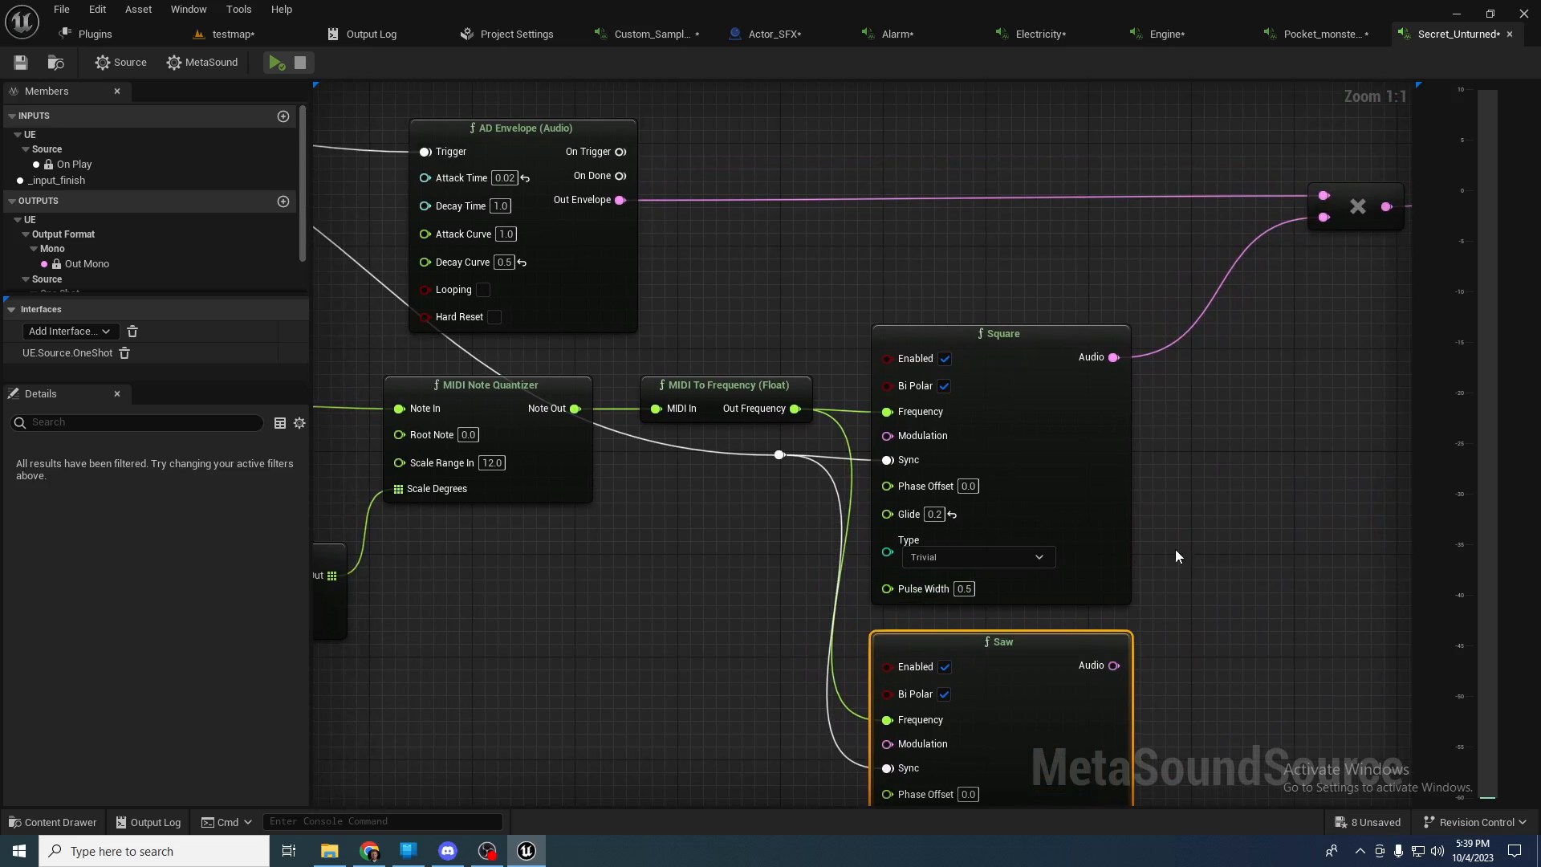
right_click_drag(1185, 559, 1073, 518)
- Insert a Mono Mixer (2) node between the multiply node and the Output, using its In 0
right_click_drag(1268, 238, 1169, 230)
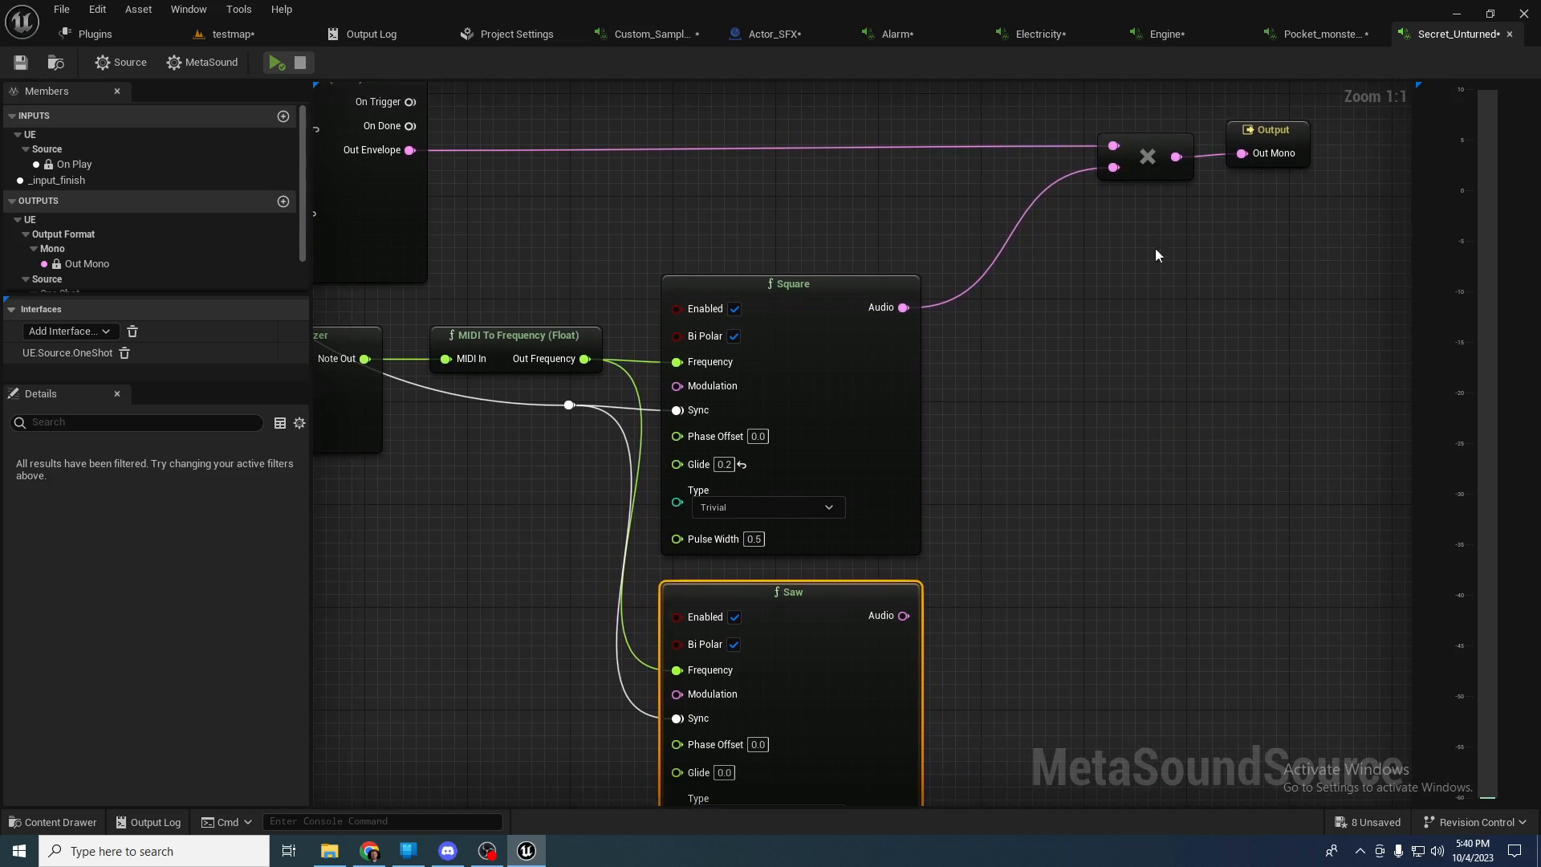
left_click_drag(1253, 154, 1330, 307)
left_click_drag(1176, 158, 1244, 312)
type("mixer")
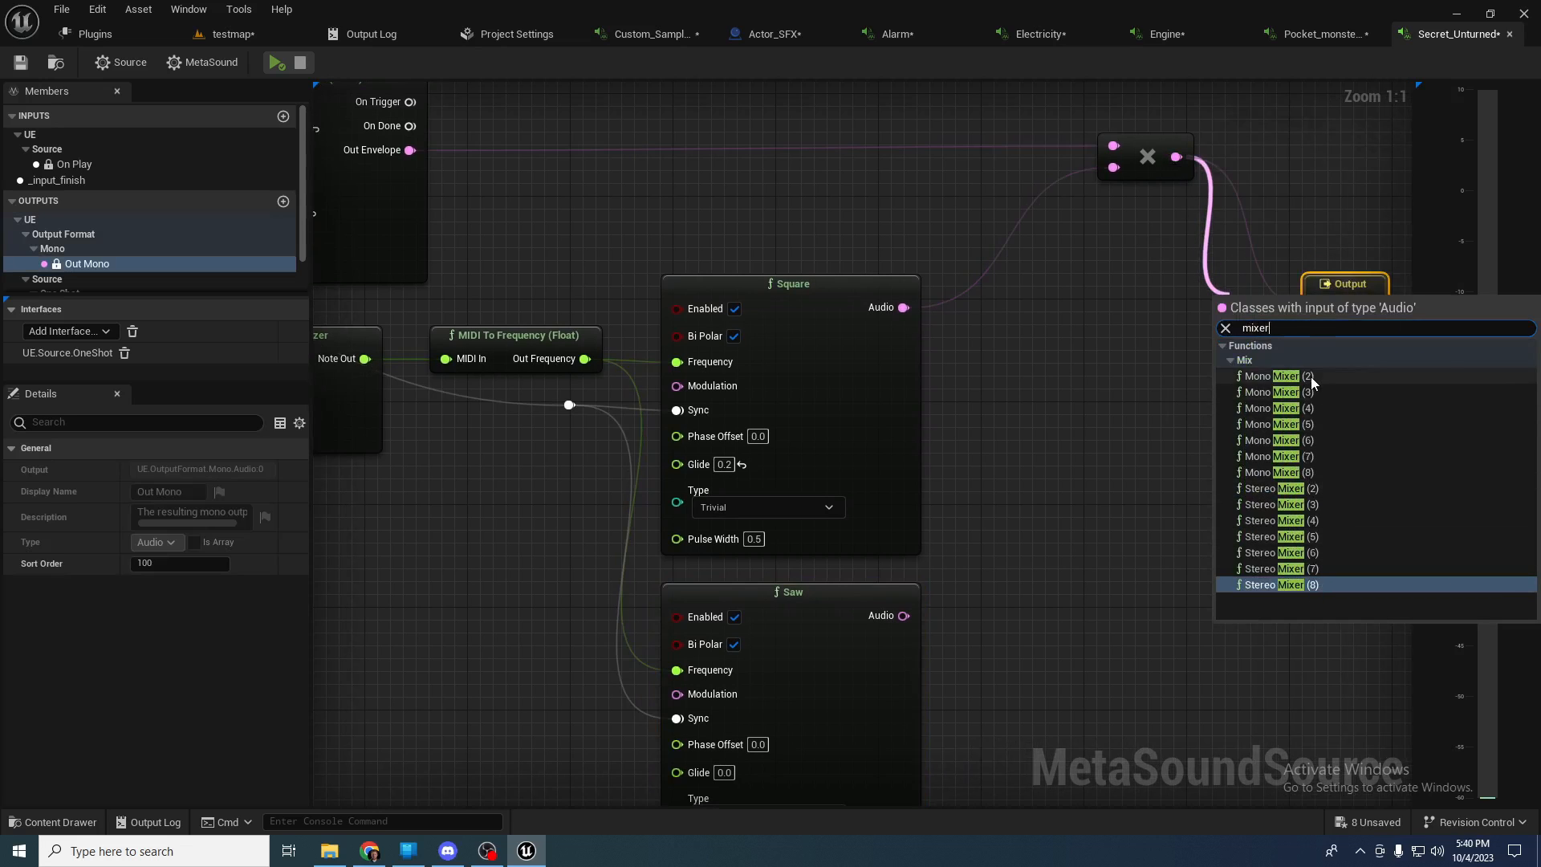
left_click(1276, 376)
left_click_drag(1350, 285, 1076, 296)
left_click_drag(960, 330, 1076, 325)
right_click_drag(932, 263, 1268, 260)
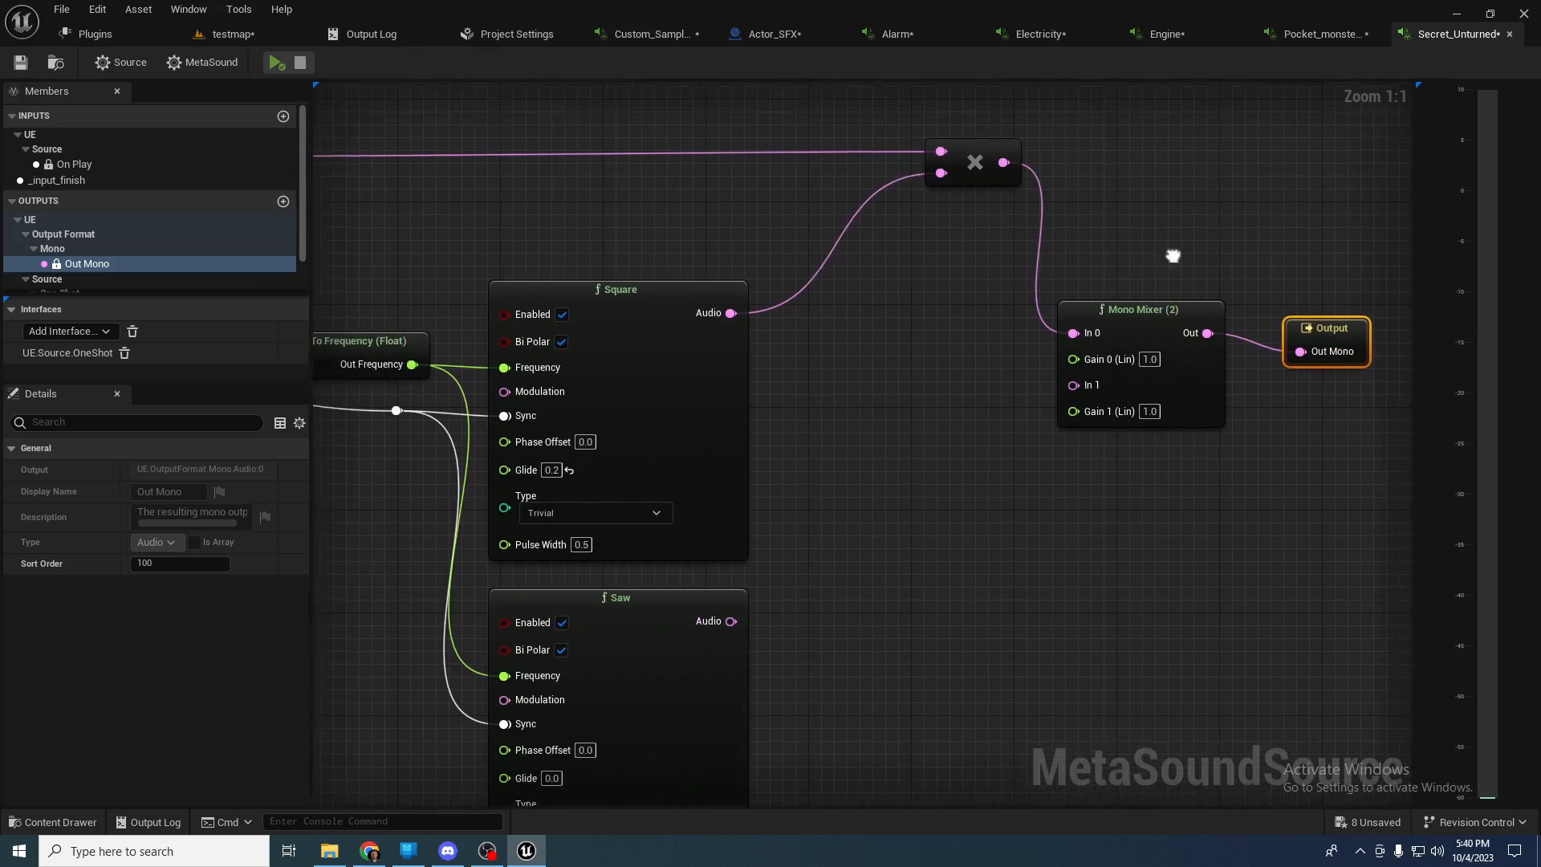
- Add a second audio Multiply node combining the AD Envelope's Out Envelope with the Saw's Audio, and feed it into the mixer's In 1
left_click_drag(833, 613, 1188, 385)
right_click_drag(968, 392, 1105, 471)
left_click_drag(498, 225, 1234, 424)
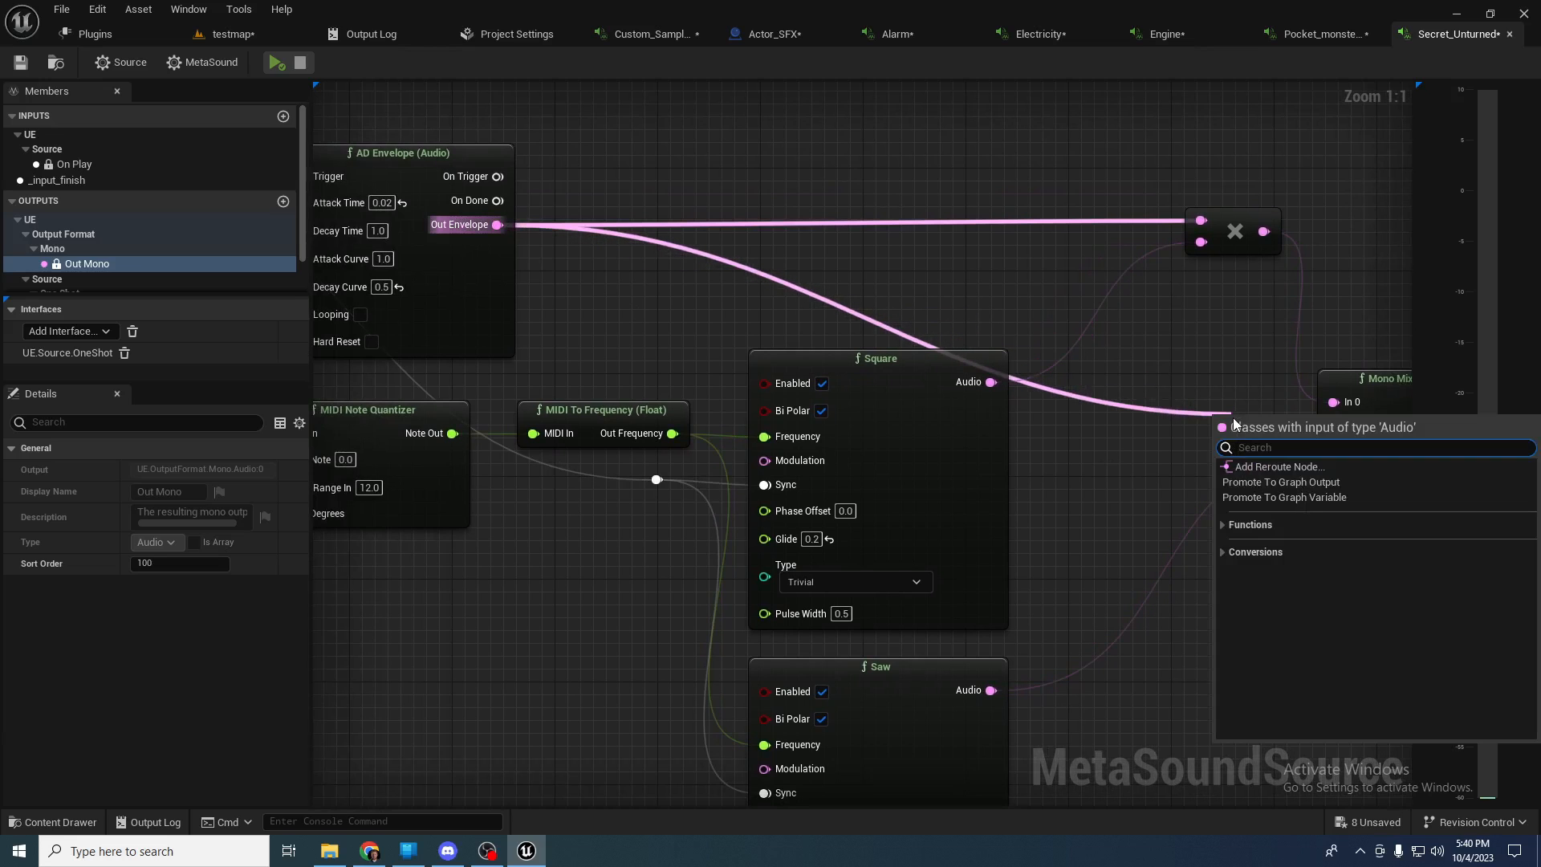
type("Mul")
key("Return")
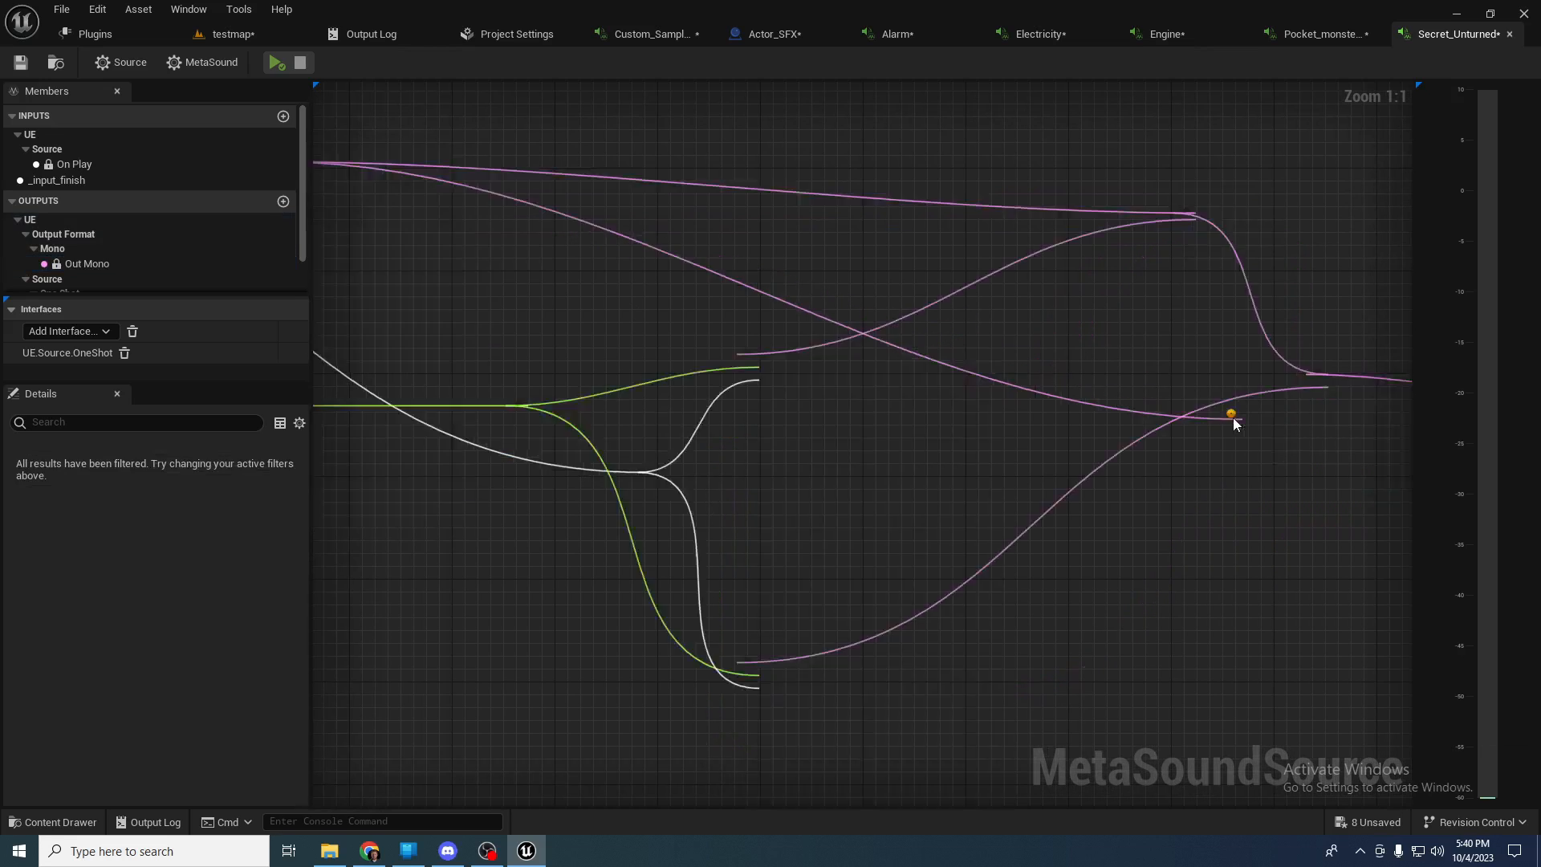
left_click_drag(1292, 452, 1201, 530)
left_click_drag(991, 690, 1333, 454)
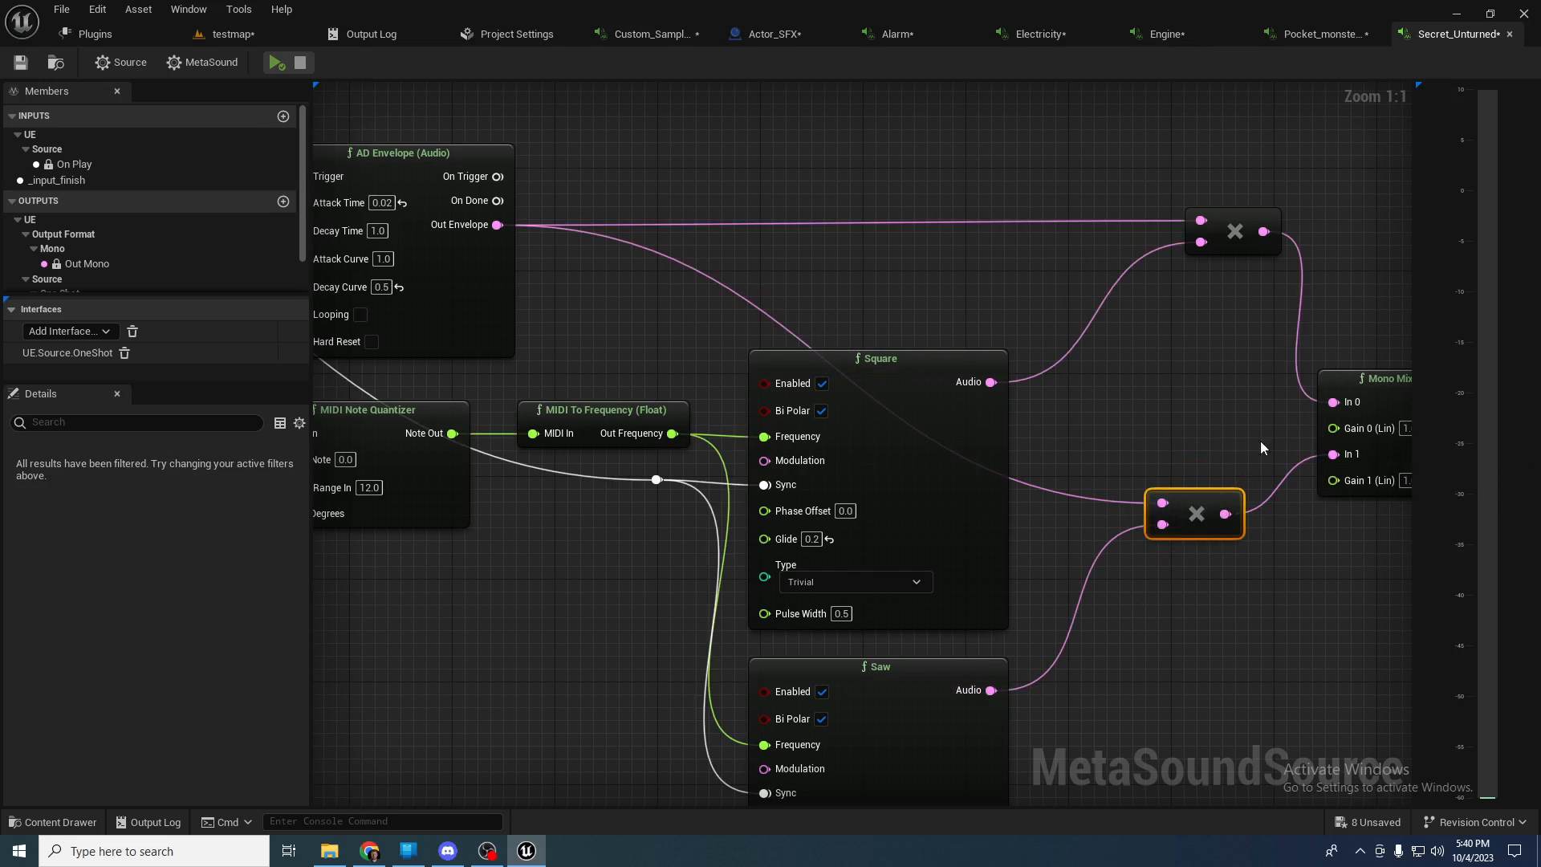
- Play the layered sound and set both Gain 0 and Gain 1 of the Mono Mixer to 0.5
left_click(275, 63)
right_click_drag(766, 281, 543, 223)
left_click(1195, 373)
type(".5")
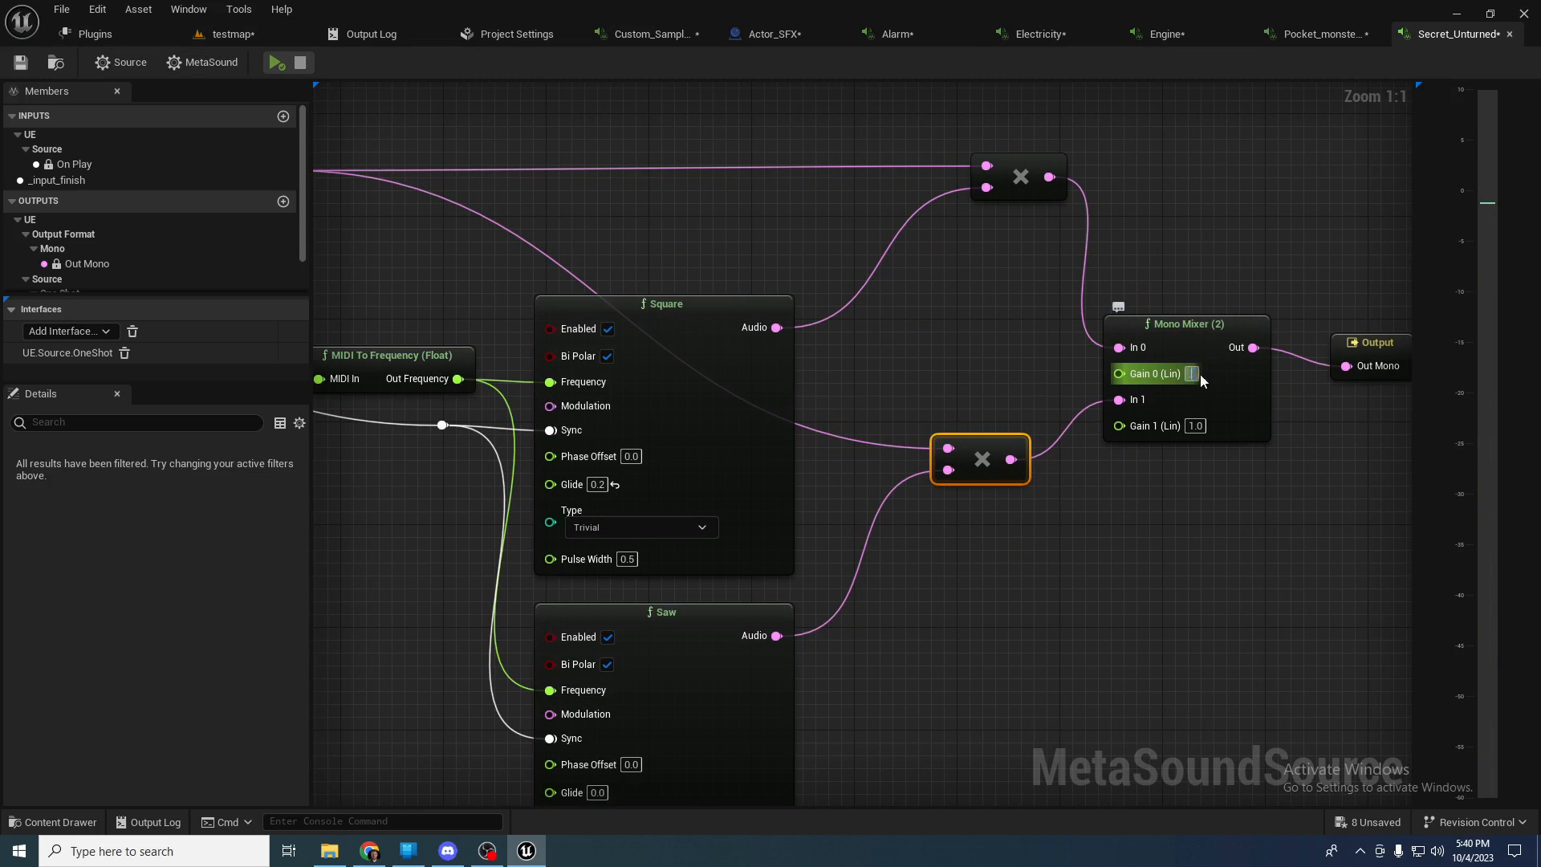
left_click(1194, 425)
type(".5")
left_click(995, 329)
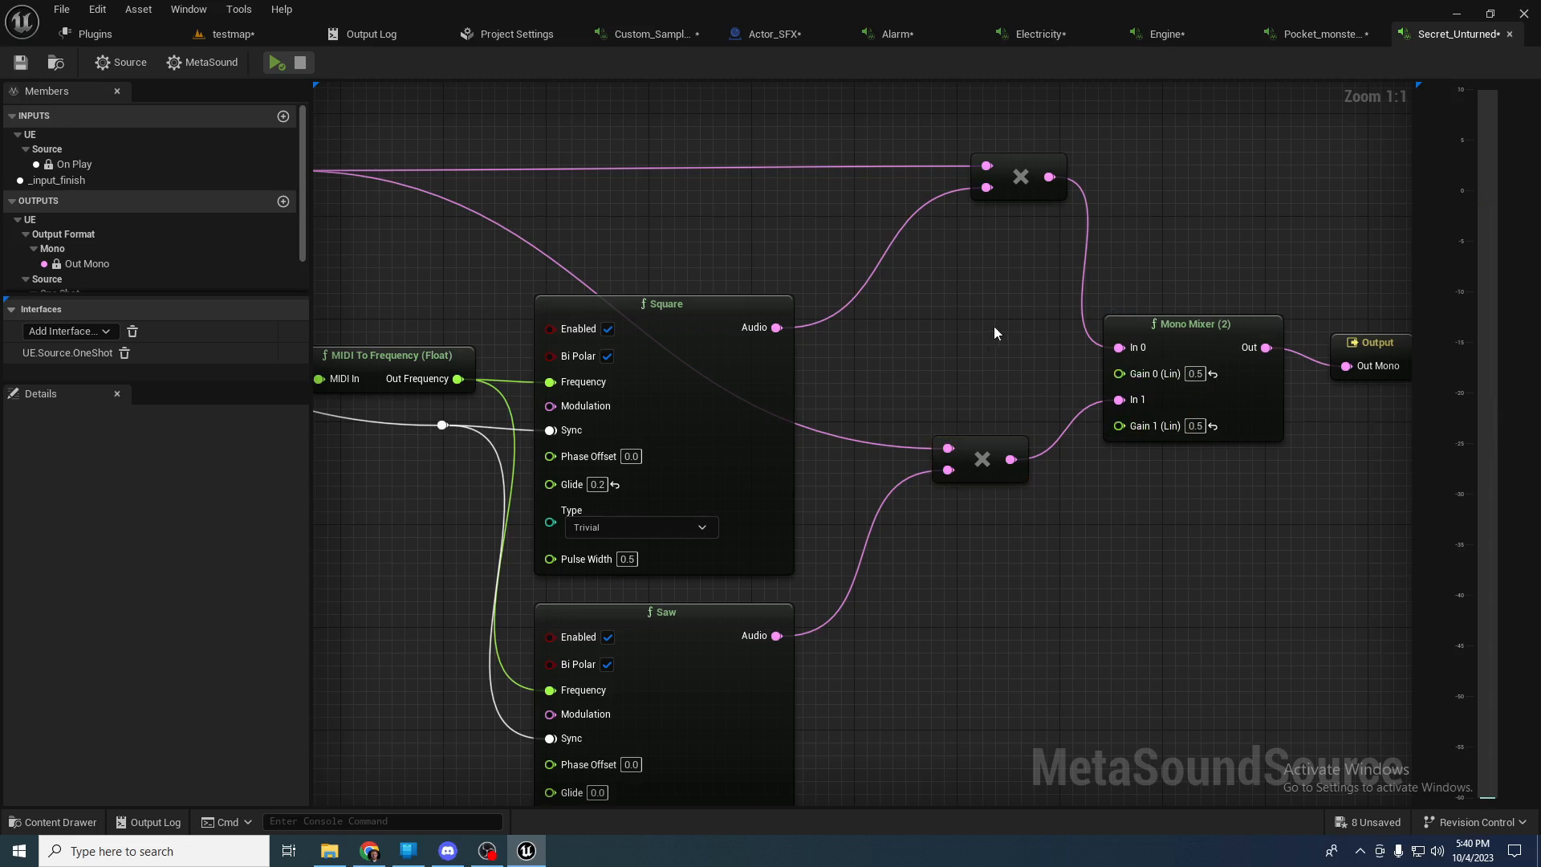
- Play Secret_Unturned several times to hear the Square and Saw mixed at equal gain
left_click(271, 64)
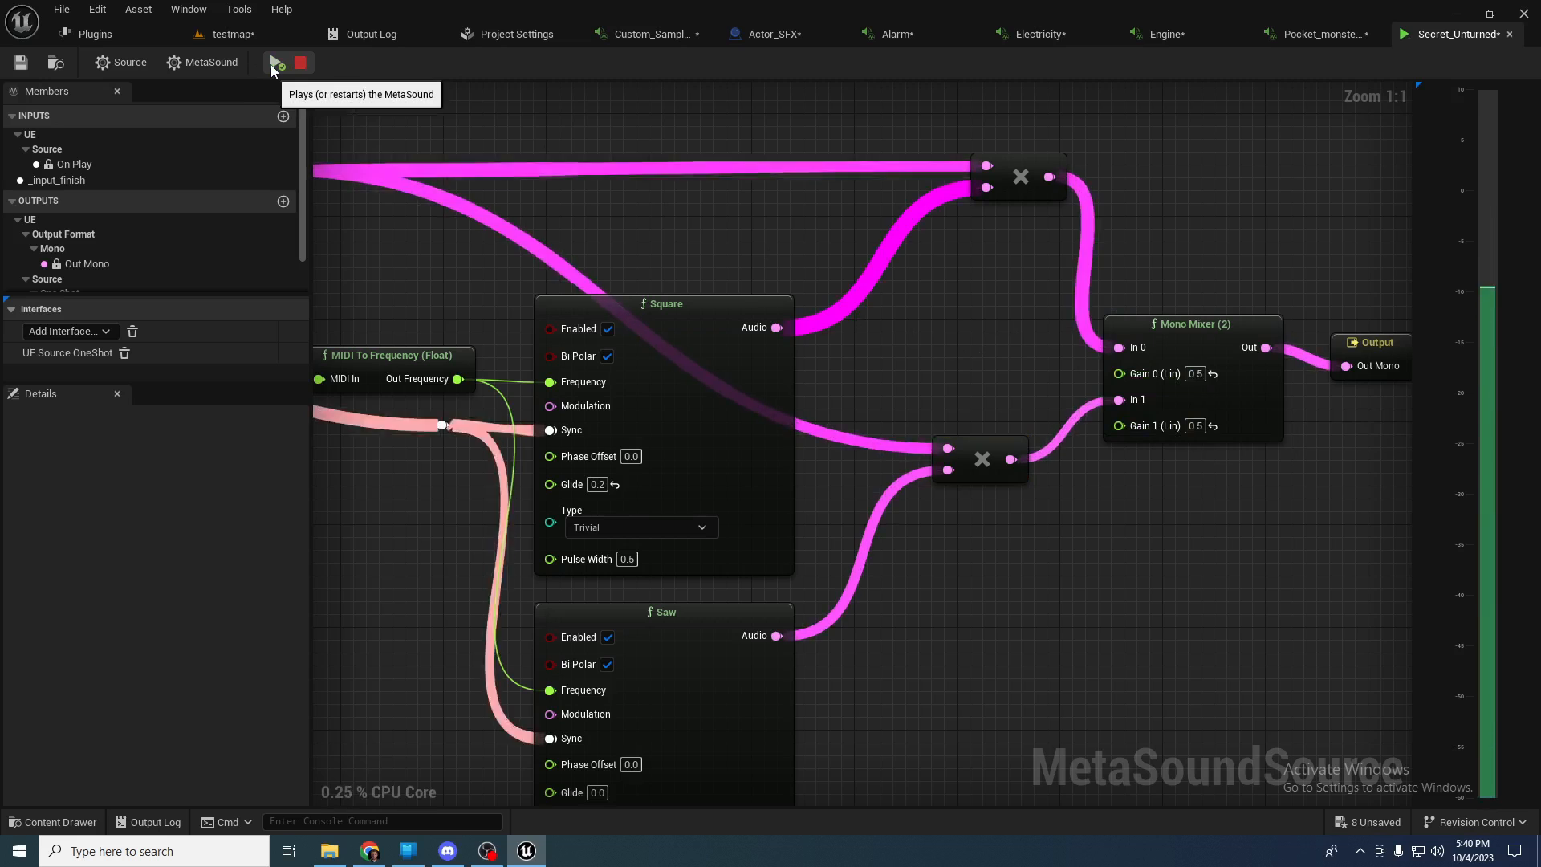
left_click(272, 64)
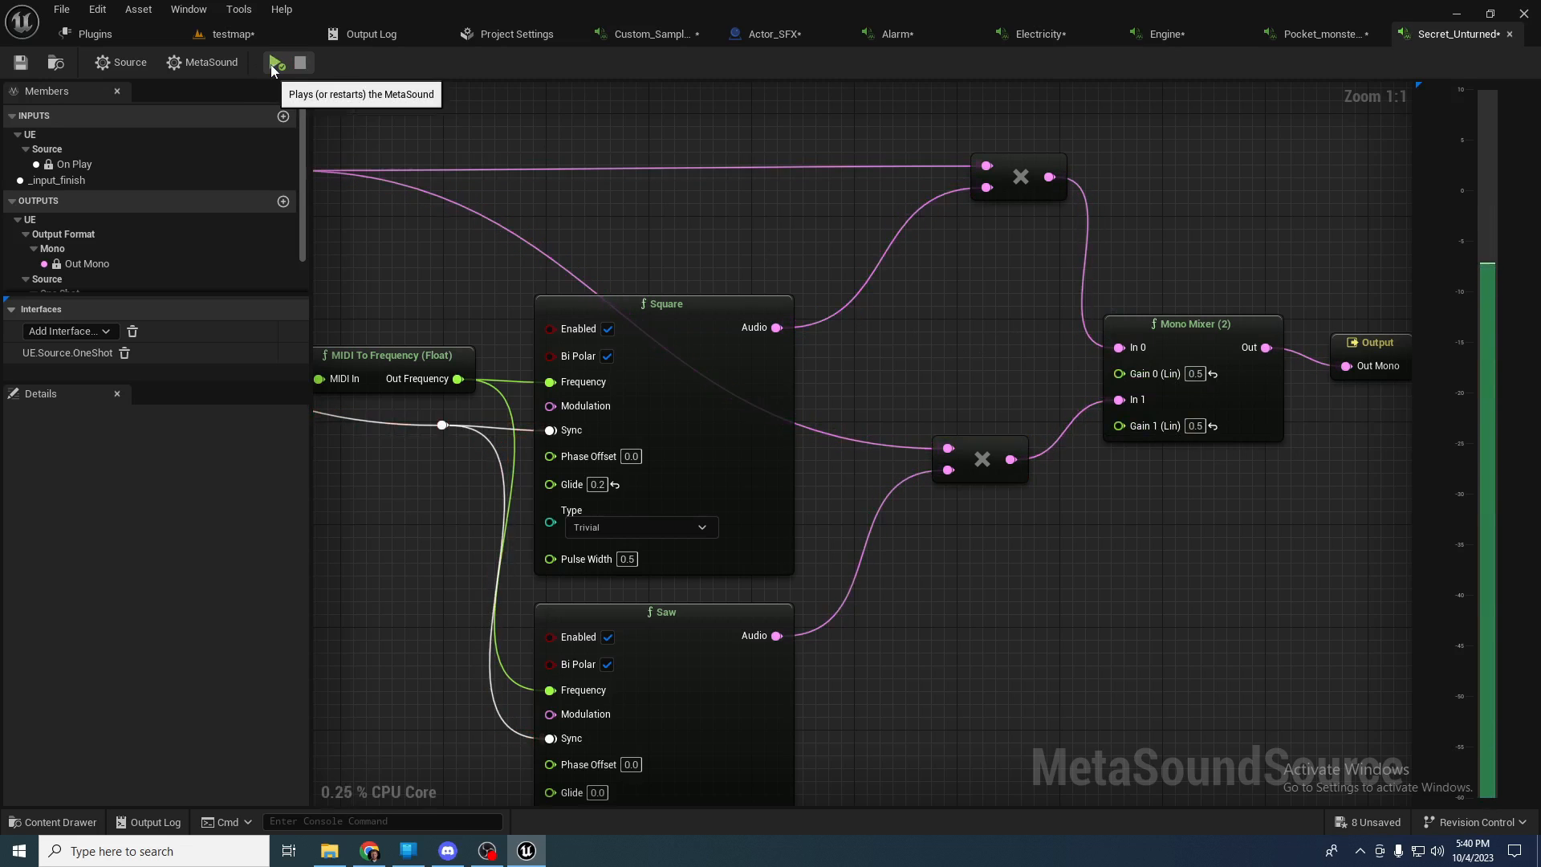
left_click(278, 68)
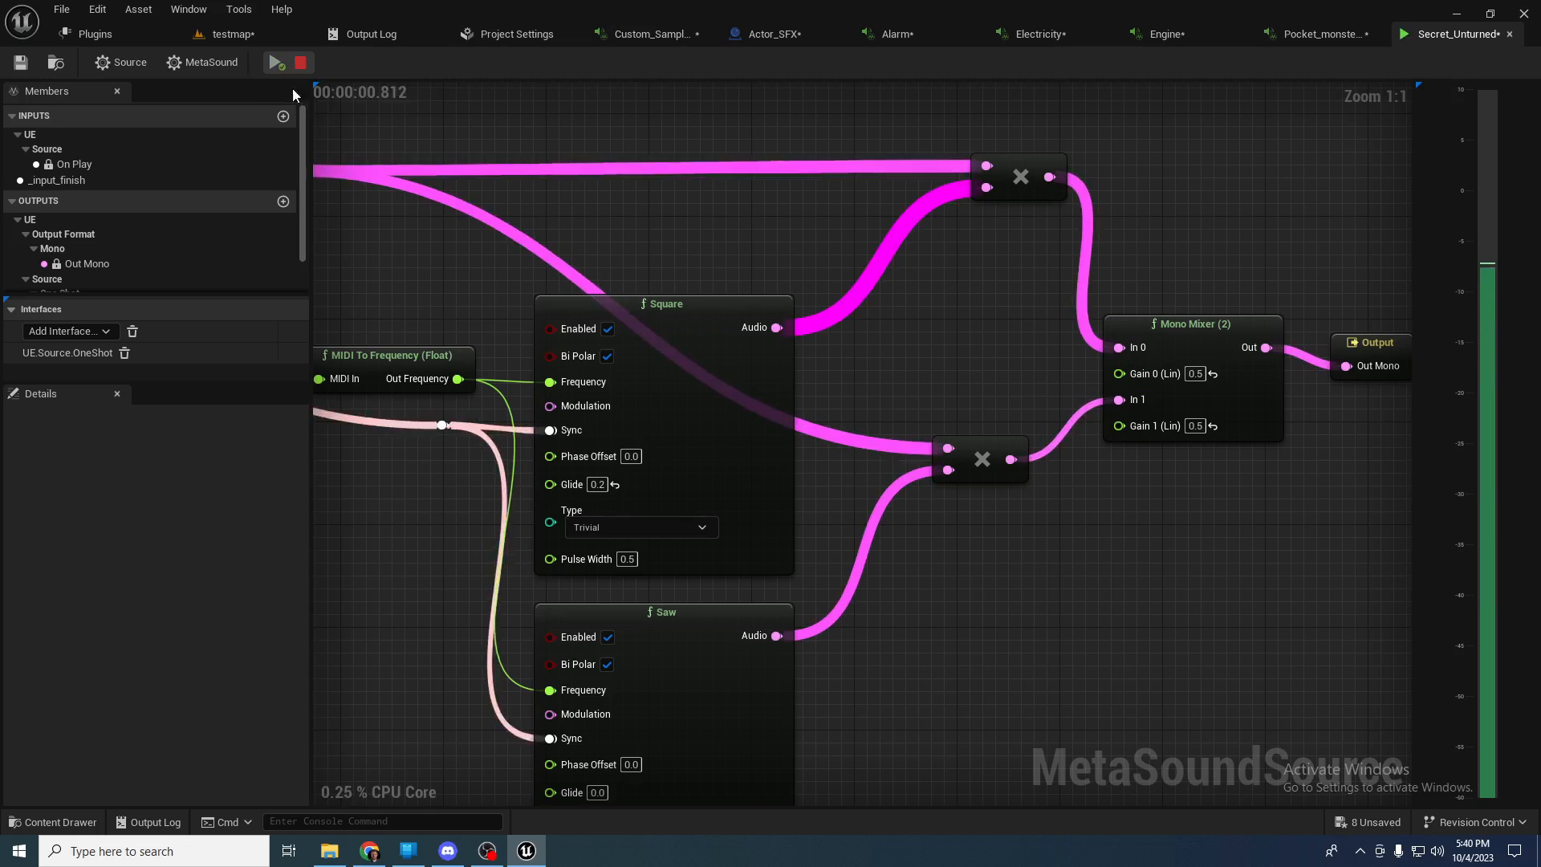
right_click_drag(576, 195, 975, 238)
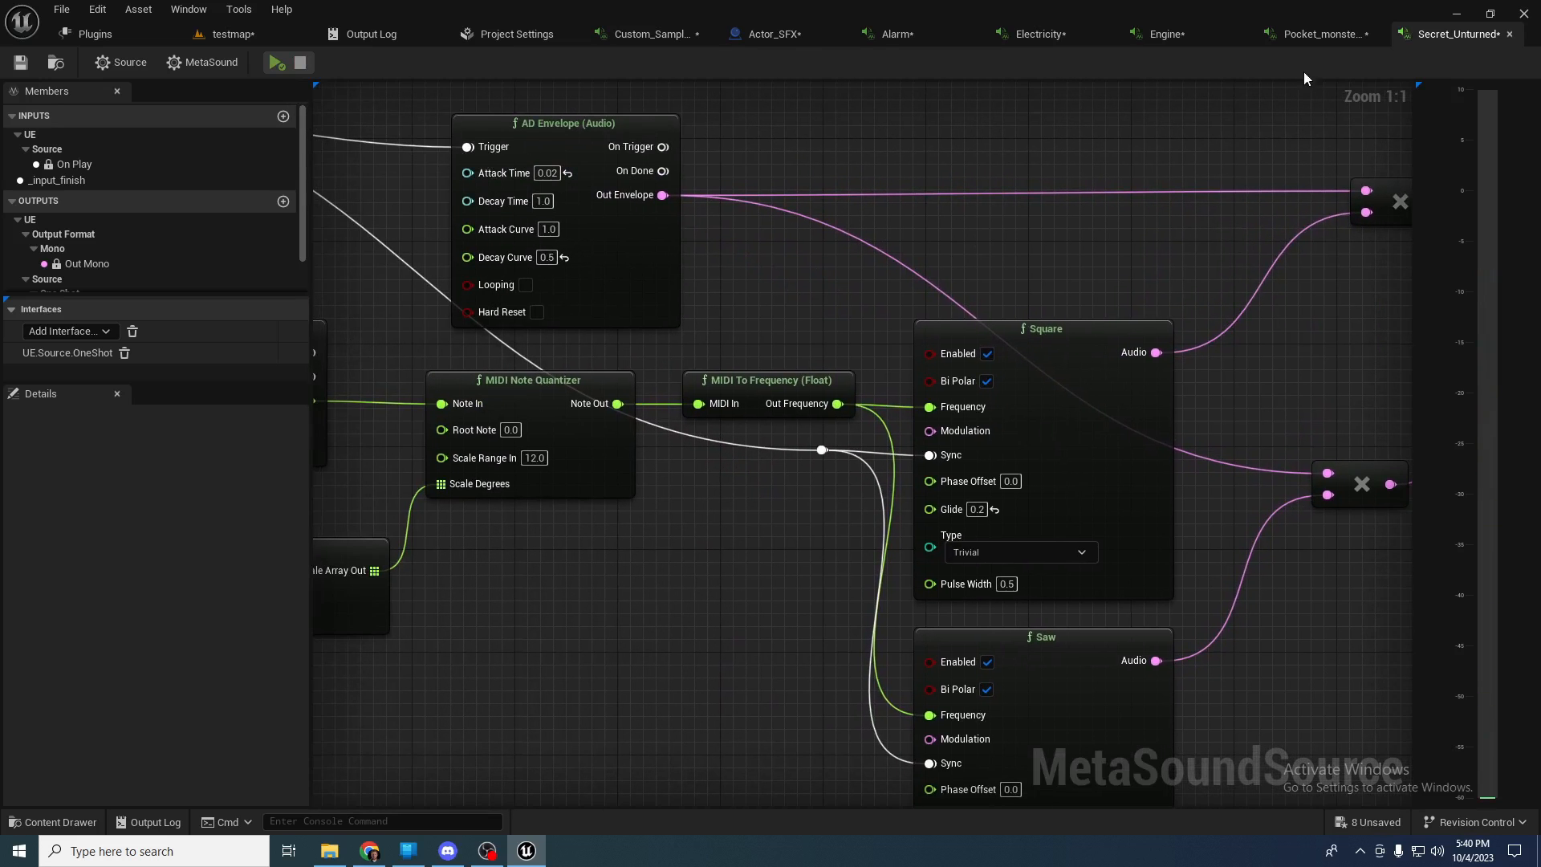
- Return to the testmap level and preview the Siren1 MetaSound in the SFX folder, stopping it again
left_click(1309, 45)
left_click(1184, 34)
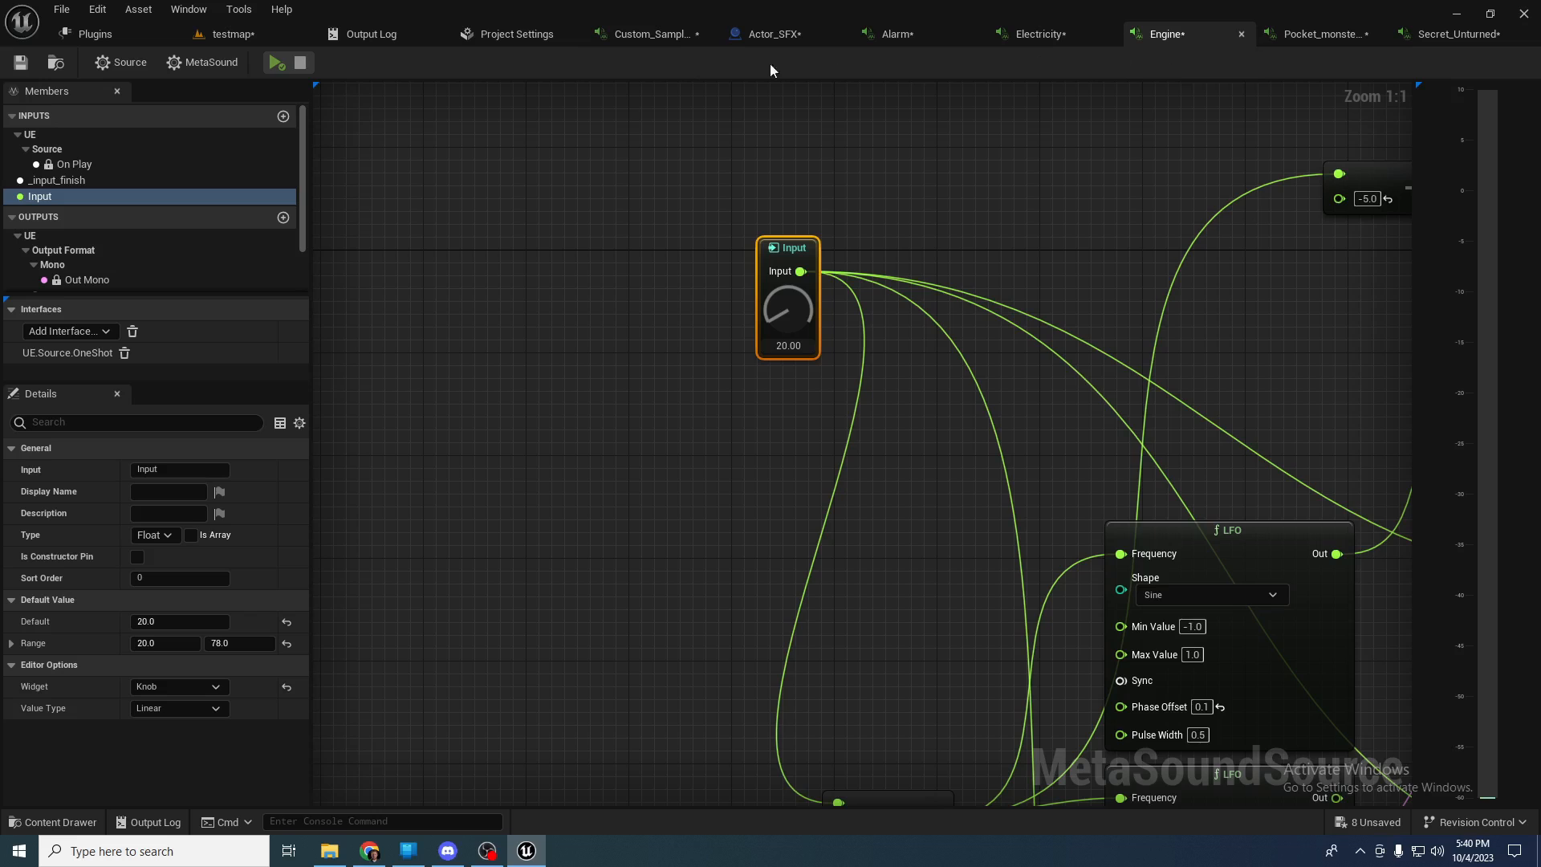
left_click(233, 33)
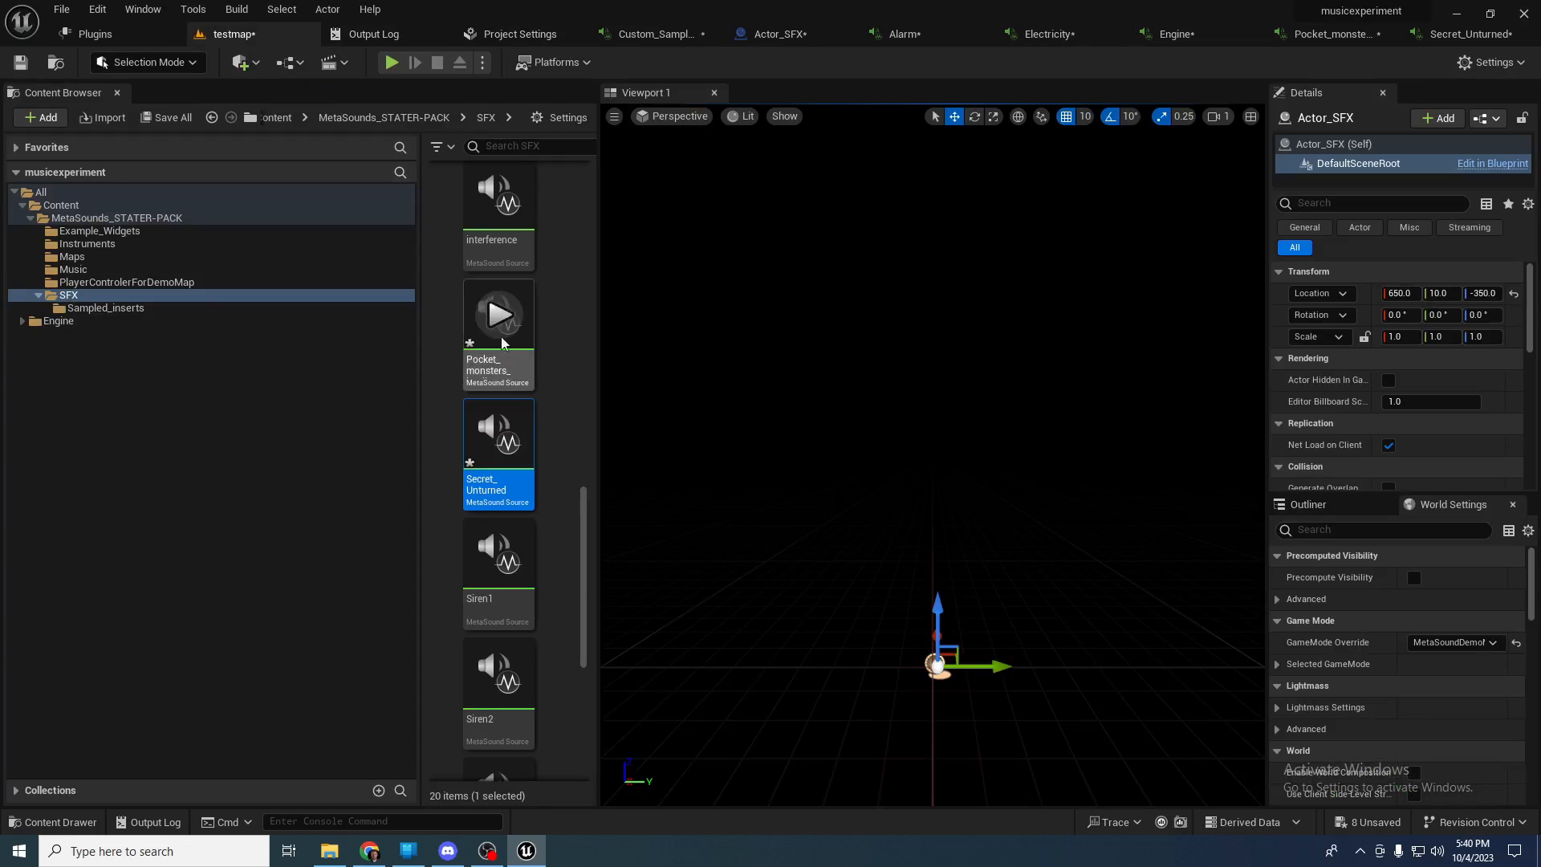
scroll(500, 552, "down", 1)
left_click(505, 537)
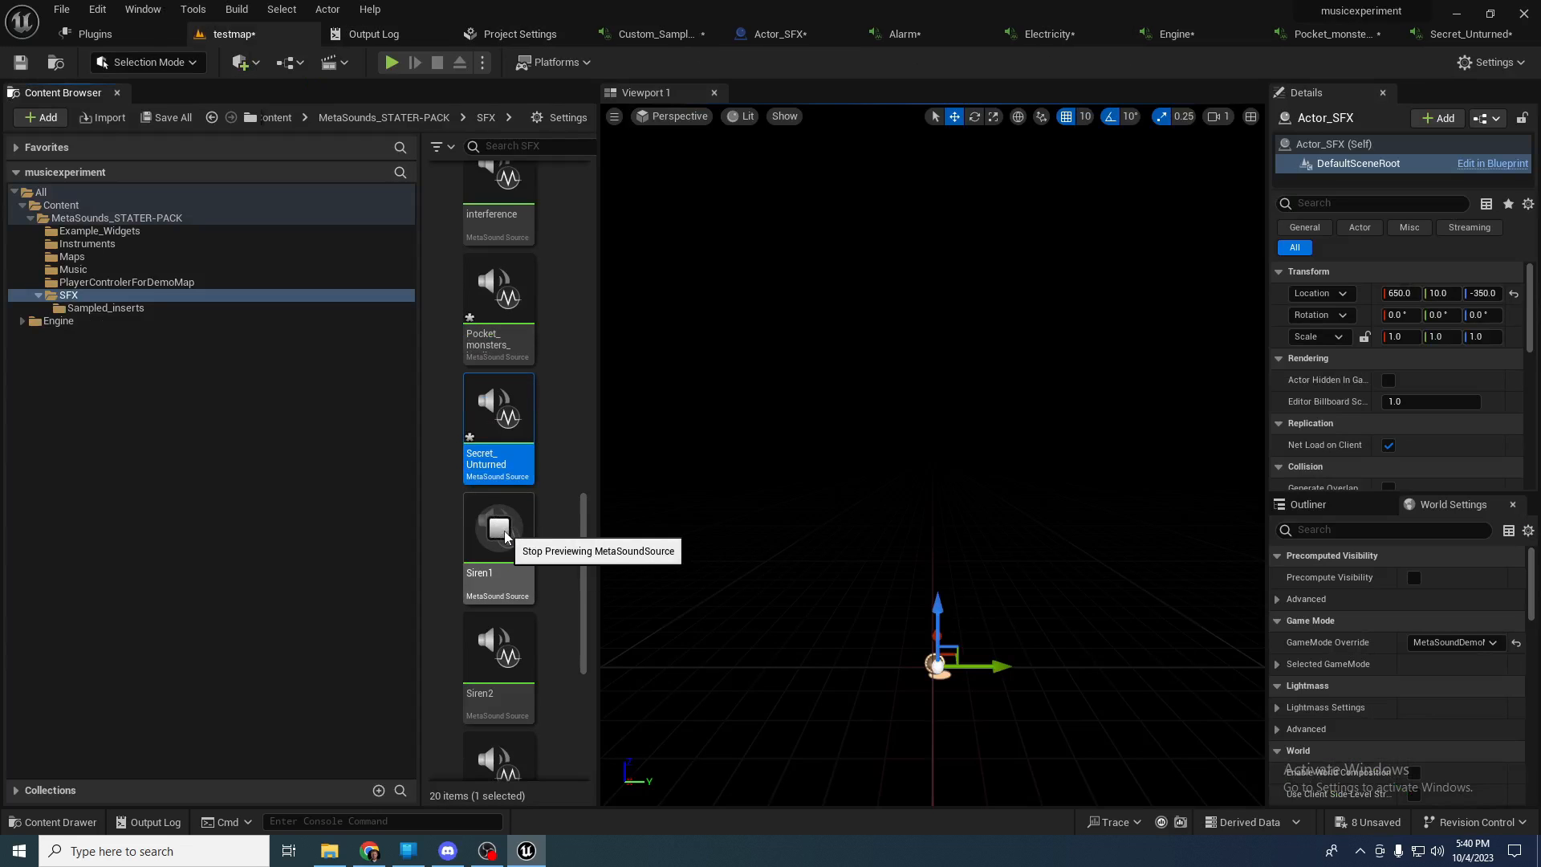
left_click(505, 538)
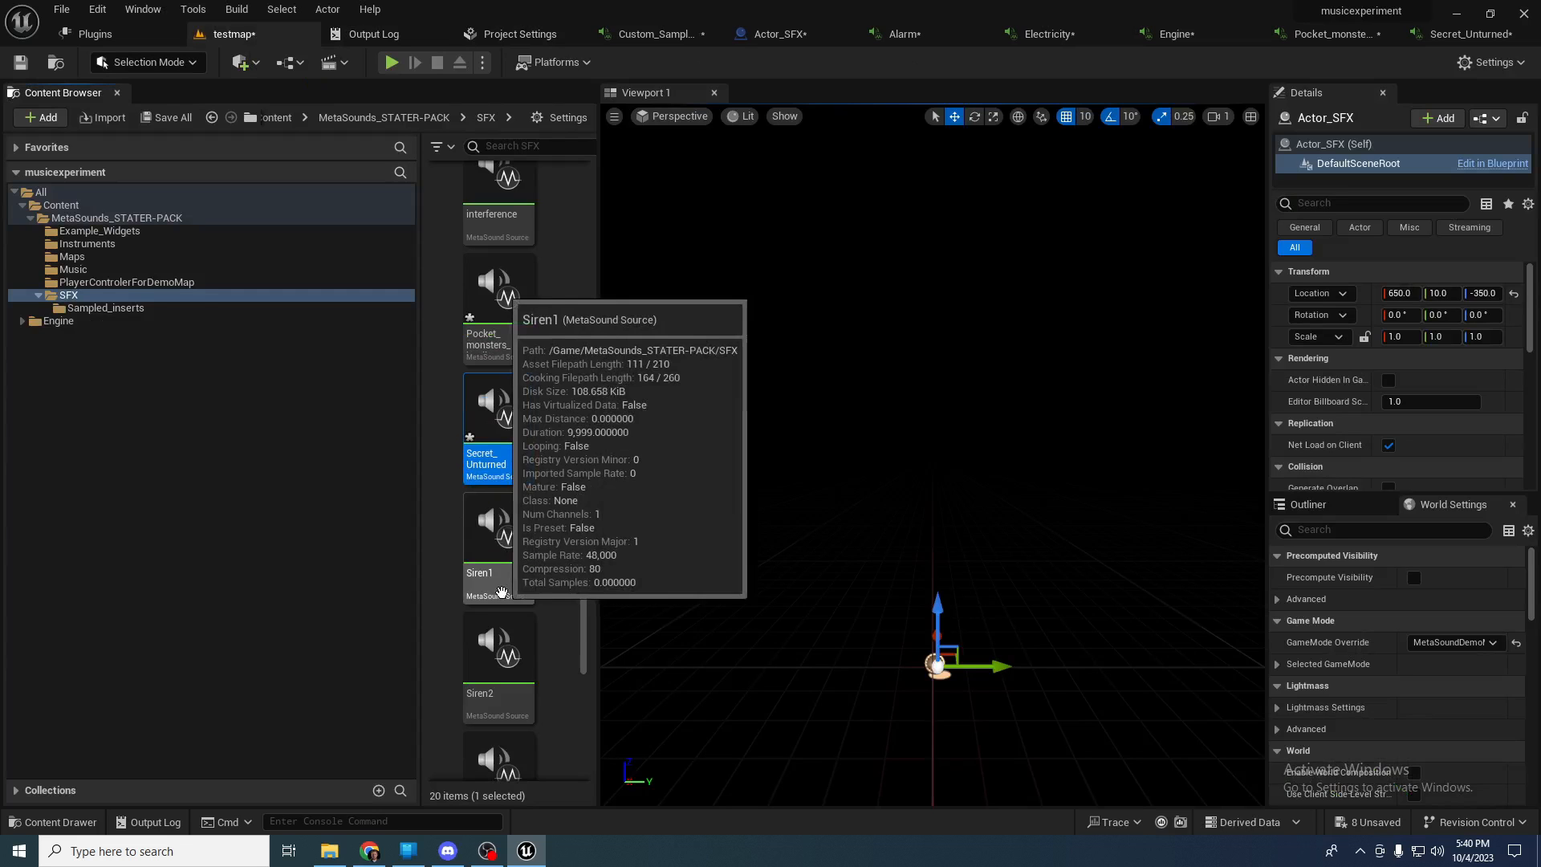
- Open the Siren1 MetaSound and move its Scale to Note Array node clear of the MIDI Note Quantizer
left_click(510, 583)
double_click(510, 584)
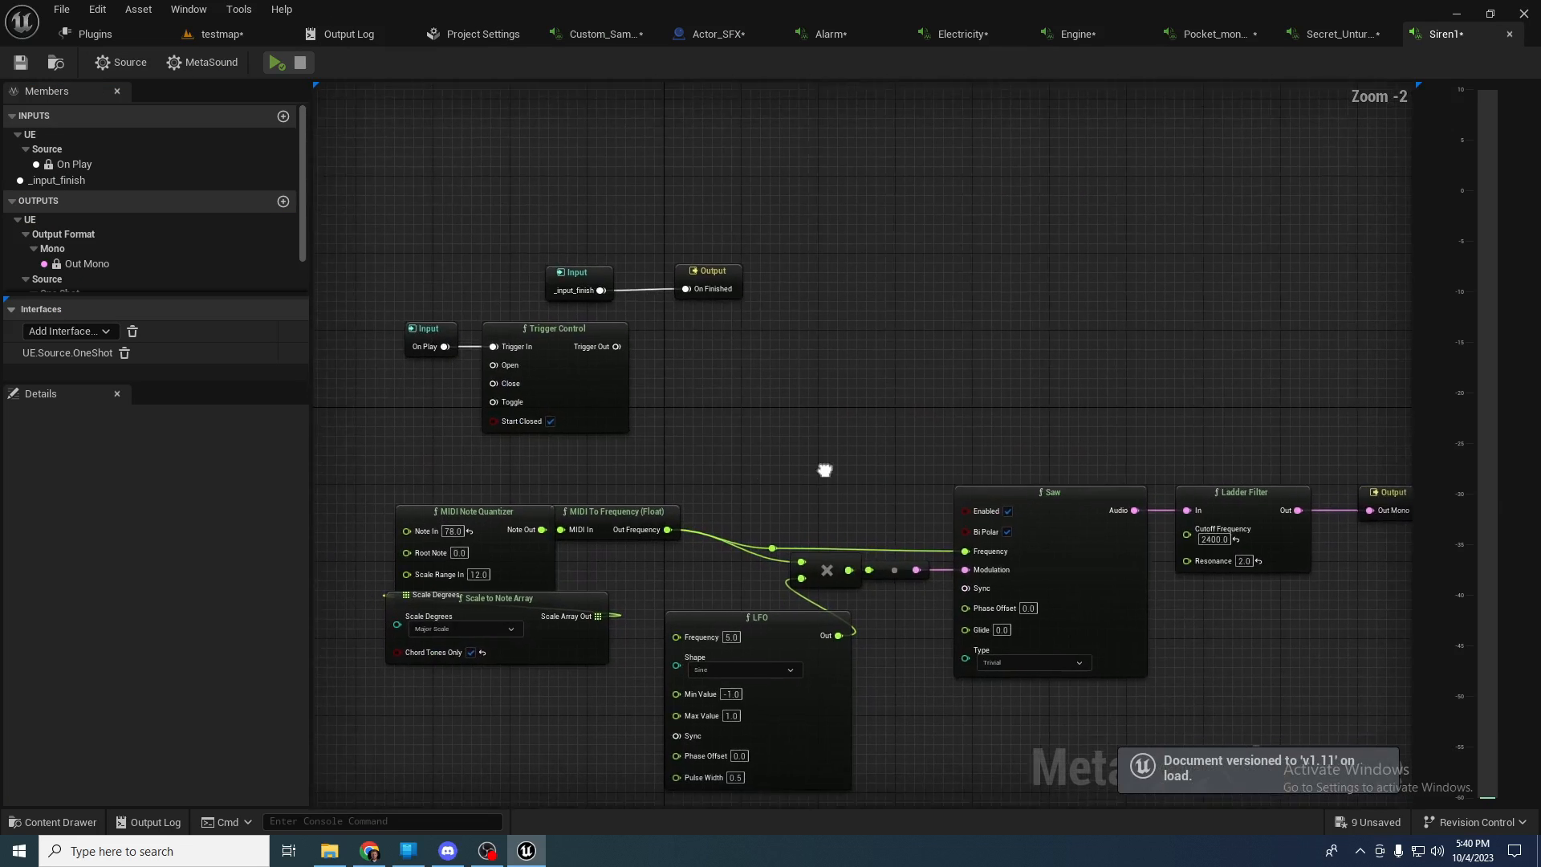
scroll(883, 349, "up", 2)
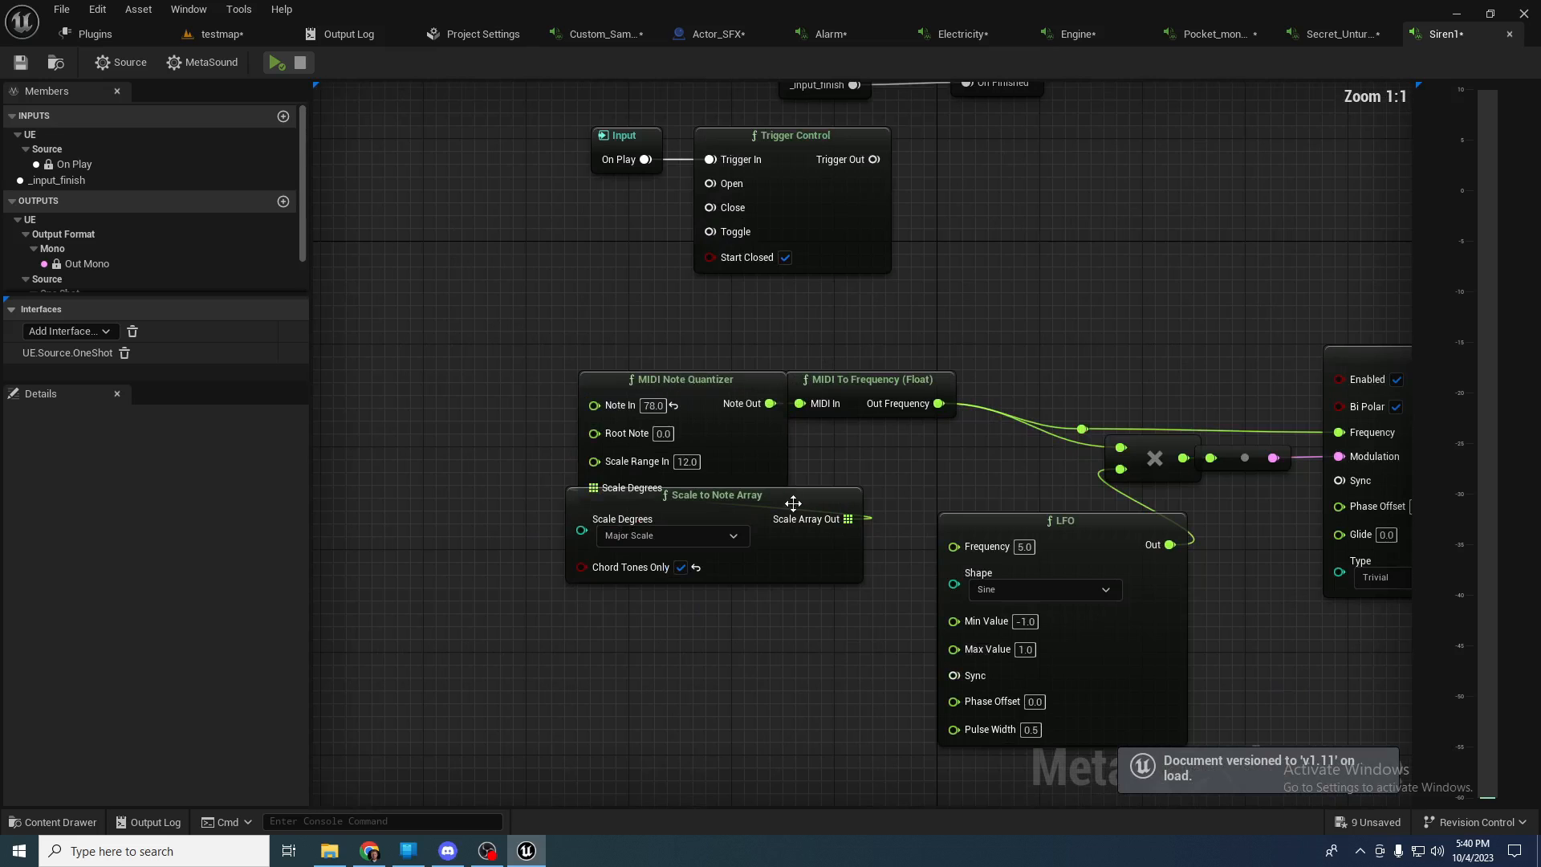
left_click(767, 552)
- Examine how Siren1's LFO and note frequency are multiplied into the Saw's Modulation and passed on to the Ladder Filter
right_click_drag(776, 547, 571, 415)
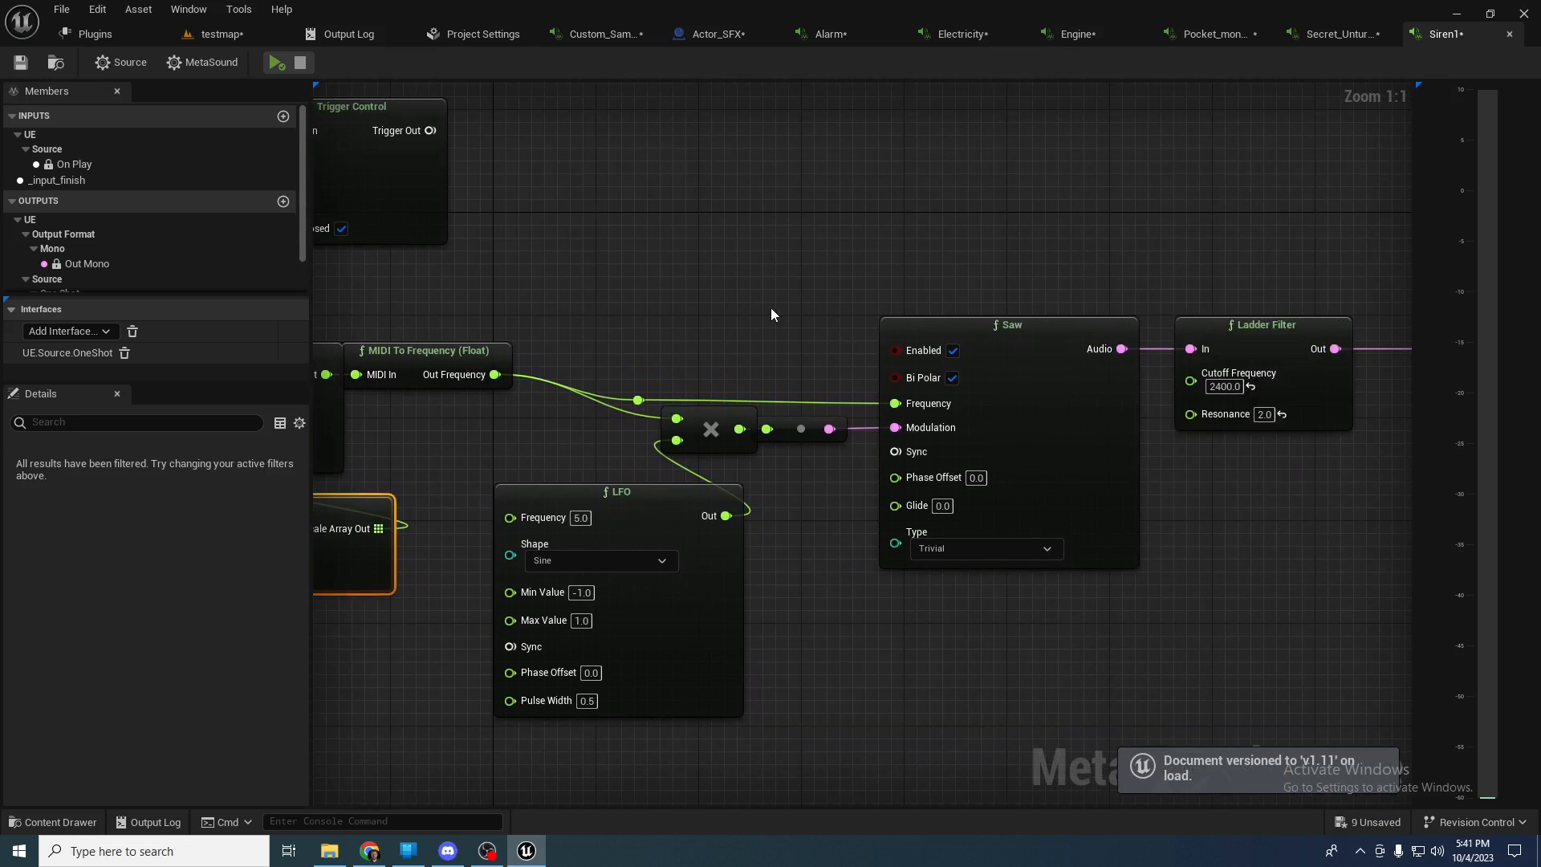
right_click_drag(778, 280, 702, 204)
left_click_drag(646, 176, 1353, 568)
right_click_drag(971, 479, 1192, 498)
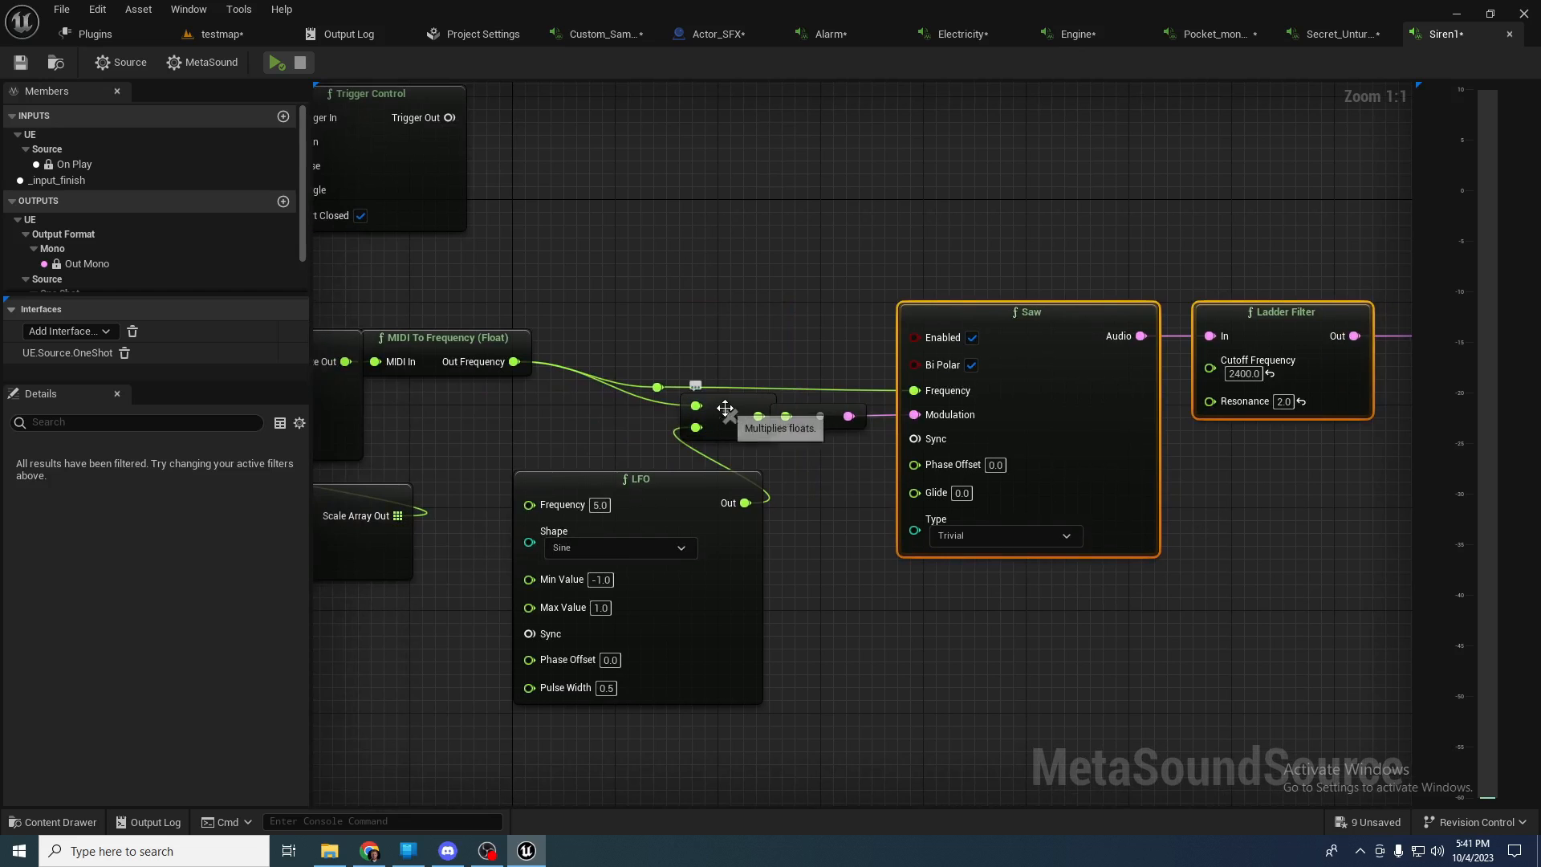
left_click(707, 423)
right_click_drag(853, 358, 1073, 294)
left_click(895, 433)
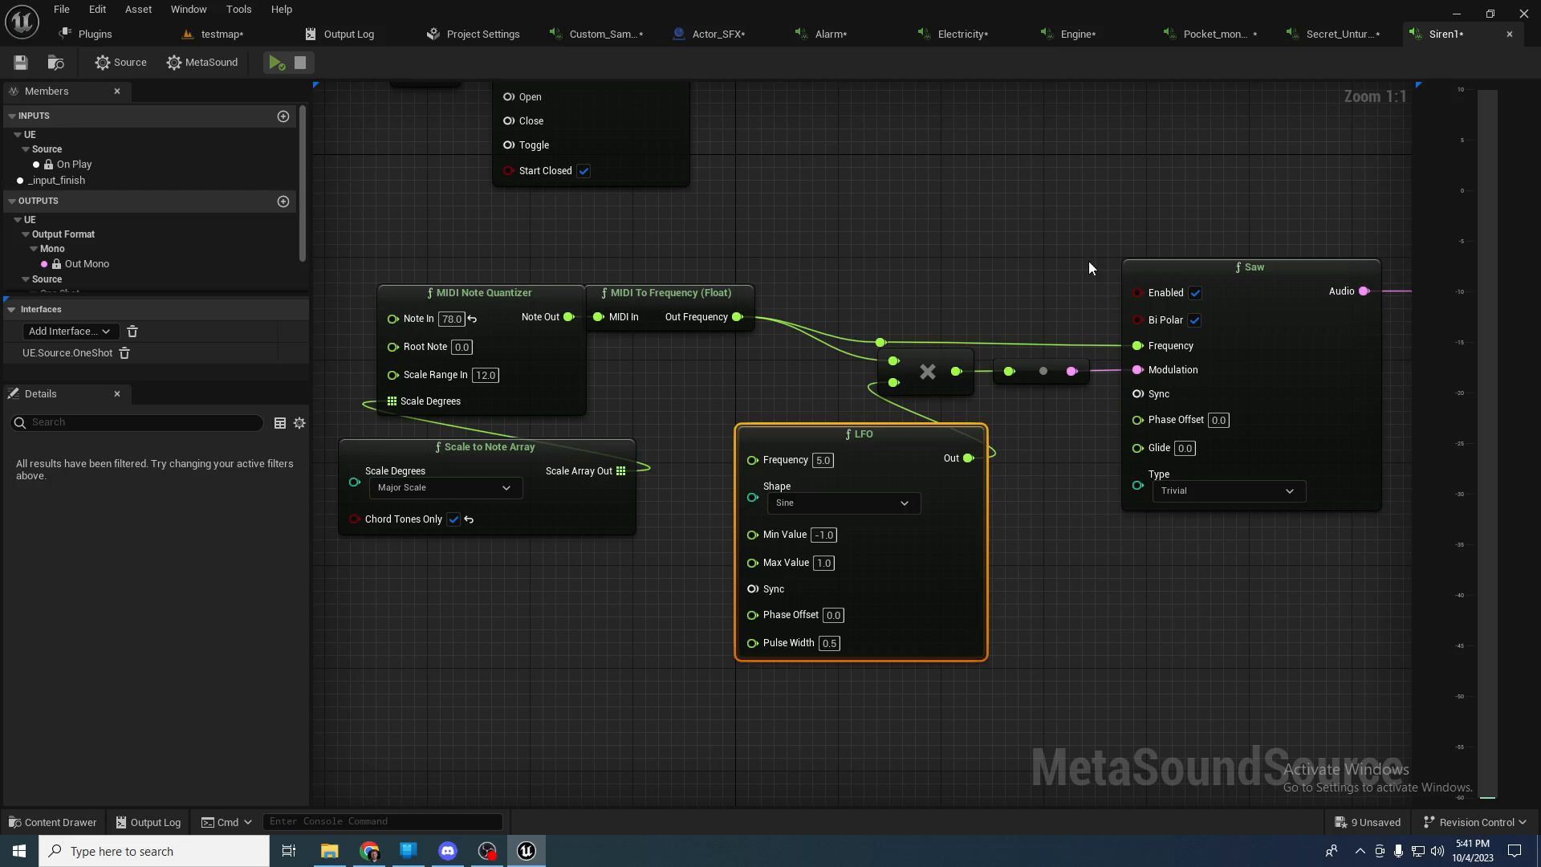
right_click_drag(1070, 270, 844, 231)
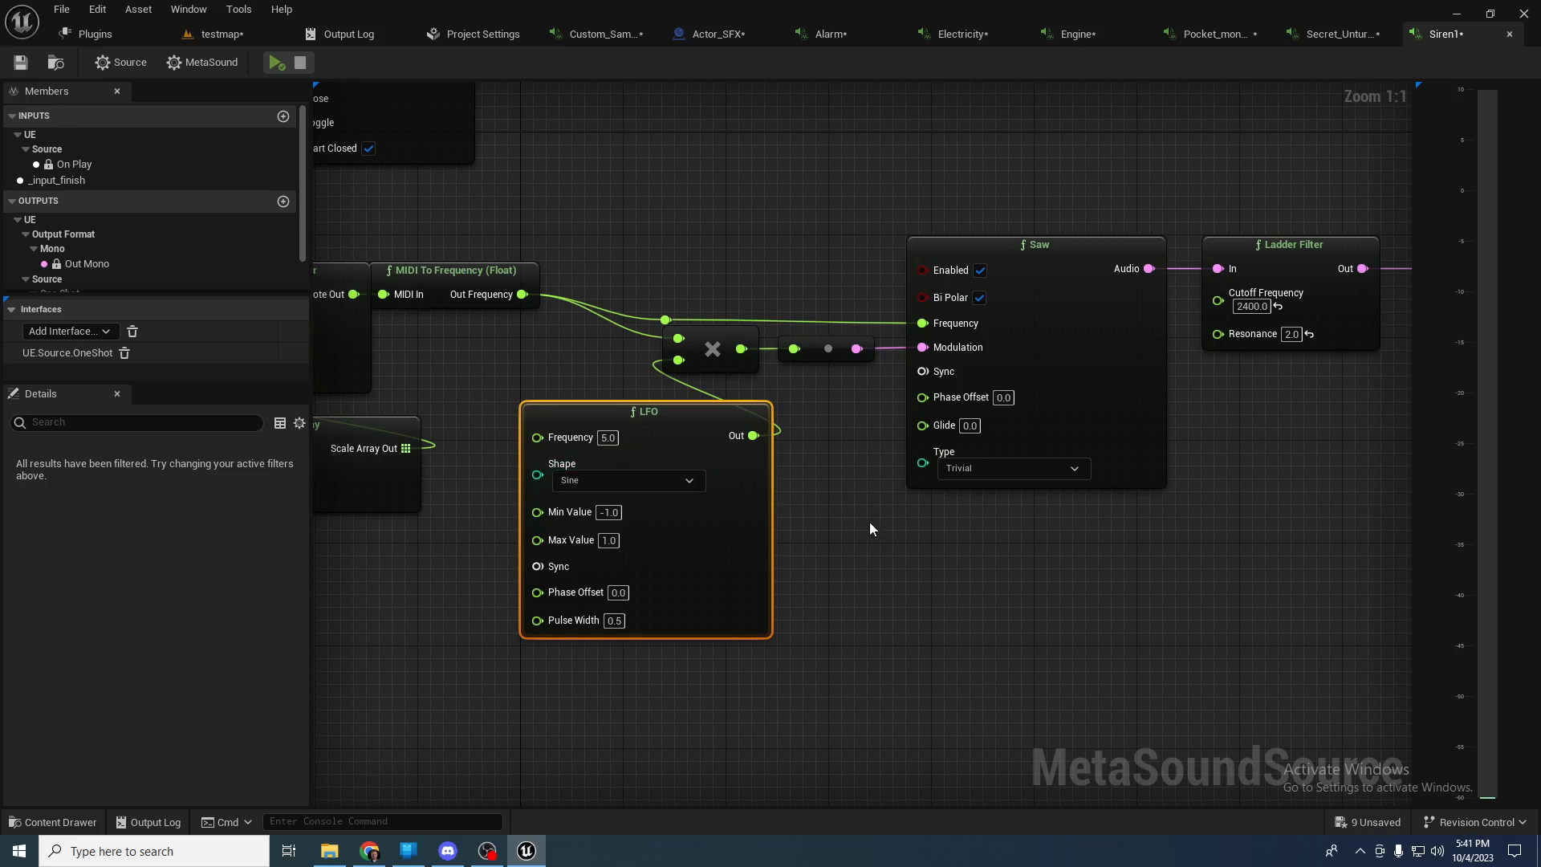
right_click_drag(812, 425, 705, 423)
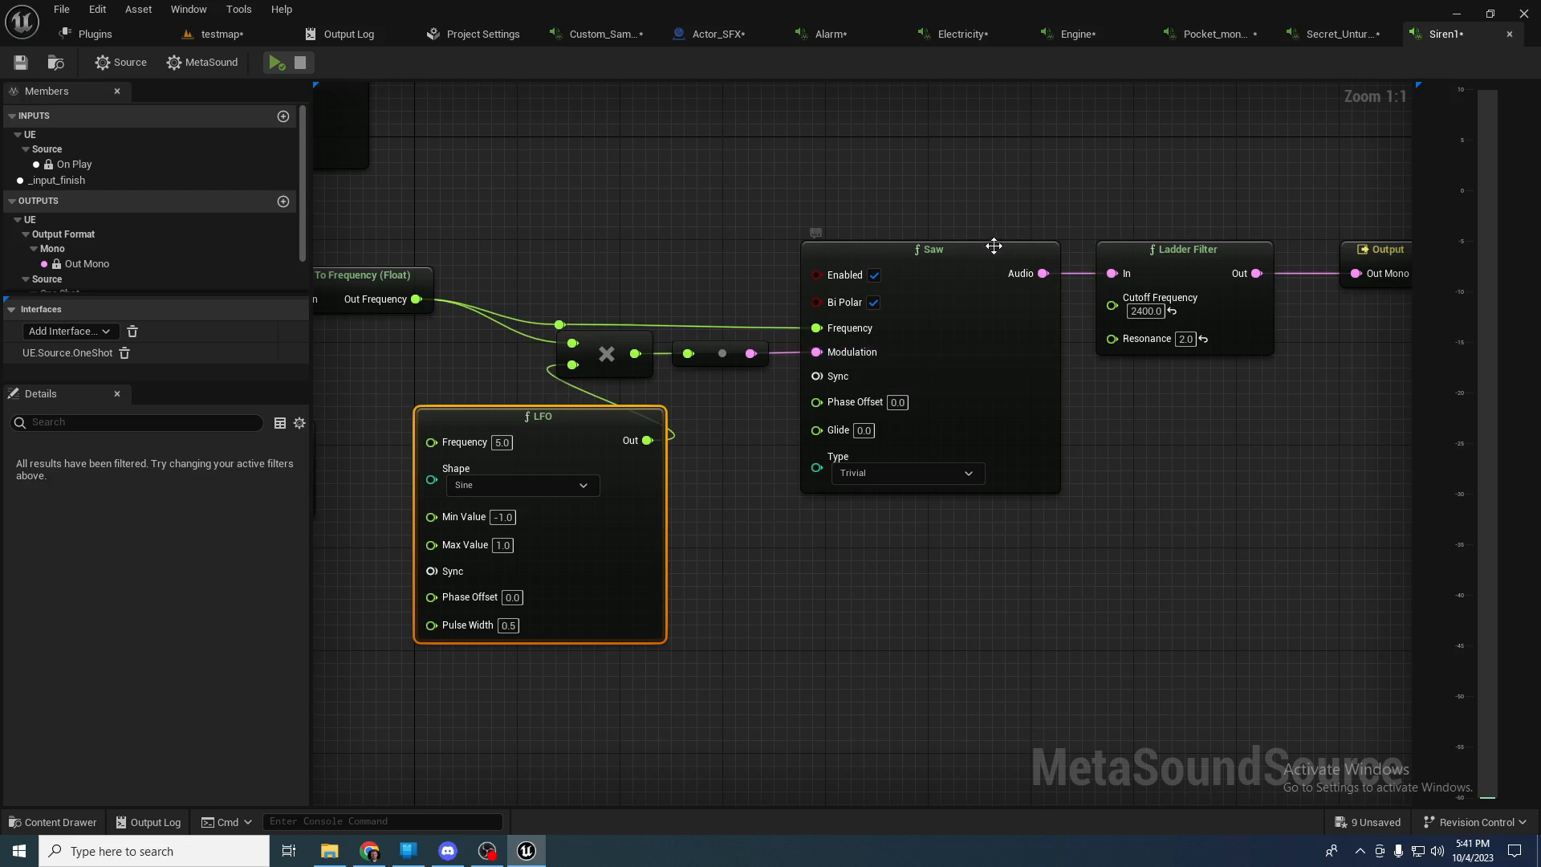
- Play the Siren1 MetaSound while viewing its LFO and Saw nodes, and stop the playback again
right_click_drag(943, 223, 908, 171)
left_click(277, 62)
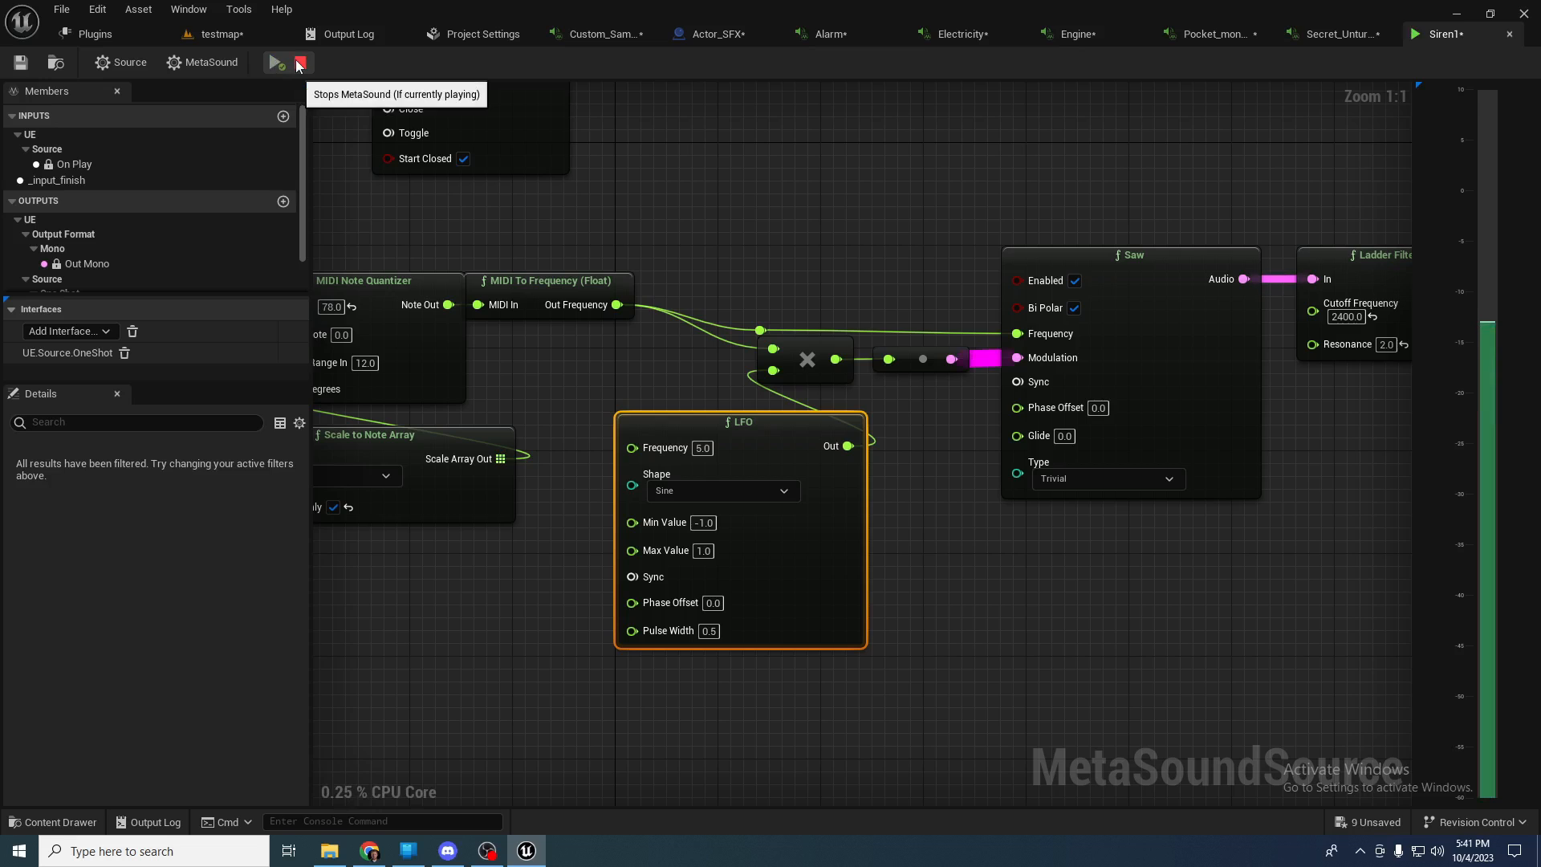
left_click(299, 63)
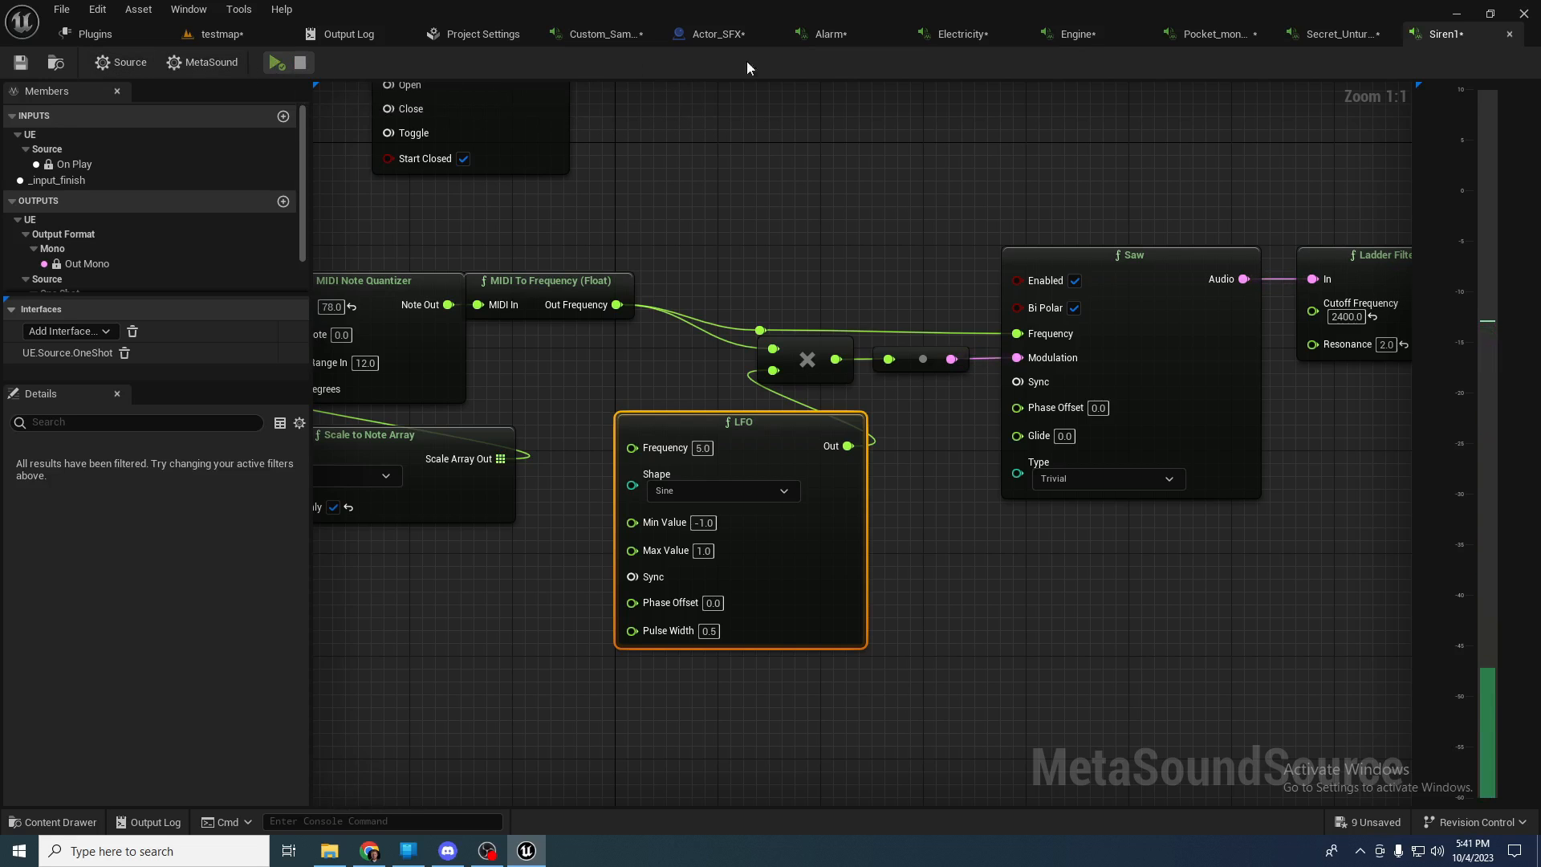
- Return to the testmap level and preview the Siren2 MetaSound in the SFX folder, stopping it again
left_click(1090, 40)
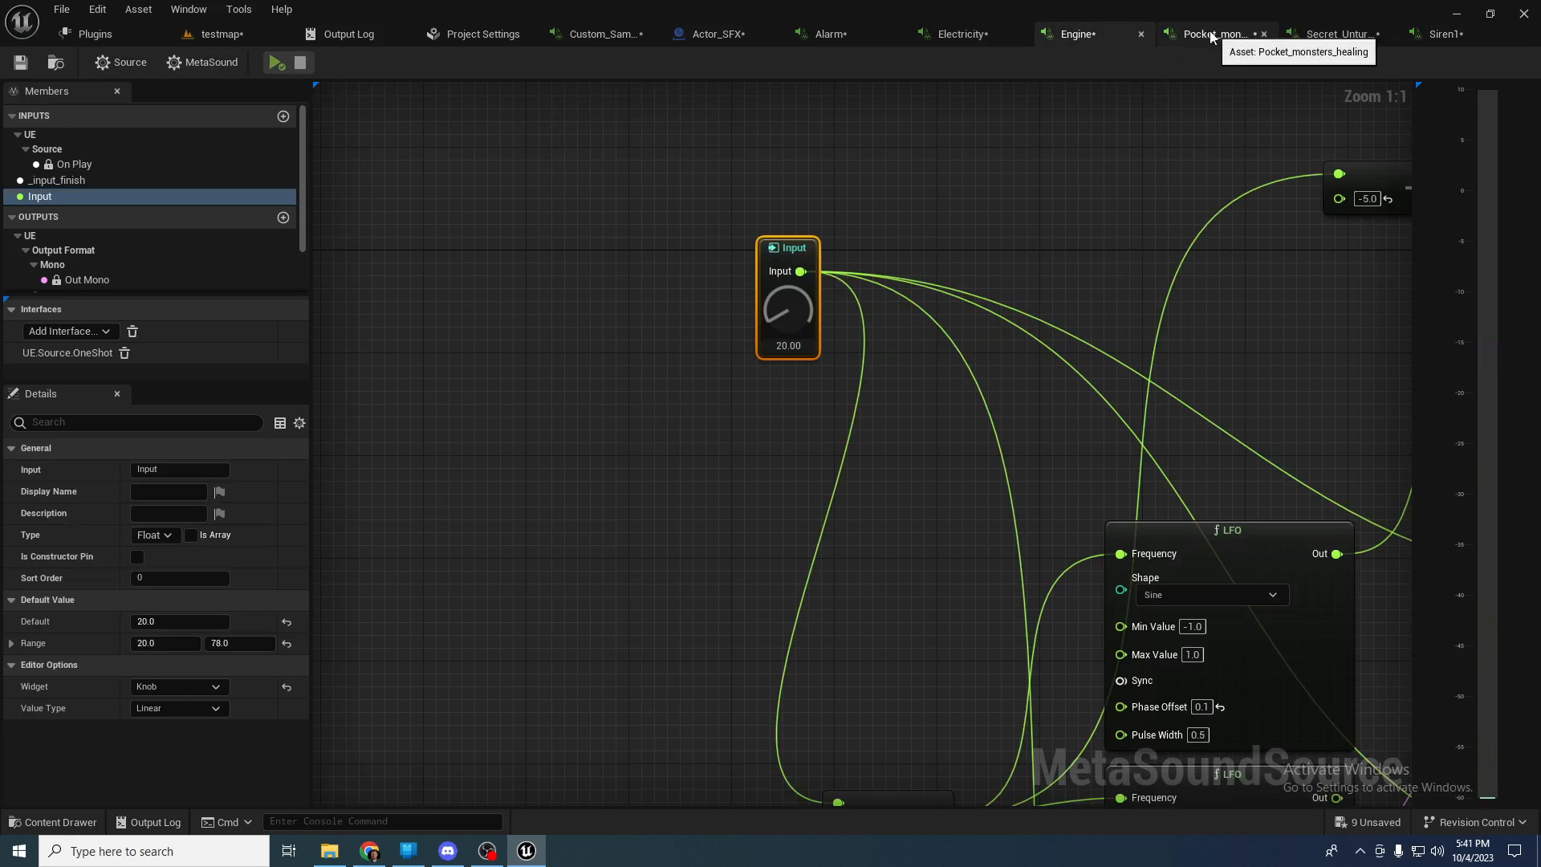
left_click(248, 40)
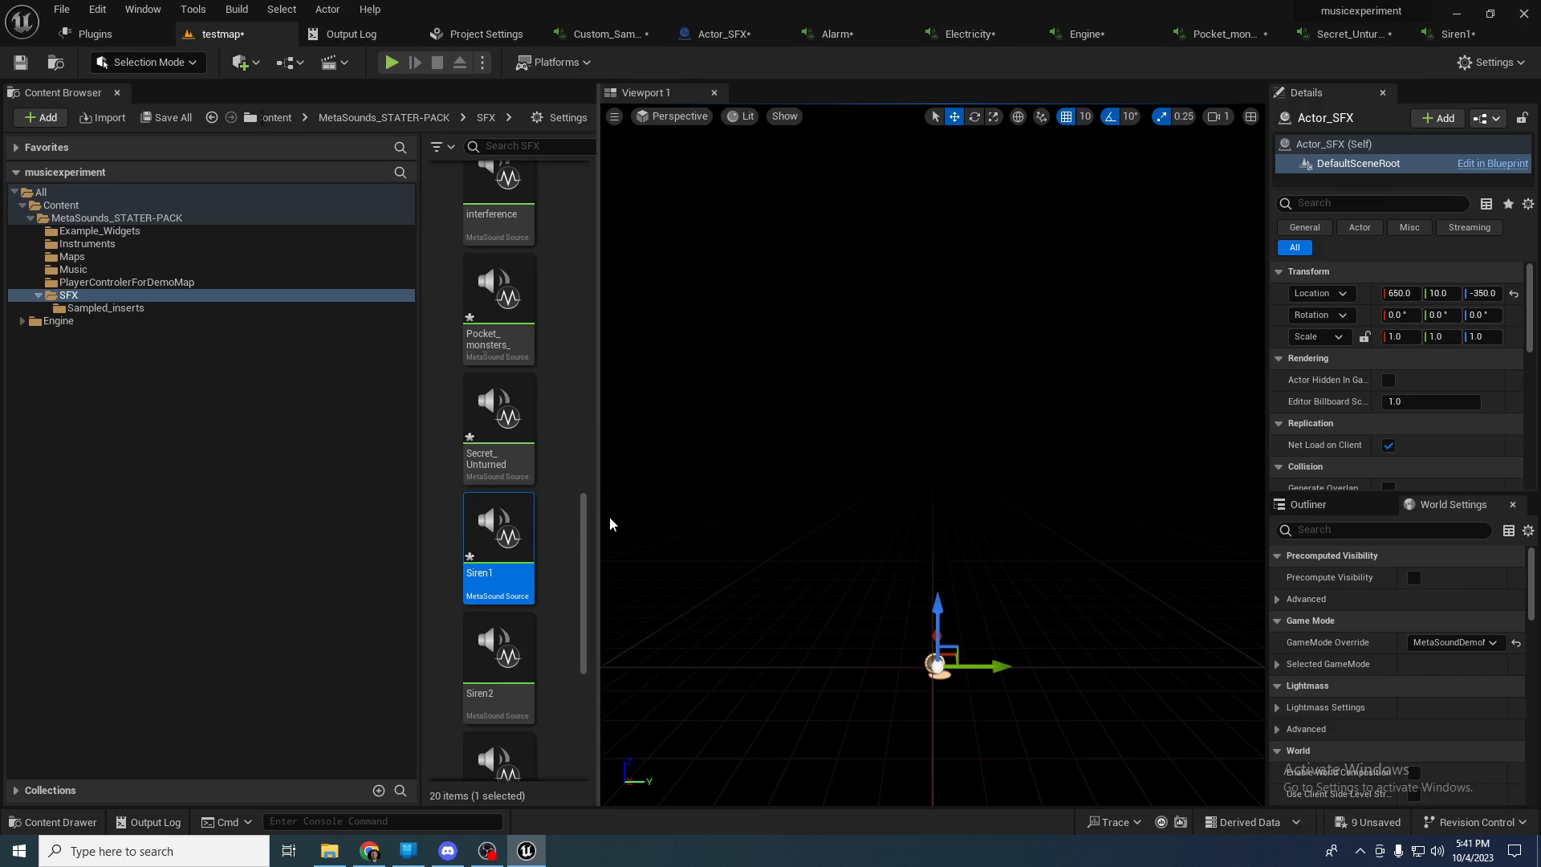
scroll(565, 534, "down", 2)
scroll(487, 626, "down", 1)
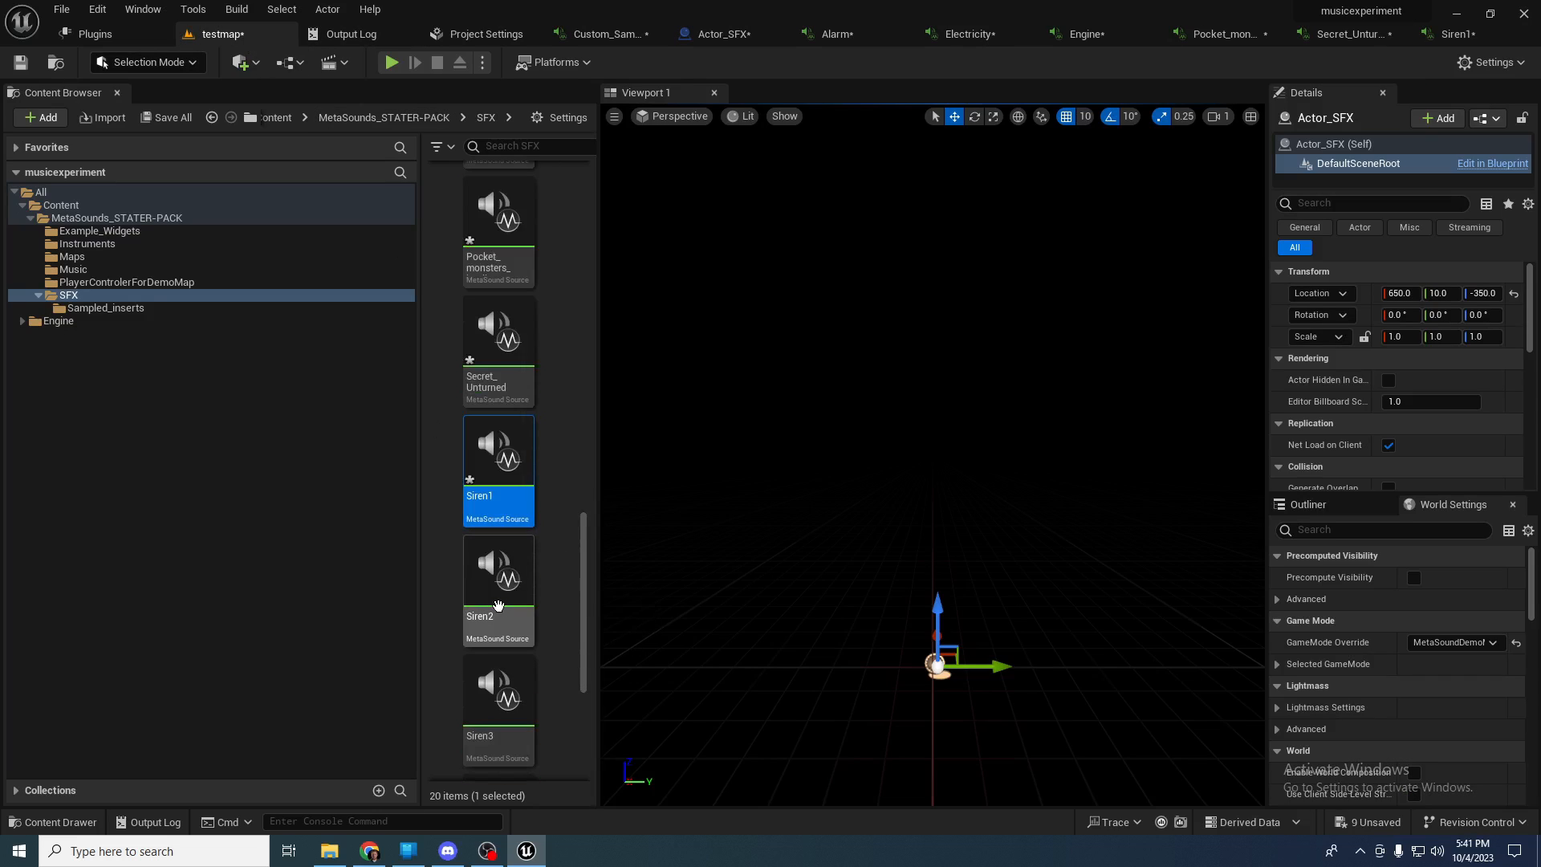
left_click(499, 584)
left_click(500, 582)
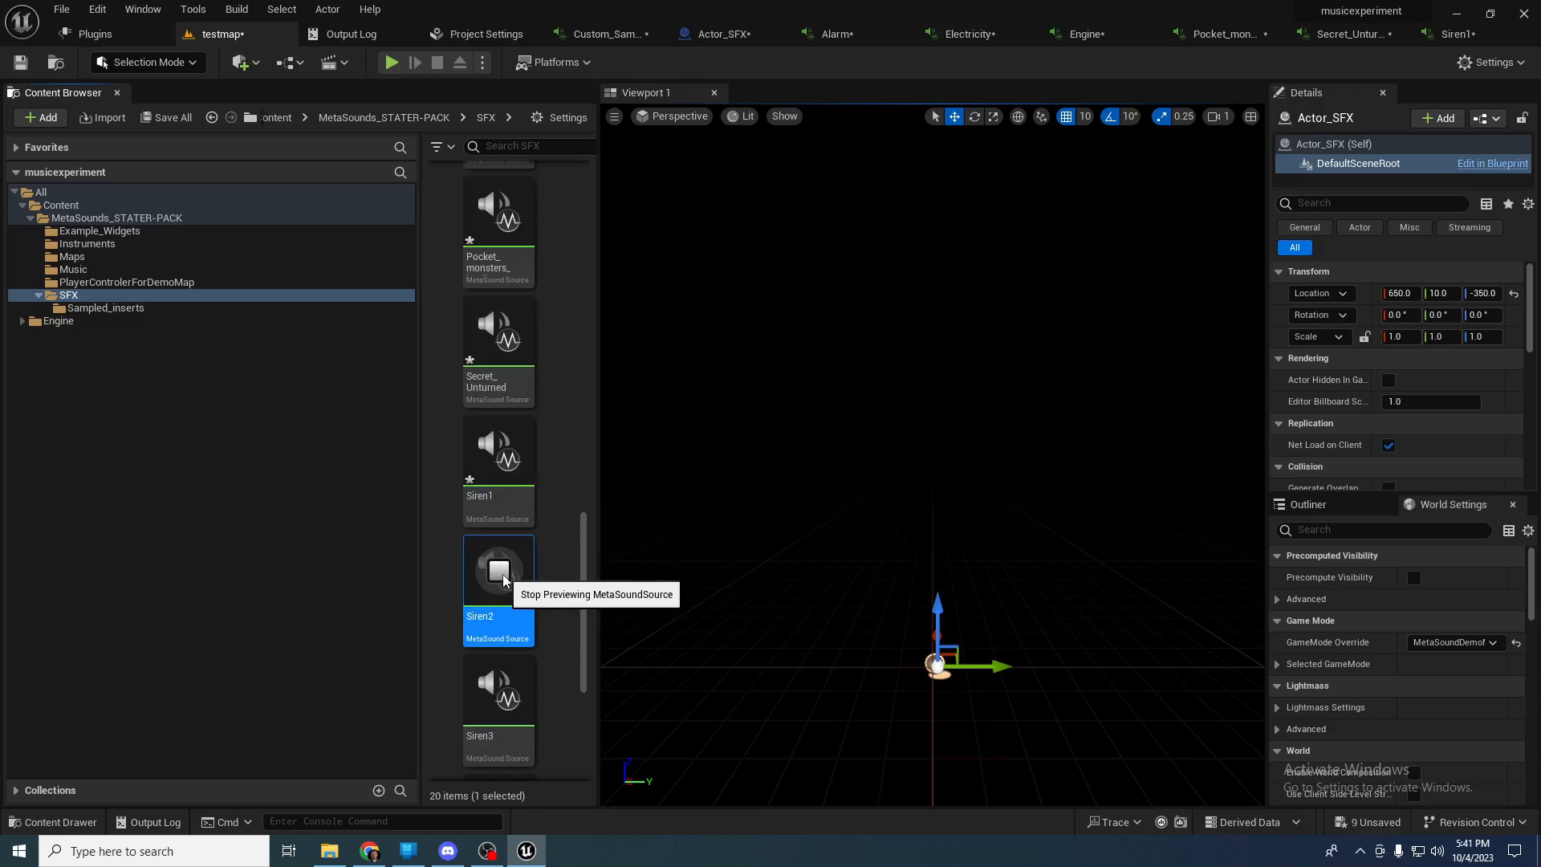
- Preview the Siren3 and Siren_0 MetaSounds in the SFX folder one after the other, stopping each
scroll(574, 593, "down", 3)
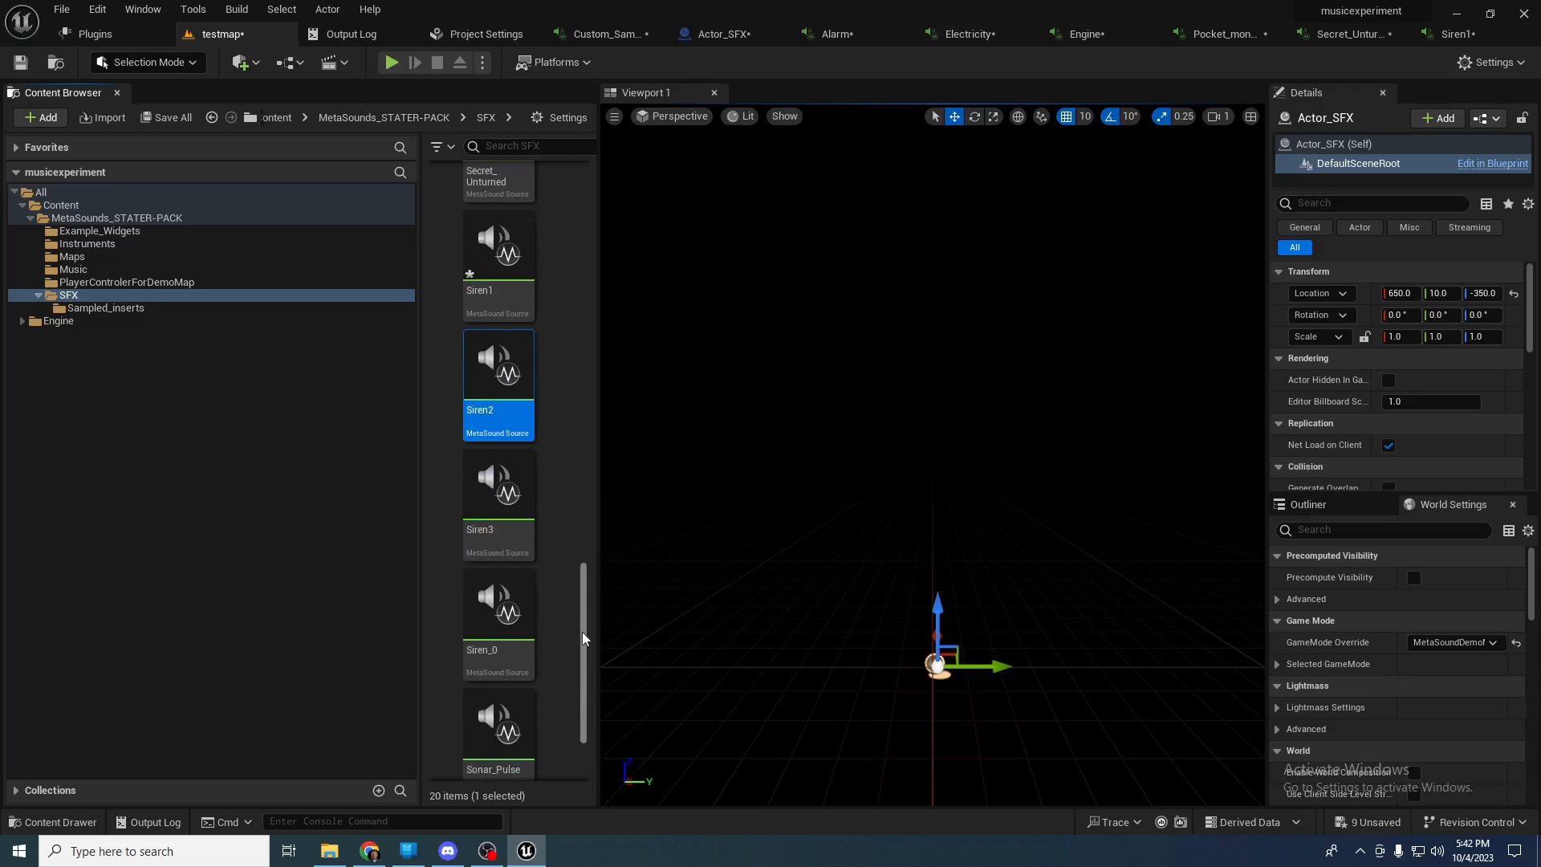
left_click(499, 481)
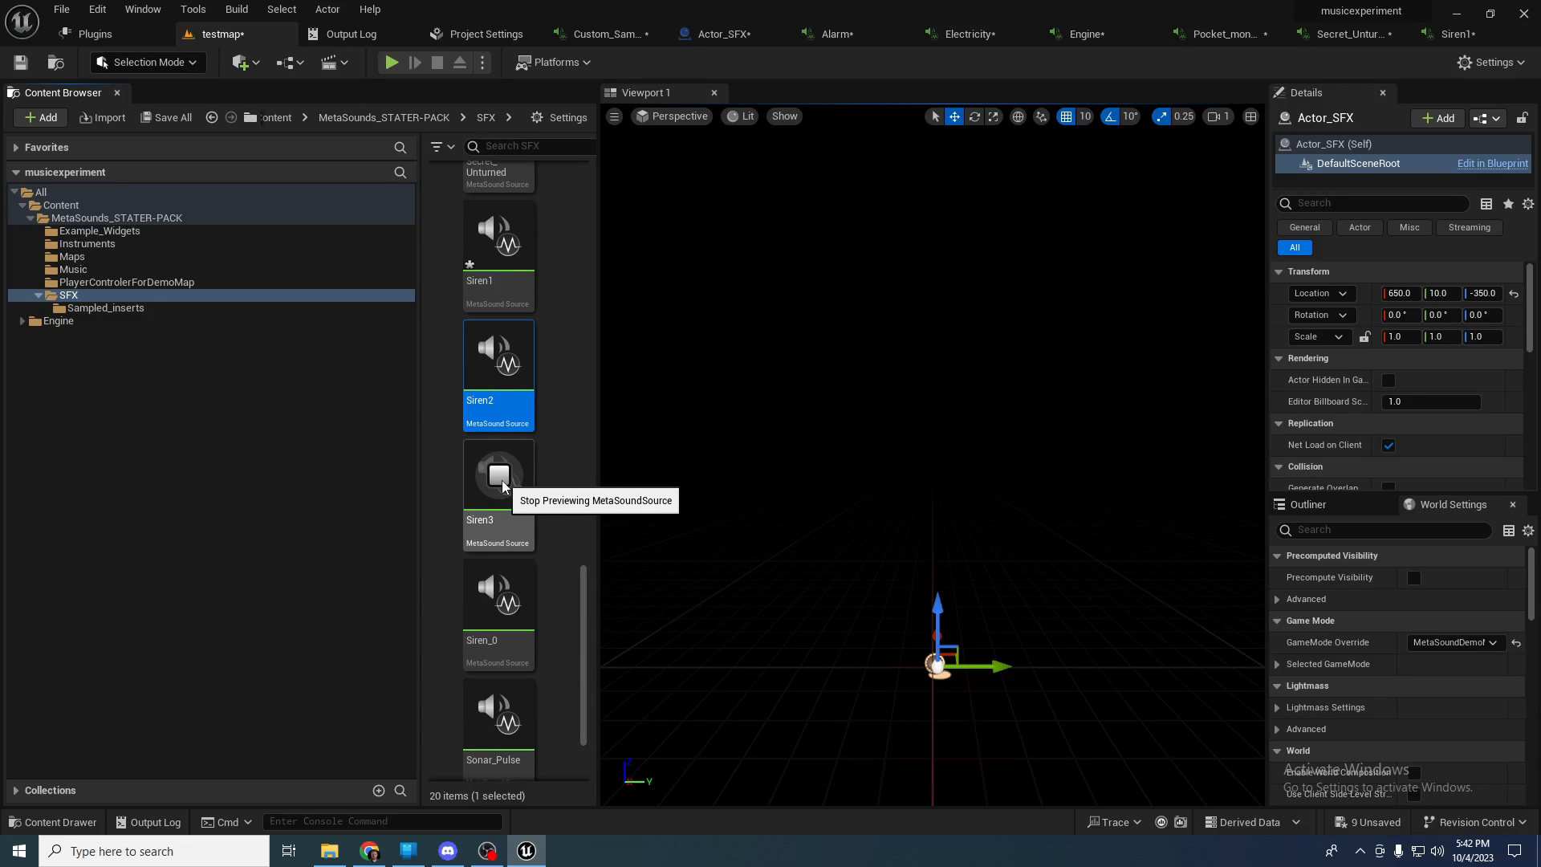
left_click(501, 481)
left_click(499, 597)
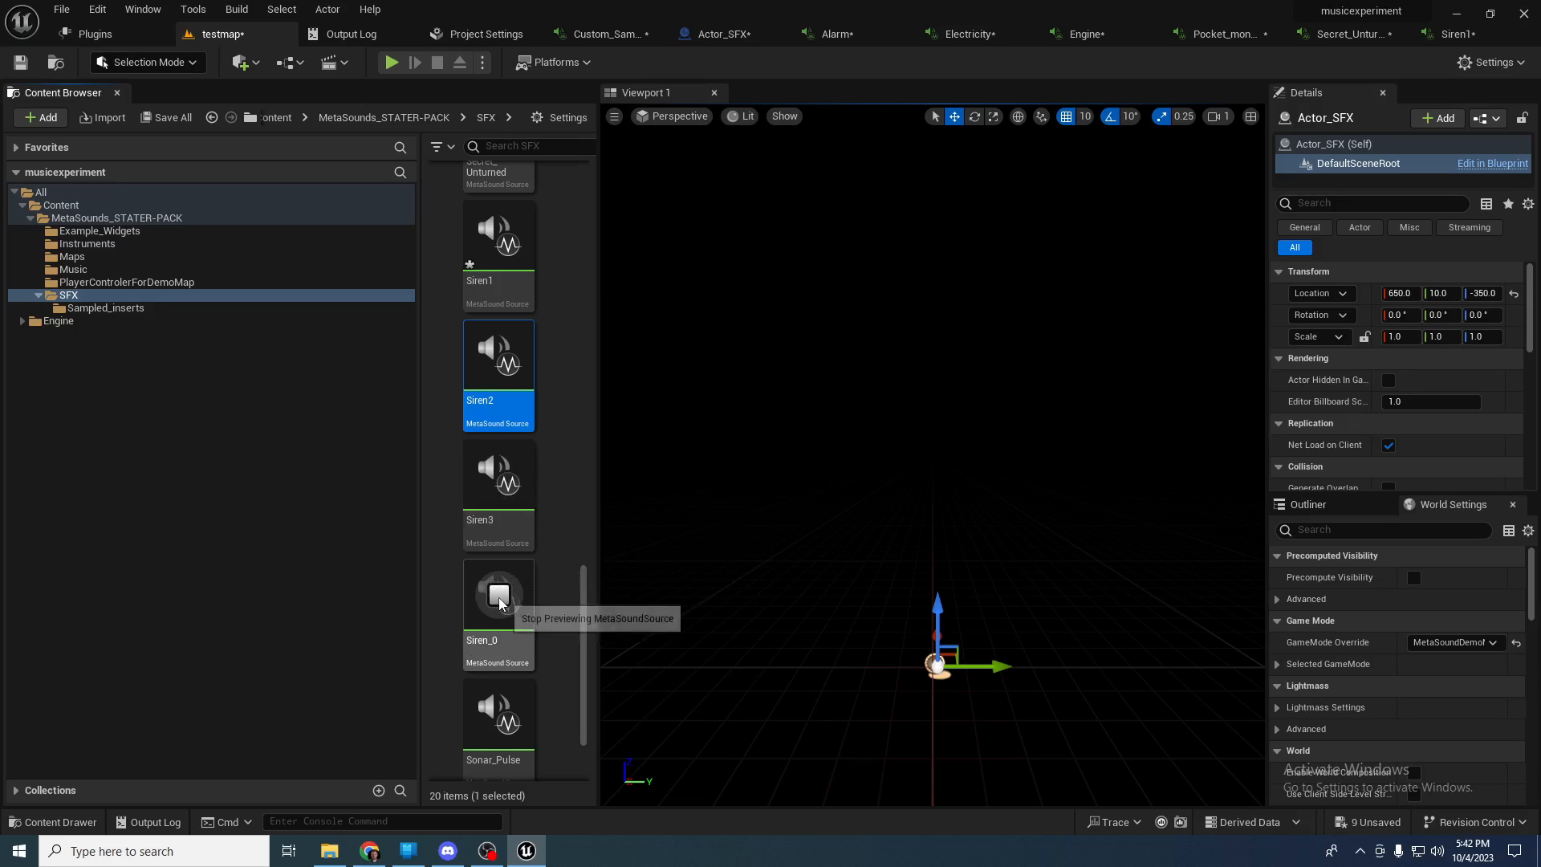
left_click(499, 595)
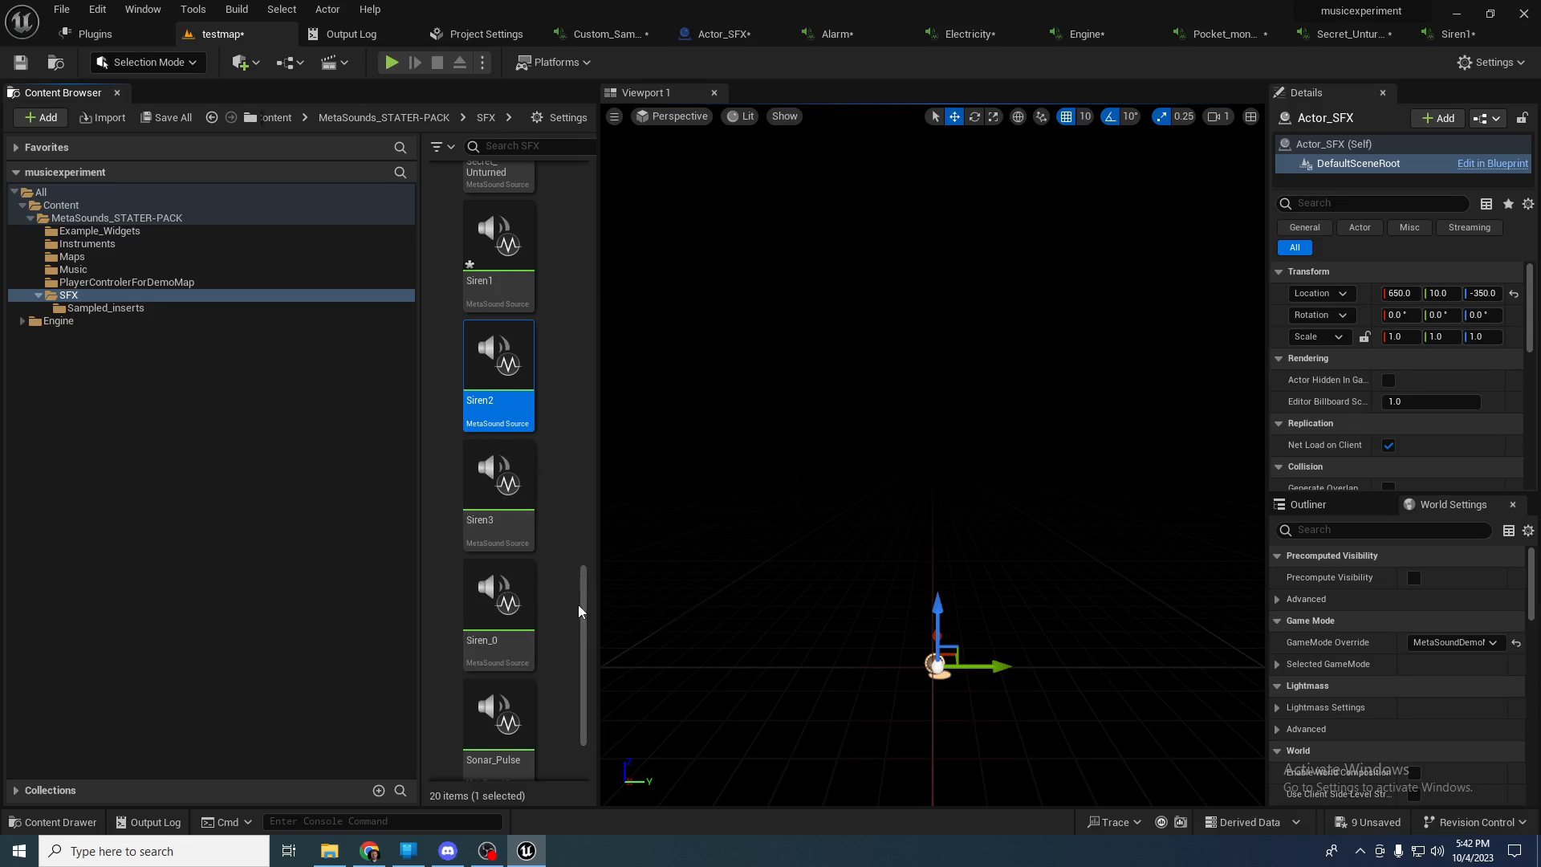
- Preview the Sonar_Pulse MetaSound followed by SpaceShipHum in the SFX folder, and stop the playback
scroll(580, 611, "down", 2)
left_click(498, 578)
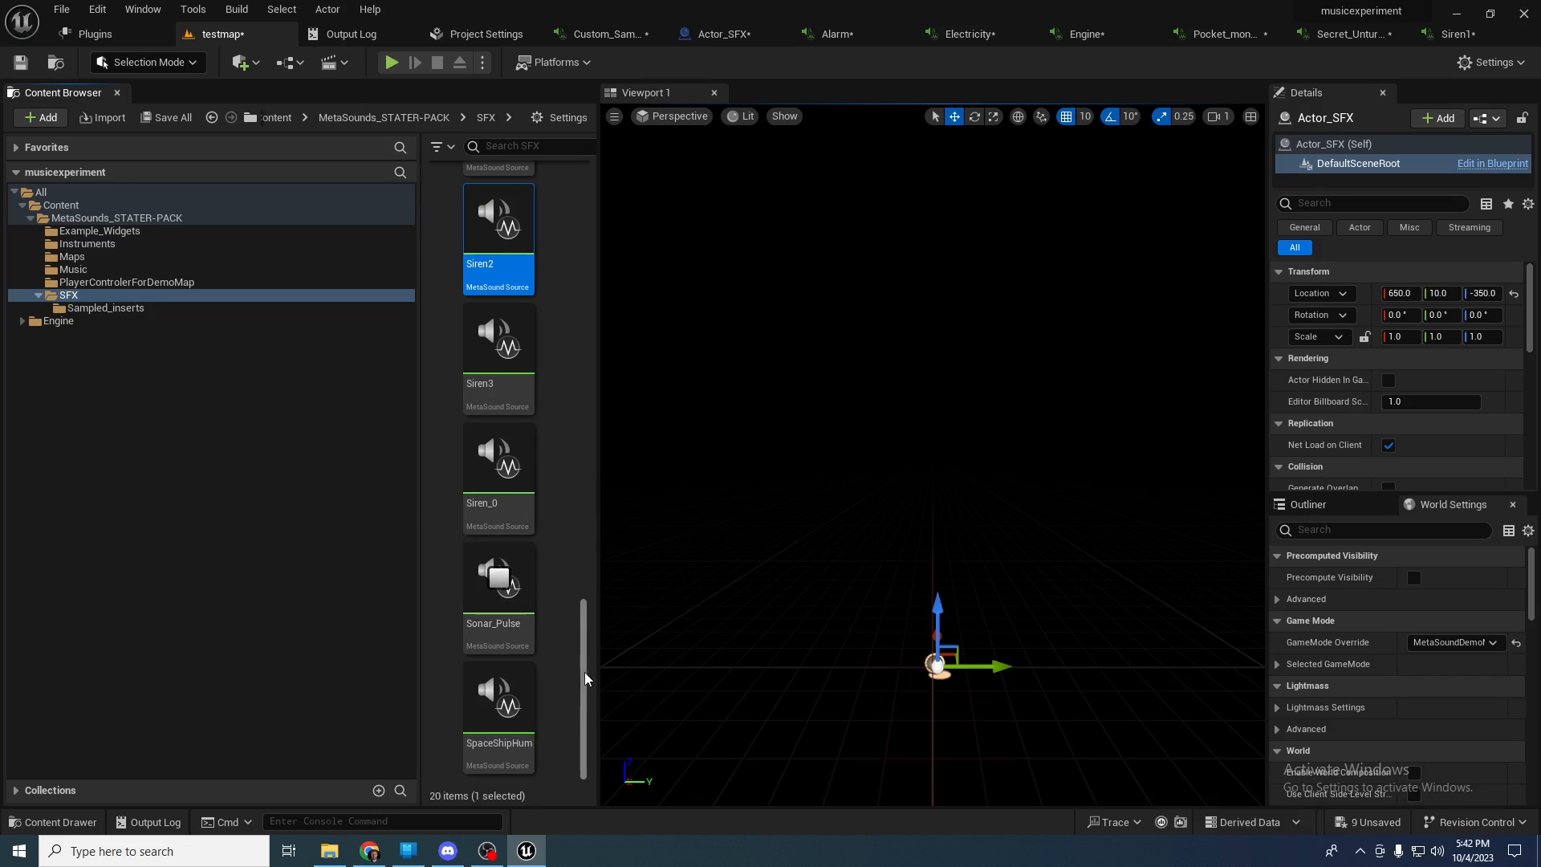
mouse_move(507, 702)
left_click(506, 696)
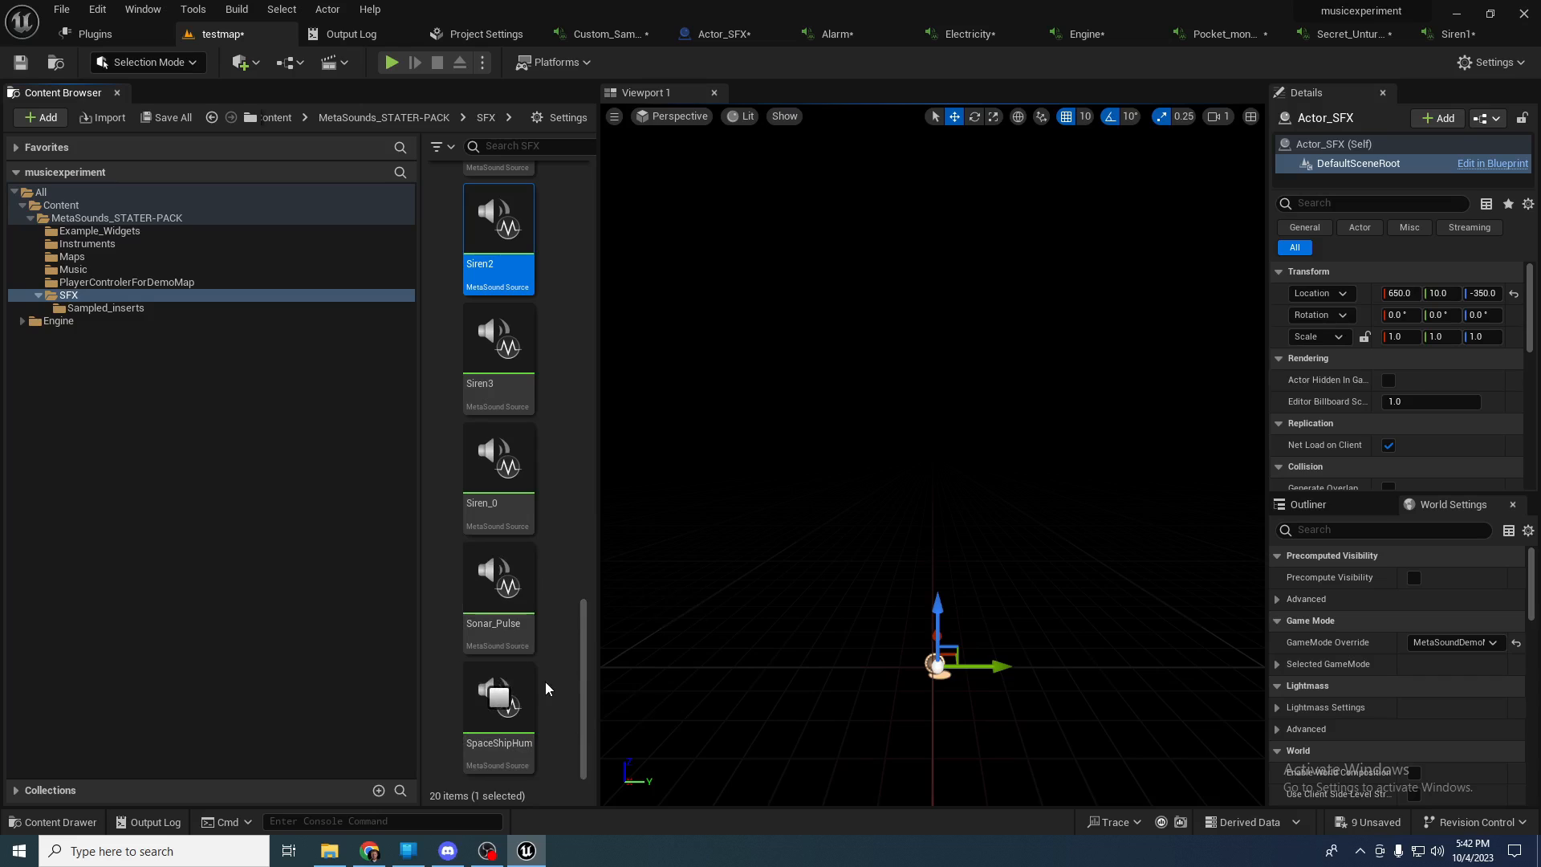
left_click(500, 698)
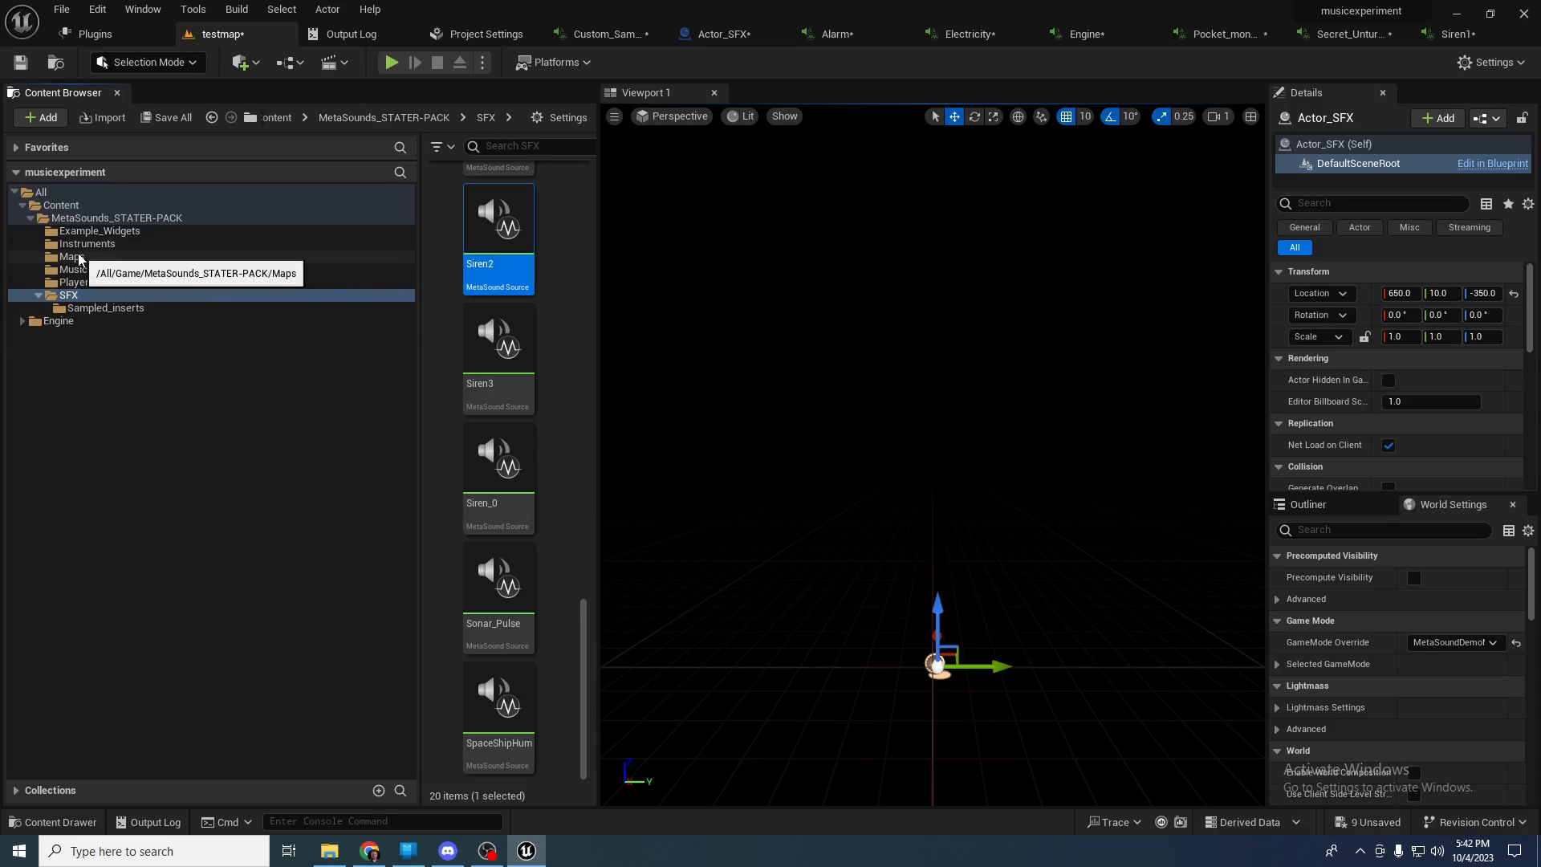
- Browse to the Instruments folder and preview the Drum_kit, Flute, Ocarina and Drum_kit_8bit MetaSounds
left_click(121, 231)
left_click(138, 244)
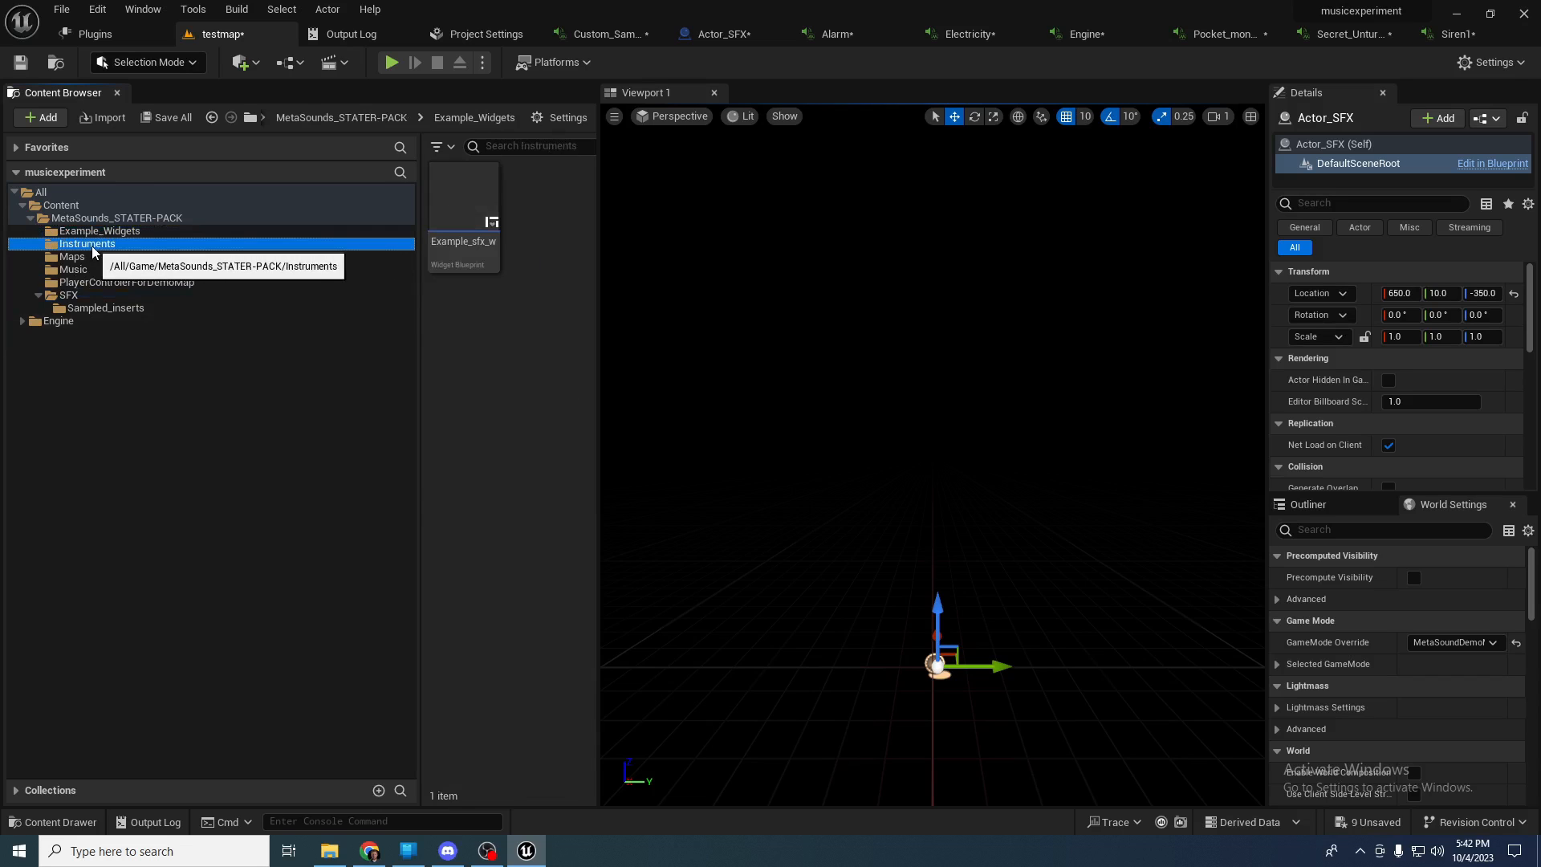
mouse_move(471, 203)
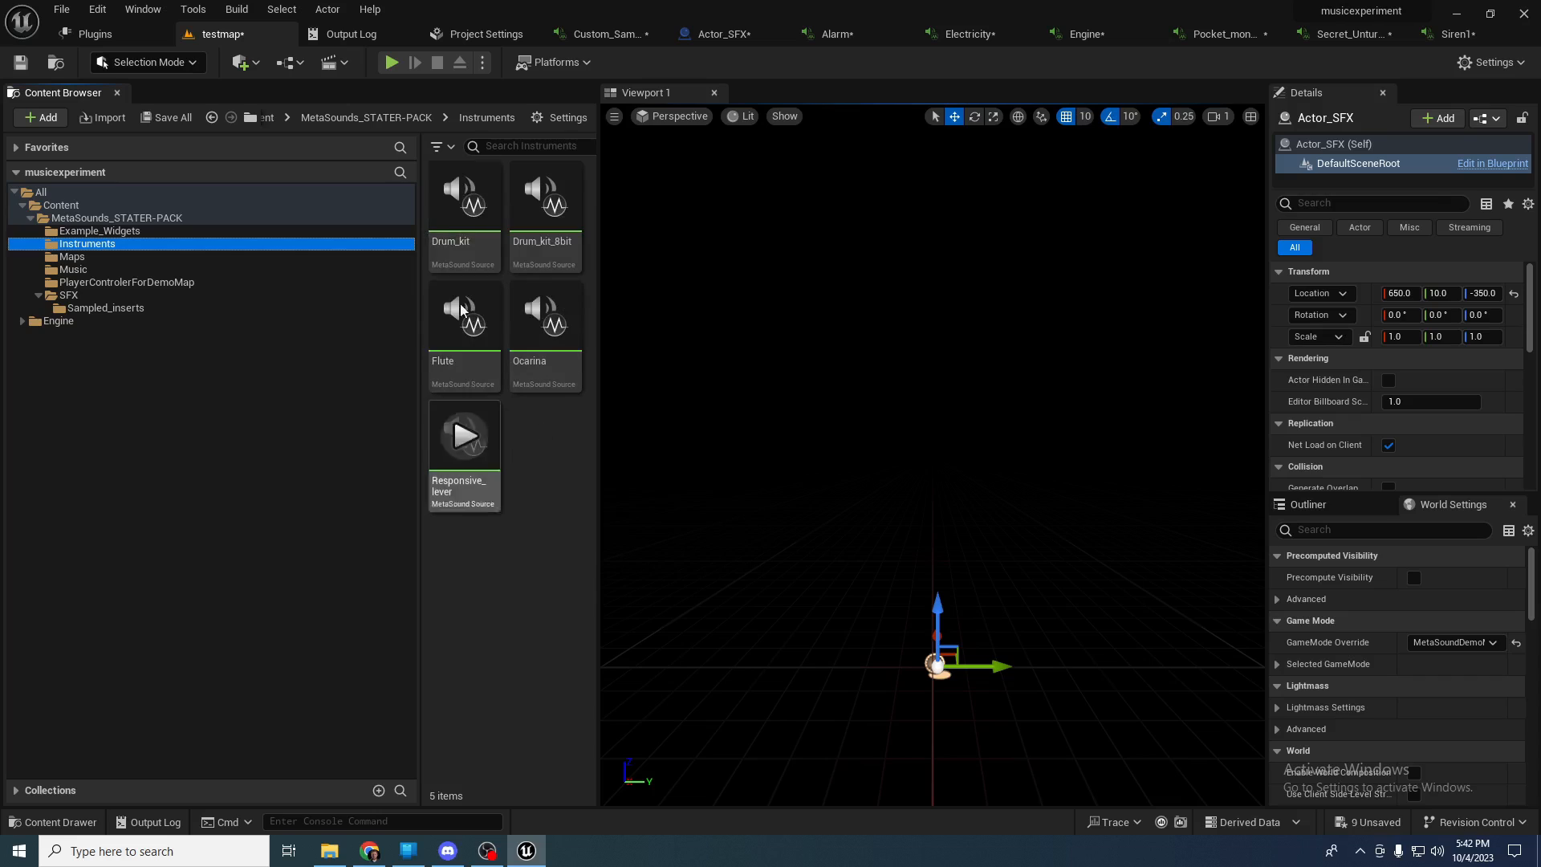
left_click(464, 200)
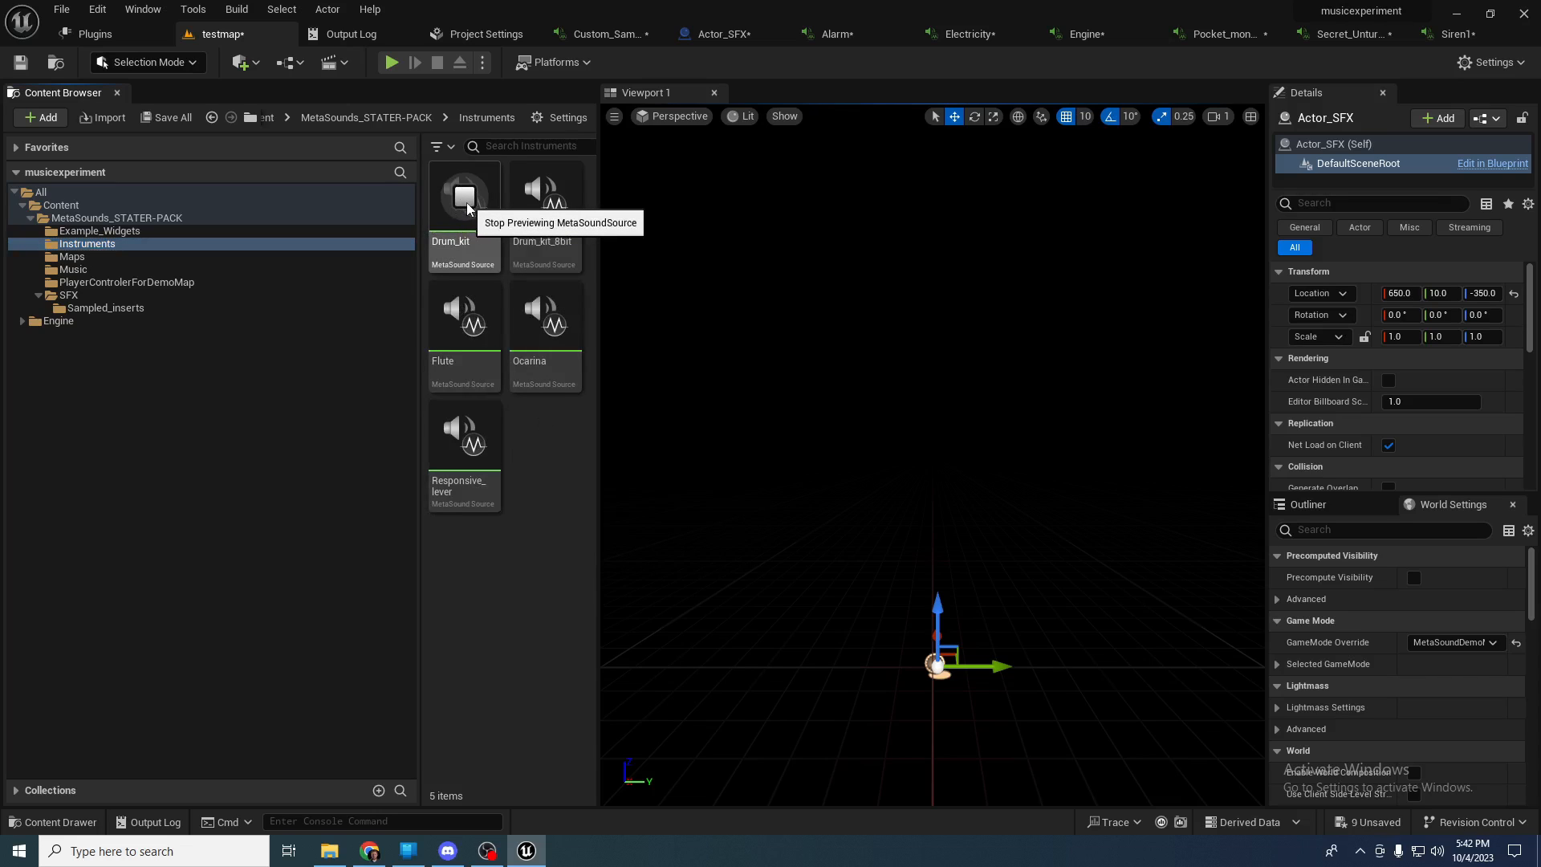
left_click(466, 317)
left_click(467, 323)
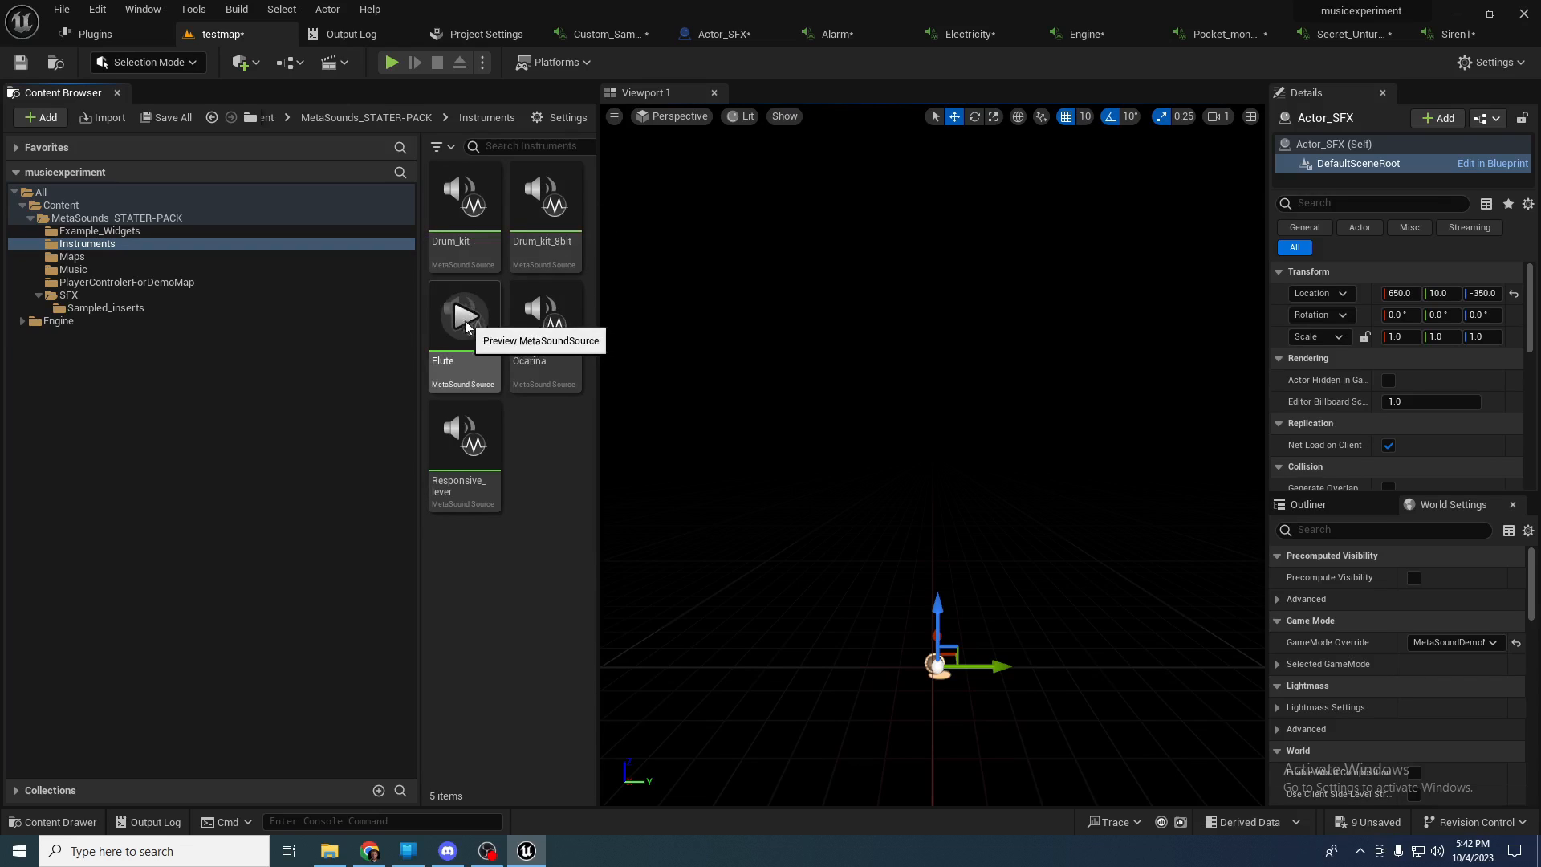
left_click(547, 320)
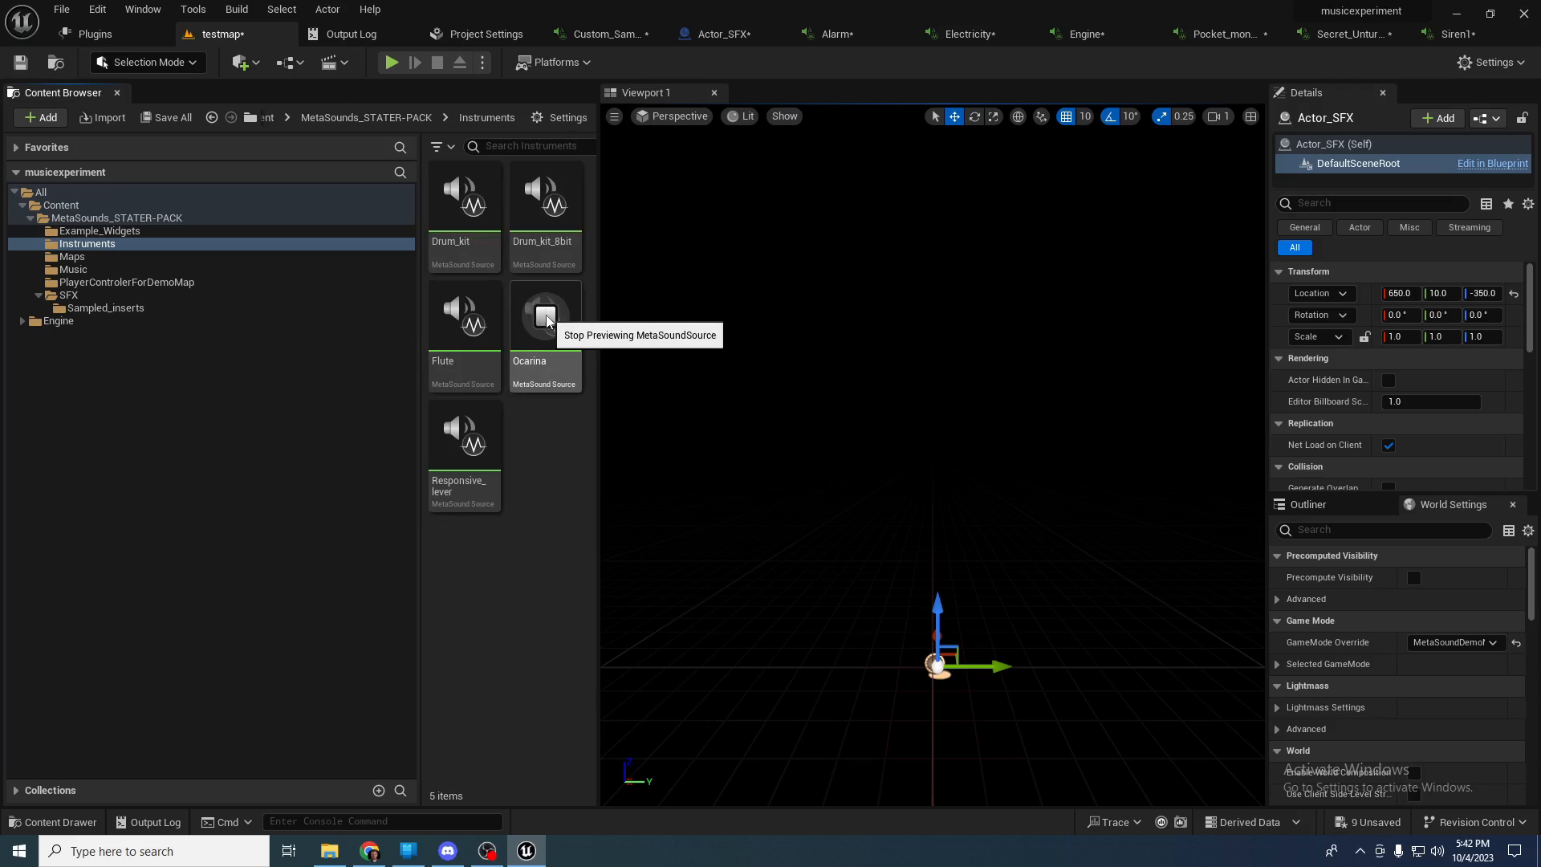
left_click(546, 320)
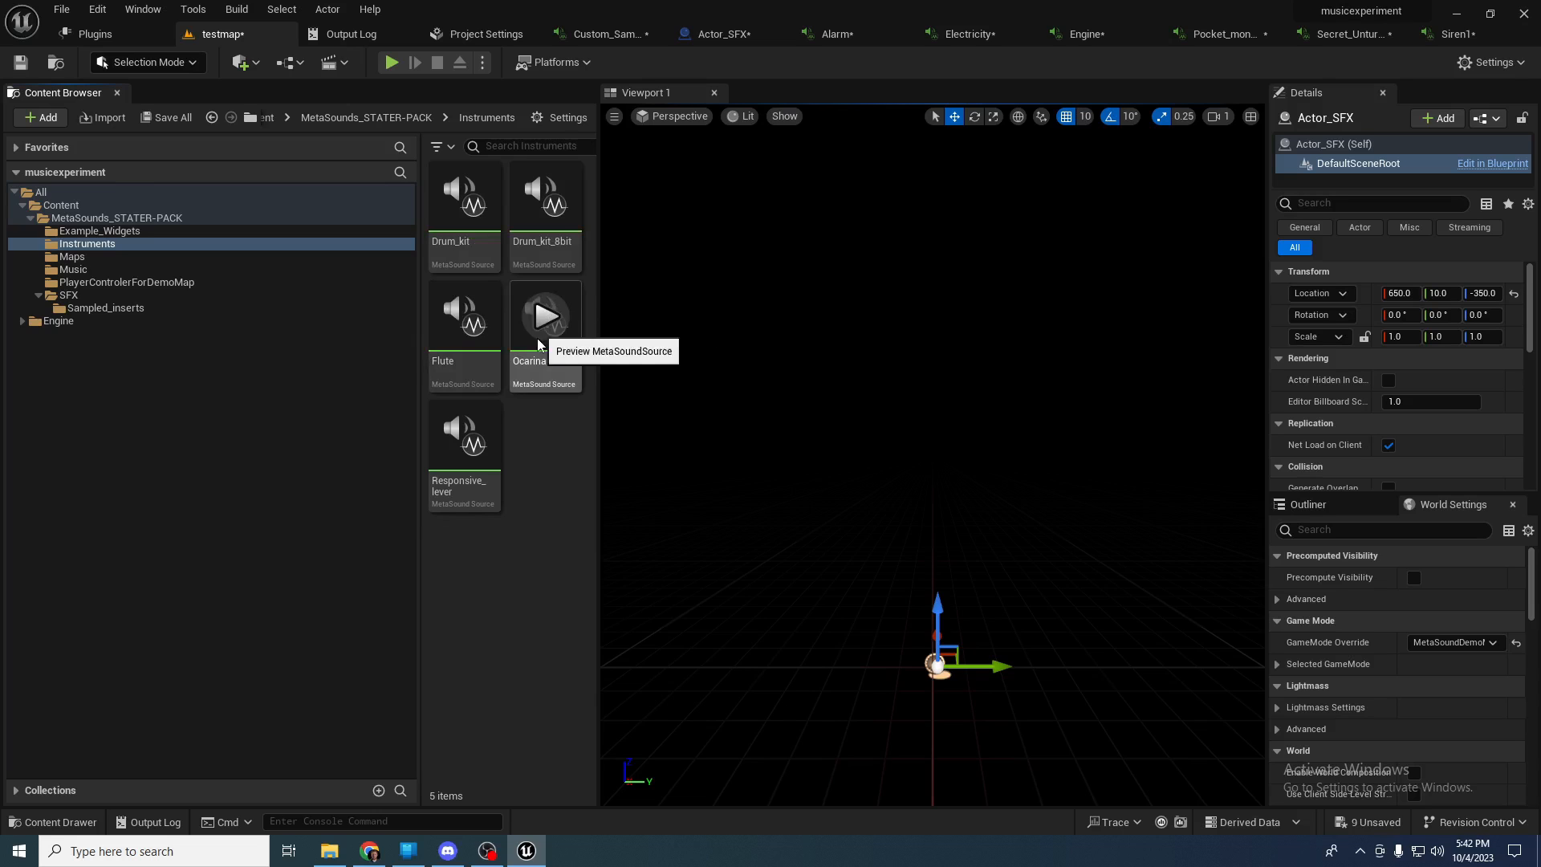
left_click(543, 207)
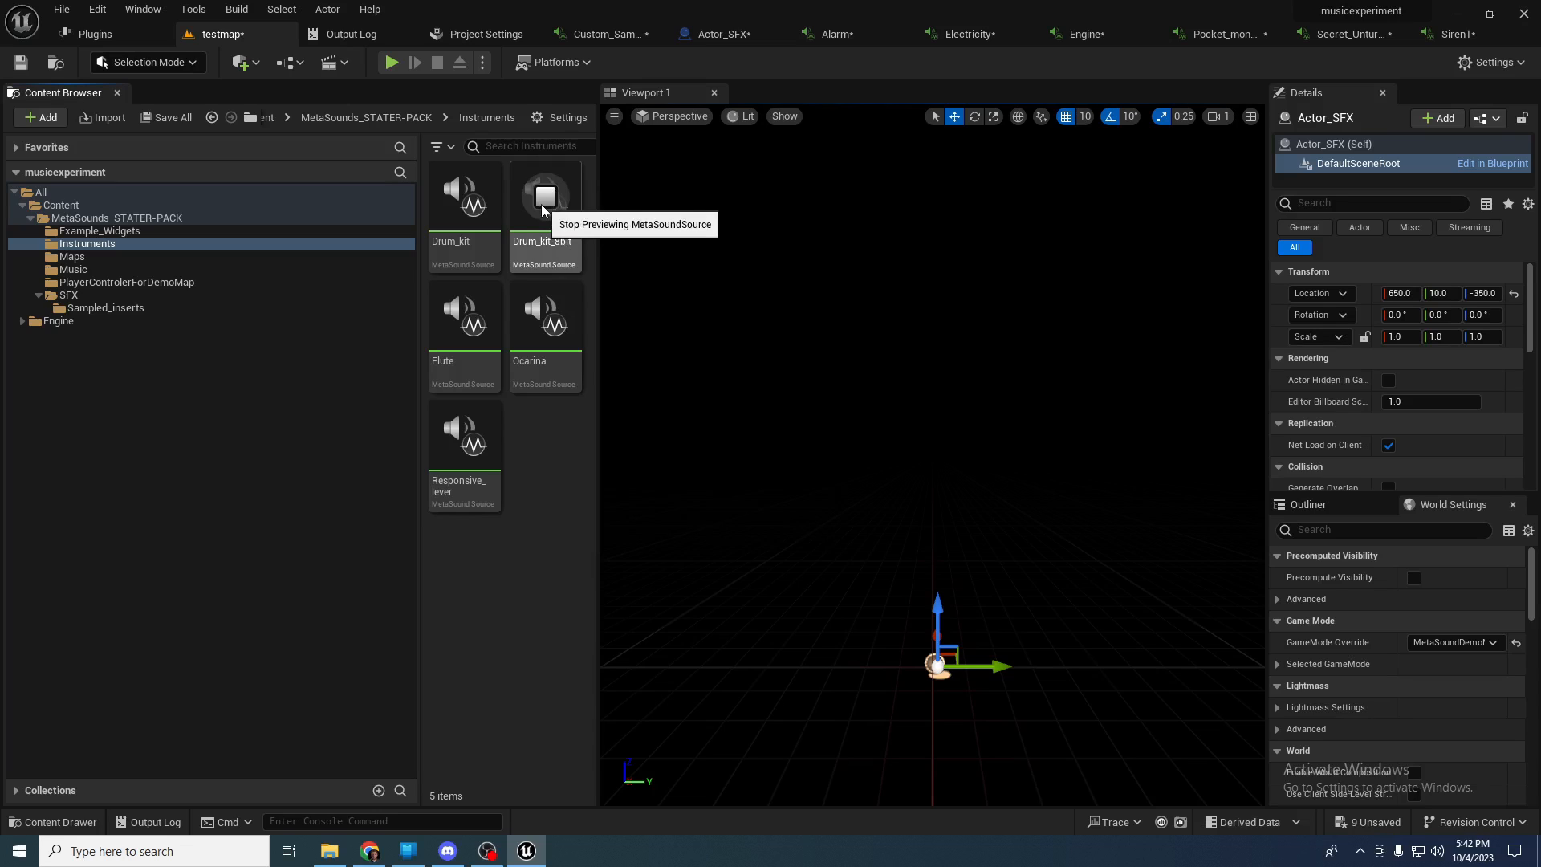
- Browse to the Music folder and preview the Discovery_Z MetaSound, stopping it again
left_click(72, 270)
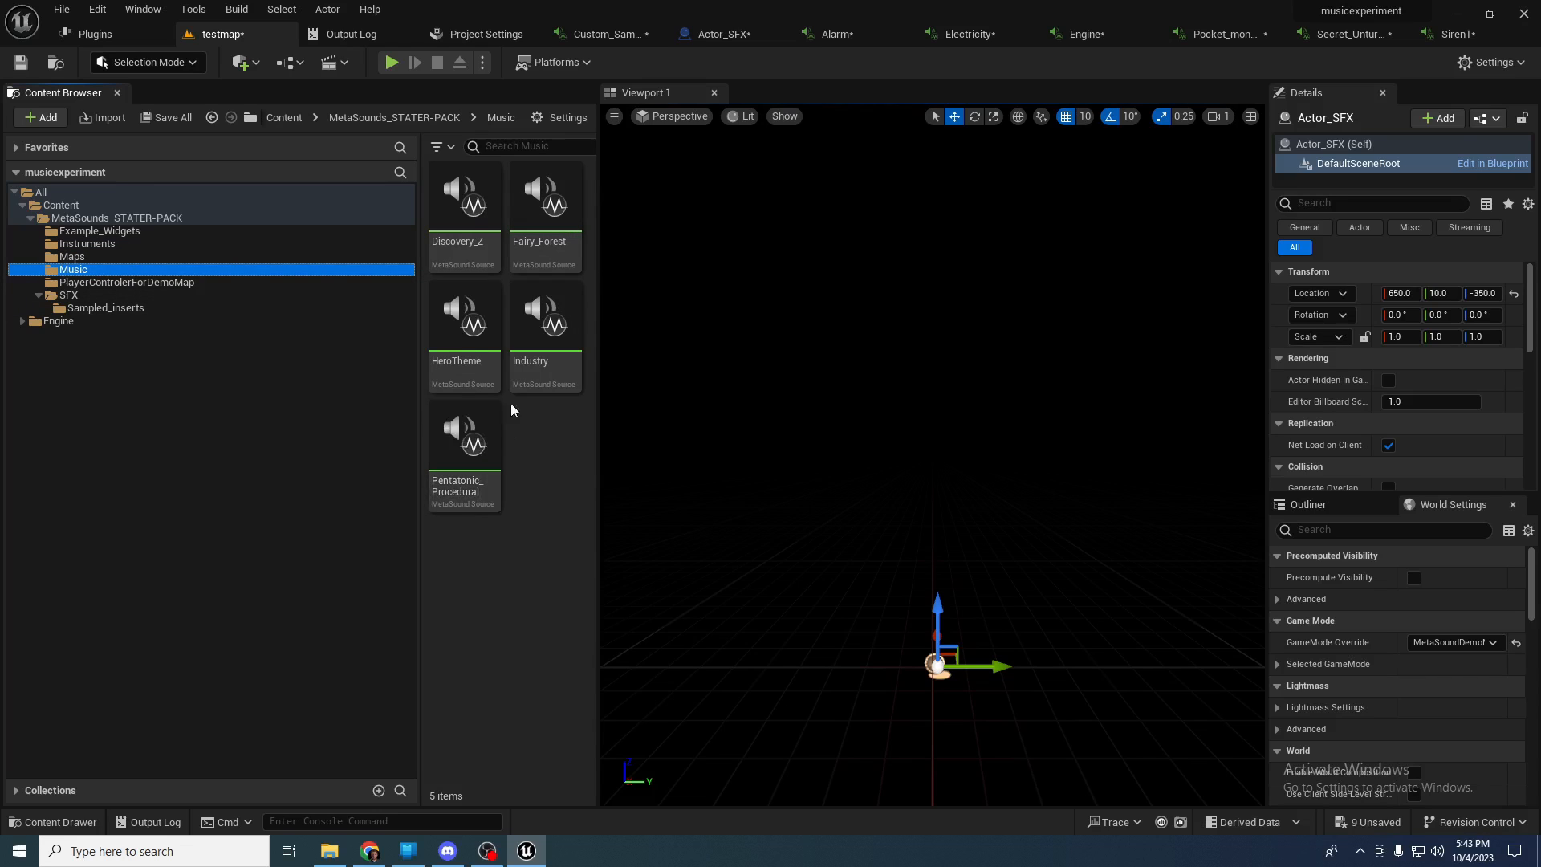
left_click(465, 201)
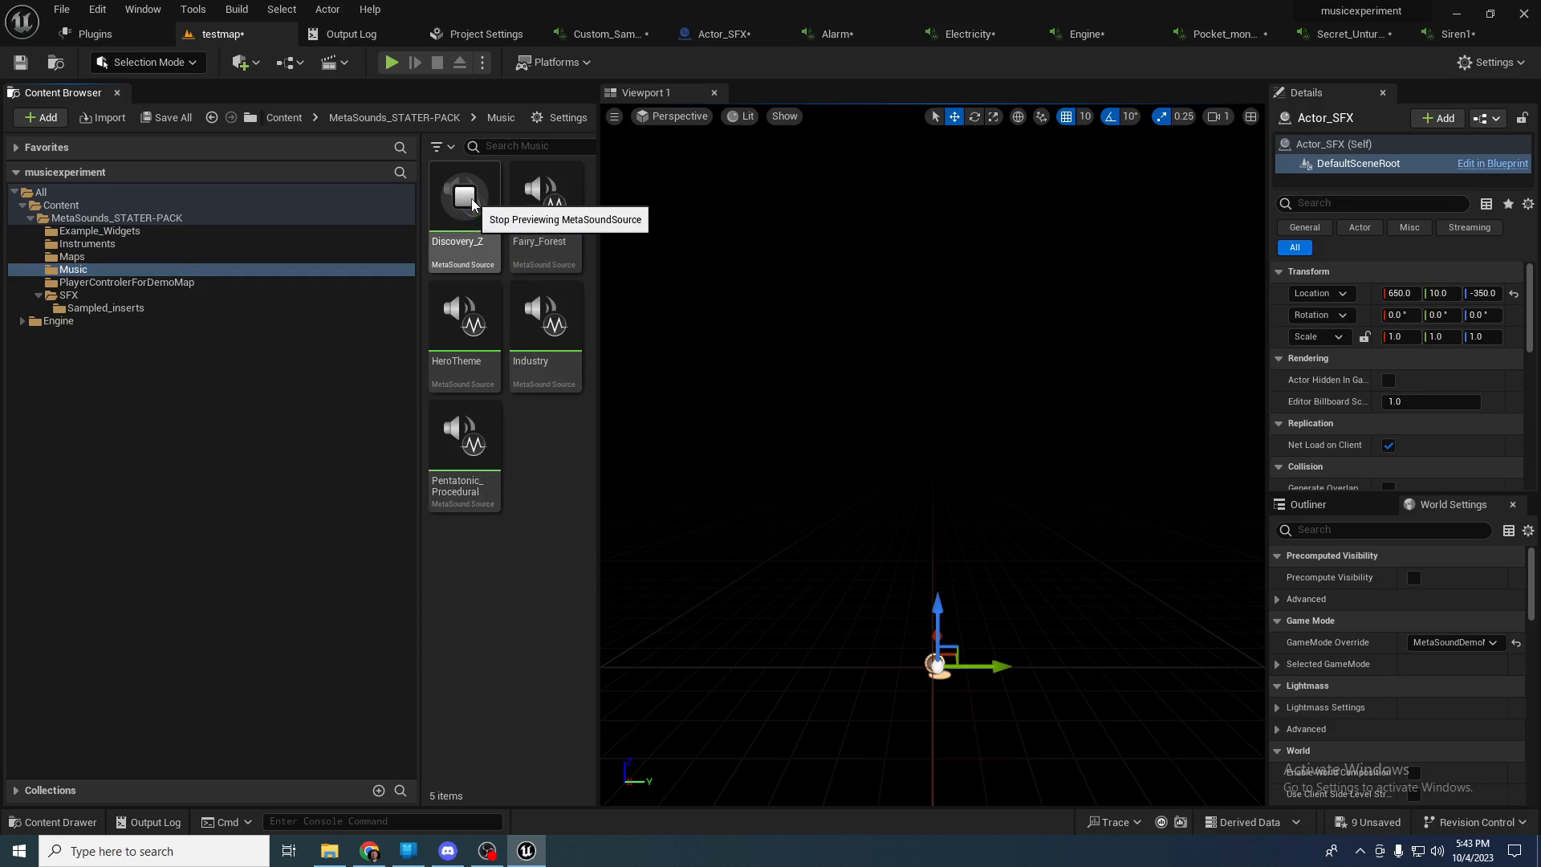
left_click(470, 204)
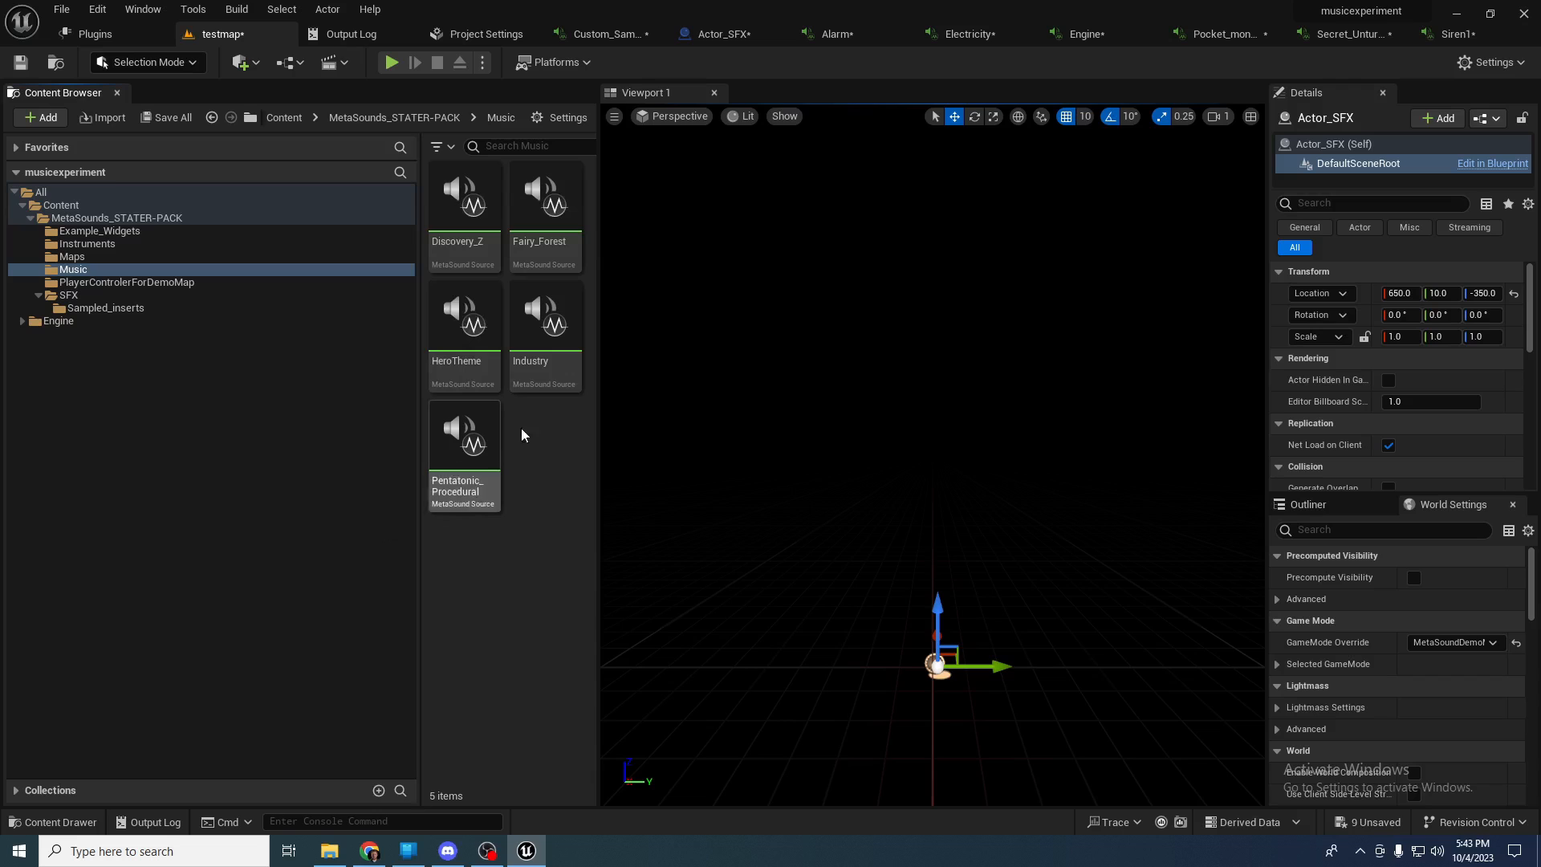
- Open the Fairy_Forest MetaSound from the Music folder and examine its whole graph while it plays
mouse_move(522, 394)
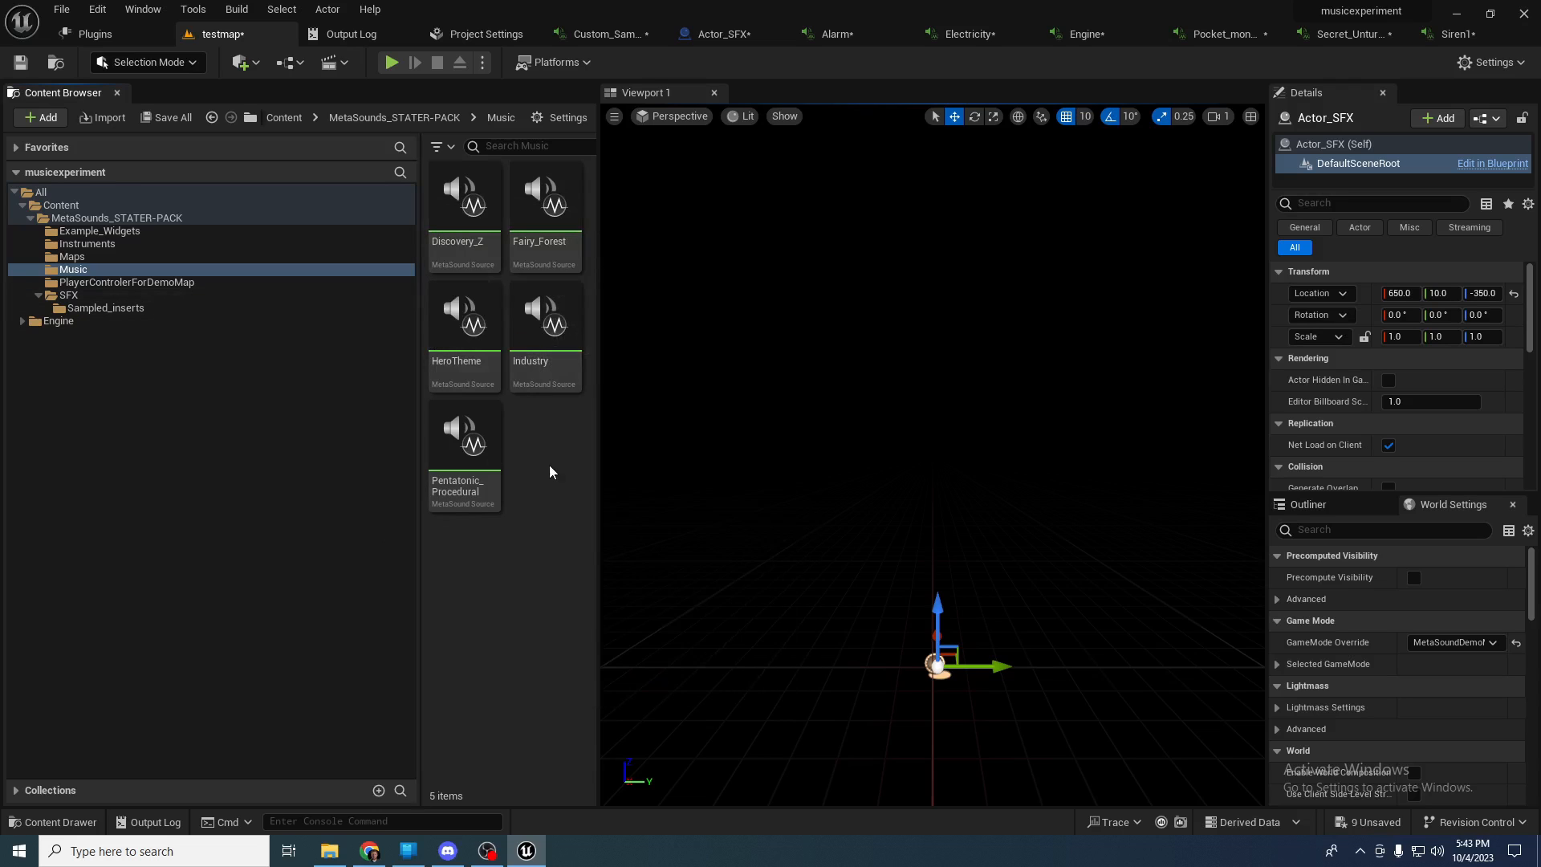
mouse_move(550, 204)
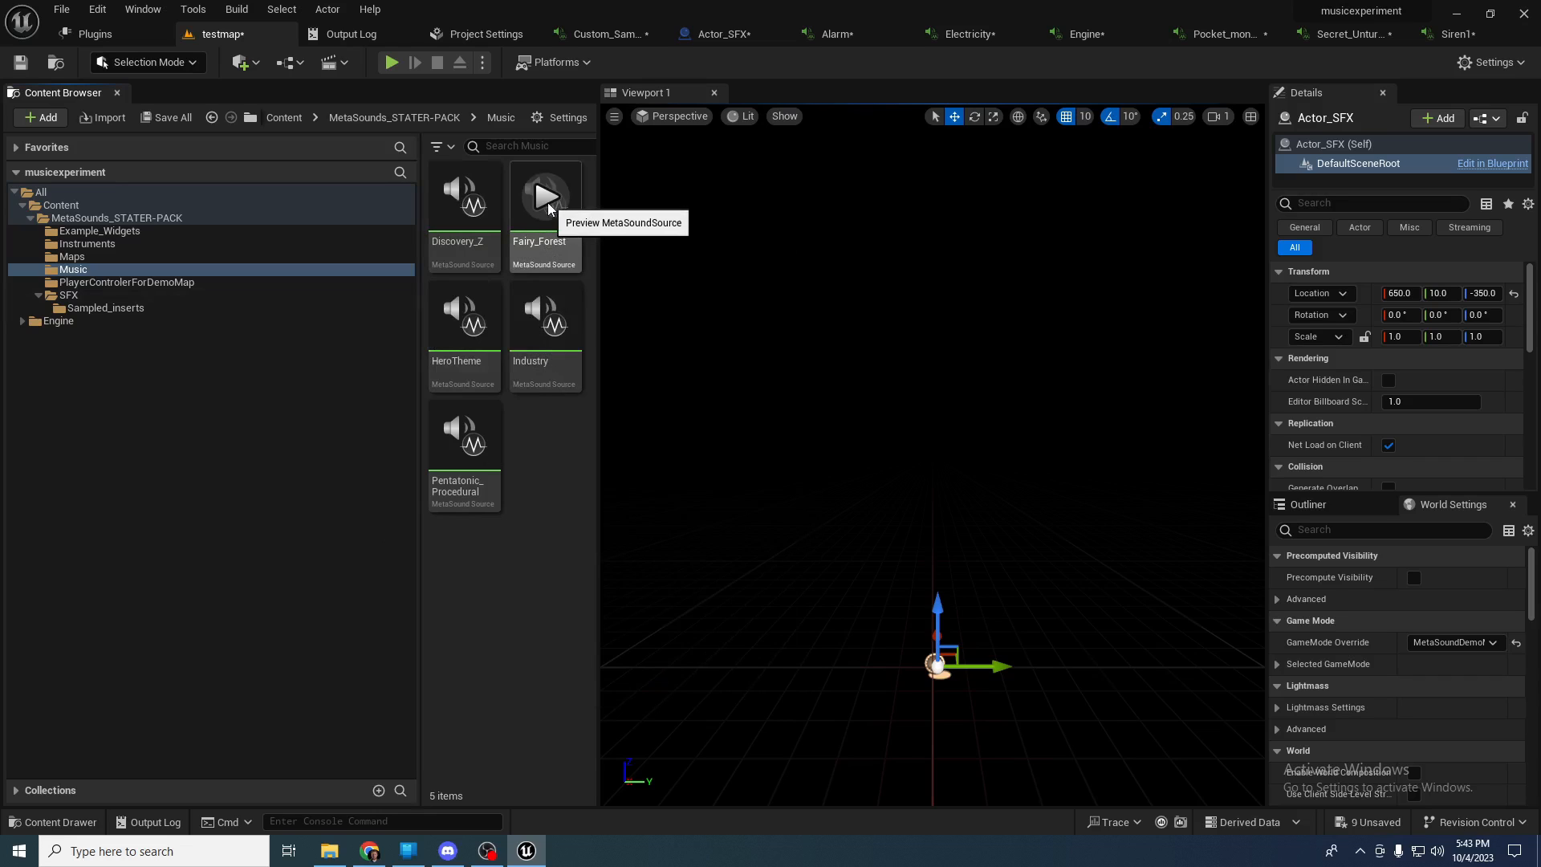
mouse_move(544, 318)
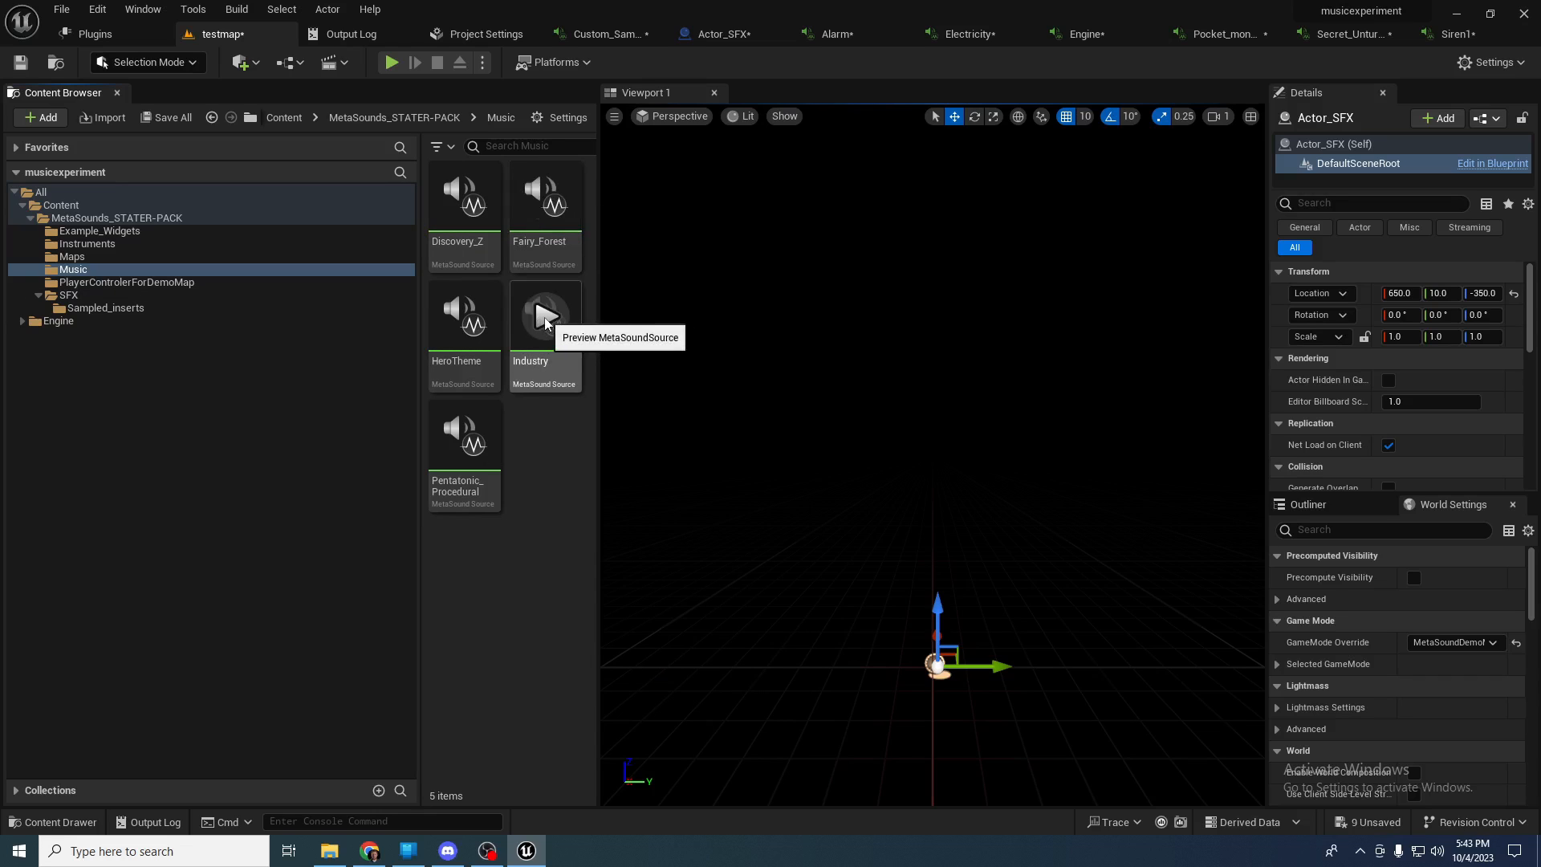
mouse_move(477, 337)
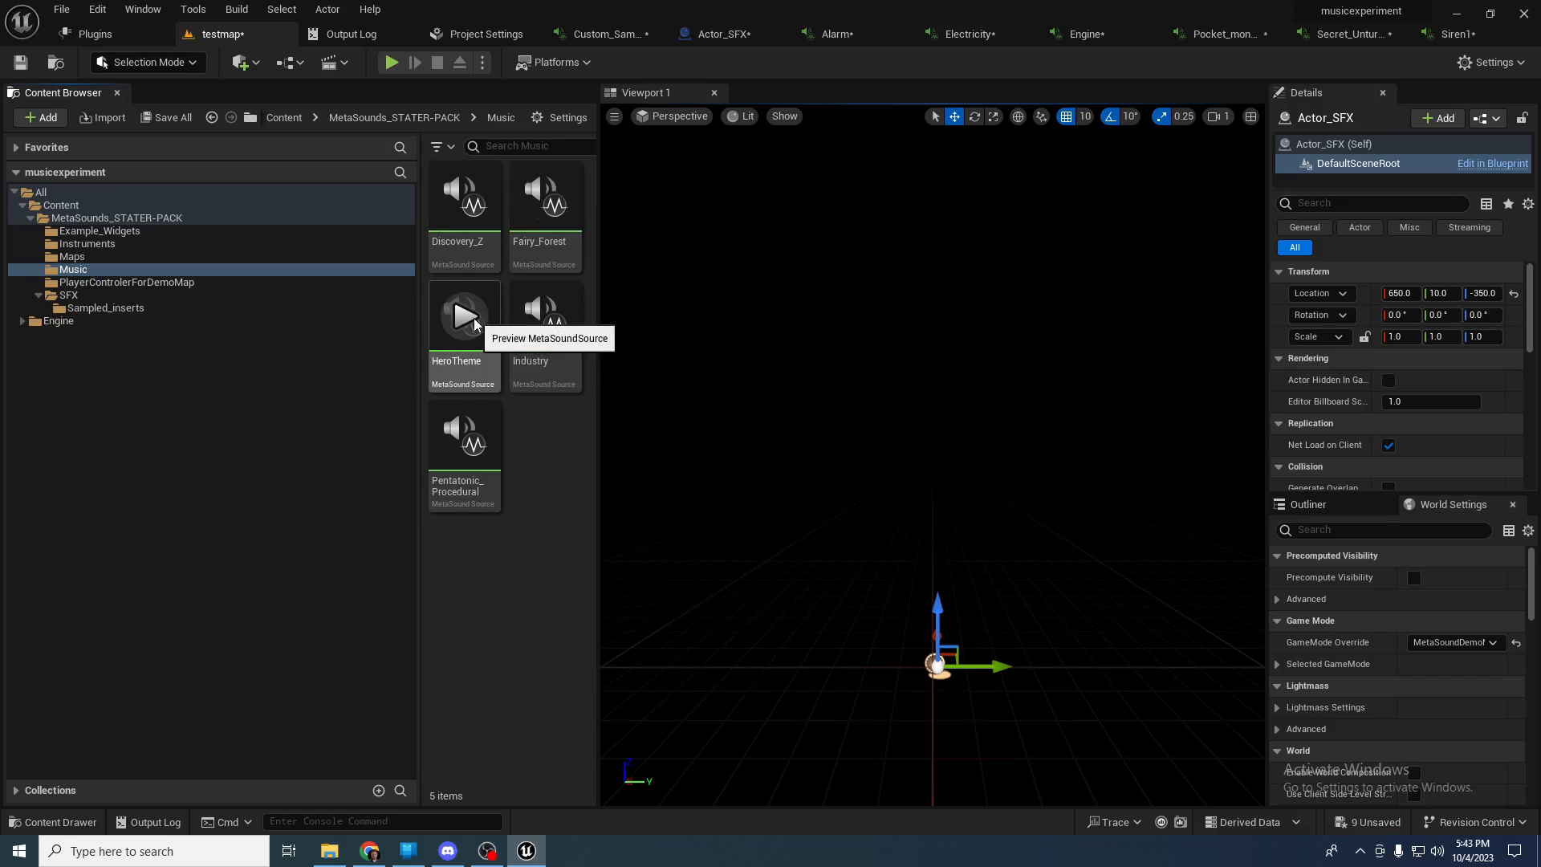
double_click(559, 207)
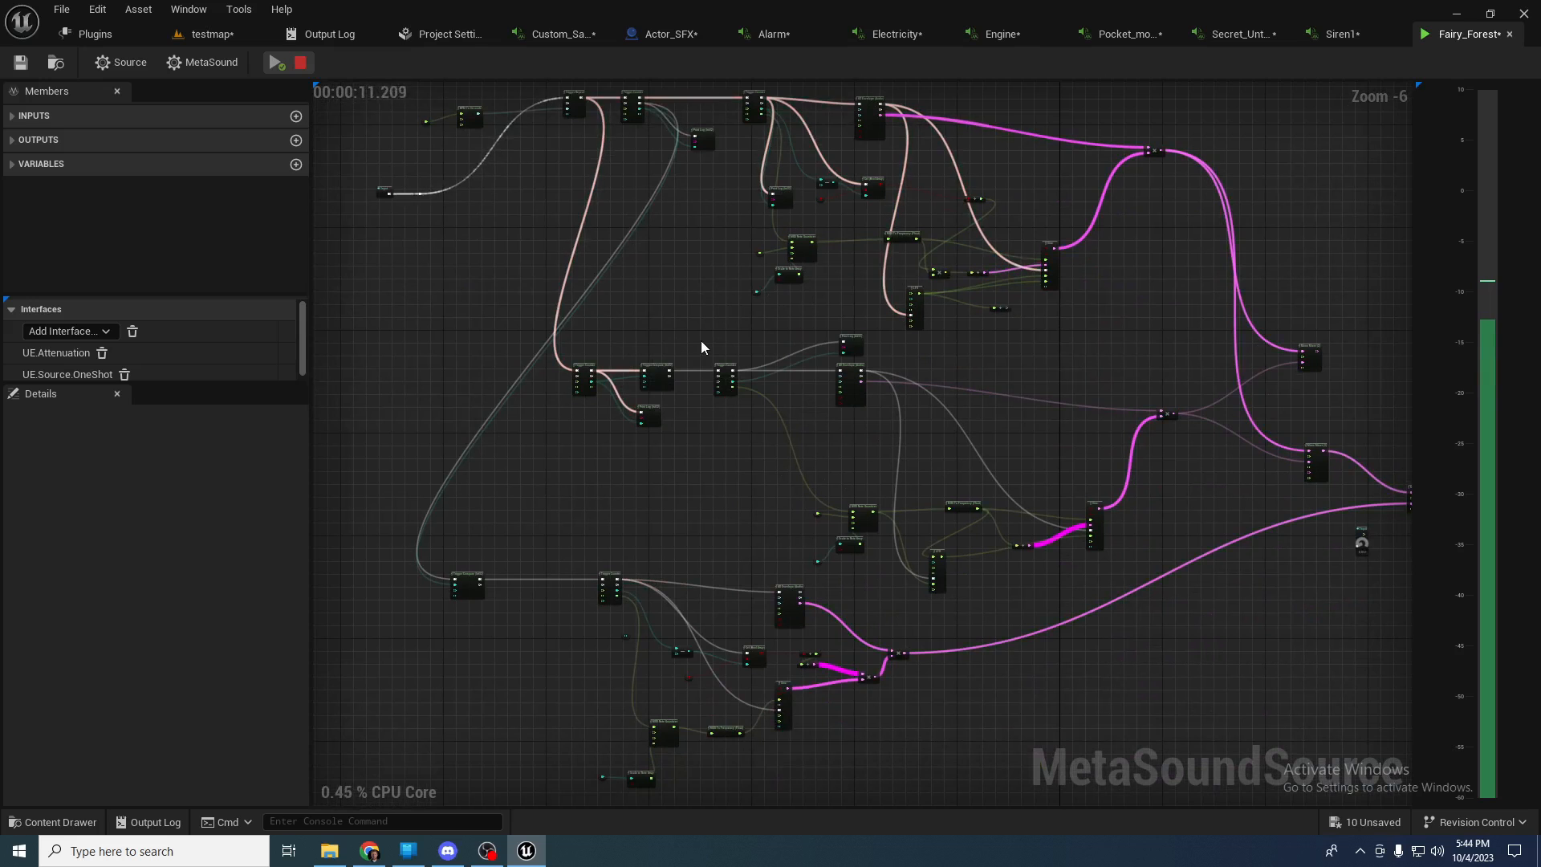
right_click_drag(697, 335, 701, 411)
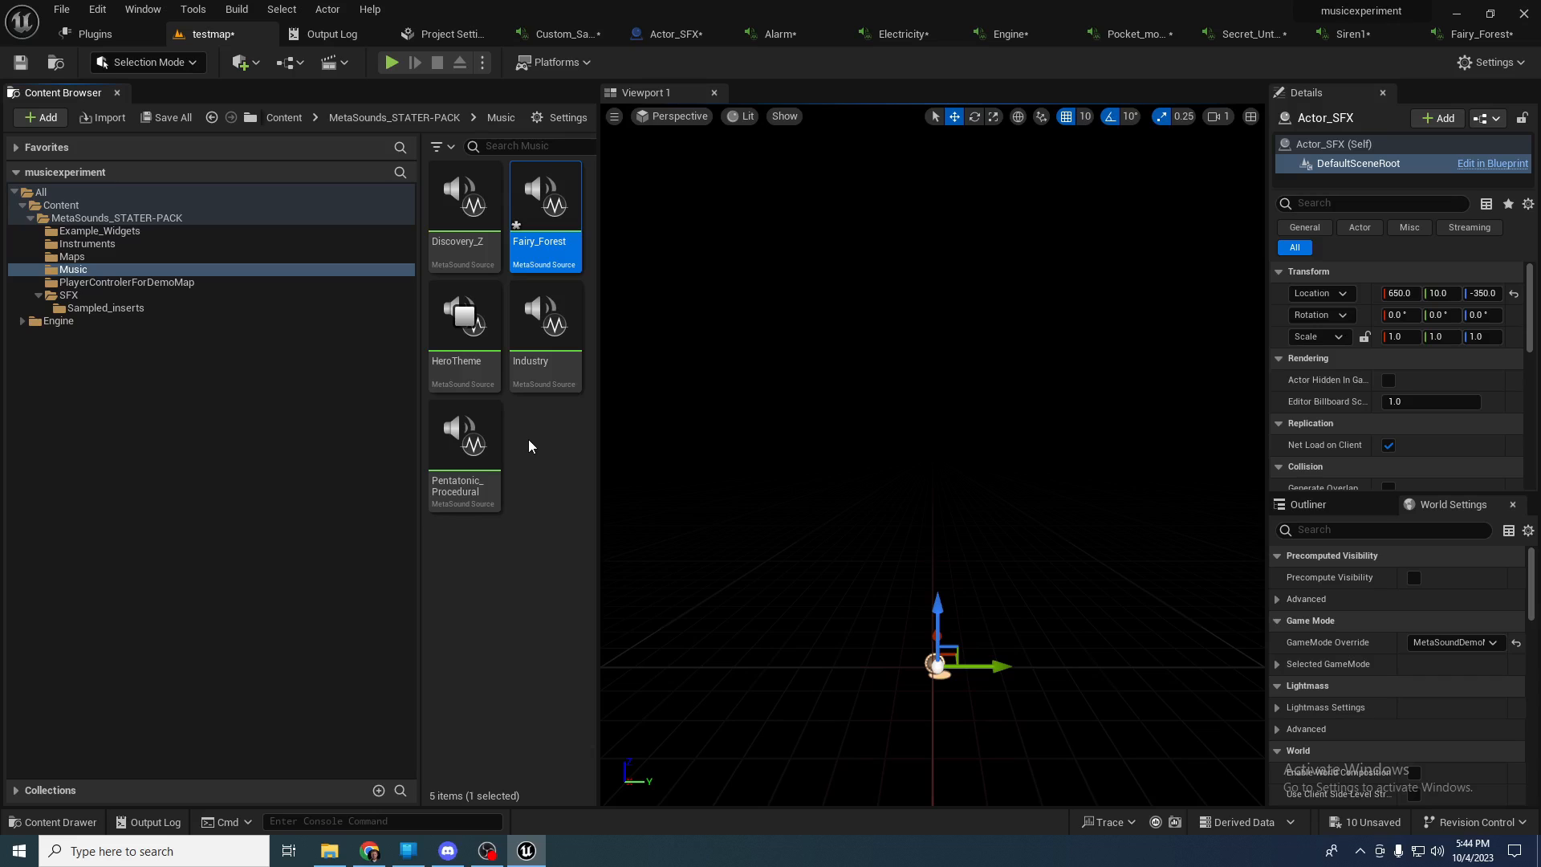
- Preview the Industry MetaSound in the Music folder in place of HeroTheme, and stop it again
left_click(546, 316)
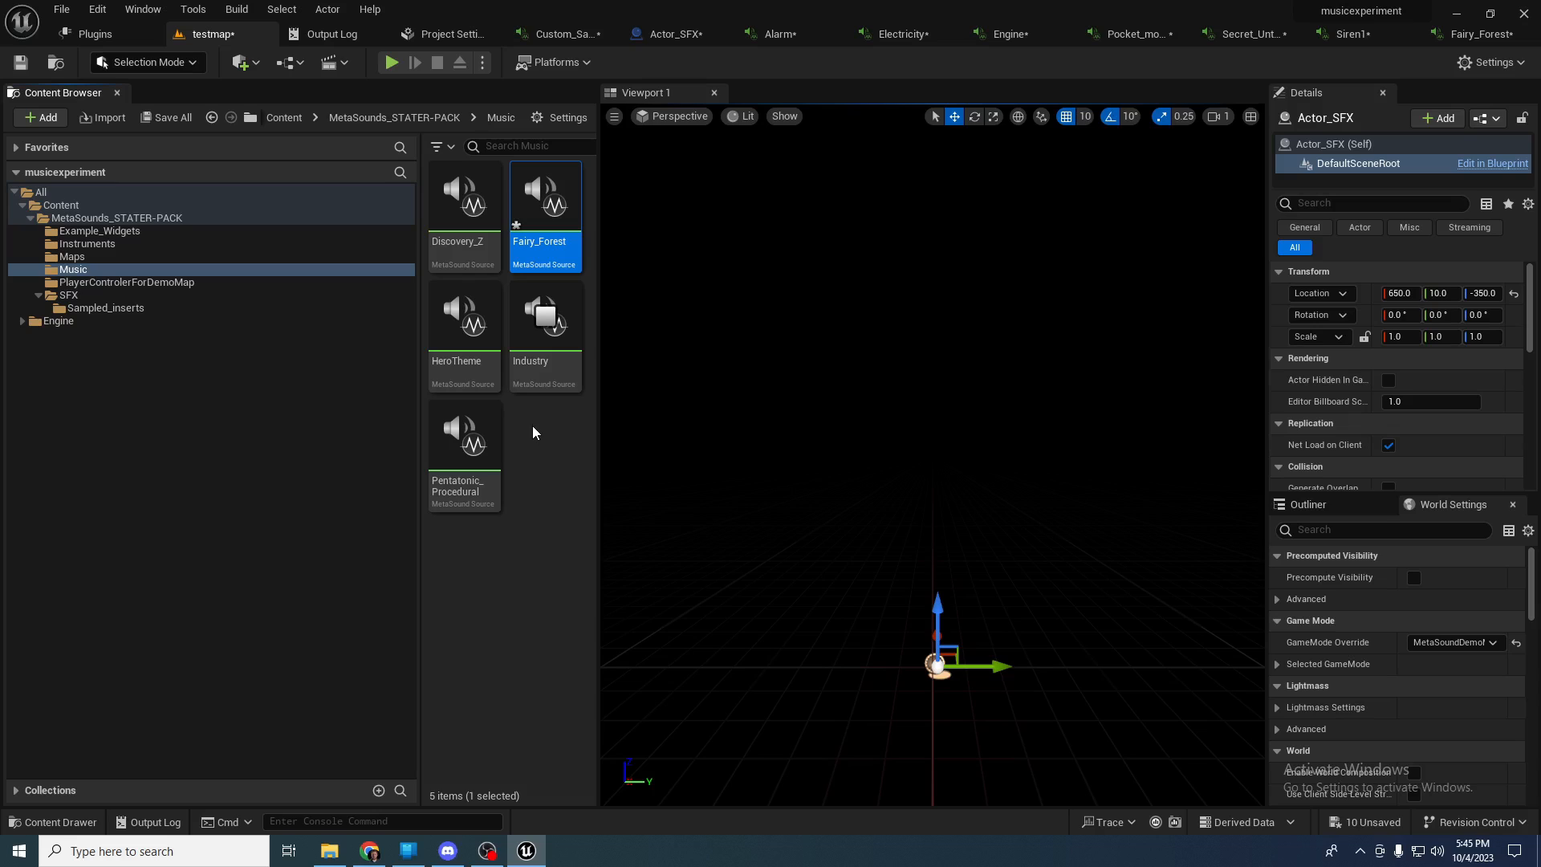
left_click(546, 318)
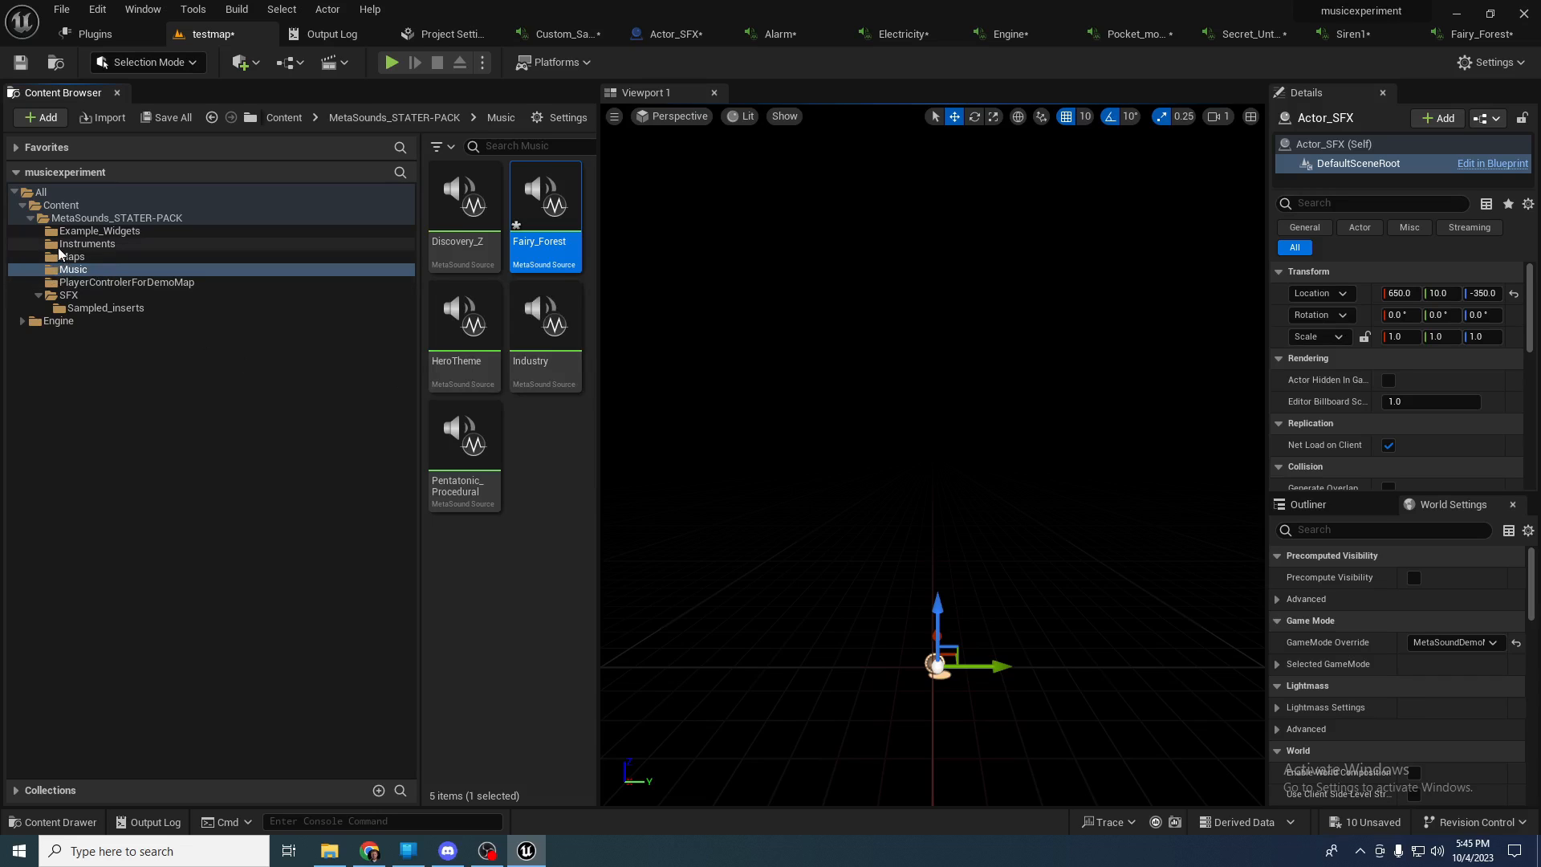
- Browse to the Maps folder containing testmap, run the level to view its demo widget, and stop the simulation
left_click(69, 257)
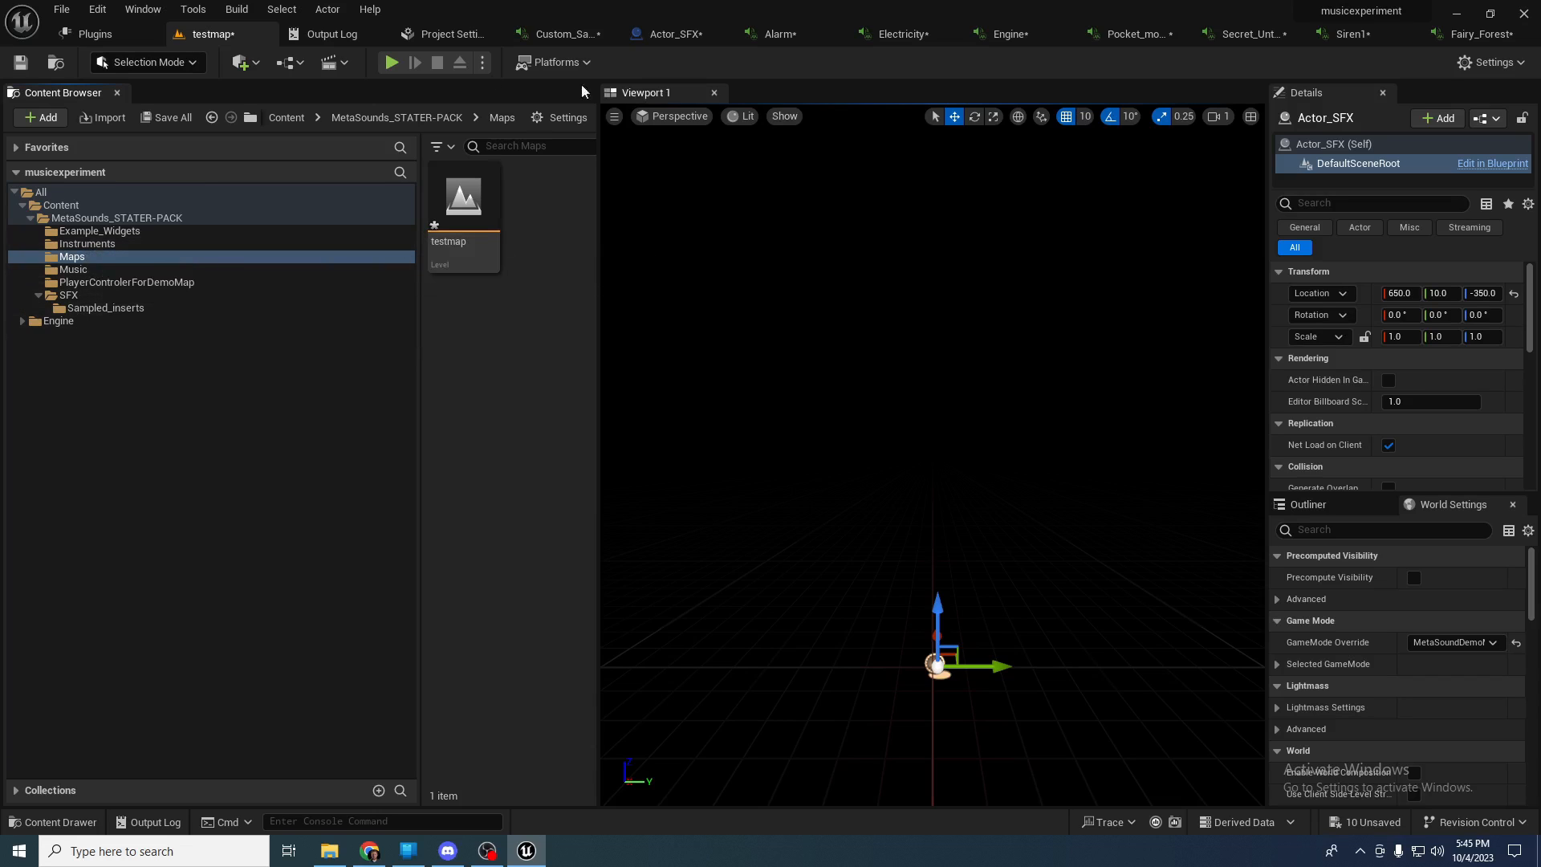
left_click(391, 62)
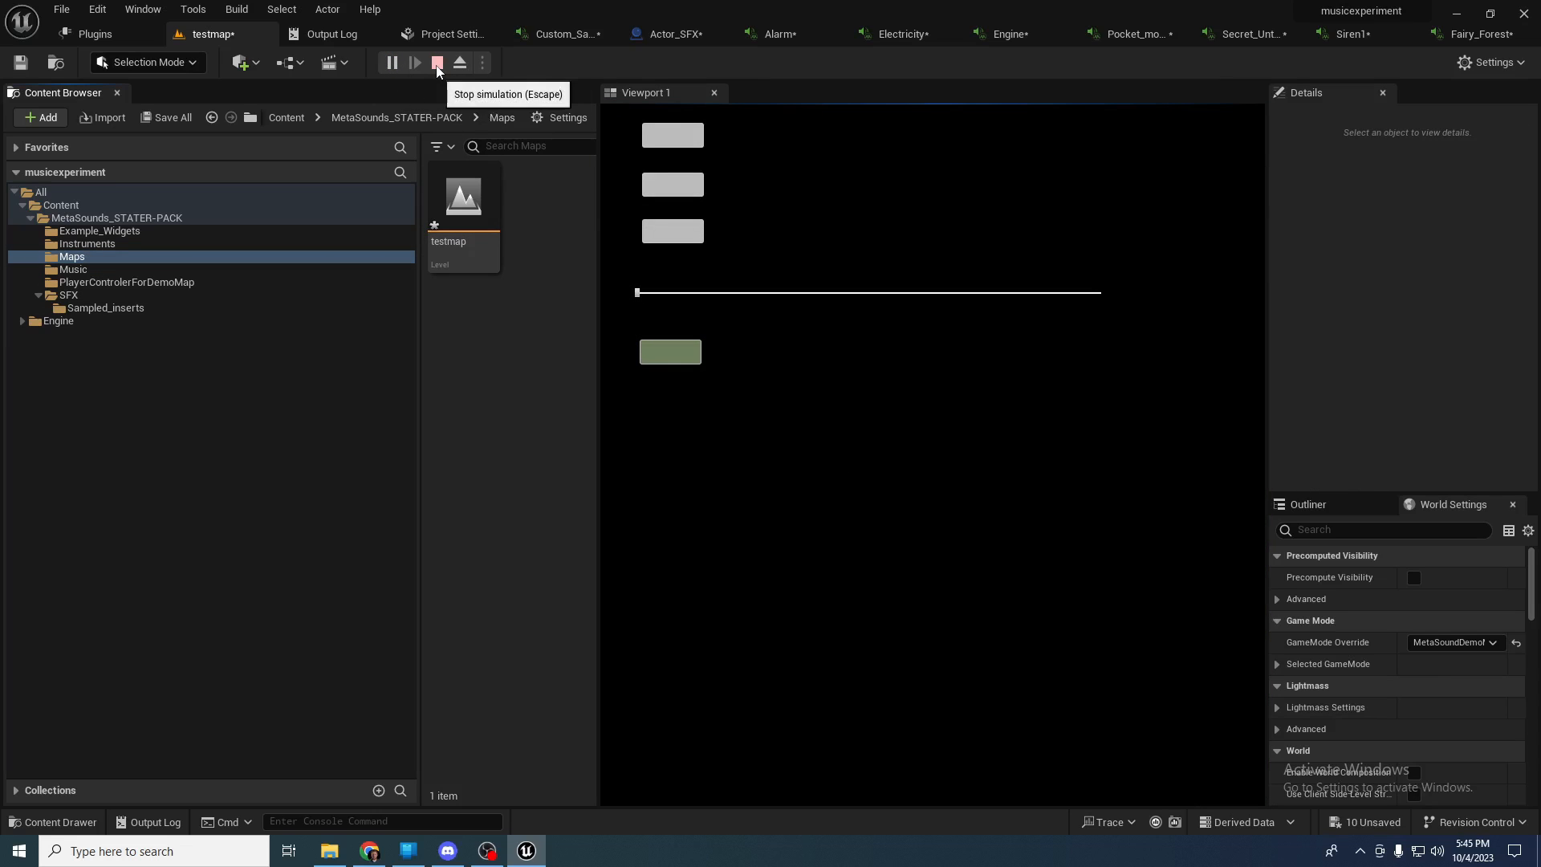
left_click(437, 64)
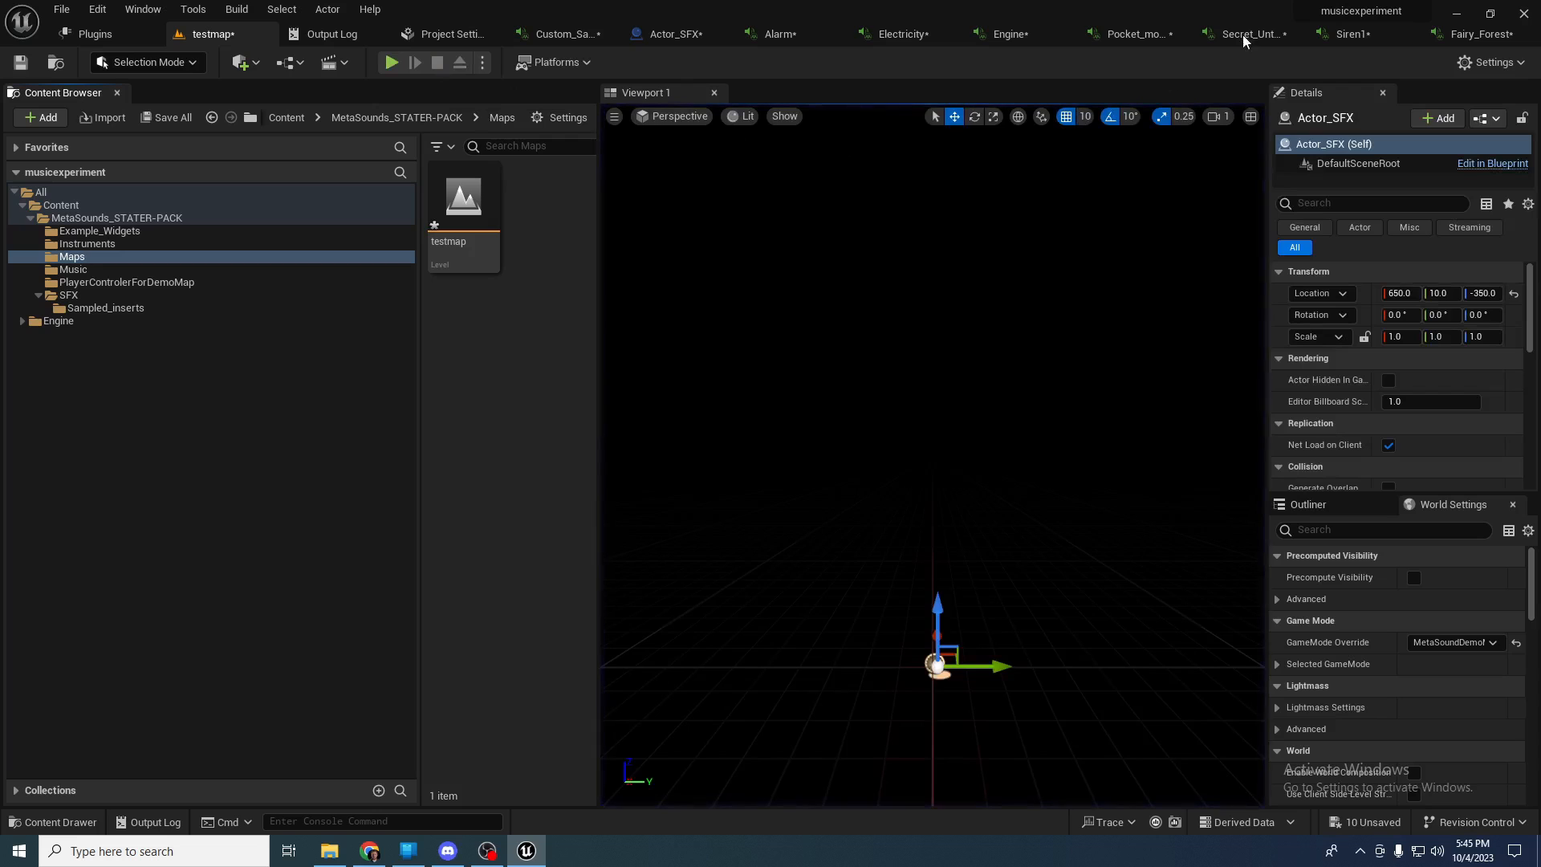
left_click(560, 33)
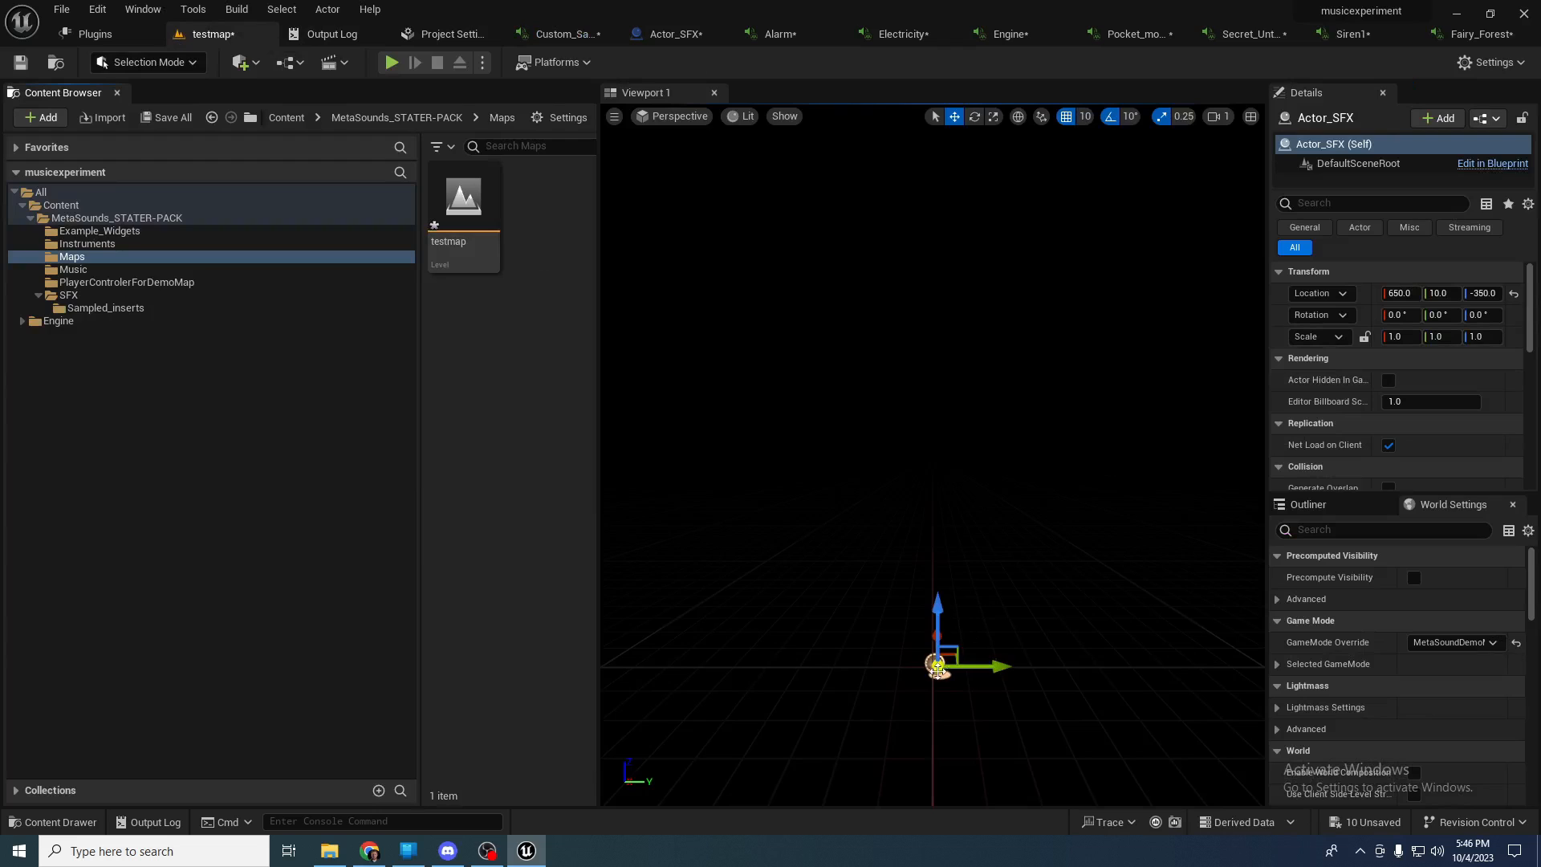
- After a look at the Actor_SFX blueprint, run the testmap level and try the demo widget's slider sound
left_click(1492, 162)
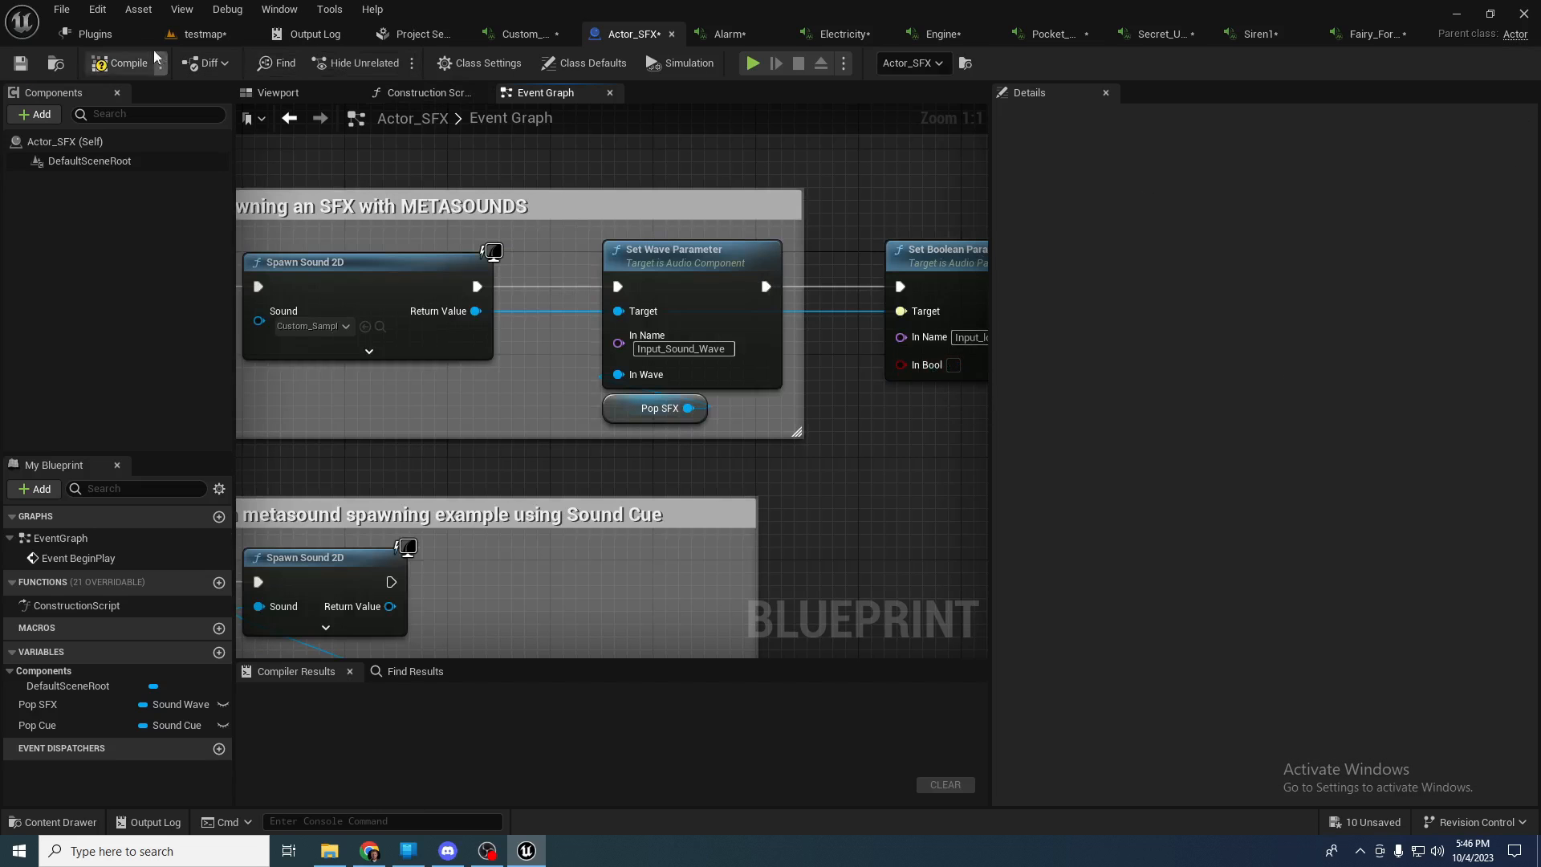
left_click(204, 35)
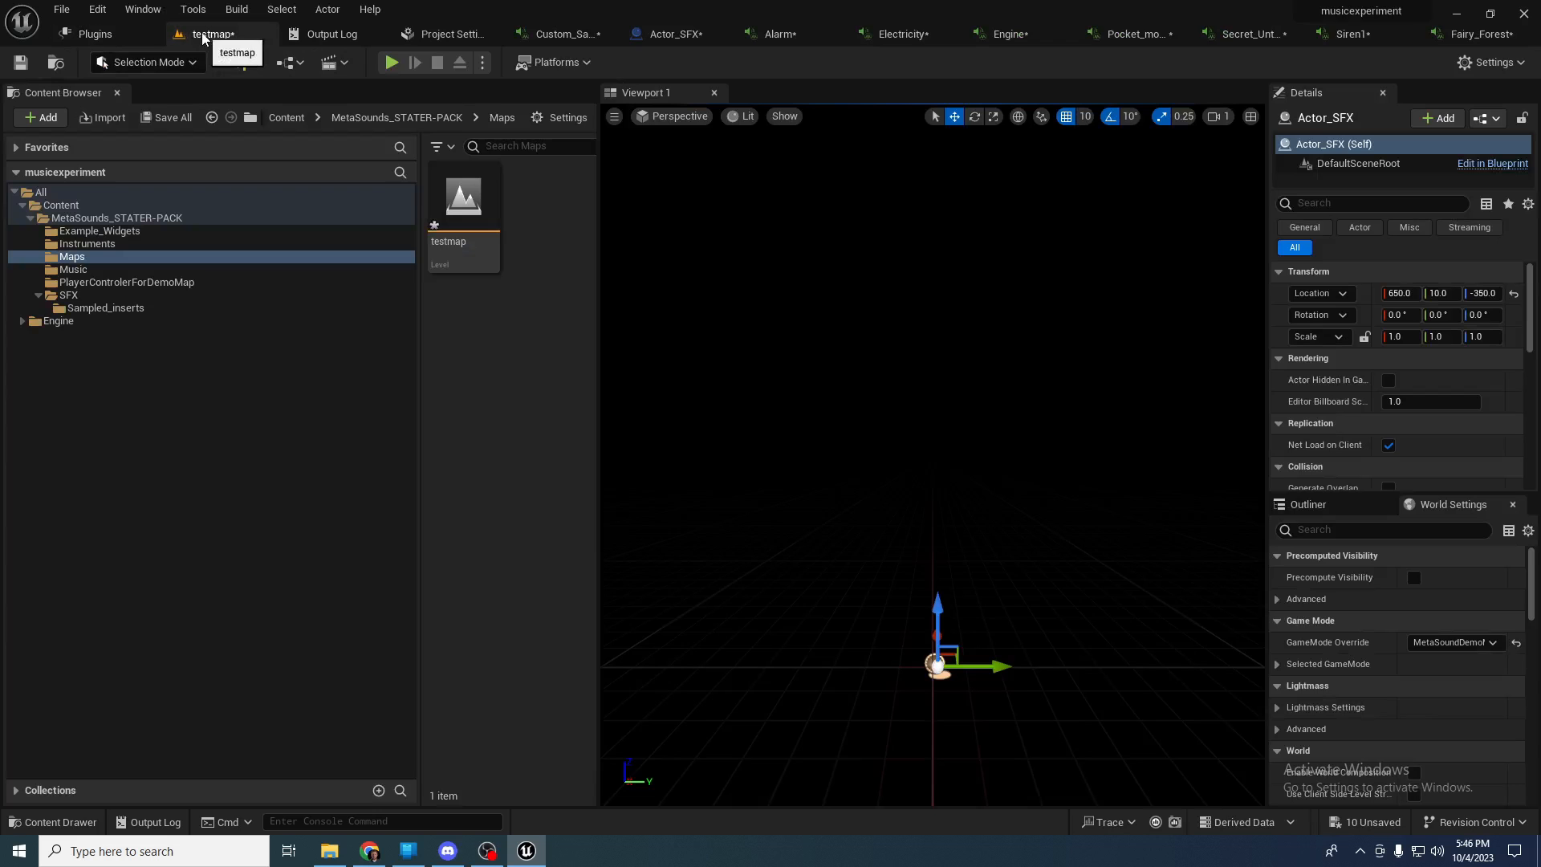
left_click(393, 62)
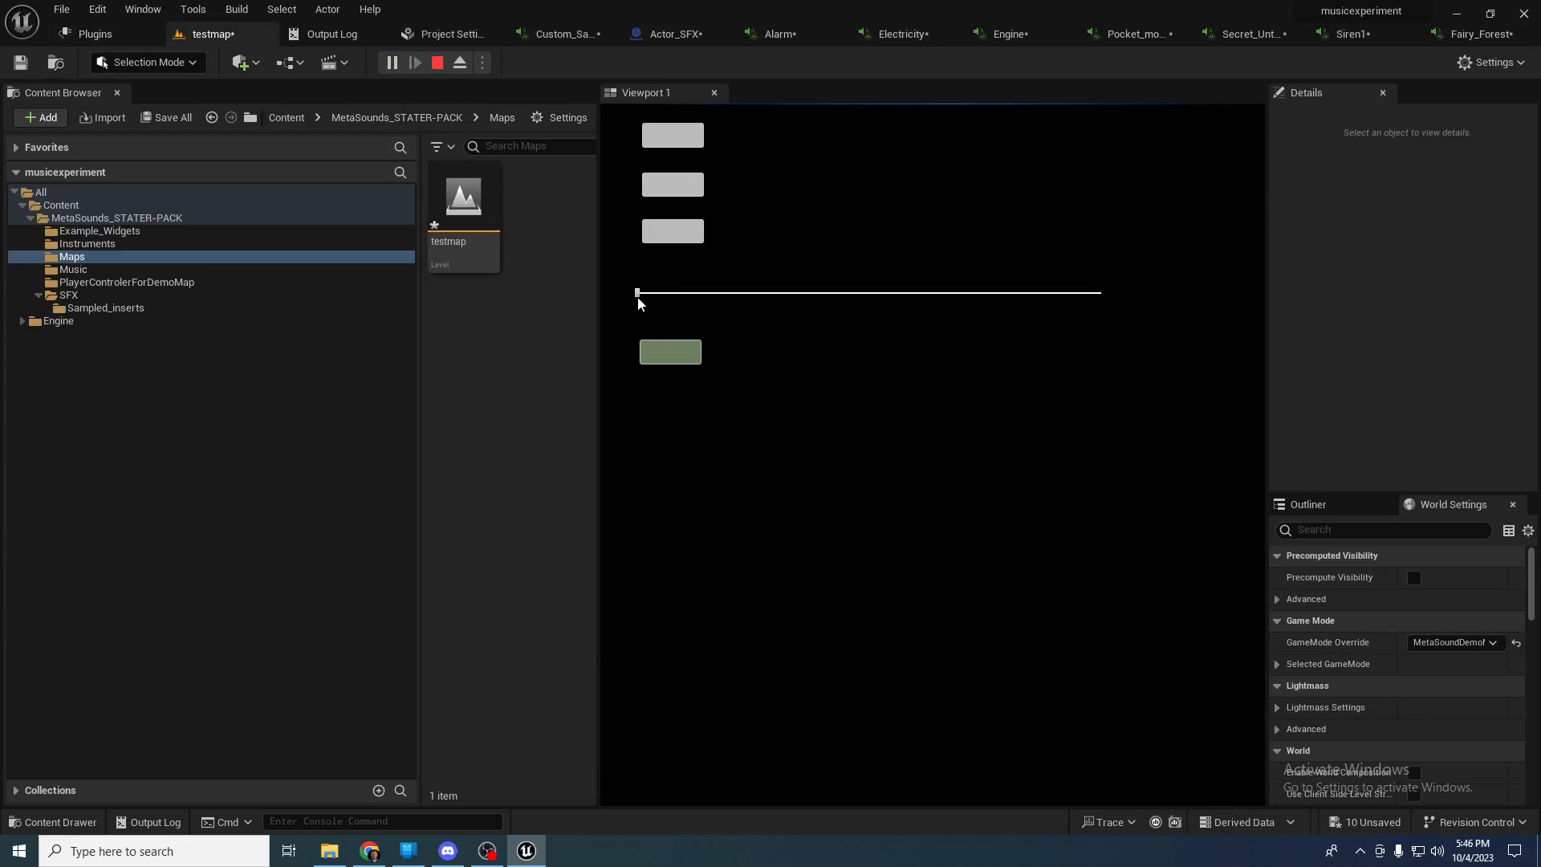
left_click_drag(638, 294, 603, 310)
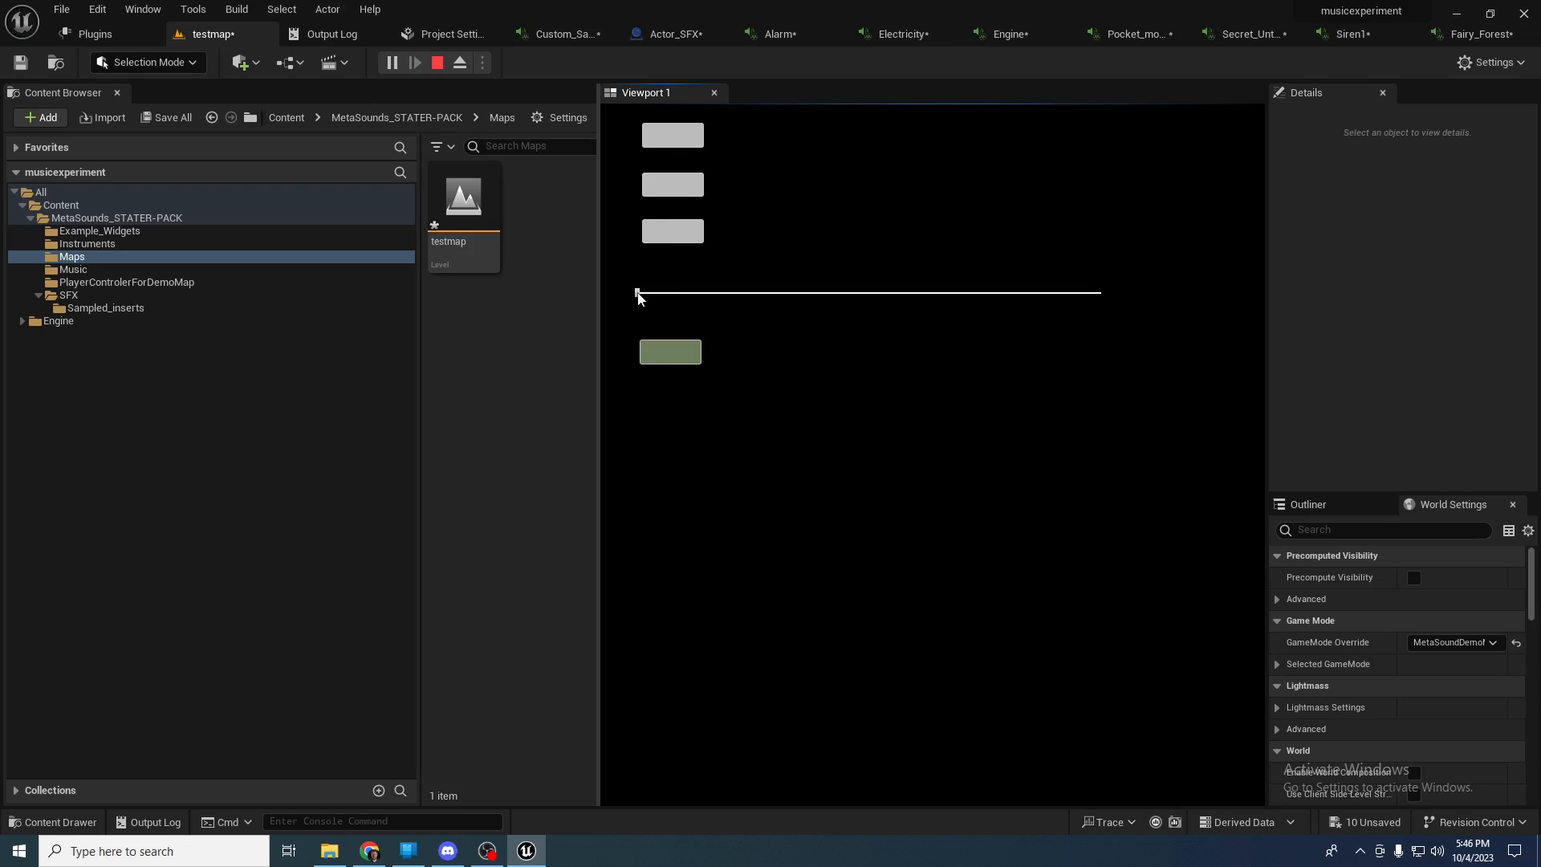
left_click(638, 296)
mouse_move(640, 295)
left_mouse_down()
mouse_move(1159, 300)
mouse_move(634, 274)
left_mouse_up()
- Try the three grey buttons of the demo widget, widen the viewport, and stop the simulation
left_click(676, 133)
left_click(680, 189)
left_click(679, 238)
left_click(679, 238)
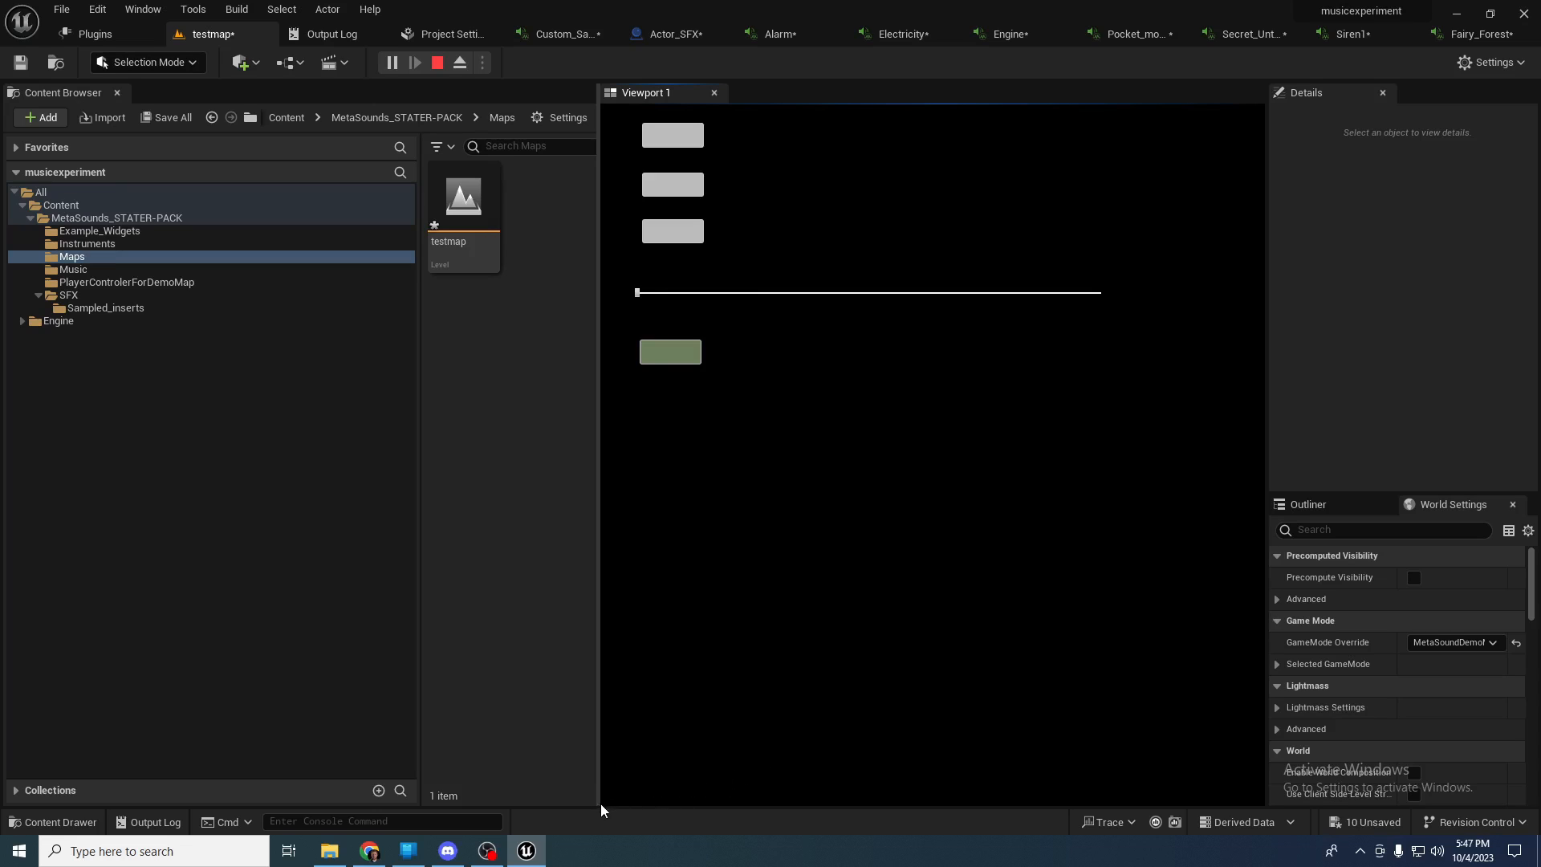
left_click_drag(599, 470, 412, 453)
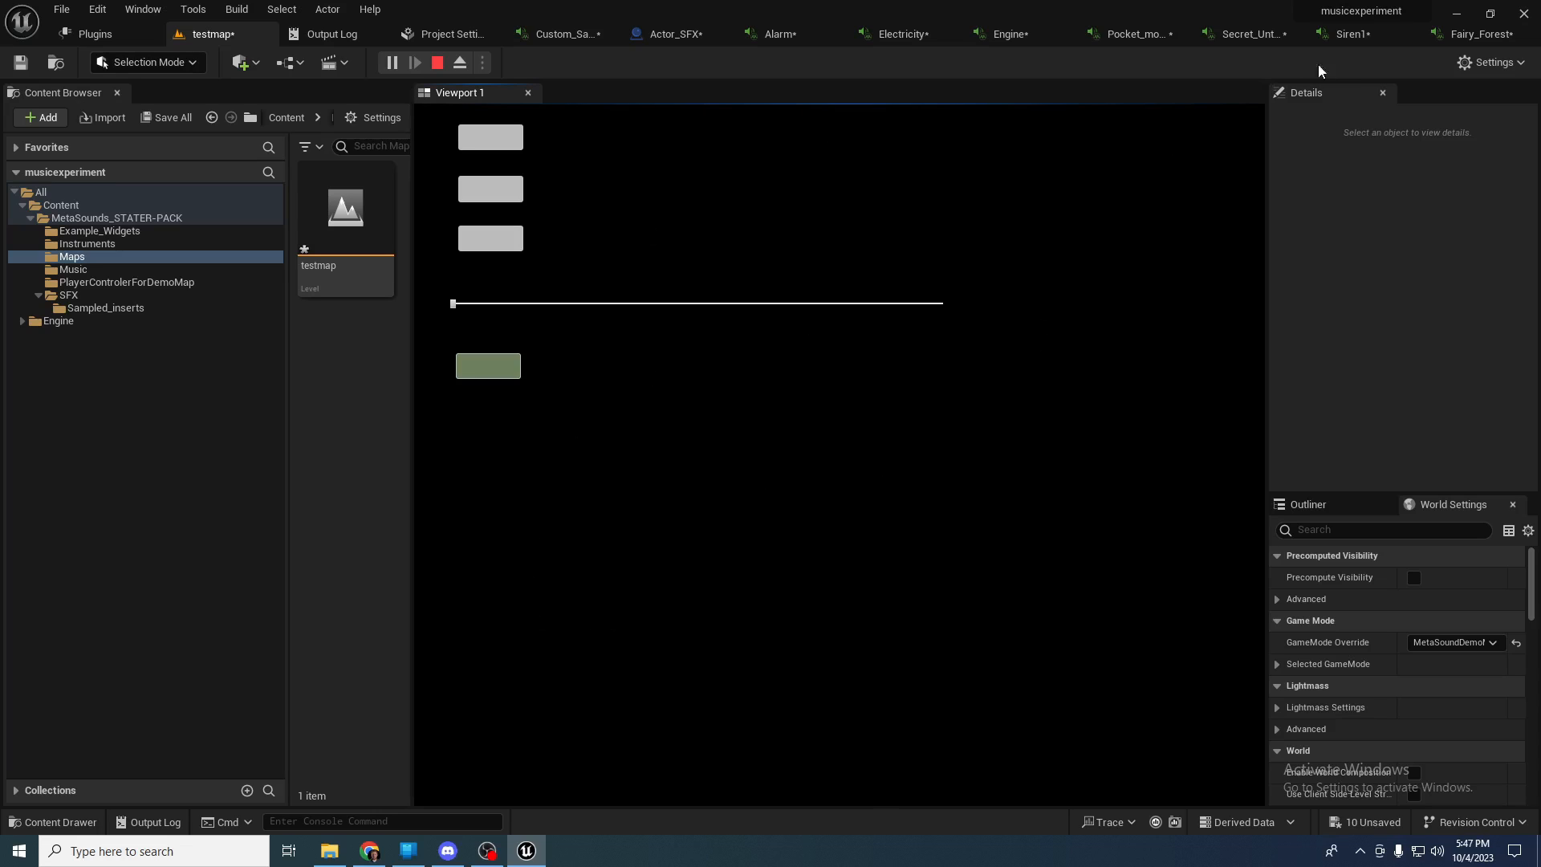
left_click(437, 63)
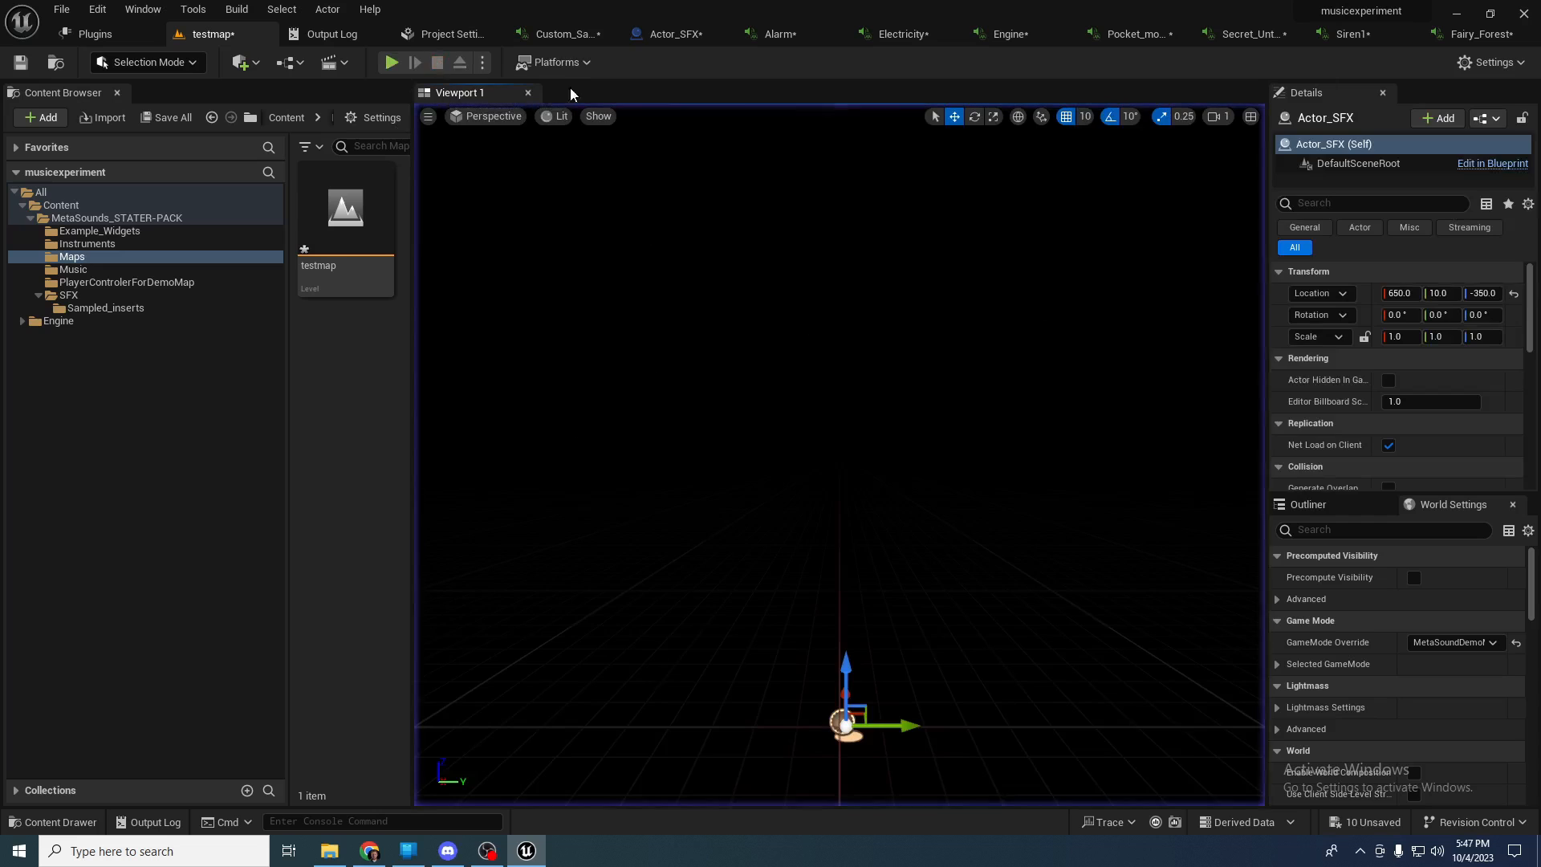
- Open the Example_sfx_w widget from the Example_Widgets folder and view the Lever Sound Example in its event graph
left_click(100, 231)
left_click(340, 219)
double_click(340, 219)
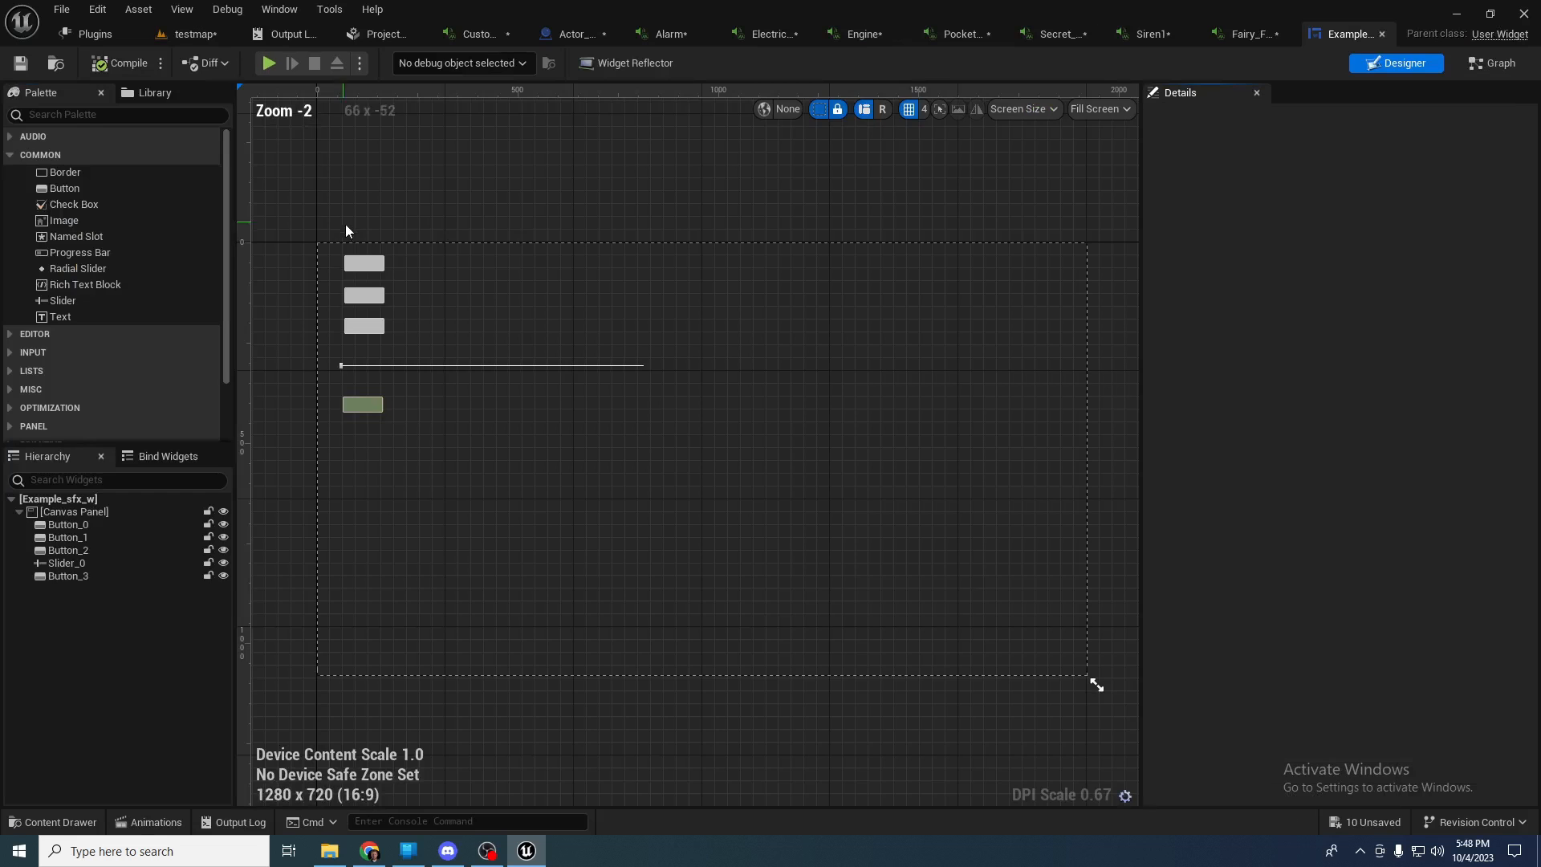
left_click(1492, 63)
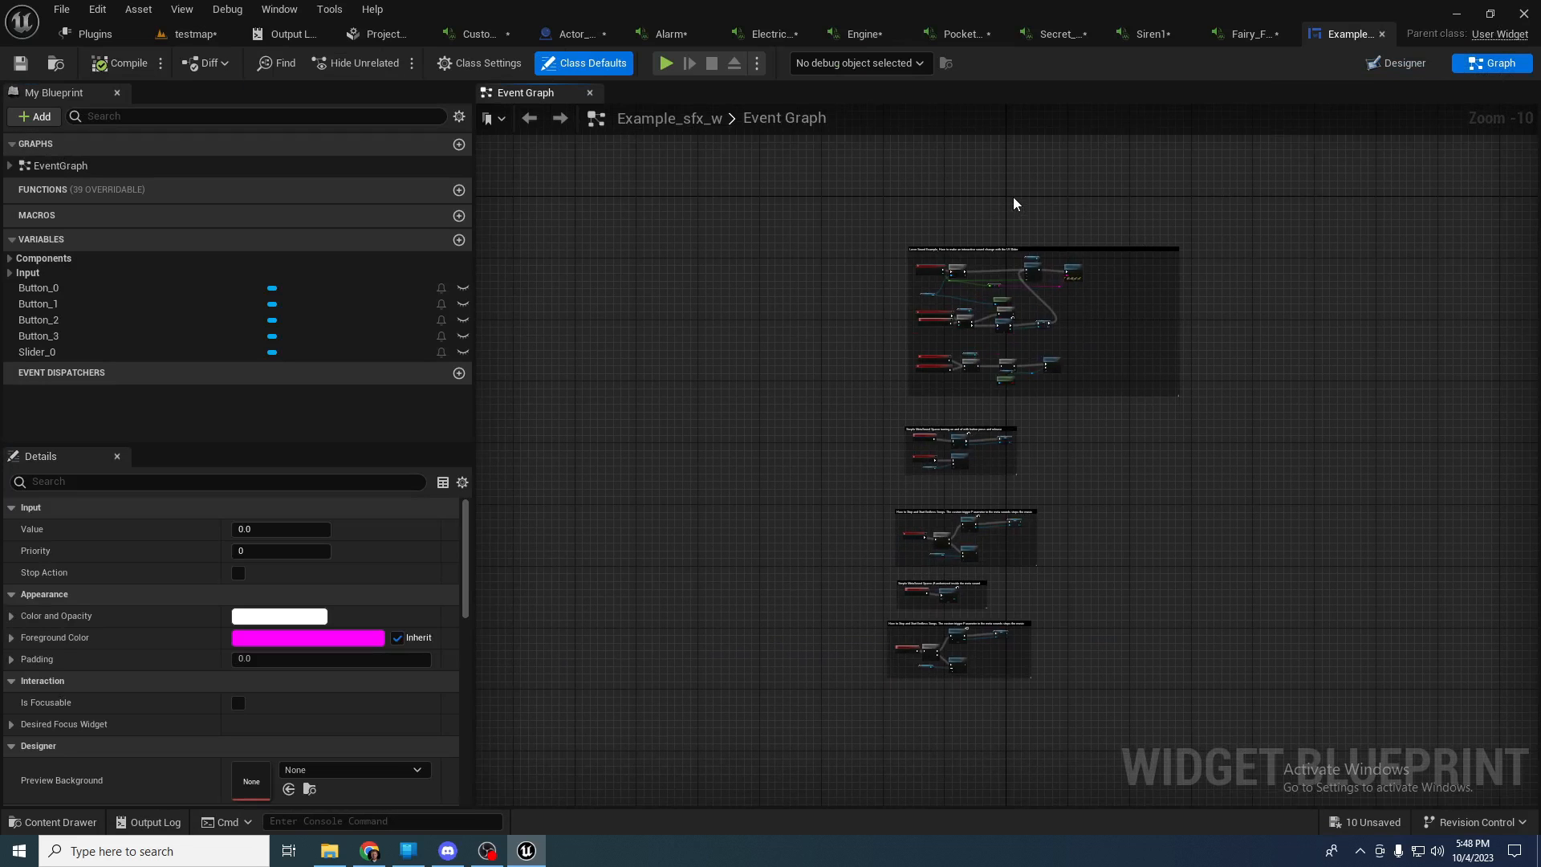
scroll(1013, 203, "up", 8)
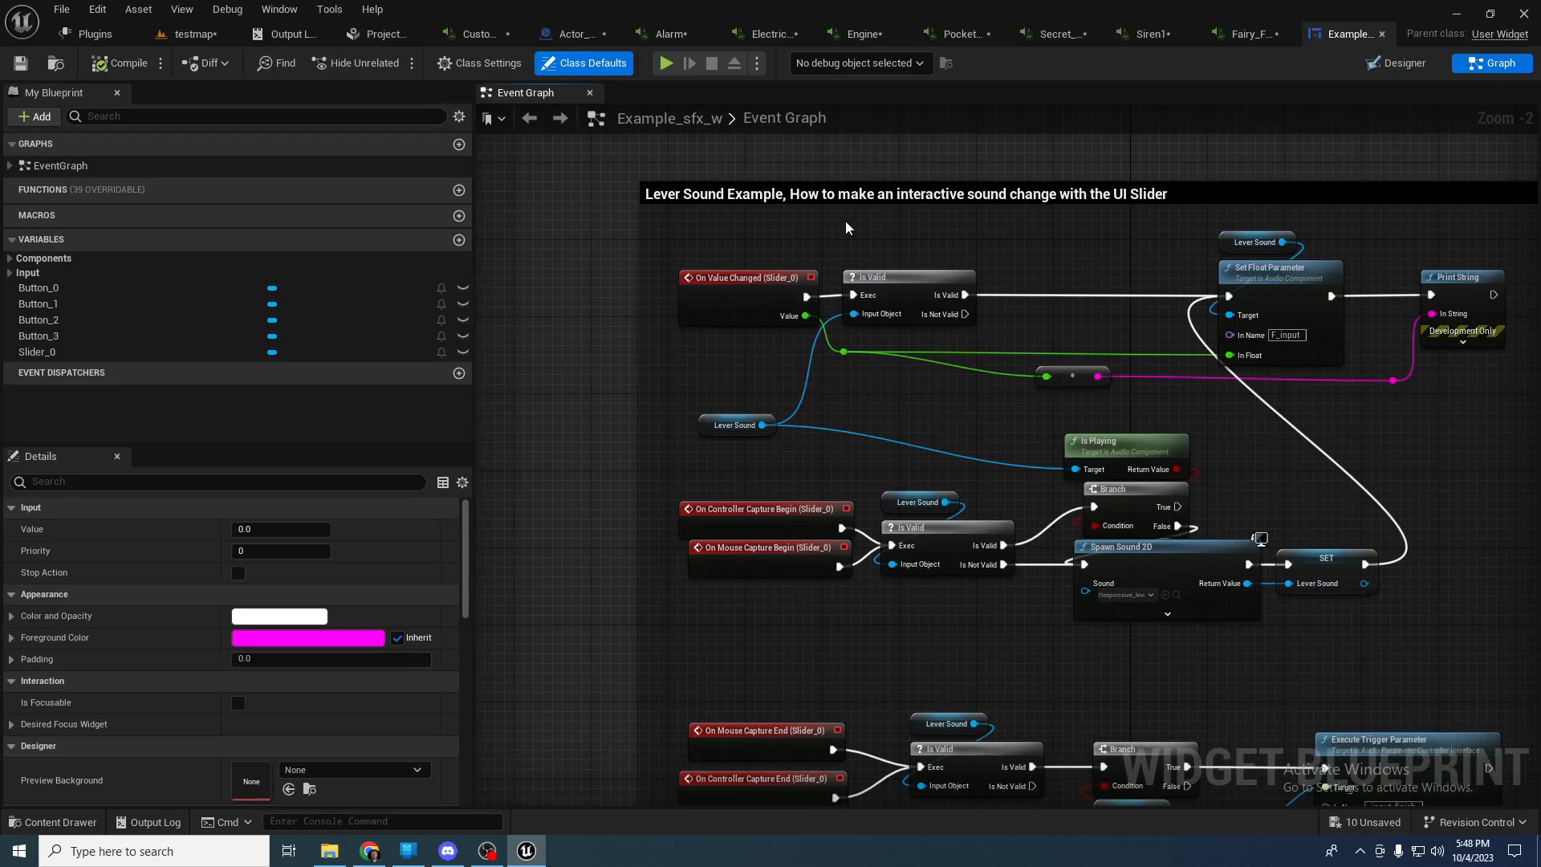
right_click_drag(618, 303, 583, 216)
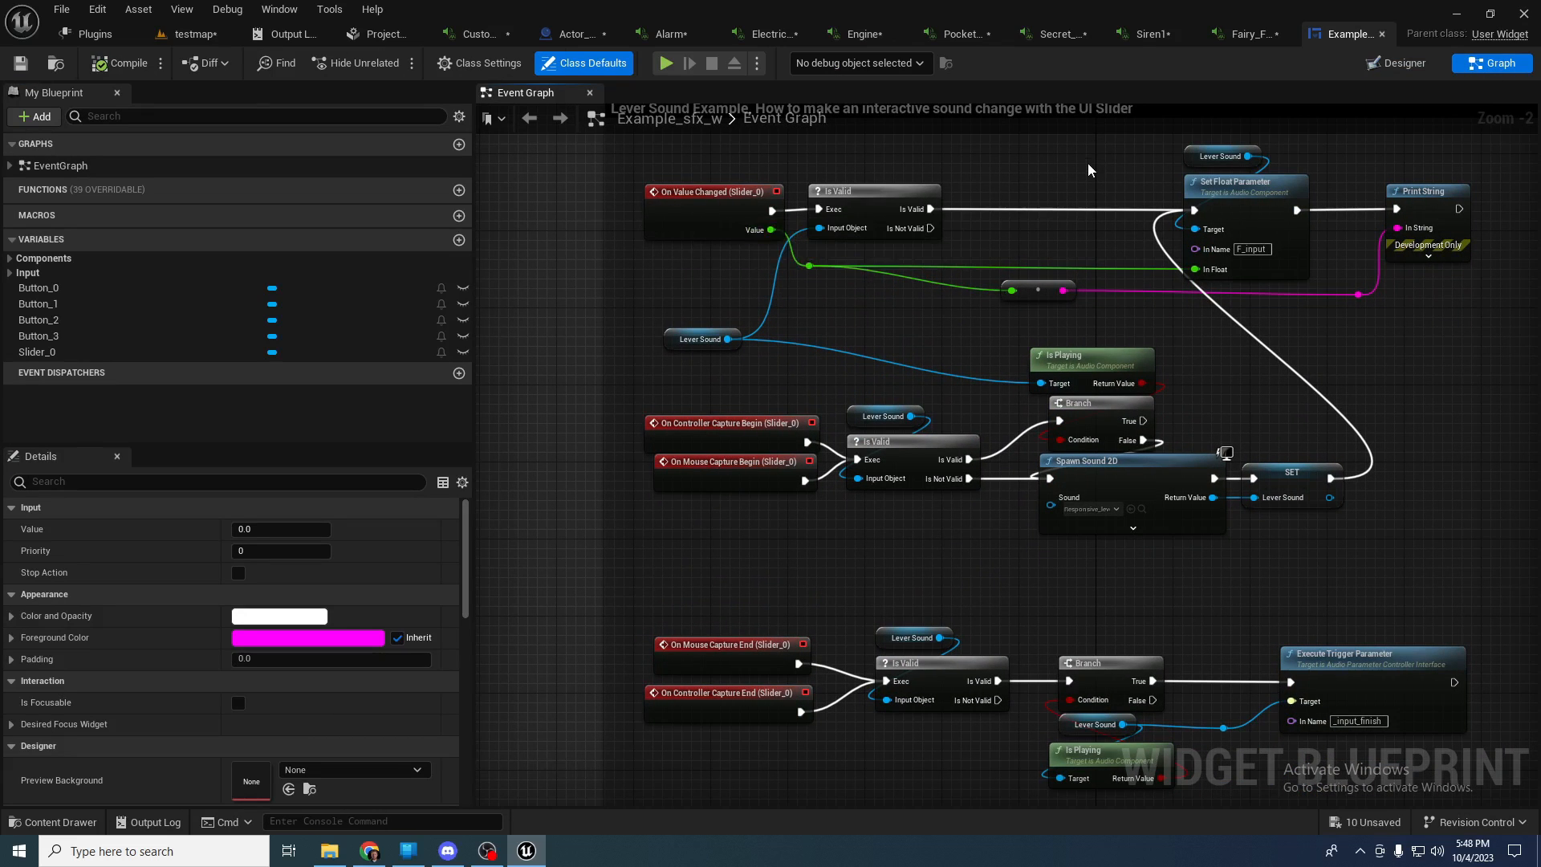
- Examine the Set Float Parameter and Lever Sound nodes of the slider's value-changed event, comparing them with the Set Wave Parameter node in Actor_SFX
left_click(1286, 235)
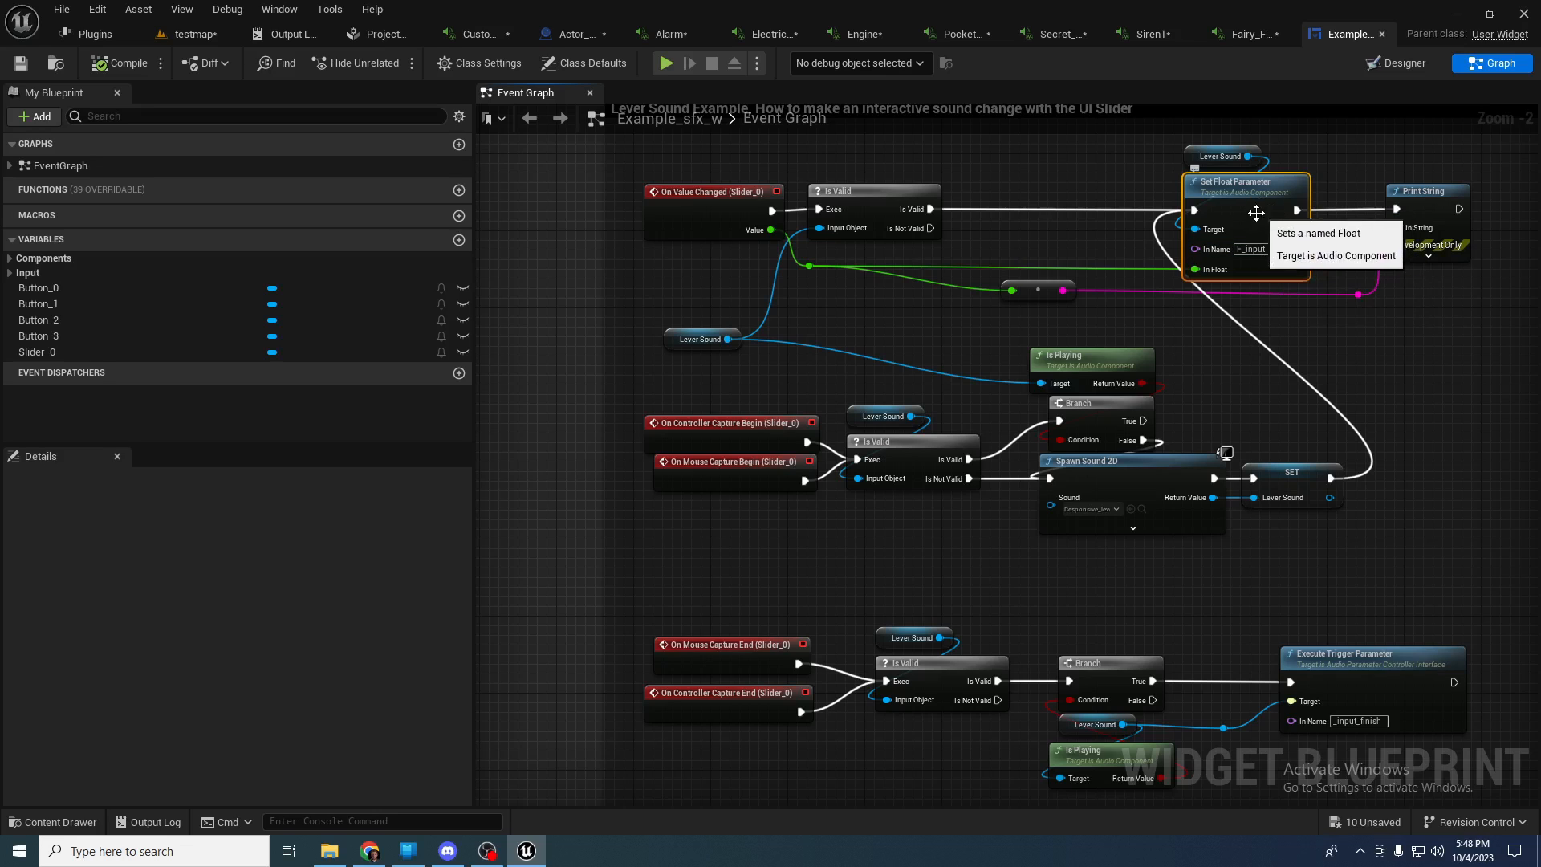
left_click(690, 340)
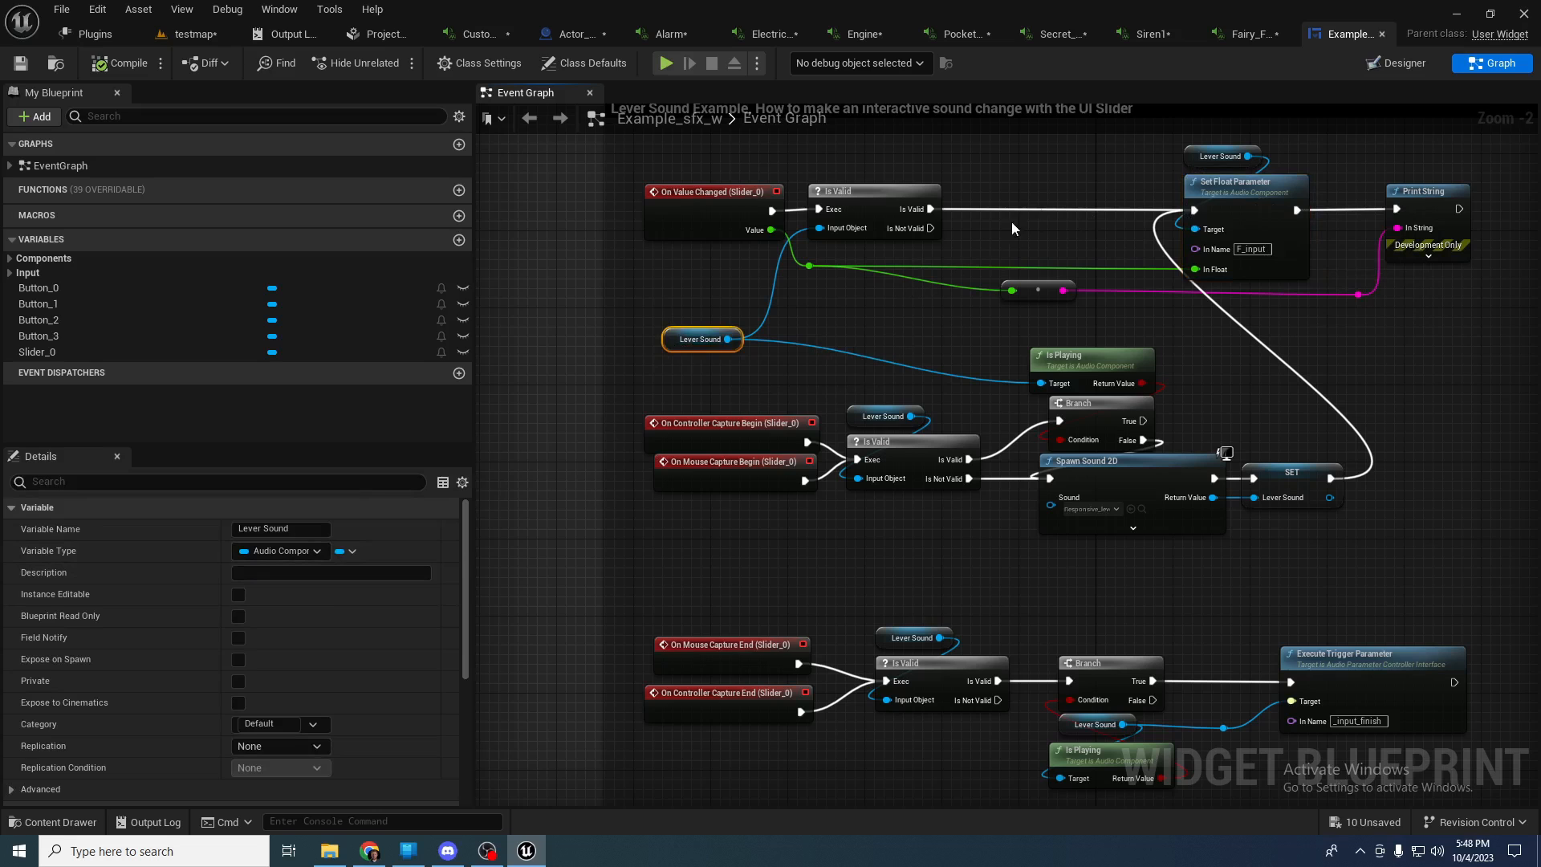
right_click_drag(1048, 167, 1007, 232)
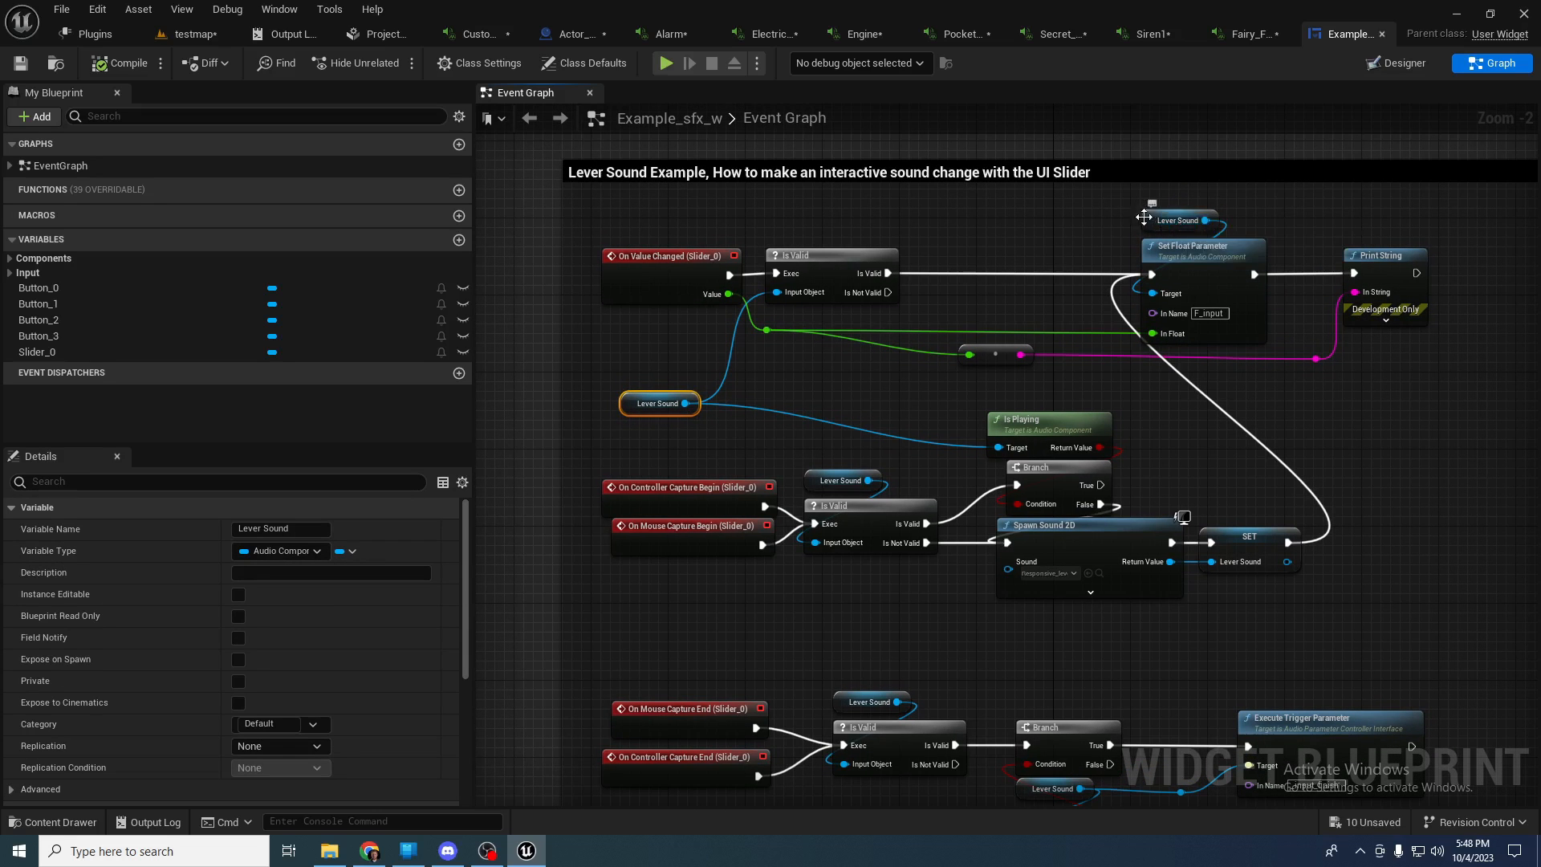
left_click(1144, 217)
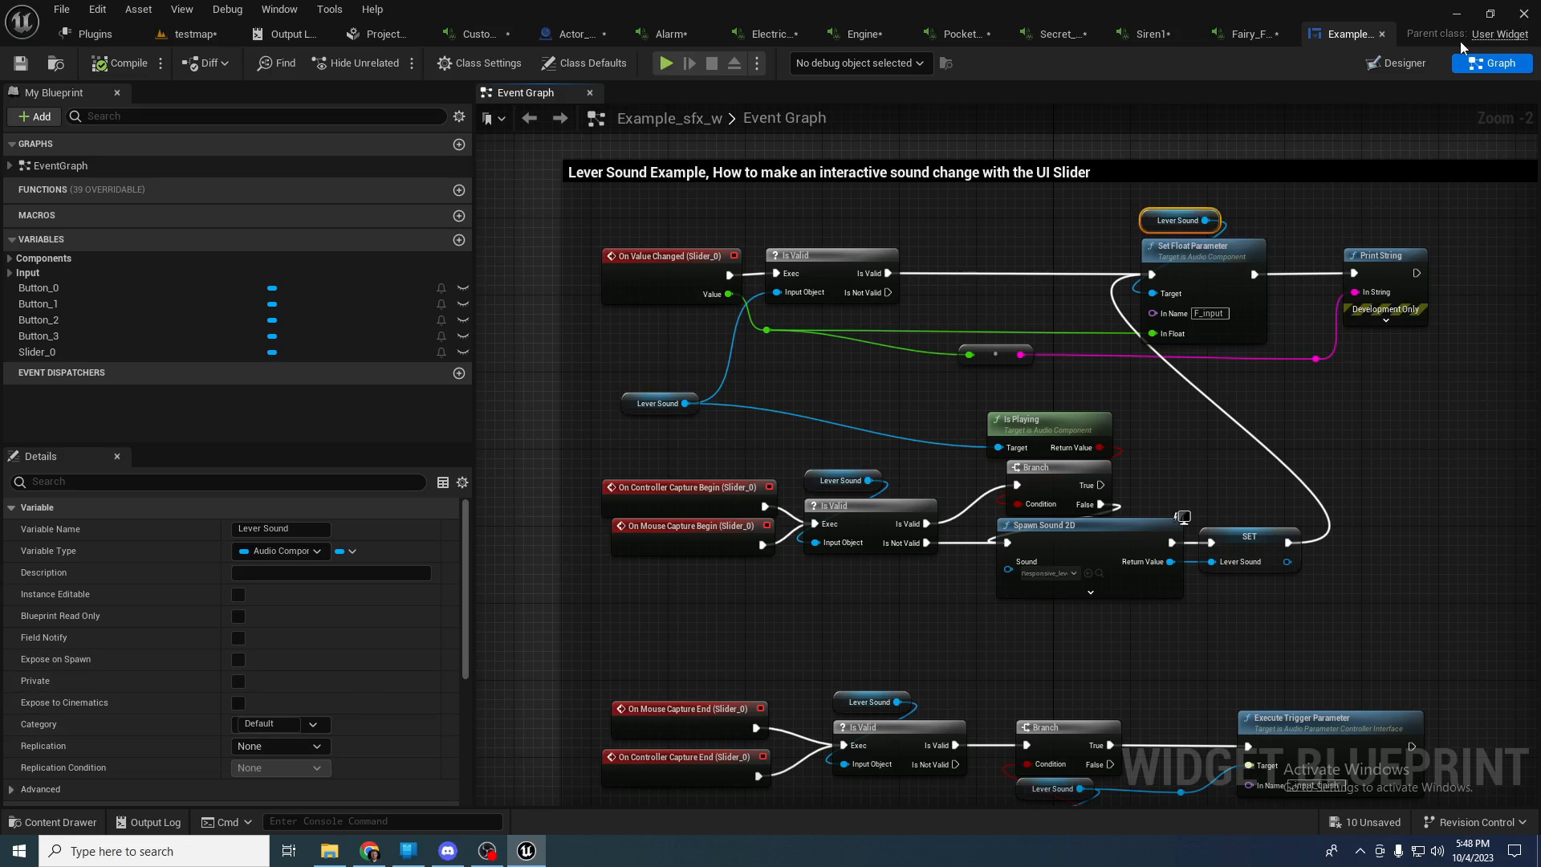
left_click(571, 34)
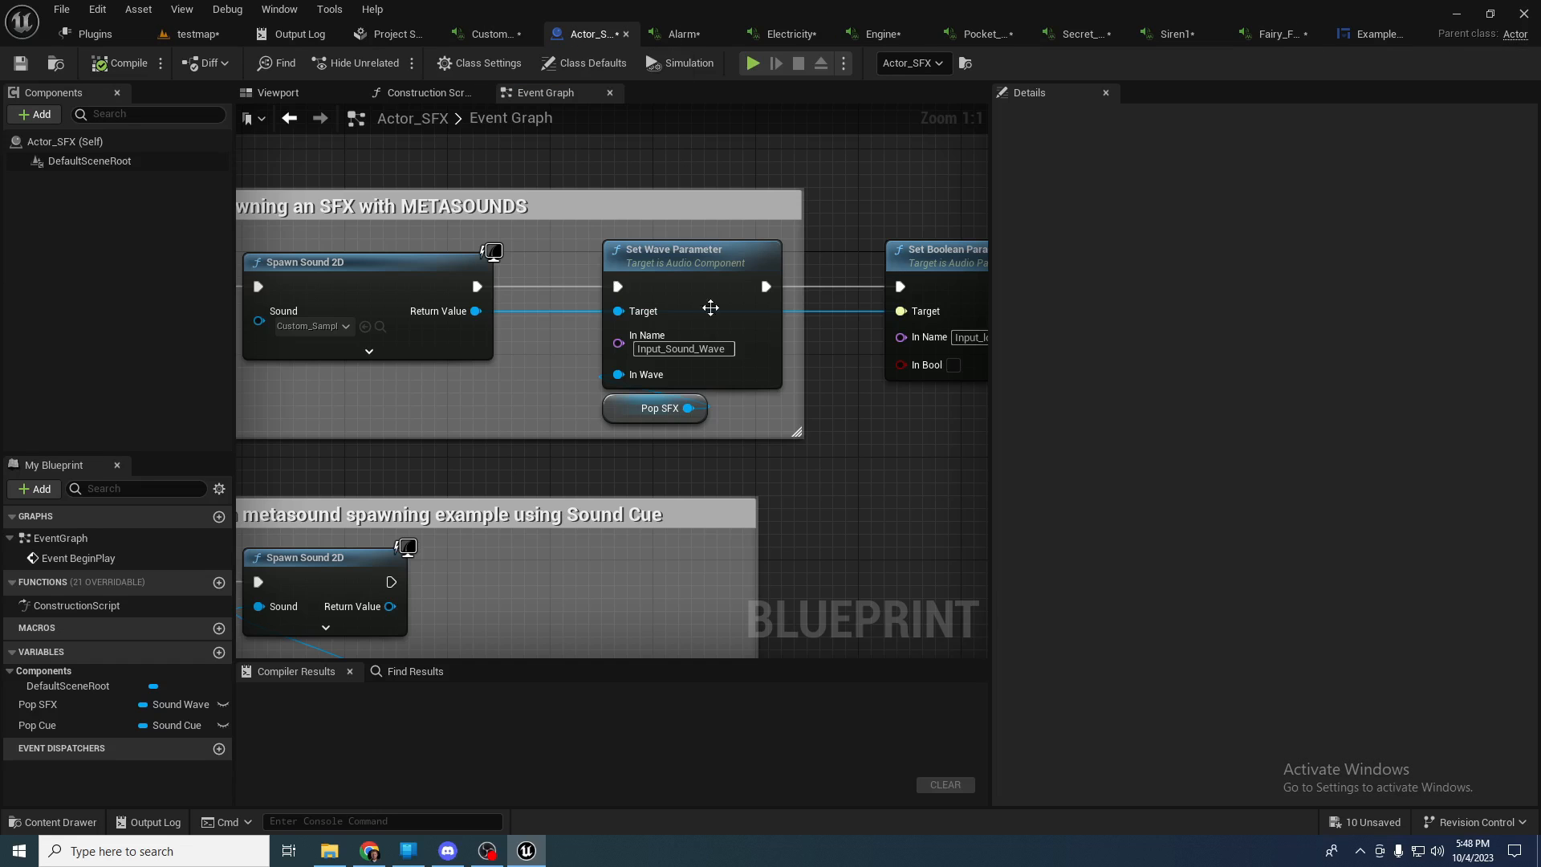
left_click(1369, 35)
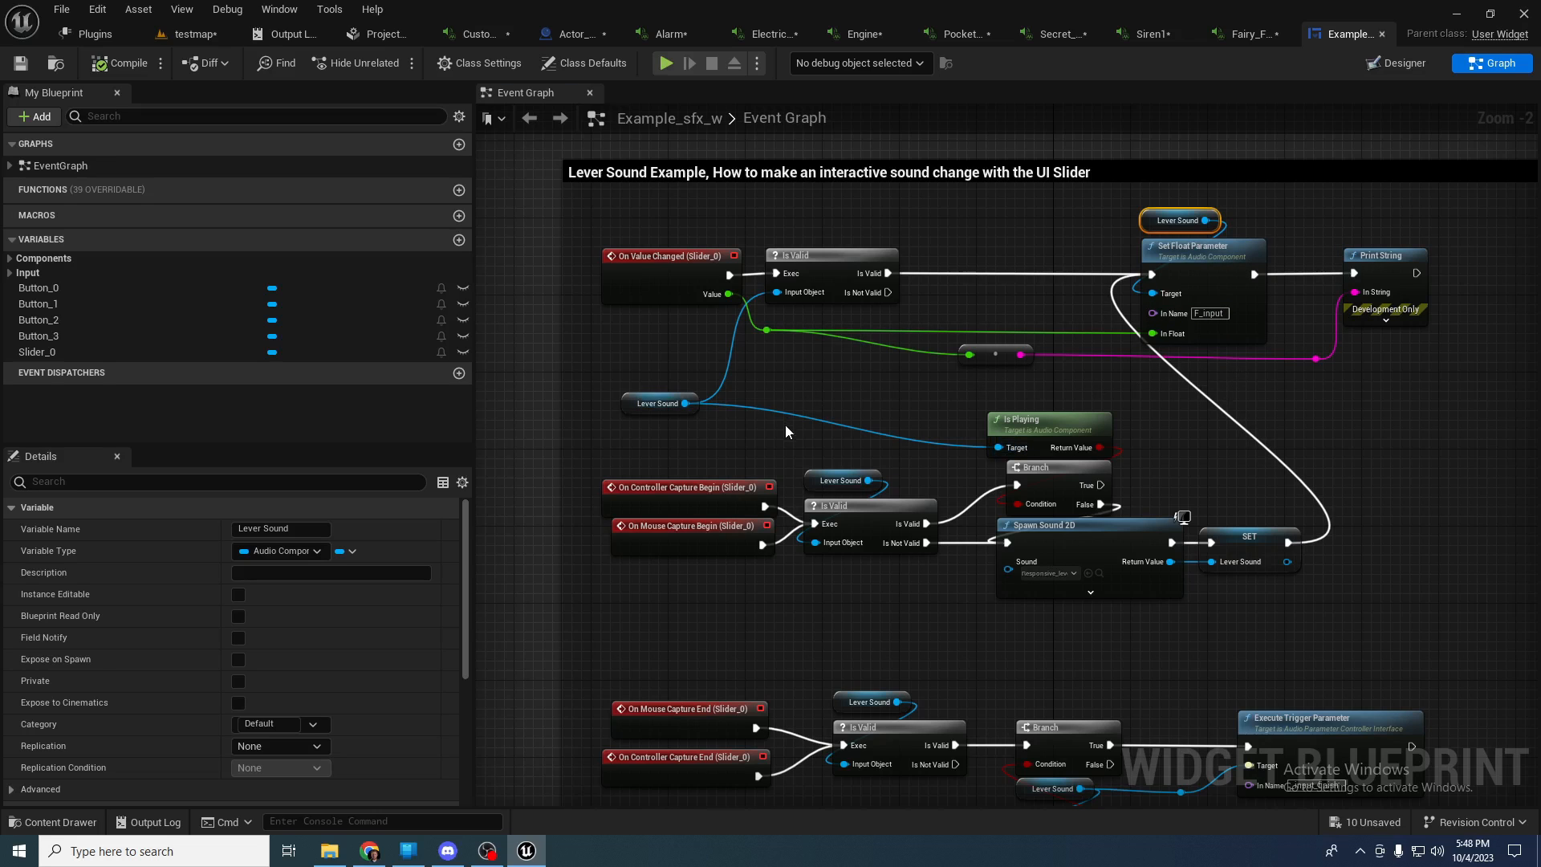
- Examine the slider's capture-begin chain, highlighting its Is Valid, Is Playing, Branch, Spawn Sound 2D and SET nodes in turn
right_click_drag(784, 431, 818, 307)
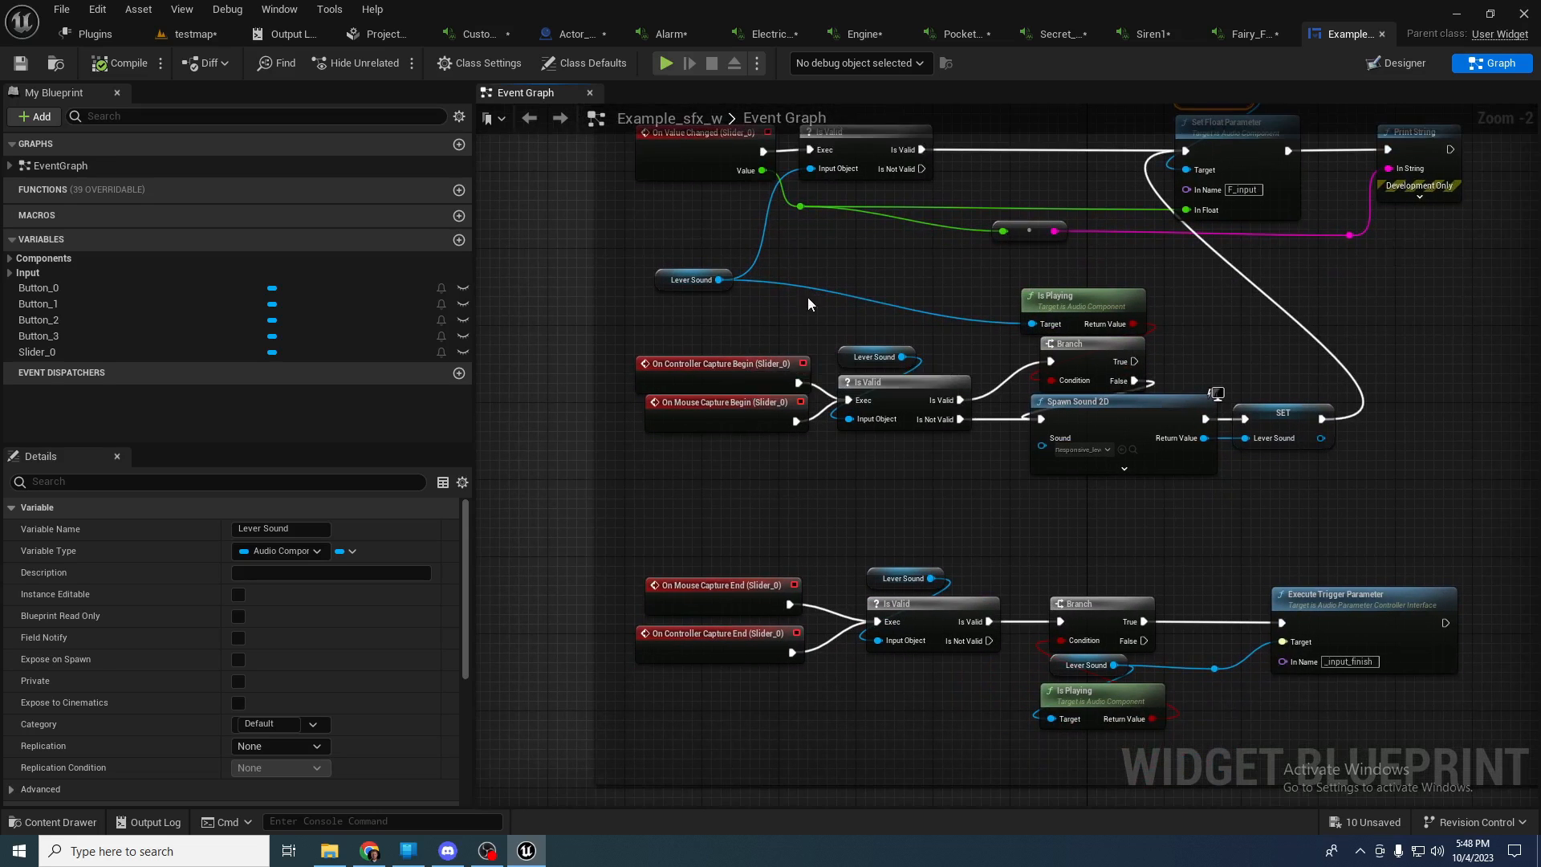
left_click_drag(1016, 281, 1194, 359)
left_click_drag(826, 340, 989, 459)
left_click_drag(835, 318, 1005, 458)
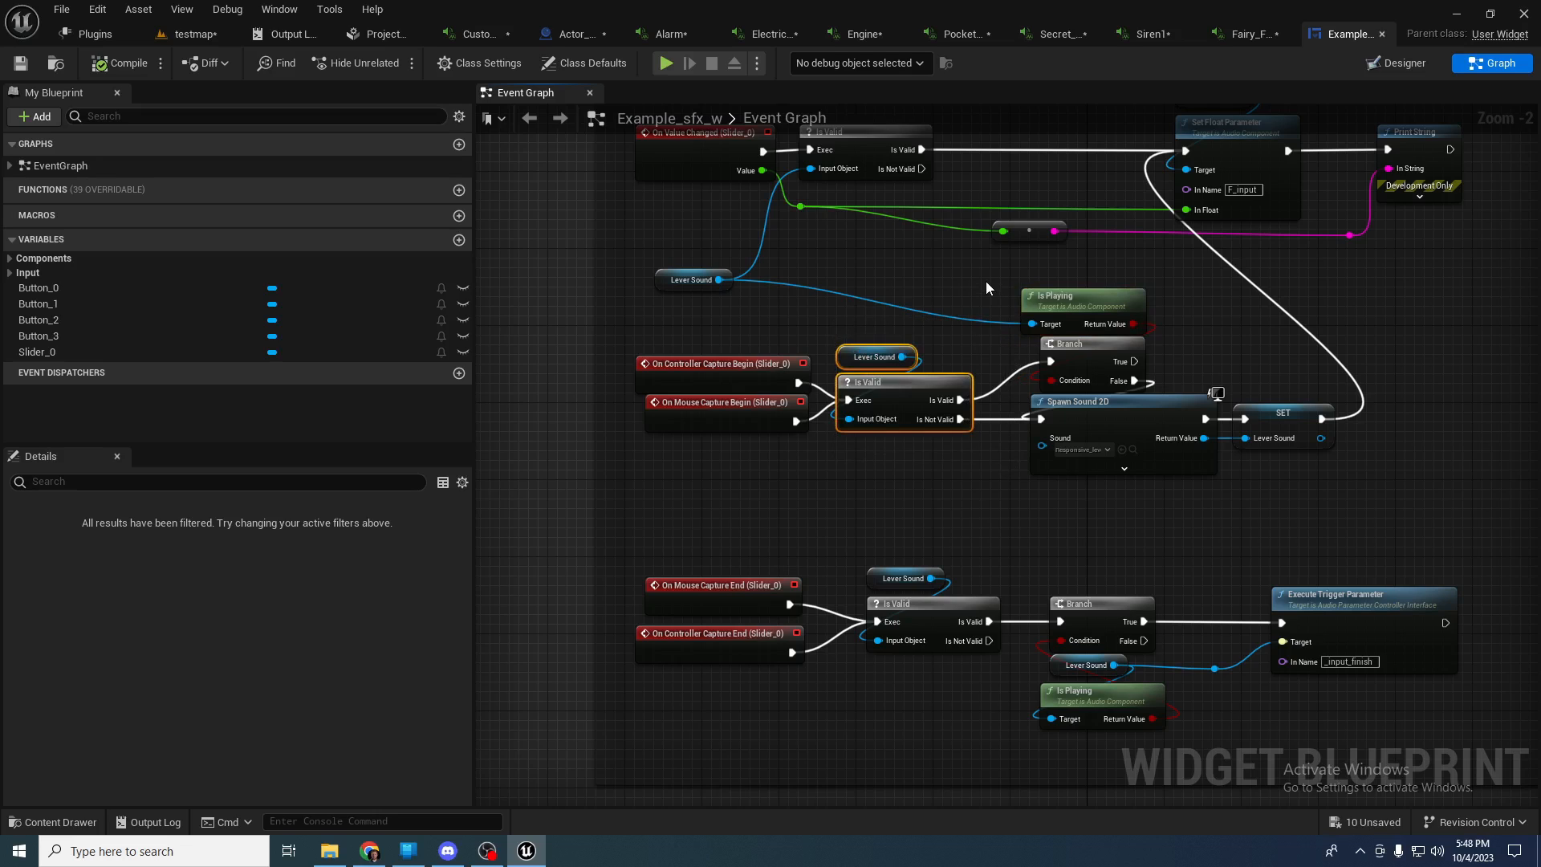
left_click_drag(940, 270, 1201, 388)
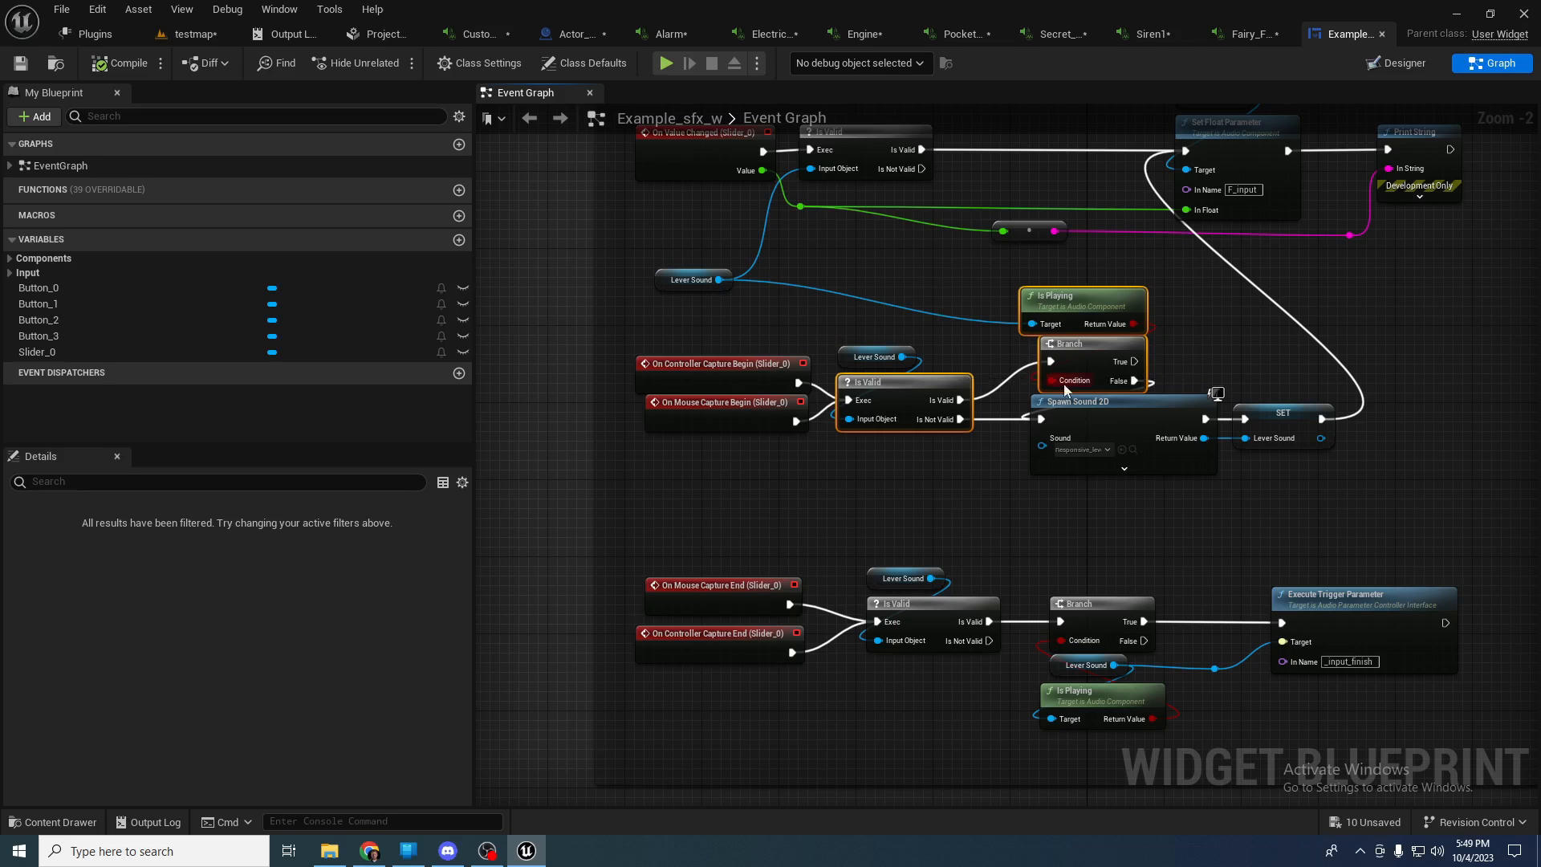
left_click_drag(1006, 396, 1343, 497)
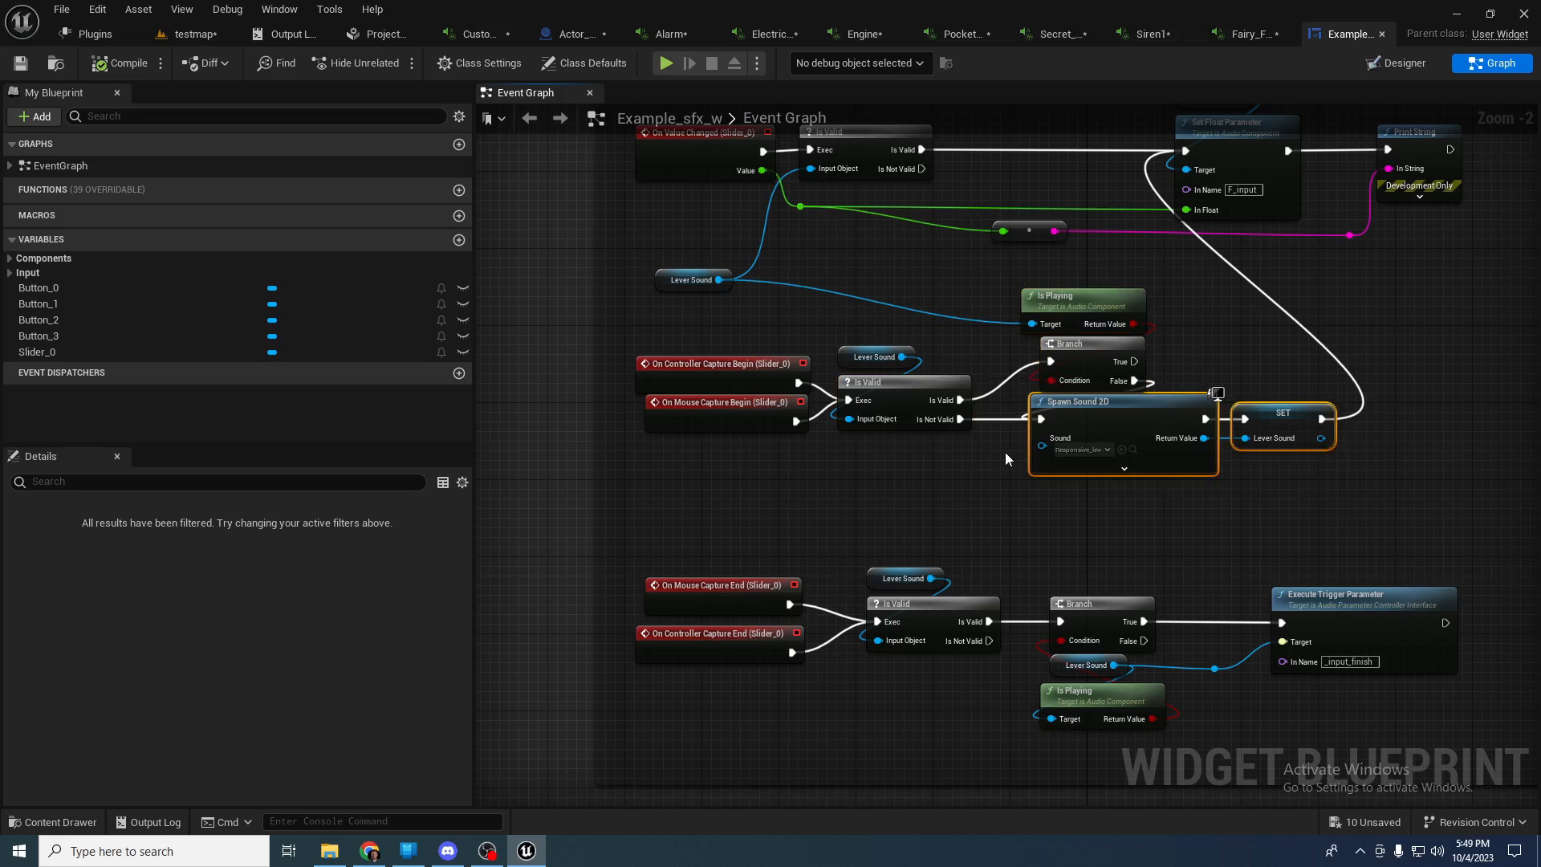
- Move the On Mouse Capture Begin (Slider_0) event slightly down and highlight the nodes it runs, from Is Valid to SET
left_click_drag(721, 422, 715, 439)
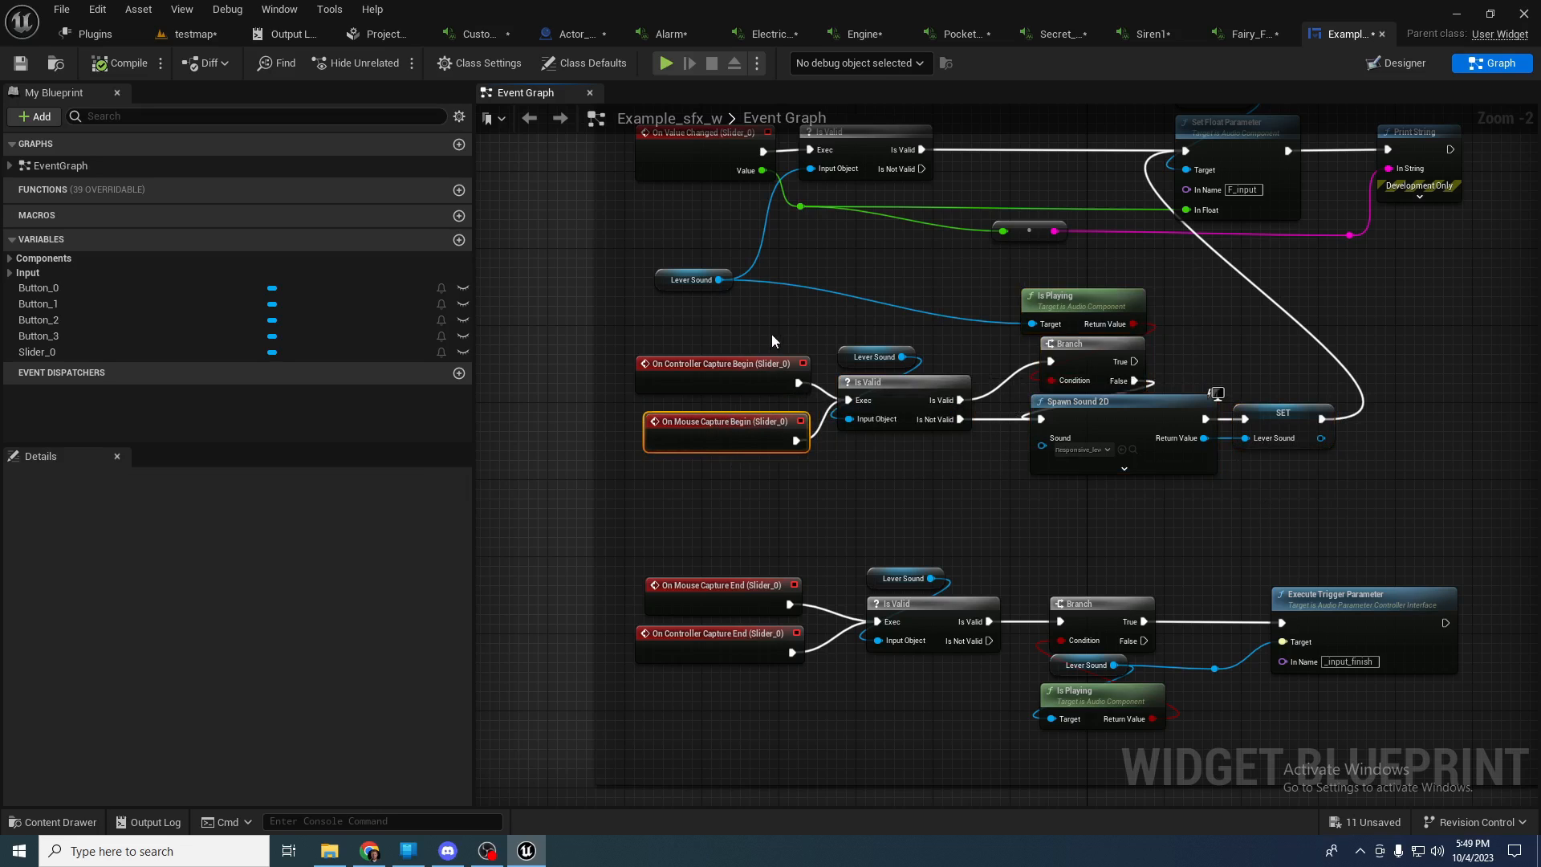
right_click_drag(772, 334, 743, 353)
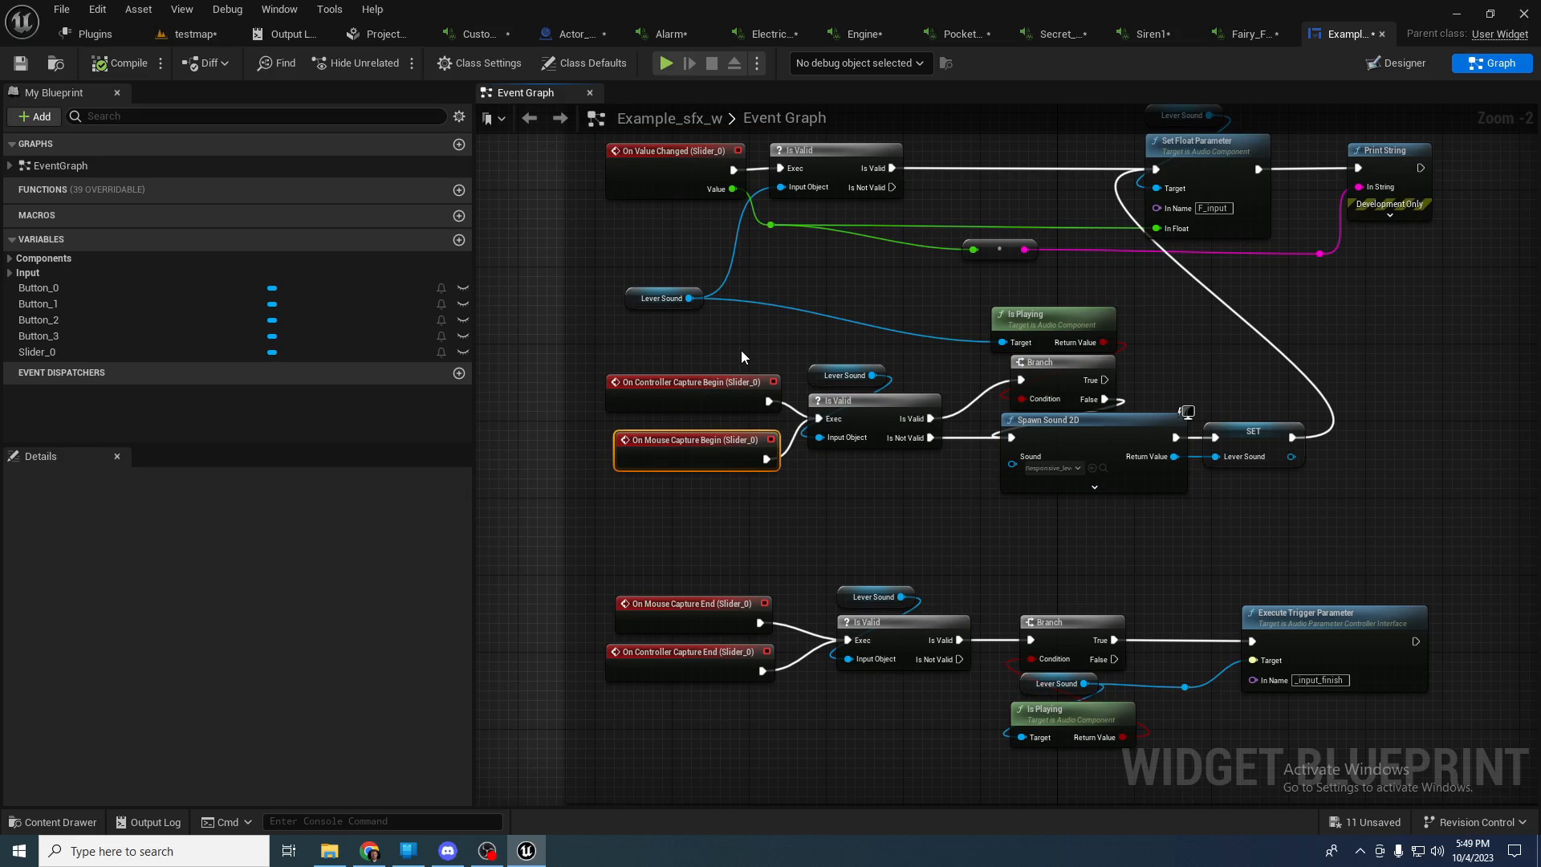
left_click_drag(826, 329, 1313, 518)
- Examine the capture-end chain, focusing on the Execute Trigger Parameter node named _input_finish and its Lever Sound target
right_click_drag(929, 533, 918, 368)
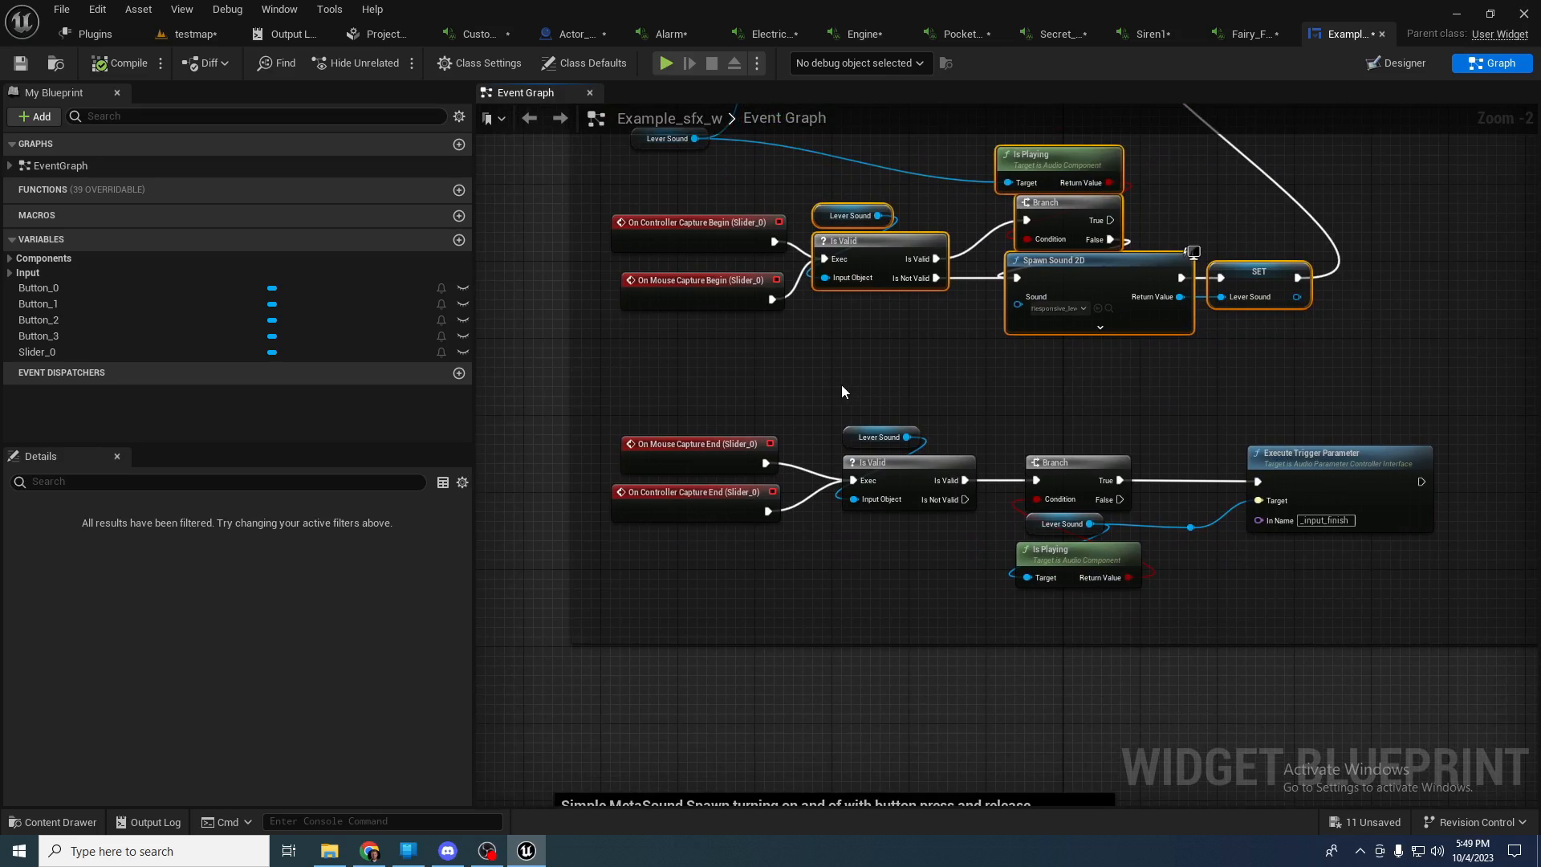
left_click(831, 383)
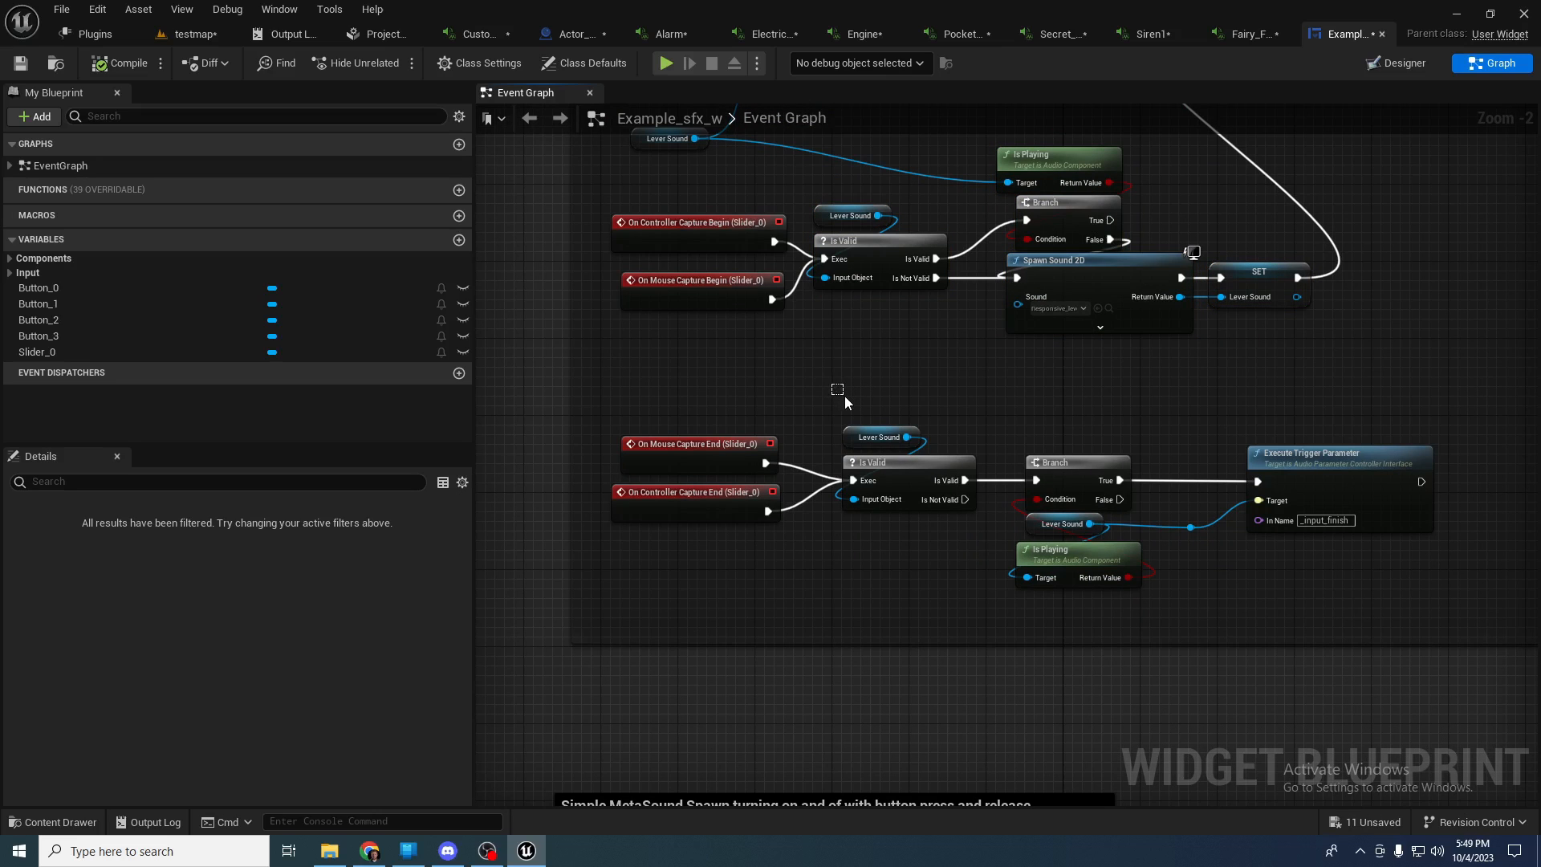
right_click_drag(870, 398, 778, 388)
left_click_drag(1154, 393, 1379, 578)
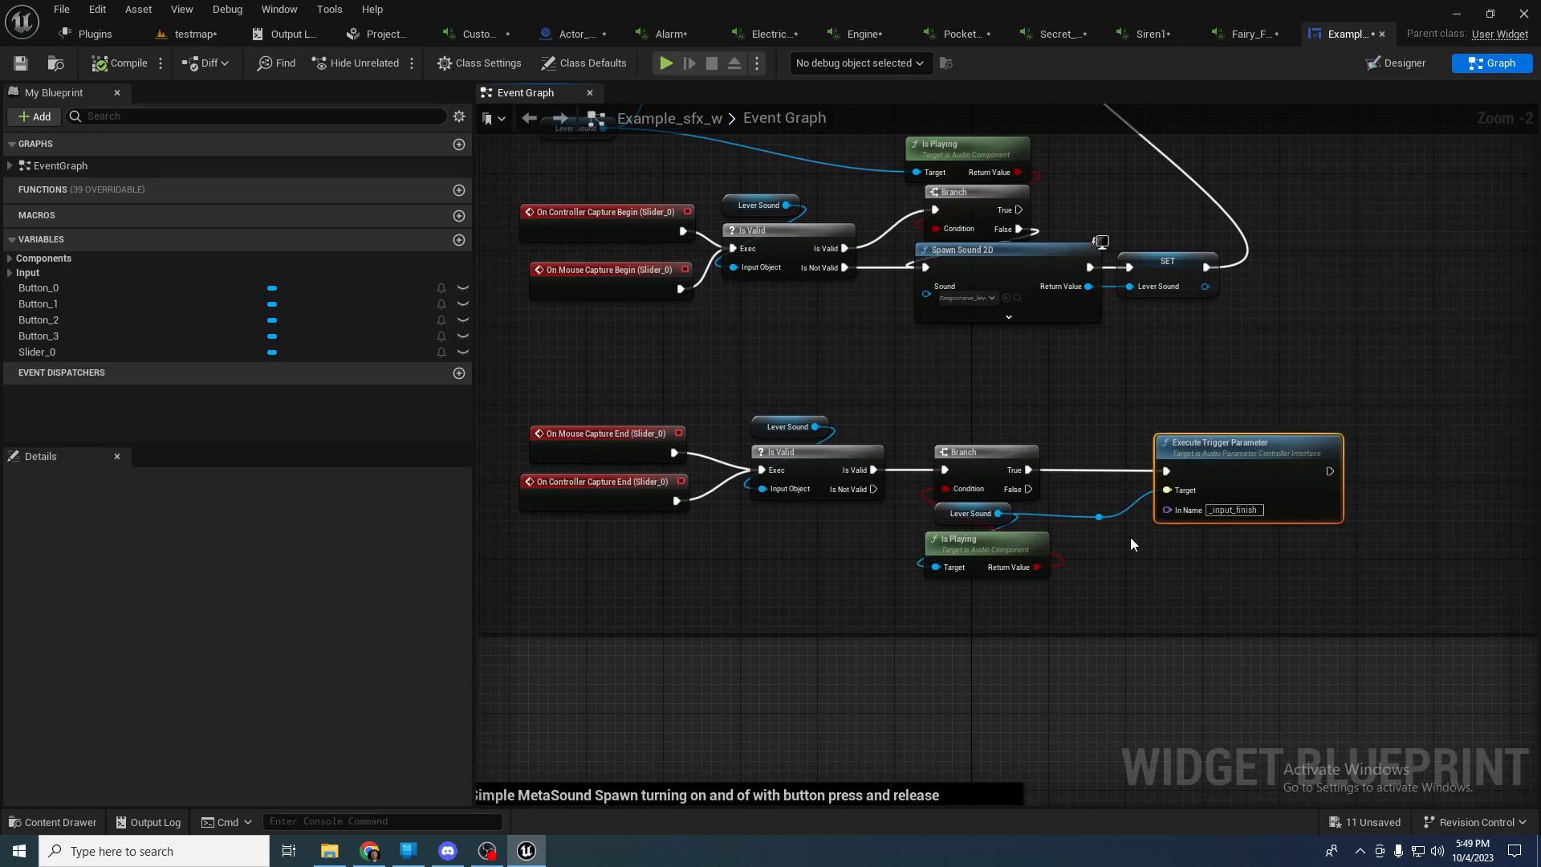
left_click(967, 513)
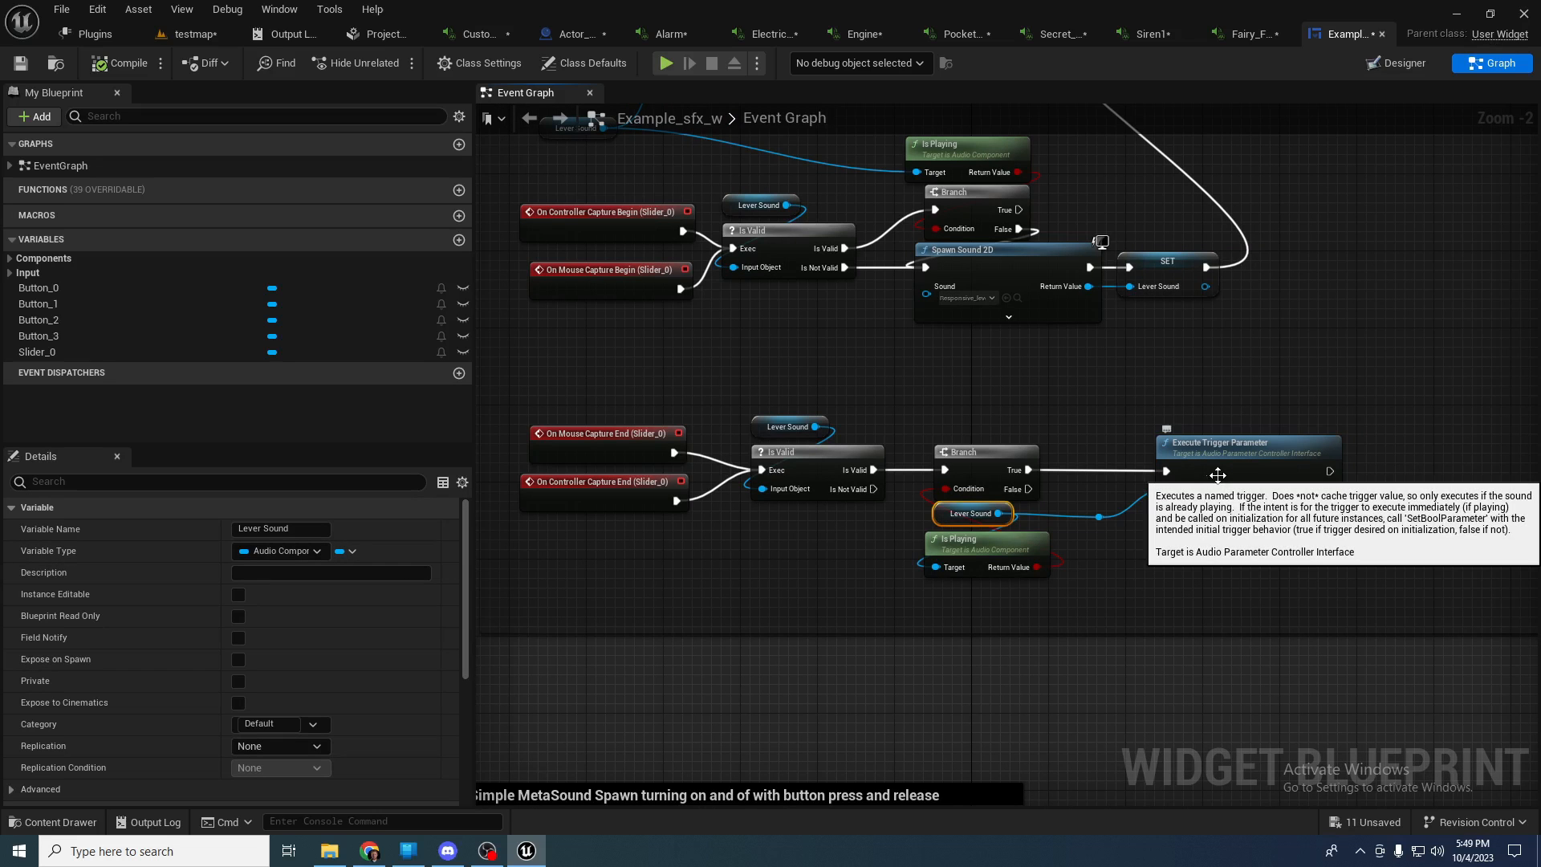
right_click_drag(995, 406, 1003, 341)
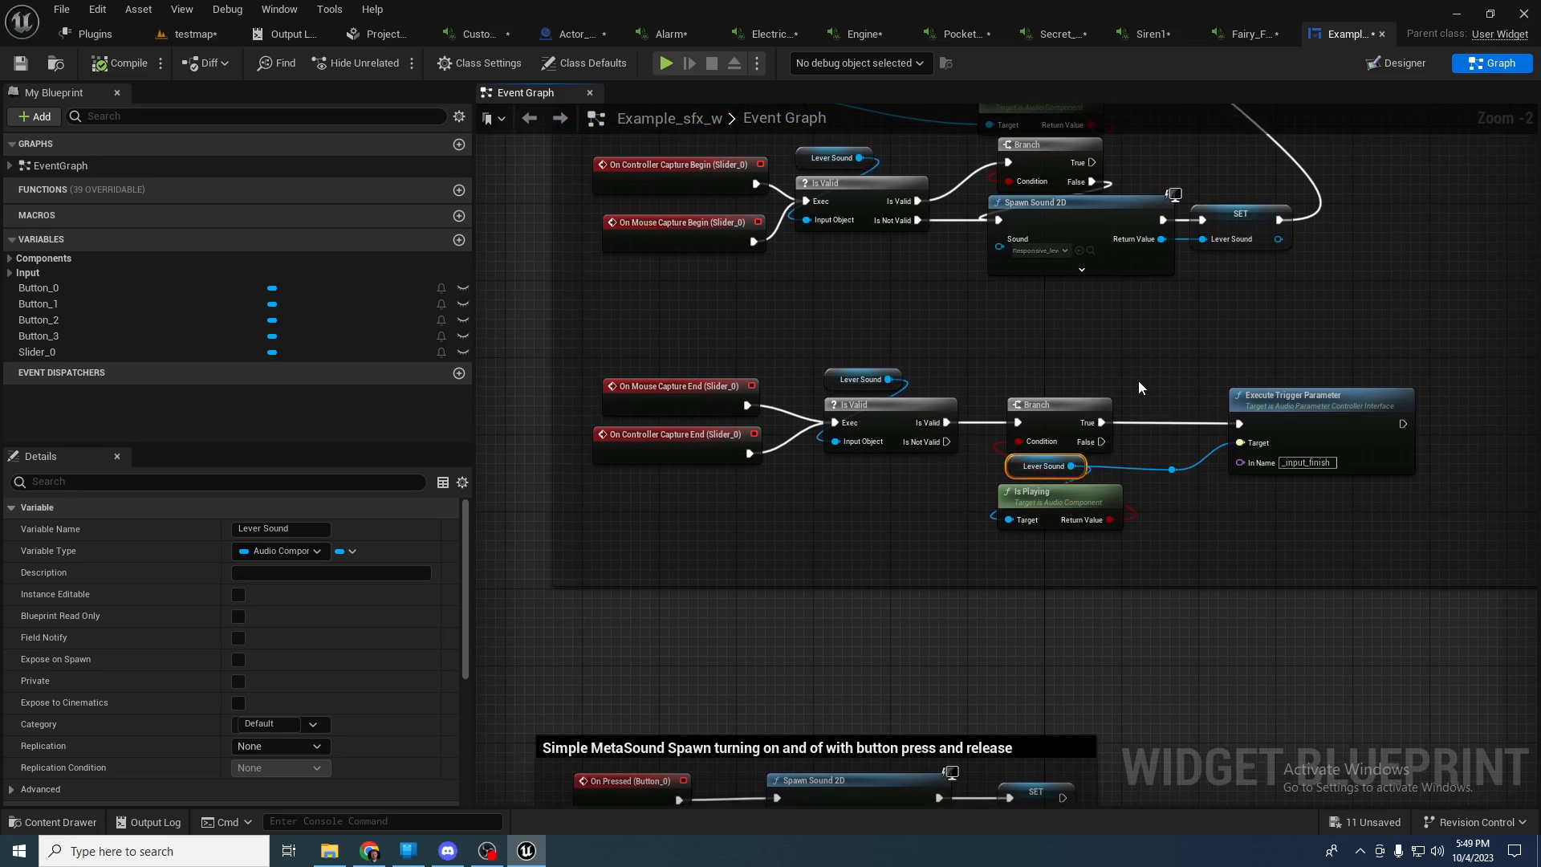
- Undo a small move of the capture-end Is Playing node and highlight the chain's Is Valid, Branch and Execute Trigger Parameter nodes
mouse_move(1064, 496)
left_mouse_down()
mouse_move(1064, 528)
mouse_move(1080, 514)
left_mouse_up()
key("ctrl+z")
left_click_drag(787, 357, 980, 489)
left_click_drag(972, 363, 1138, 538)
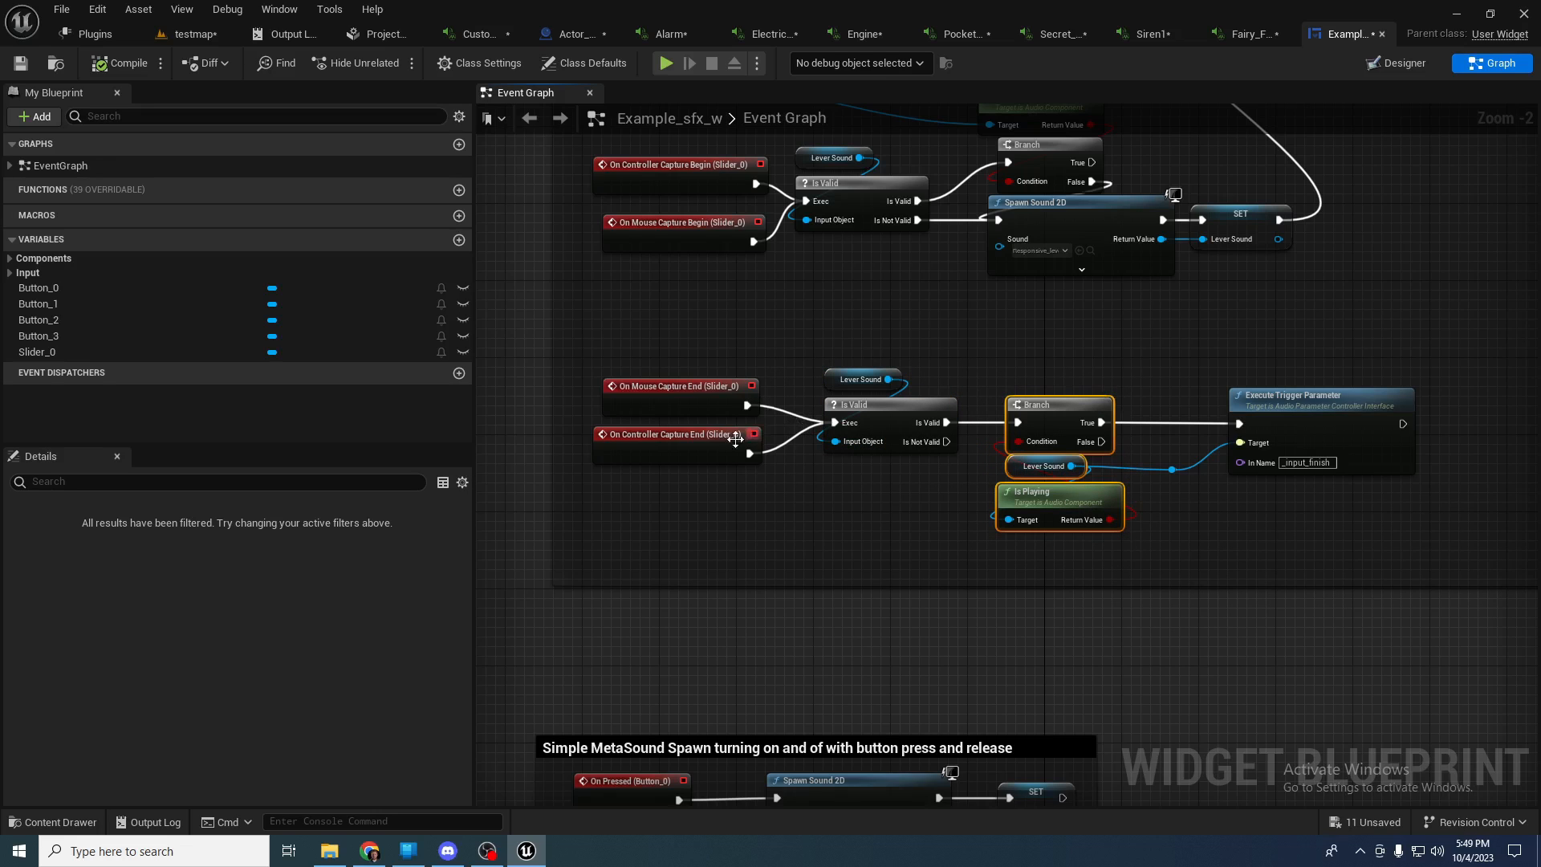
left_click(1284, 400)
- Review the whole Lever Sound Example and align the On Mouse Capture Begin event beneath the On Controller Capture Begin event
right_click_drag(1205, 513, 1327, 388)
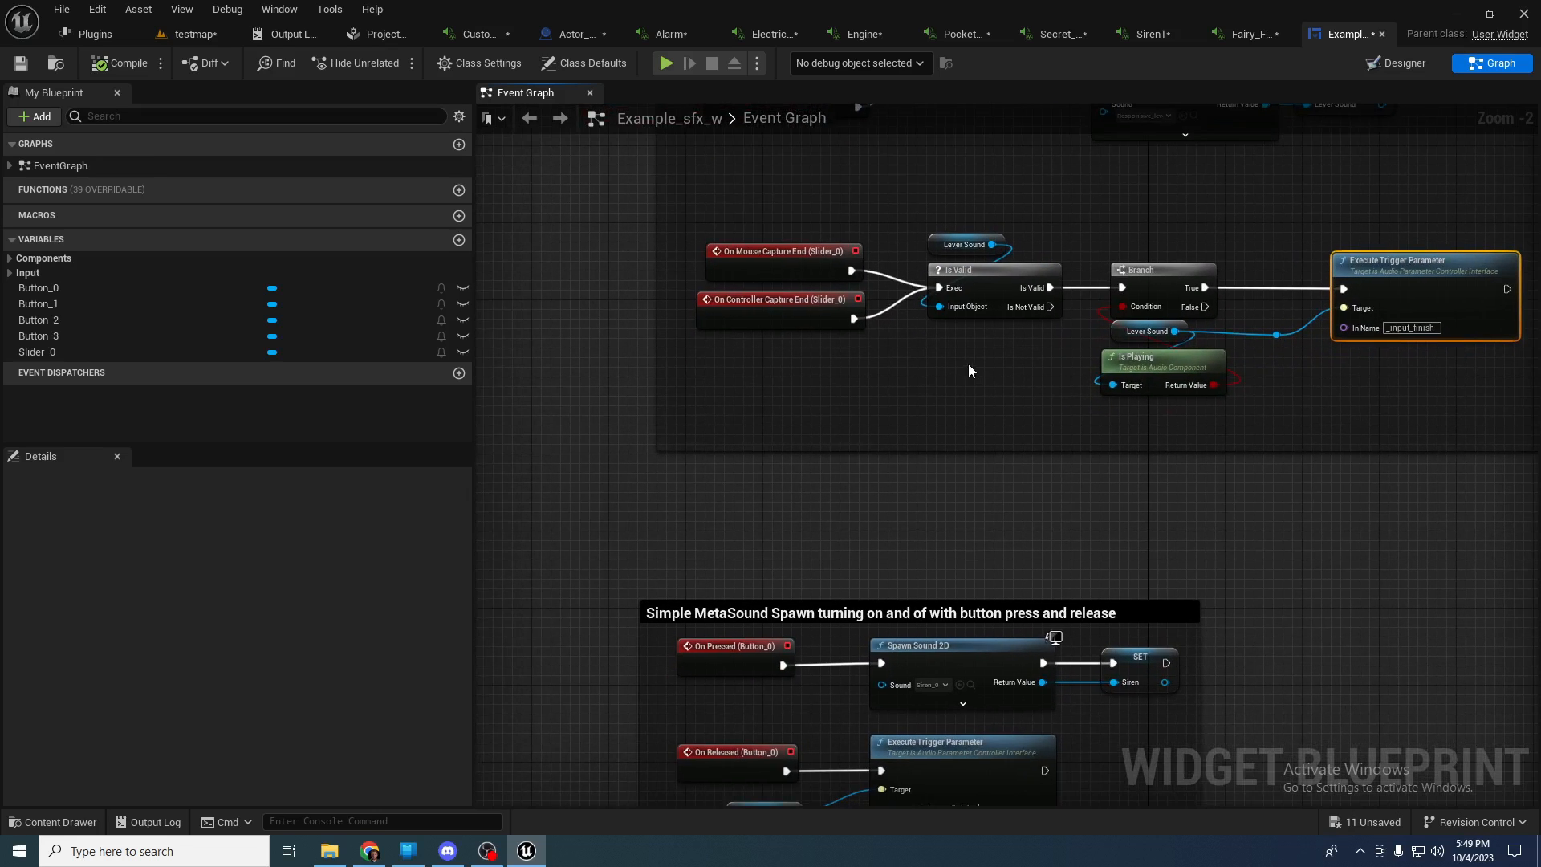
scroll(979, 378, "down", 1)
scroll(979, 373, "up", 1)
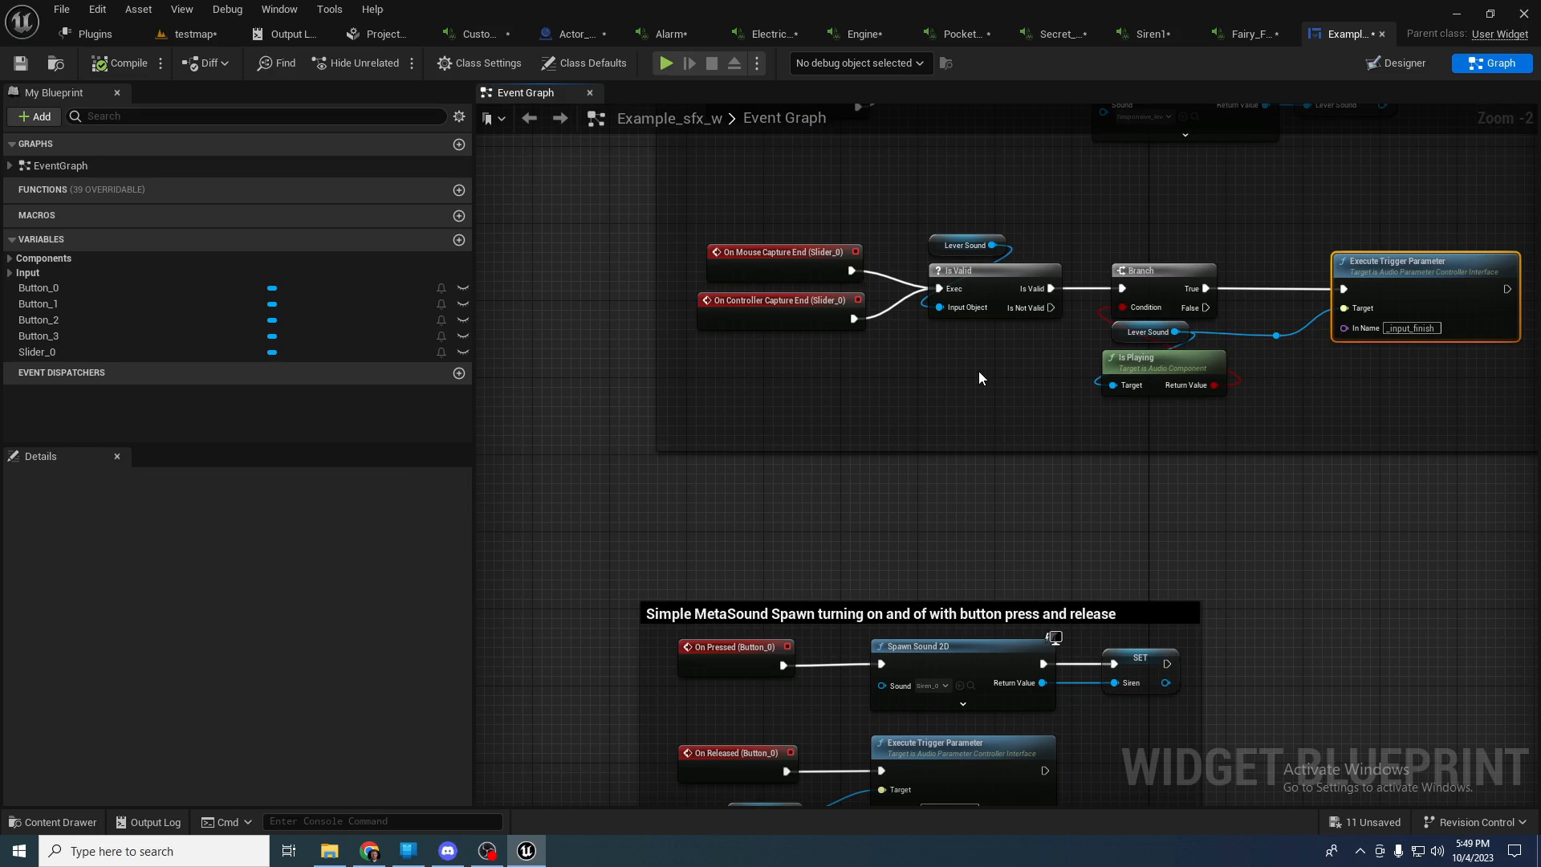
right_click_drag(1095, 235, 1008, 611)
right_click_drag(838, 294, 846, 384)
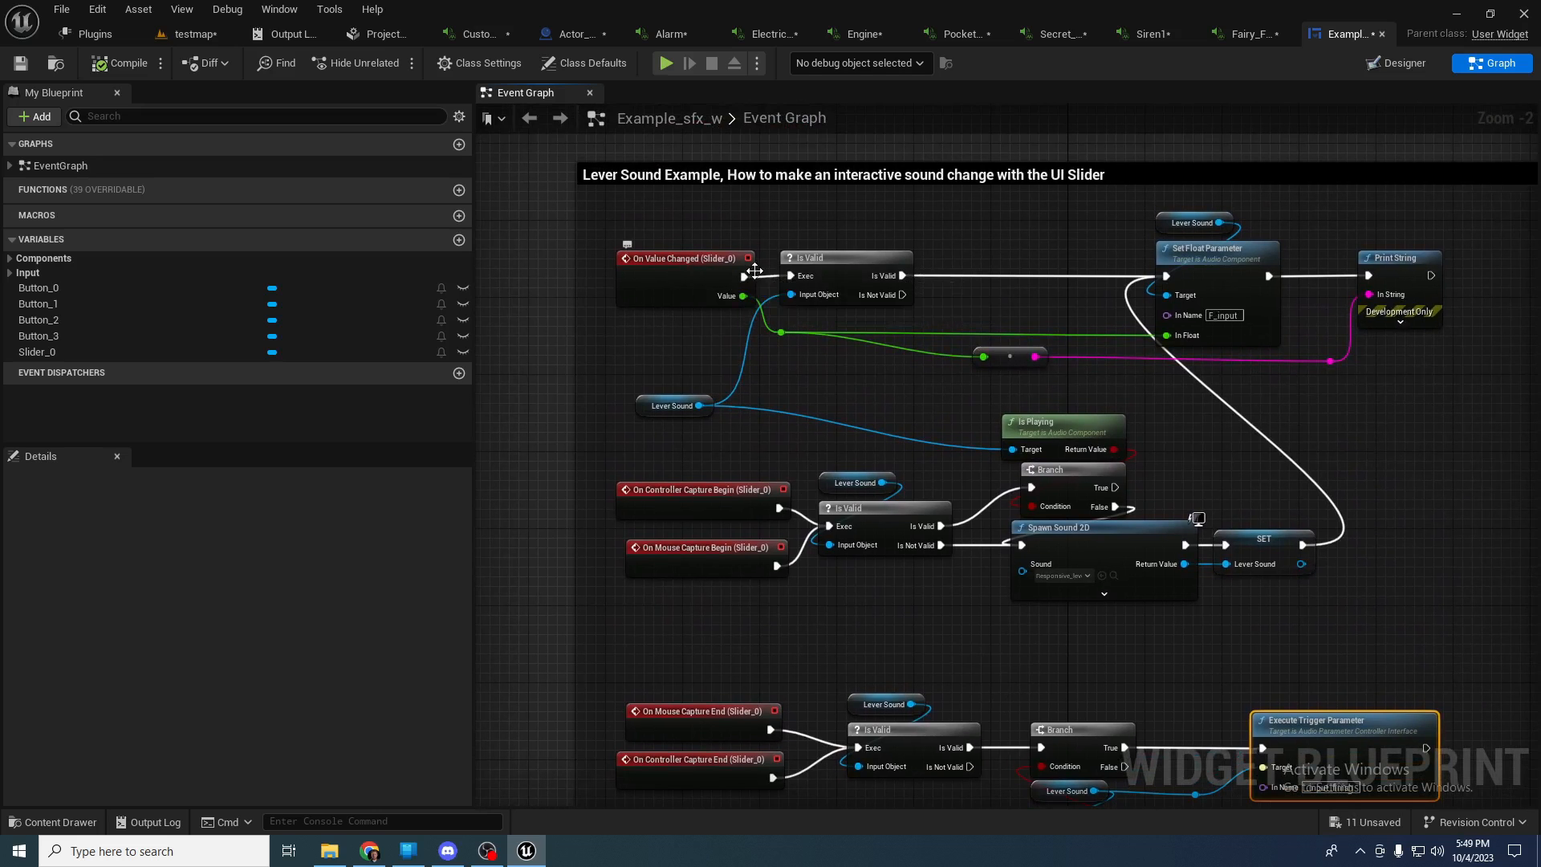
right_click_drag(1015, 377, 1044, 311)
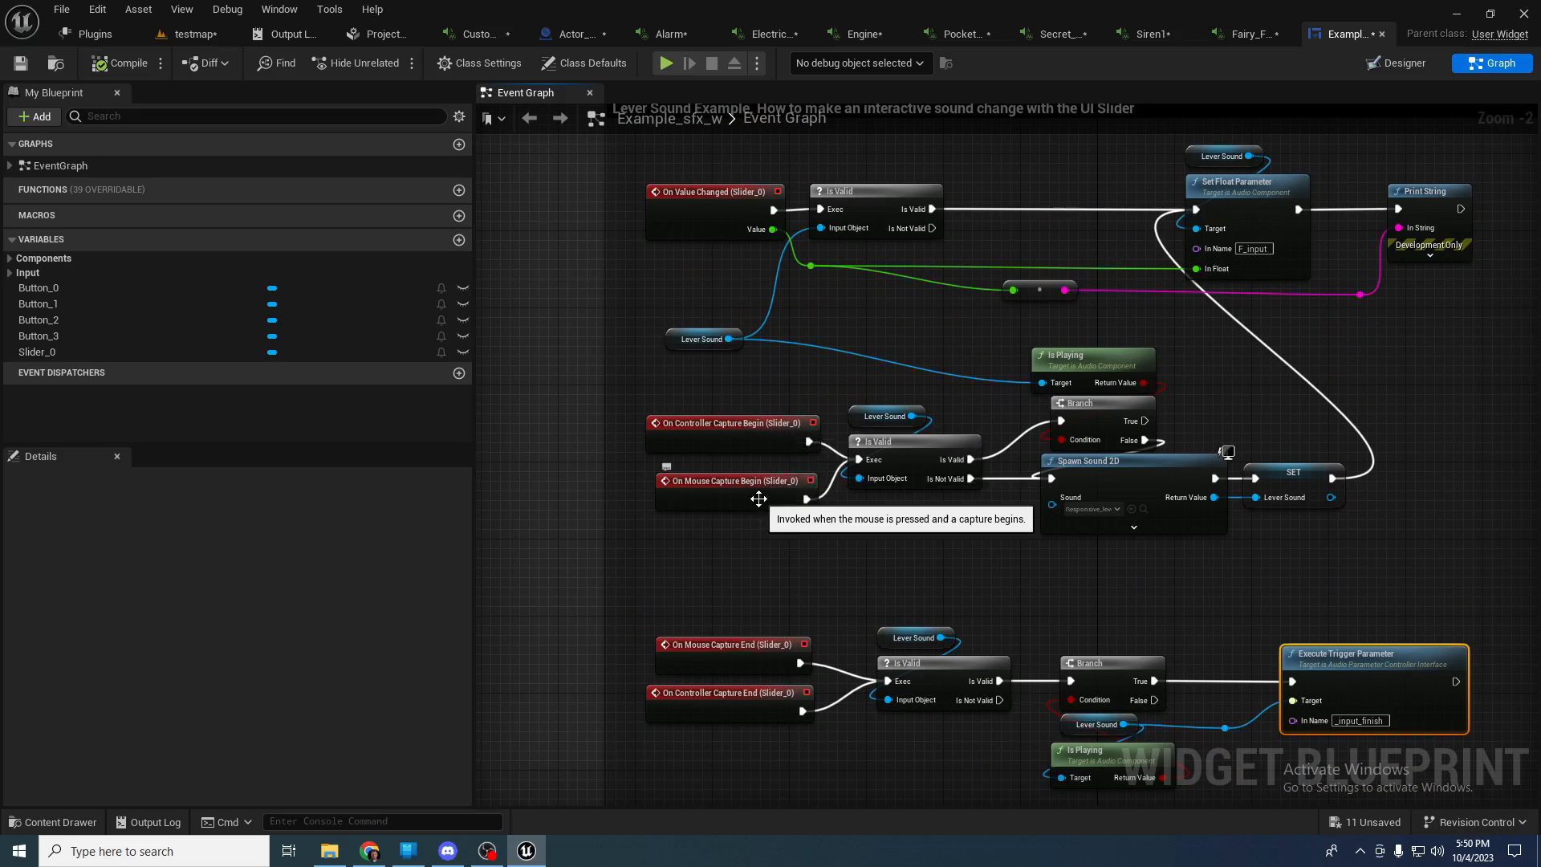
left_click_drag(744, 512, 733, 522)
left_click(788, 372)
- Examine the Simple MetaSound Spawn example that handles pressing and releasing Button_0
right_click_drag(788, 374, 759, 266)
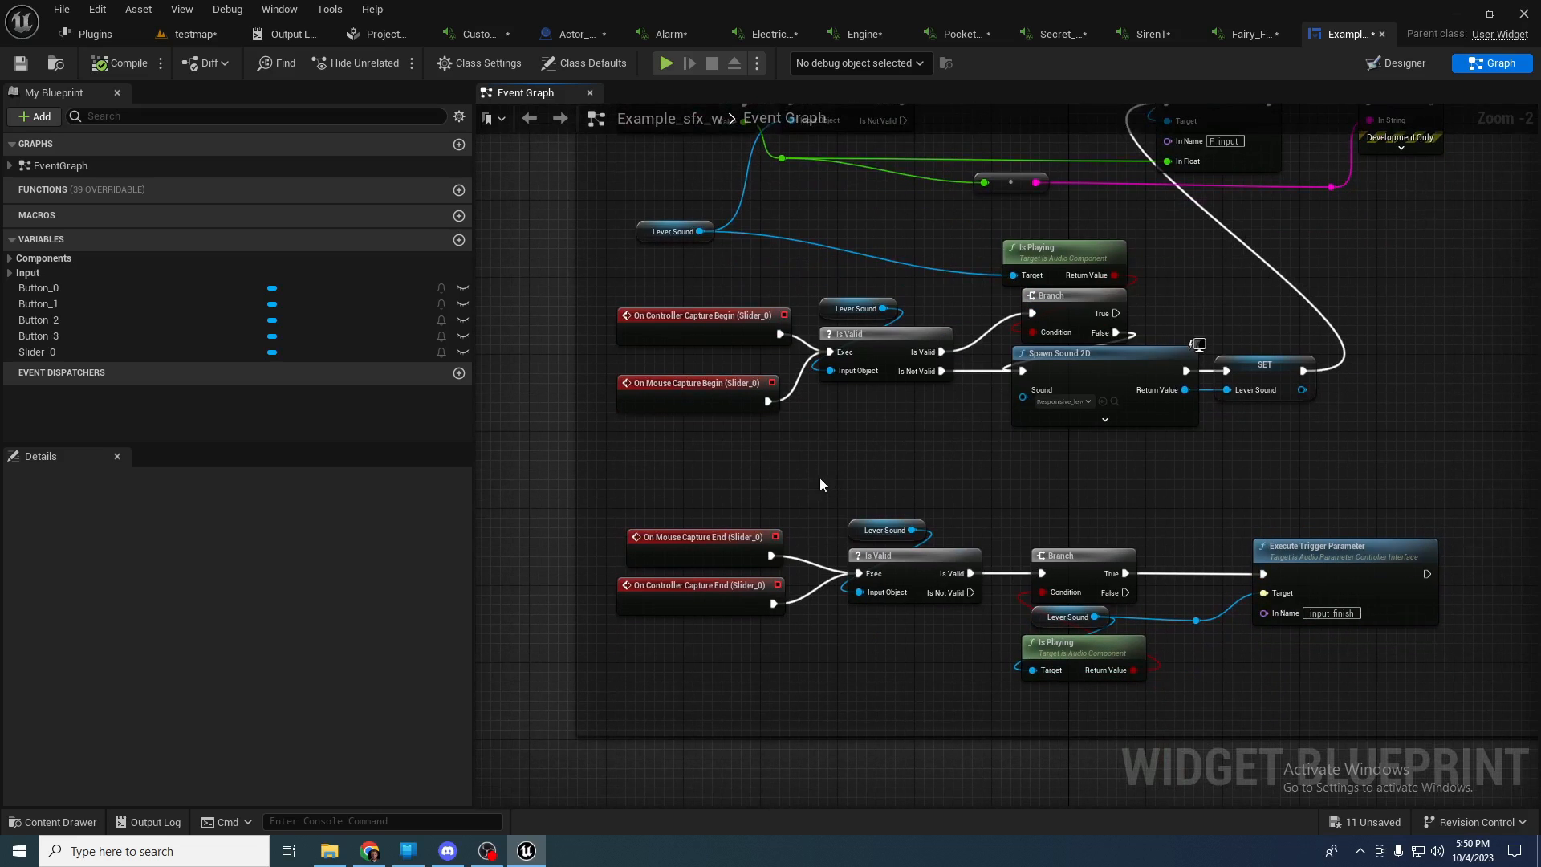
scroll(893, 472, "down", 3)
right_click_drag(903, 581, 922, 282)
scroll(804, 405, "up", 4)
right_click_drag(869, 361, 847, 284)
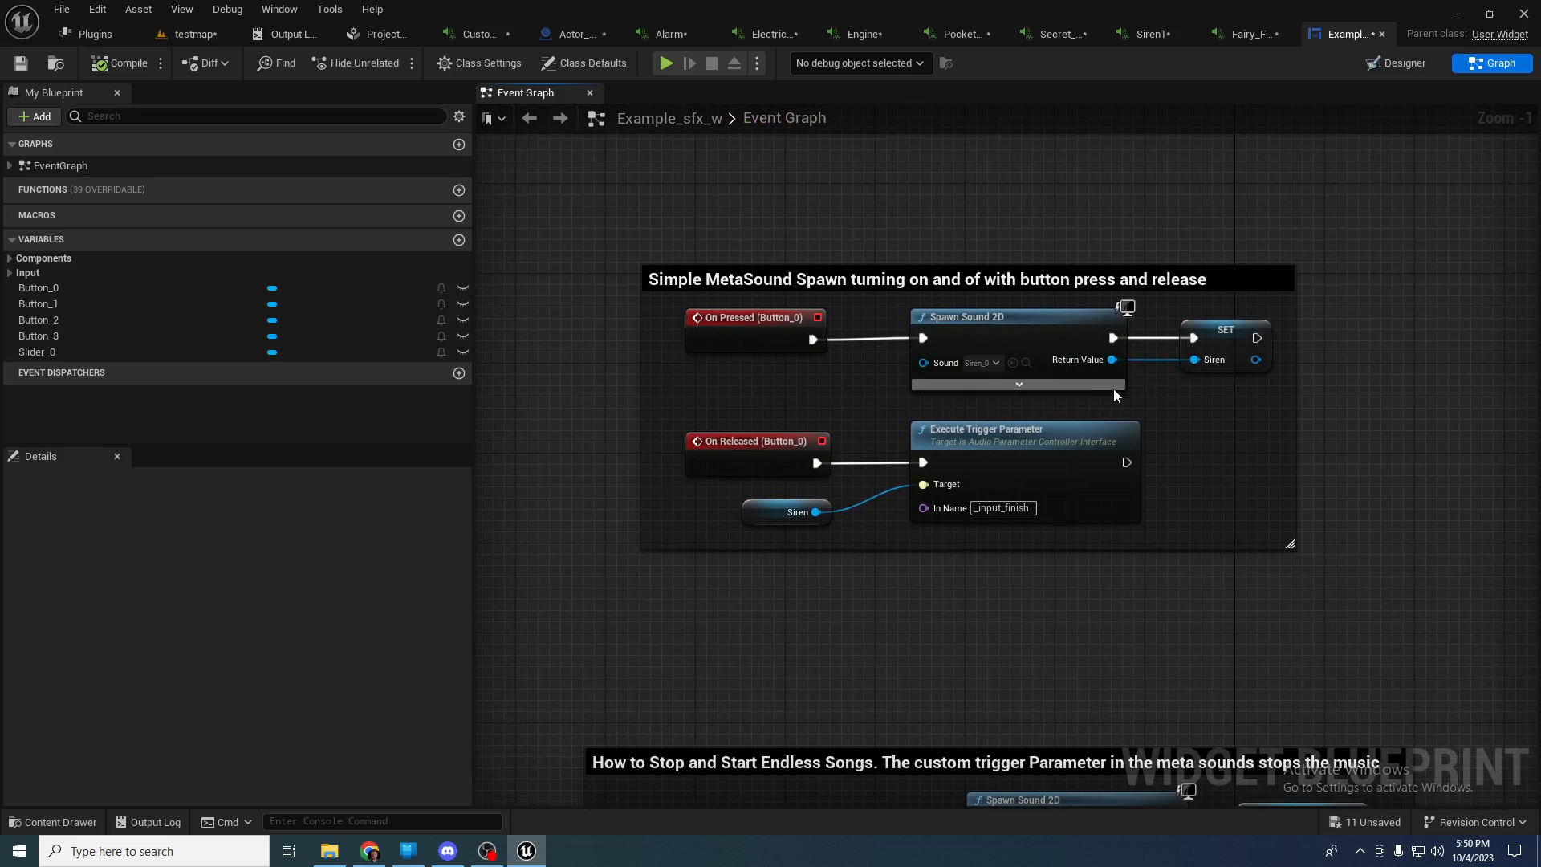
- Highlight the Spawn Sound 2D and Siren SET nodes, the Siren getter and the Execute Trigger Parameter node in the Button_0 example
left_click_drag(878, 310, 1232, 406)
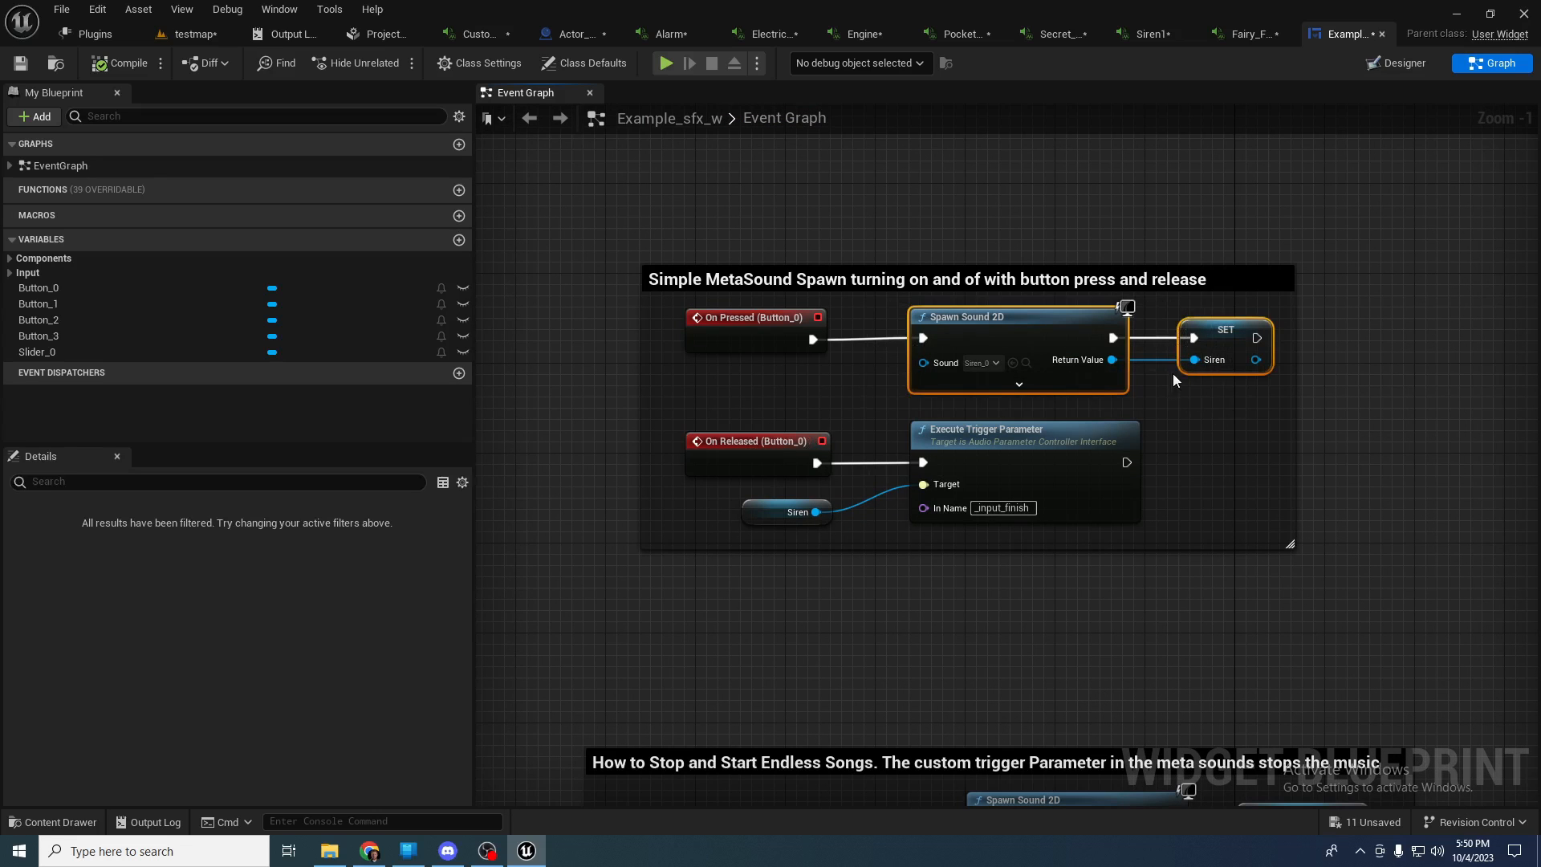
left_click(754, 512)
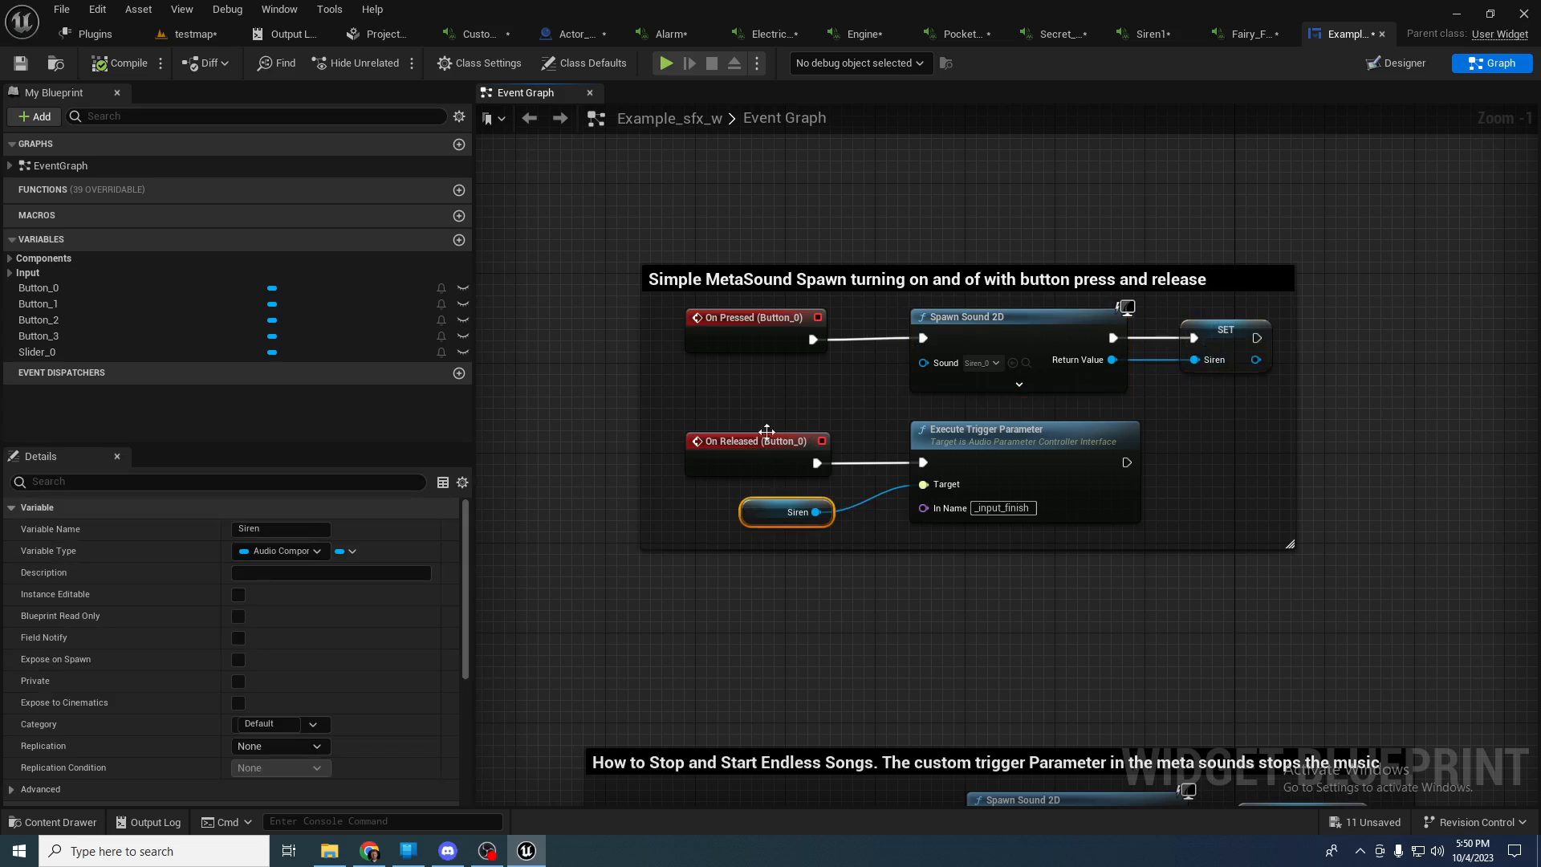
left_click_drag(878, 409, 1207, 548)
- Examine the Button_1 endless-song example, highlighting its Flip Flop, Spawn Sound 2D, Drum Kit Sound SET and Execute Trigger Parameter nodes
scroll(1196, 546, "down", 1)
right_click_drag(1172, 533, 1172, 192)
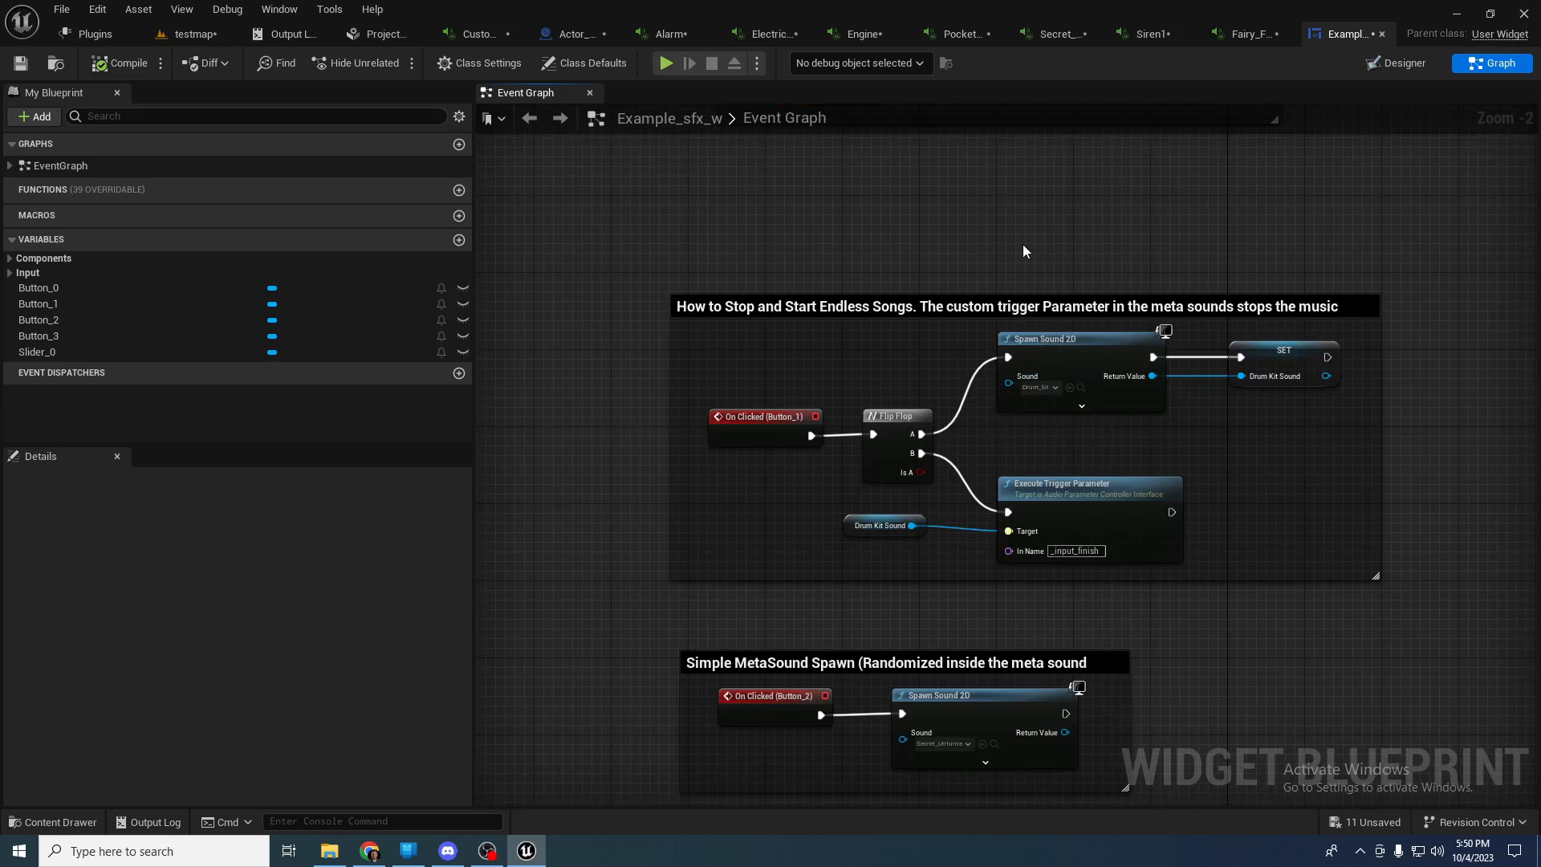
right_click_drag(1023, 244, 988, 205)
left_click_drag(817, 301, 1320, 517)
right_click_drag(834, 360, 854, 346)
left_click_drag(901, 301, 1369, 395)
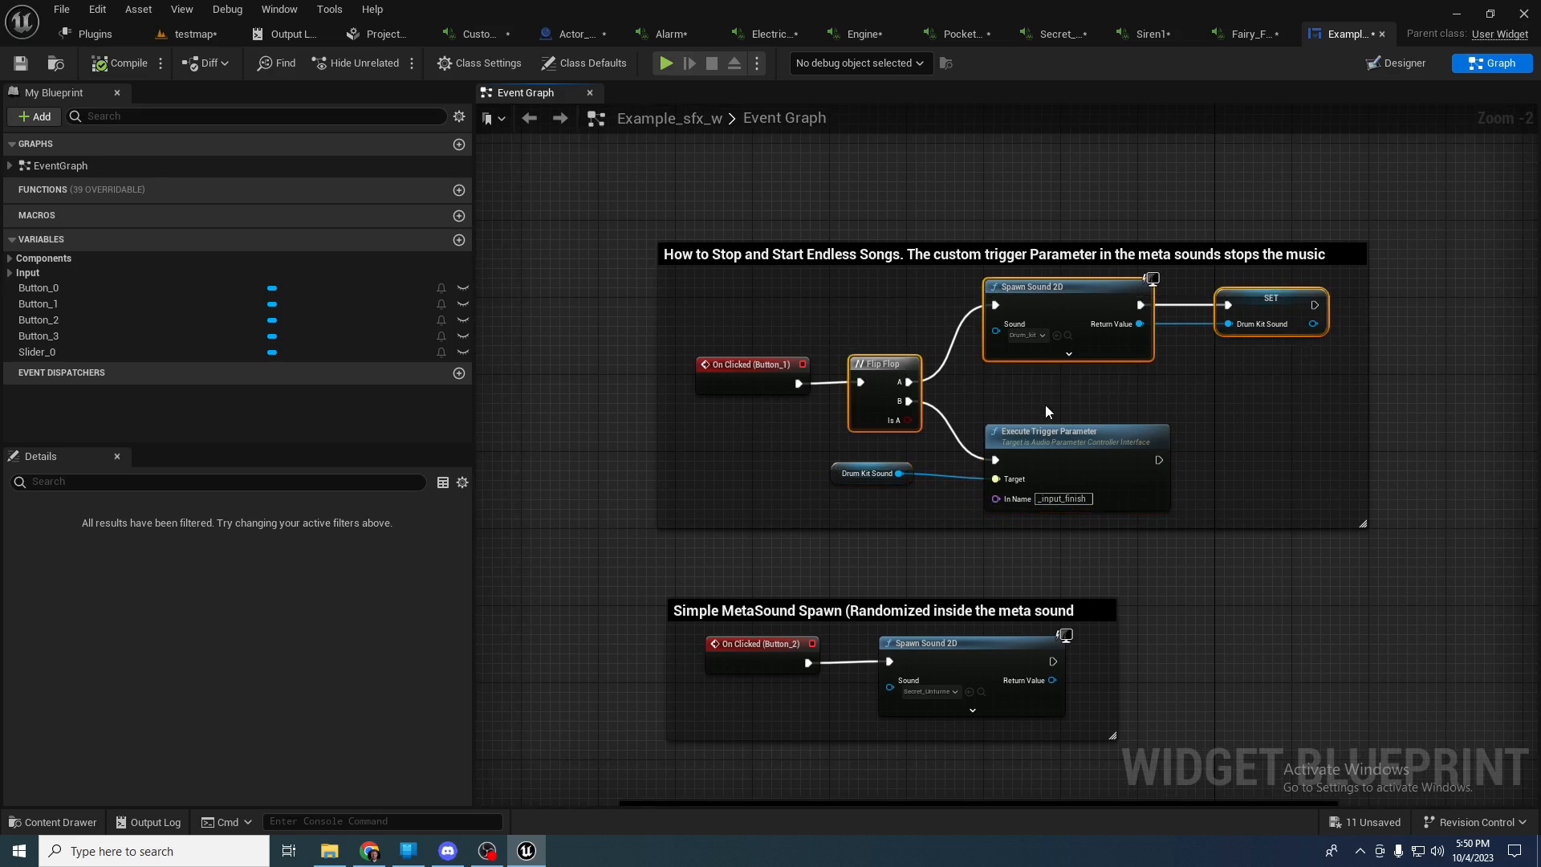
right_click_drag(1041, 400, 1061, 360)
left_click_drag(870, 292, 953, 392)
- View the randomized Simple MetaSound Spawn example for Button_2 and open the secret MetaSound that it spawns
right_click_drag(966, 428, 967, 304)
scroll(896, 532, "up", 2)
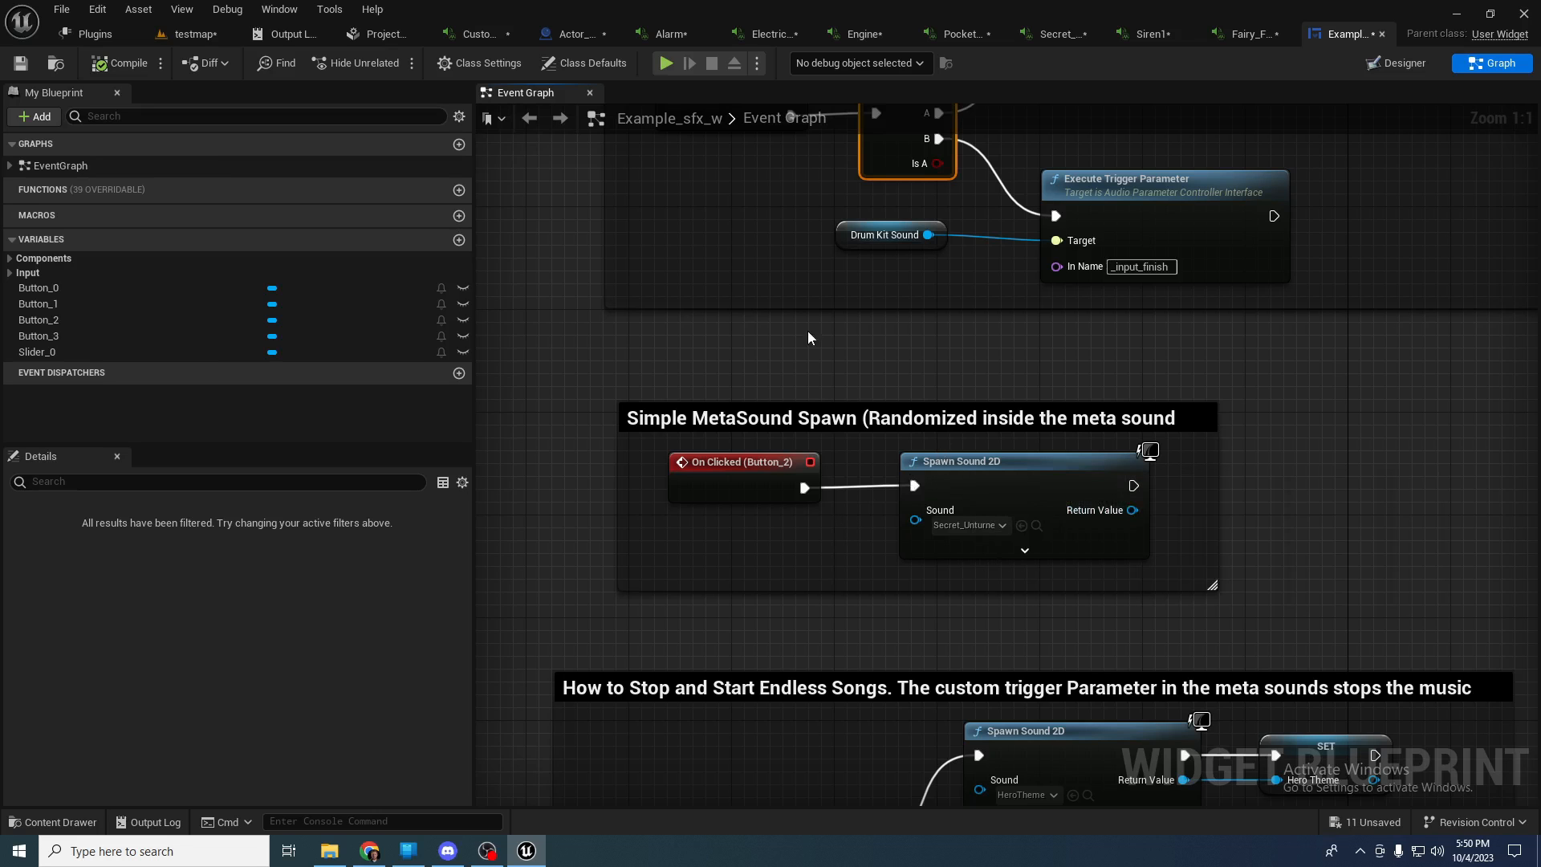
left_click(1088, 37)
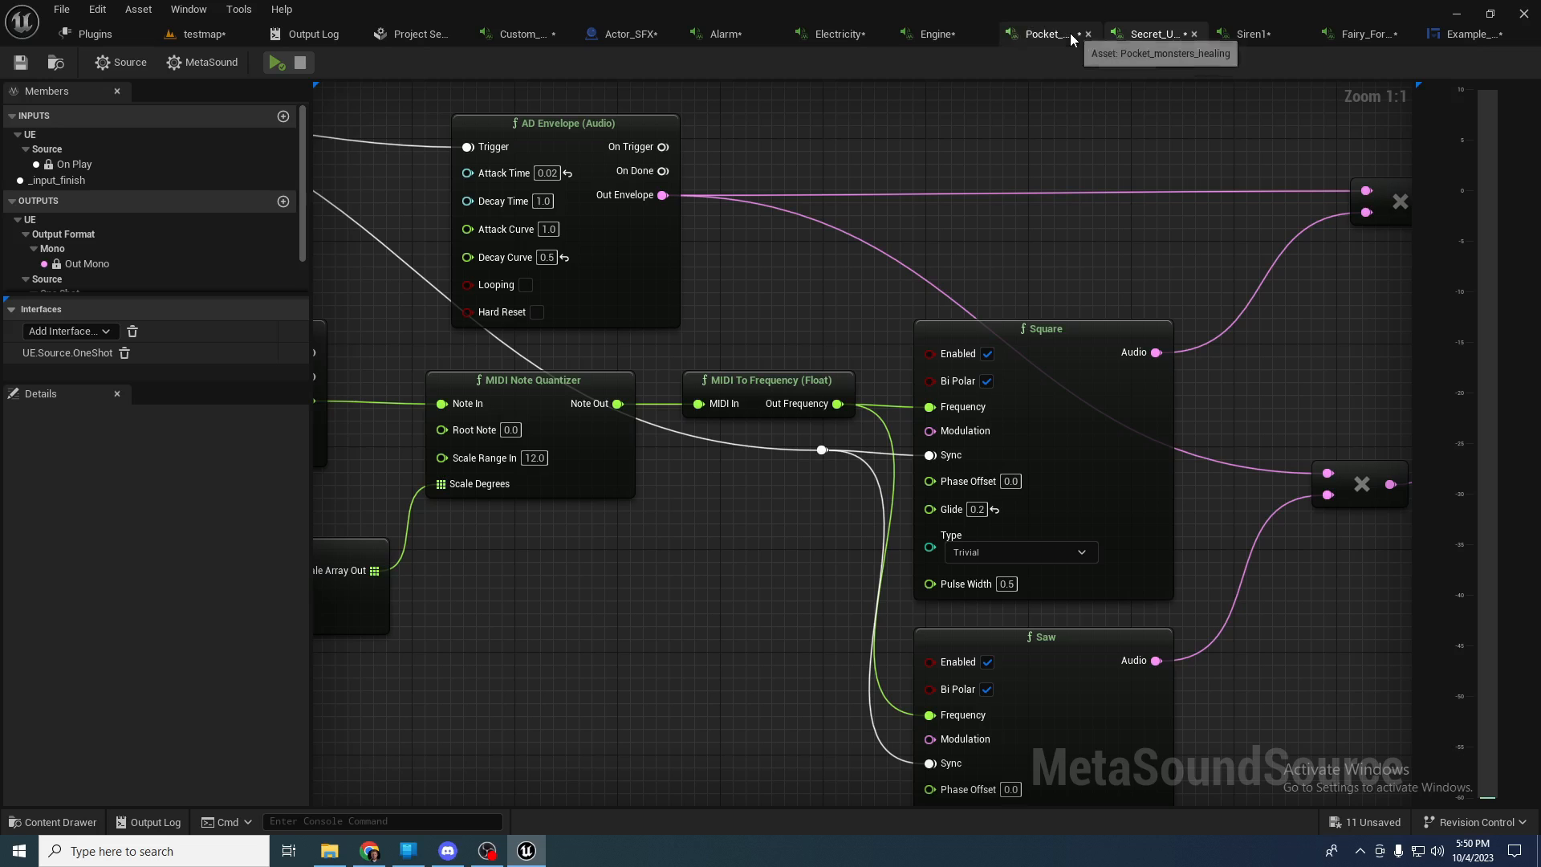
- Examine the secret MetaSound's graph from the Out Mono output and mixer back to the On Play, _input_finish and On Finished nodes
scroll(990, 300, "down", 3)
scroll(1035, 306, "up", 3)
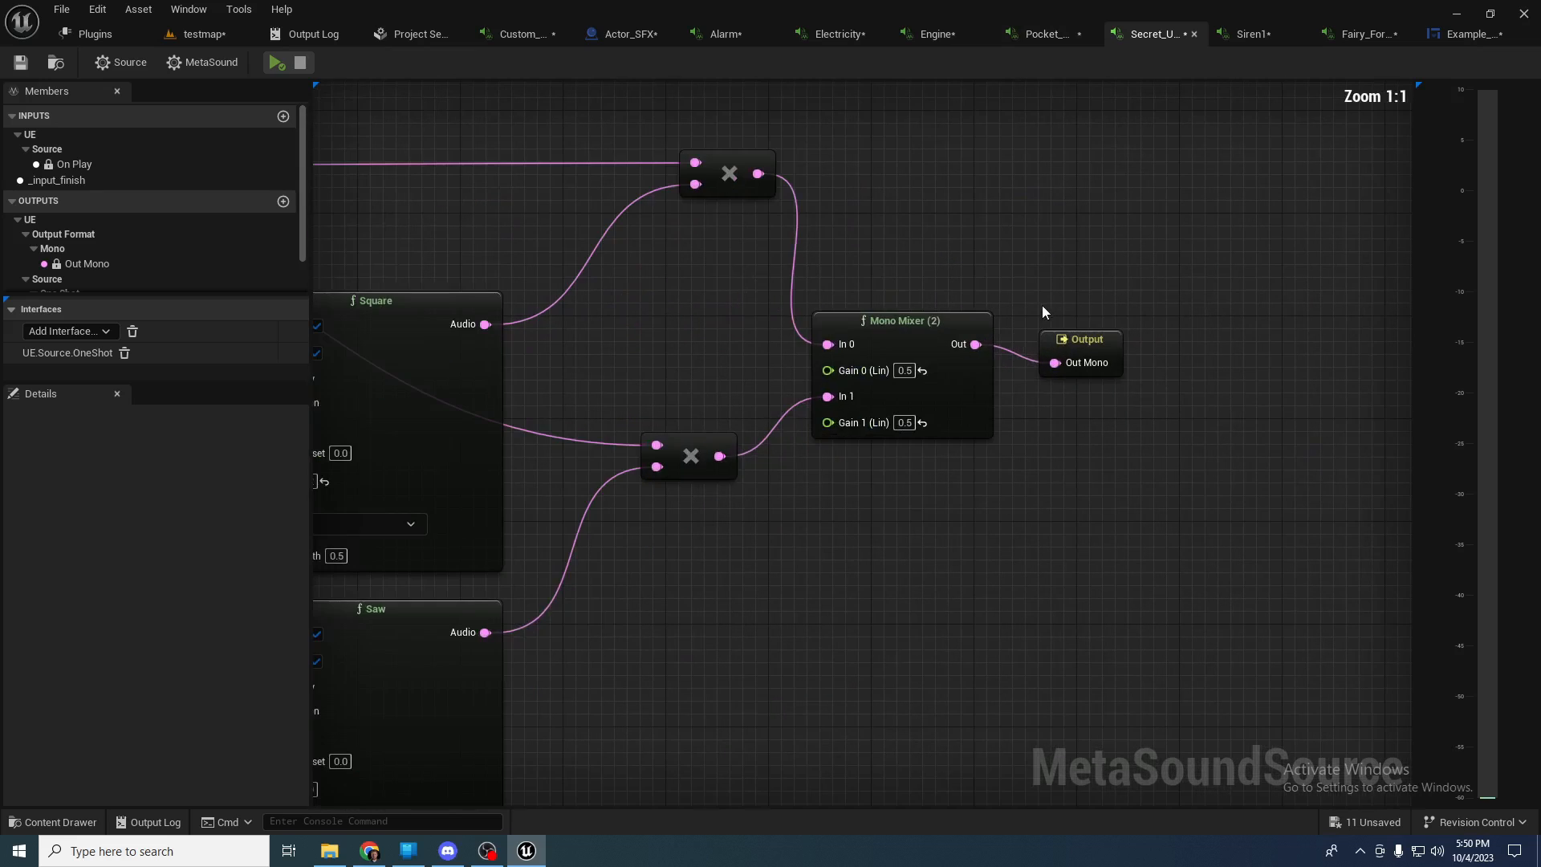
left_click(1061, 336)
scroll(1015, 288, "down", 3)
left_click_drag(952, 262, 1204, 422)
right_click_drag(1007, 225, 1210, 258)
scroll(1224, 258, "down", 4)
right_click_drag(762, 173, 904, 213)
scroll(1037, 266, "up", 4)
scroll(1107, 268, "up", 2)
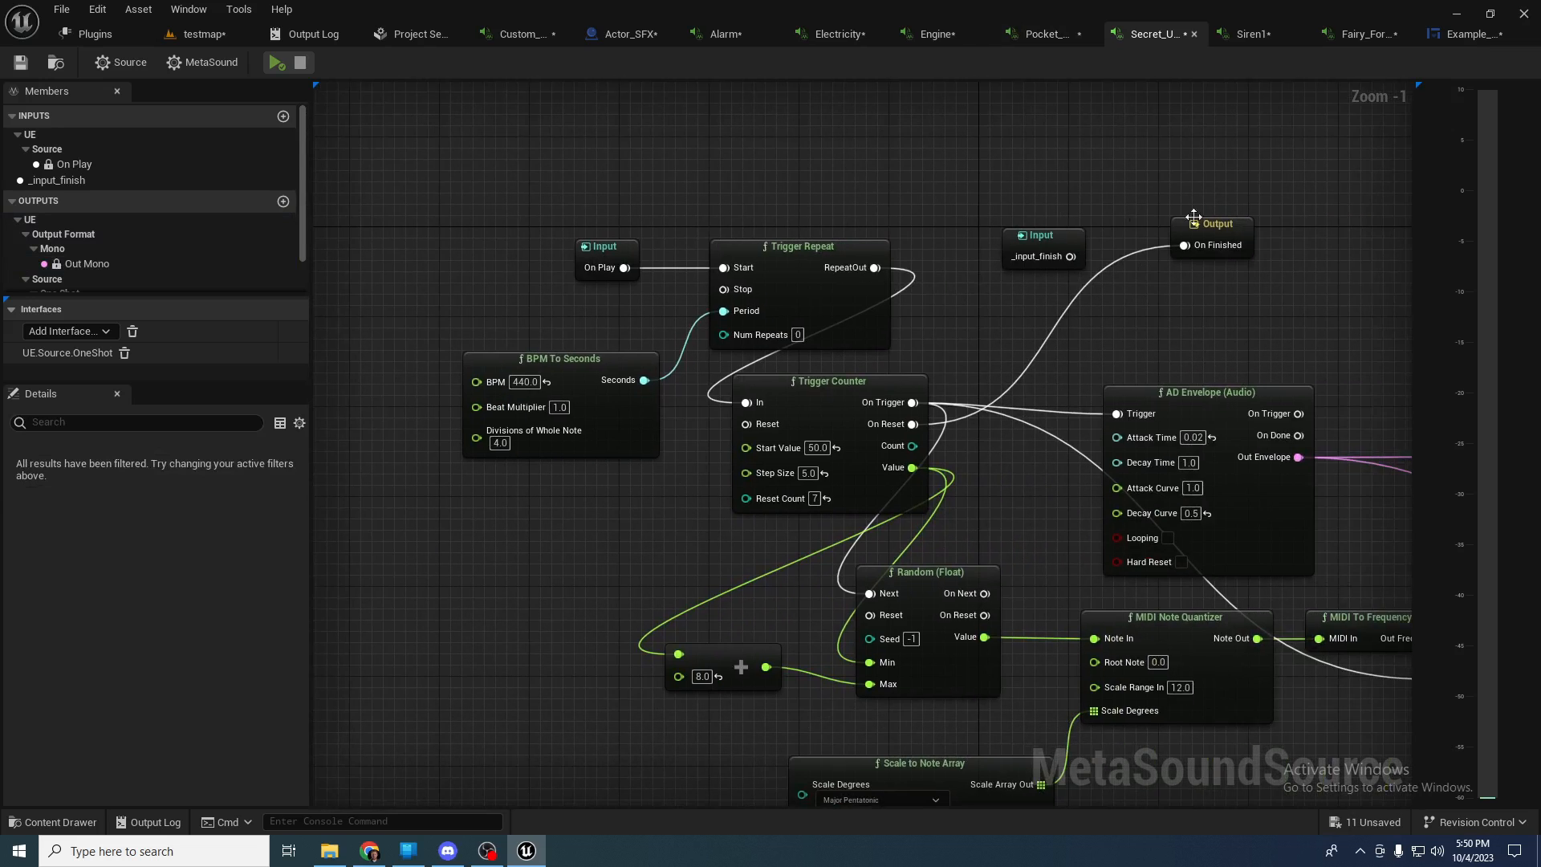
- Reposition the On Finished output beside the _input_finish input and connect _input_finish to On Finished
left_click(1204, 229)
left_click_drag(1204, 229, 1237, 252)
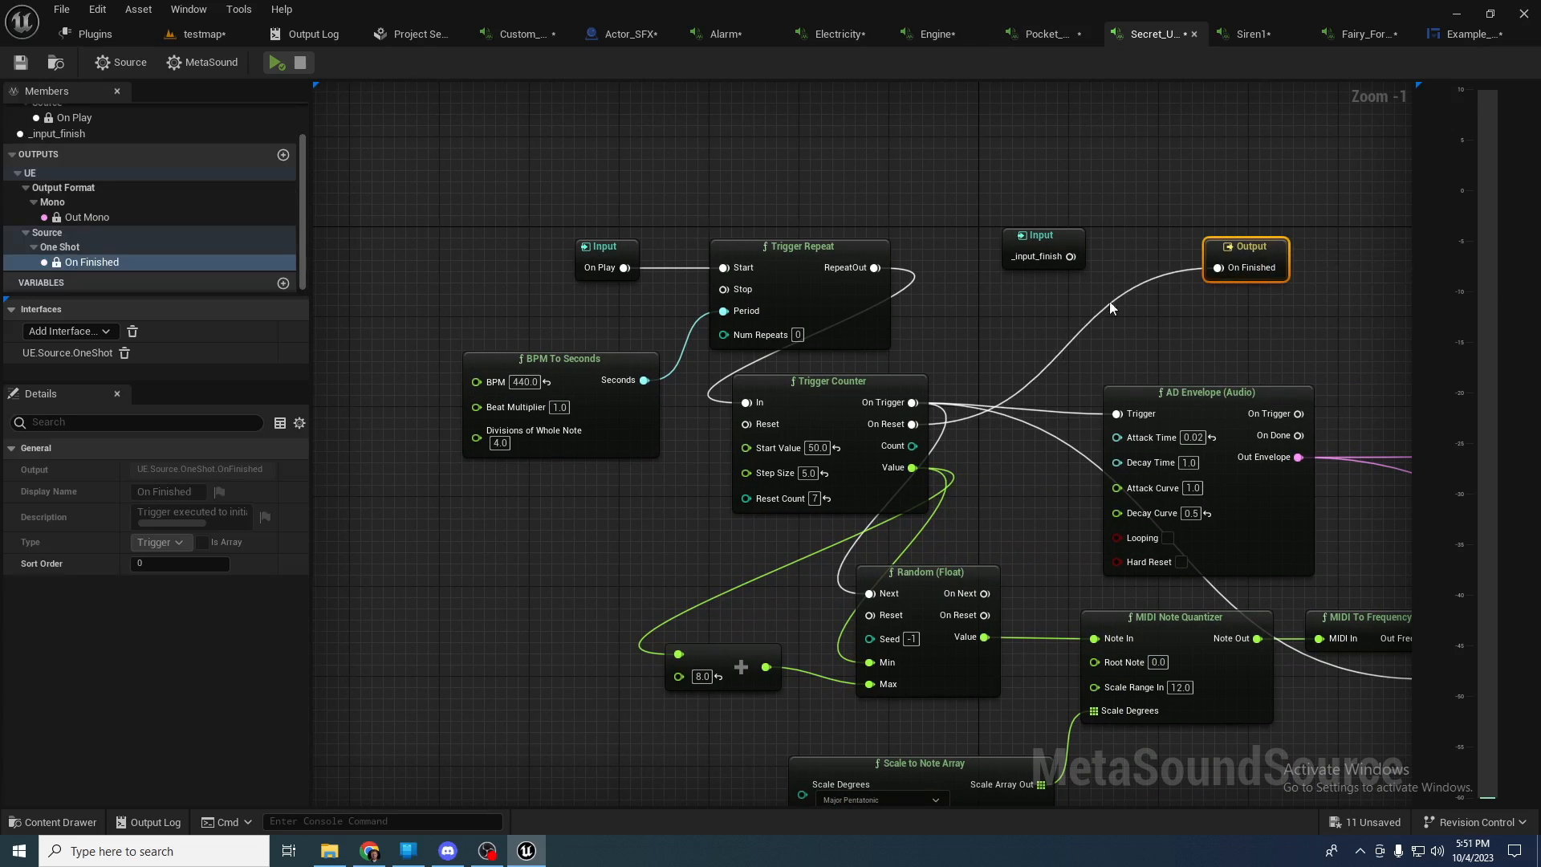
left_click(853, 411)
left_click_drag(1248, 248, 1168, 238)
left_click_drag(1043, 238, 1139, 256)
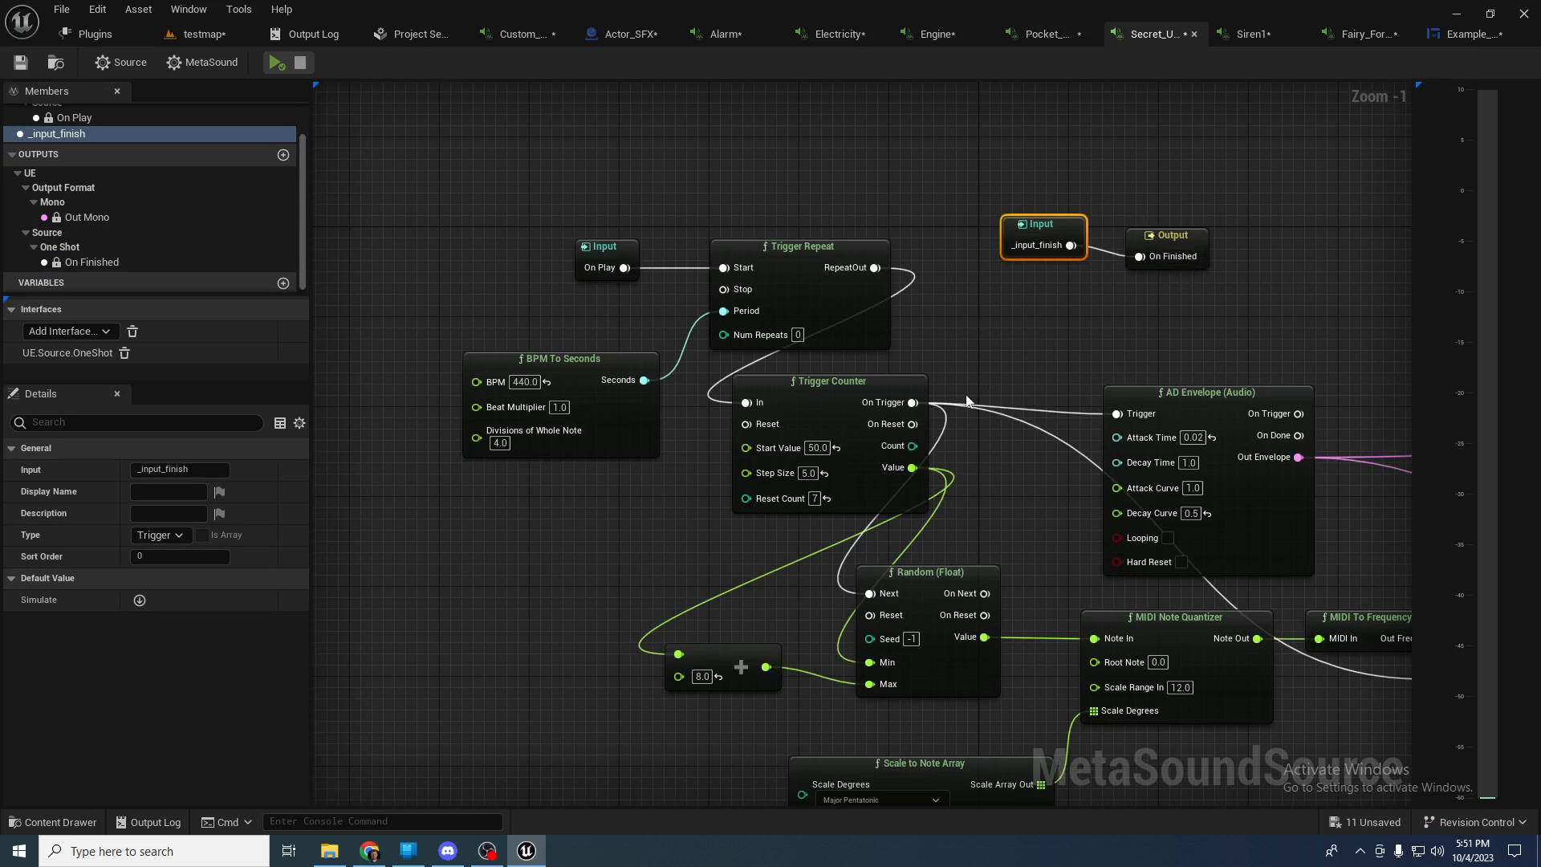
- Connect the Trigger Counter's On Reset to the On Finished output and place that output lower beside the _input_finish input
left_click_drag(913, 424, 1172, 281)
left_click_drag(726, 379, 1009, 539)
left_click(1003, 346)
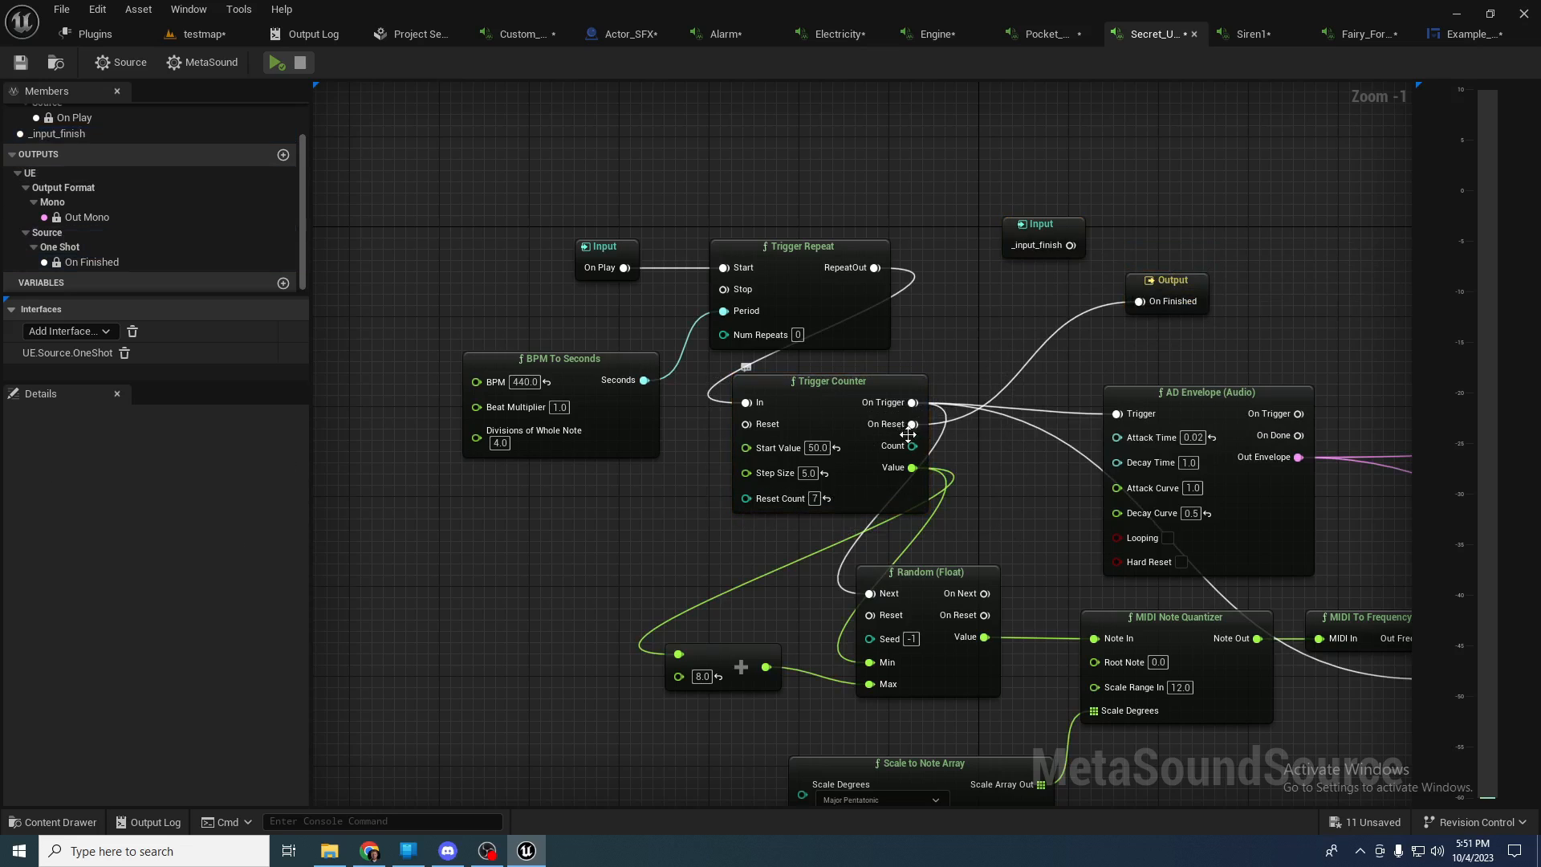
left_click(1163, 289)
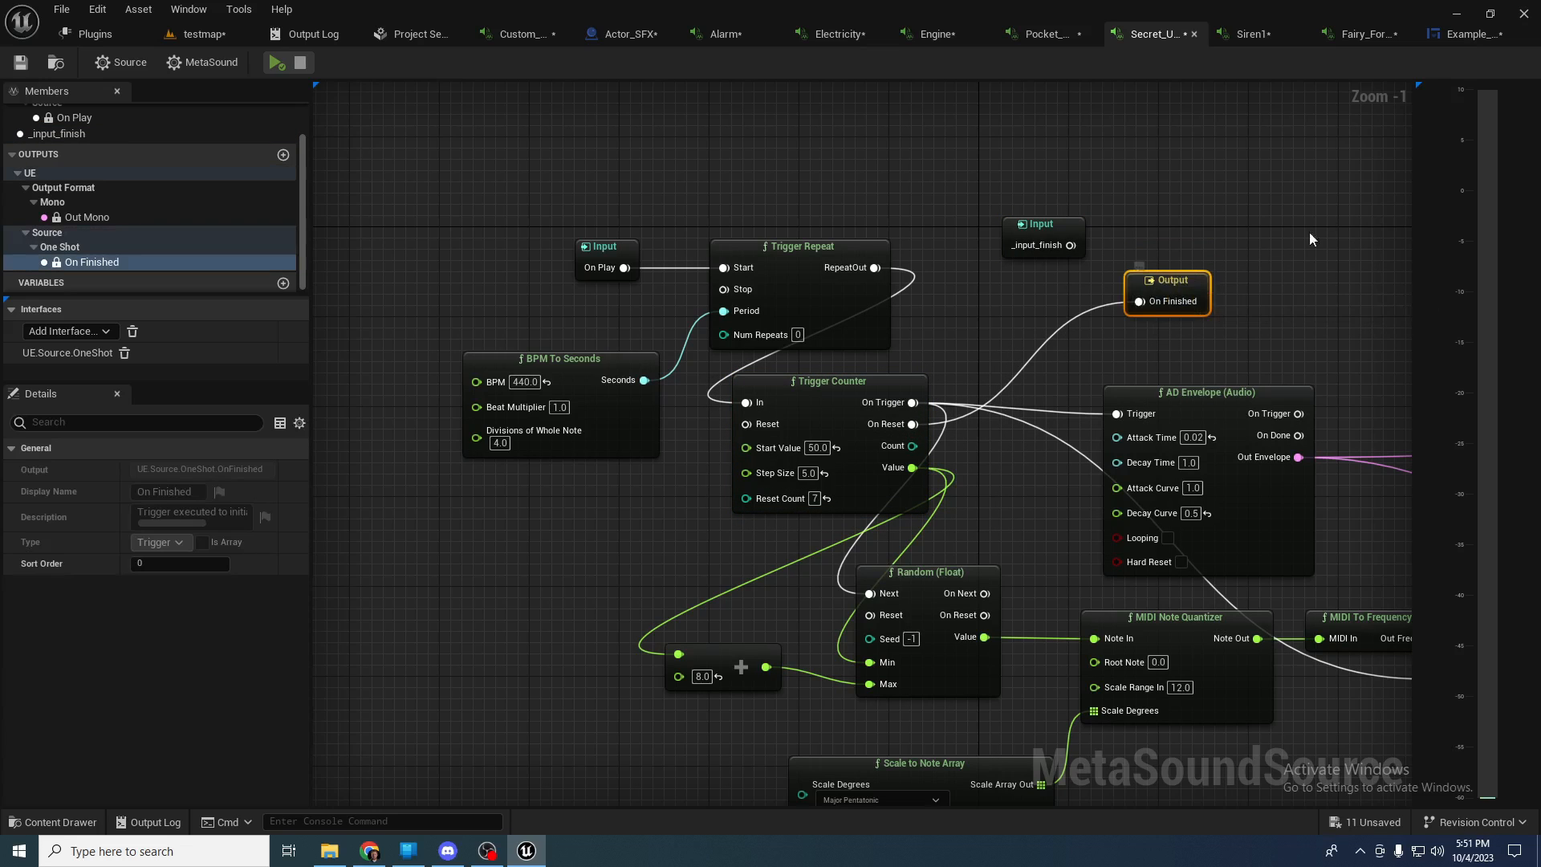
left_click(1455, 14)
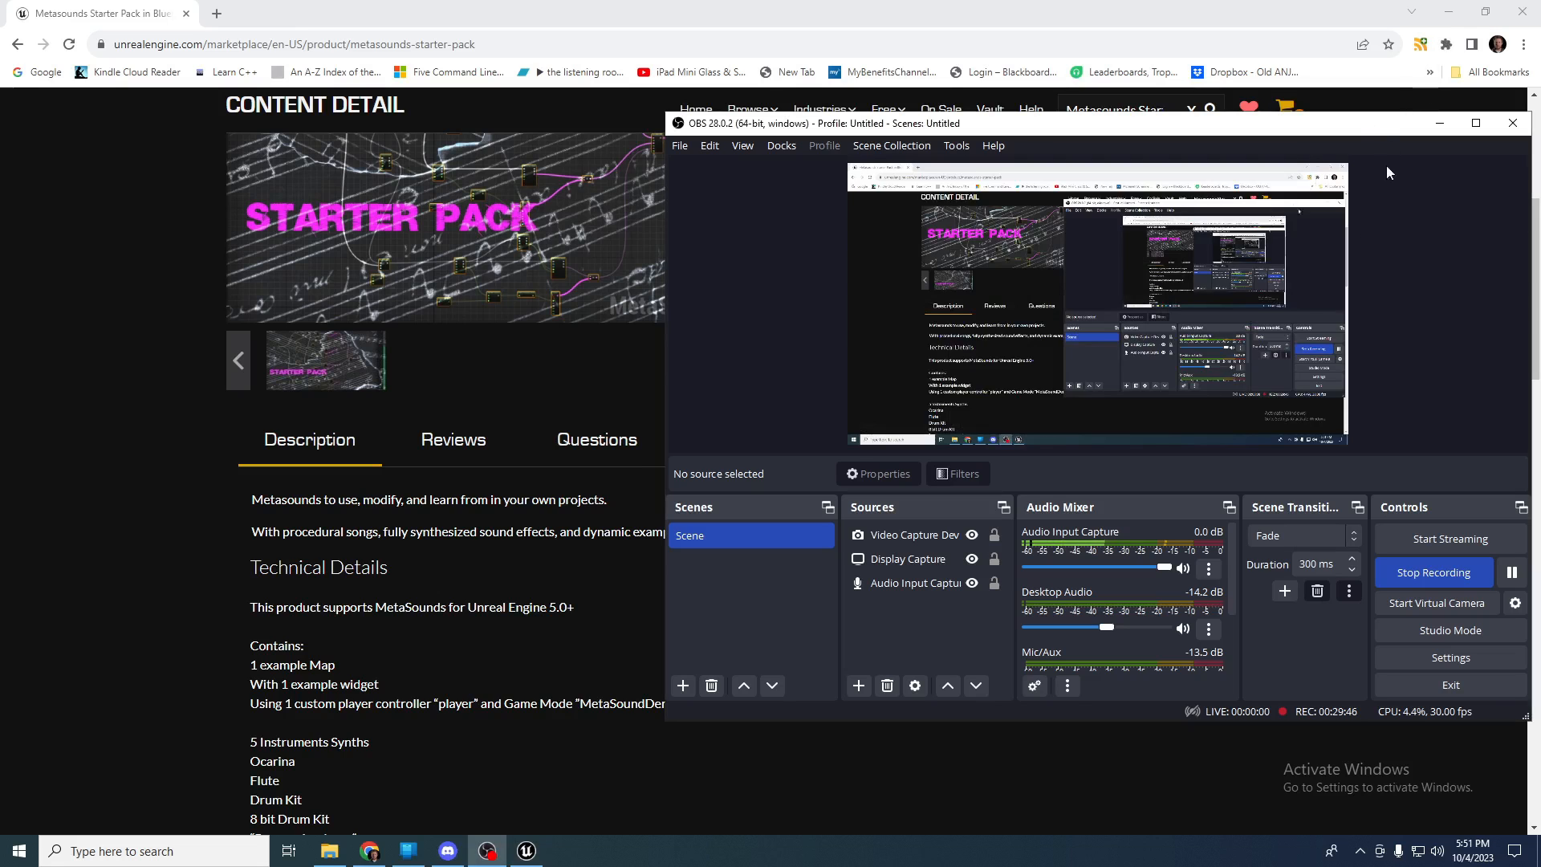
left_click(527, 851)
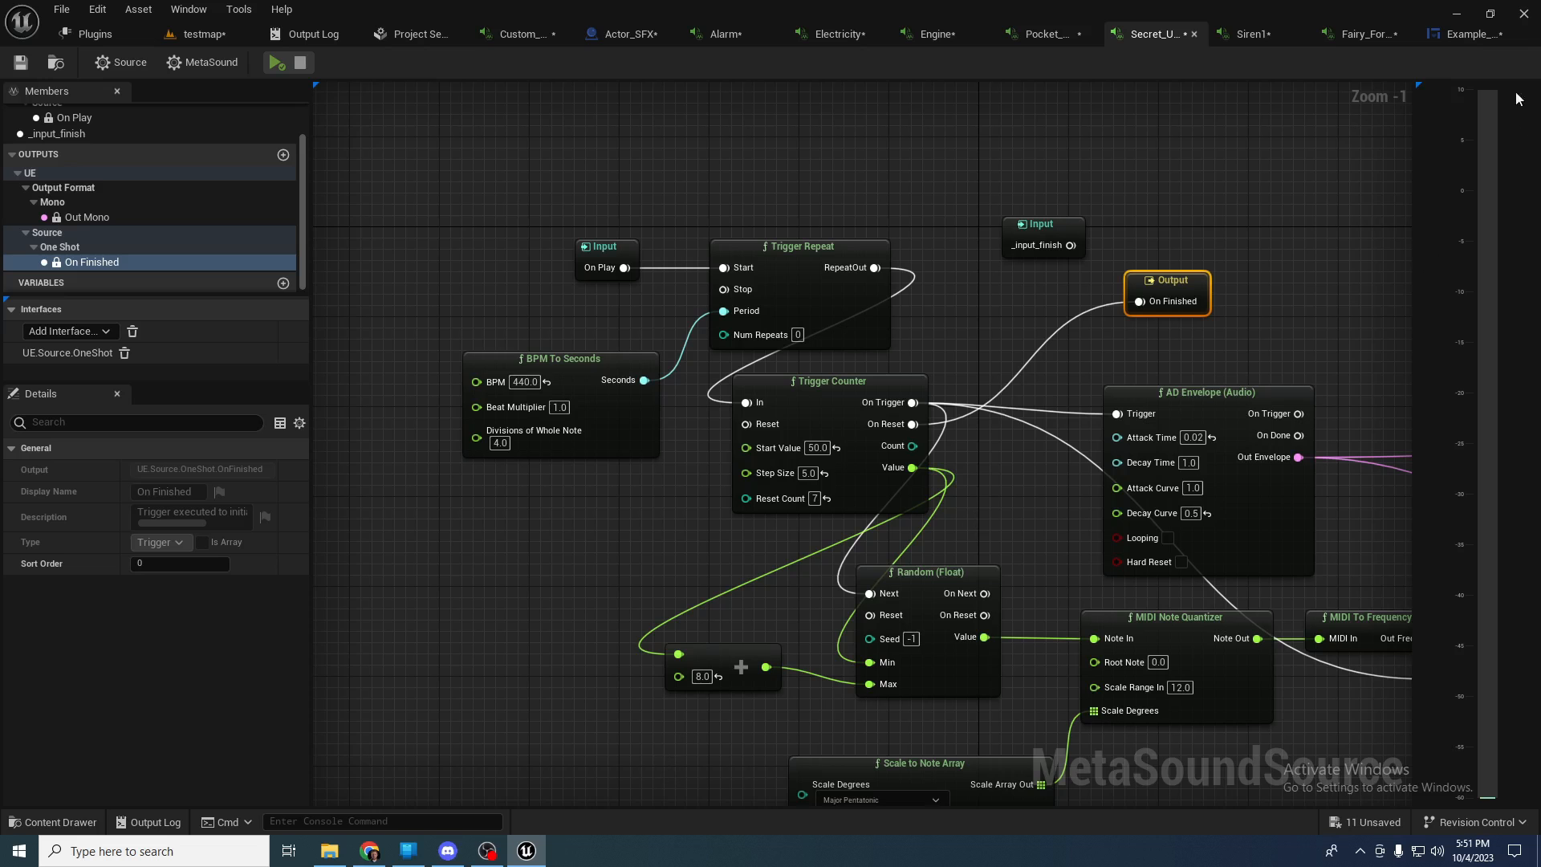
- Revisit the Example_sfx_w event graph and return to the testmap level
left_click(1441, 36)
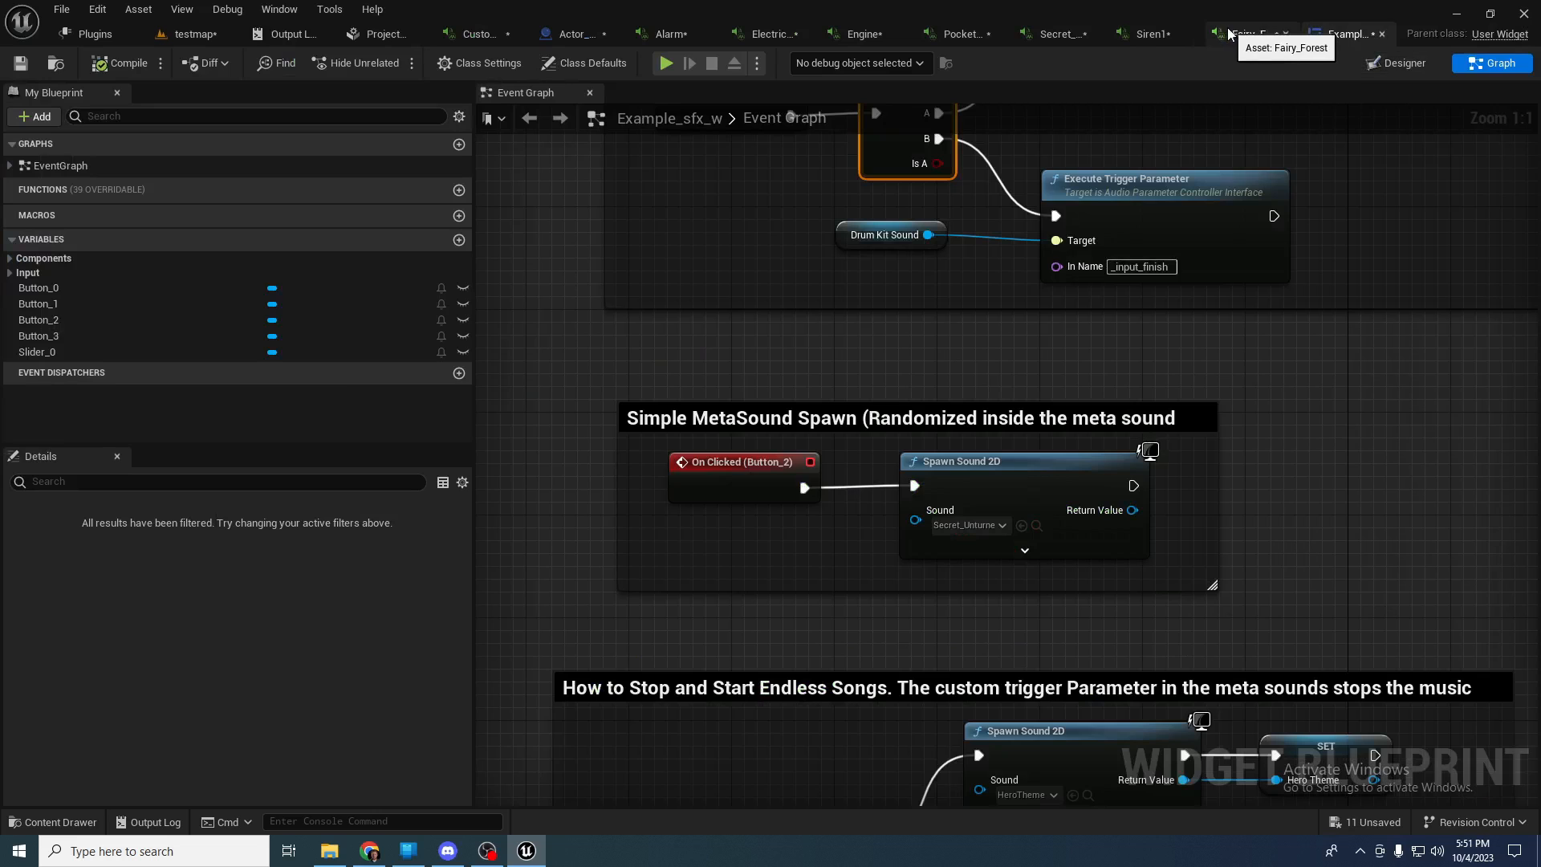
left_click(92, 34)
left_click(195, 34)
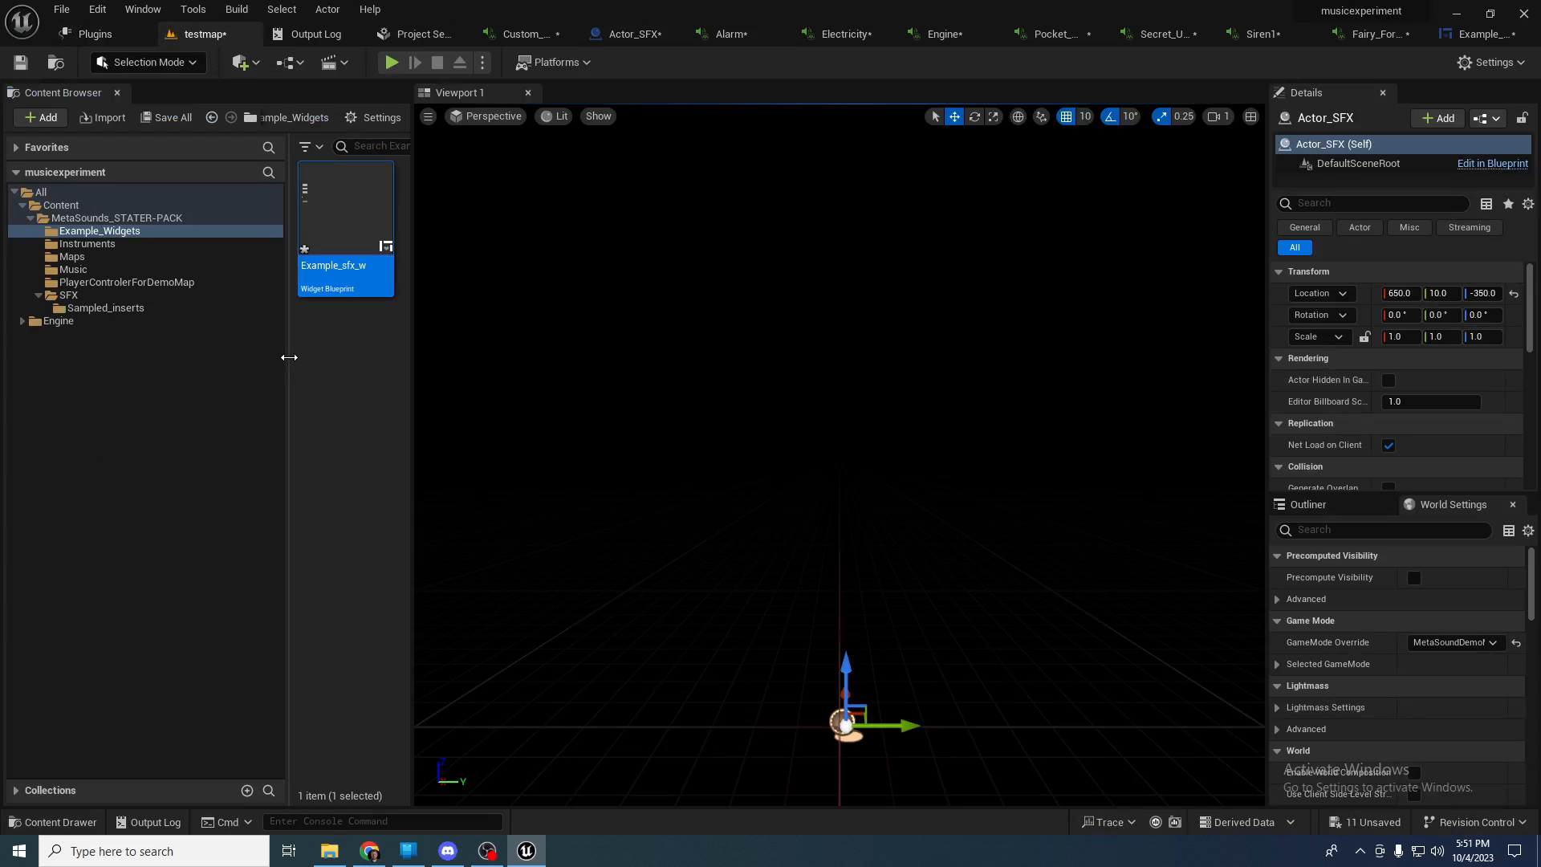